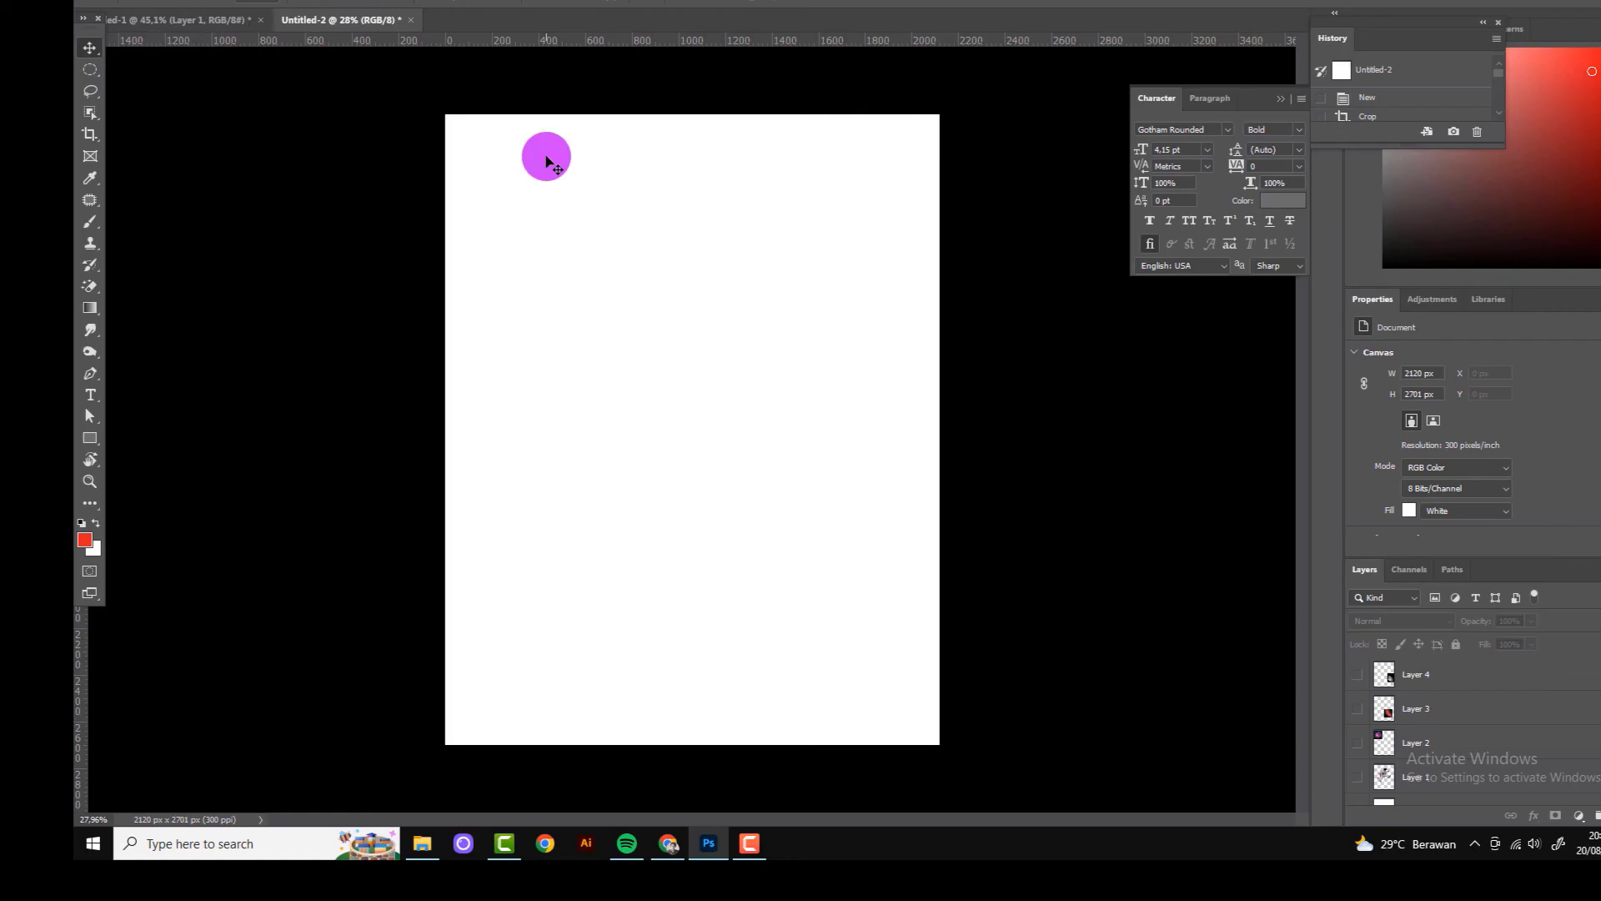
Step: Check the 2120 × 2701 px image size and leave it unchanged
{"action": "left_click", "coordinate": [207, 90]}
{"action": "left_click", "coordinate": [943, 229]}
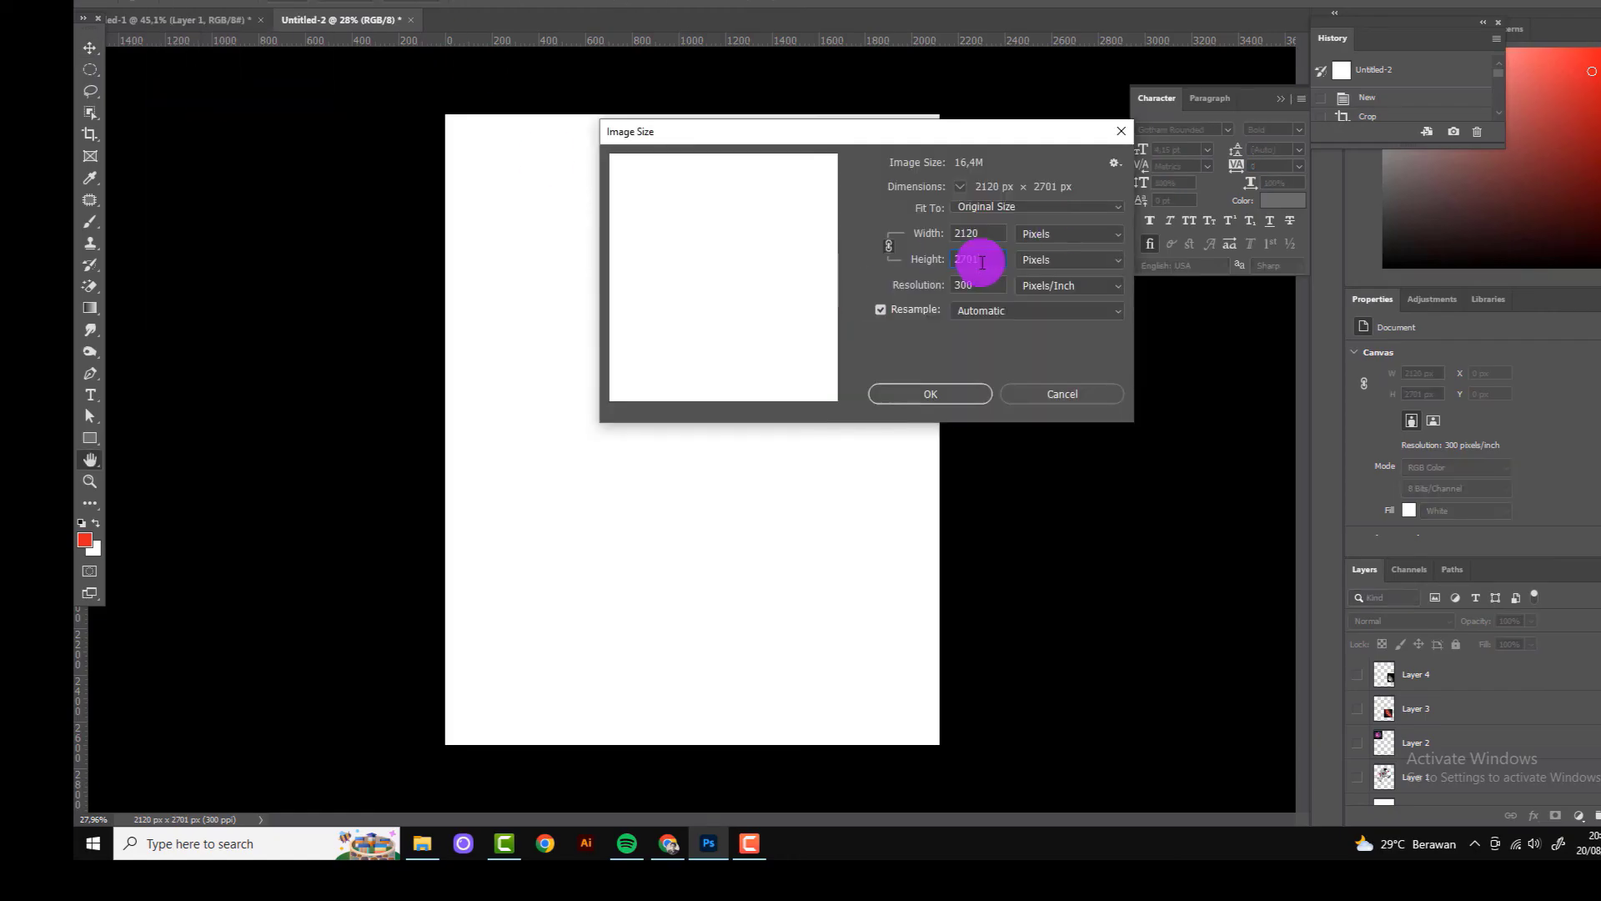
{"action": "left_click", "coordinate": [953, 395]}
Step: Add a near-black (010101) solid colour fill layer above the background layer
{"action": "scroll", "coordinate": [1408, 733], "scroll_direction": "down", "scroll_amount": 1}
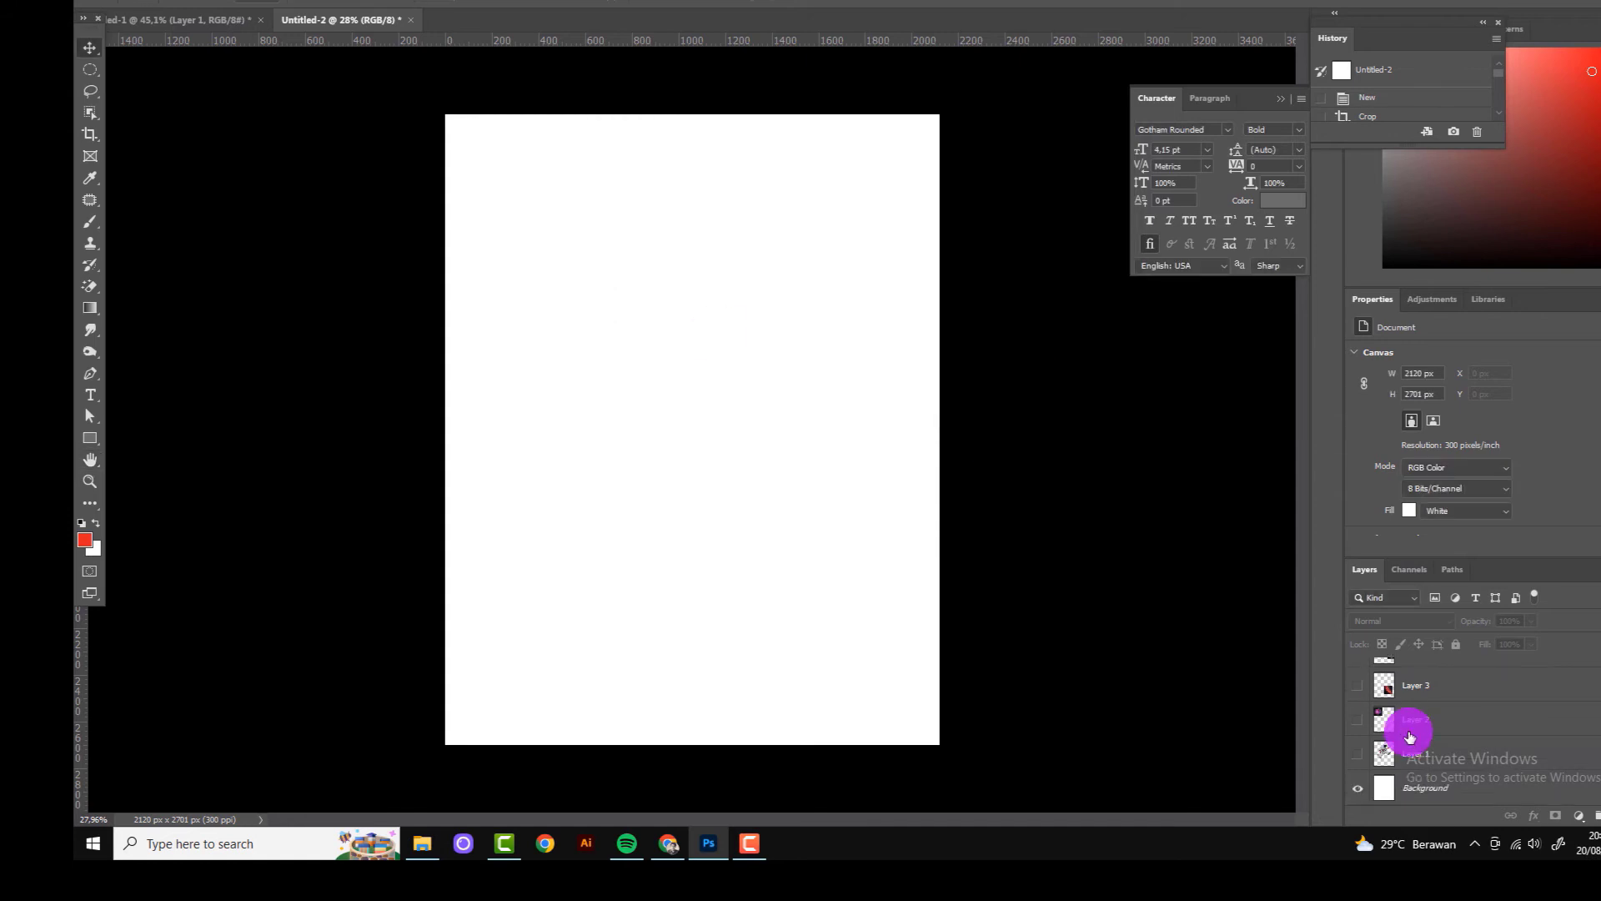
{"action": "left_click", "coordinate": [1418, 797]}
{"action": "left_click", "coordinate": [1579, 816]}
{"action": "left_click", "coordinate": [1571, 530]}
{"action": "left_click", "coordinate": [1223, 728]}
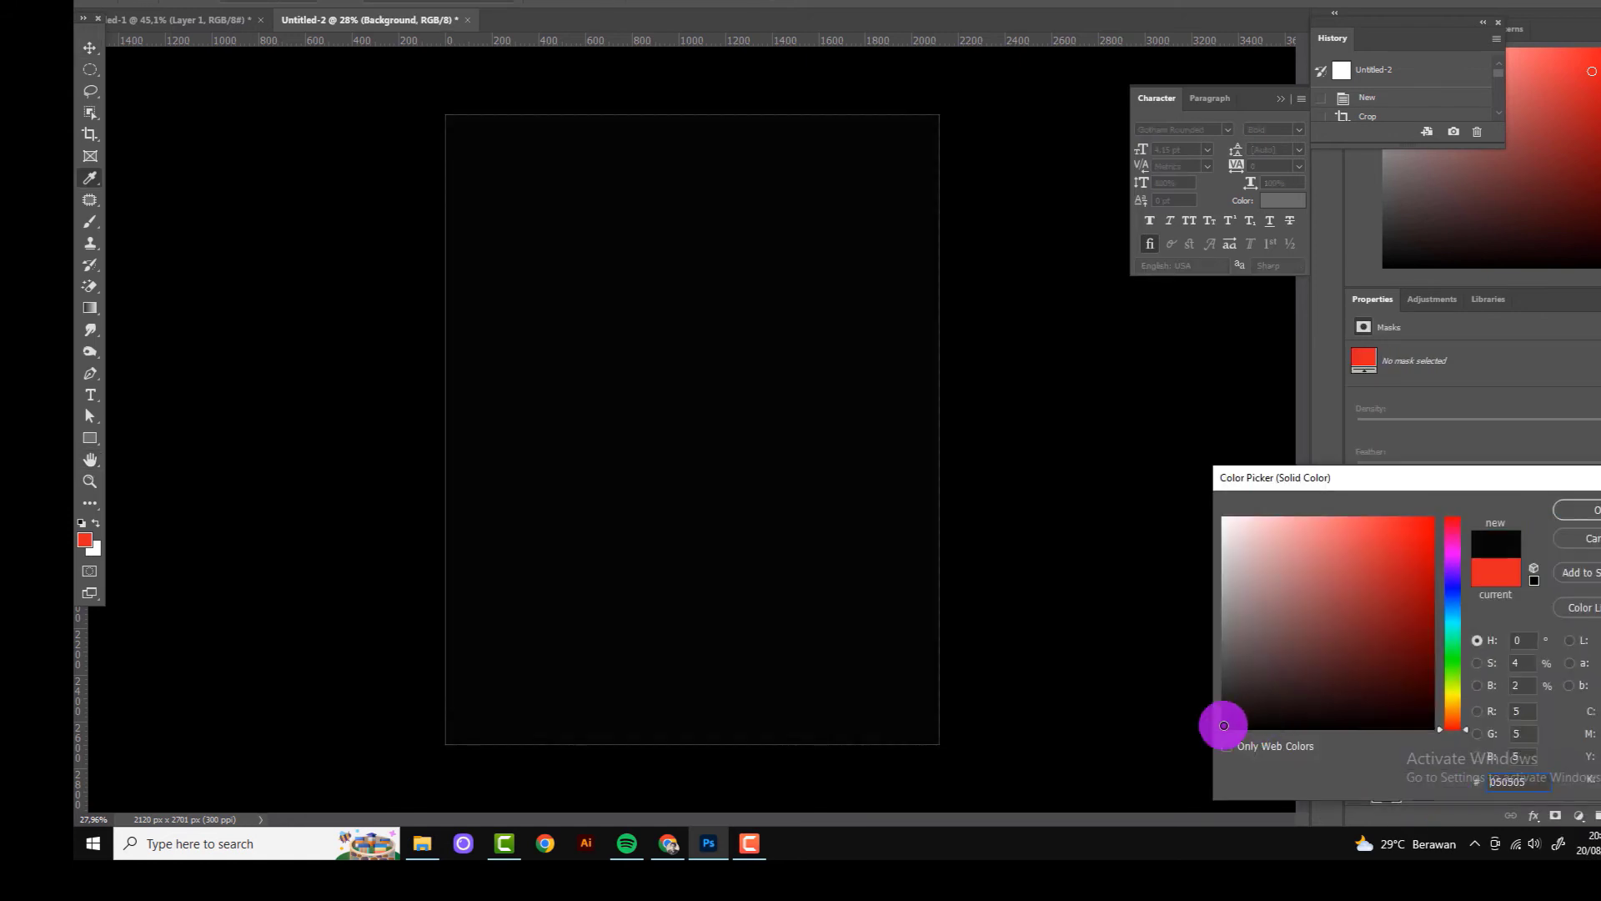
{"action": "left_click_drag", "start_coordinate": [1430, 477], "coordinate": [1276, 347]}
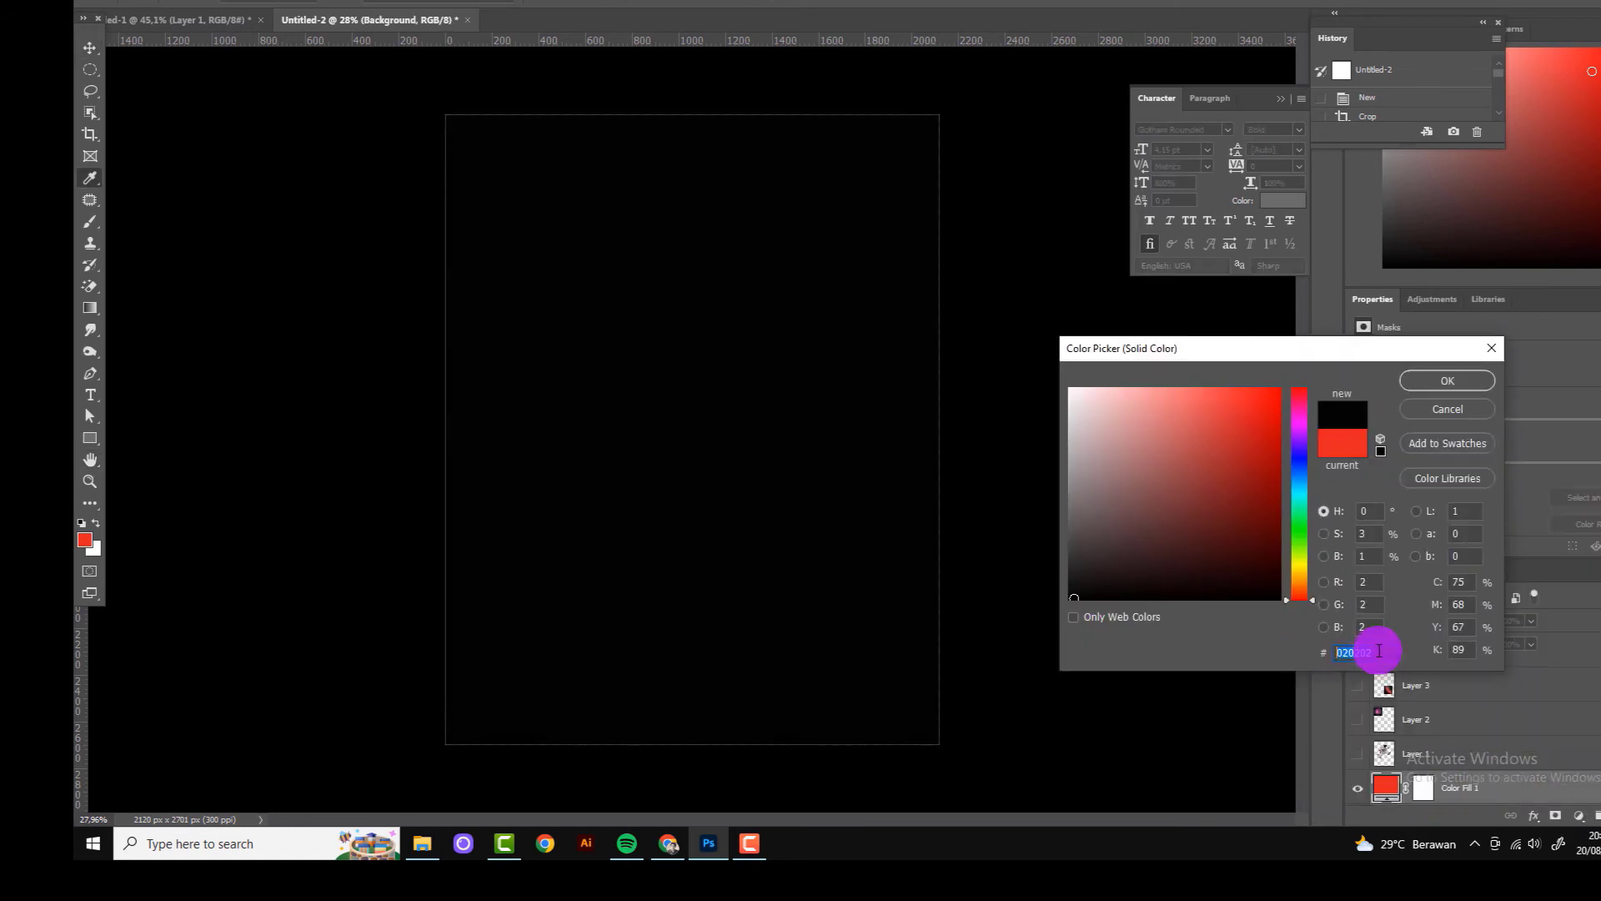
{"action": "left_click", "coordinate": [1433, 384]}
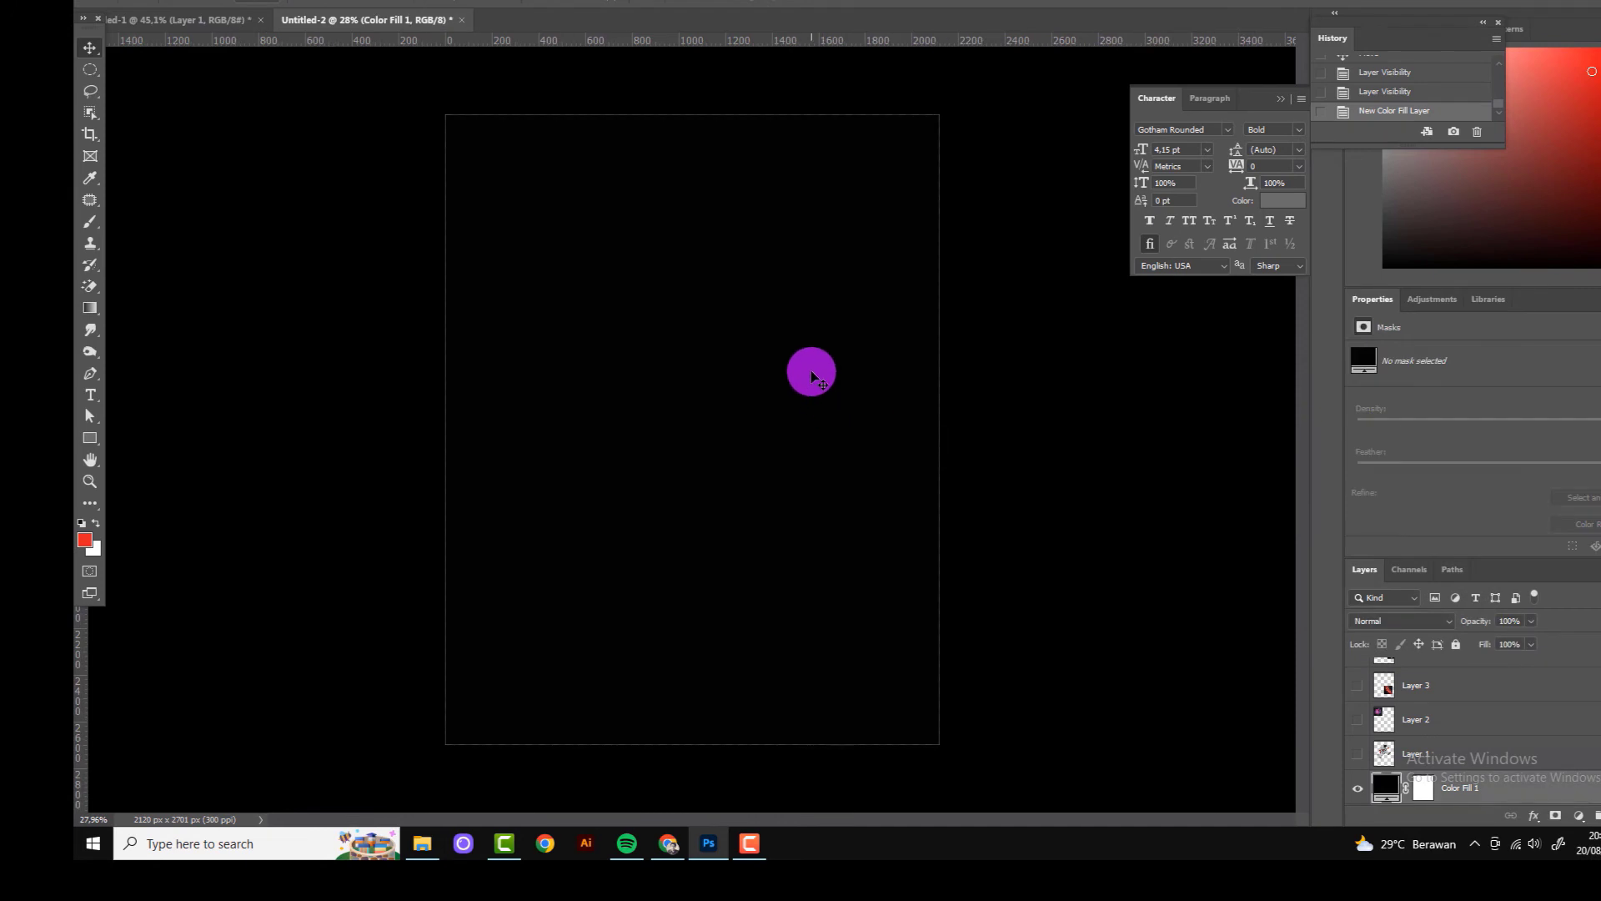
{"action": "right_click", "coordinate": [307, 293]}
Step: Set the workspace pasteboard colour to dark grey
{"action": "left_click", "coordinate": [353, 330]}
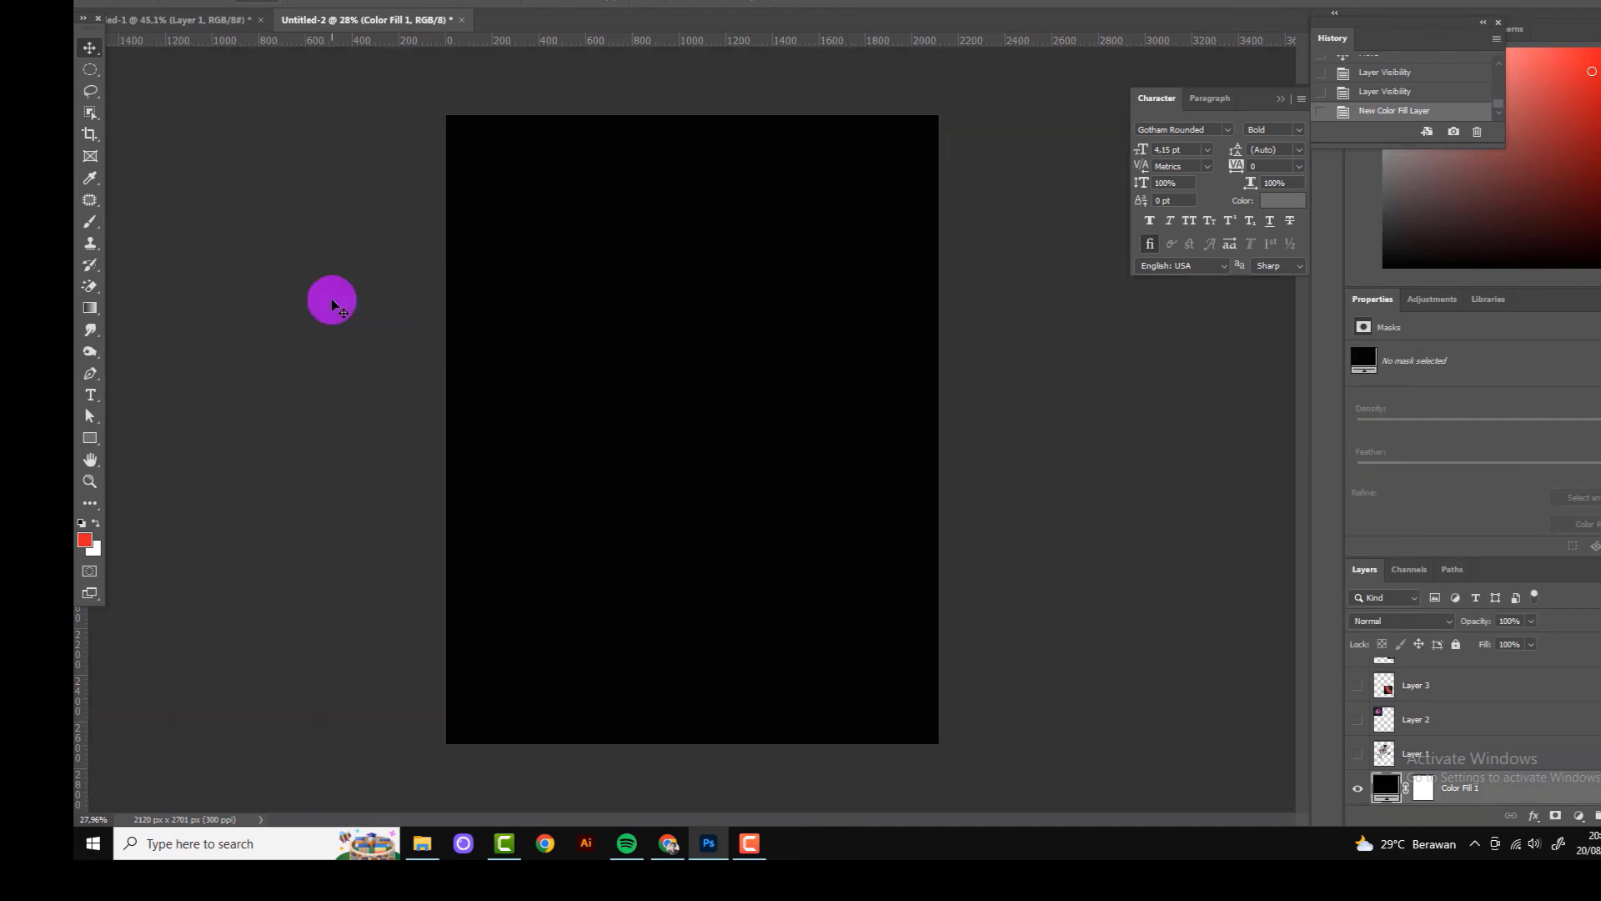
{"action": "scroll", "coordinate": [530, 429], "scroll_direction": "down", "scroll_amount": 1}
{"action": "scroll", "coordinate": [411, 511], "scroll_direction": "up", "scroll_amount": 1}
{"action": "scroll", "coordinate": [848, 592], "scroll_direction": "down", "scroll_amount": 1}
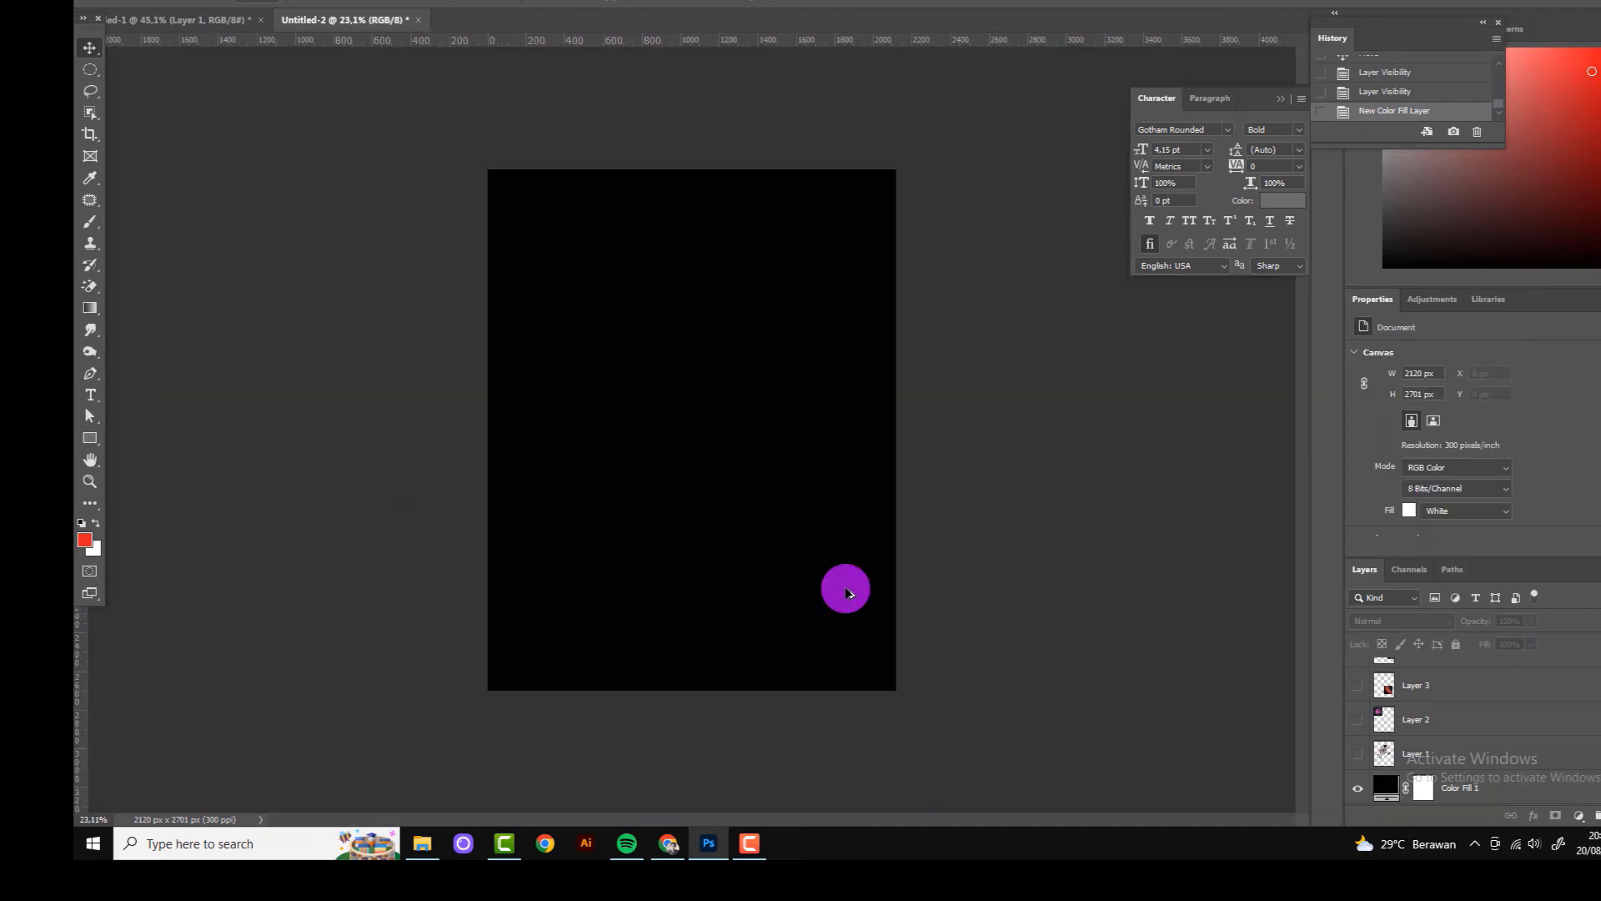
Step: Show the astronaut layer, nudge it, and scale it slightly with Free Transform
{"action": "left_click", "coordinate": [1360, 759]}
{"action": "scroll", "coordinate": [715, 293], "scroll_direction": "up", "scroll_amount": 1}
{"action": "scroll", "coordinate": [437, 442], "scroll_direction": "down", "scroll_amount": 1}
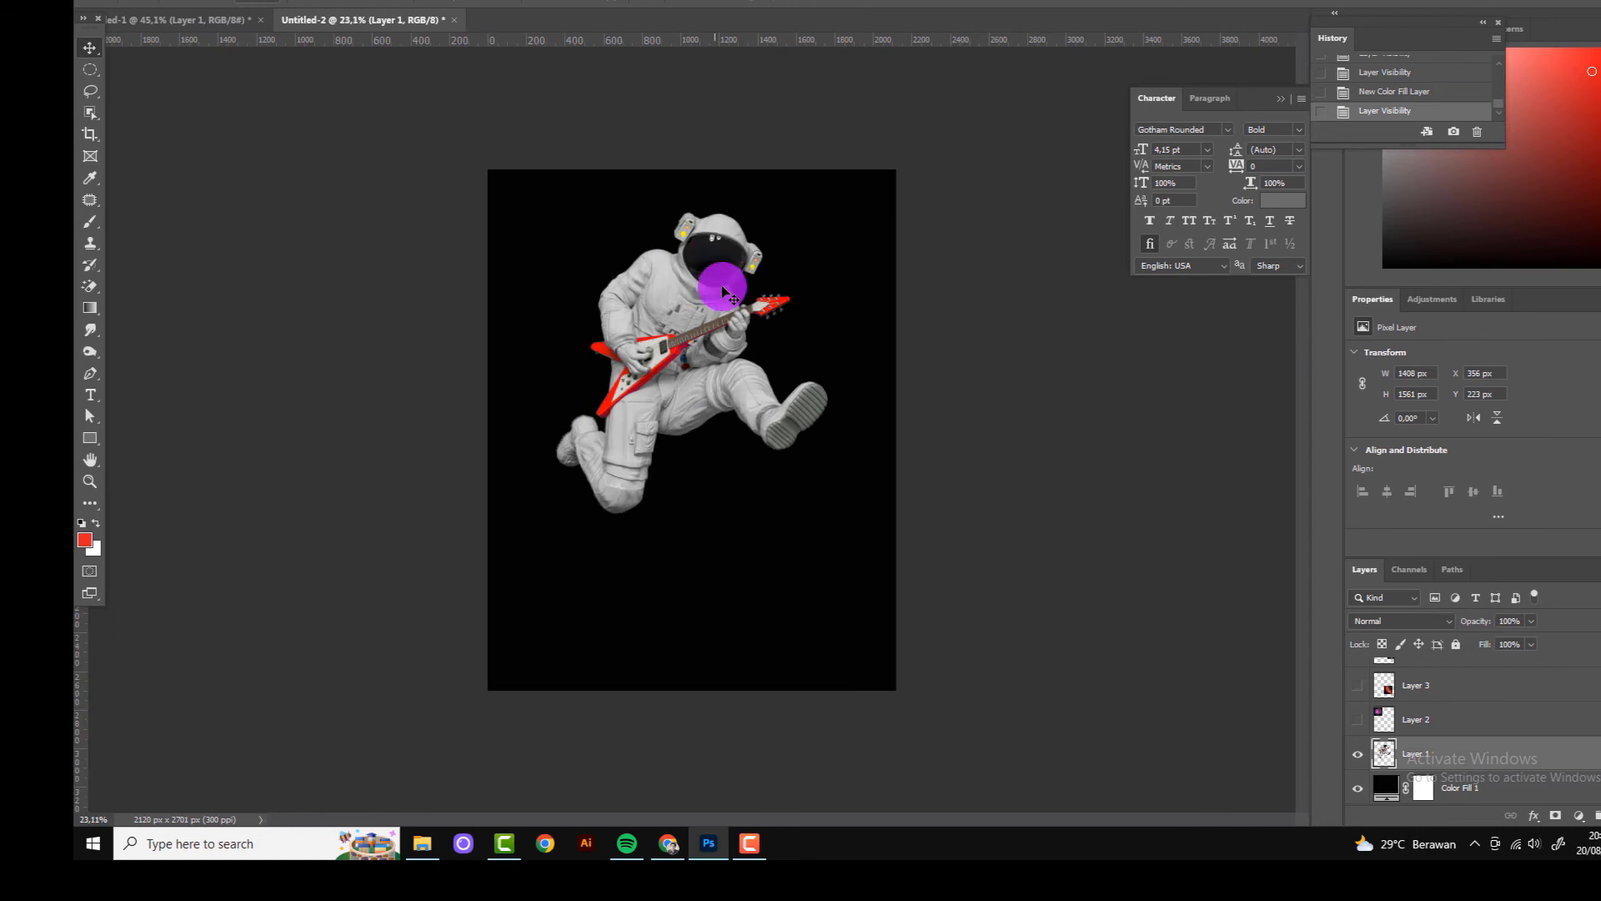
{"action": "mouse_move", "coordinate": [715, 358]}
{"action": "left_mouse_down"}
{"action": "mouse_move", "coordinate": [719, 296]}
{"action": "mouse_move", "coordinate": [719, 351]}
{"action": "left_mouse_up"}
{"action": "key", "text": "ctrl+t"}
{"action": "left_click_drag", "start_coordinate": [829, 507], "coordinate": [826, 576]}
{"action": "key", "text": "Return"}
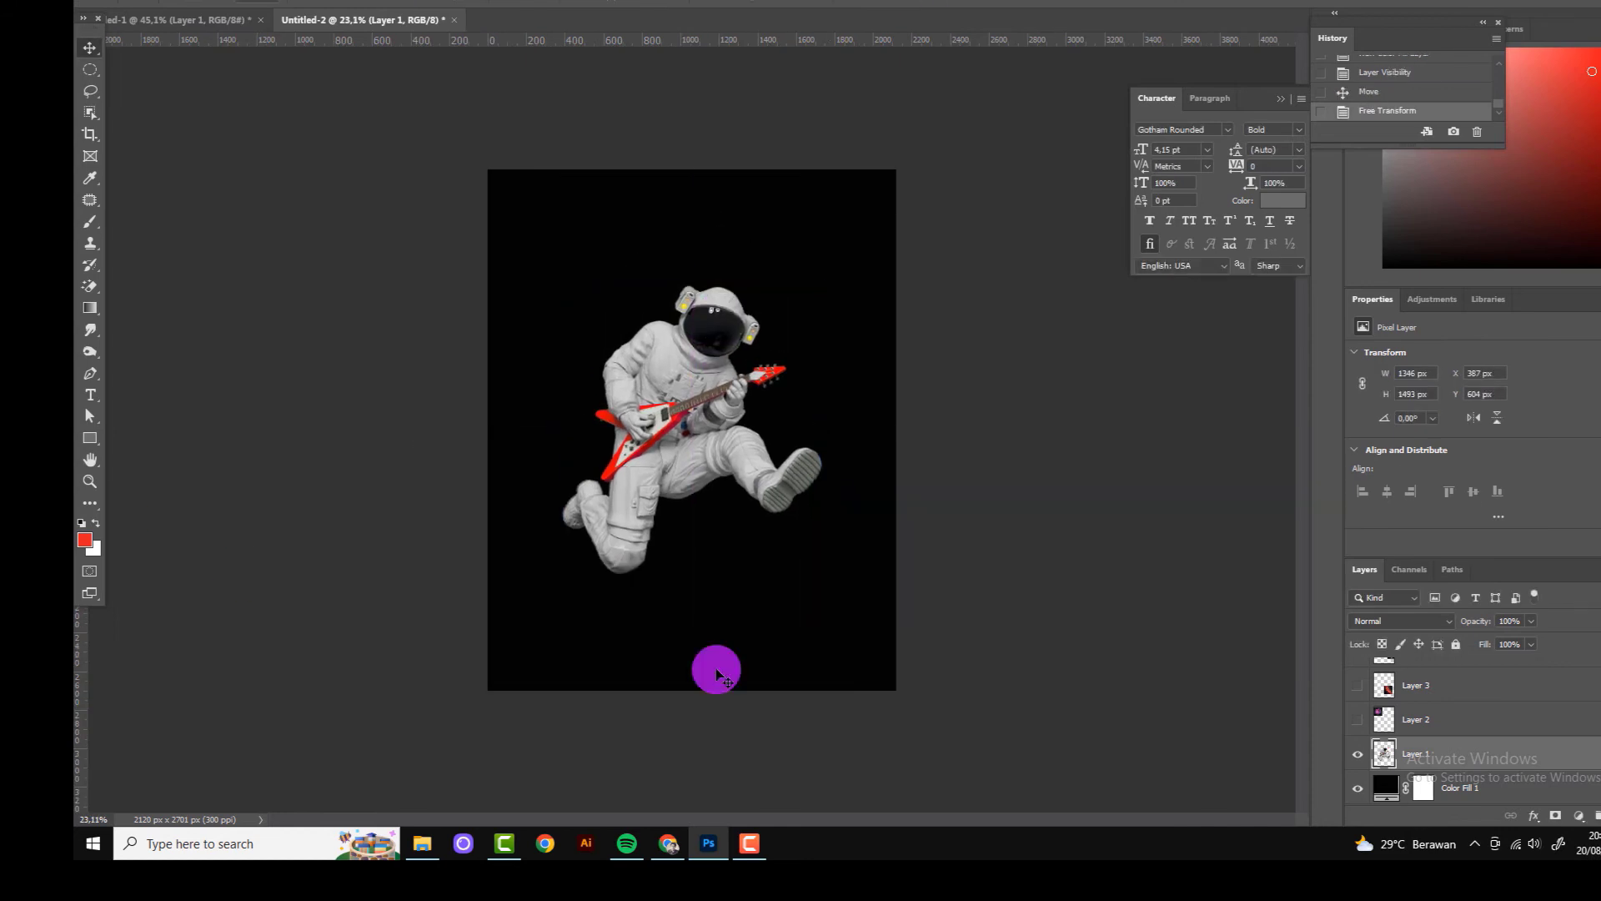
{"action": "scroll", "coordinate": [715, 668], "scroll_direction": "up", "scroll_amount": 1}
{"action": "scroll", "coordinate": [779, 464], "scroll_direction": "down", "scroll_amount": 1}
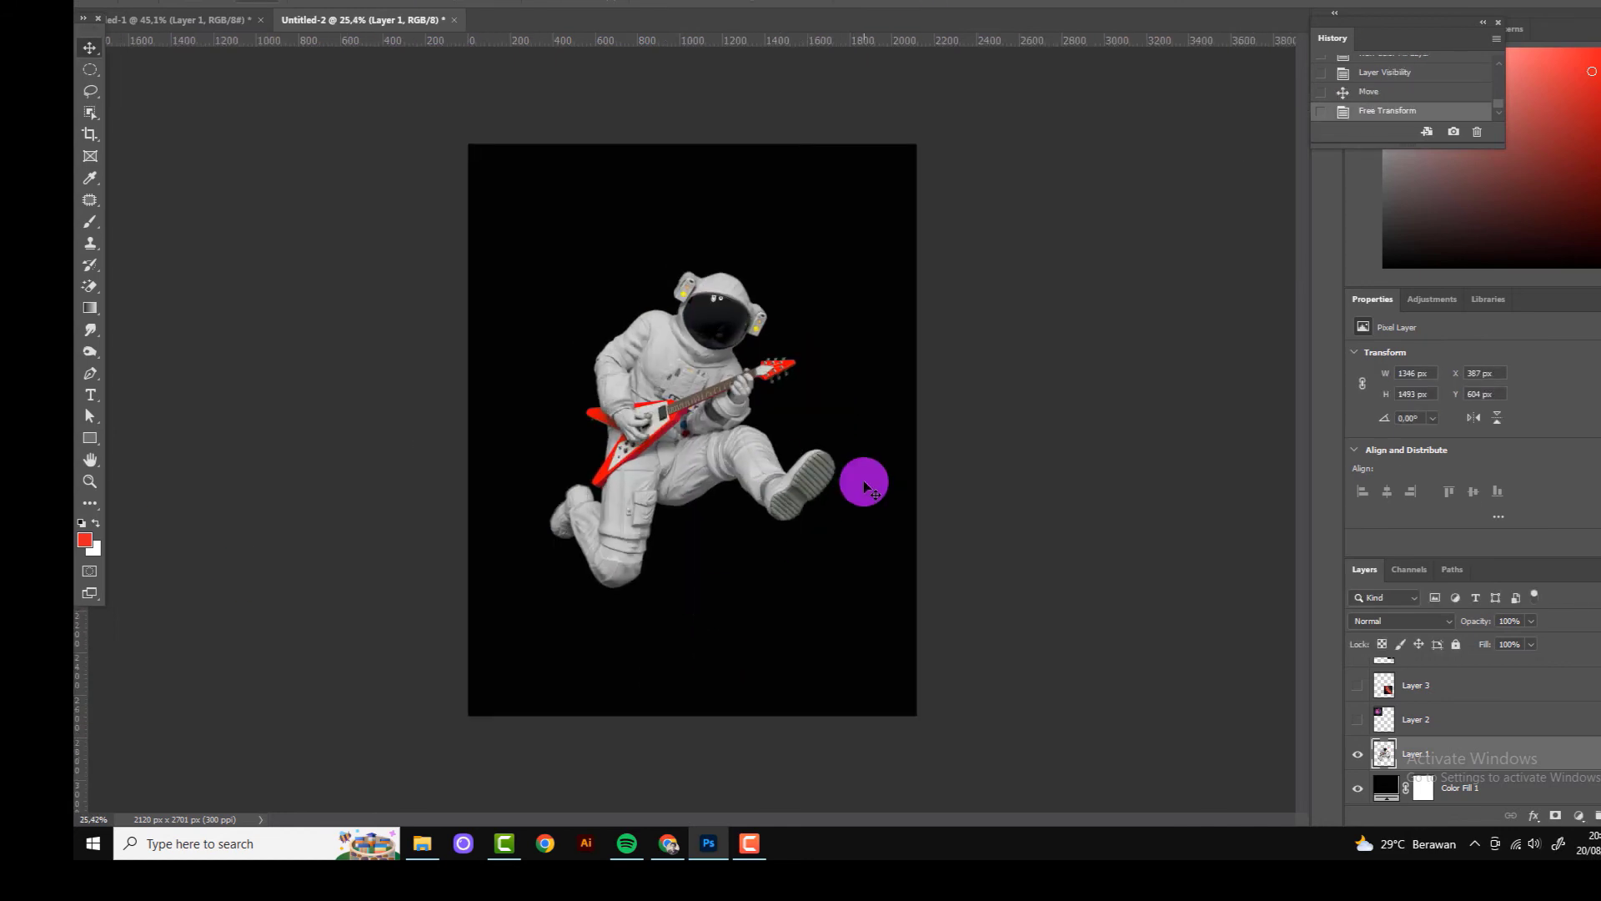
Step: Add a centre vertical guide and two horizontal guides, nudging the astronaut up
{"action": "mouse_move", "coordinate": [95, 674]}
{"action": "left_mouse_down"}
{"action": "mouse_move", "coordinate": [708, 572]}
{"action": "mouse_move", "coordinate": [692, 572]}
{"action": "left_mouse_up"}
{"action": "left_click", "coordinate": [1081, 481]}
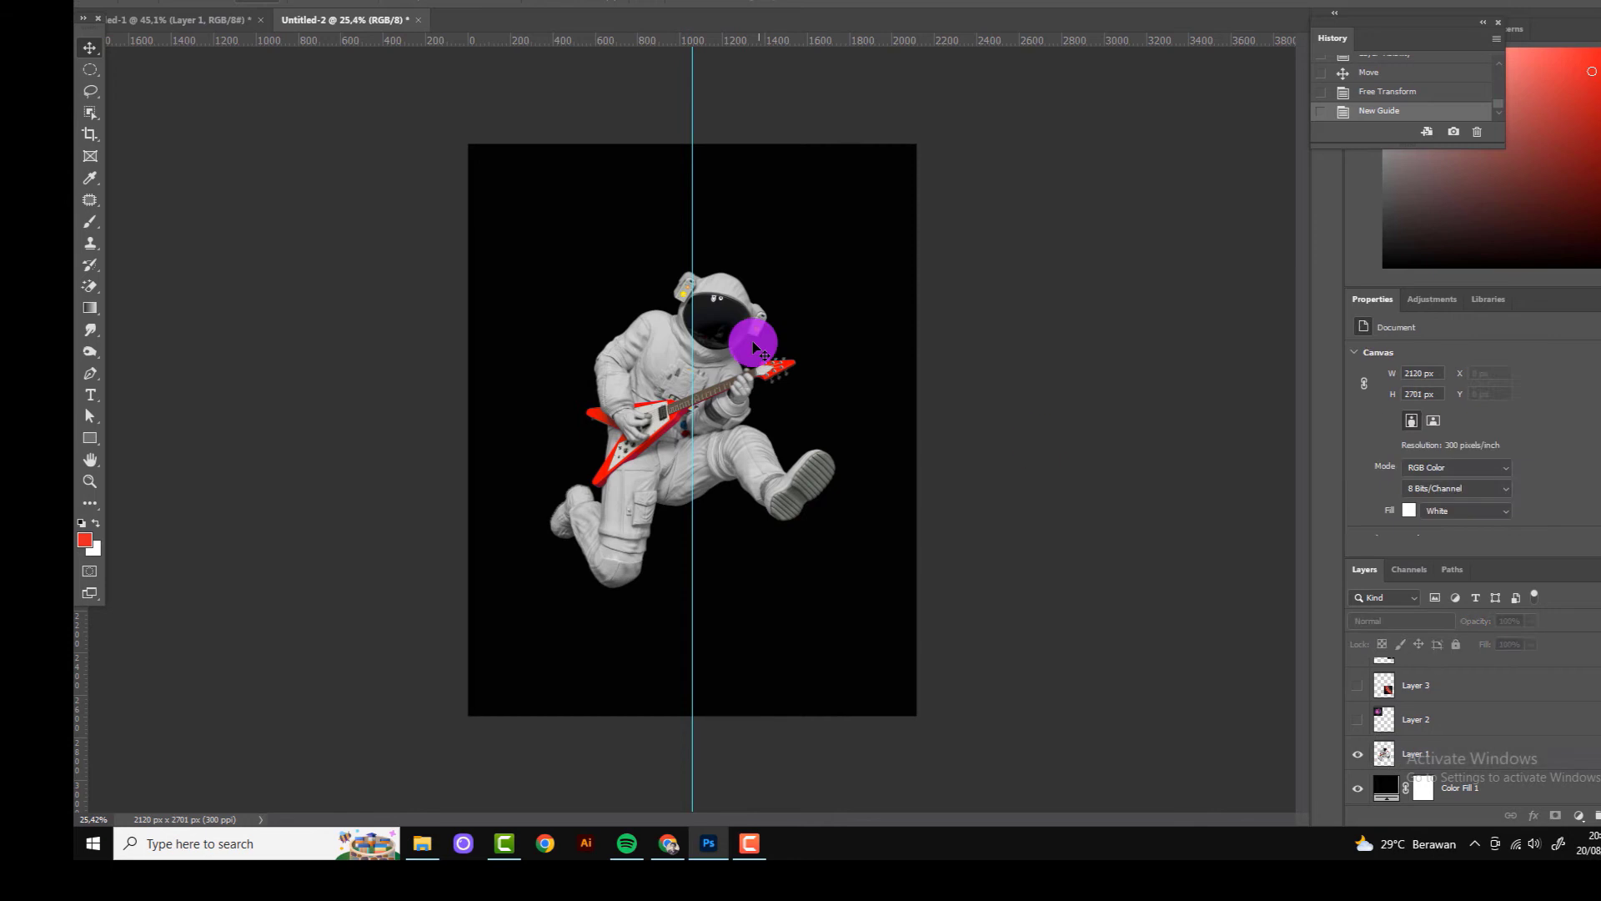
{"action": "left_click_drag", "start_coordinate": [728, 313], "coordinate": [727, 298]}
{"action": "left_click_drag", "start_coordinate": [534, 40], "coordinate": [593, 171]}
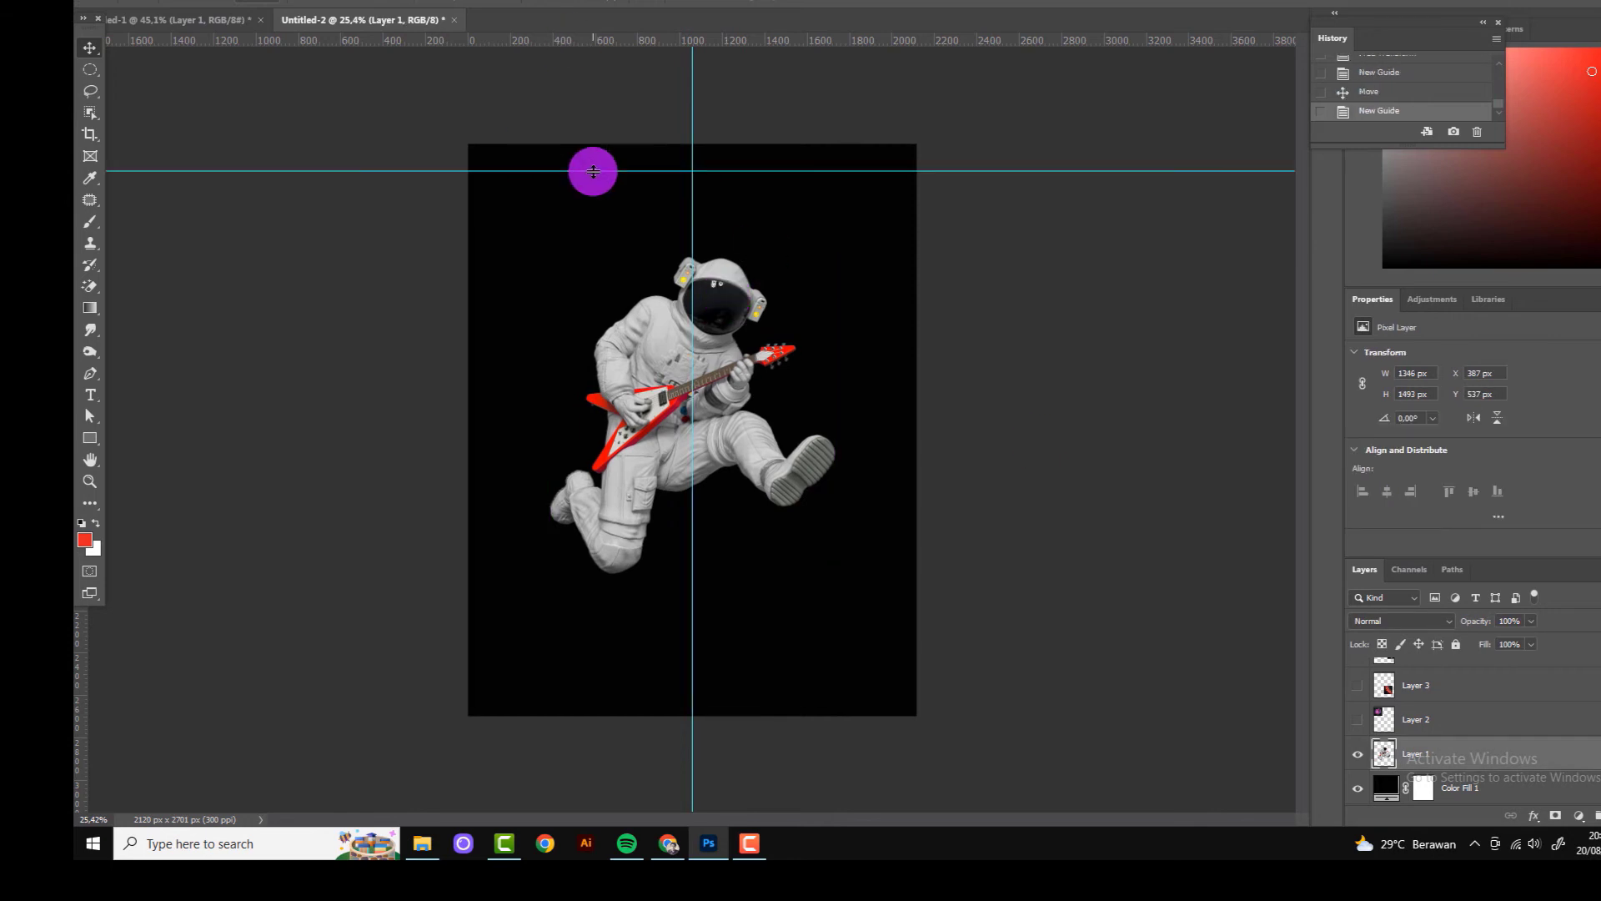
{"action": "left_click_drag", "start_coordinate": [733, 40], "coordinate": [734, 603]}
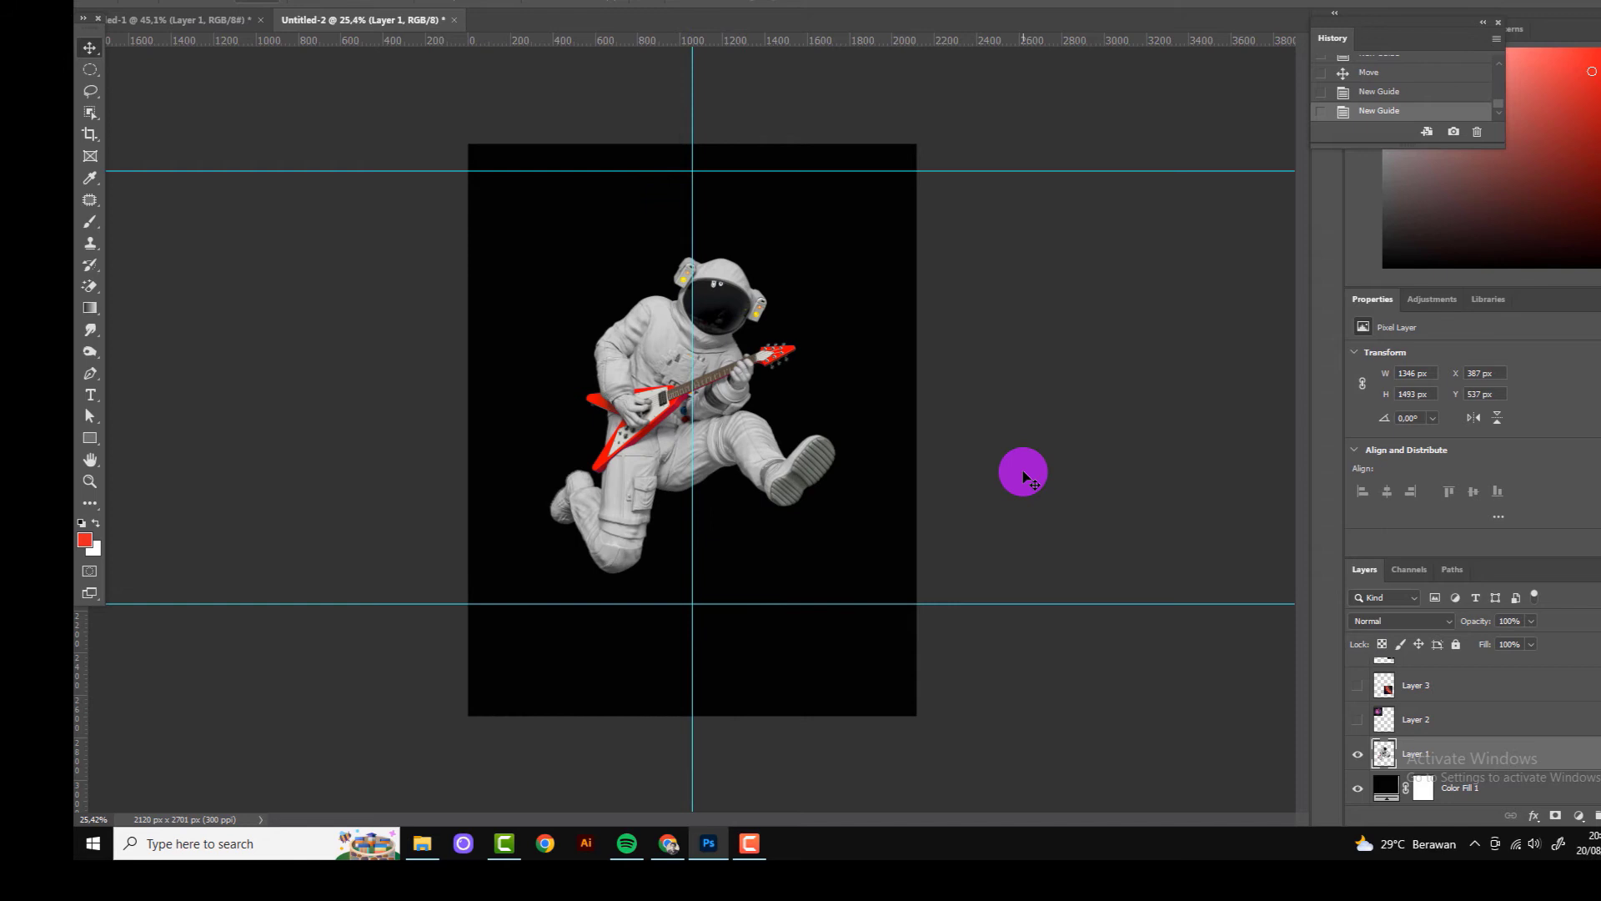
{"action": "left_click", "coordinate": [1033, 442]}
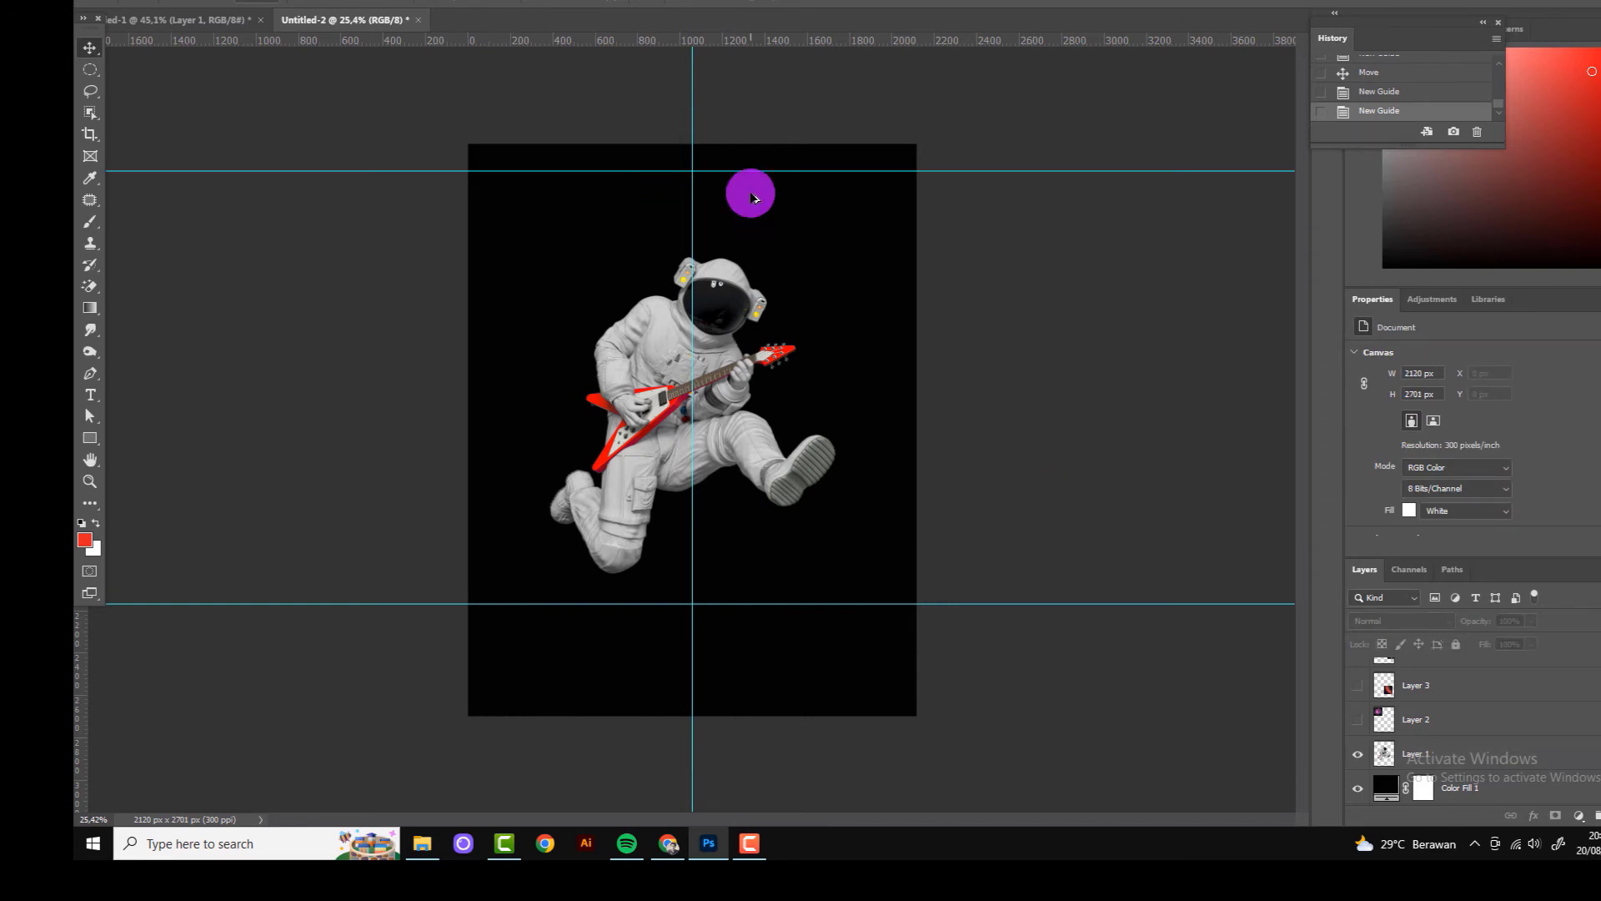
{"action": "key", "text": "ctrl+plus"}
Step: Start a text layer near the top in white Montserrat
{"action": "left_click", "coordinate": [90, 394]}
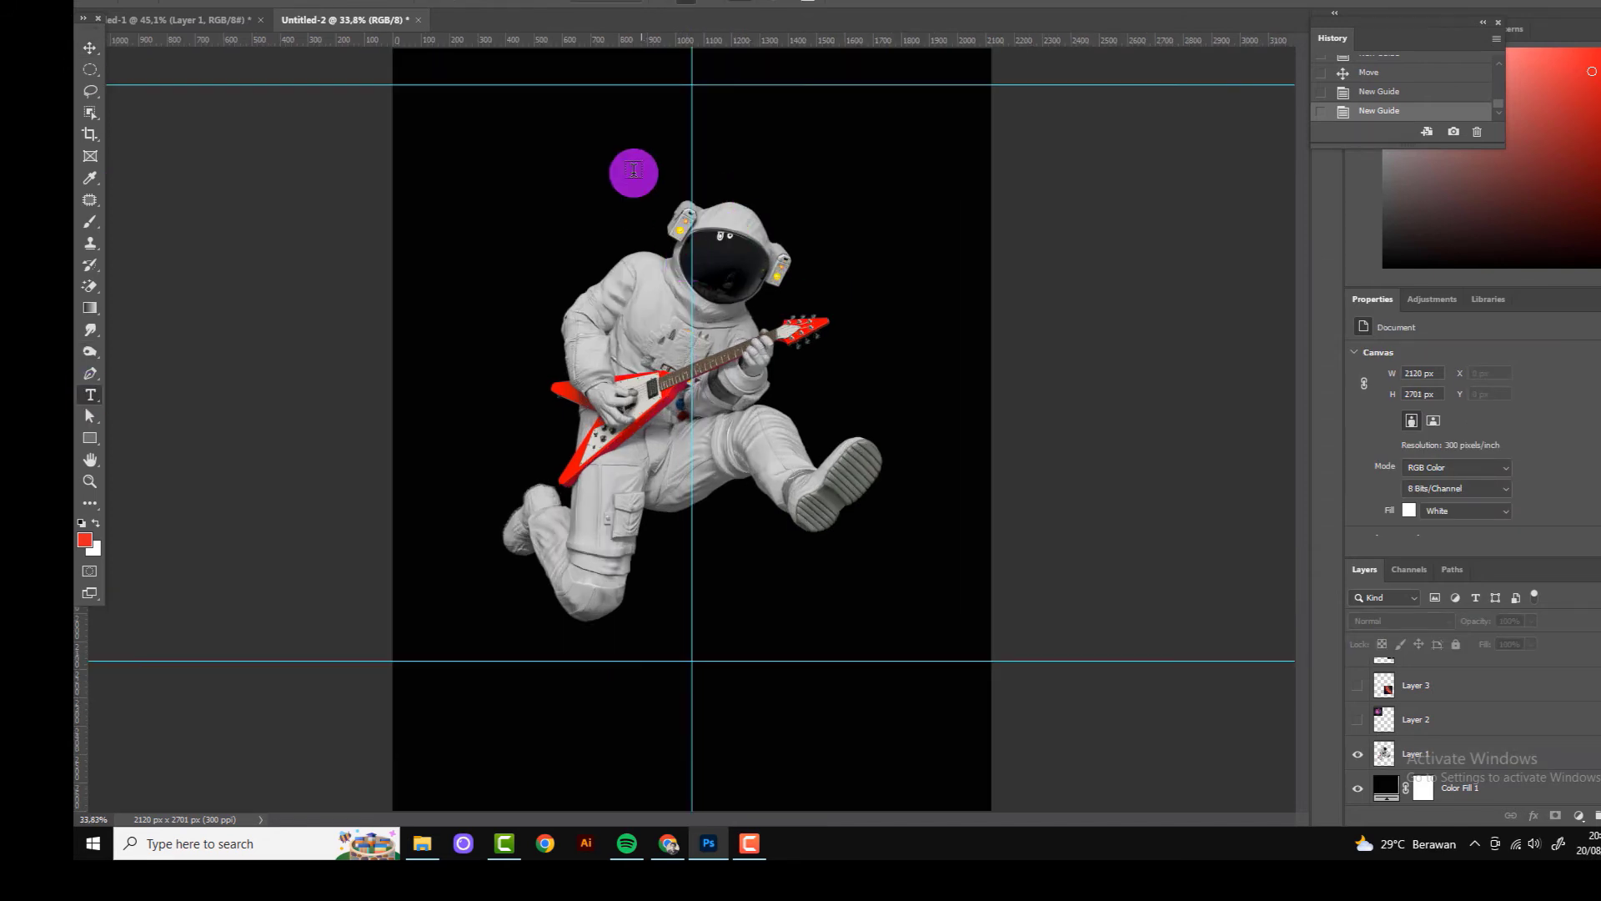
{"action": "scroll", "coordinate": [613, 166], "scroll_direction": "up", "scroll_amount": 1}
{"action": "left_click", "coordinate": [547, 156]}
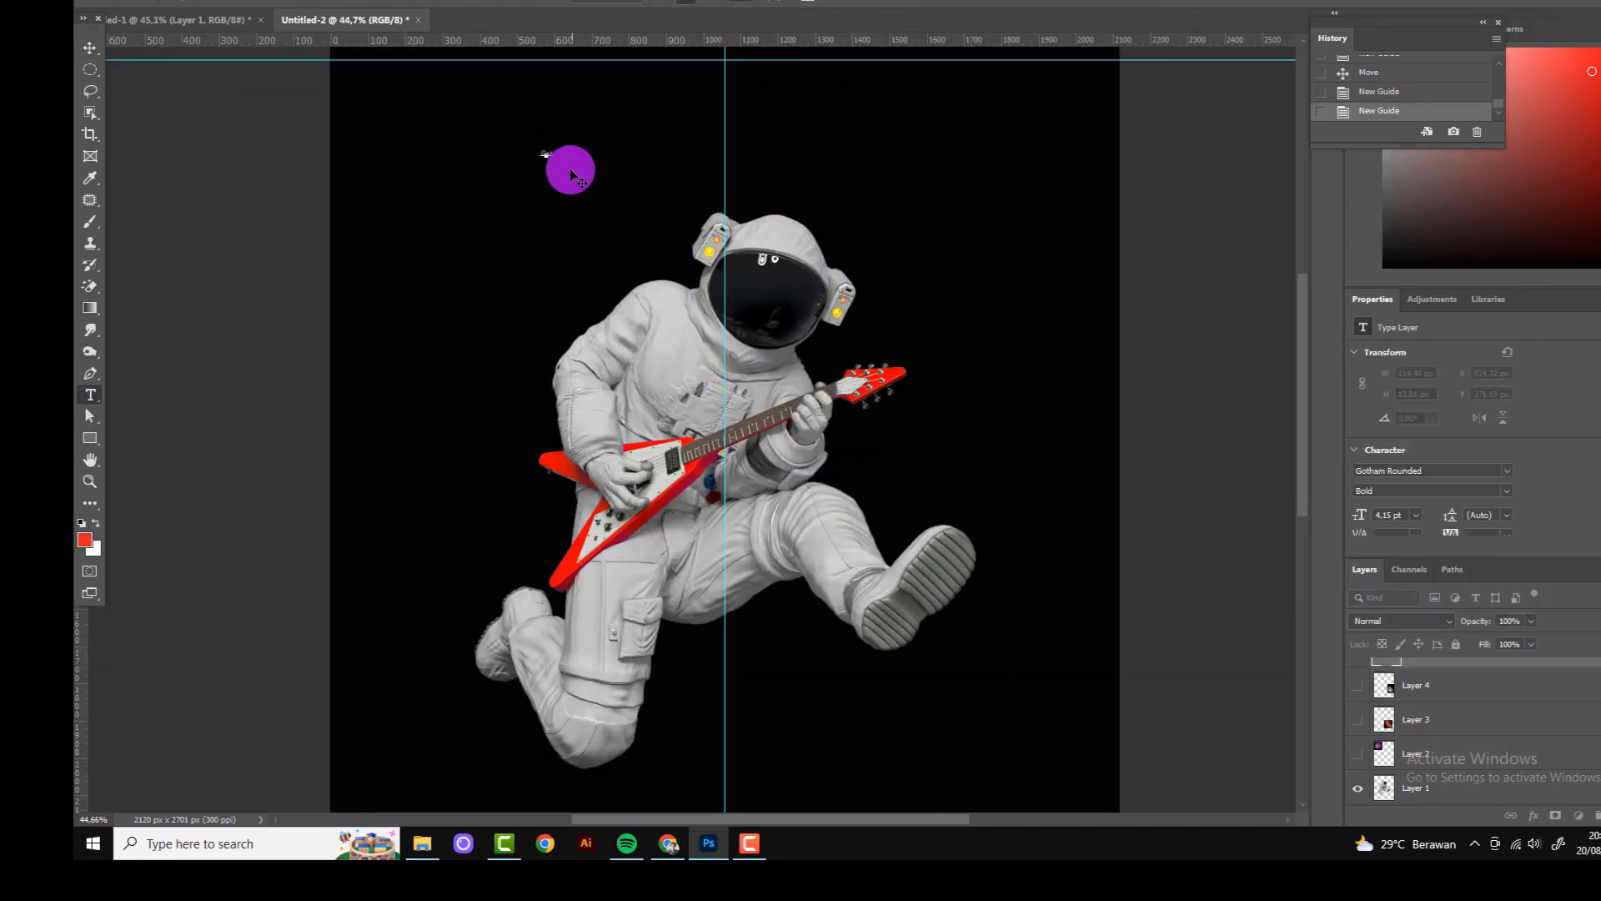
{"action": "left_click", "coordinate": [262, 2]}
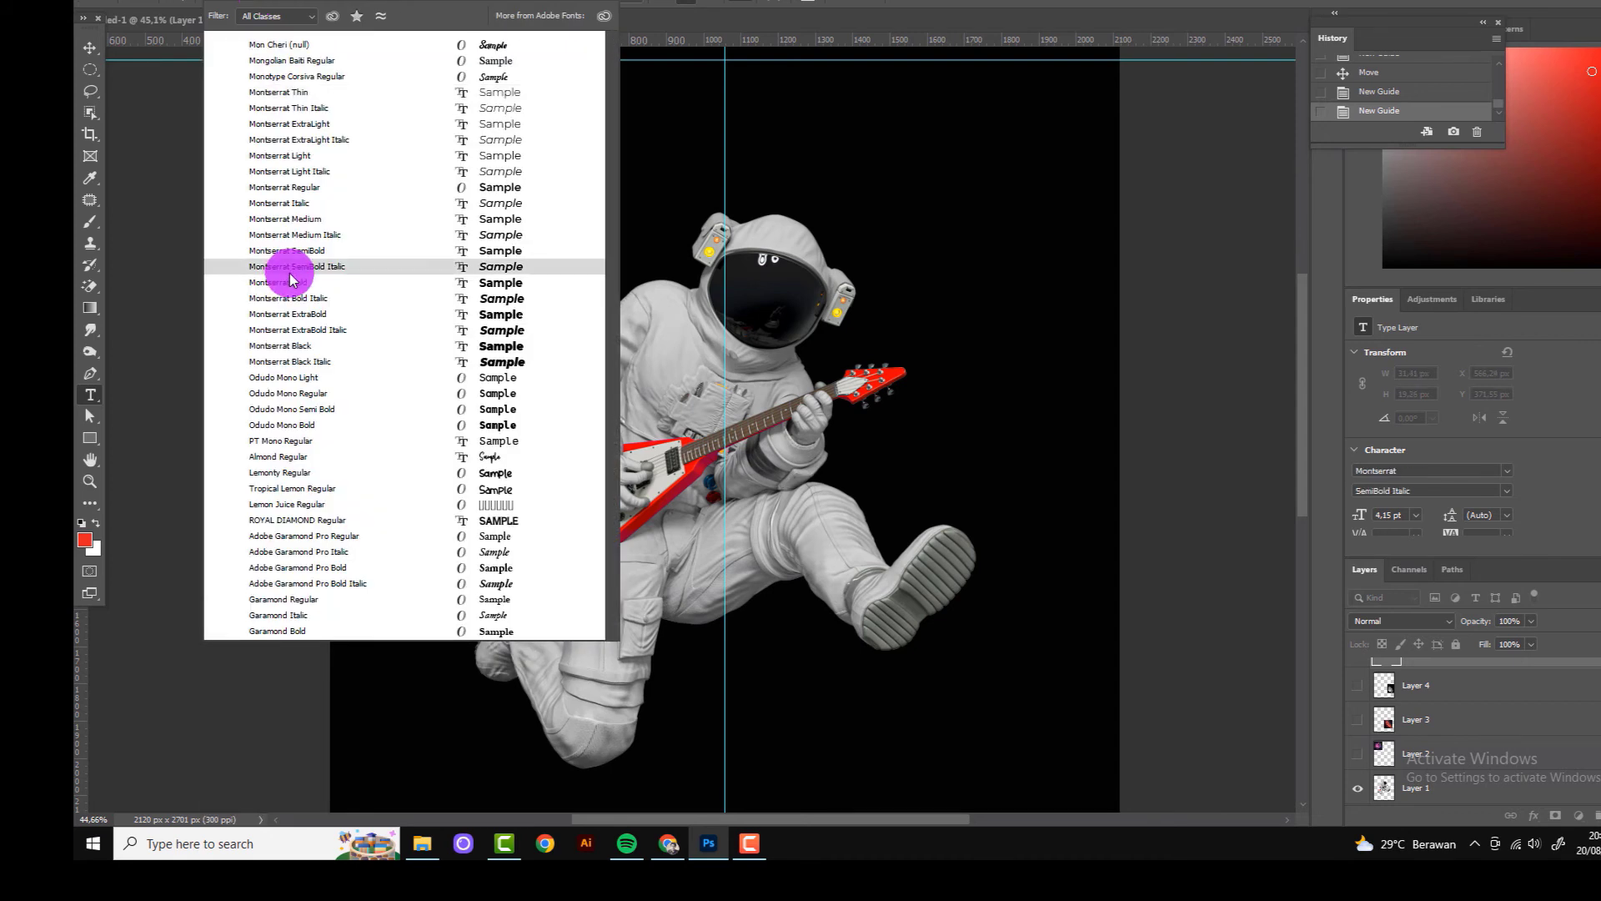
{"action": "left_click", "coordinate": [286, 276]}
{"action": "left_click", "coordinate": [808, 3]}
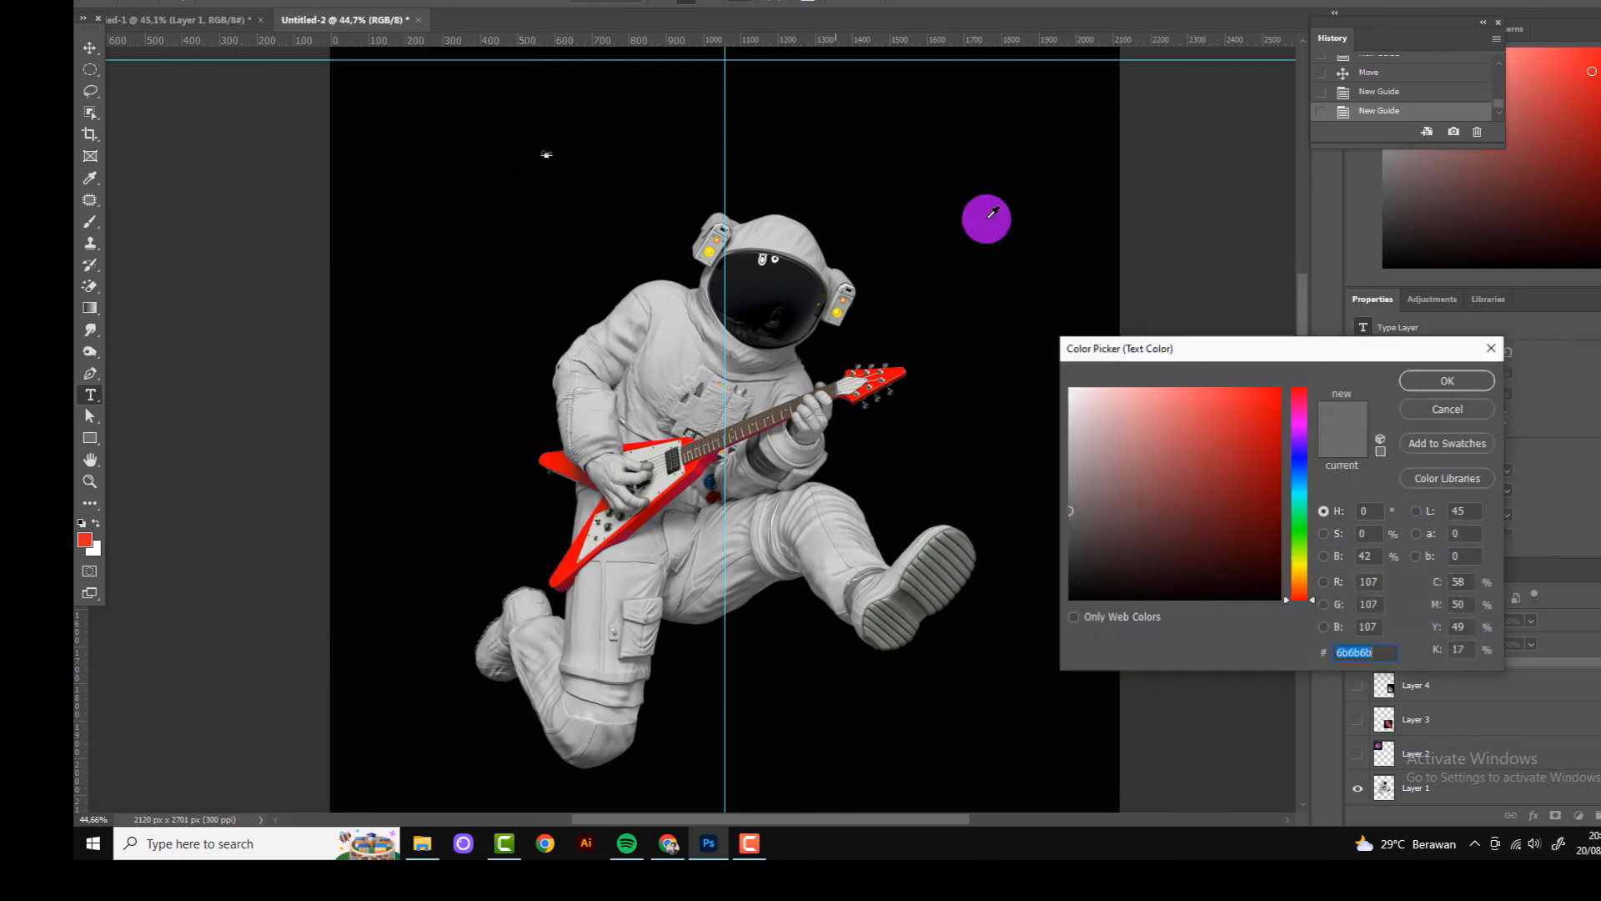
{"action": "left_click", "coordinate": [1072, 389]}
{"action": "left_click", "coordinate": [1429, 379]}
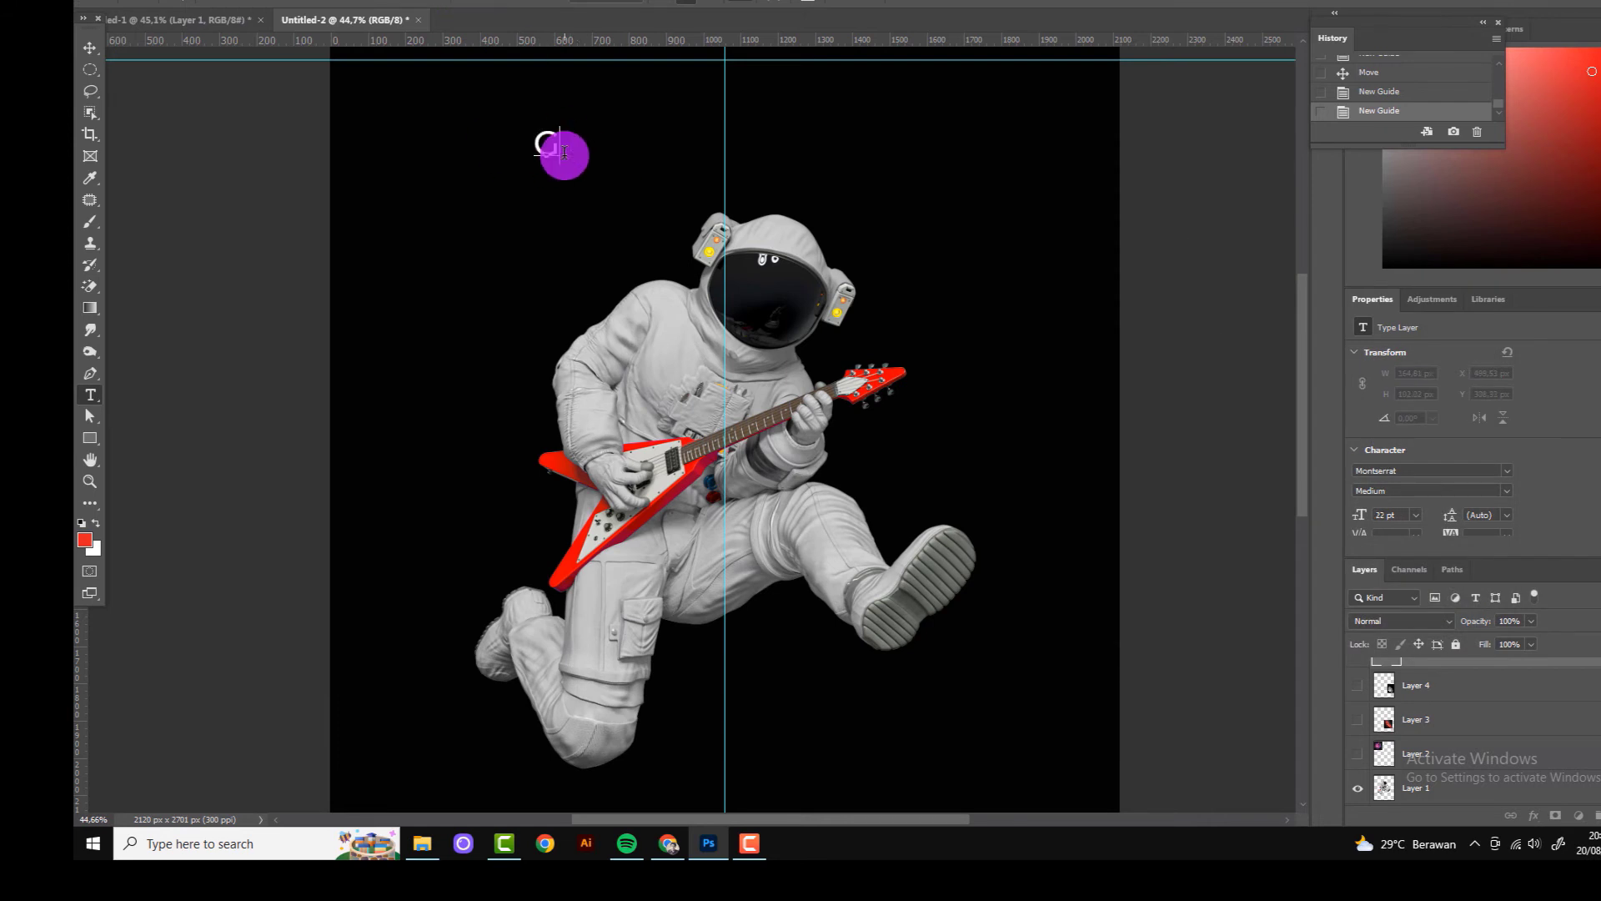
Step: Type the READY FOR MADNESS headline, move it to the top and centre it horizontally
{"action": "type", "text": "READY "}
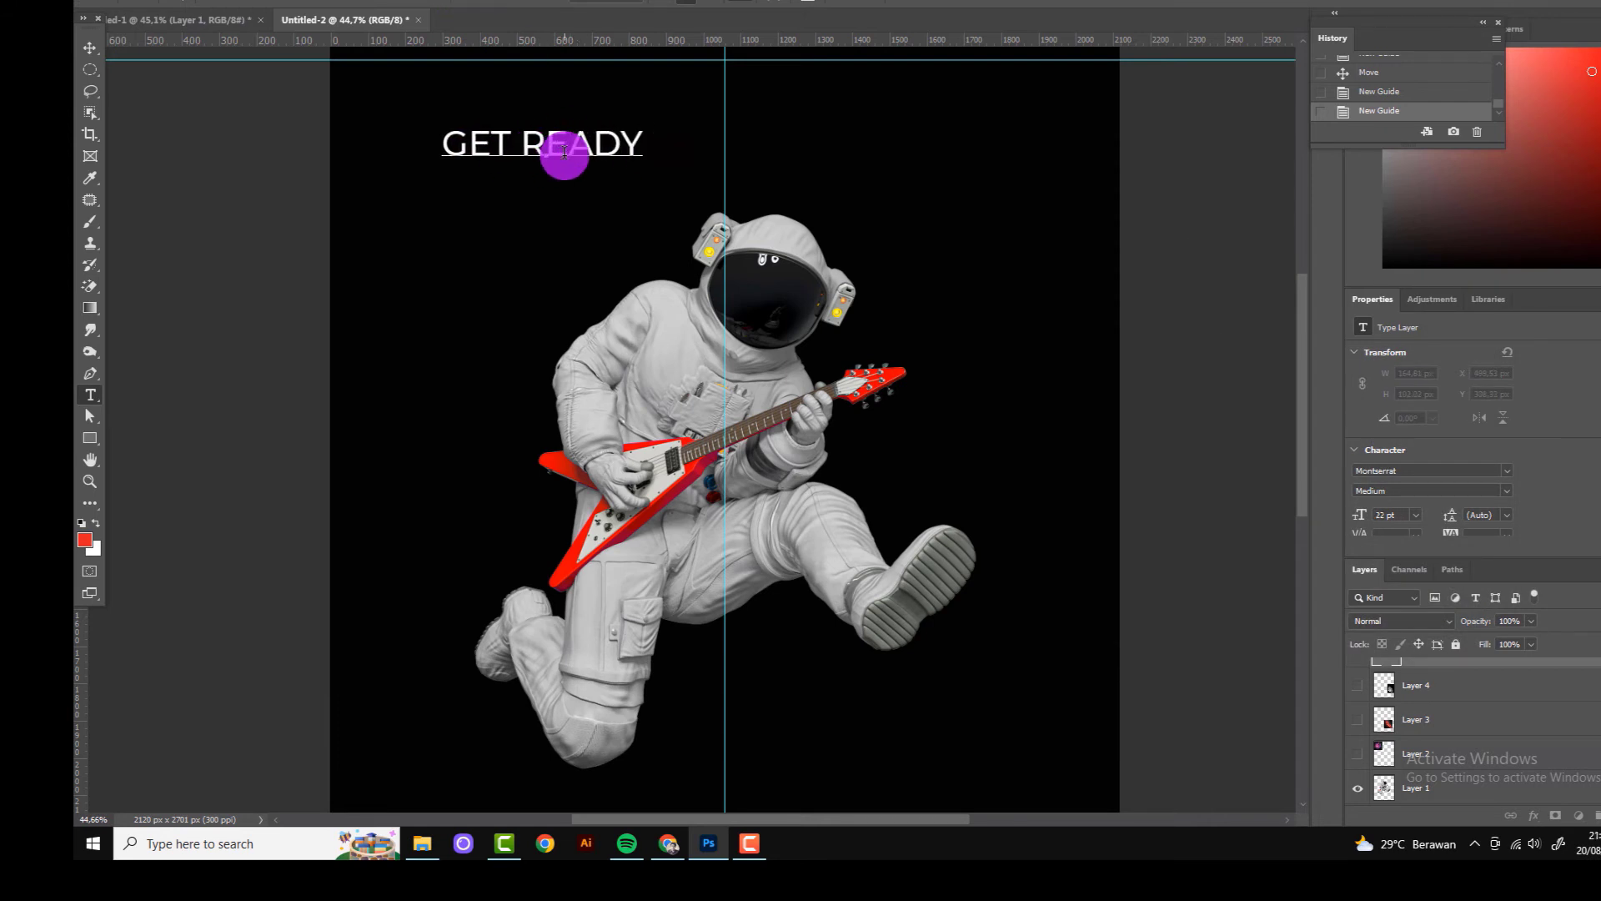
{"action": "type", "text": "FOR "}
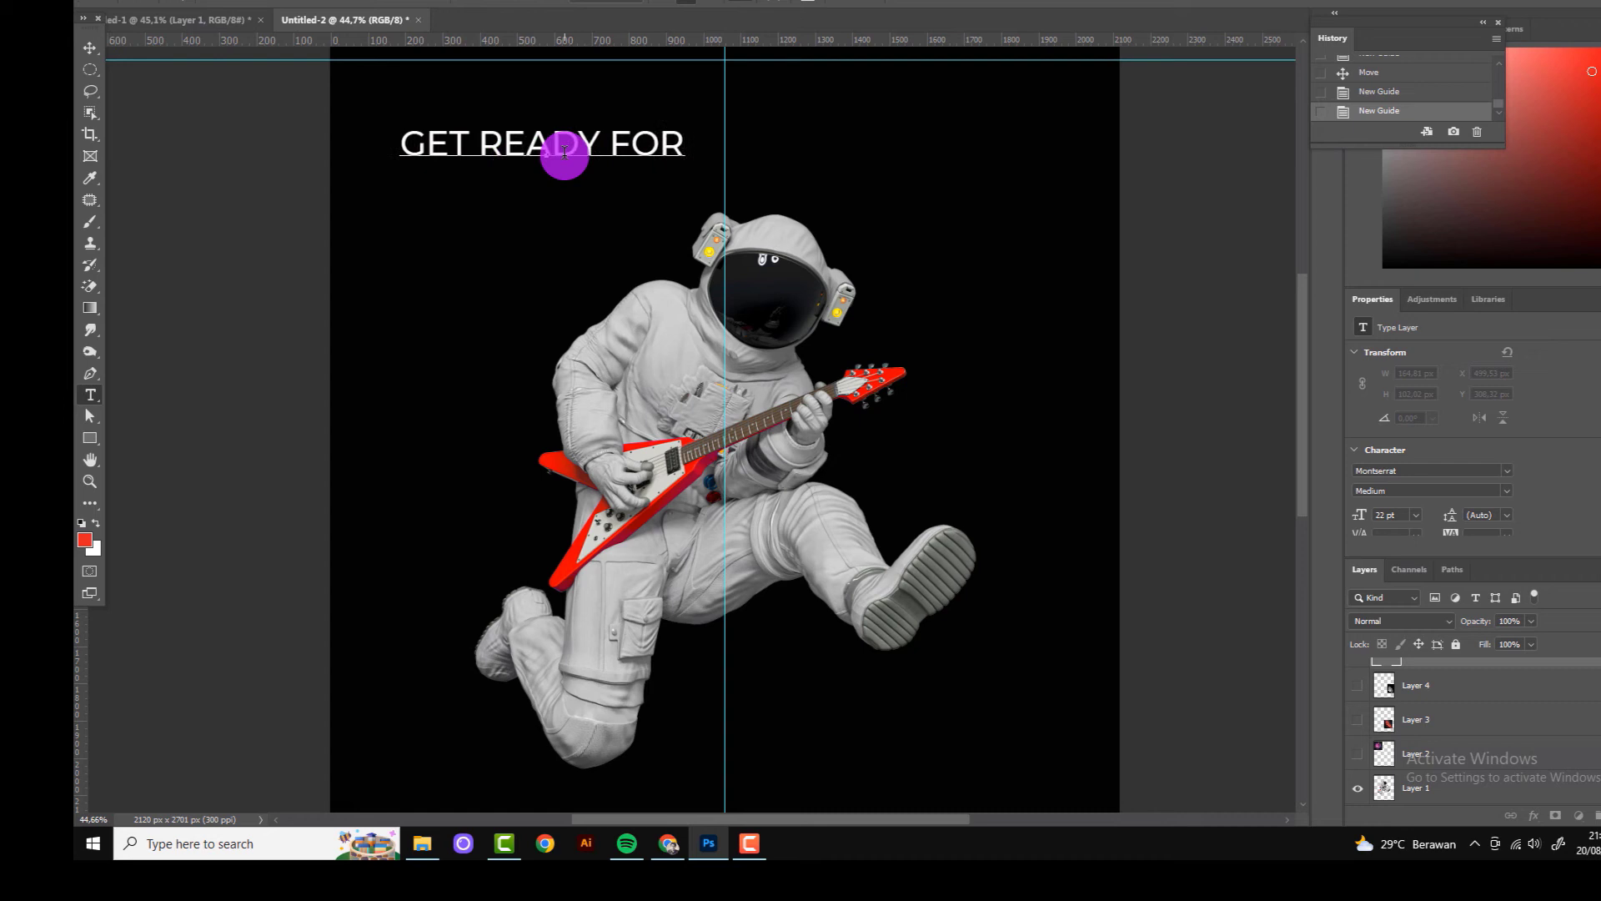
{"action": "type", "text": "MADNESS"}
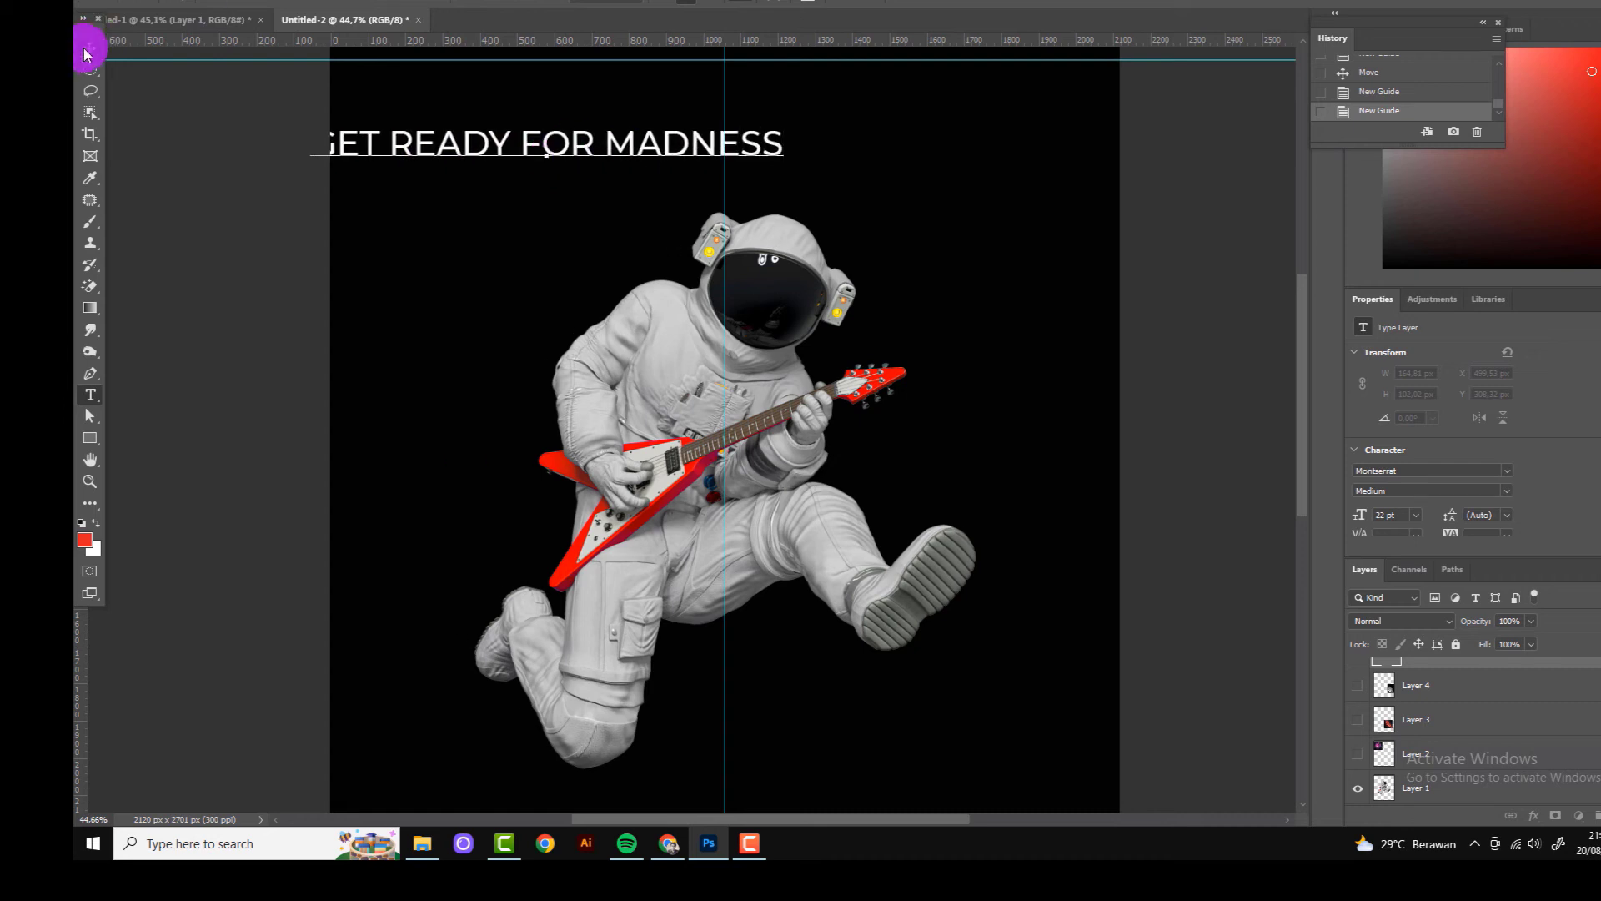
{"action": "left_click", "coordinate": [90, 47]}
{"action": "left_click_drag", "start_coordinate": [726, 144], "coordinate": [734, 75]}
{"action": "scroll", "coordinate": [769, 150], "scroll_direction": "down", "scroll_amount": 2}
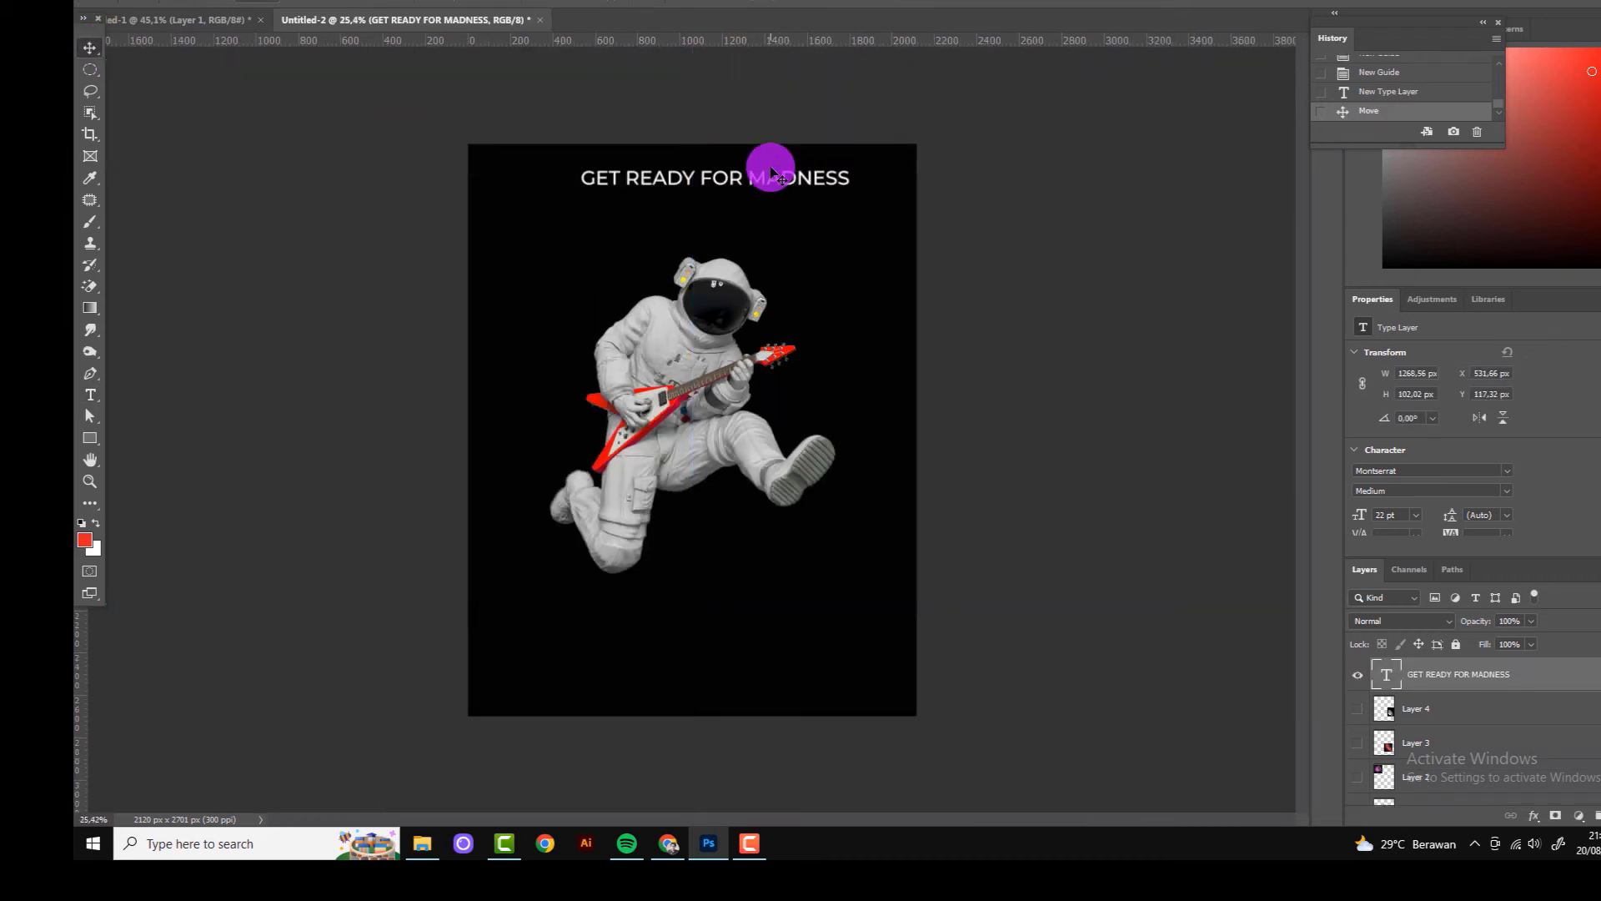
{"action": "scroll", "coordinate": [772, 173], "scroll_direction": "up", "scroll_amount": 1}
{"action": "scroll", "coordinate": [1447, 784], "scroll_direction": "down", "scroll_amount": 3}
{"action": "left_click", "coordinate": [1443, 802]}
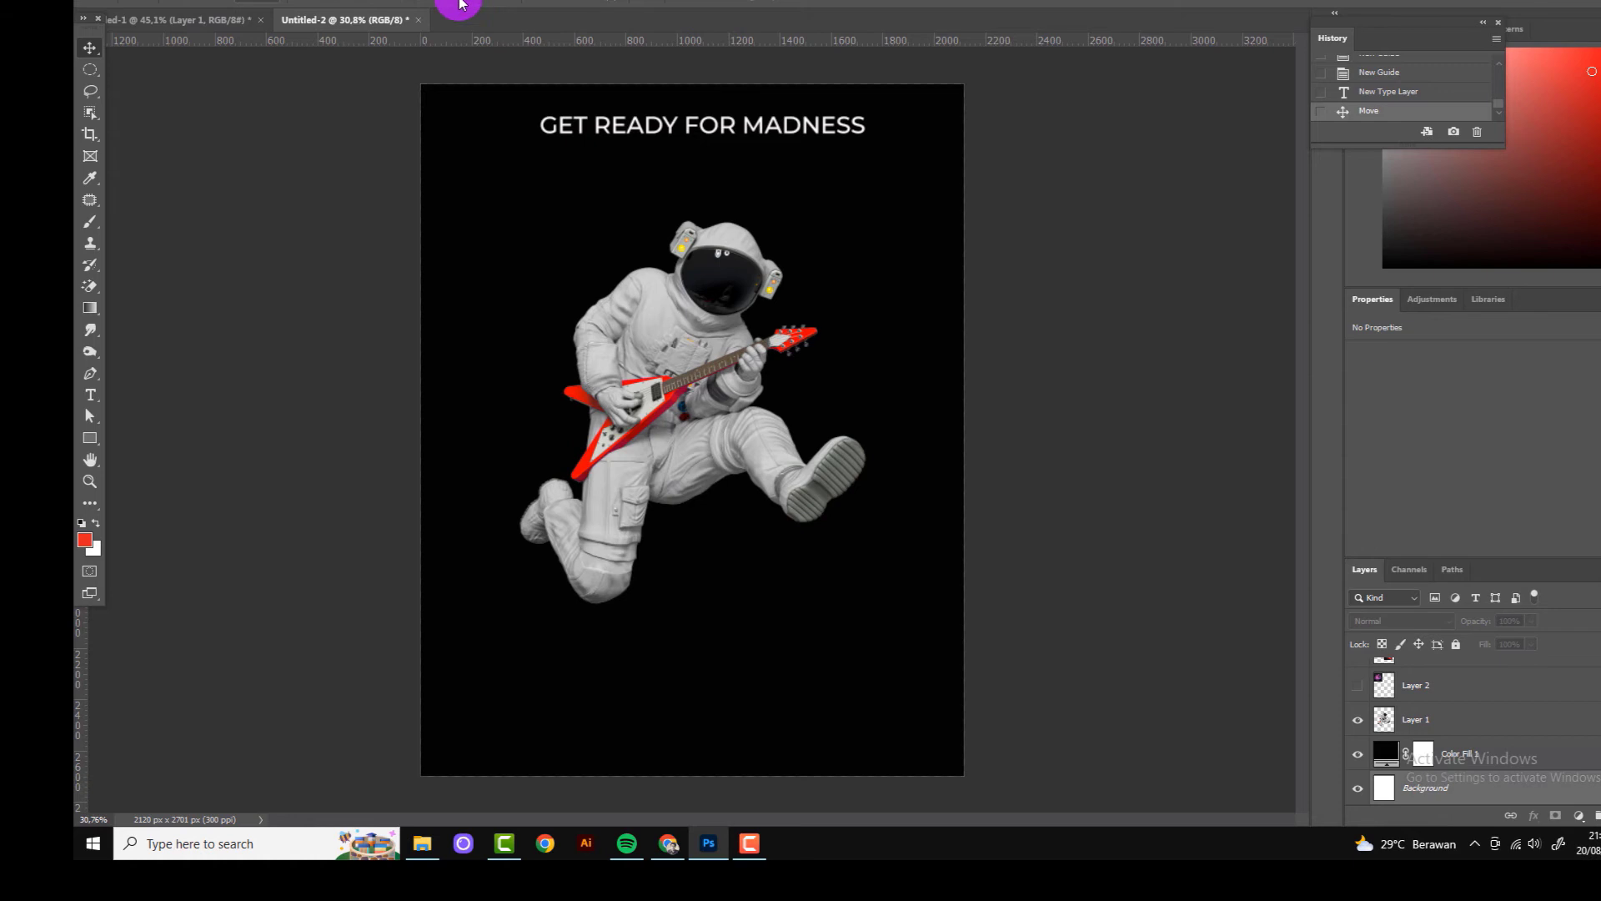
{"action": "left_click", "coordinate": [459, 4]}
{"action": "scroll", "coordinate": [654, 233], "scroll_direction": "down", "scroll_amount": 1}
Step: Widen the headline's letter spacing and nudge the astronaut up slightly
{"action": "left_click", "coordinate": [90, 394]}
{"action": "left_click", "coordinate": [599, 201]}
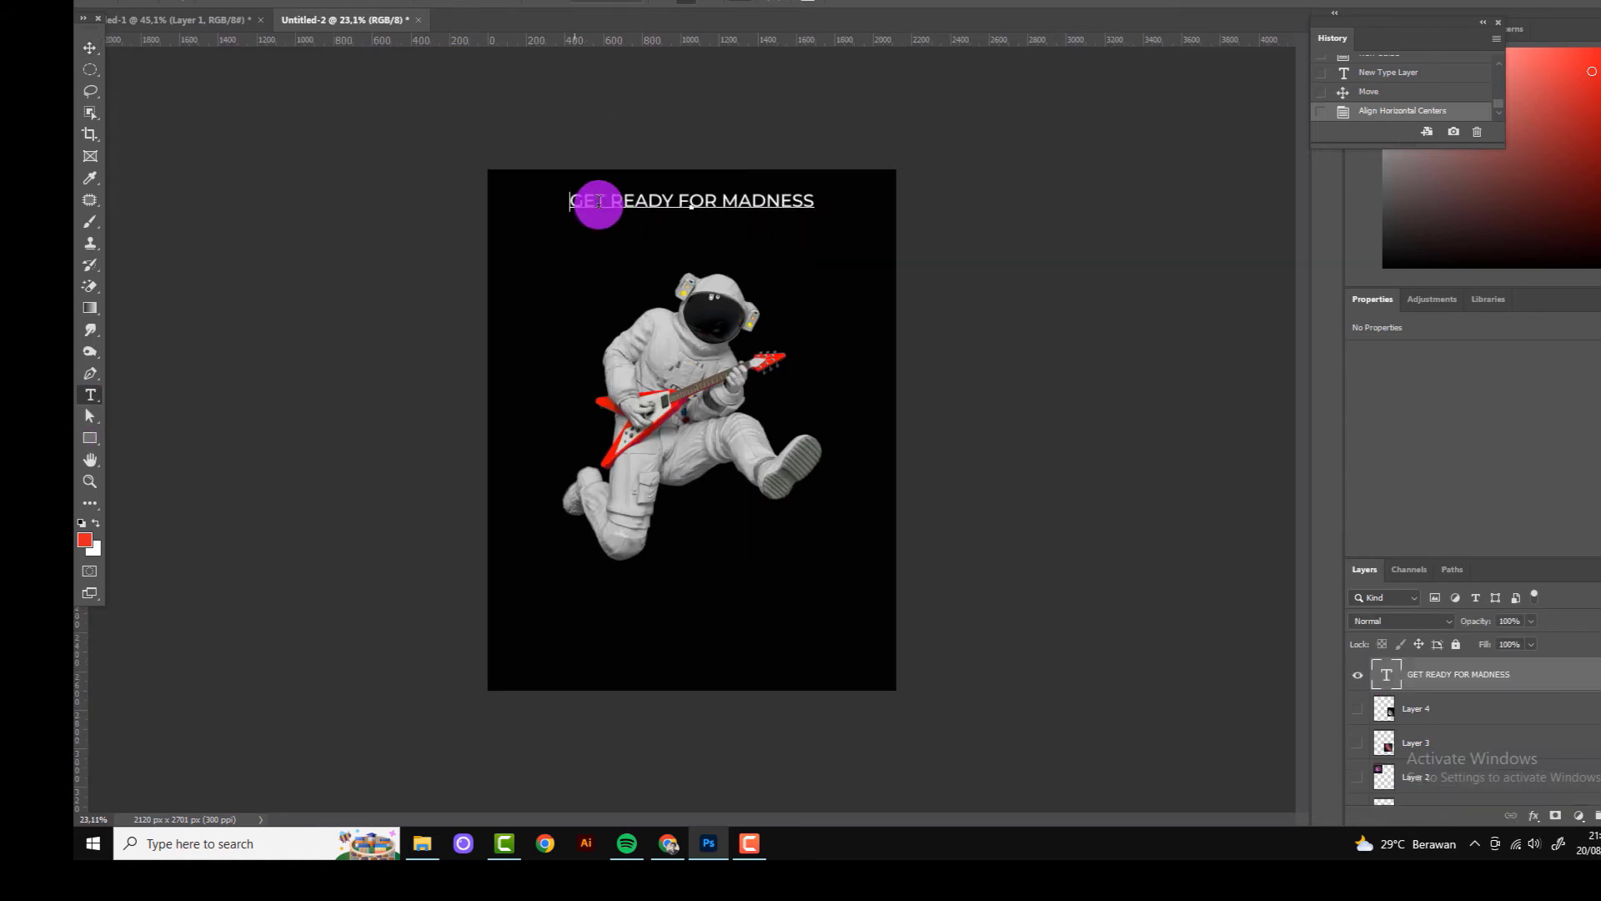
{"action": "left_click_drag", "start_coordinate": [599, 201], "coordinate": [948, 201]}
{"action": "key", "text": "alt+Right"}
{"action": "key", "text": "alt+Right"}
{"action": "key", "text": "alt+Right"}
{"action": "key", "text": "alt+Right"}
{"action": "key", "text": "alt+Right"}
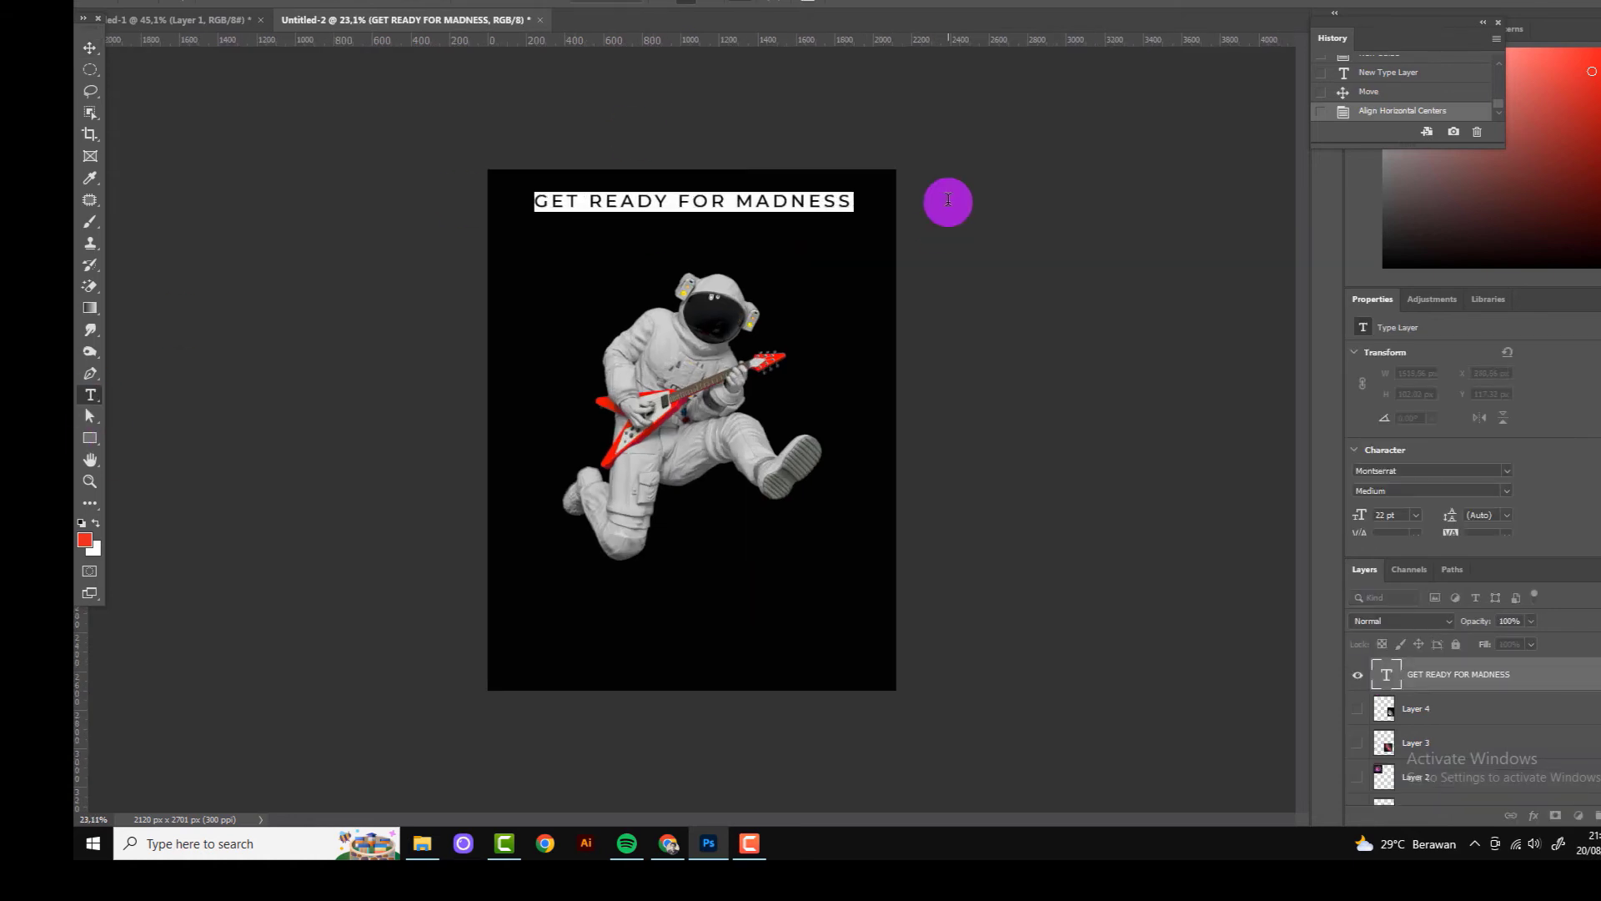
{"action": "left_click", "coordinate": [866, 6]}
{"action": "left_click", "coordinate": [90, 47]}
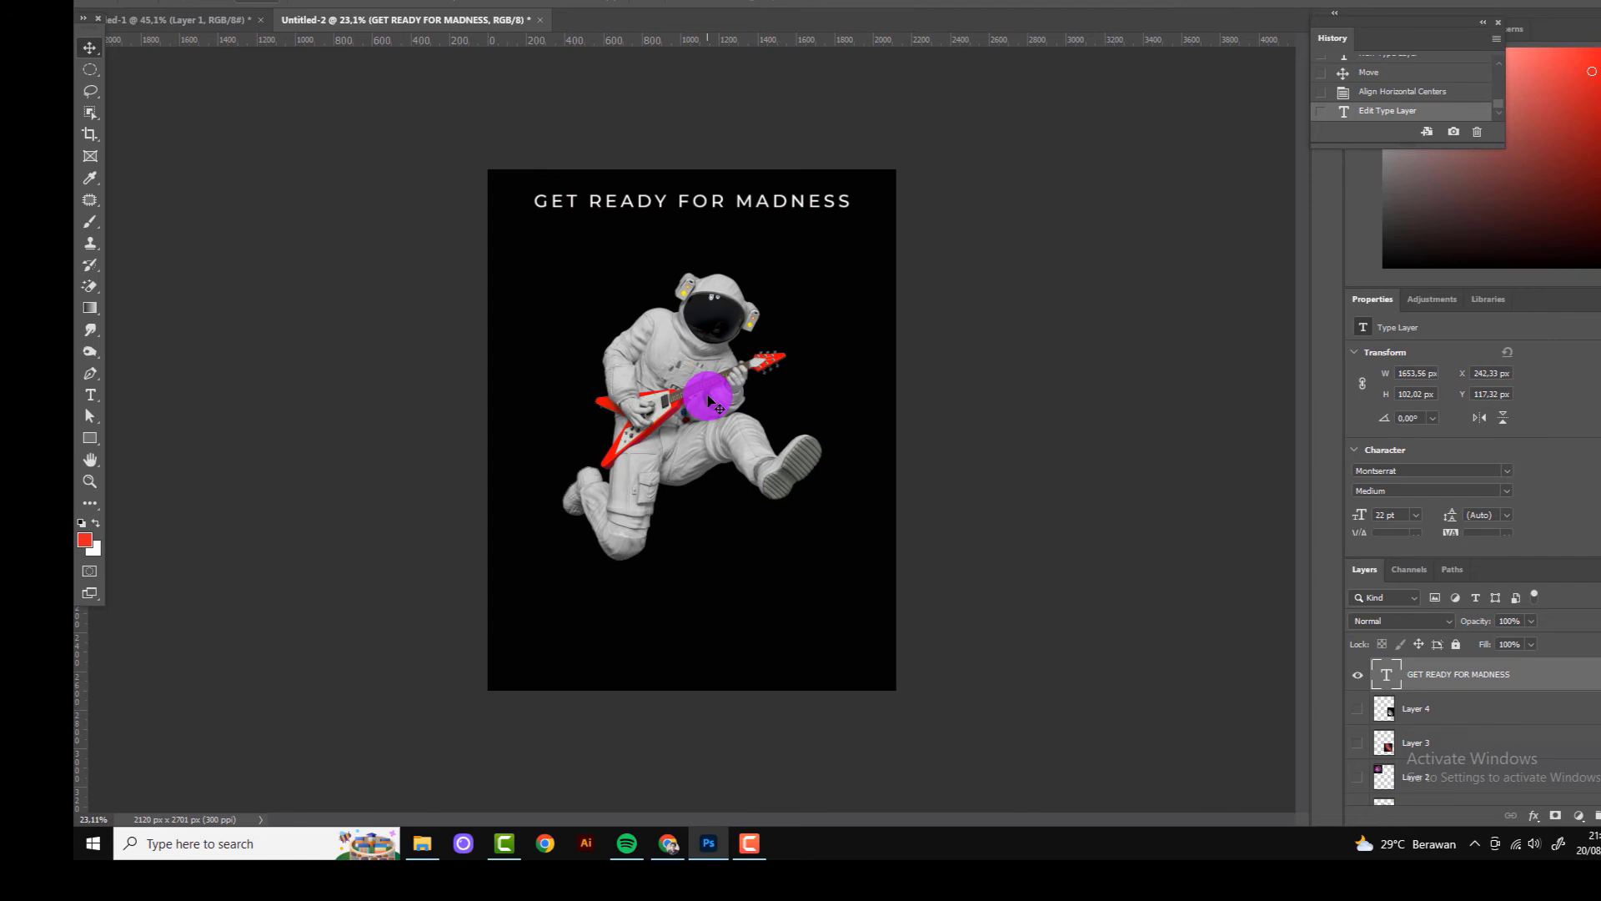
{"action": "left_click_drag", "start_coordinate": [715, 375], "coordinate": [714, 354]}
{"action": "scroll", "coordinate": [699, 638], "scroll_direction": "up", "scroll_amount": 1}
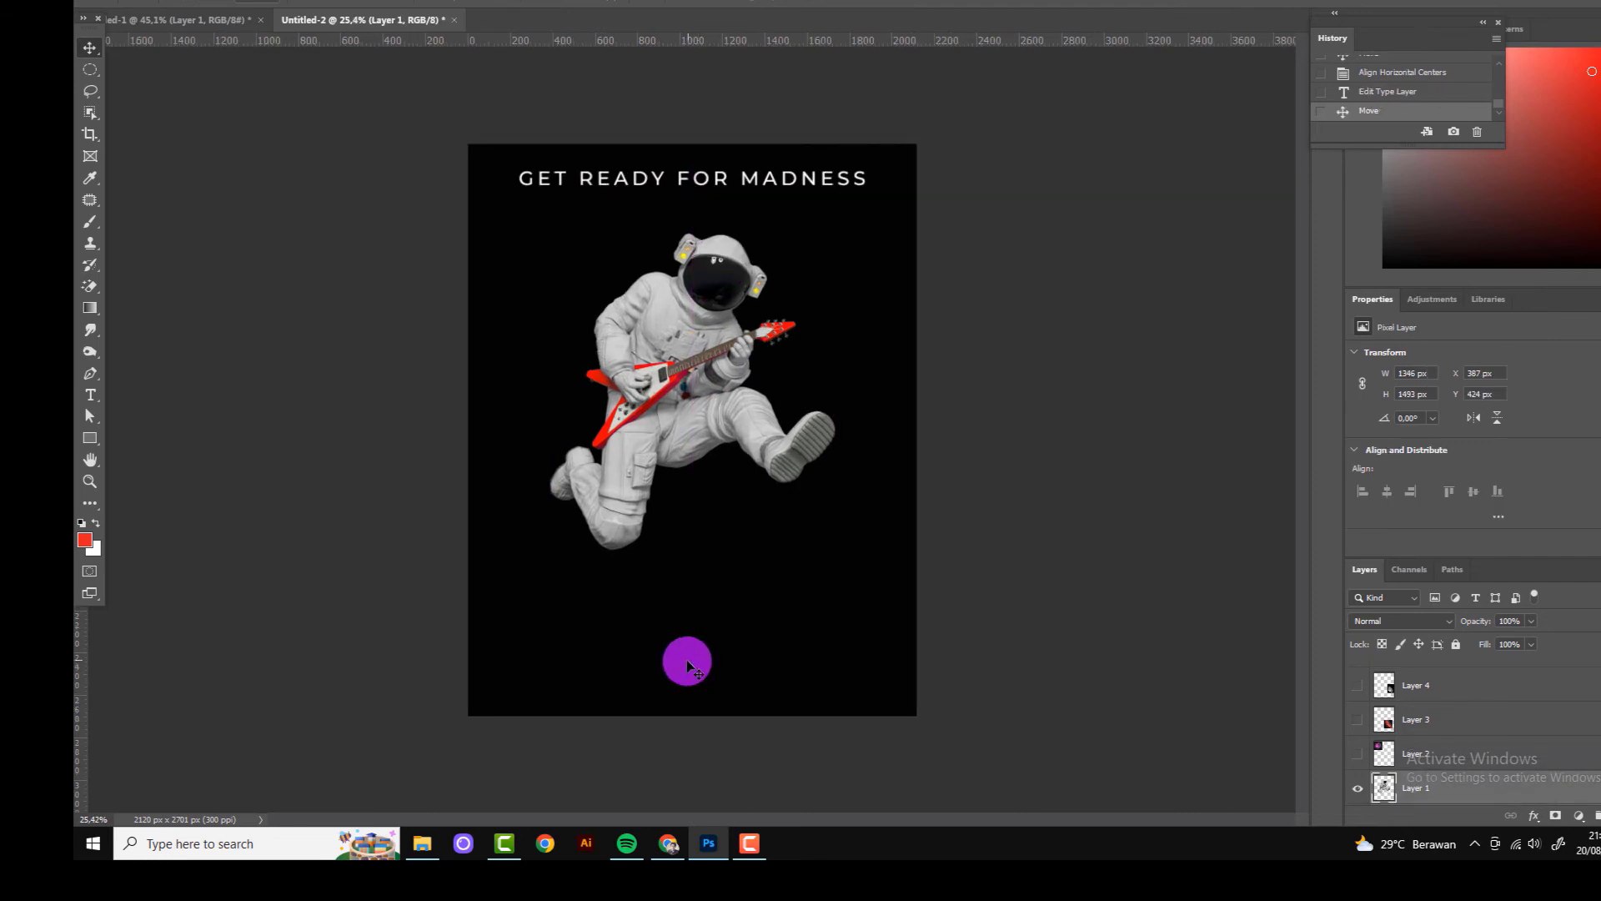
Step: Add NEON text below the astronaut in ExtraBold weight
{"action": "left_click", "coordinate": [90, 394]}
{"action": "scroll", "coordinate": [656, 611], "scroll_direction": "up", "scroll_amount": 4}
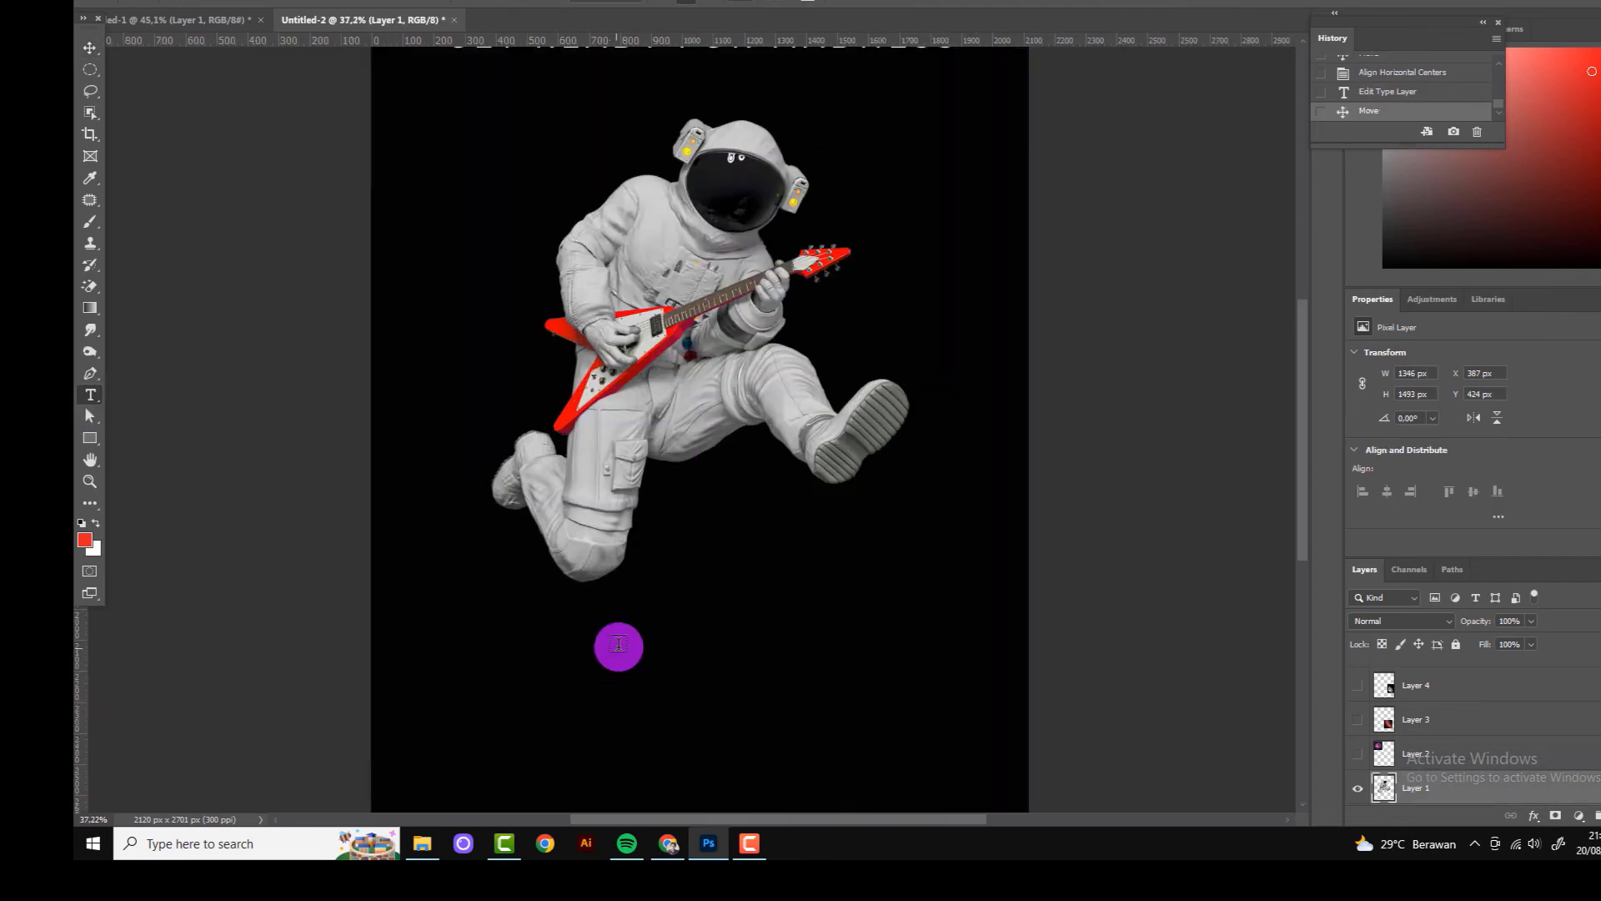
{"action": "left_click_drag", "start_coordinate": [614, 647], "coordinate": [648, 443]}
{"action": "left_click", "coordinate": [647, 443]}
{"action": "type", "text": "NEON"}
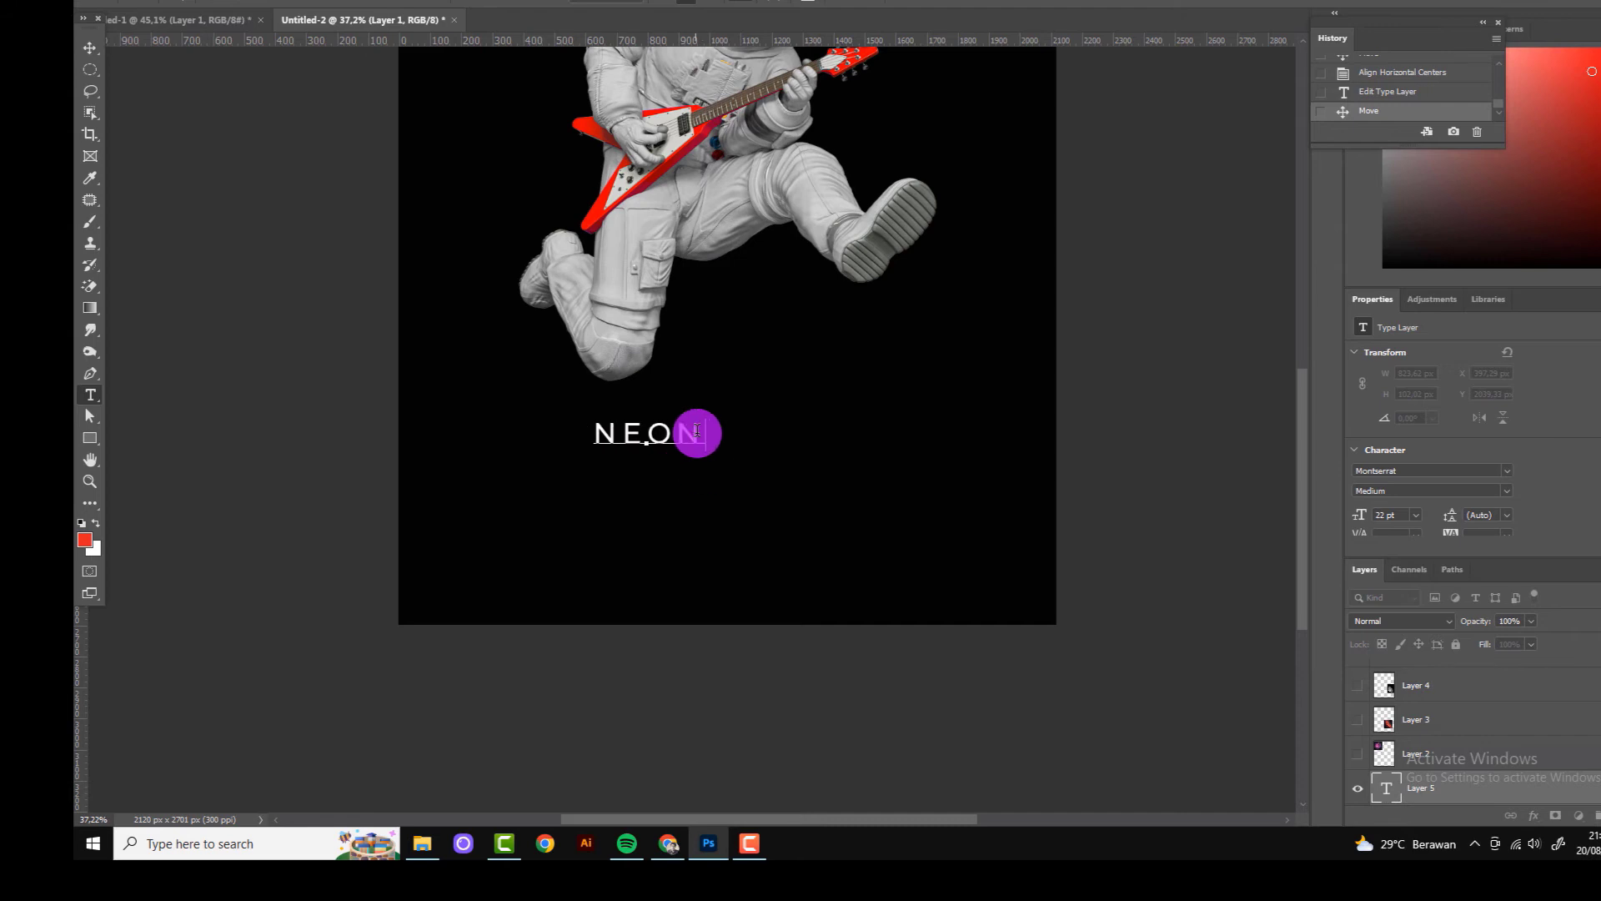
{"action": "double_click", "coordinate": [697, 433]}
{"action": "left_click", "coordinate": [438, 9]}
{"action": "left_click", "coordinate": [356, 146]}
{"action": "key", "text": "ctrl+Return"}
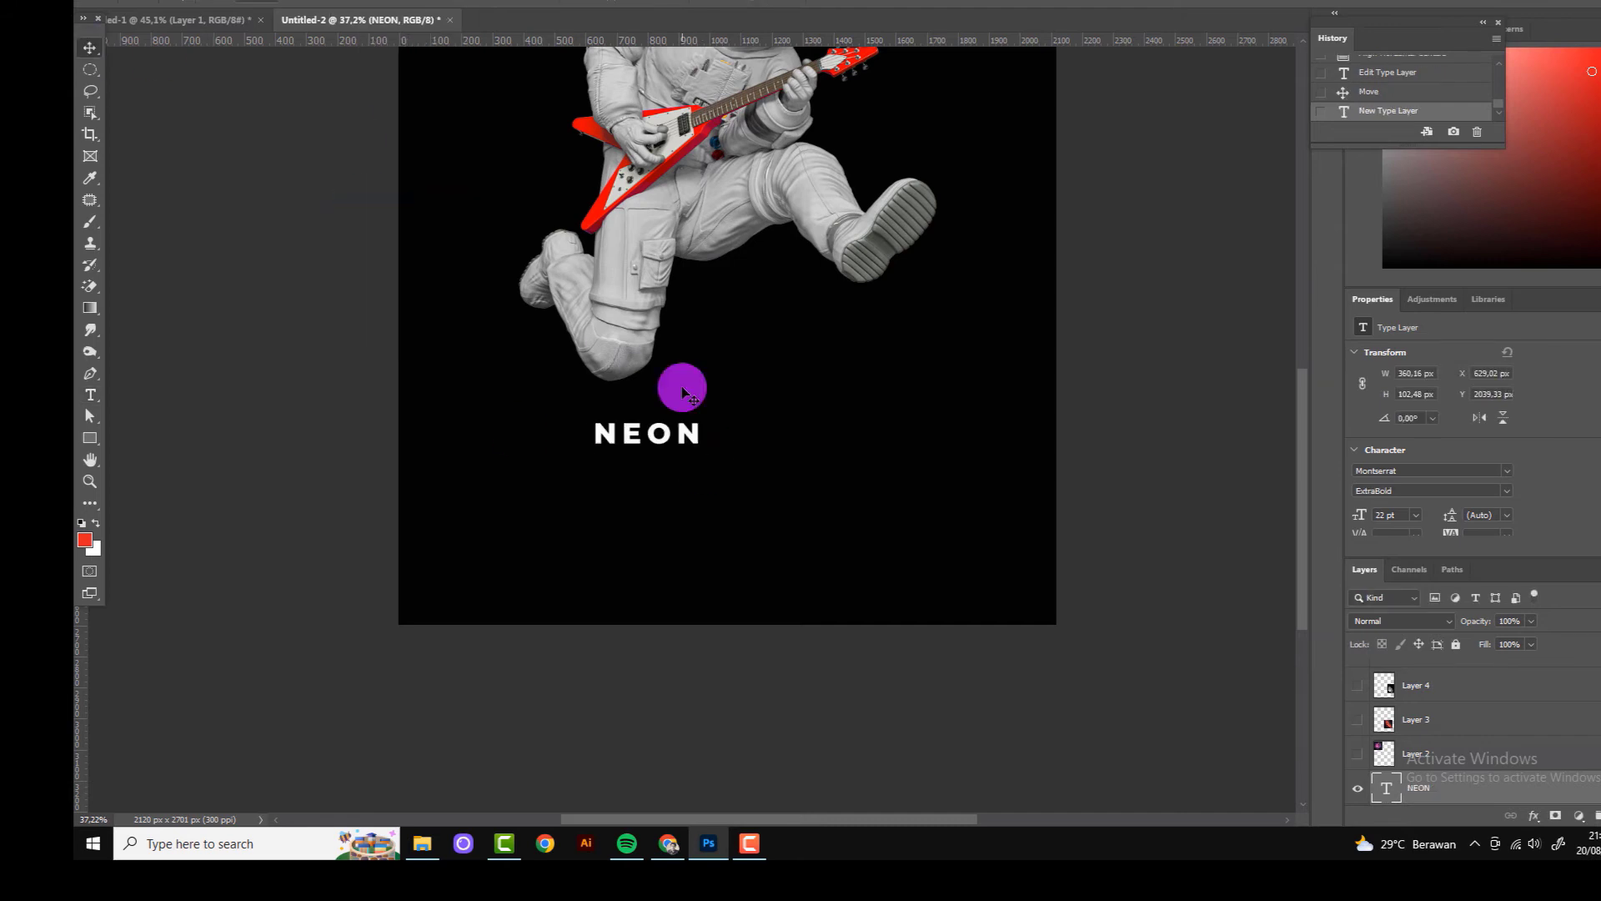
Step: Enlarge the NEON text and shift it slightly up and left
{"action": "key", "text": "v"}
{"action": "left_click_drag", "start_coordinate": [705, 450], "coordinate": [905, 577]}
{"action": "left_click_drag", "start_coordinate": [865, 492], "coordinate": [845, 454]}
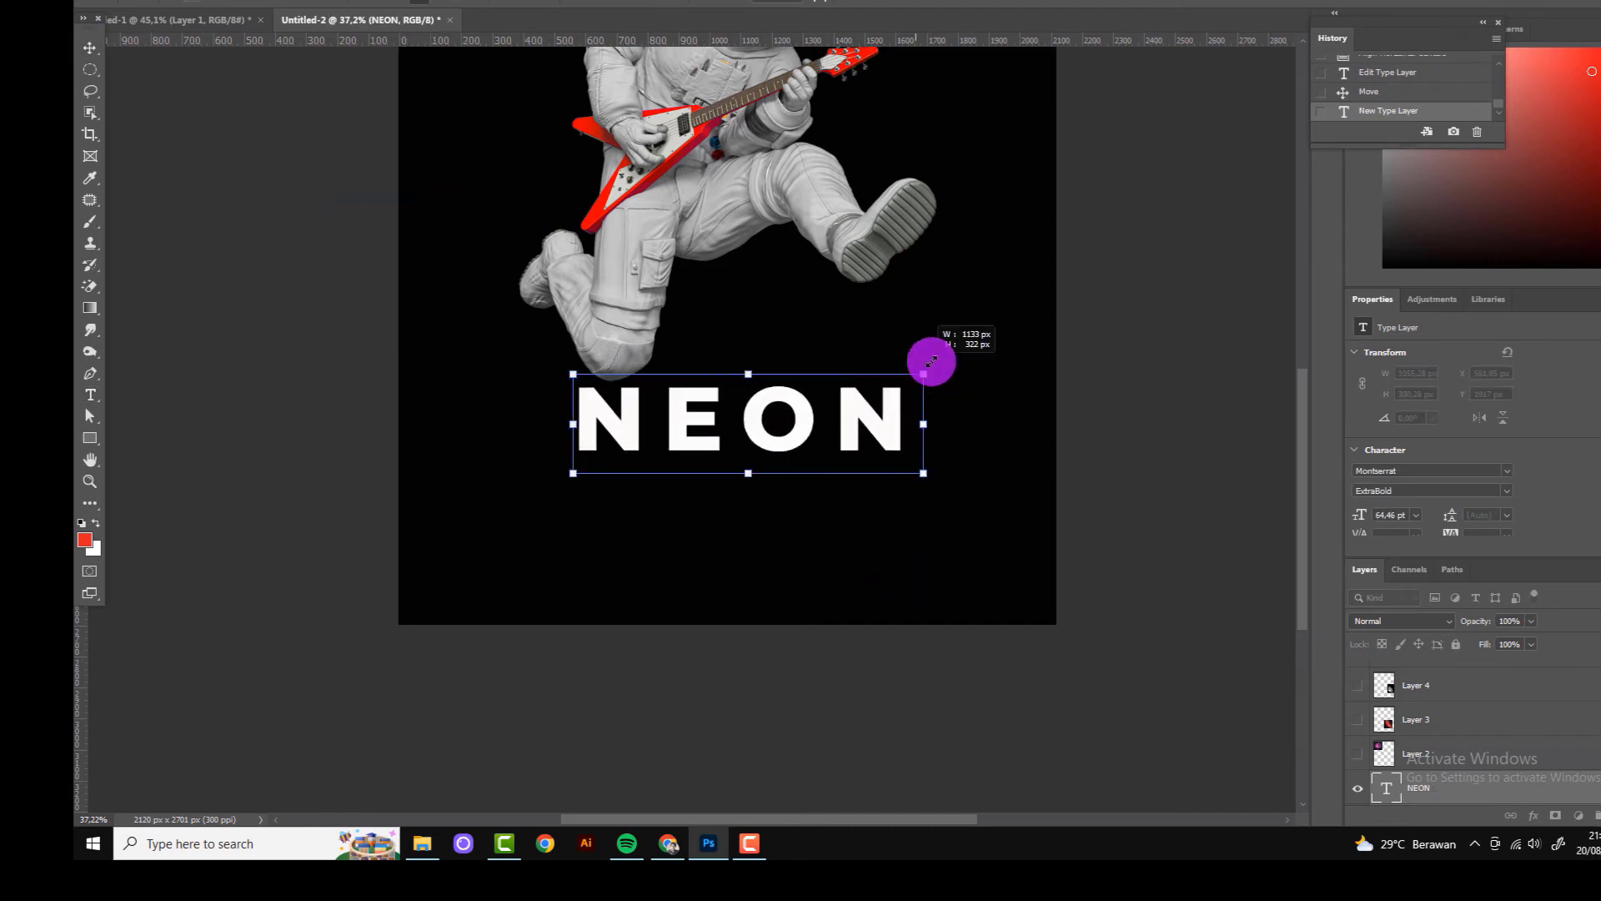
{"action": "left_click_drag", "start_coordinate": [900, 381], "coordinate": [933, 386]}
{"action": "left_click", "coordinate": [905, 2]}
{"action": "key", "text": "ctrl+0"}
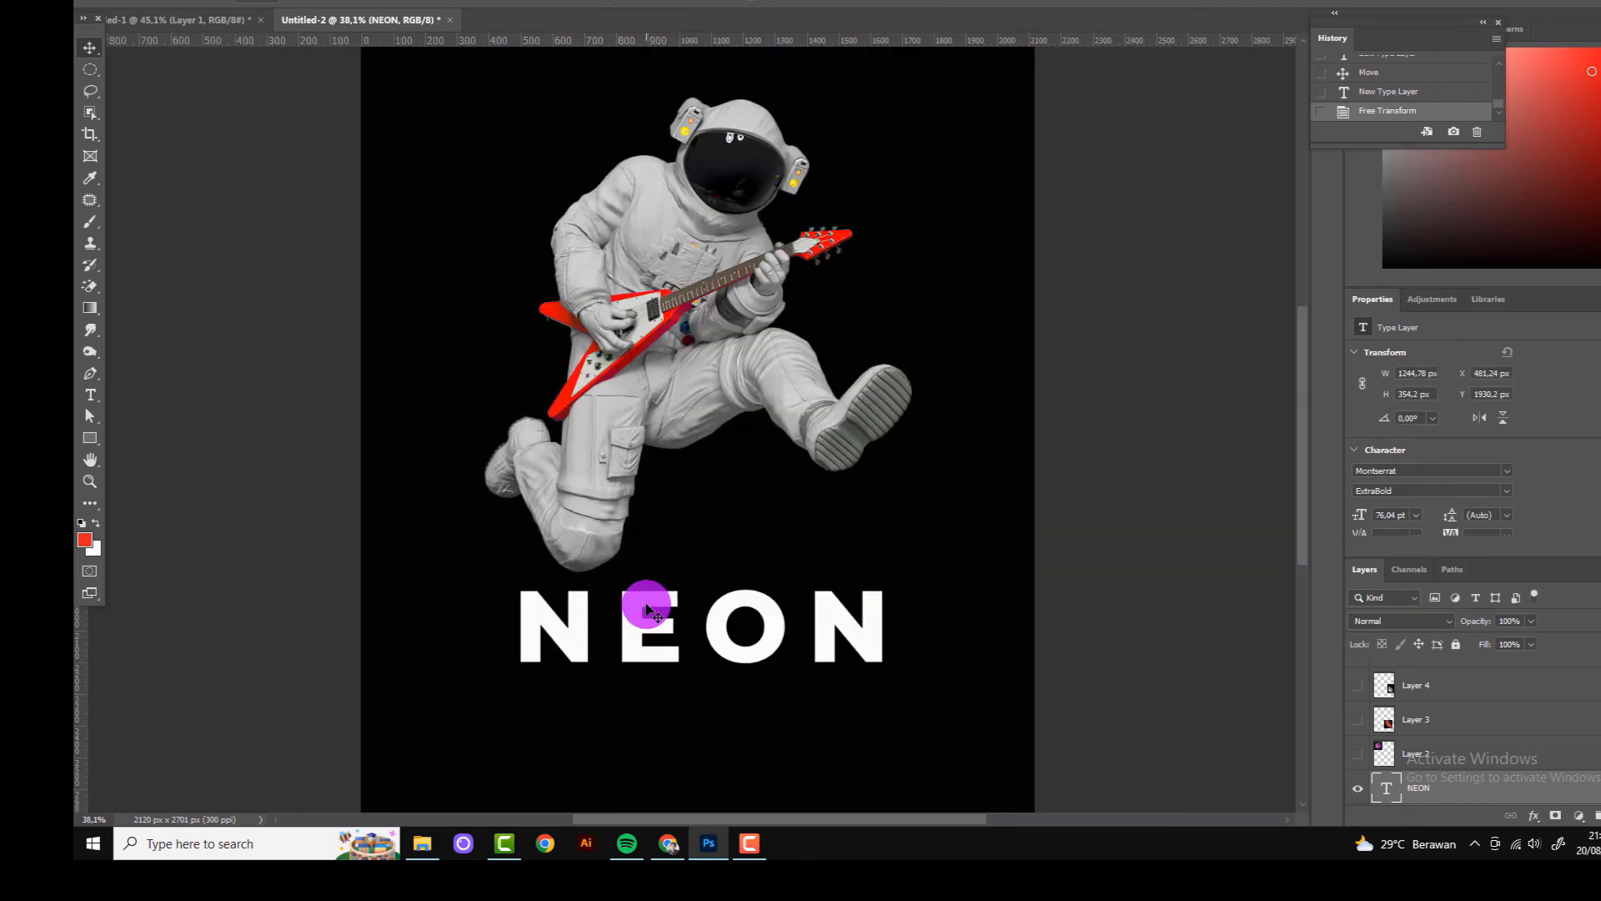
{"action": "scroll", "coordinate": [679, 627], "scroll_direction": "down", "scroll_amount": 2}
Step: Change the NEON font to Space Boards Regular
{"action": "left_click", "coordinate": [90, 395]}
{"action": "left_click_drag", "start_coordinate": [561, 584], "coordinate": [888, 595]}
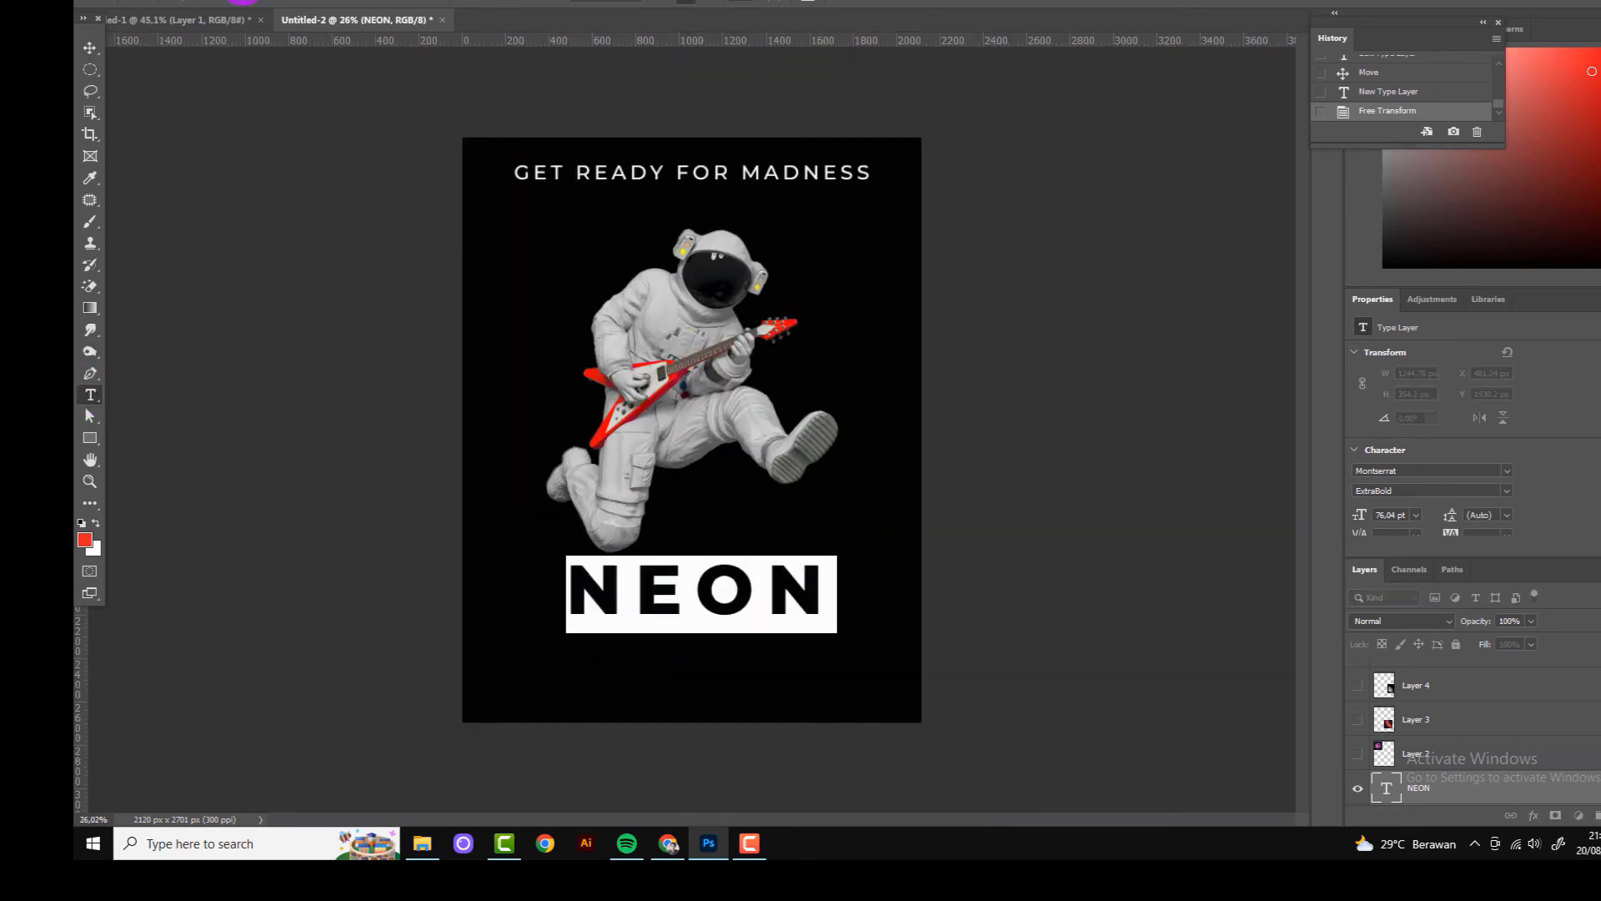
{"action": "type", "text": "space"}
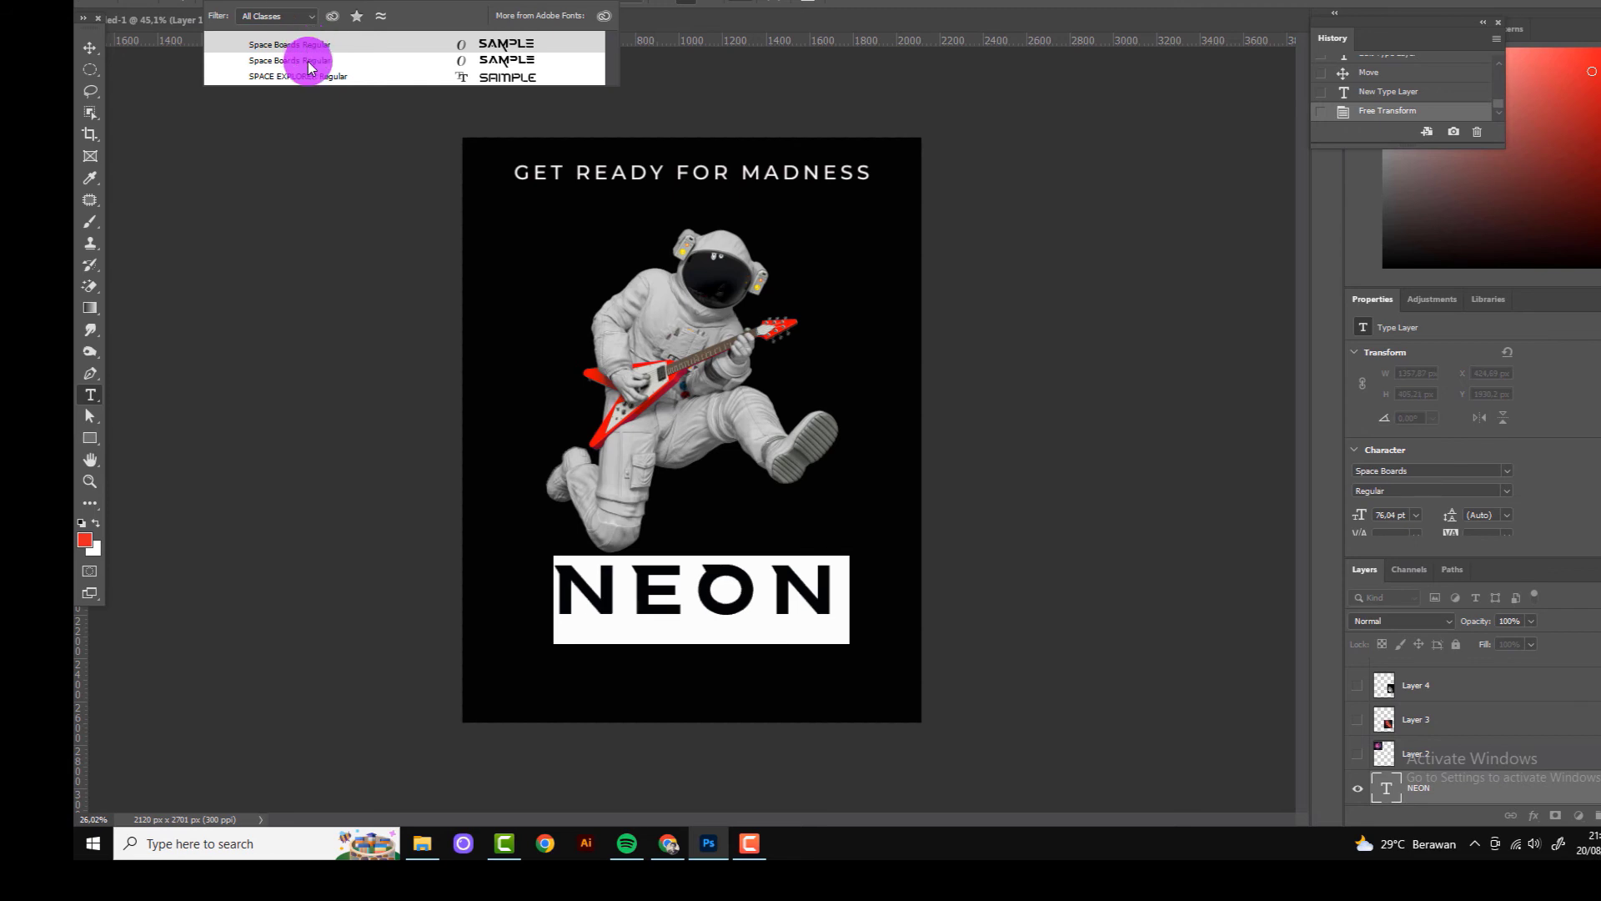
{"action": "left_click", "coordinate": [307, 52]}
{"action": "left_click", "coordinate": [294, 4]}
{"action": "key", "text": "ctrl+z"}
{"action": "left_click", "coordinate": [293, 4]}
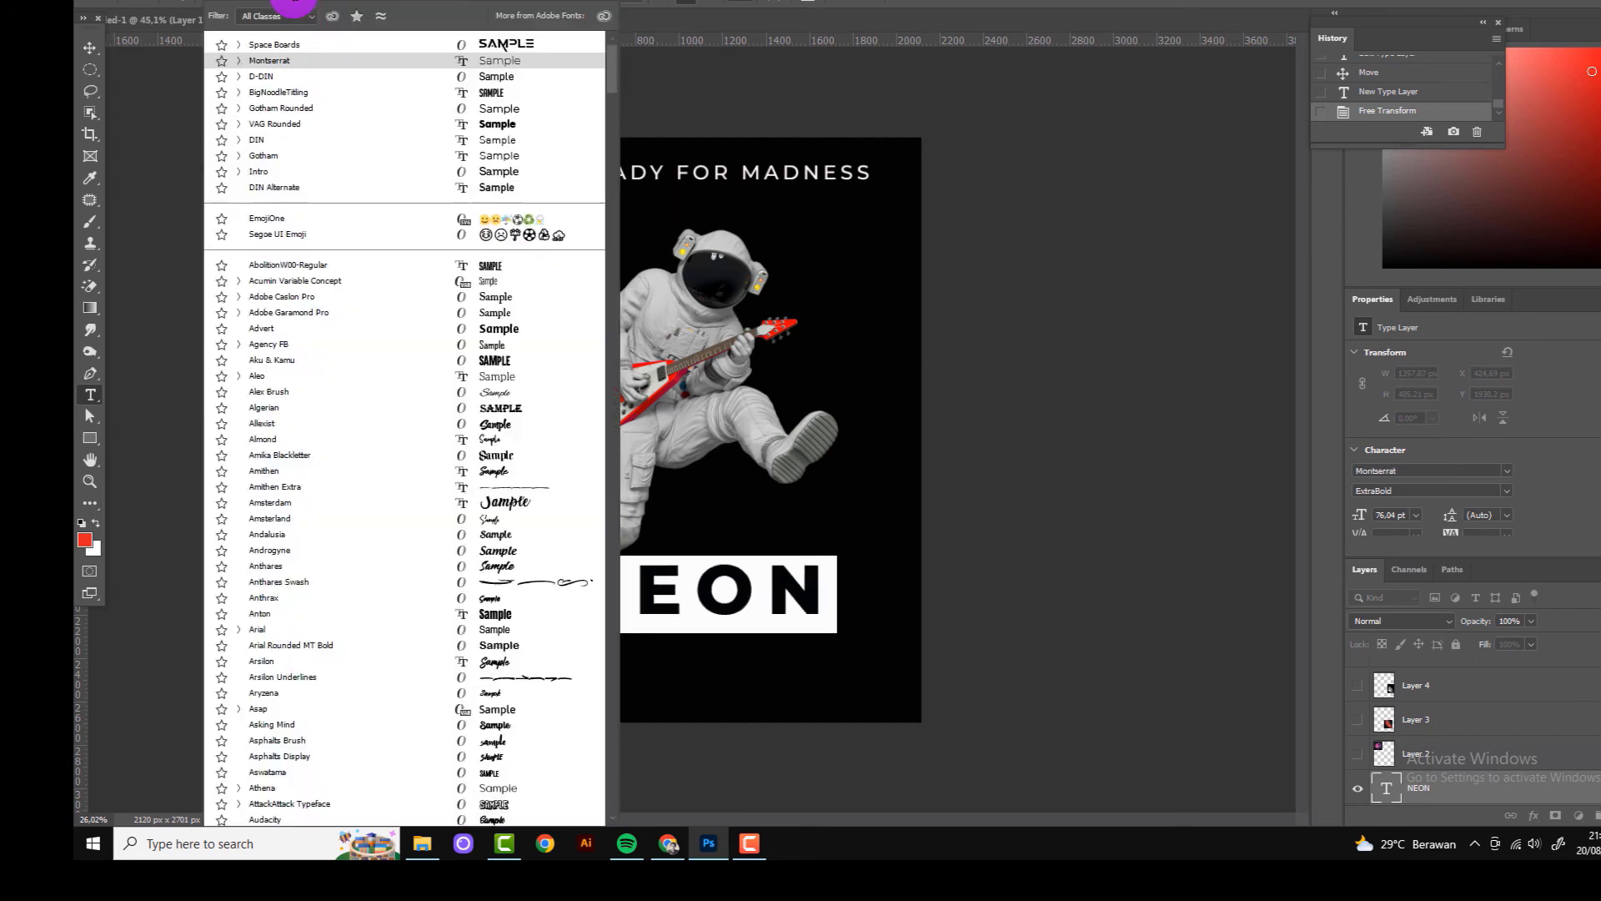
{"action": "type", "text": "space"}
{"action": "left_click", "coordinate": [302, 78]}
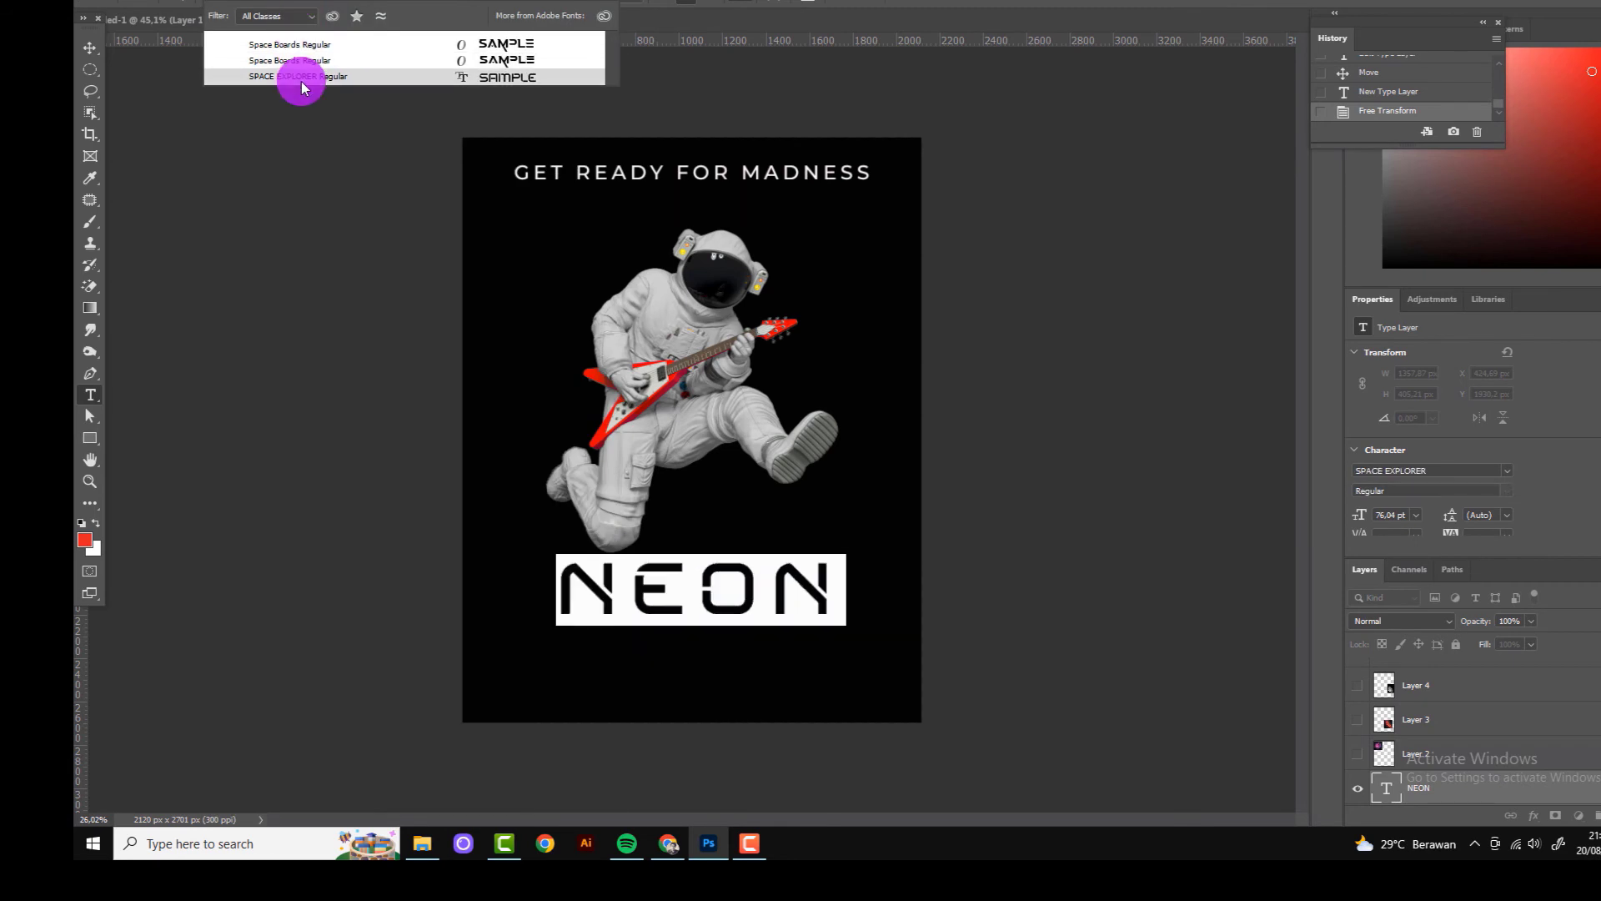
{"action": "left_click", "coordinate": [305, 44]}
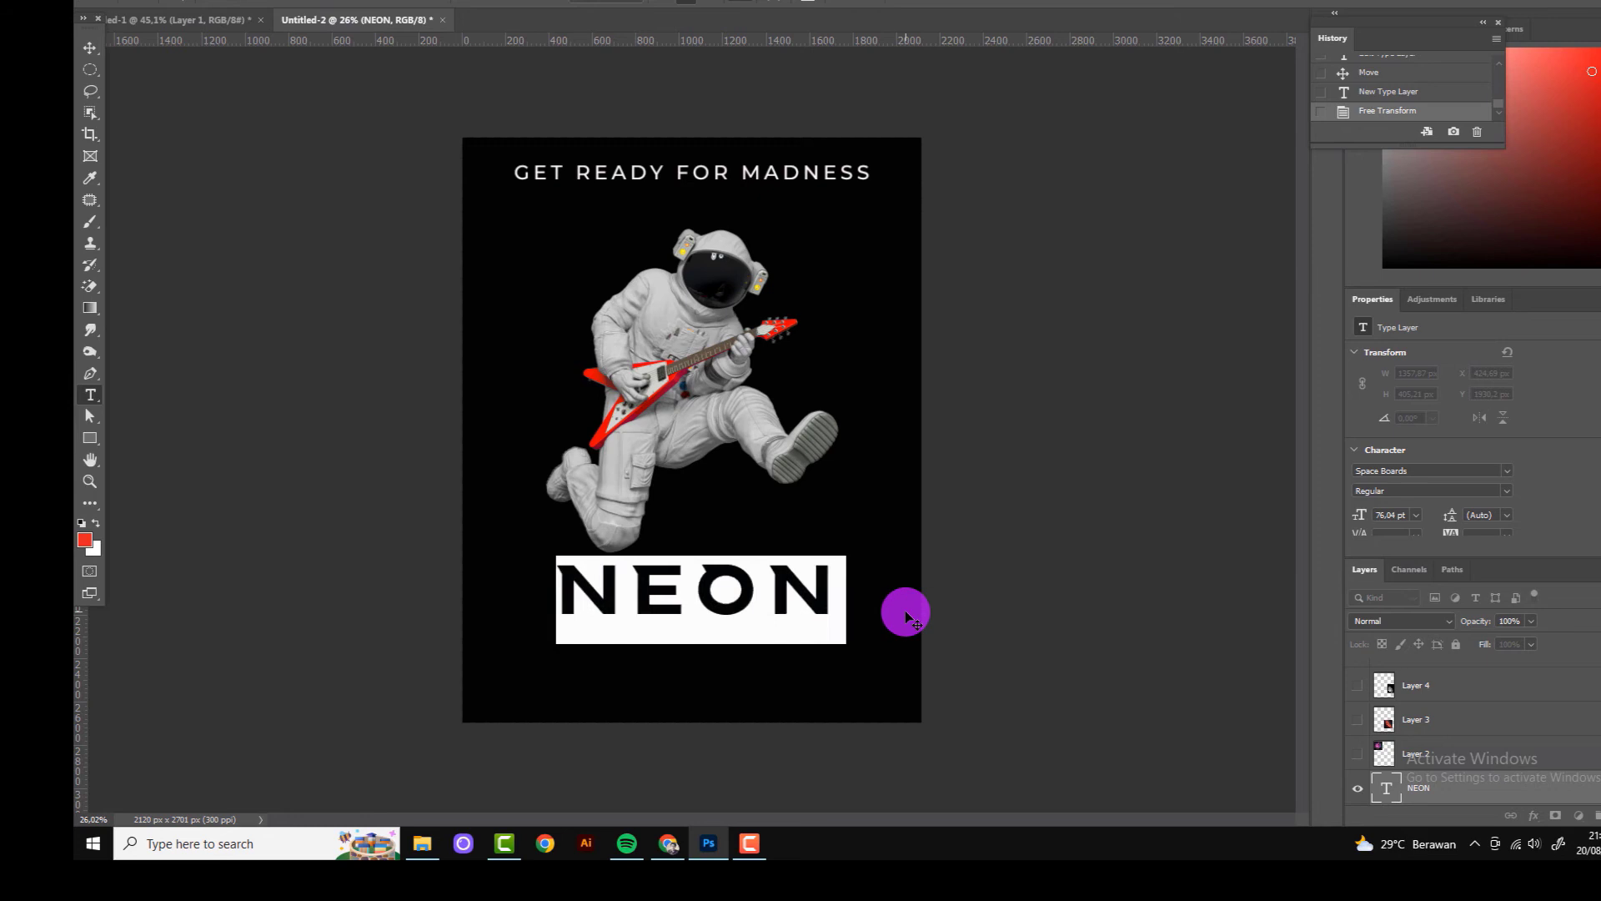
{"action": "key", "text": "Down"}
{"action": "key", "text": "Down"}
{"action": "key", "text": "Down"}
{"action": "key", "text": "Down"}
{"action": "key", "text": "Down"}
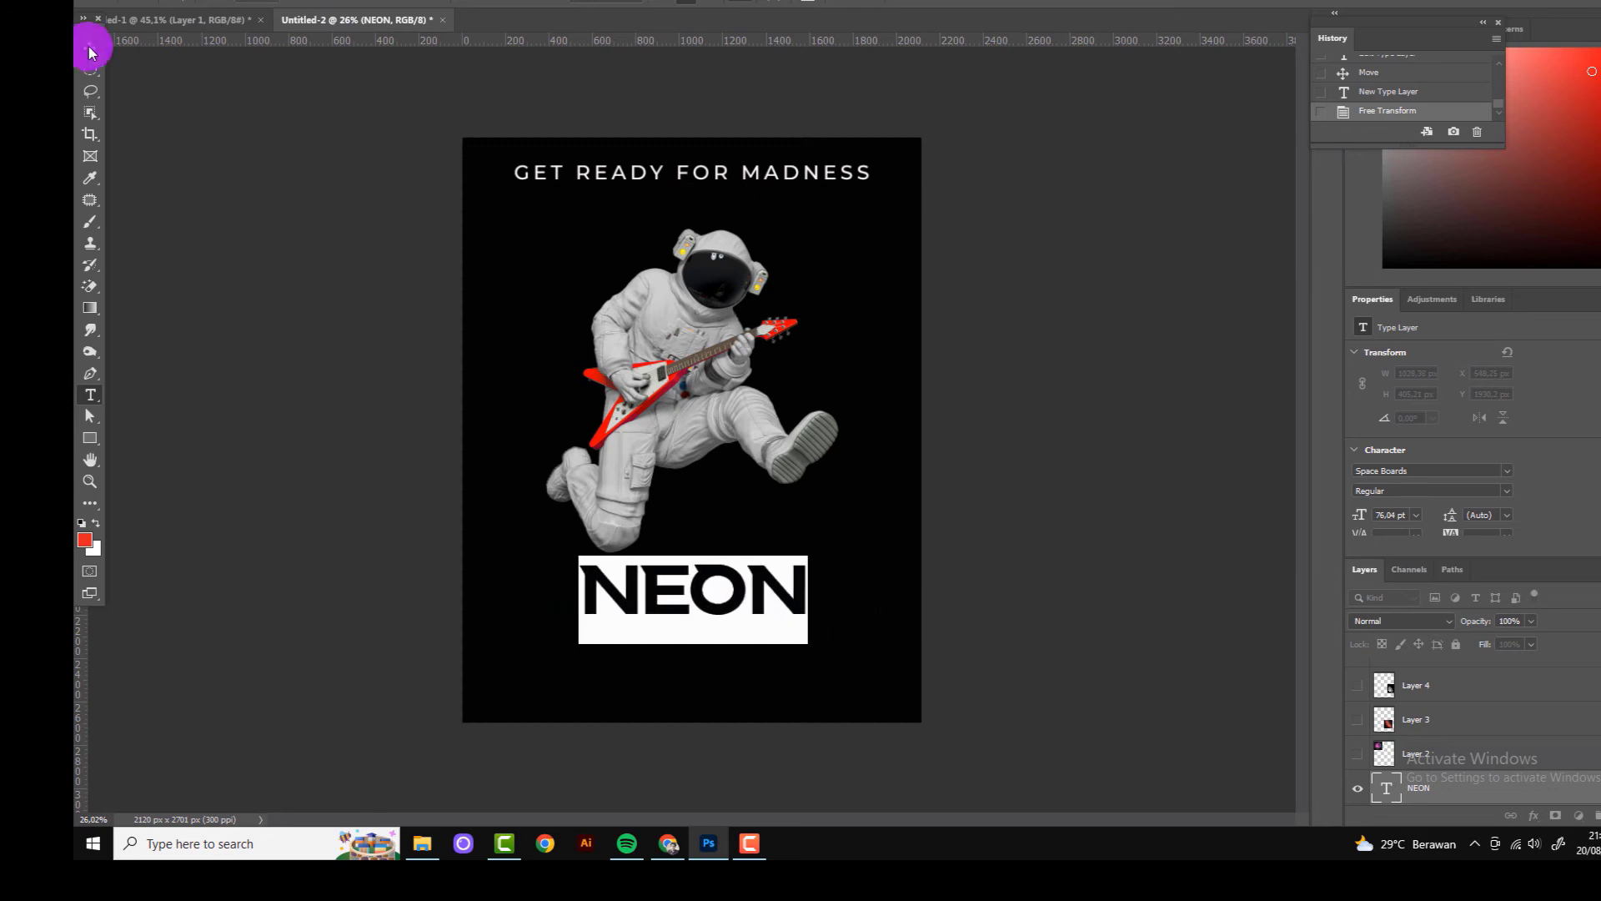
Step: Scale NEON up again and centre it horizontally on the poster
{"action": "mouse_move", "coordinate": [807, 557]}
{"action": "left_mouse_down"}
{"action": "mouse_move", "coordinate": [822, 549]}
{"action": "mouse_move", "coordinate": [729, 537]}
{"action": "left_mouse_up"}
{"action": "left_click_drag", "start_coordinate": [821, 627], "coordinate": [836, 649]}
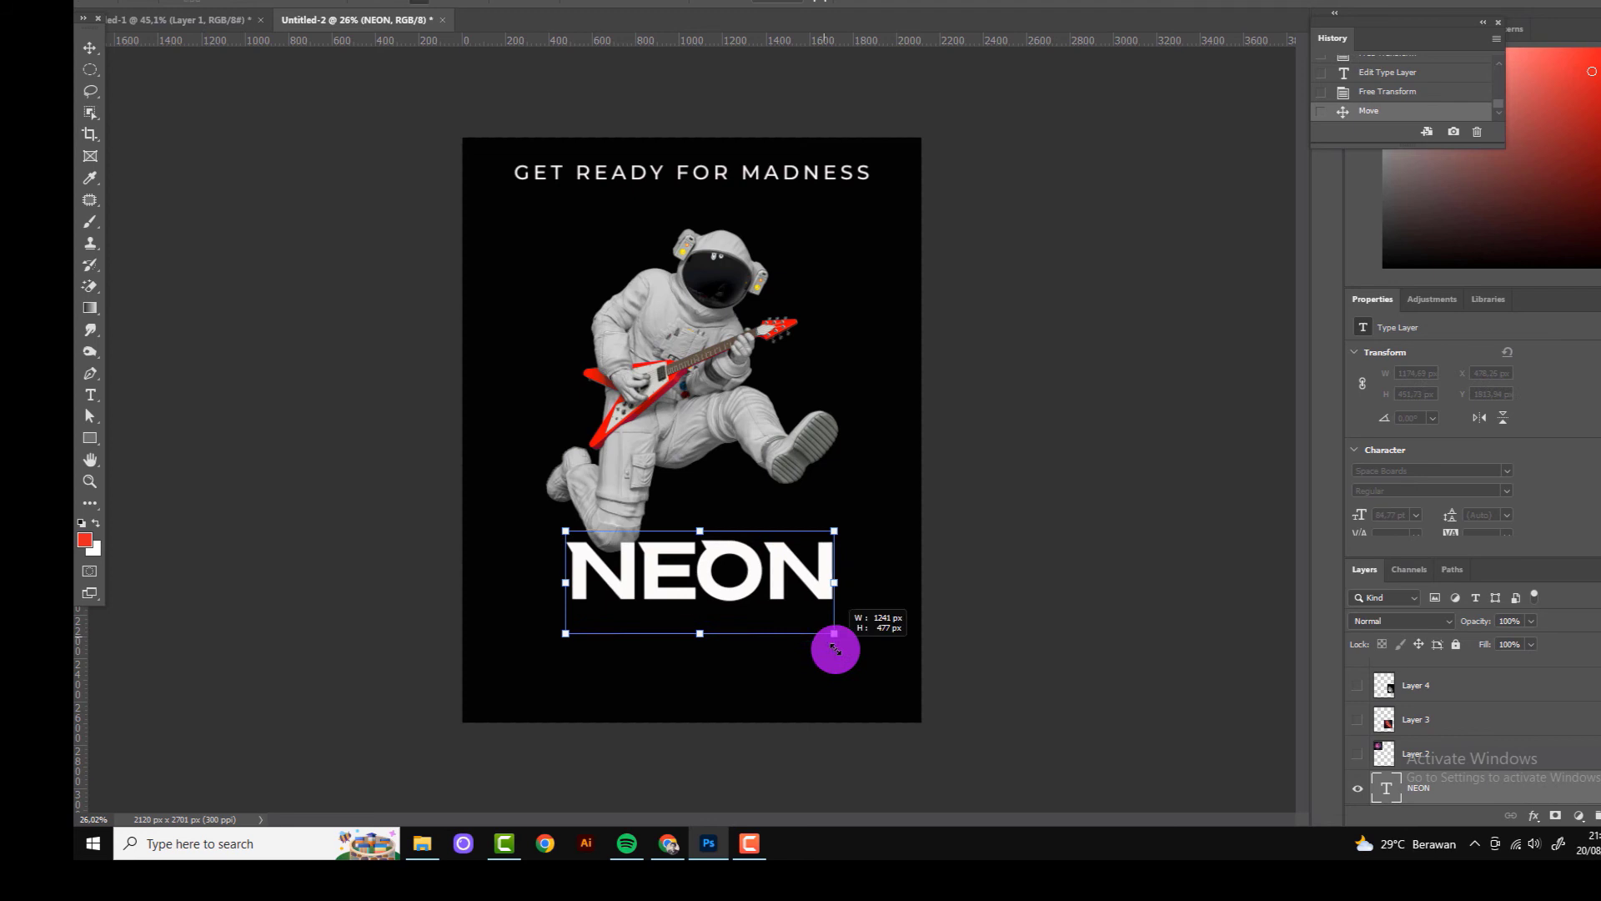
{"action": "key", "text": "Return"}
{"action": "scroll", "coordinate": [1418, 734], "scroll_direction": "down", "scroll_amount": 2}
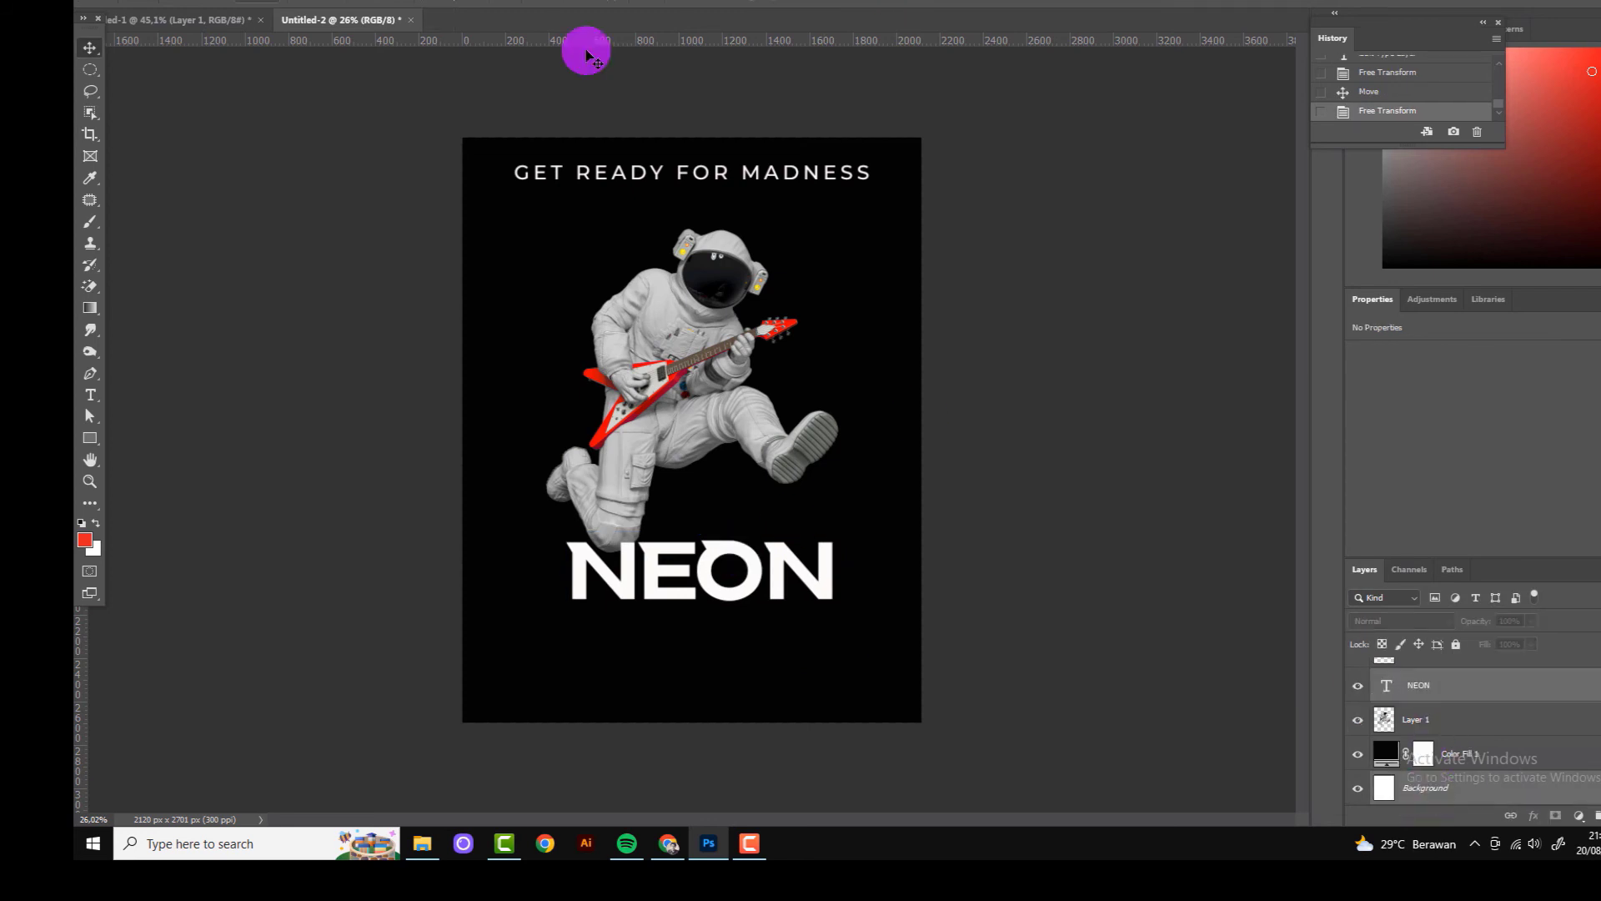
{"action": "left_click", "coordinate": [446, 3]}
{"action": "scroll", "coordinate": [705, 584], "scroll_direction": "up", "scroll_amount": 2, "text": "alt"}
{"action": "scroll", "coordinate": [709, 584], "scroll_direction": "down", "scroll_amount": 3}
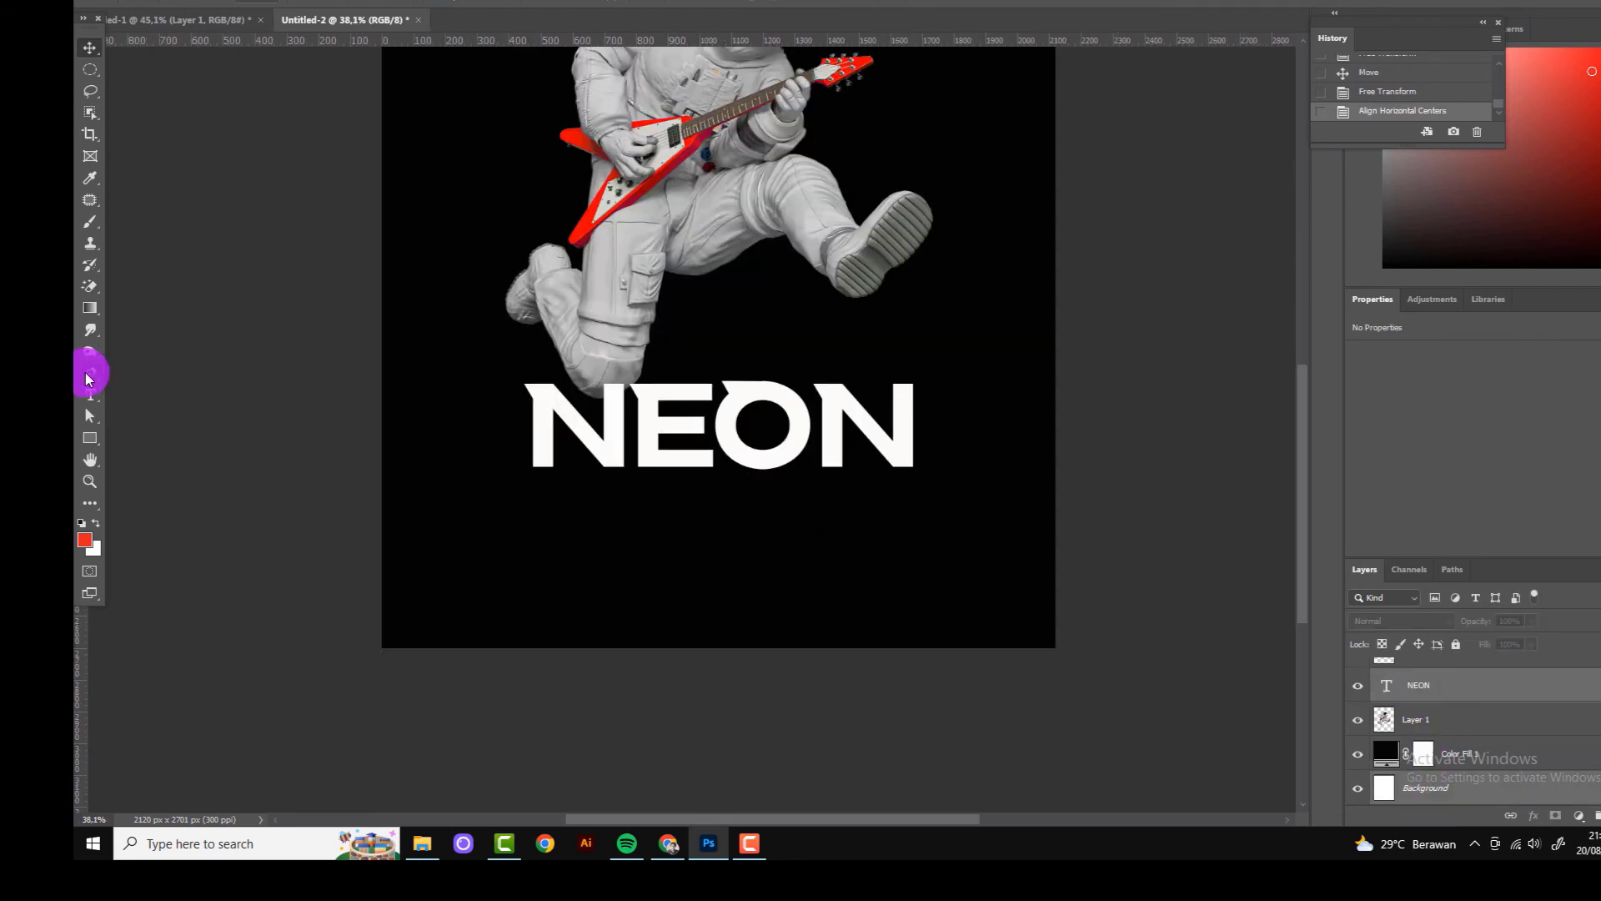
Step: Add SPACE text below NEON and try script fonts such as Photograph Signature
{"action": "left_click", "coordinate": [744, 553]}
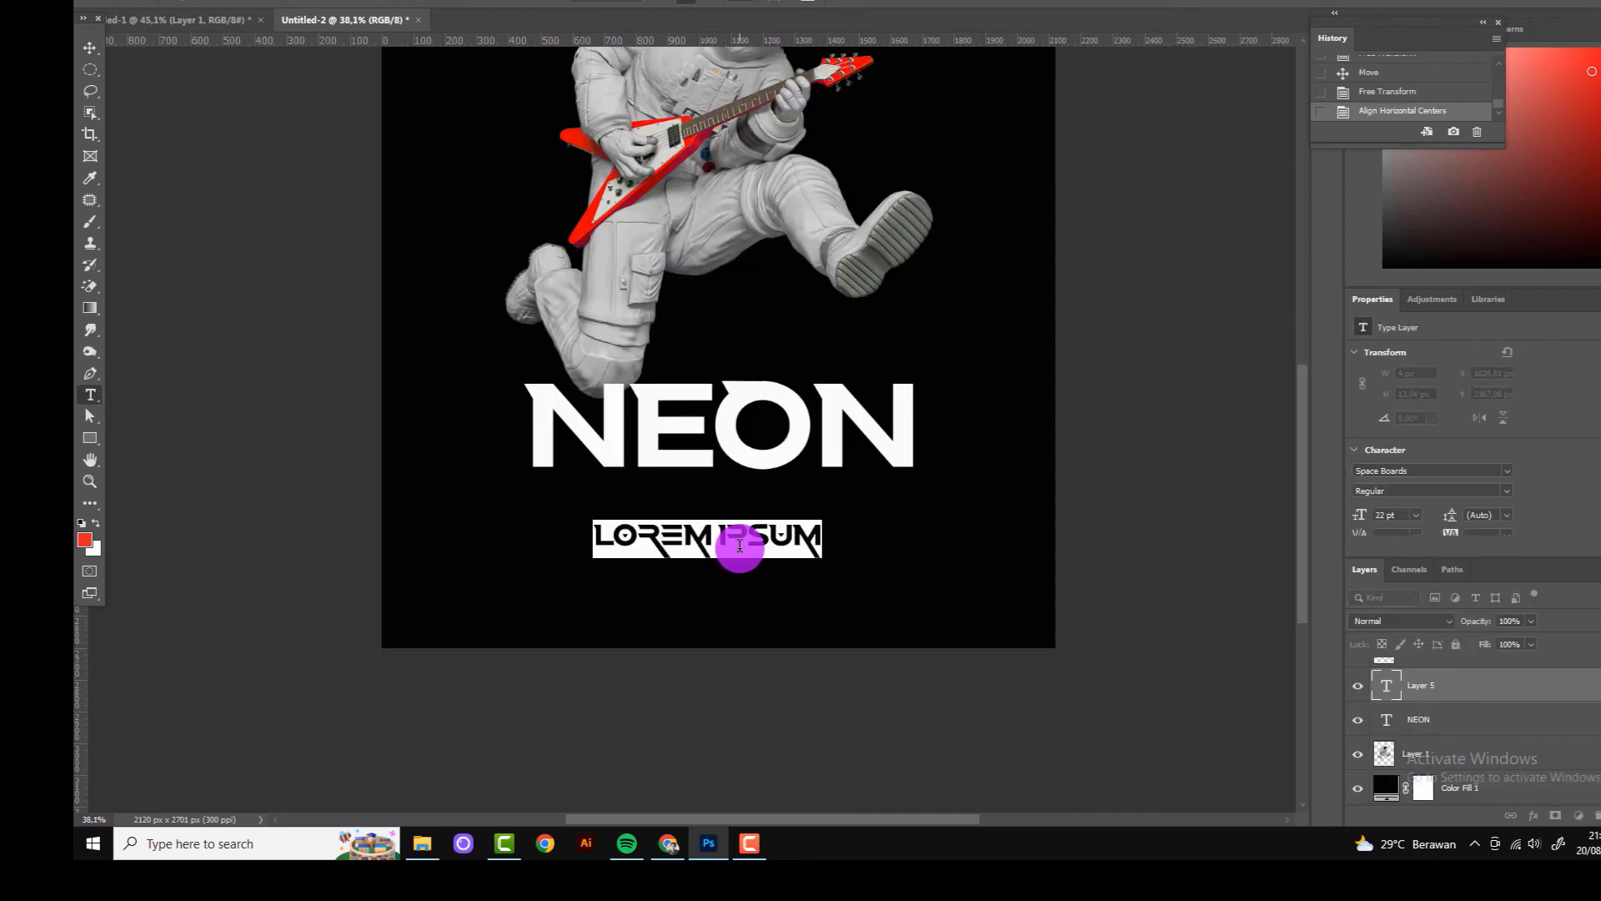
{"action": "type", "text": "SPACE"}
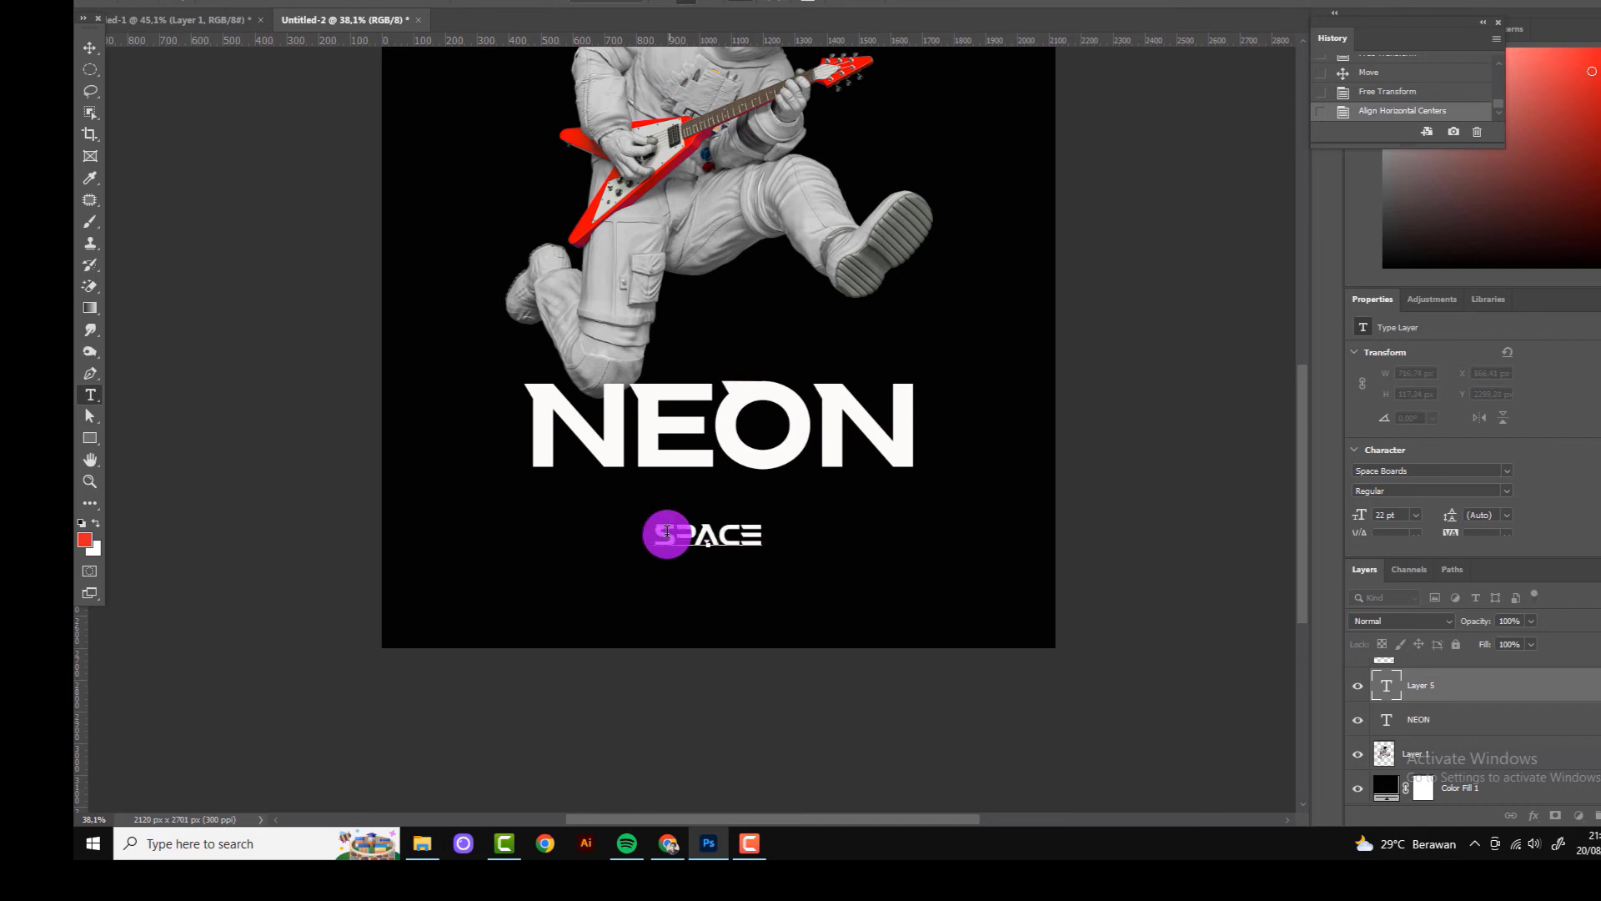
{"action": "key", "text": "ctrl+a"}
{"action": "left_click", "coordinate": [267, 3]}
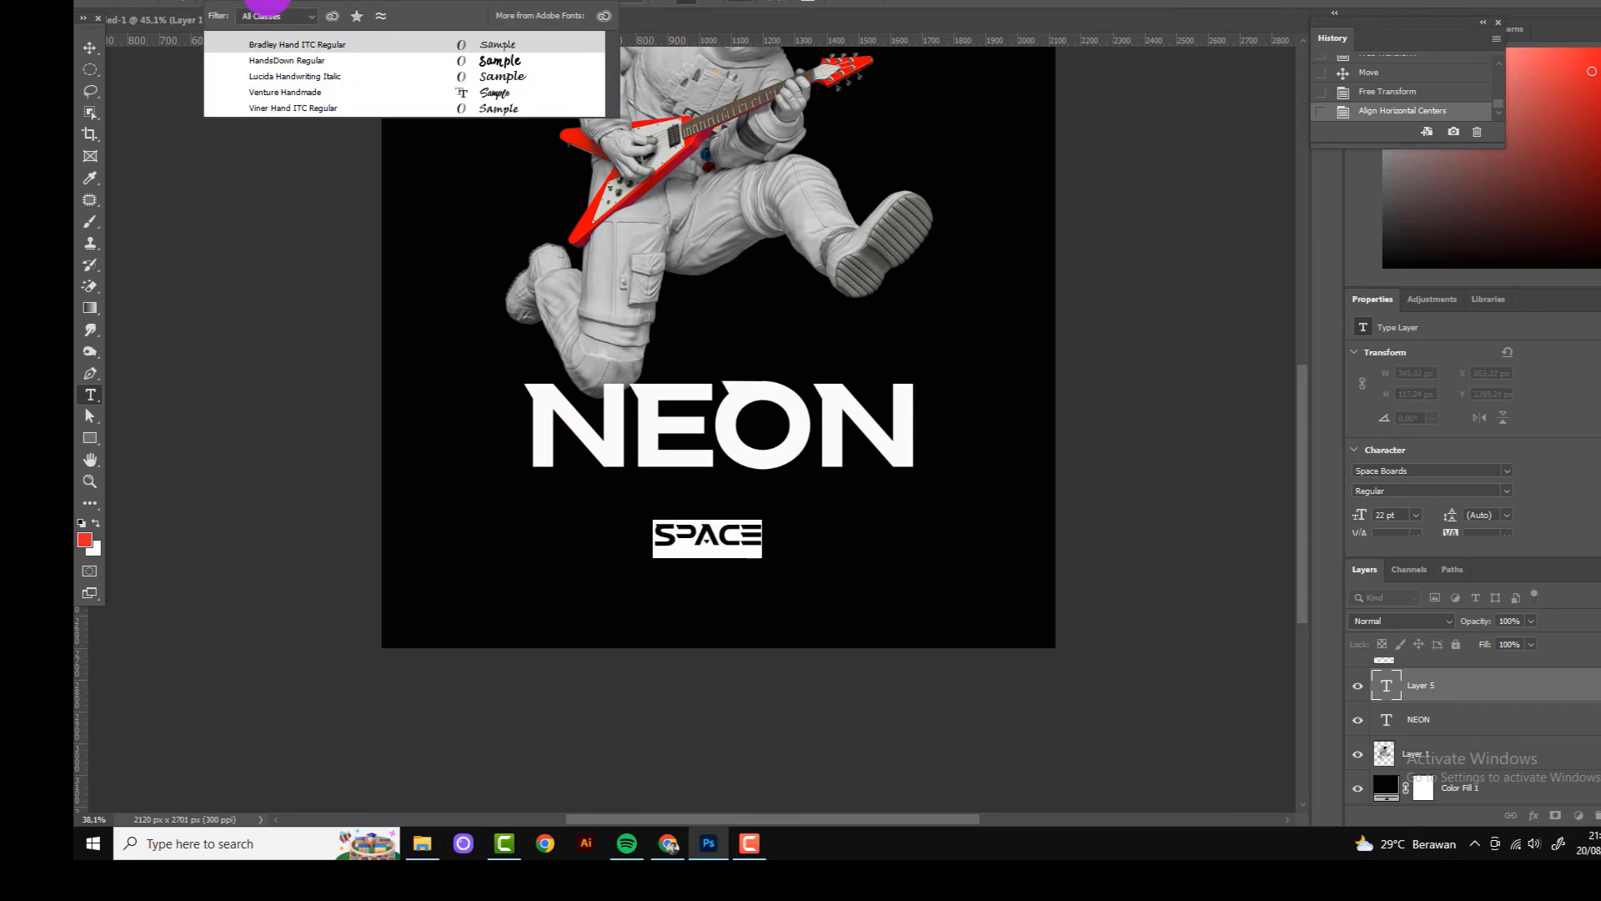
{"action": "left_click", "coordinate": [340, 44]}
{"action": "left_click", "coordinate": [283, 2]}
{"action": "type", "text": "sig"}
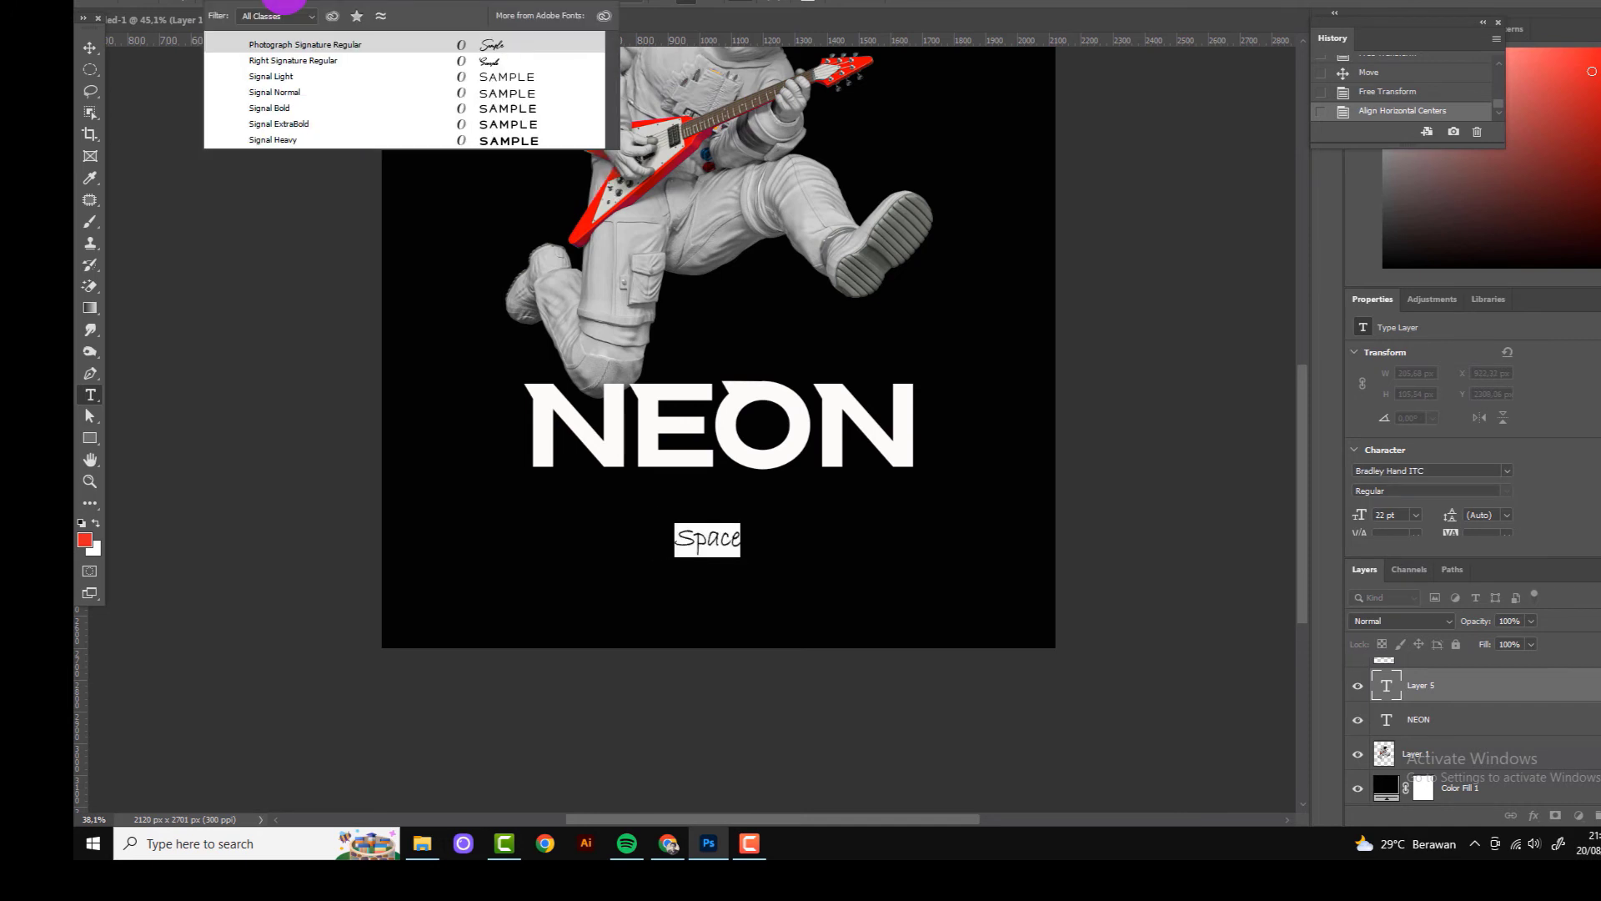
{"action": "left_click", "coordinate": [341, 53]}
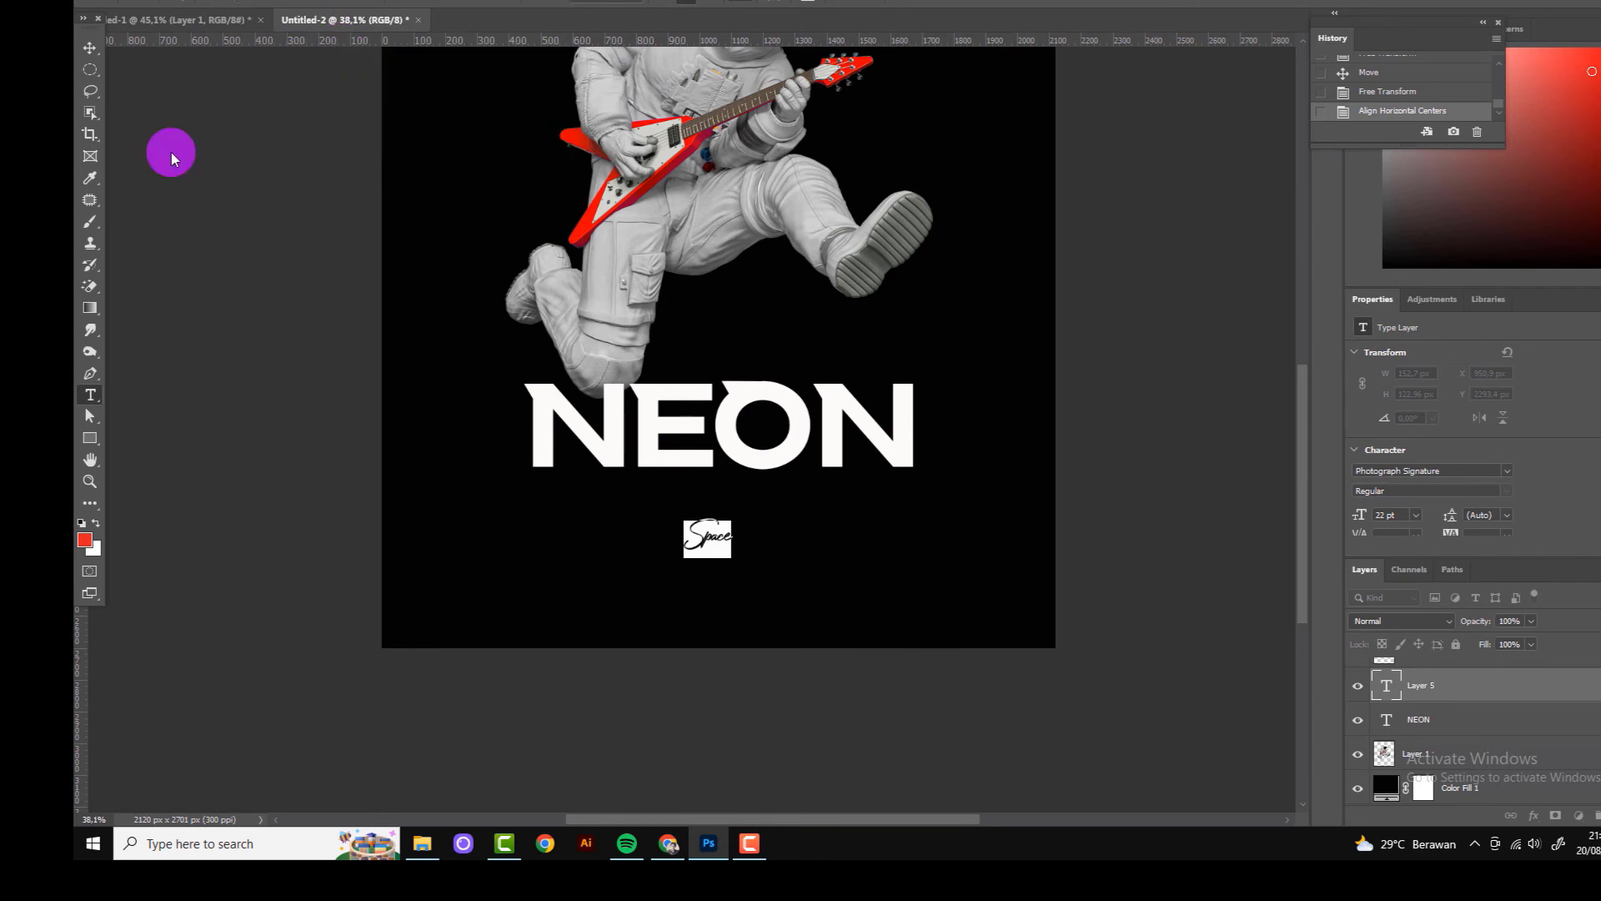
Step: Enlarge the Space text and set its font to Bertha Castel
{"action": "left_click", "coordinate": [90, 47]}
{"action": "left_click_drag", "start_coordinate": [734, 511], "coordinate": [766, 541]}
{"action": "left_click", "coordinate": [892, 7]}
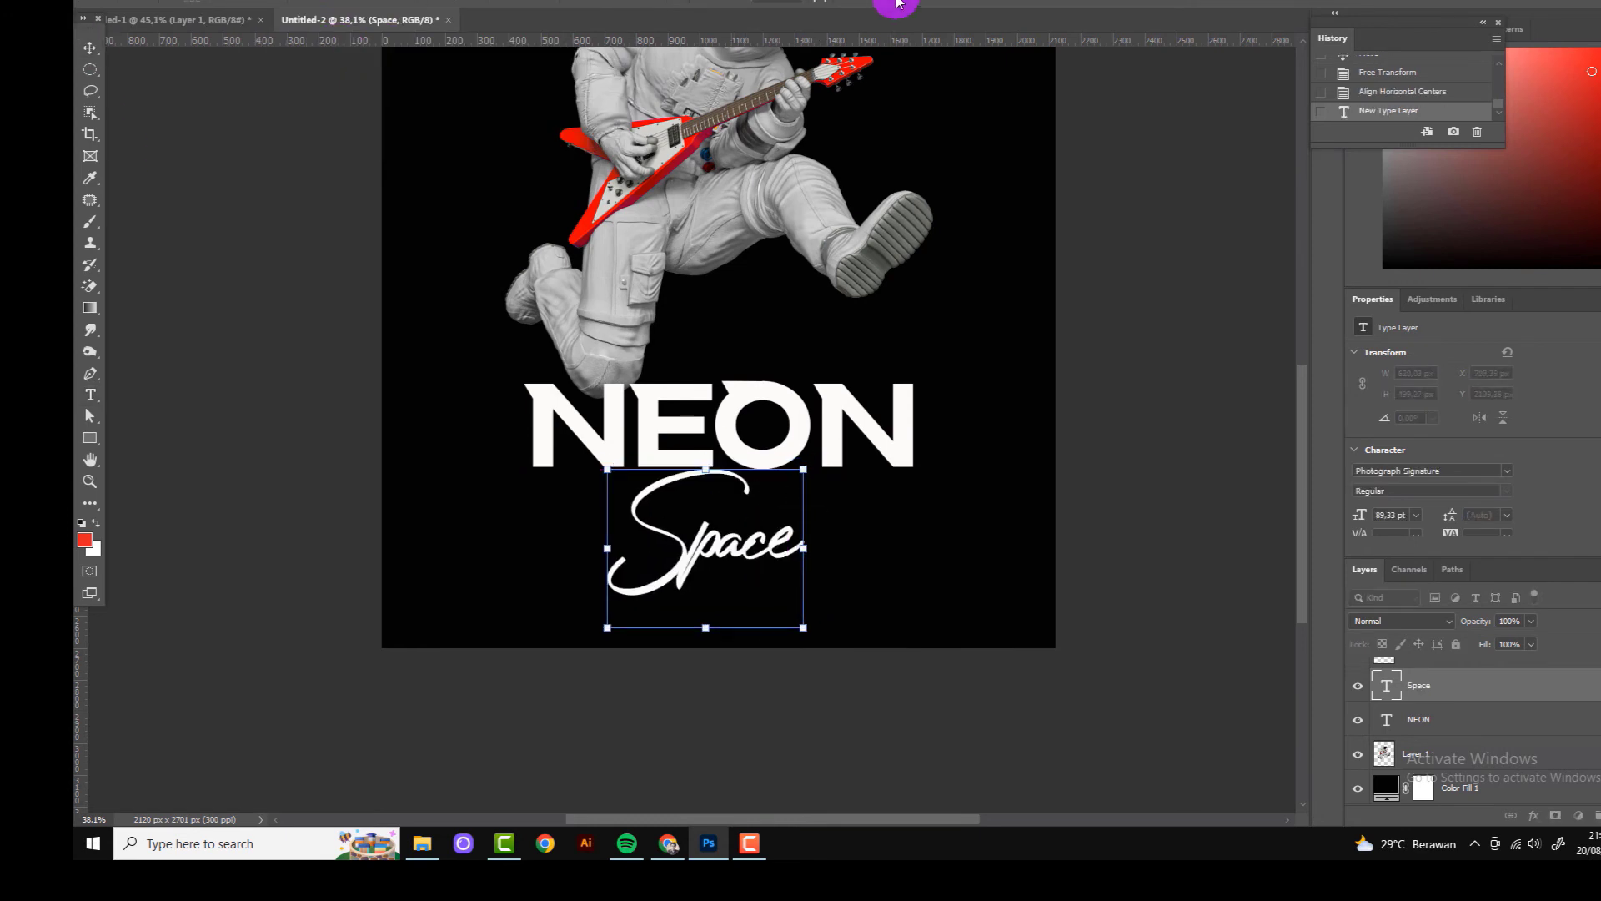
{"action": "left_click", "coordinate": [90, 395]}
{"action": "double_click", "coordinate": [611, 487]}
{"action": "left_click", "coordinate": [284, 2]}
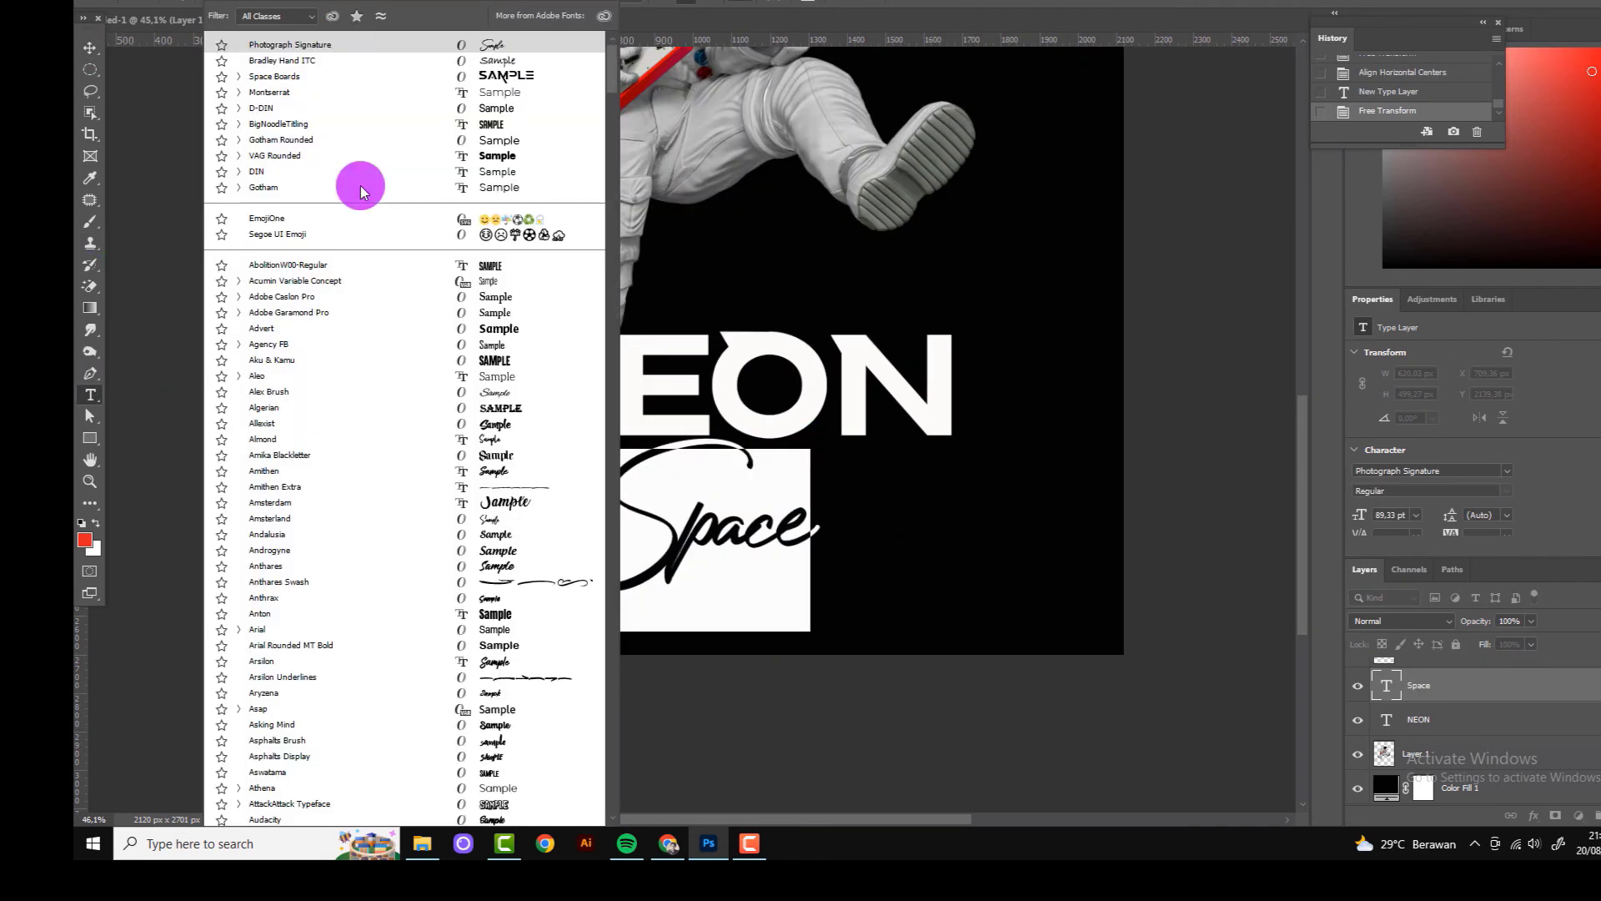
{"action": "scroll", "coordinate": [418, 250], "scroll_direction": "down", "scroll_amount": 3}
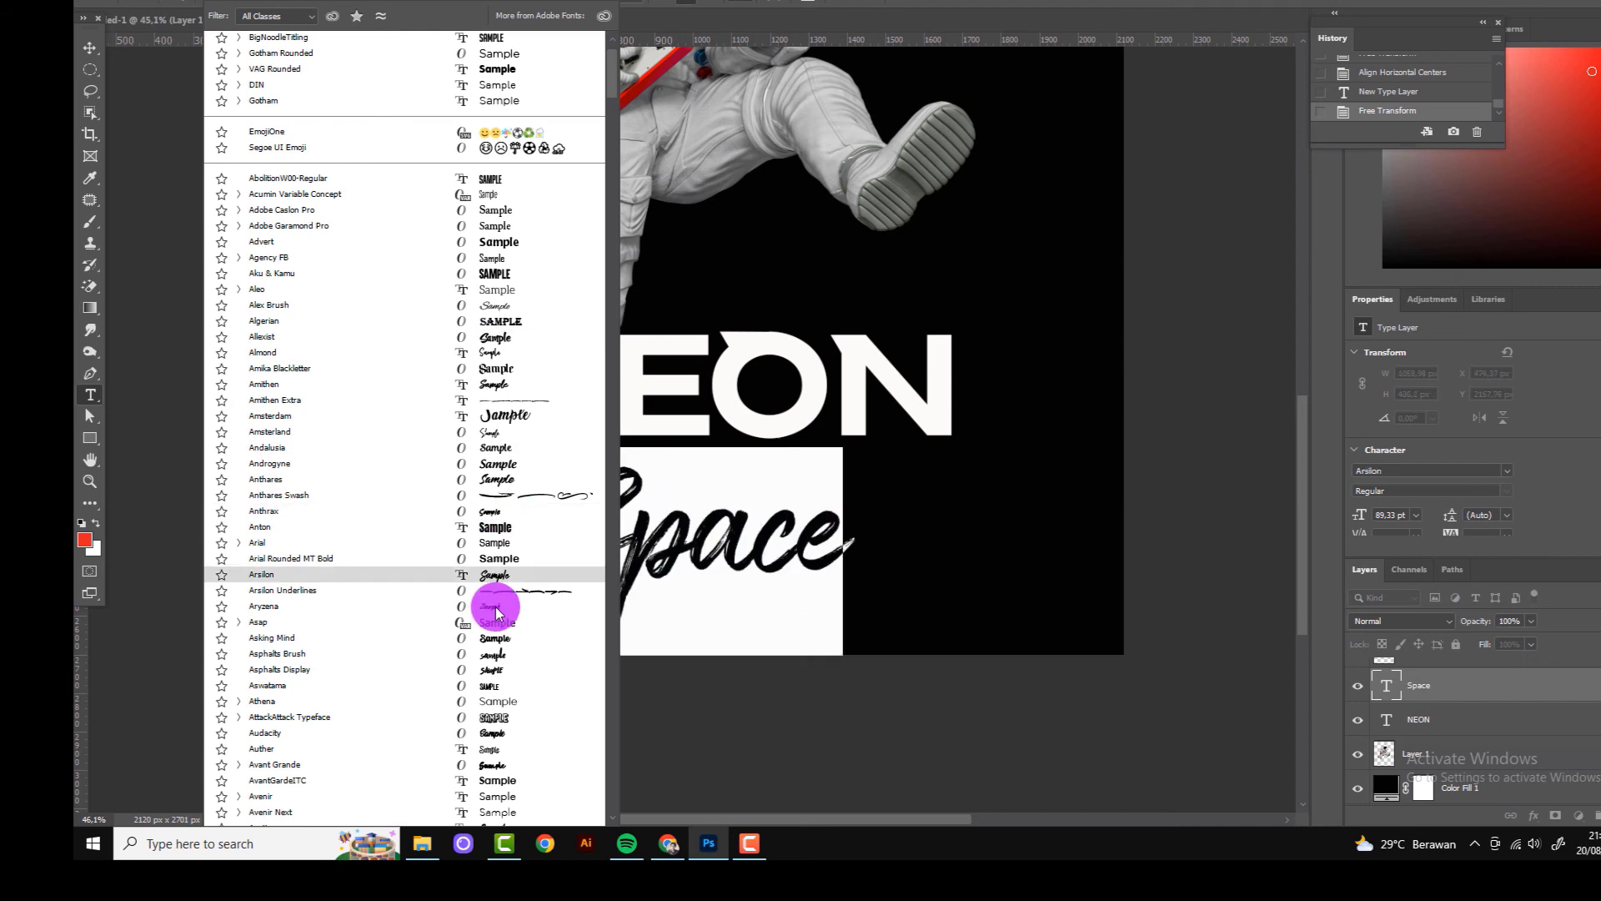
{"action": "scroll", "coordinate": [500, 506], "scroll_direction": "down", "scroll_amount": 3}
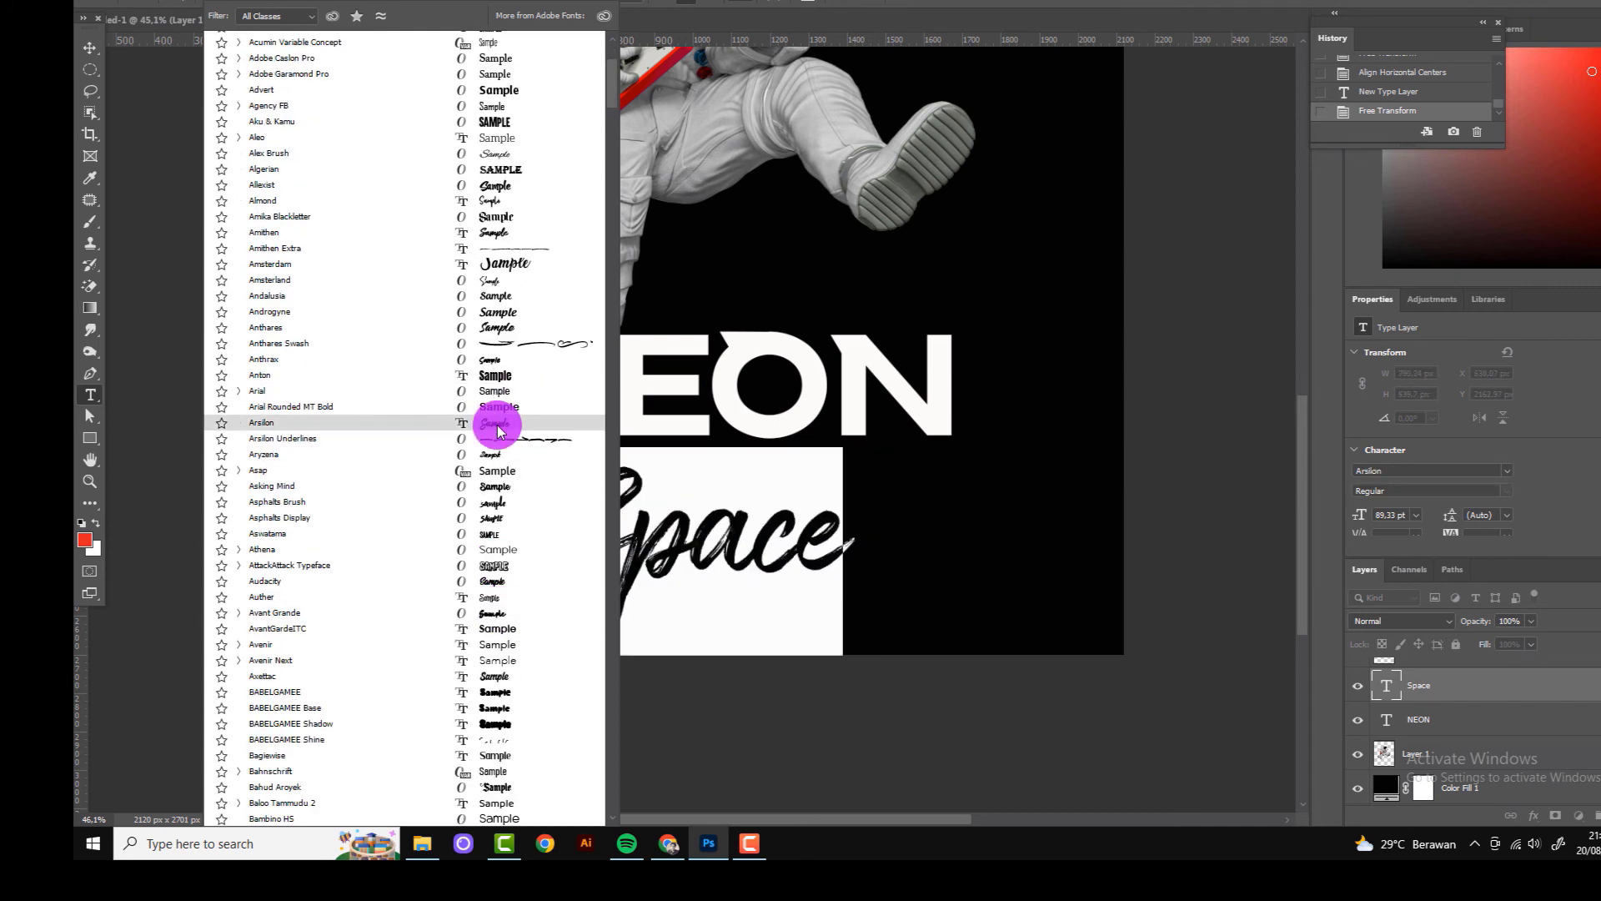
{"action": "scroll", "coordinate": [501, 426], "scroll_direction": "down", "scroll_amount": 4}
{"action": "scroll", "coordinate": [509, 467], "scroll_direction": "down", "scroll_amount": 4}
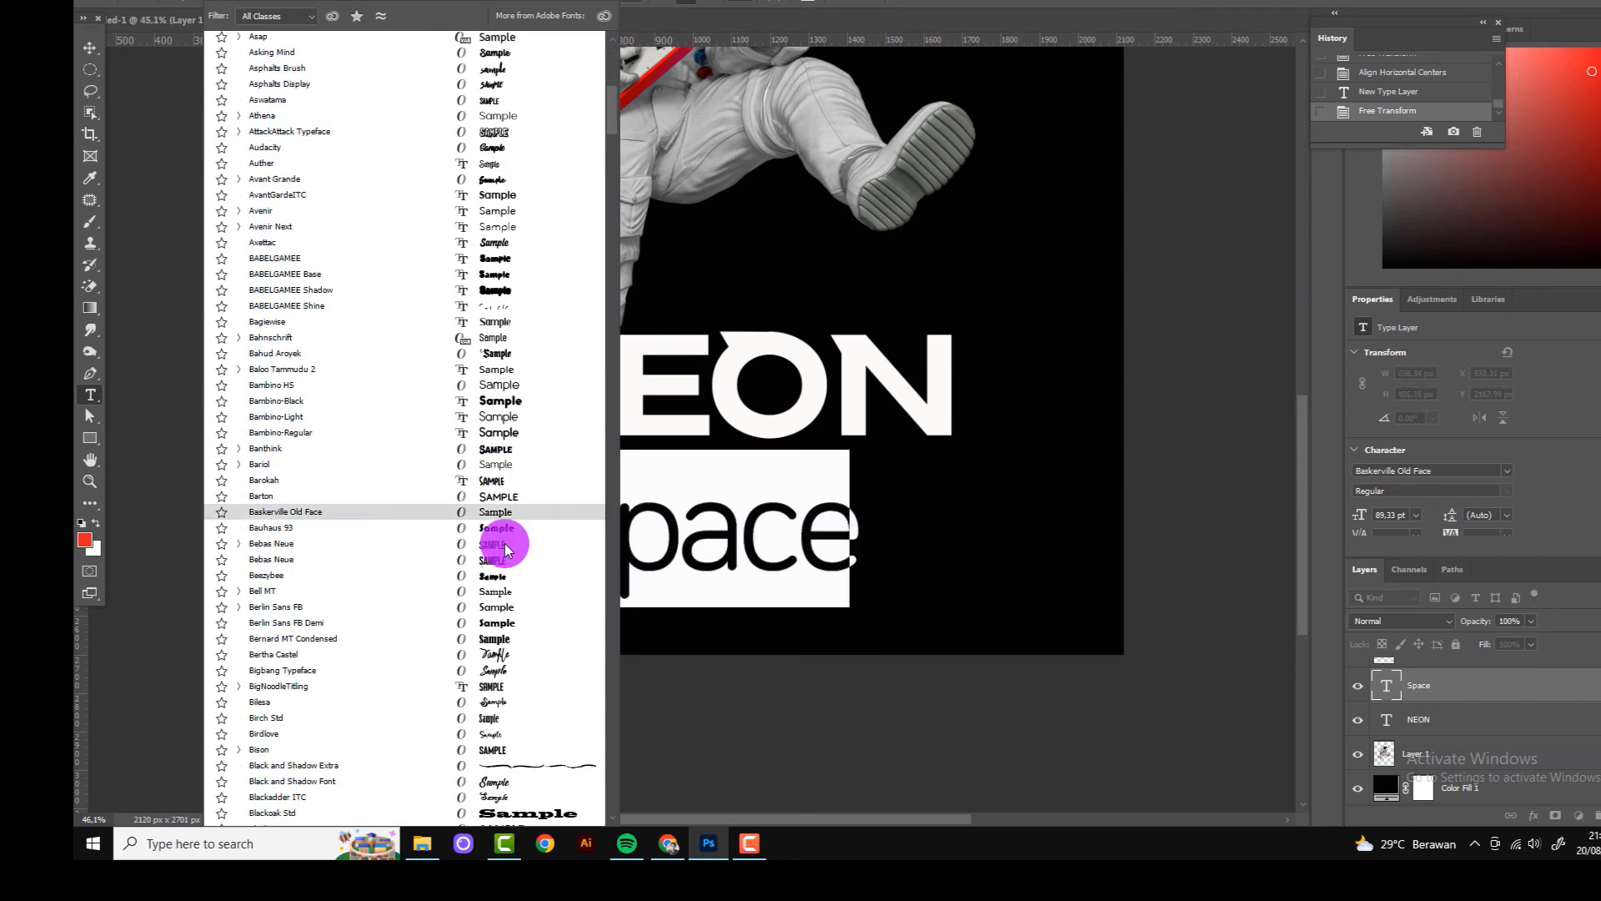
{"action": "scroll", "coordinate": [502, 567], "scroll_direction": "down", "scroll_amount": 3}
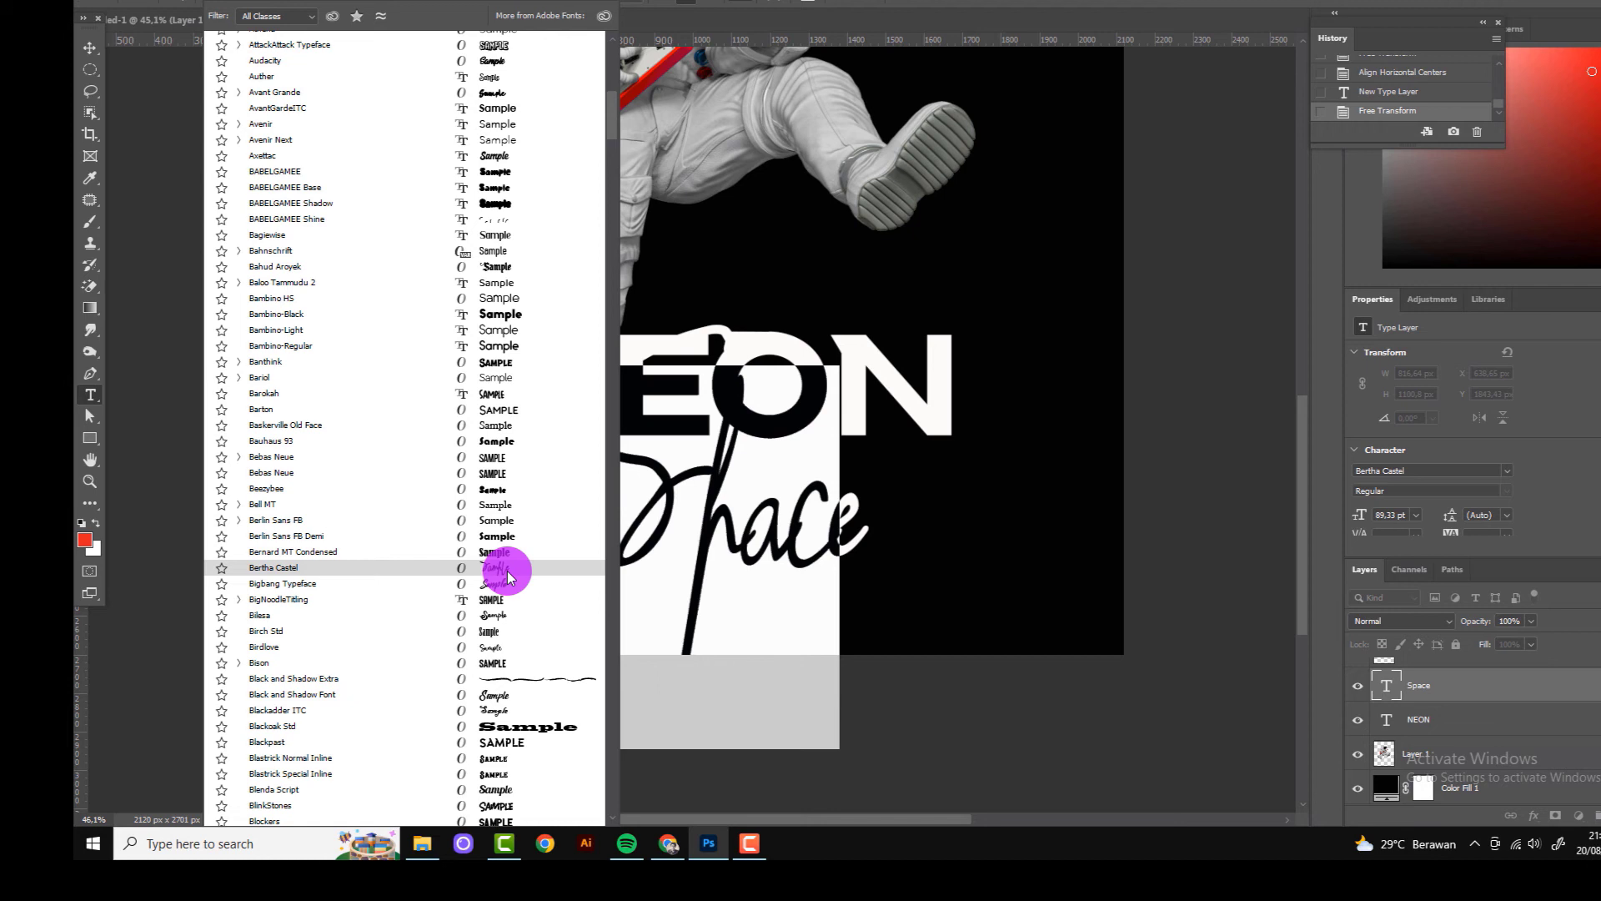
{"action": "left_click", "coordinate": [509, 575]}
Step: Shrink Space and position it just above the NEON title
{"action": "key", "text": "ctrl+Return"}
{"action": "key", "text": "v"}
{"action": "left_click_drag", "start_coordinate": [709, 487], "coordinate": [761, 320]}
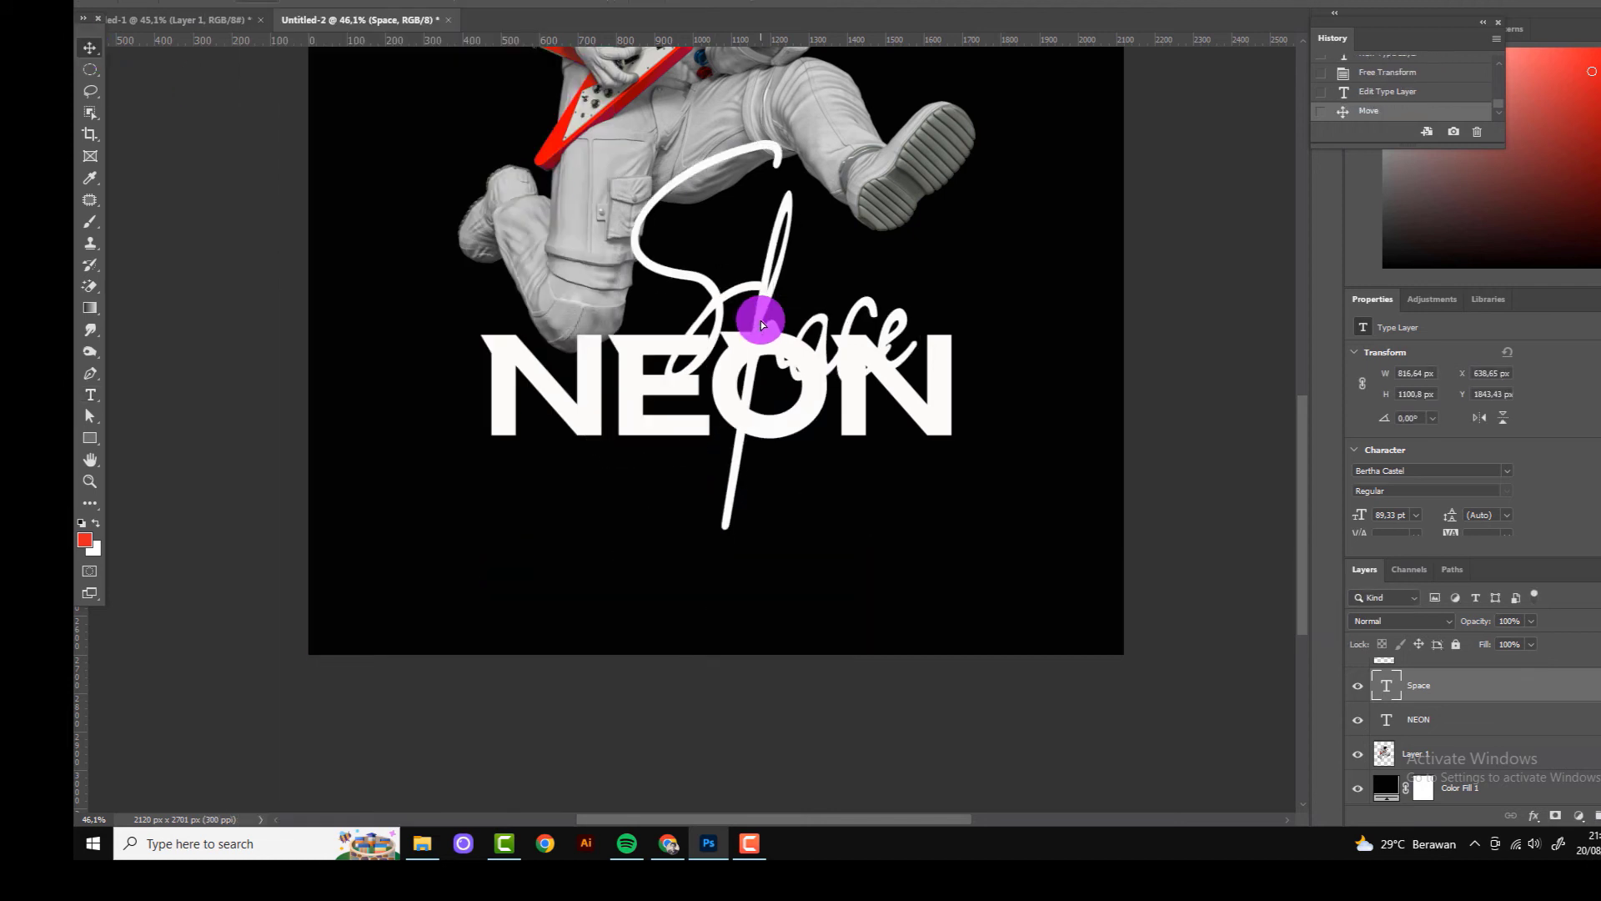
{"action": "key", "text": "ctrl+t"}
{"action": "mouse_move", "coordinate": [922, 554]}
{"action": "left_mouse_down"}
{"action": "mouse_move", "coordinate": [771, 349]}
{"action": "mouse_move", "coordinate": [804, 214]}
{"action": "left_mouse_up"}
{"action": "key", "text": "Return"}
{"action": "key", "text": "ctrl+0"}
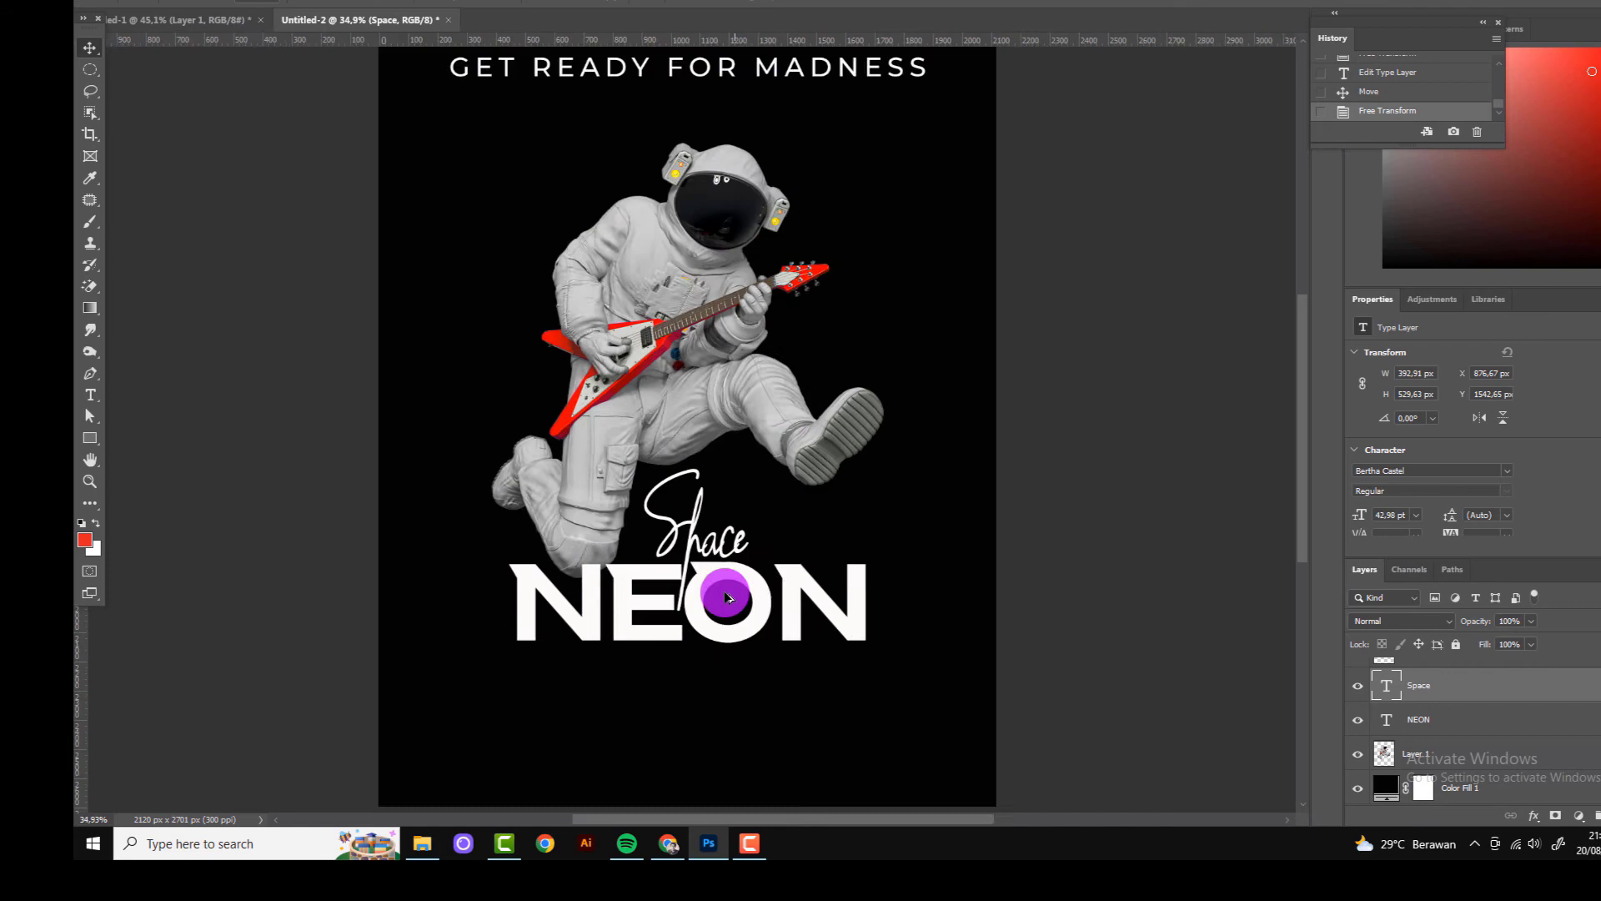
{"action": "left_click_drag", "start_coordinate": [727, 598], "coordinate": [680, 529]}
{"action": "scroll", "coordinate": [697, 762], "scroll_direction": "up", "scroll_amount": 2}
{"action": "left_click_drag", "start_coordinate": [697, 761], "coordinate": [707, 594]}
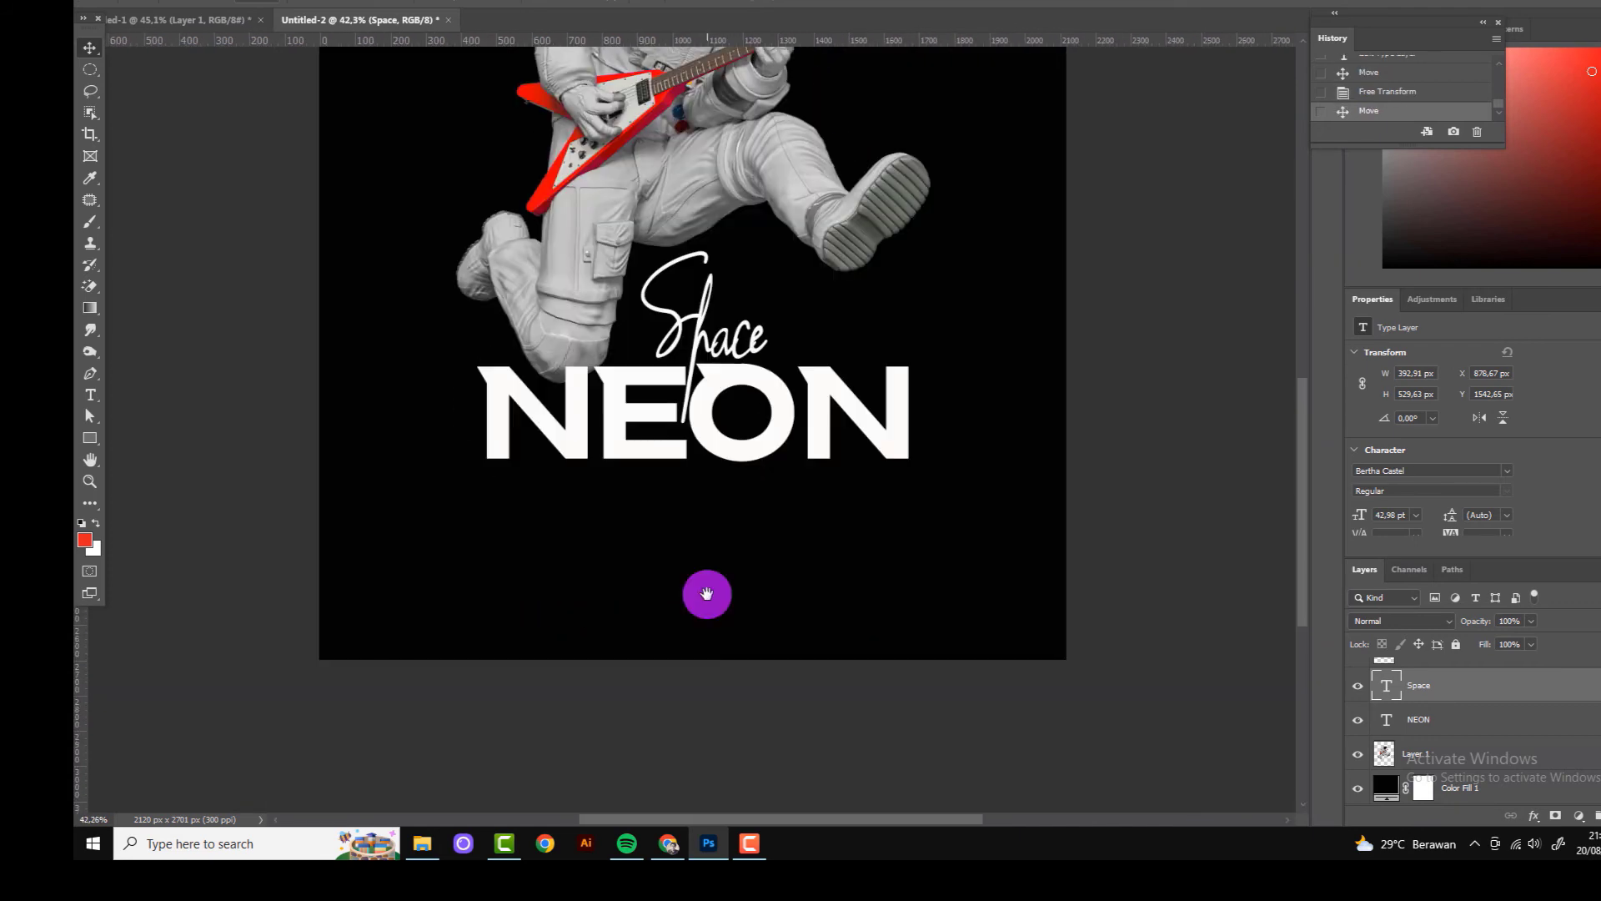
Step: Duplicate the NEON title and place the copy directly below the original
{"action": "left_click", "coordinate": [90, 395]}
{"action": "scroll", "coordinate": [570, 489], "scroll_direction": "up", "scroll_amount": 1}
{"action": "left_click", "coordinate": [488, 445]}
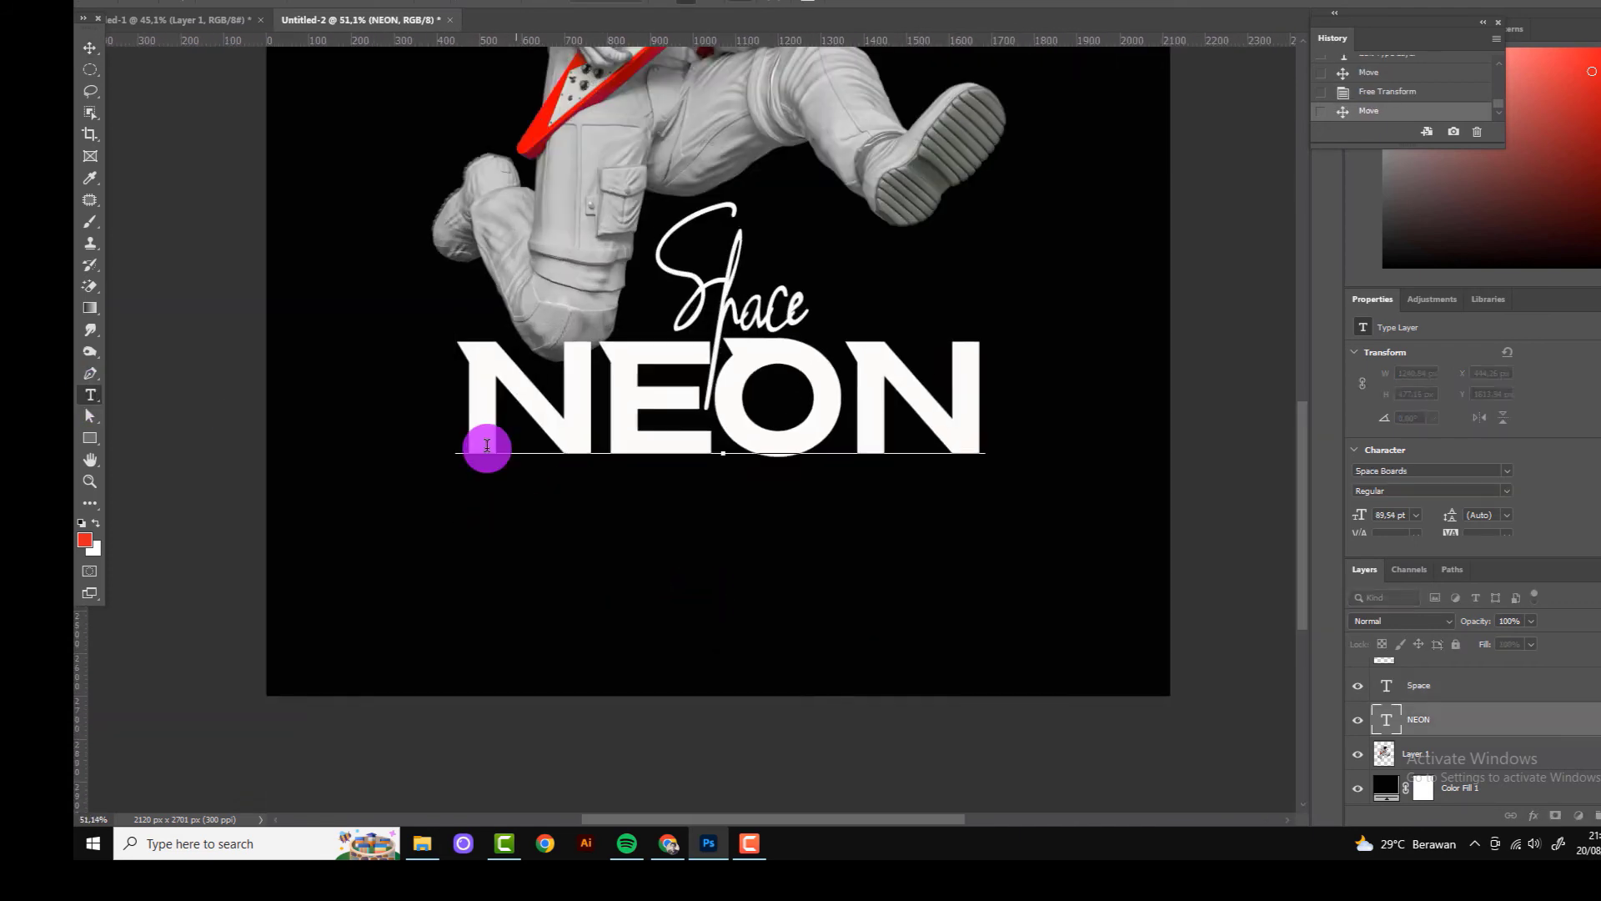
{"action": "key", "text": "ctrl+Return"}
{"action": "key", "text": "ctrl+j"}
{"action": "left_click_drag", "start_coordinate": [572, 390], "coordinate": [575, 529]}
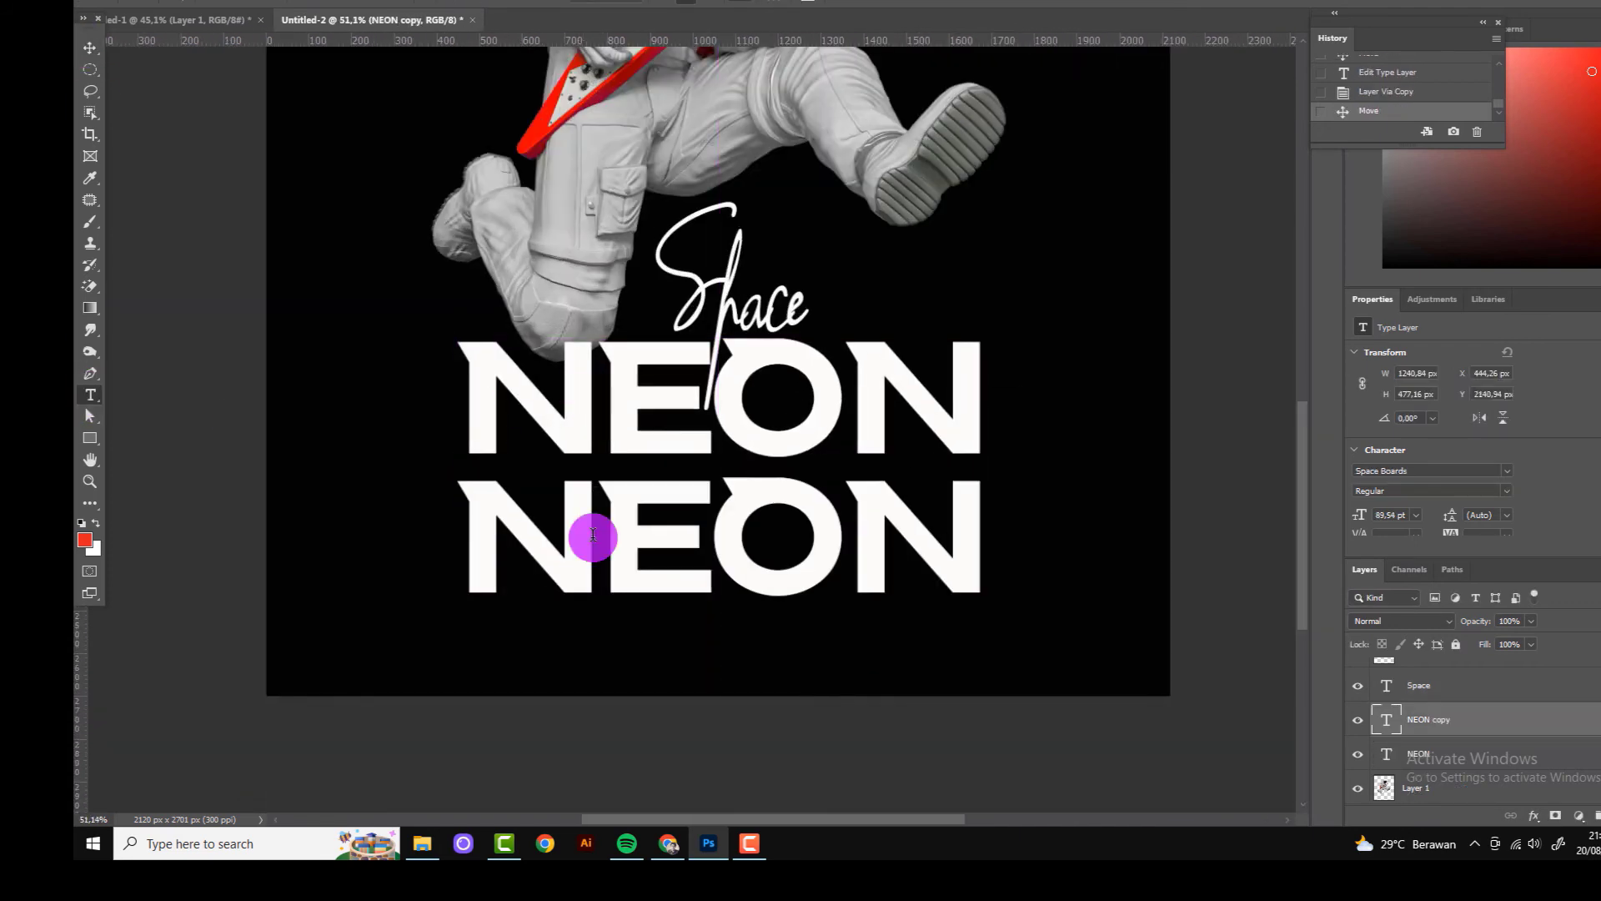
Step: Retype the copy as FEEL DEEP IMMERSION at 17 pt
{"action": "left_click", "coordinate": [593, 536]}
{"action": "key", "text": "ctrl+a"}
{"action": "type", "text": "FEEL"}
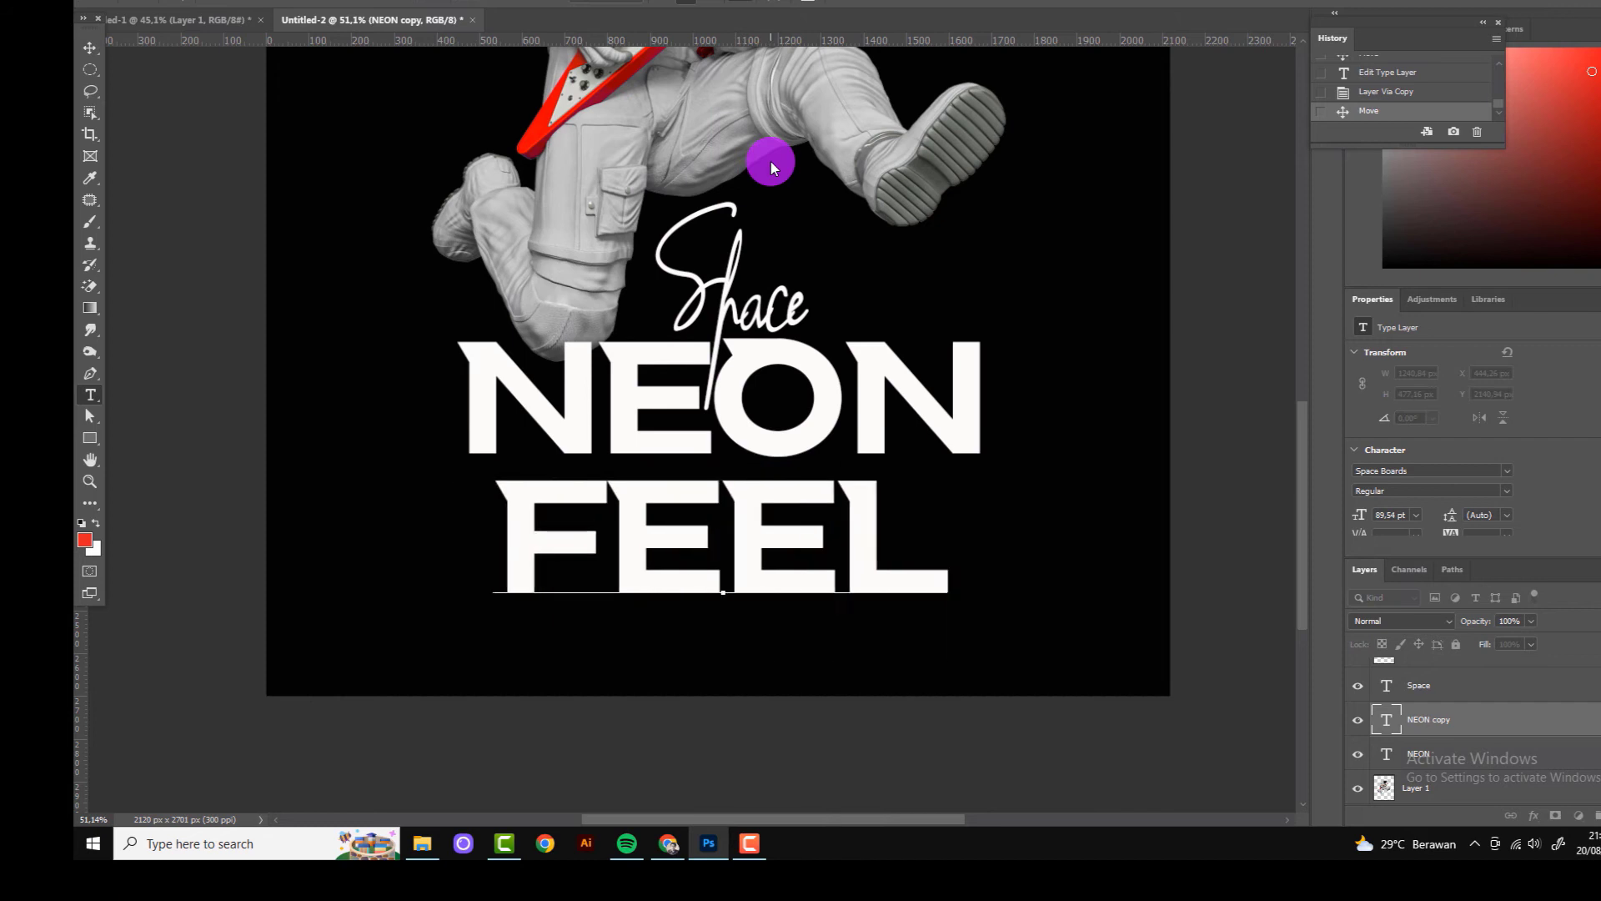
{"action": "key", "text": "ctrl+a"}
{"action": "key", "text": "ctrl+shift+comma"}
{"action": "key", "text": "ctrl+shift+comma"}
{"action": "key", "text": "ctrl+shift+comma"}
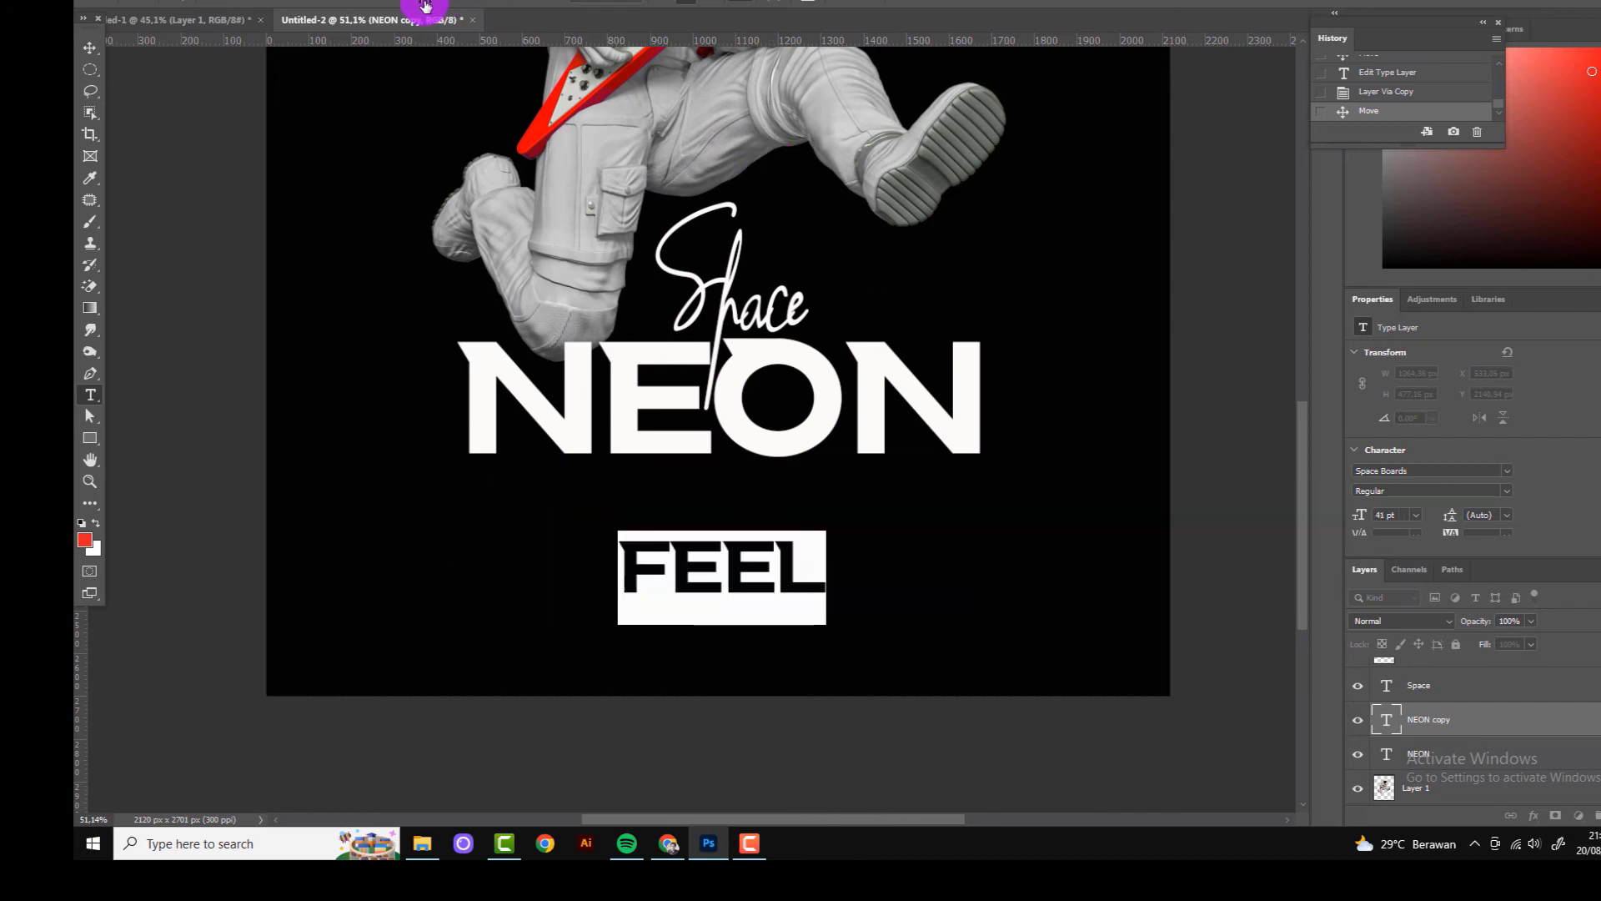
{"action": "key", "text": "ctrl+shift+comma"}
{"action": "key", "text": "ctrl+shift+comma"}
{"action": "key", "text": "ctrl+shift+comma"}
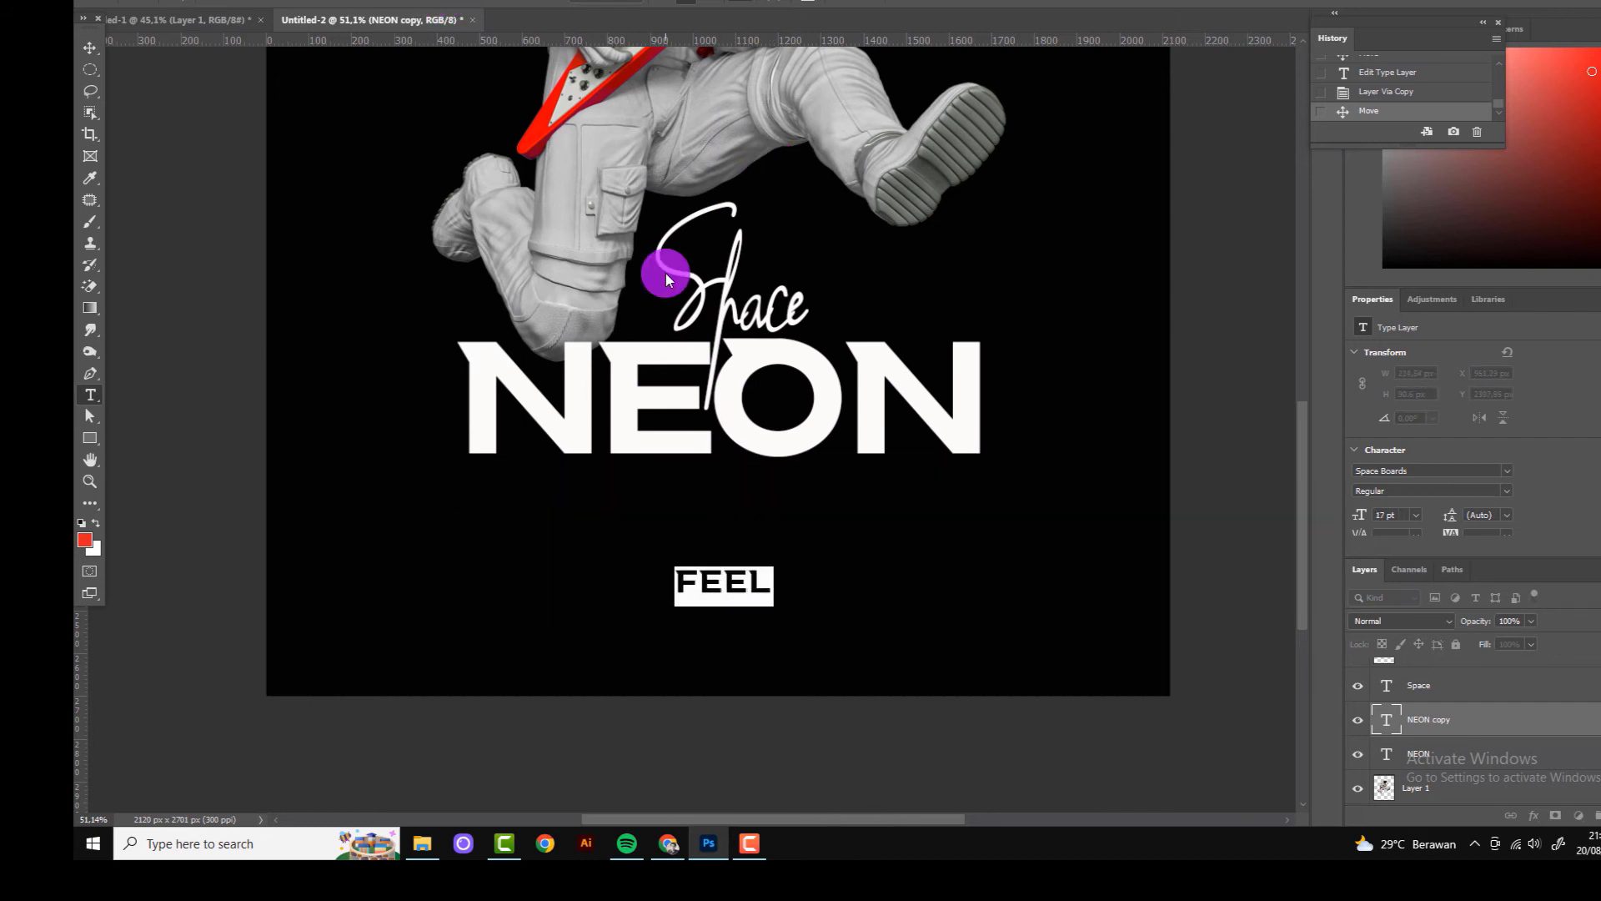
{"action": "left_click", "coordinate": [792, 583]}
{"action": "type", "text": "D"}
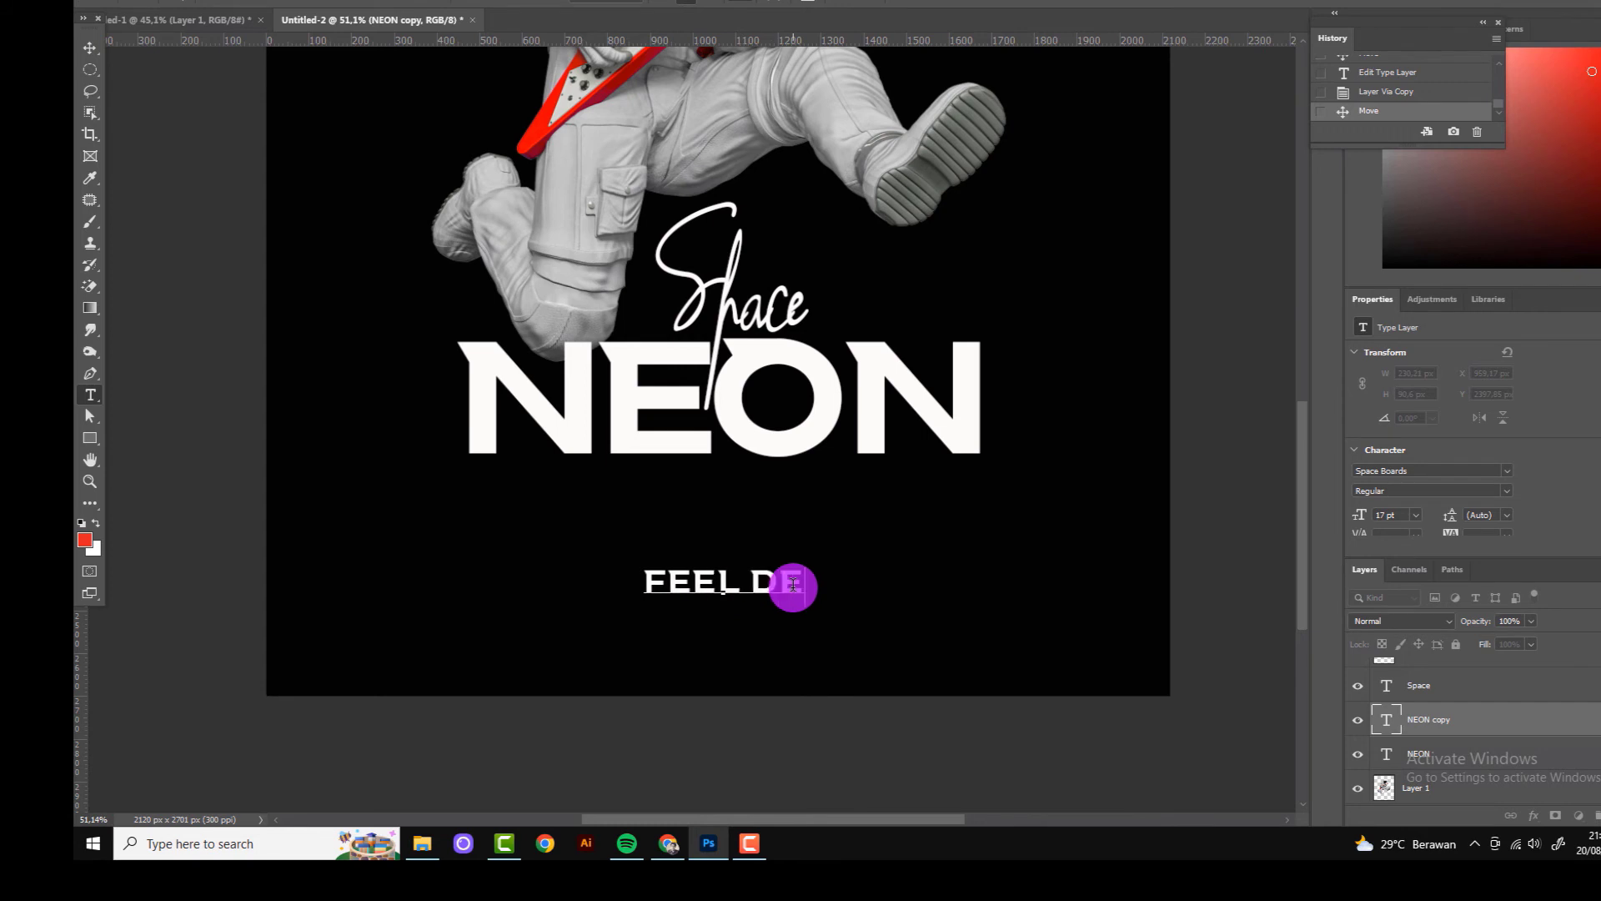
{"action": "type", "text": "EP IM"}
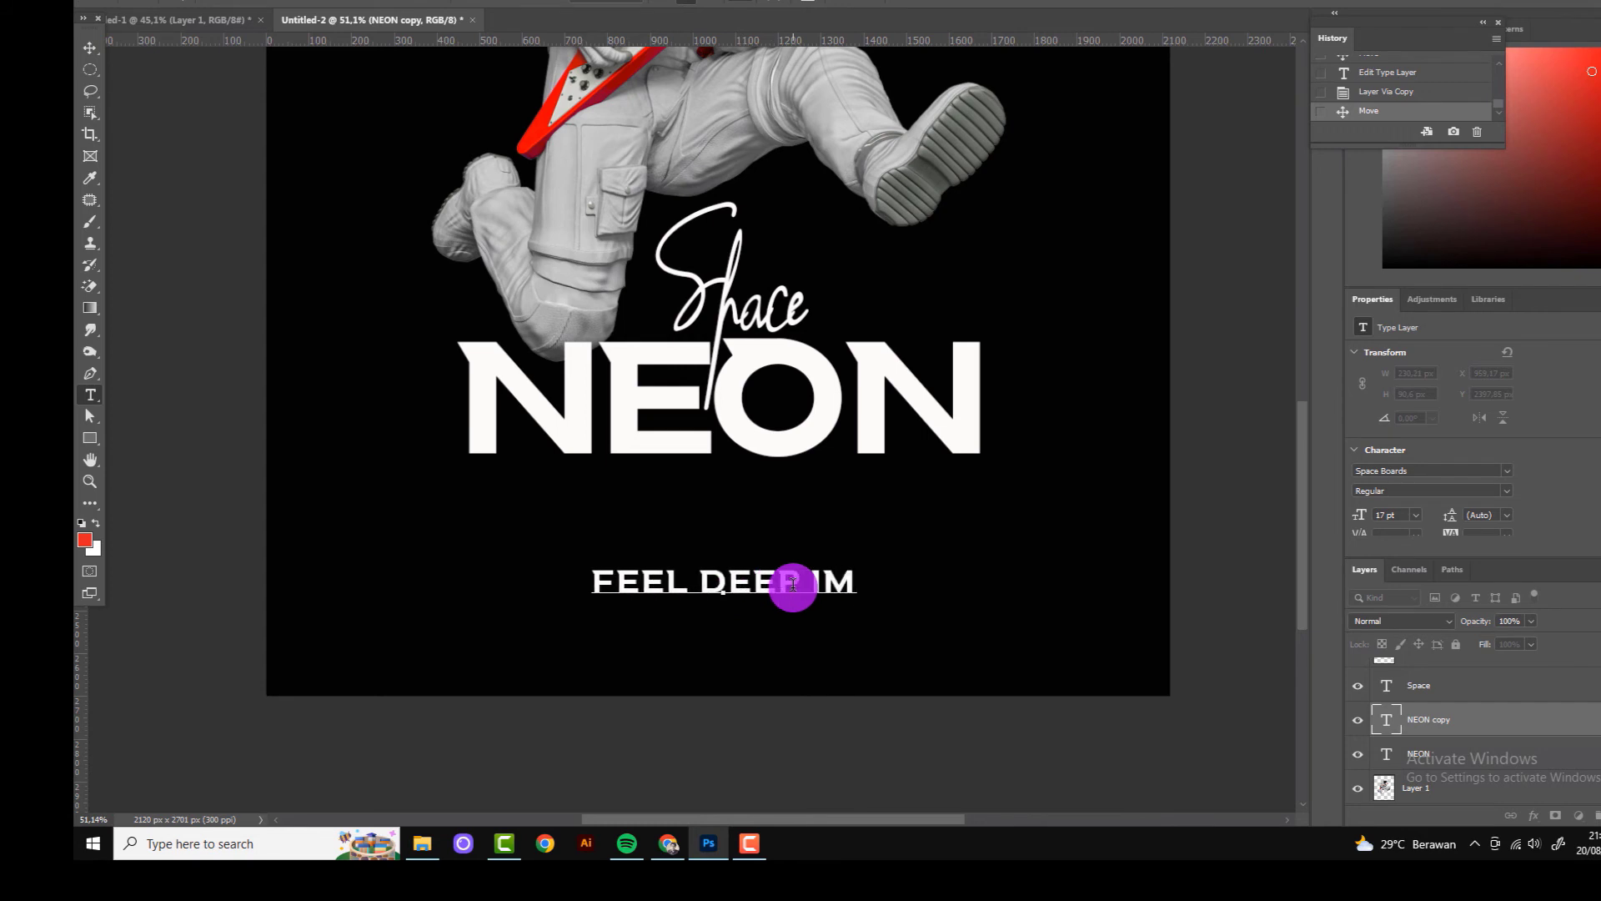
{"action": "type", "text": "MERSION"}
{"action": "key", "text": "ctrl+Return"}
Step: Move the tagline just under NEON and stretch it to match NEON's width
{"action": "key", "text": "v"}
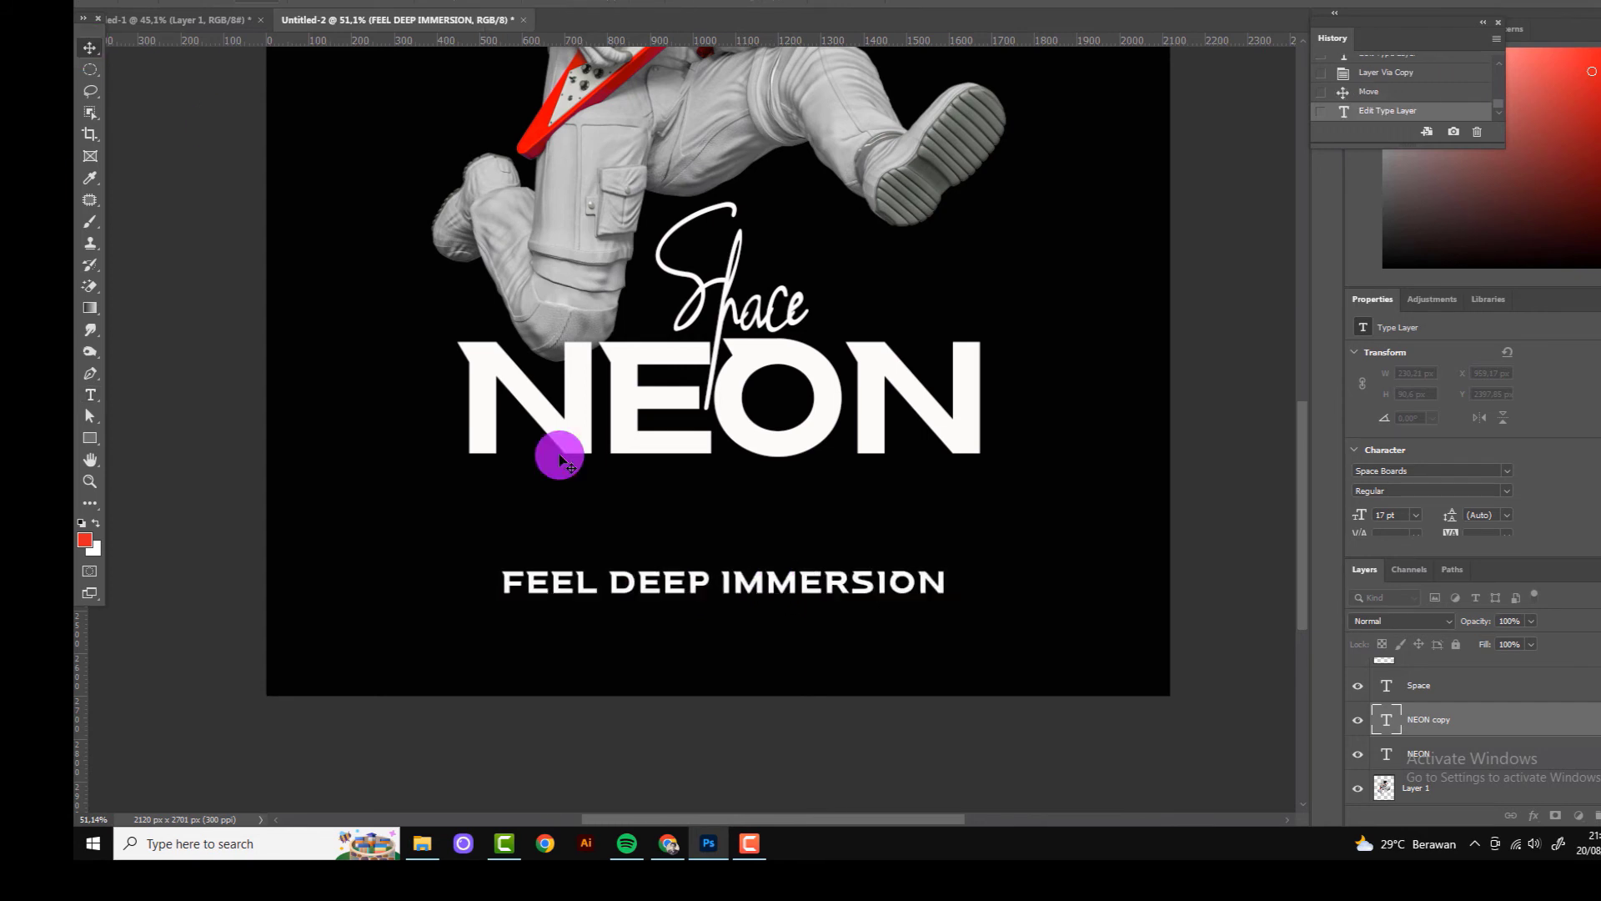
{"action": "left_click_drag", "start_coordinate": [611, 588], "coordinate": [576, 497]}
{"action": "key", "text": "ctrl+t"}
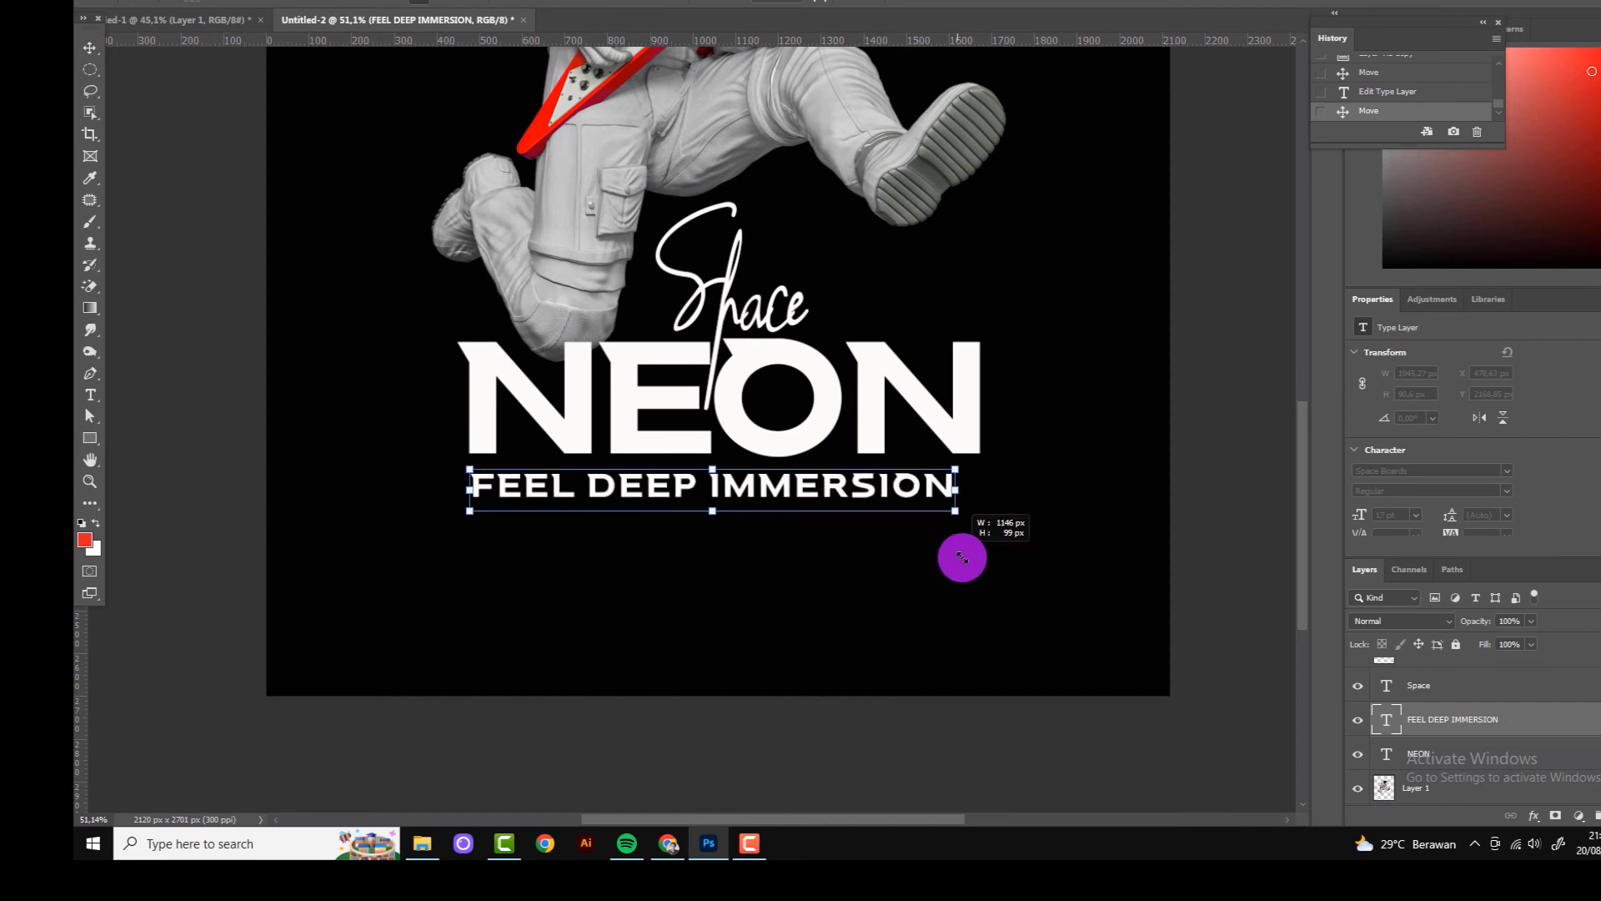
{"action": "left_click_drag", "start_coordinate": [917, 501], "coordinate": [982, 504]}
{"action": "left_click", "coordinate": [893, 7]}
Step: Recentre the view on the NEON title and its tagline
{"action": "scroll", "coordinate": [763, 690], "scroll_direction": "down", "scroll_amount": 3}
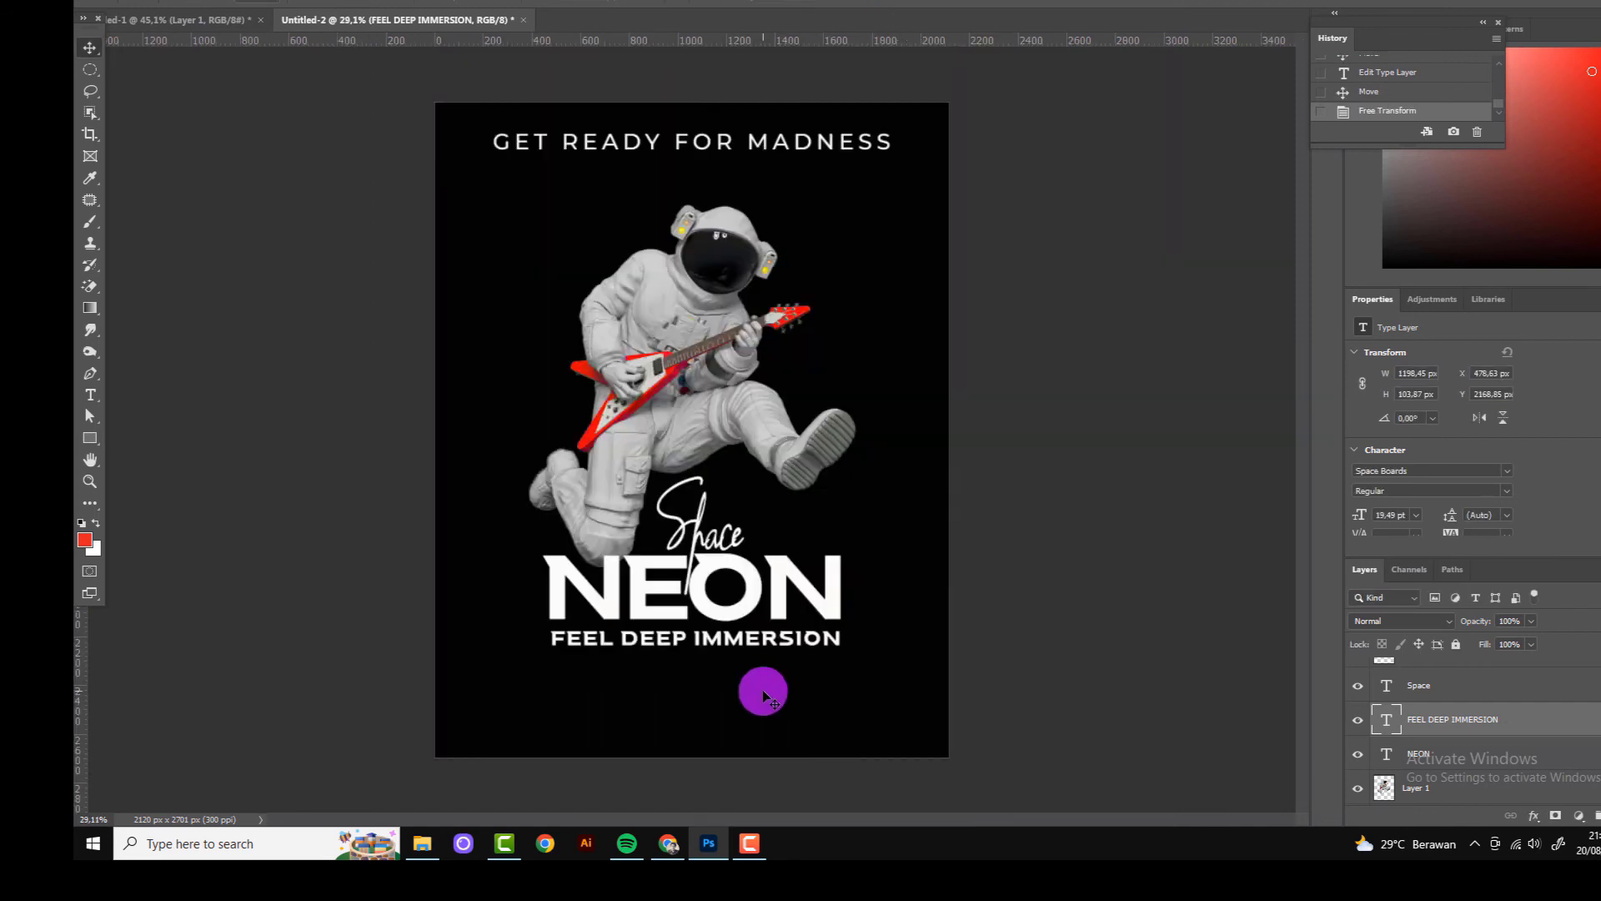
{"action": "scroll", "coordinate": [801, 667], "scroll_direction": "up", "scroll_amount": 2}
{"action": "scroll", "coordinate": [703, 504], "scroll_direction": "down", "scroll_amount": 2}
{"action": "scroll", "coordinate": [708, 695], "scroll_direction": "up", "scroll_amount": 3}
{"action": "left_click_drag", "start_coordinate": [707, 695], "coordinate": [716, 533]}
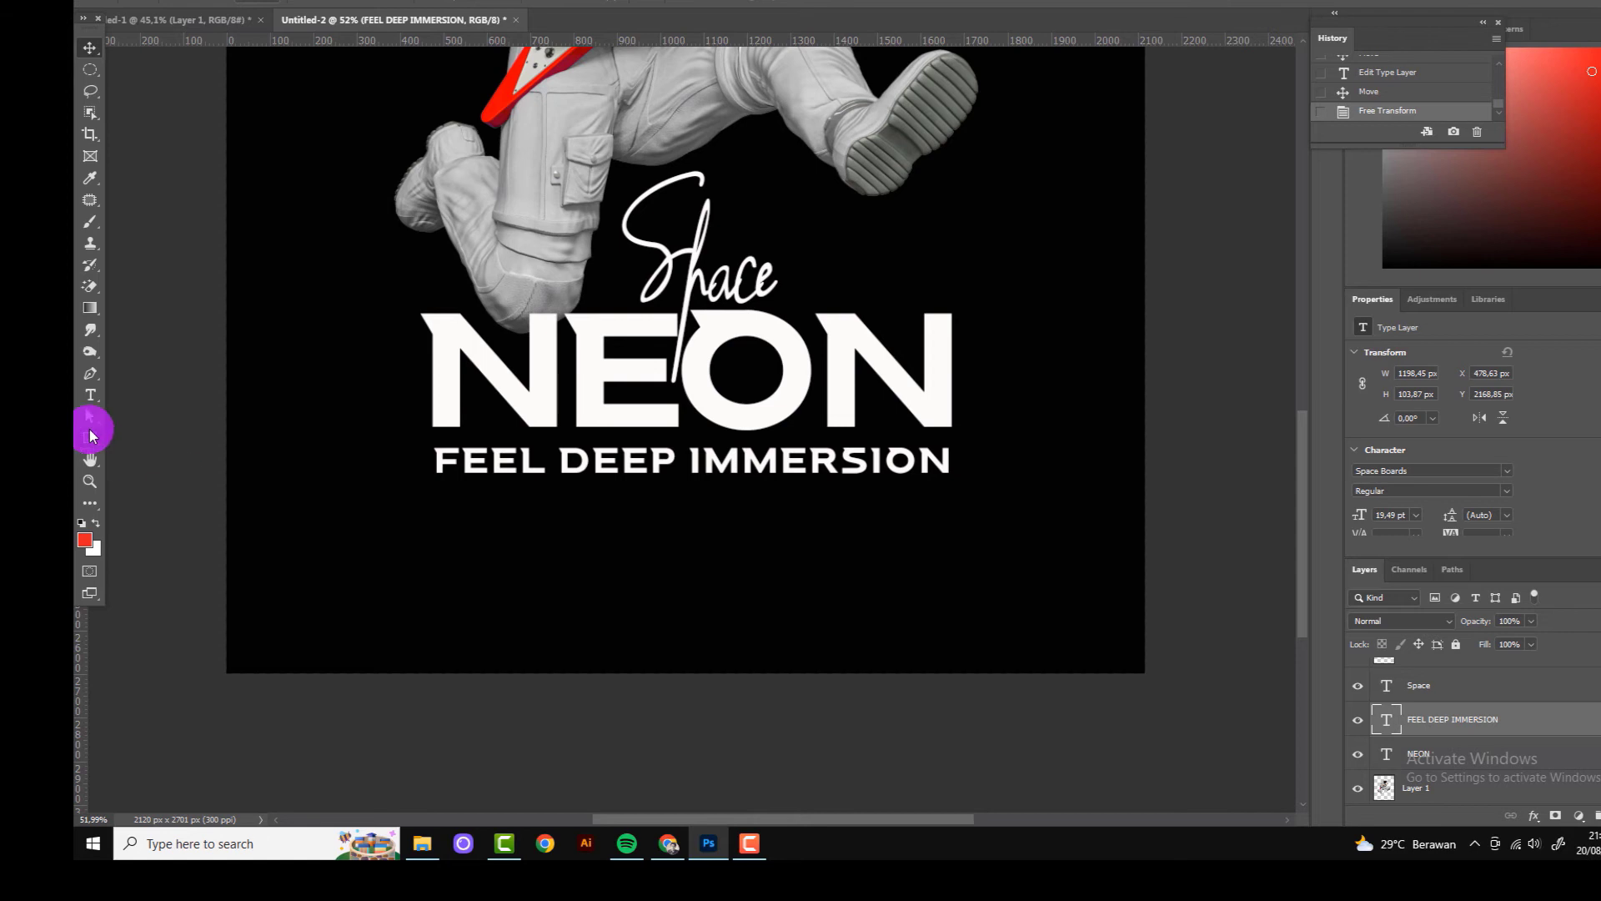
{"action": "left_click", "coordinate": [90, 395]}
{"action": "scroll", "coordinate": [443, 533], "scroll_direction": "up", "scroll_amount": 1}
Step: Add a Montserrat line: JAKARTA | 25 SEPTEMBER 2022 | STADION MADYA GELORA BUNG KARNO
{"action": "scroll", "coordinate": [443, 533], "scroll_direction": "up", "scroll_amount": 2}
{"action": "left_click", "coordinate": [443, 525]}
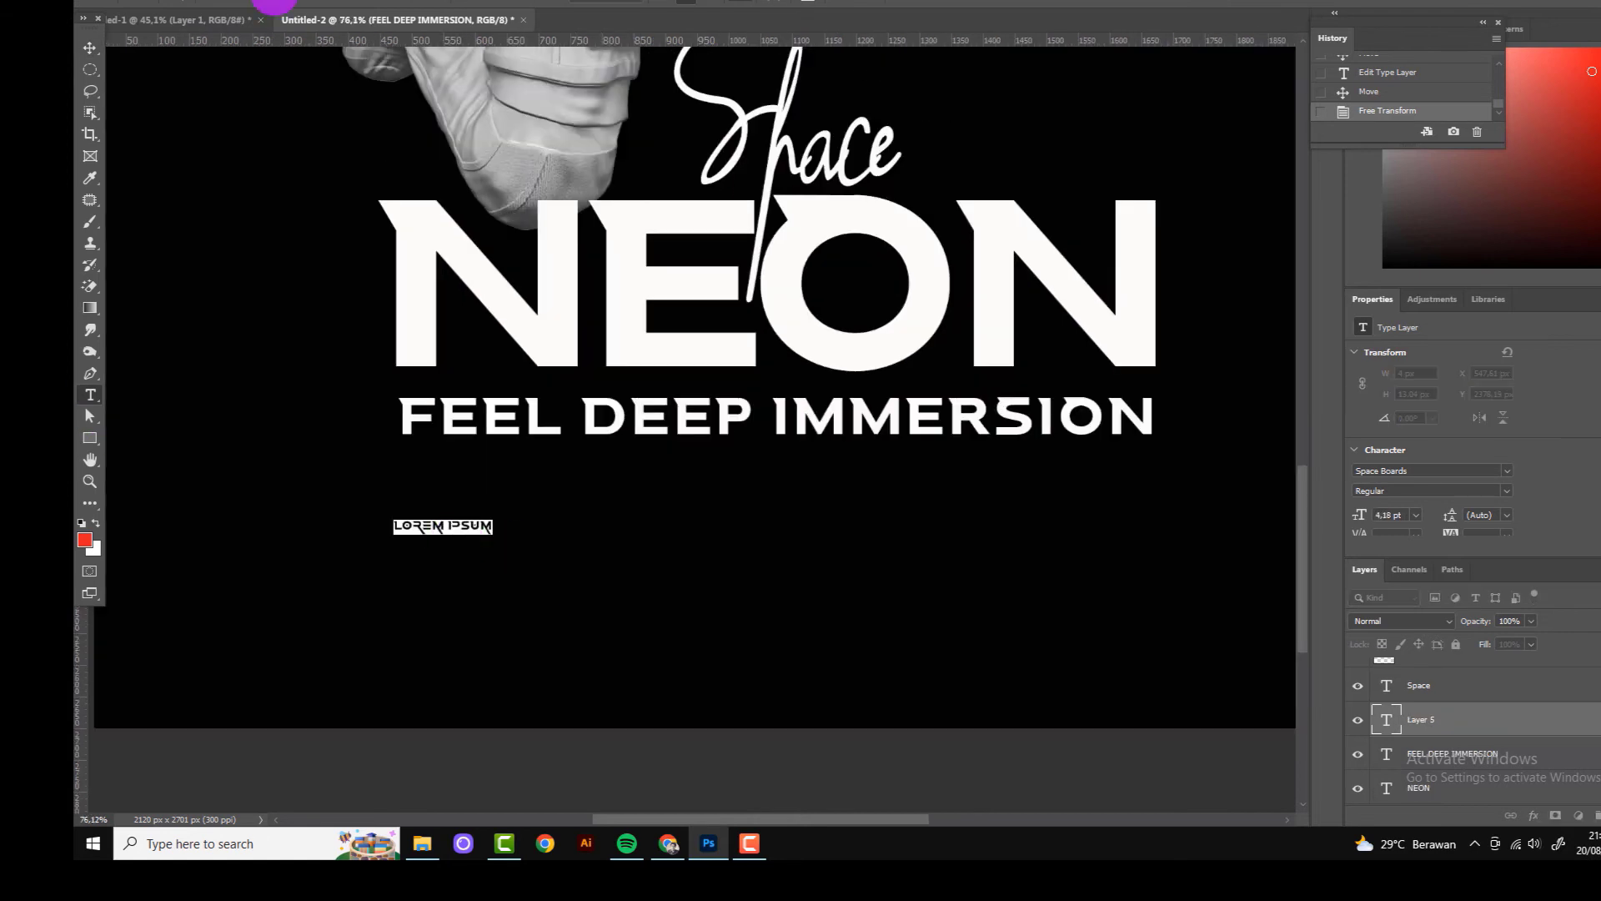
{"action": "left_click", "coordinate": [273, 4]}
{"action": "left_click", "coordinate": [293, 167]}
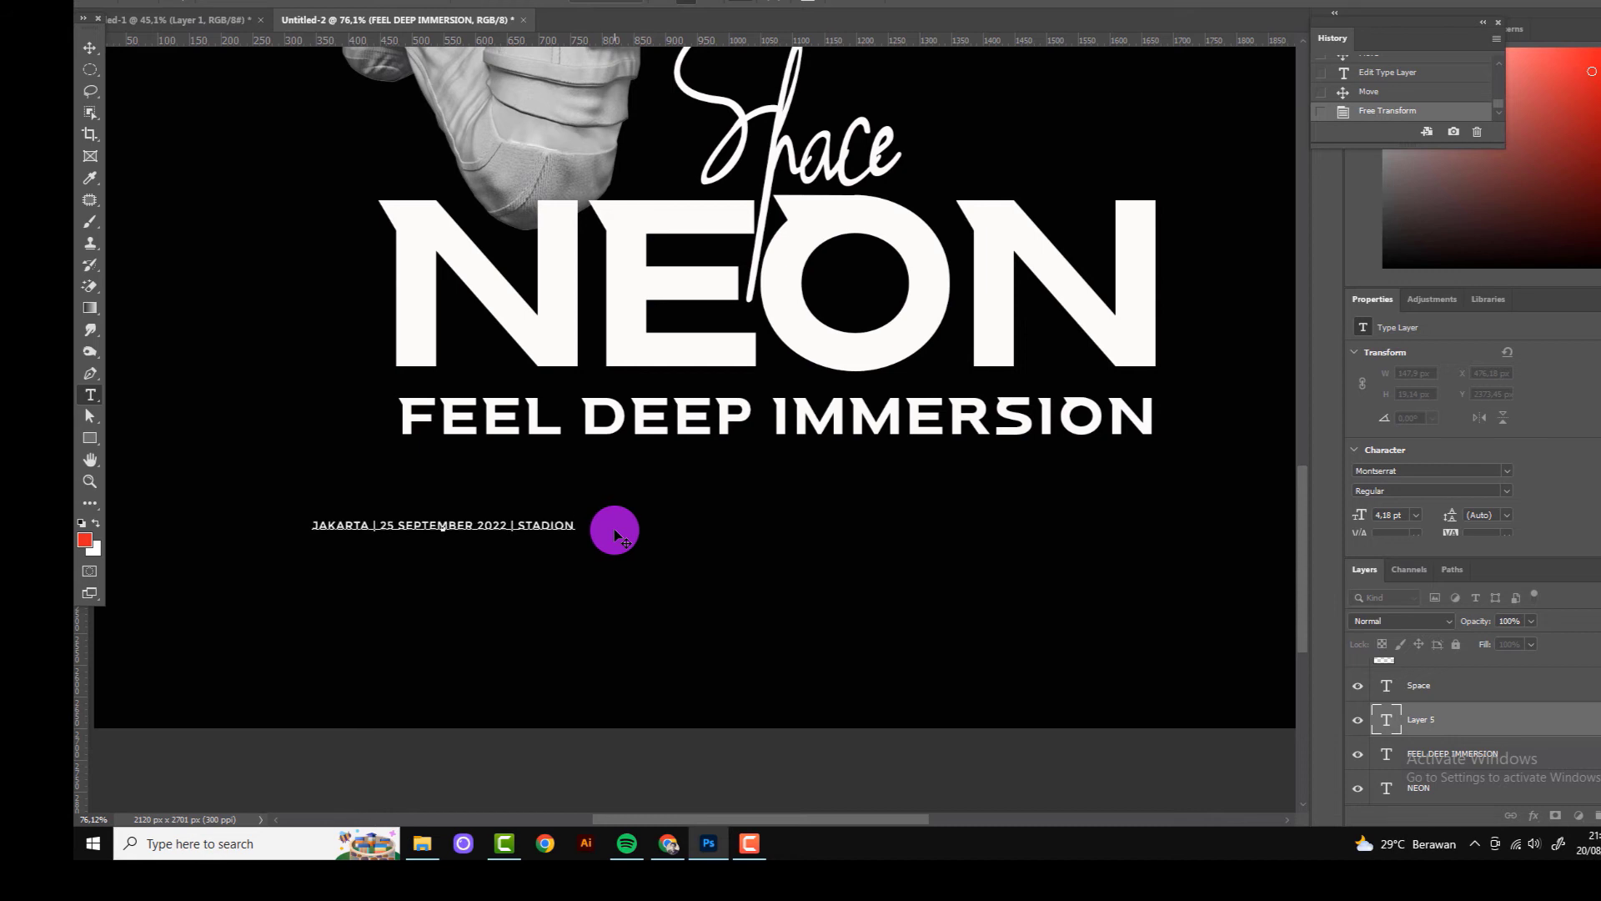
{"action": "type", "text": " MADYA GEL"}
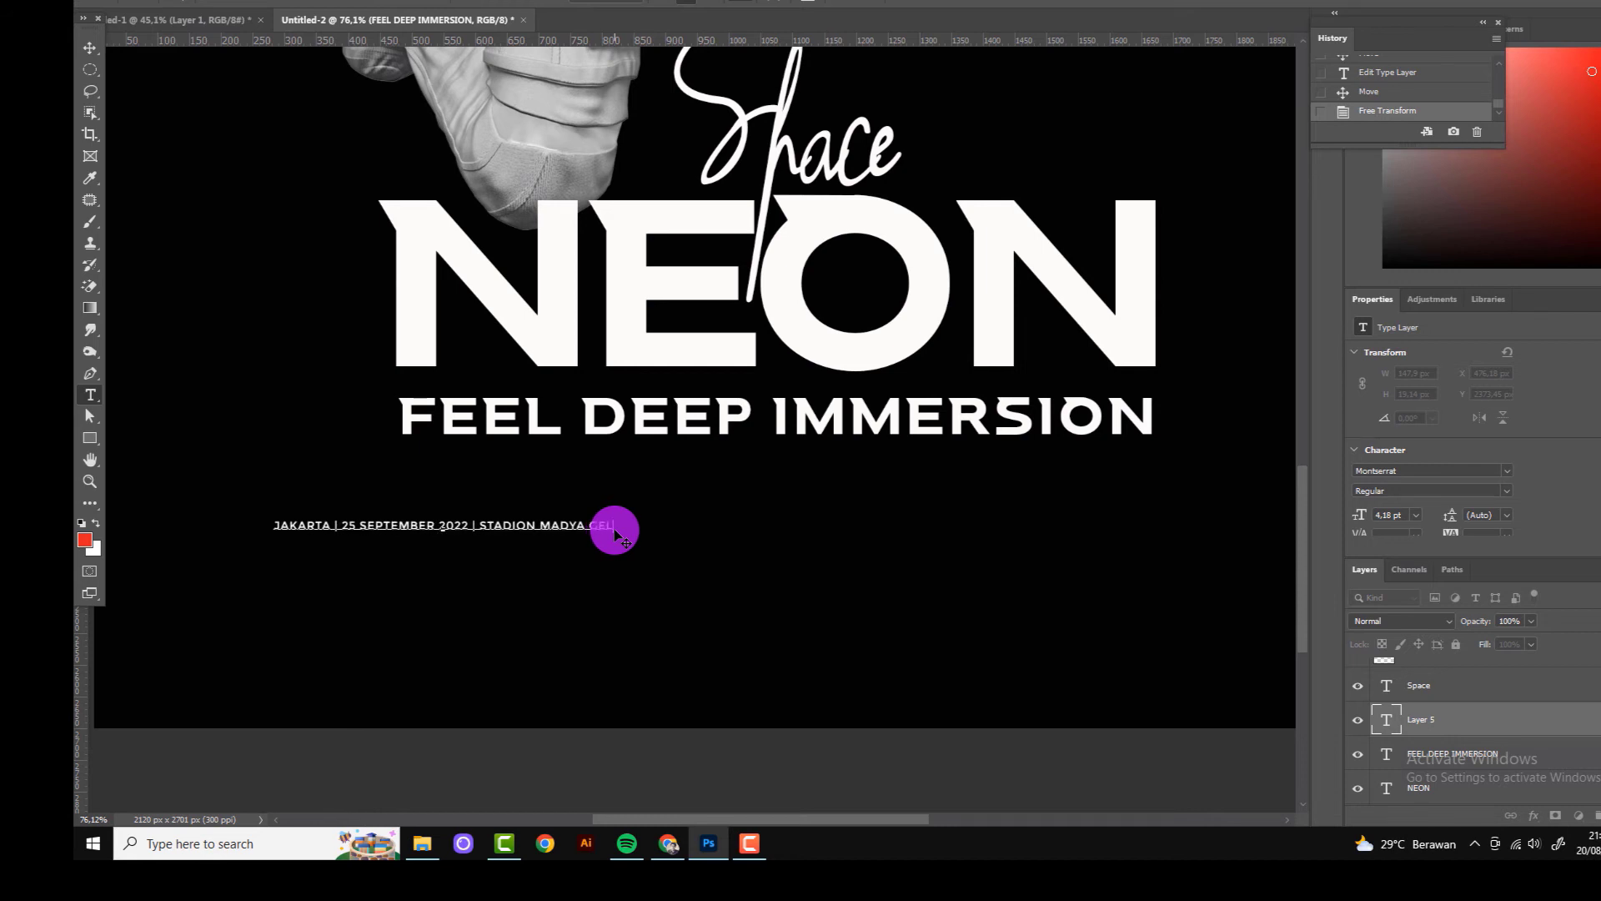
{"action": "type", "text": "ORA BUNG KA"}
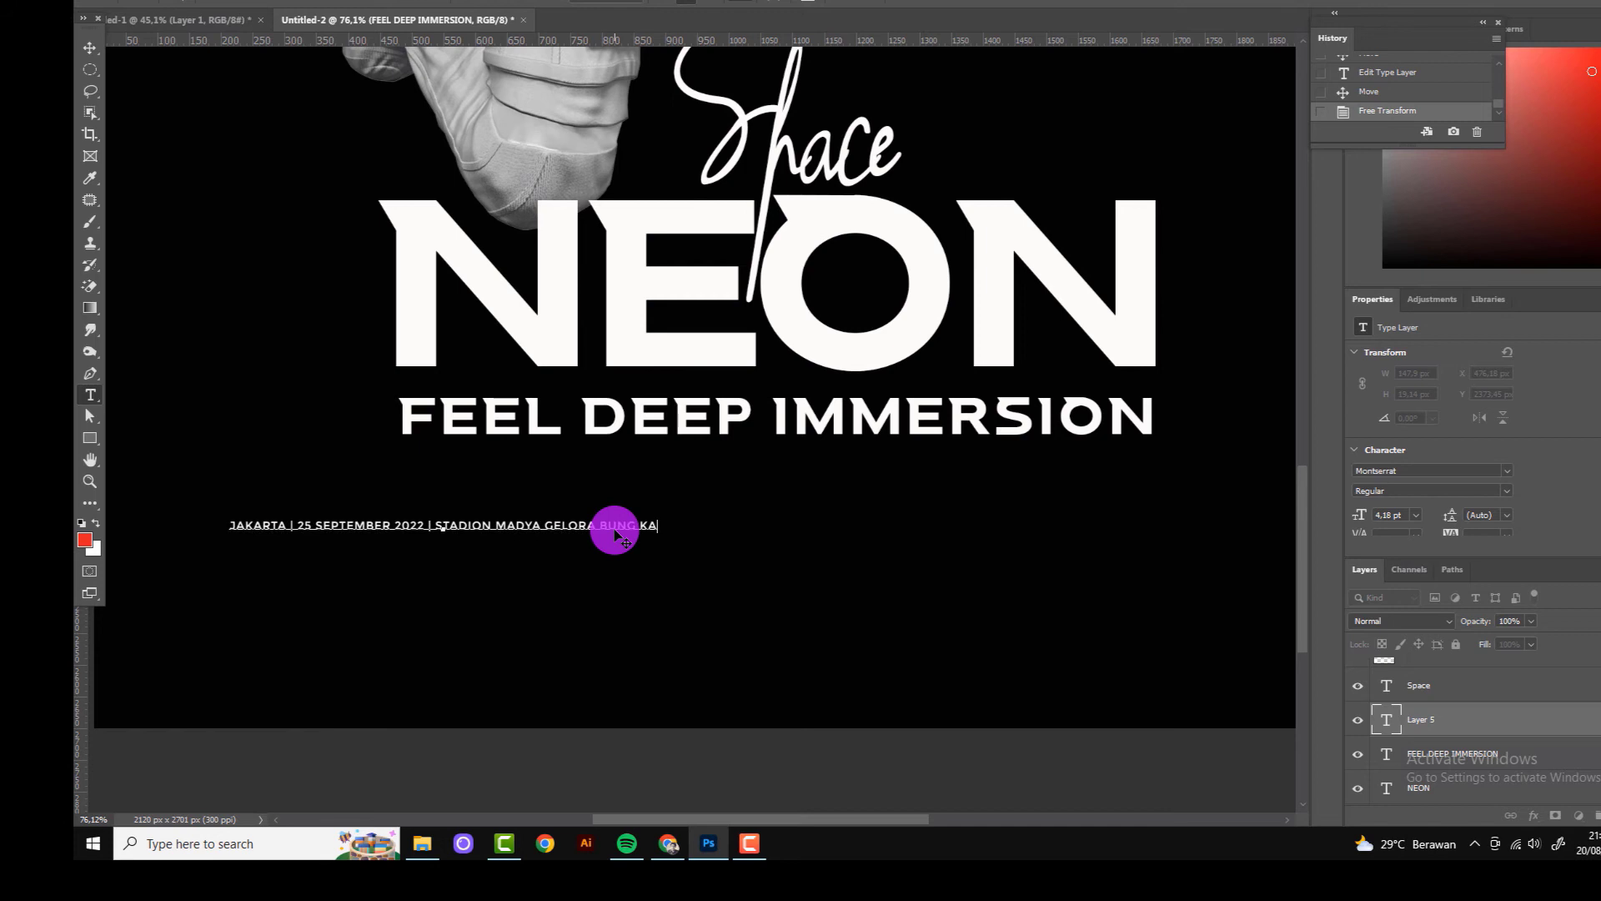
{"action": "type", "text": "RNO"}
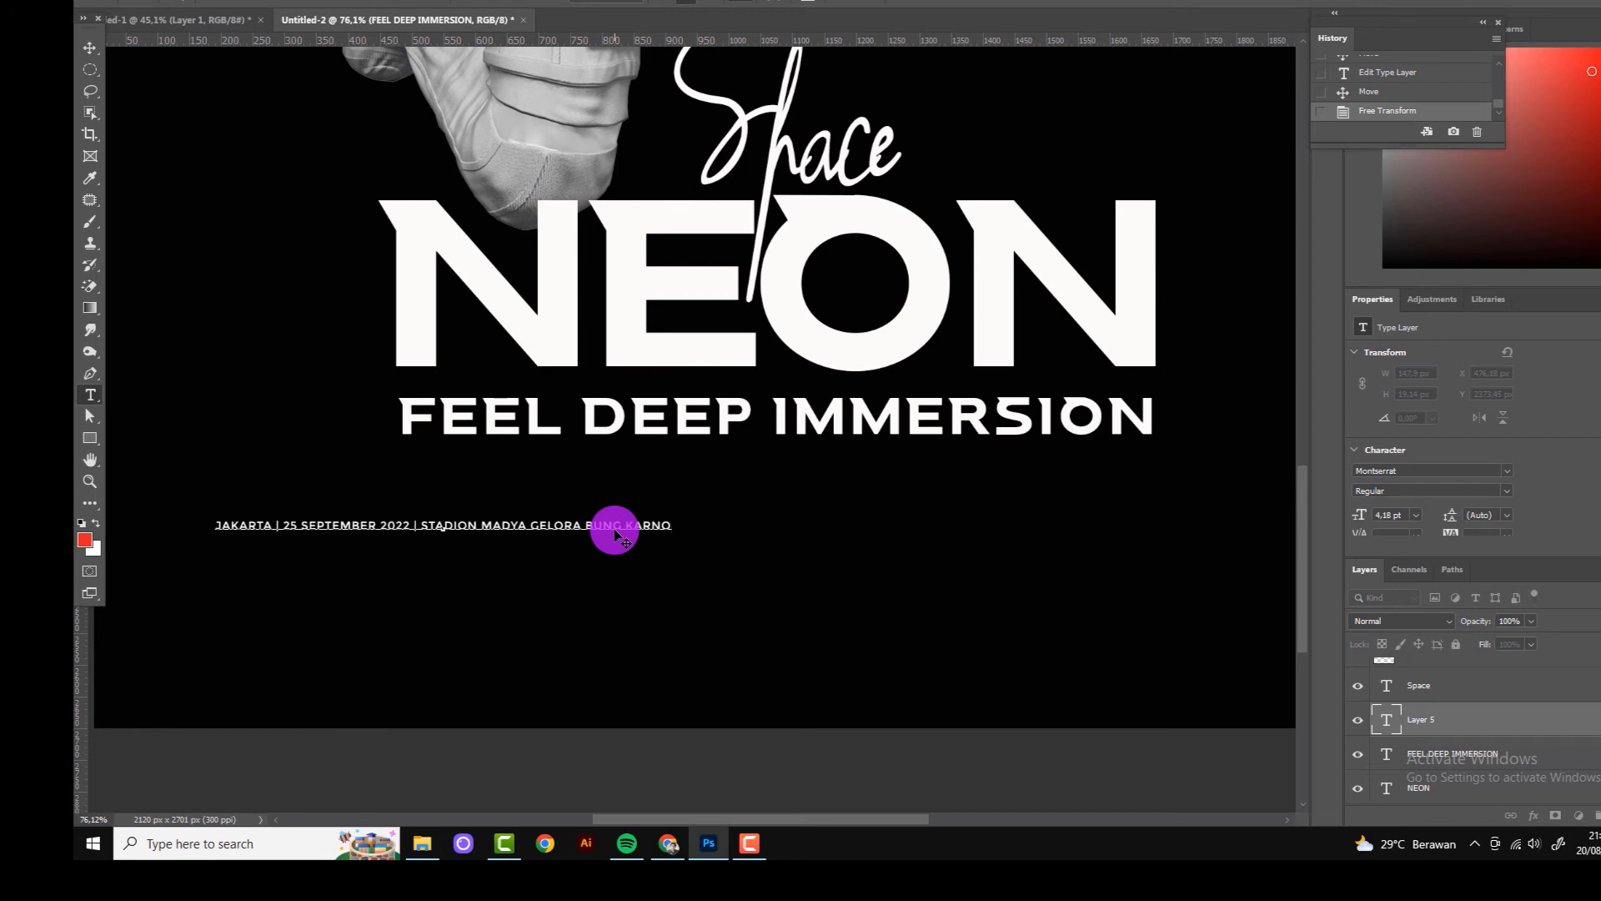
{"action": "key", "text": "ctrl+Return"}
Step: Enlarge the event line and centre it beneath the tagline
{"action": "key", "text": "ctrl+t"}
{"action": "mouse_move", "coordinate": [664, 536]}
{"action": "left_mouse_down"}
{"action": "mouse_move", "coordinate": [983, 661]}
{"action": "mouse_move", "coordinate": [1012, 490]}
{"action": "left_mouse_up"}
{"action": "key", "text": "Return"}
{"action": "key", "text": "ctrl+0"}
{"action": "scroll", "coordinate": [730, 685], "scroll_direction": "up", "scroll_amount": 3}
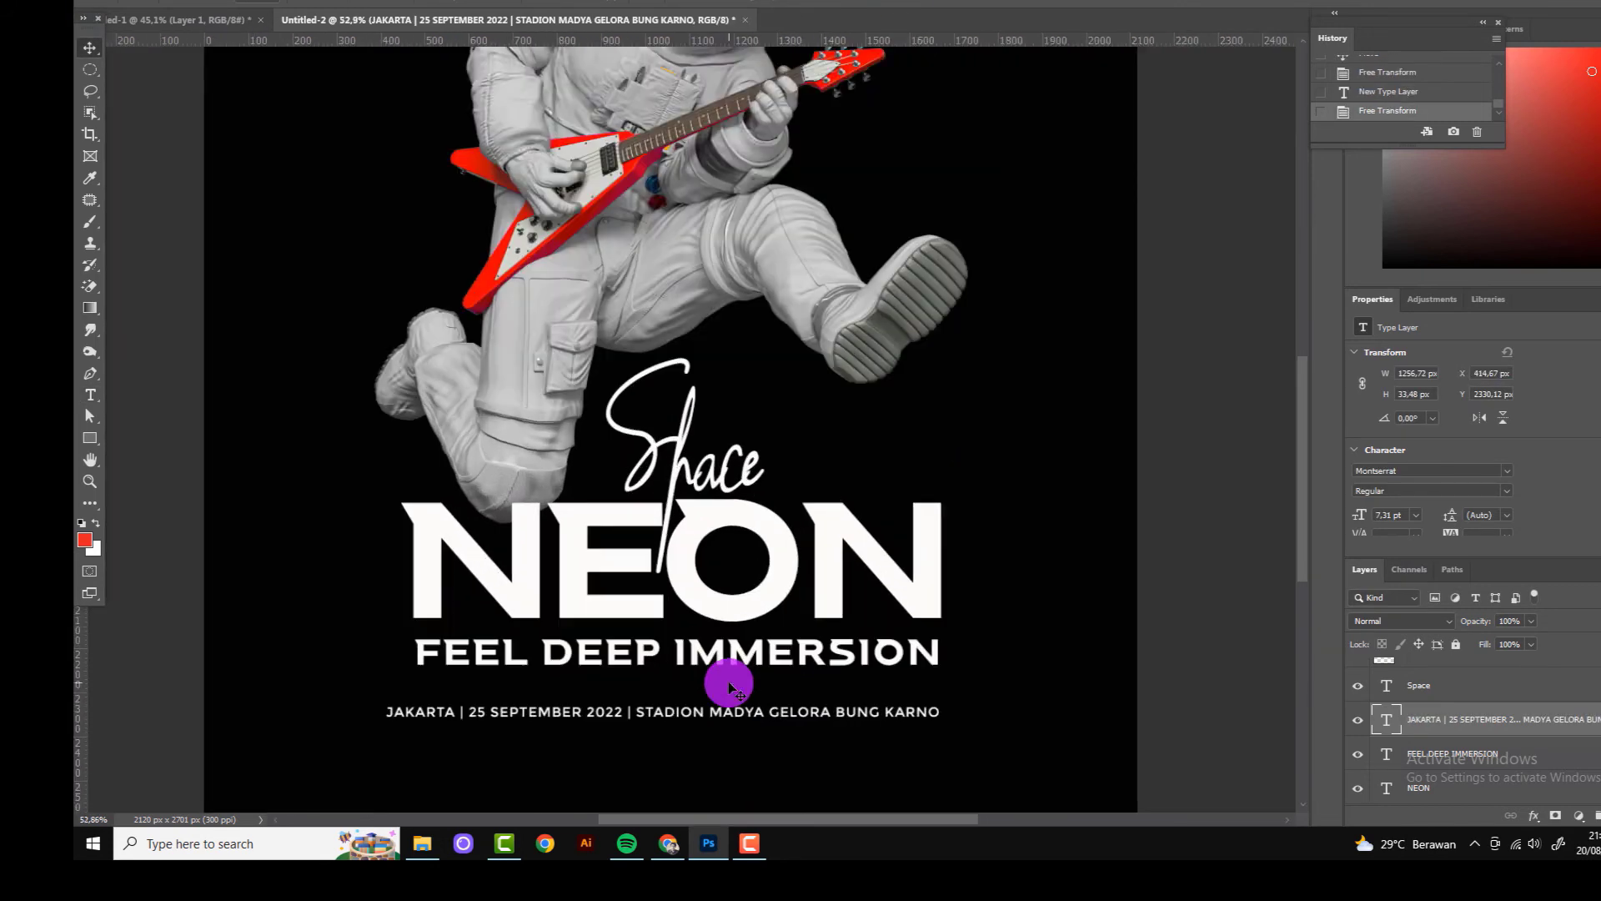
{"action": "scroll", "coordinate": [730, 686], "scroll_direction": "down", "scroll_amount": 3}
{"action": "left_click_drag", "start_coordinate": [756, 636], "coordinate": [769, 635]}
{"action": "key", "text": "ctrl+0"}
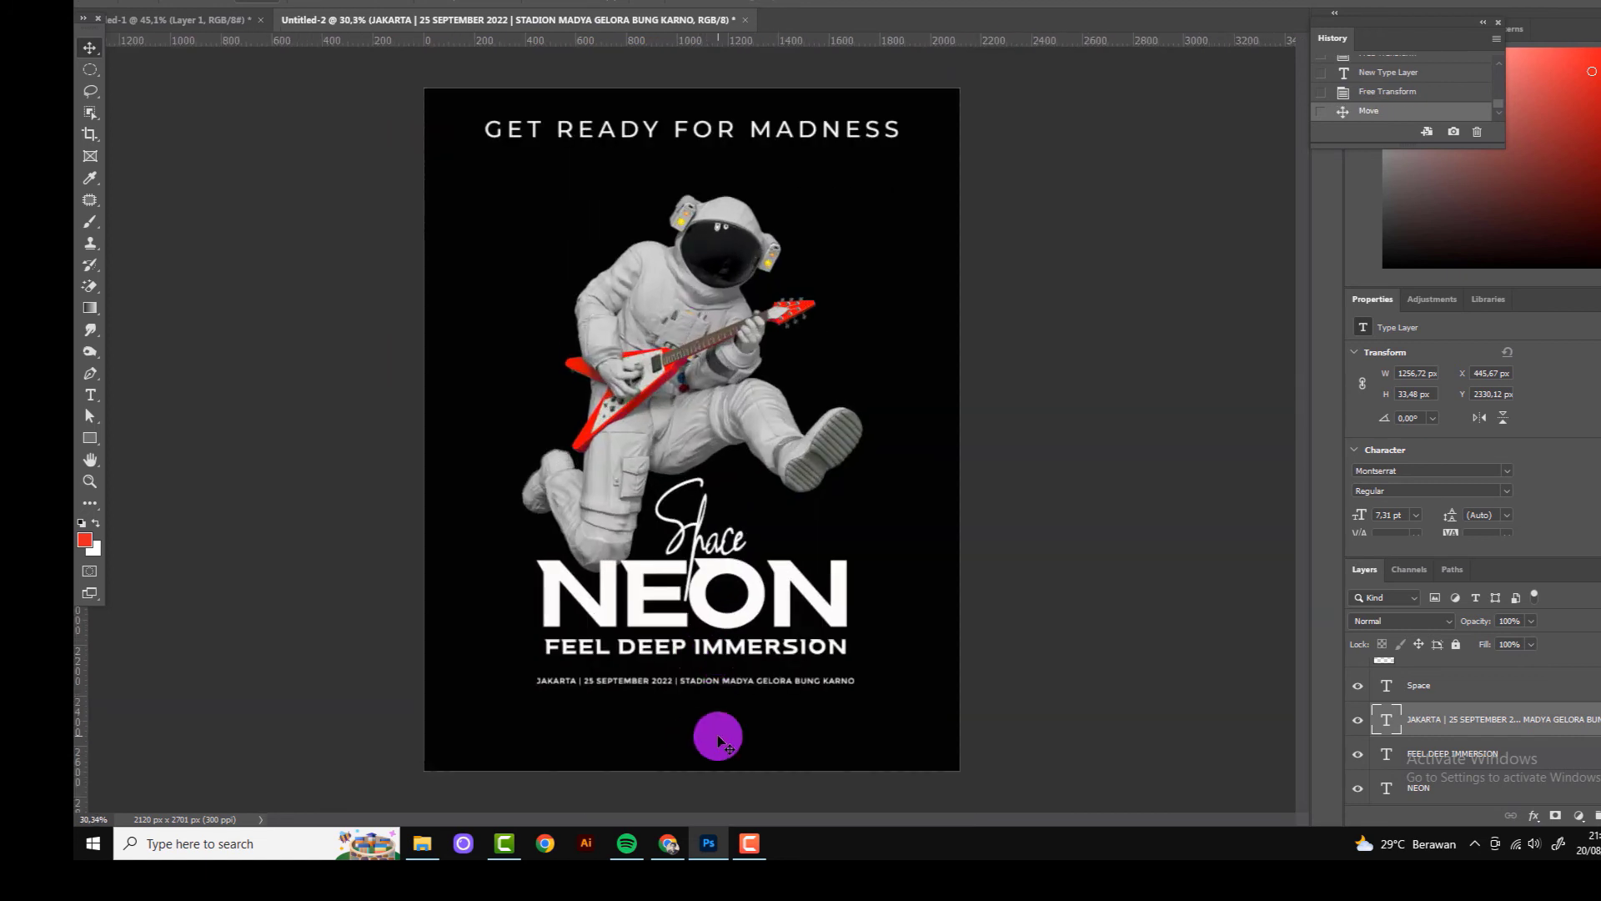
Step: Copy the event line below itself and retype it as MORE INFO AT SPACE NEON.COM
{"action": "scroll", "coordinate": [732, 740], "scroll_direction": "up", "scroll_amount": 2}
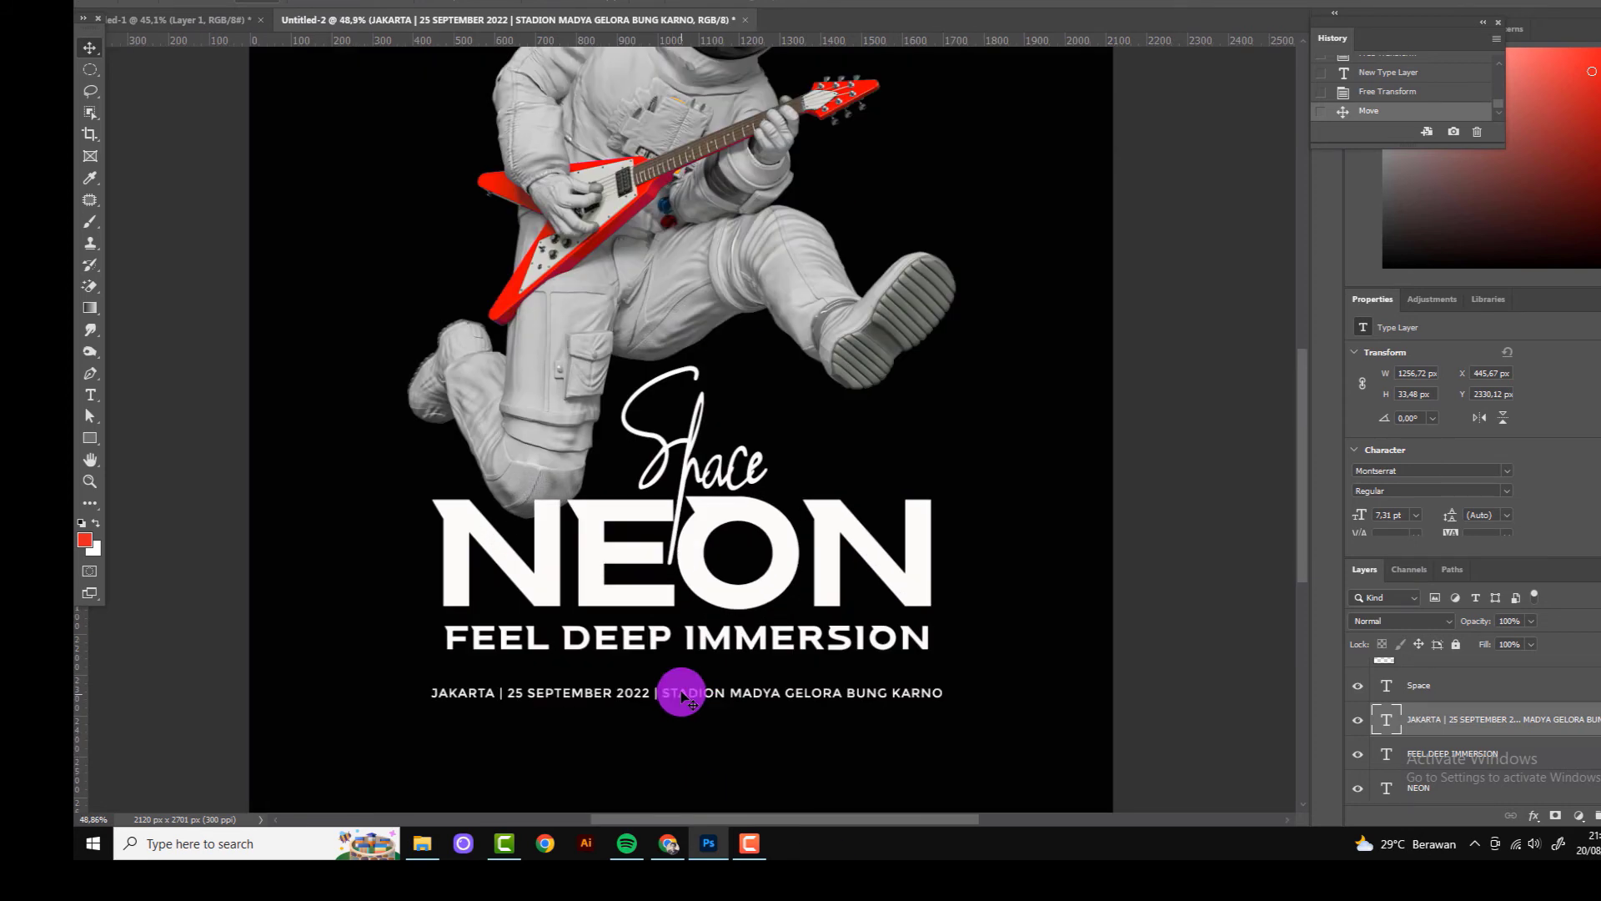
{"action": "left_click_drag", "start_coordinate": [681, 696], "coordinate": [686, 742]}
{"action": "key", "text": "t"}
{"action": "left_click_drag", "start_coordinate": [434, 744], "coordinate": [1004, 742]}
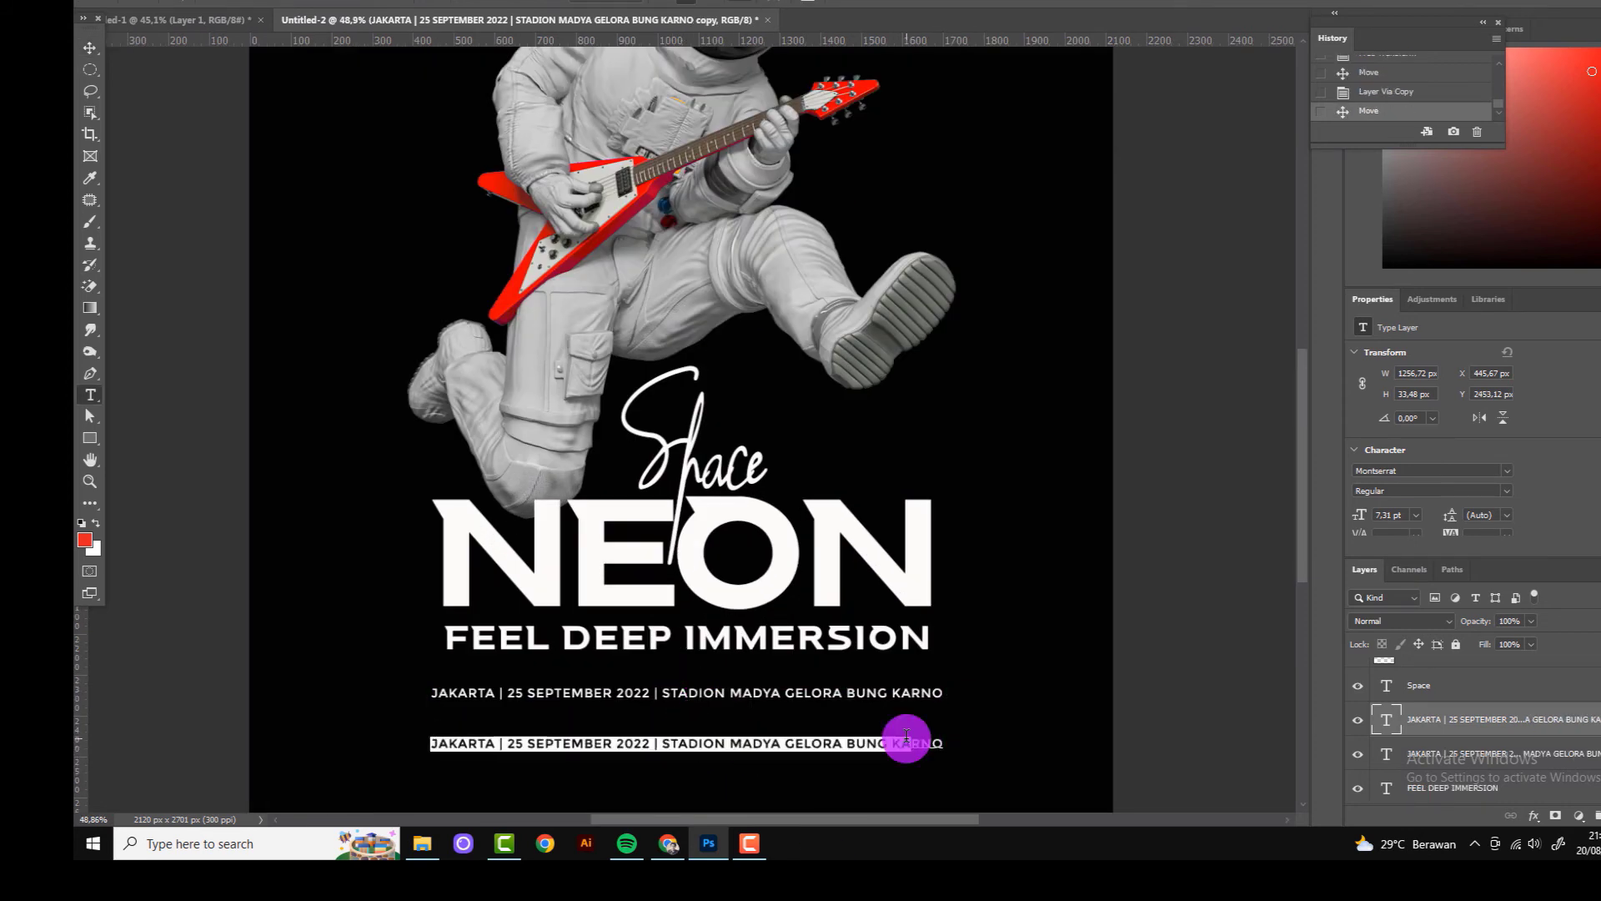
{"action": "type", "text": "MORE INFO AT SPACE NEON.COM"}
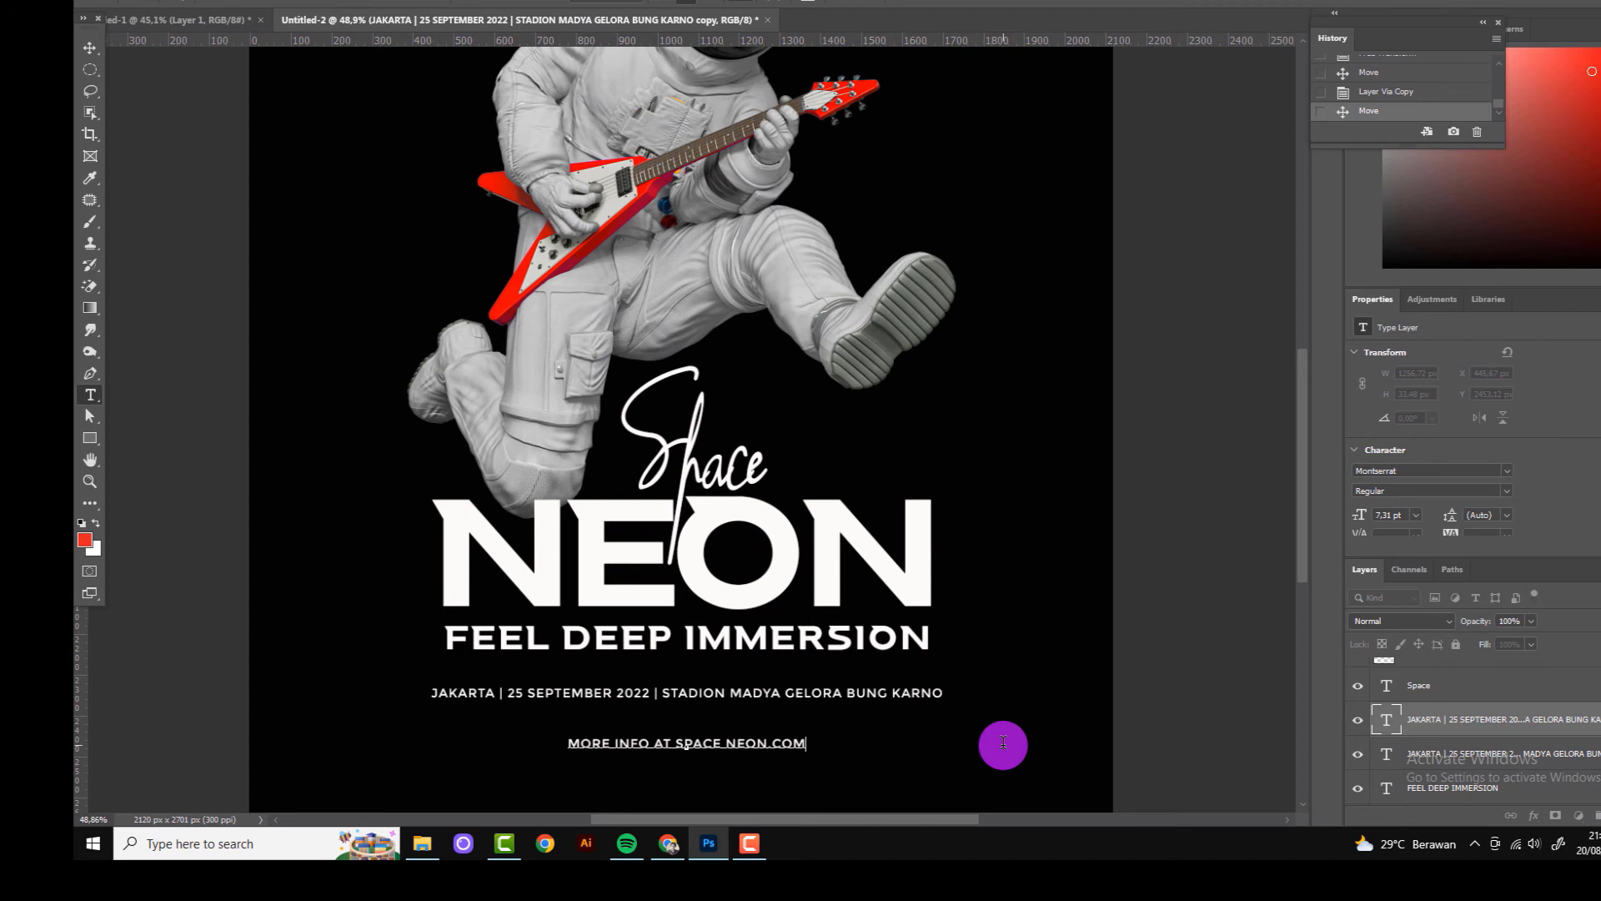
{"action": "left_click", "coordinate": [89, 47]}
Step: Scroll around the poster to check the new info line
{"action": "scroll", "coordinate": [780, 690], "scroll_direction": "down", "scroll_amount": 2}
{"action": "scroll", "coordinate": [780, 744], "scroll_direction": "up", "scroll_amount": 1}
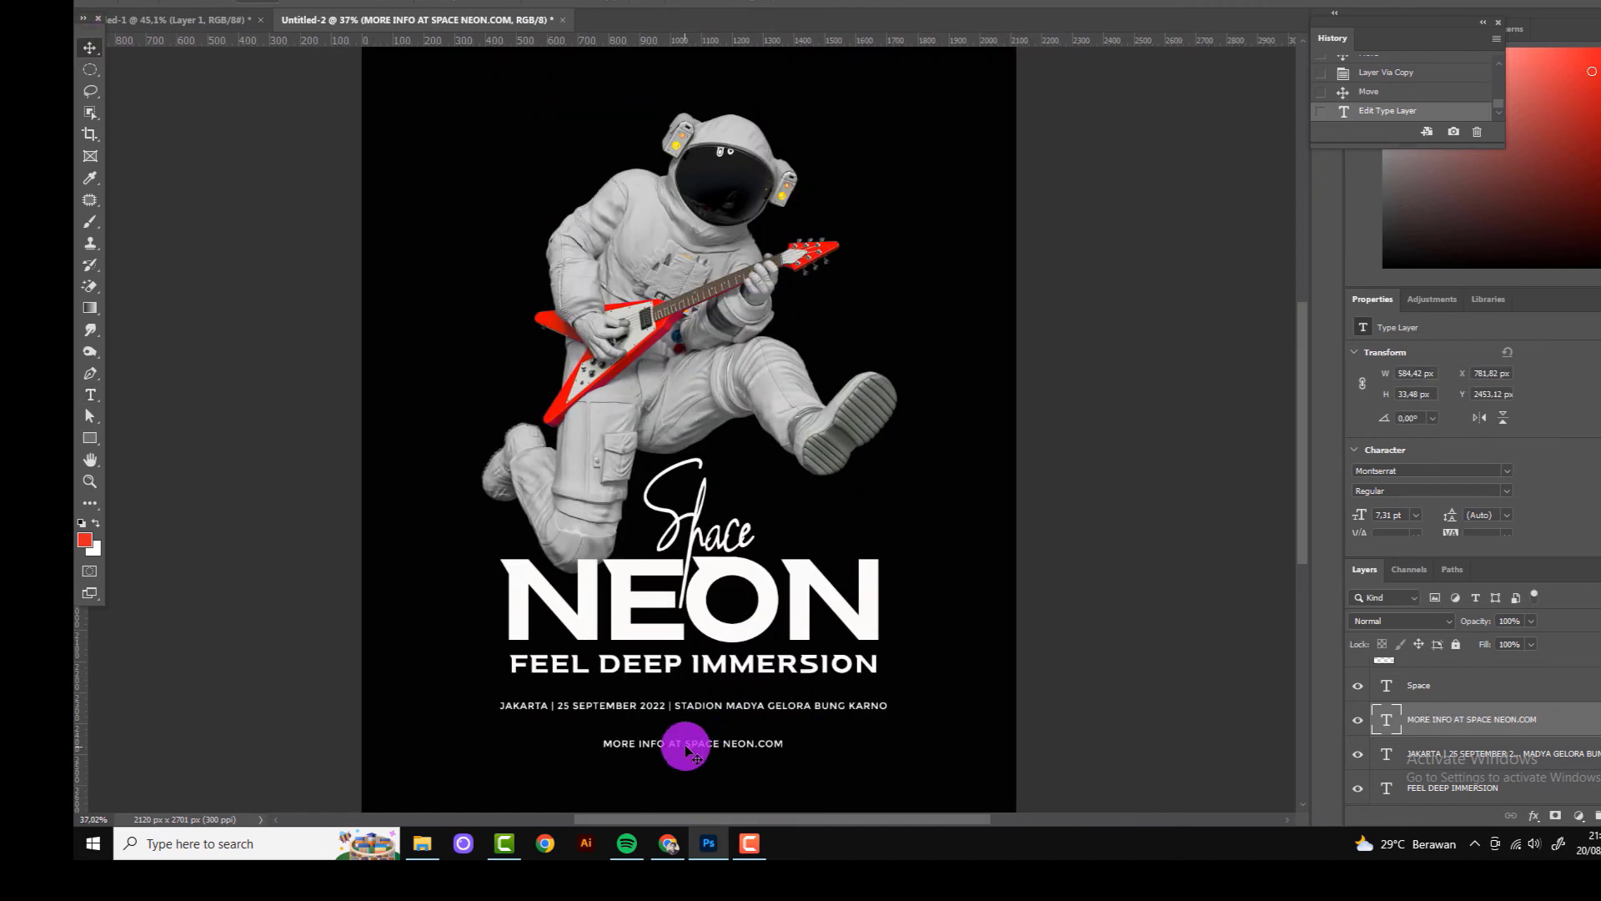
{"action": "scroll", "coordinate": [858, 726], "scroll_direction": "down", "scroll_amount": 2}
{"action": "scroll", "coordinate": [859, 687], "scroll_direction": "up", "scroll_amount": 1}
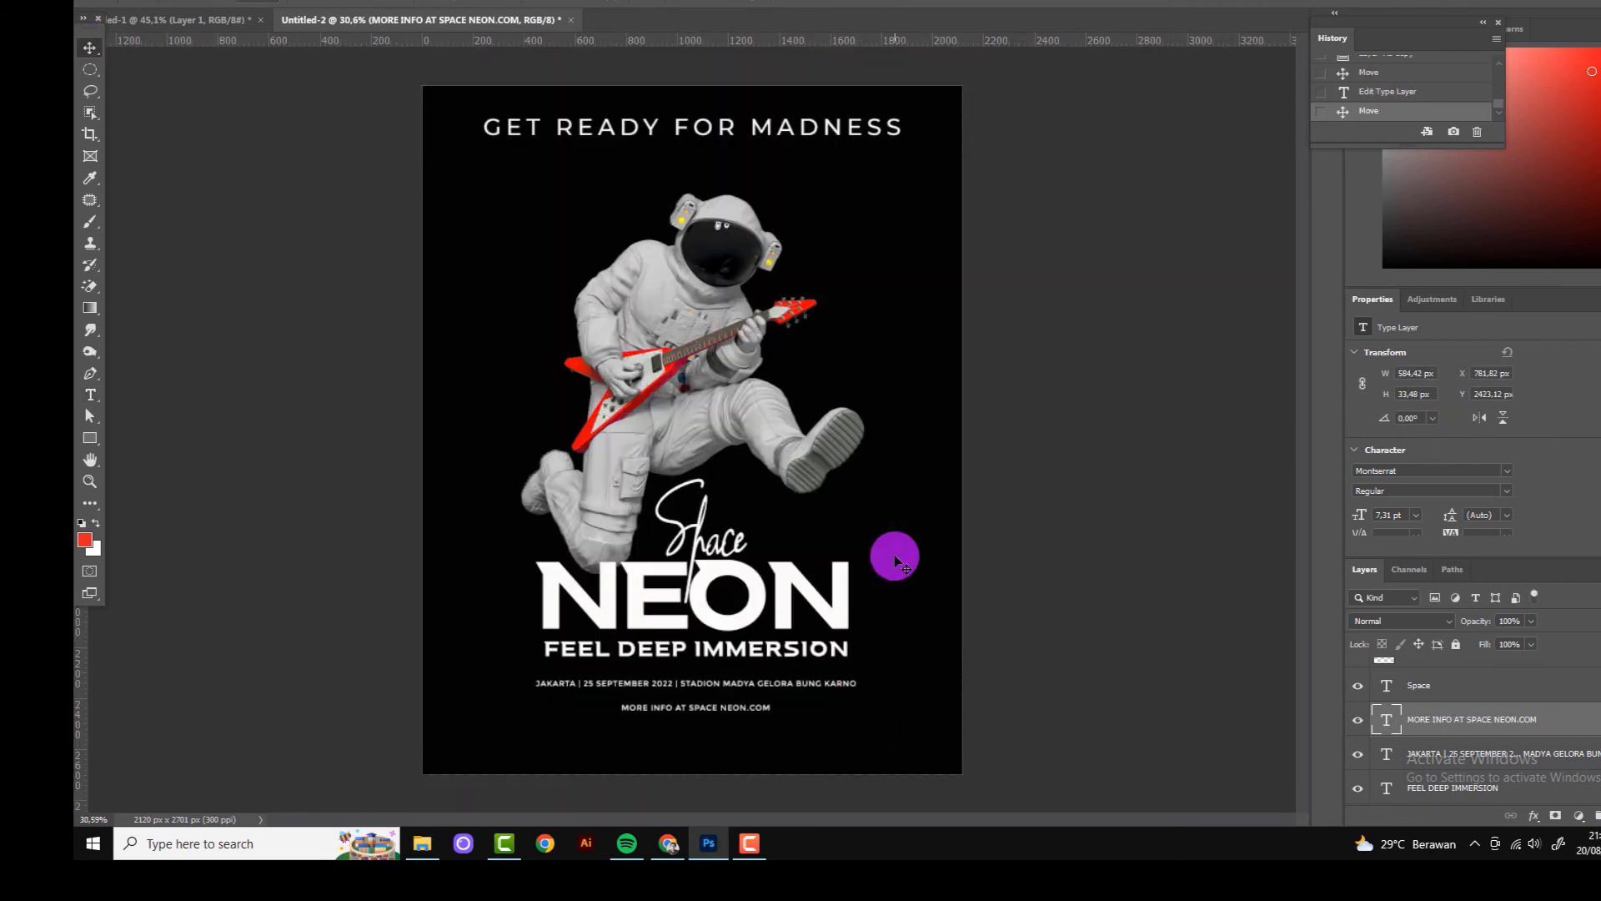
{"action": "scroll", "coordinate": [669, 544], "scroll_direction": "down", "scroll_amount": 2}
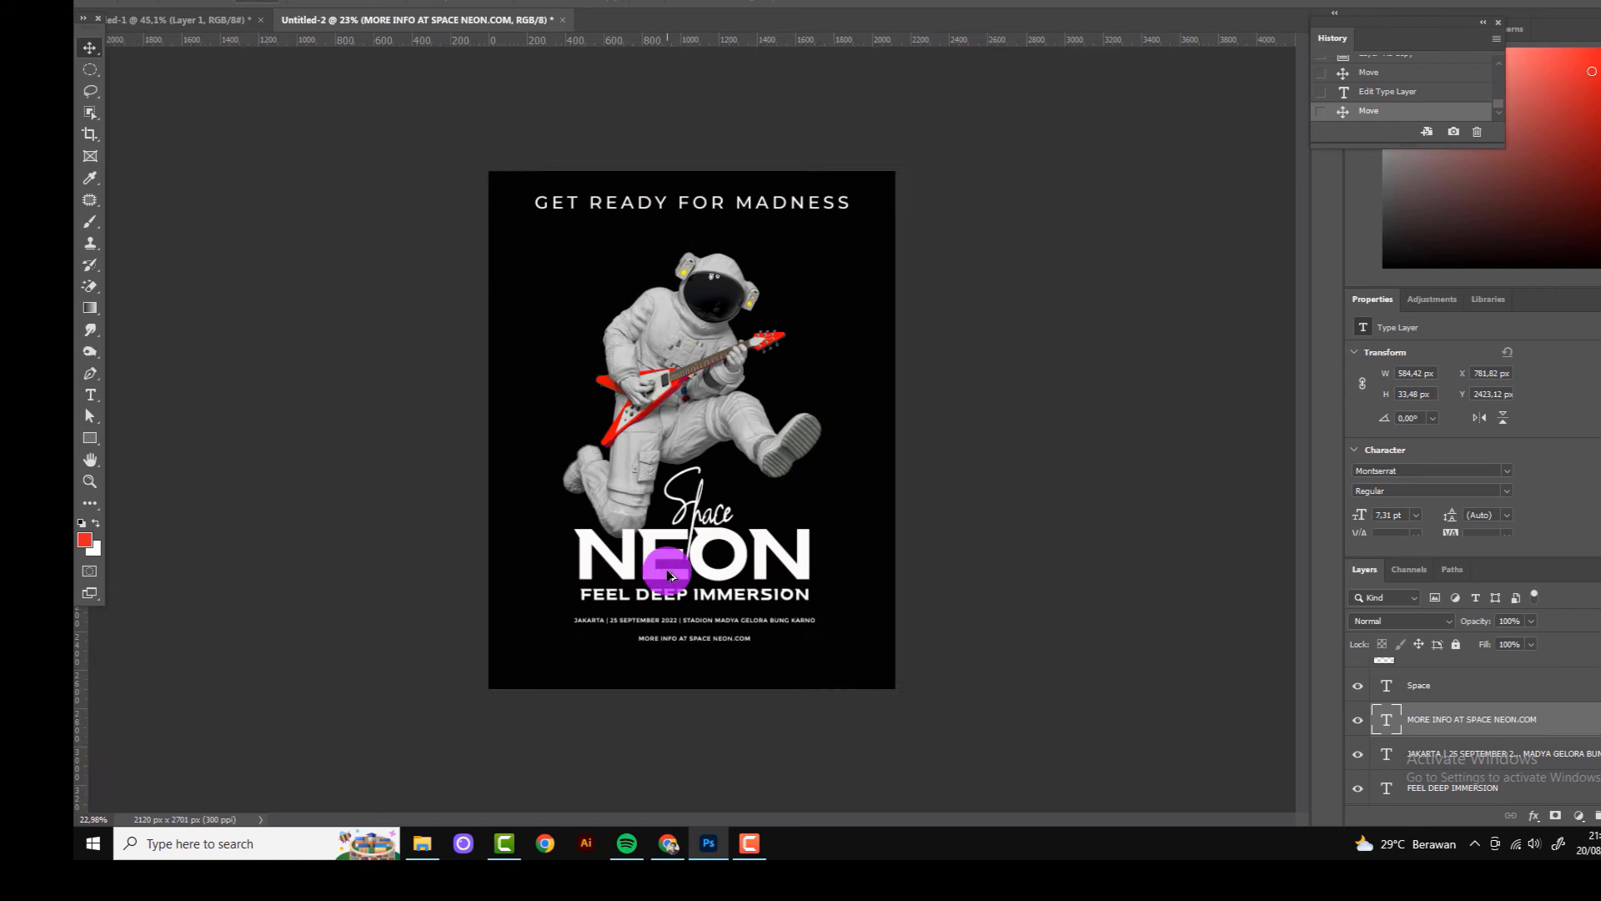
{"action": "scroll", "coordinate": [669, 634], "scroll_direction": "up", "scroll_amount": 1}
{"action": "scroll", "coordinate": [635, 532], "scroll_direction": "up", "scroll_amount": 1}
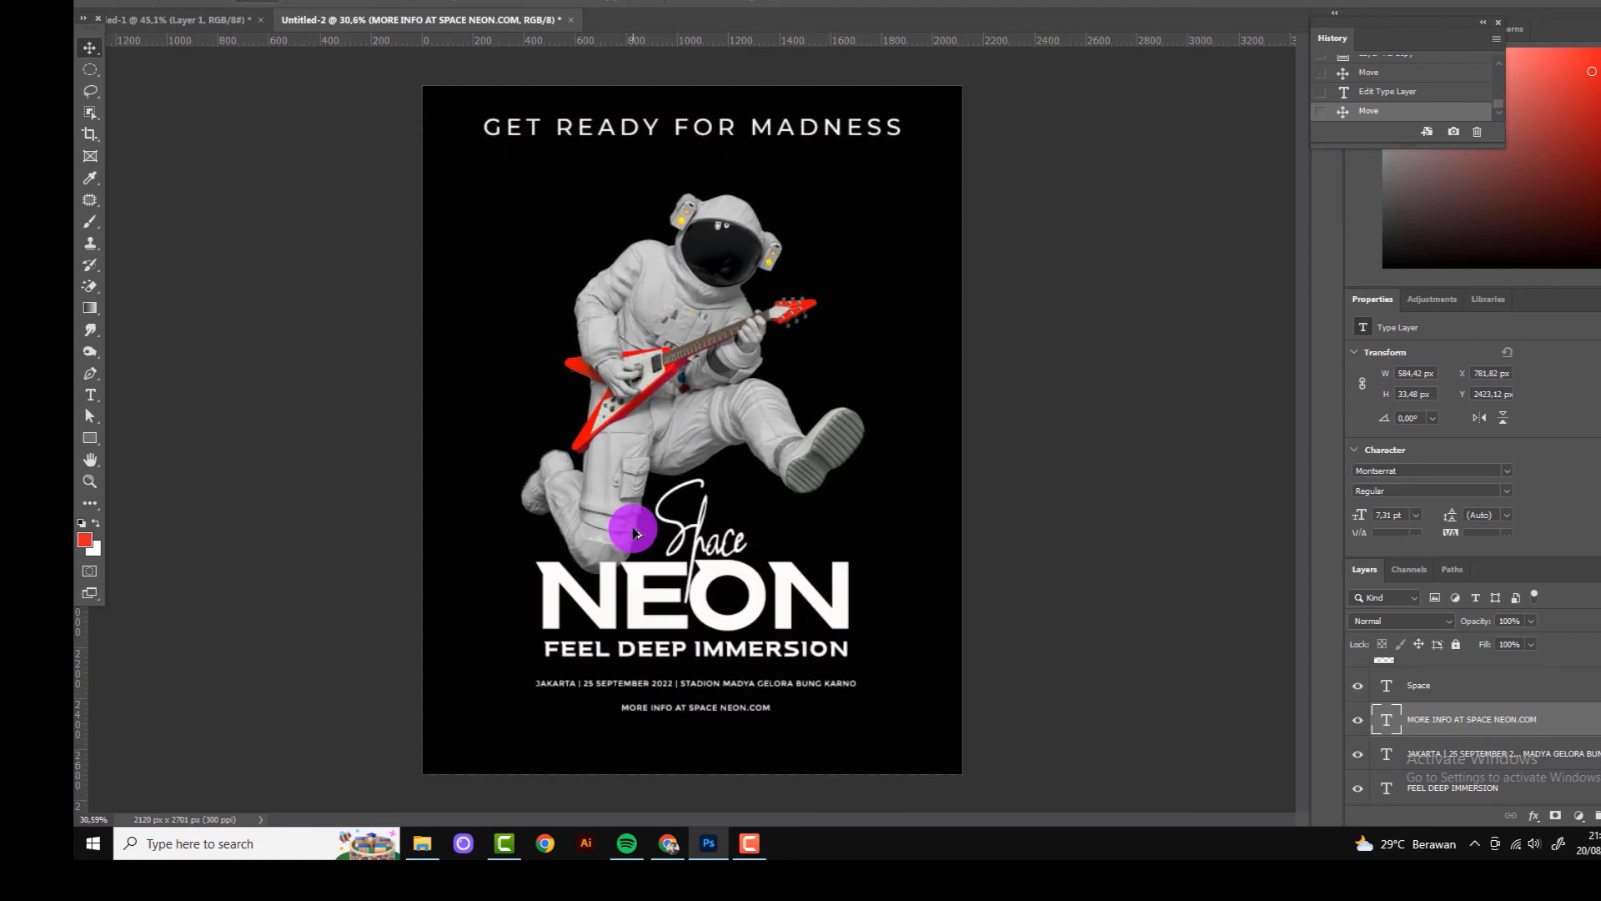
{"action": "scroll", "coordinate": [633, 532], "scroll_direction": "down", "scroll_amount": 2}
{"action": "scroll", "coordinate": [652, 644], "scroll_direction": "up", "scroll_amount": 1}
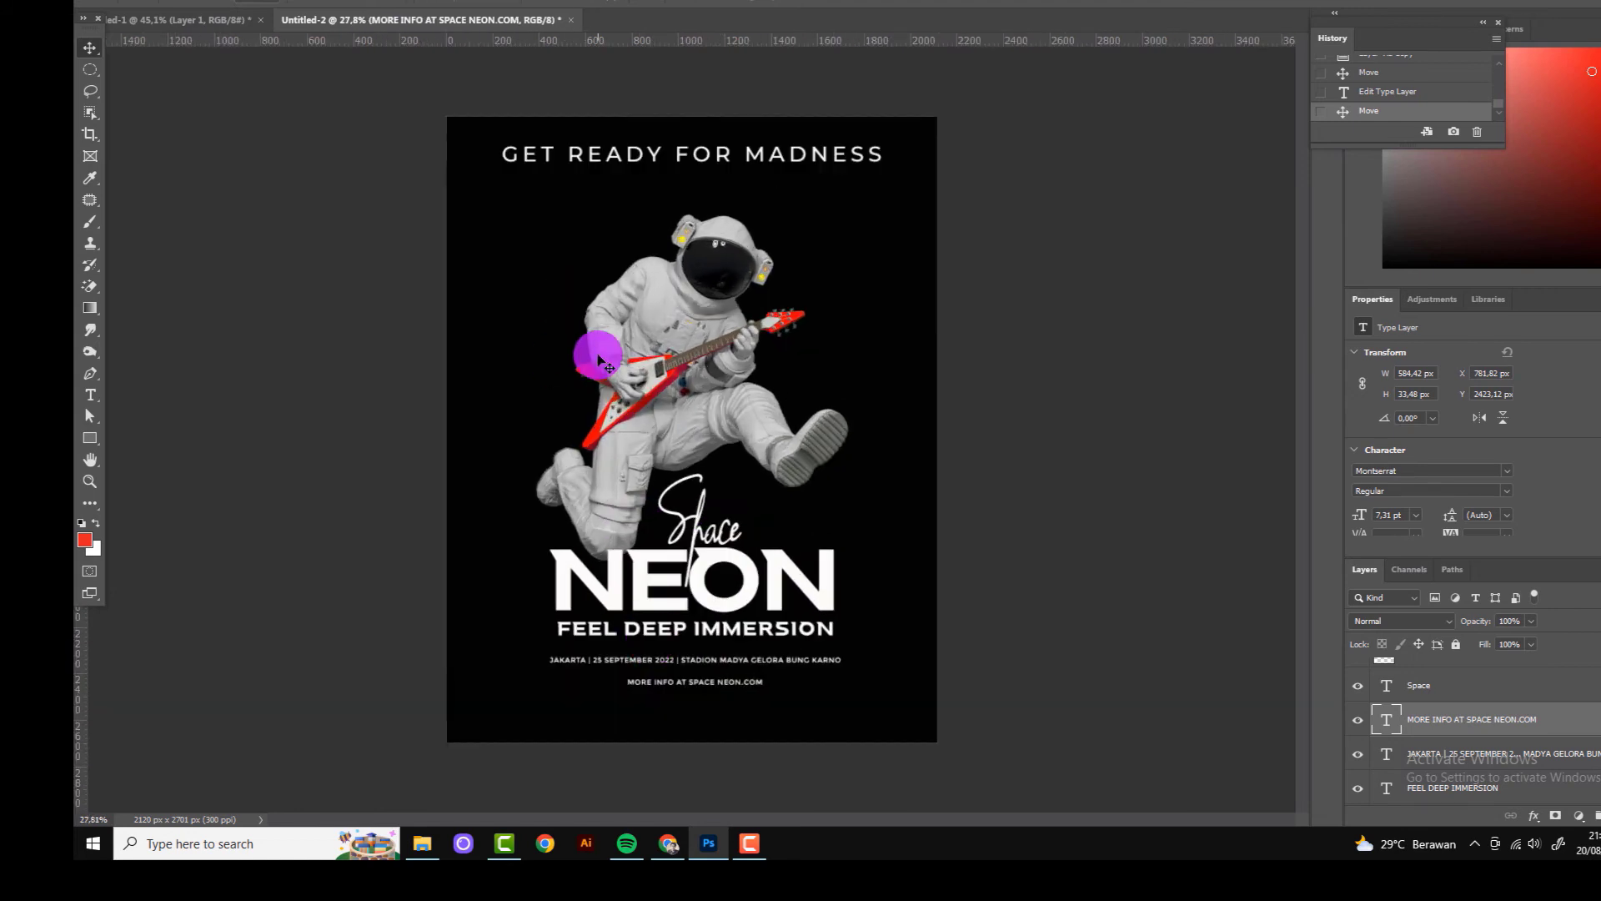
{"action": "scroll", "coordinate": [594, 367], "scroll_direction": "up", "scroll_amount": 2}
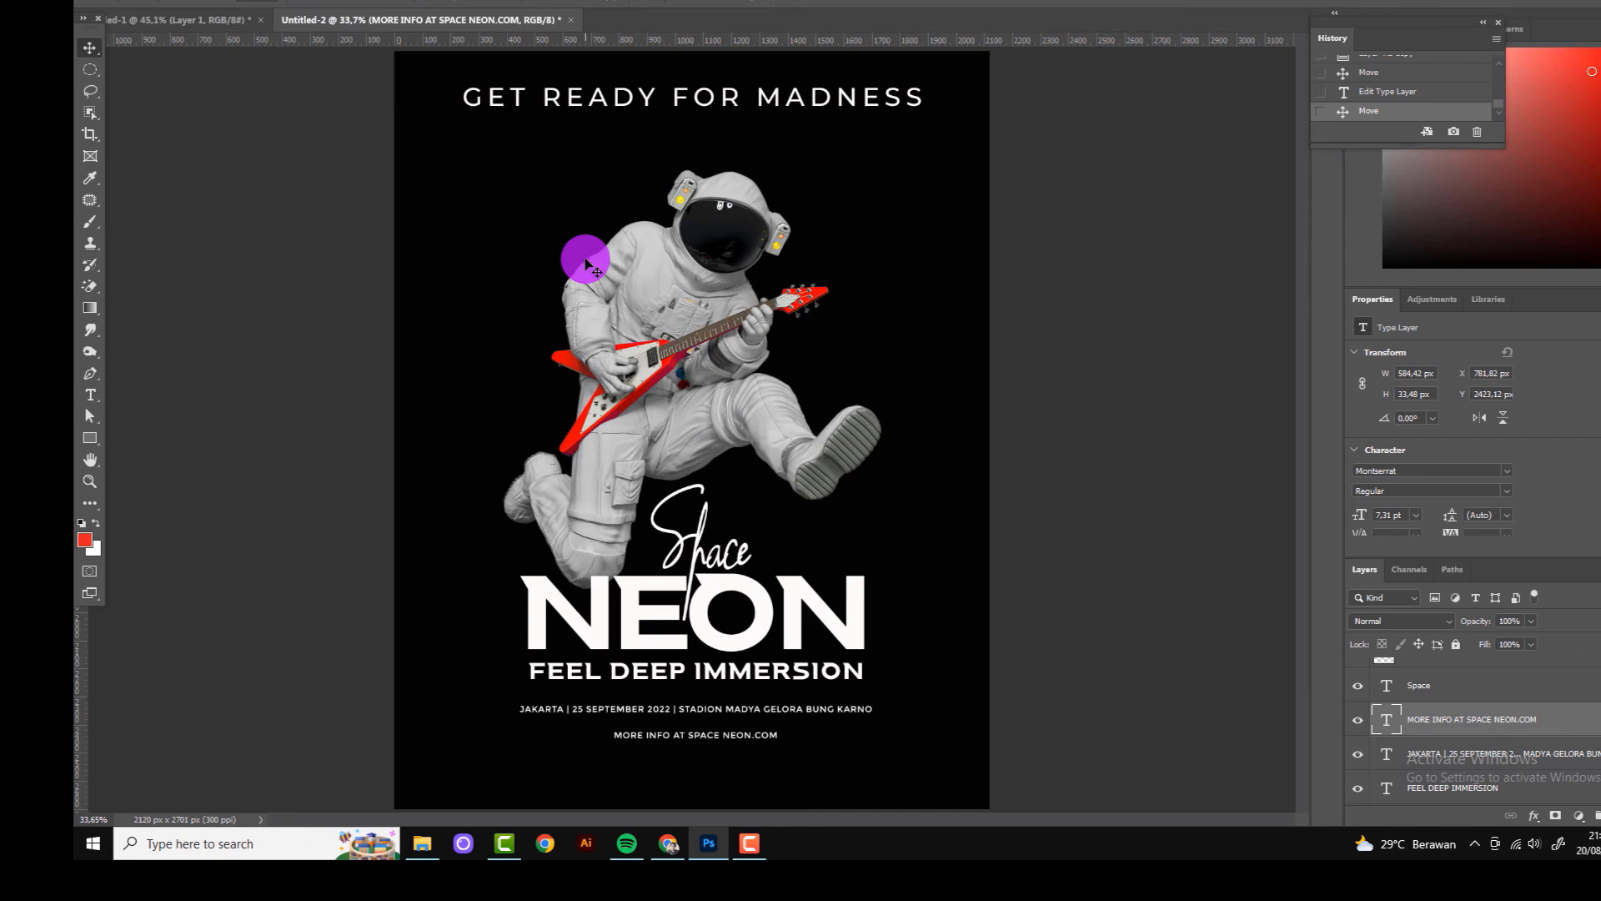
{"action": "left_click", "coordinate": [90, 395]}
Step: Duplicate the NEON title and move the copy up over the astronaut
{"action": "double_click", "coordinate": [552, 590]}
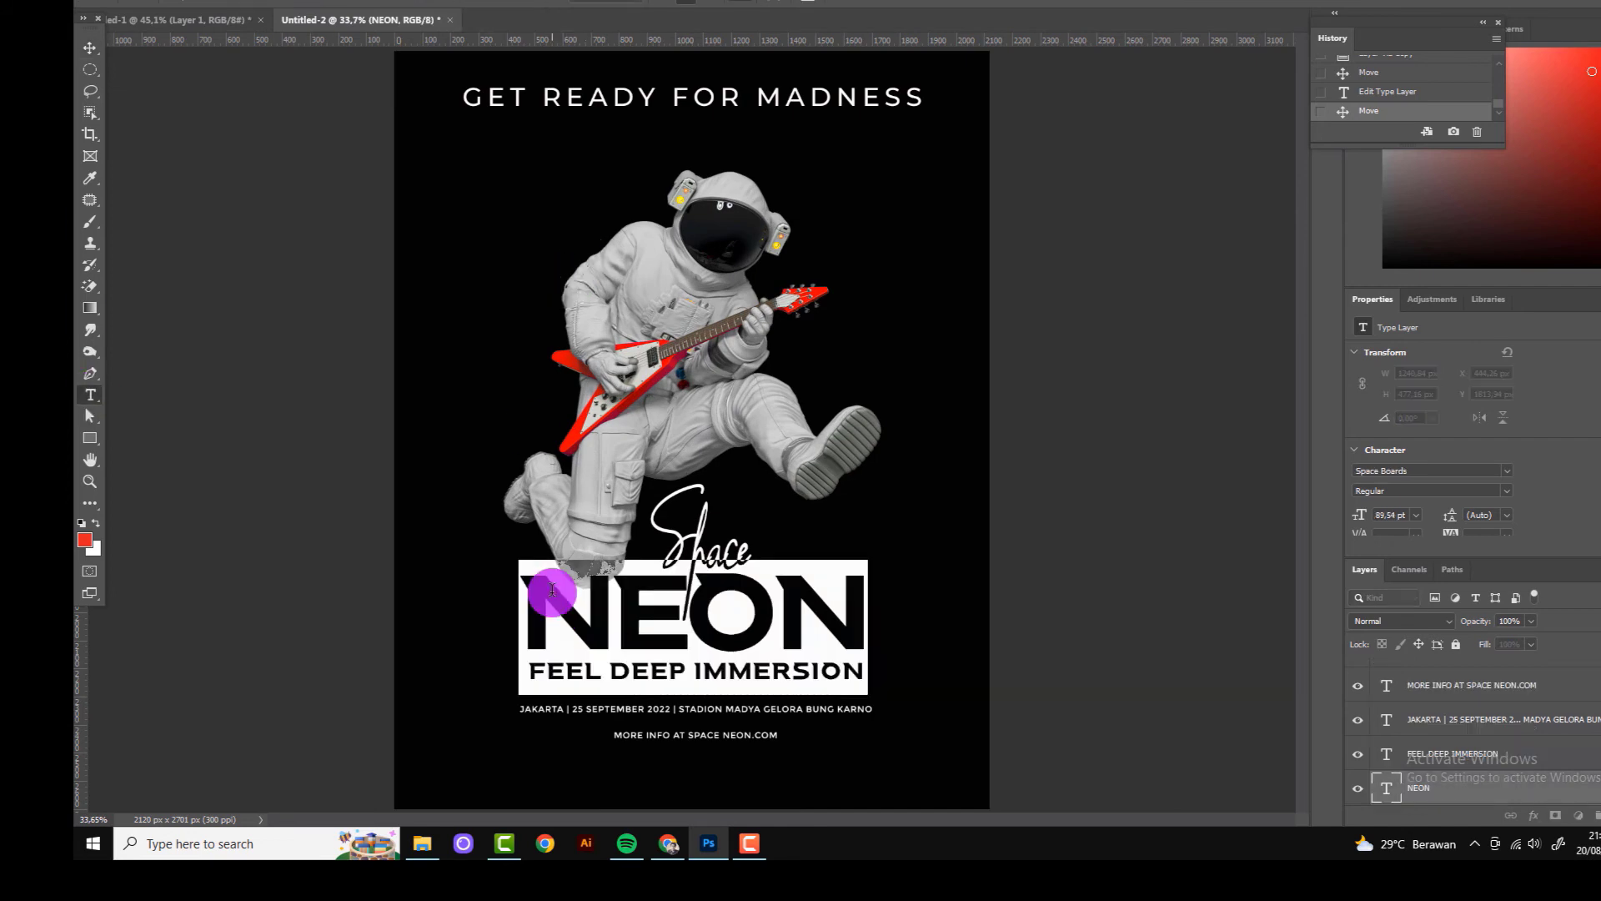
{"action": "key", "text": "ctrl+Return"}
{"action": "key", "text": "v"}
{"action": "left_click_drag", "start_coordinate": [511, 554], "coordinate": [534, 618]}
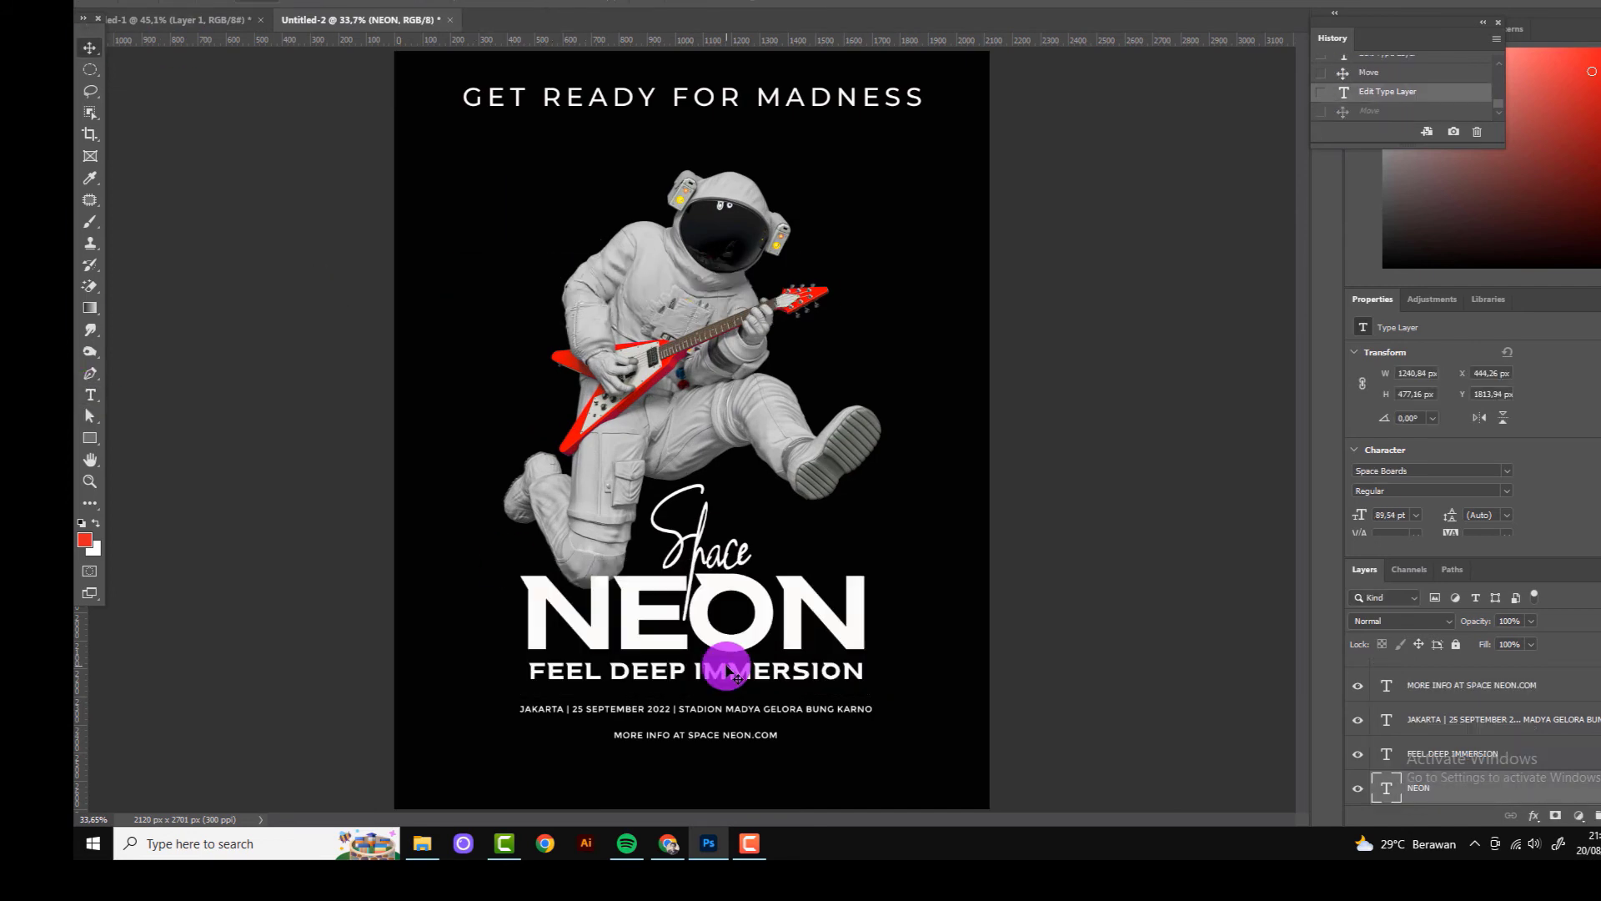
{"action": "key", "text": "ctrl+j"}
{"action": "left_click_drag", "start_coordinate": [708, 638], "coordinate": [629, 256]}
Step: Retype the copy as 25, shrink it and place it left of the helmet
{"action": "key", "text": "t"}
{"action": "double_click", "coordinate": [450, 224]}
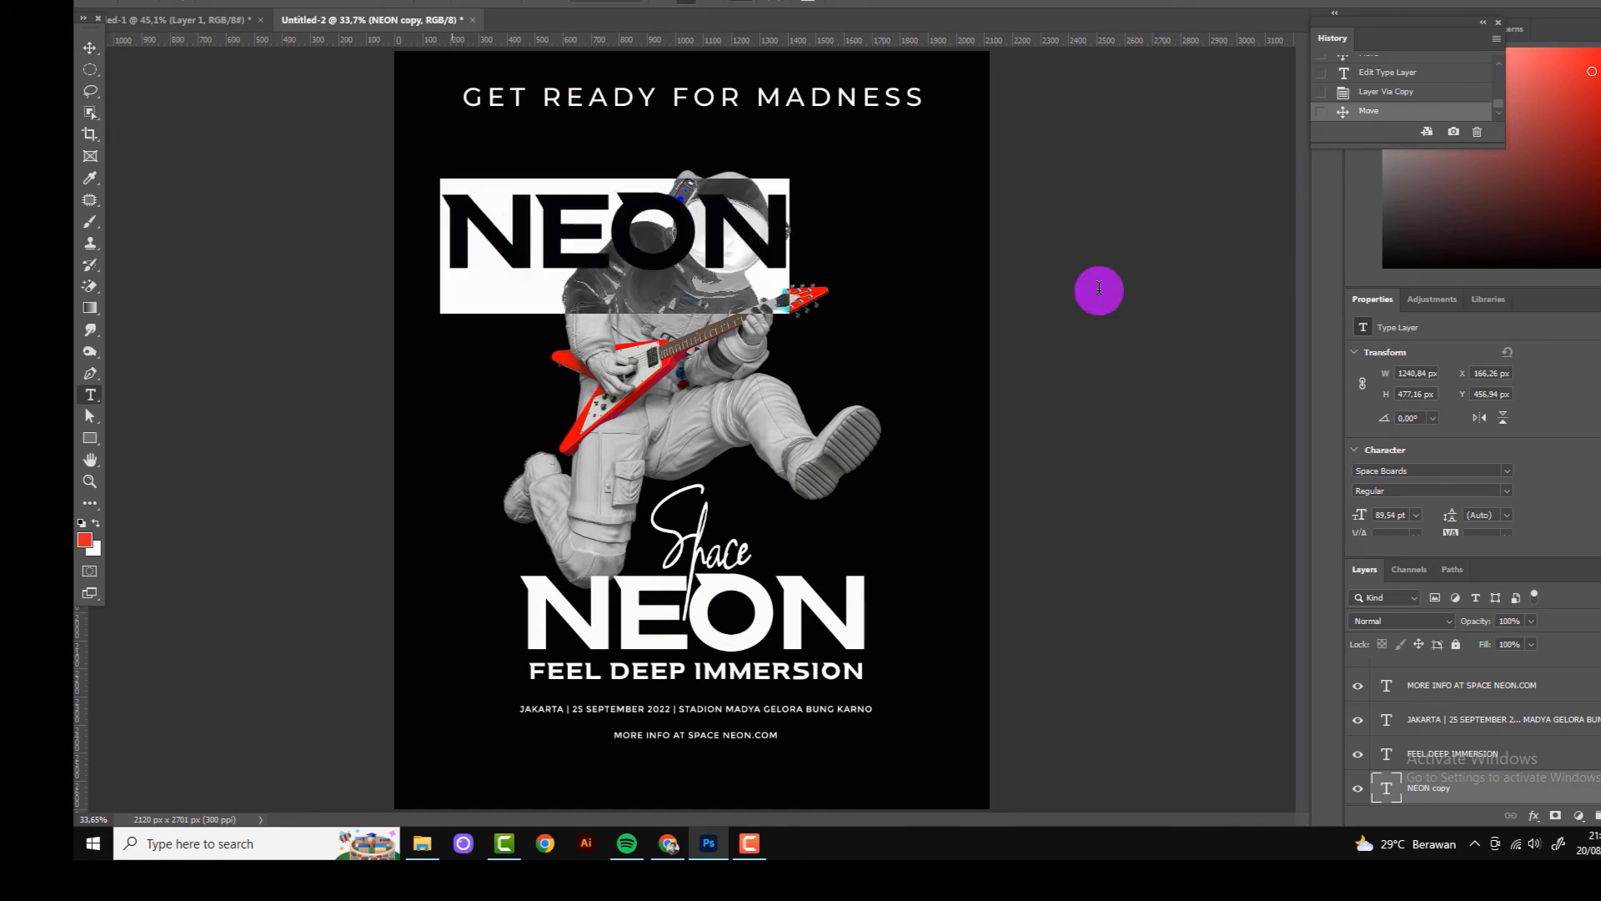
{"action": "type", "text": "25"}
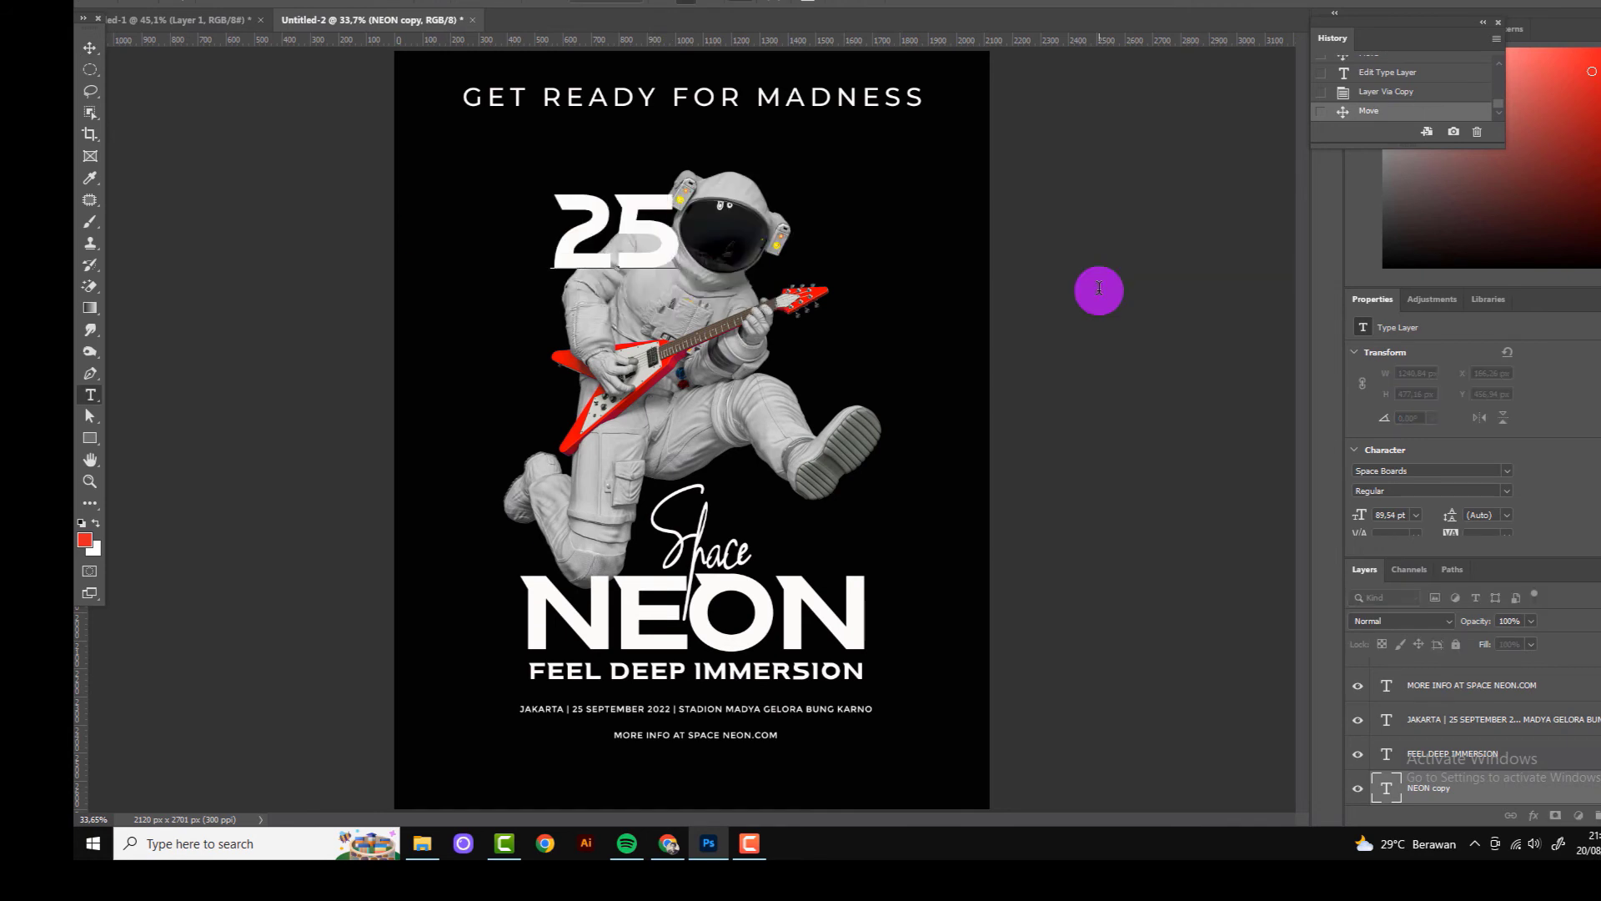
{"action": "left_click", "coordinate": [91, 48]}
{"action": "left_click_drag", "start_coordinate": [573, 243], "coordinate": [482, 246]}
{"action": "left_click_drag", "start_coordinate": [571, 196], "coordinate": [500, 243]}
{"action": "left_click", "coordinate": [899, 8]}
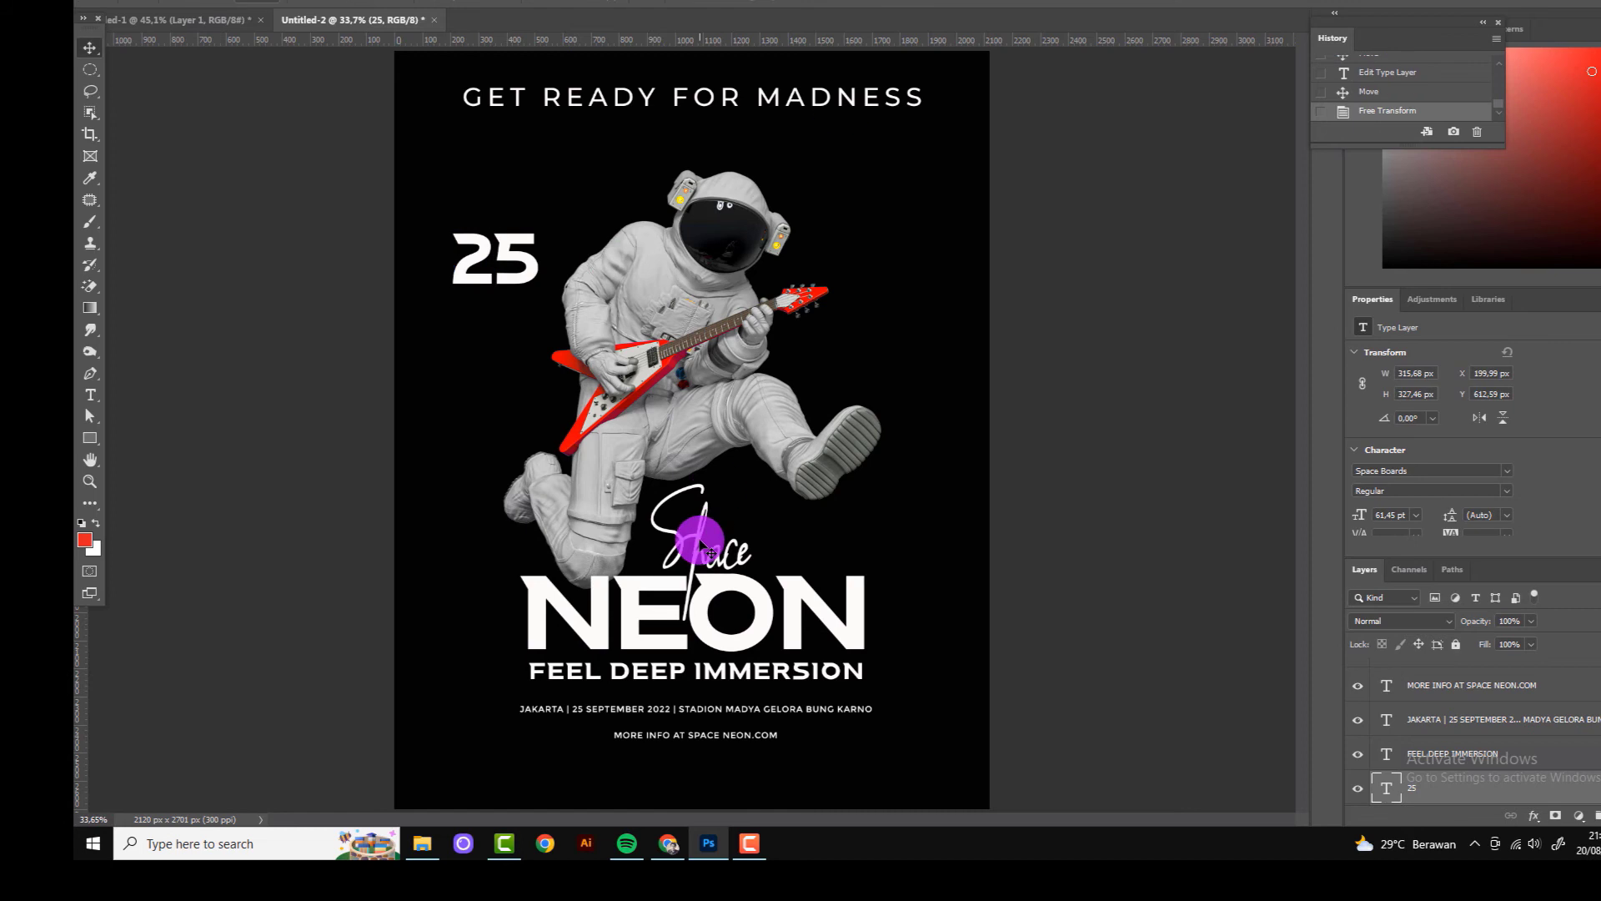
Step: Duplicate the Space script as September!, scaled down and overlapping the 25
{"action": "left_click", "coordinate": [701, 547]}
{"action": "key", "text": "ctrl+j"}
{"action": "left_click_drag", "start_coordinate": [700, 546], "coordinate": [508, 350]}
{"action": "scroll", "coordinate": [509, 350], "scroll_direction": "up", "scroll_amount": 2}
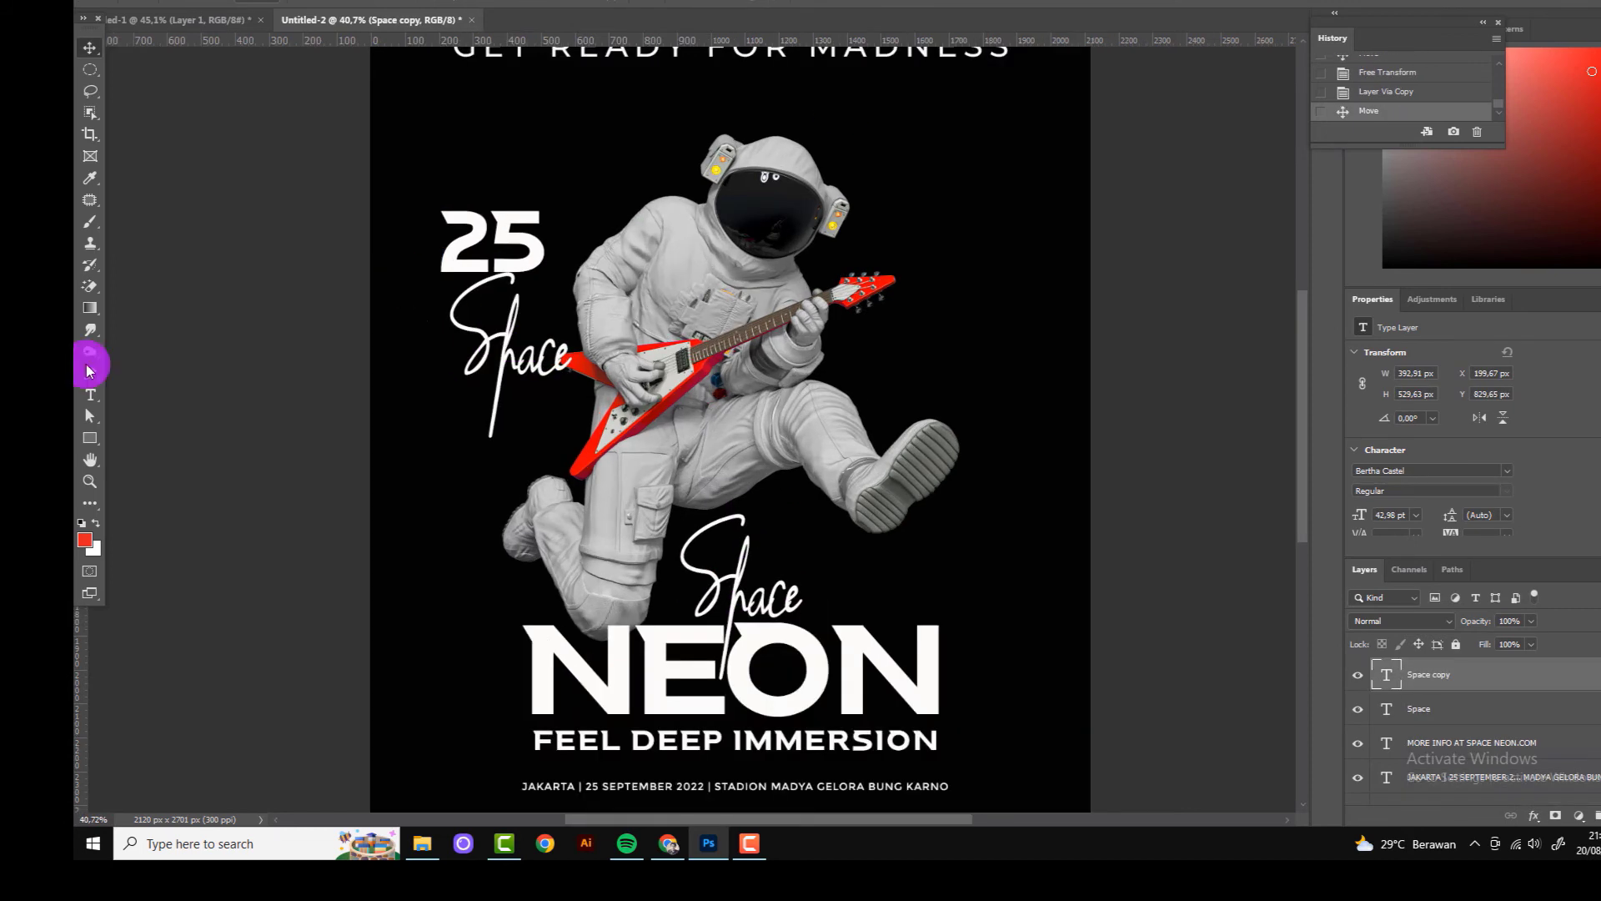
{"action": "left_click", "coordinate": [90, 395]}
{"action": "double_click", "coordinate": [447, 315]}
{"action": "type", "text": "S"}
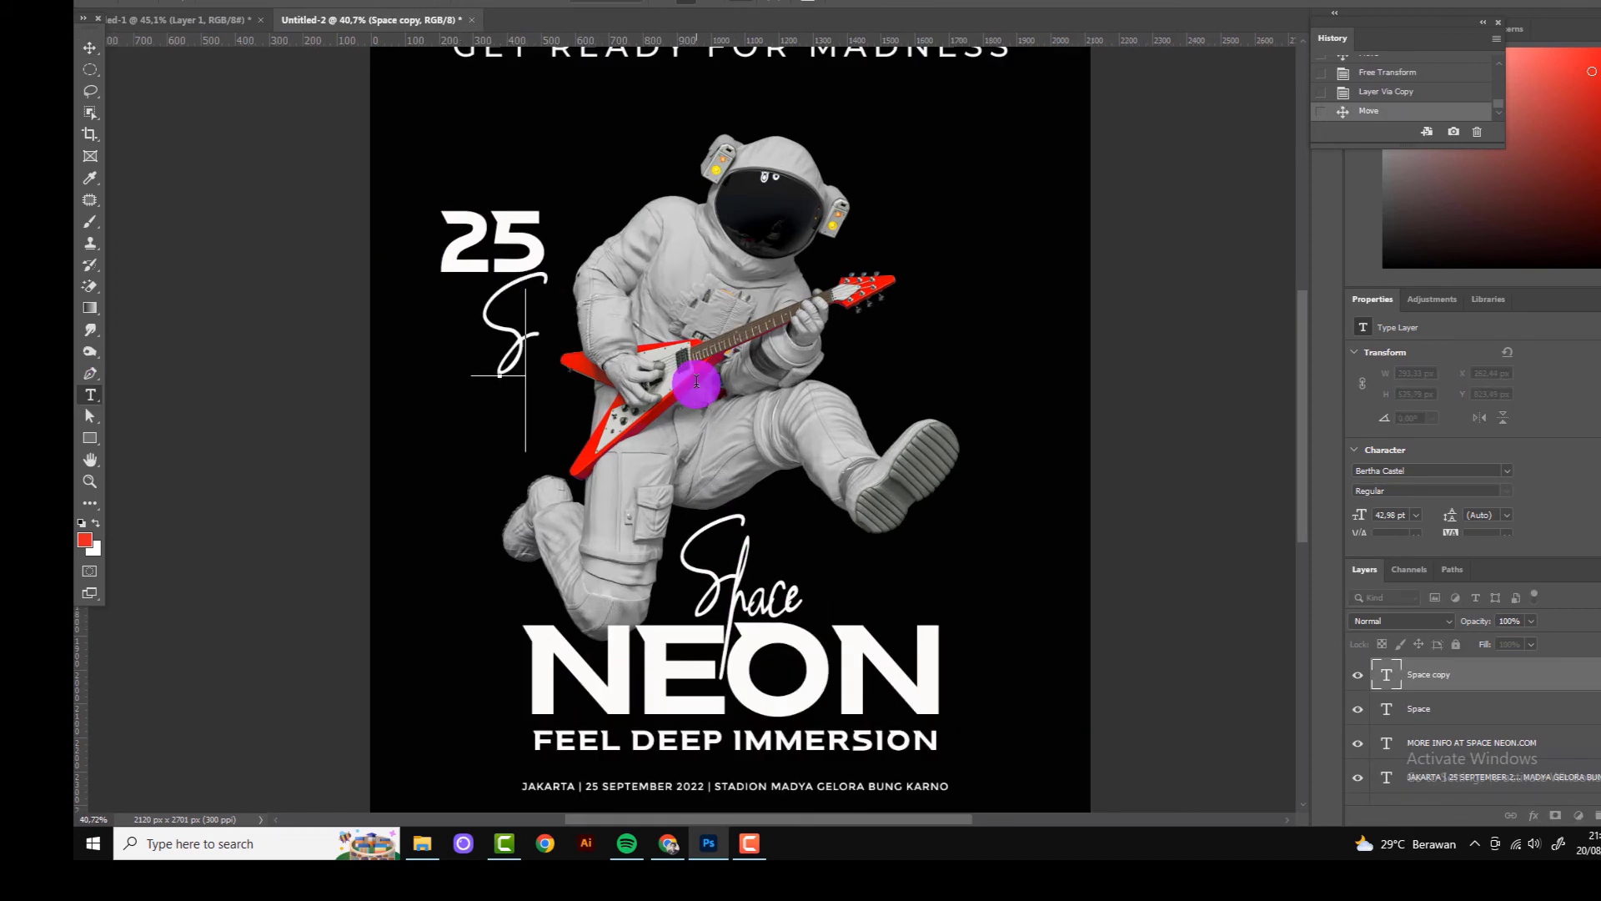
{"action": "type", "text": "eptember"}
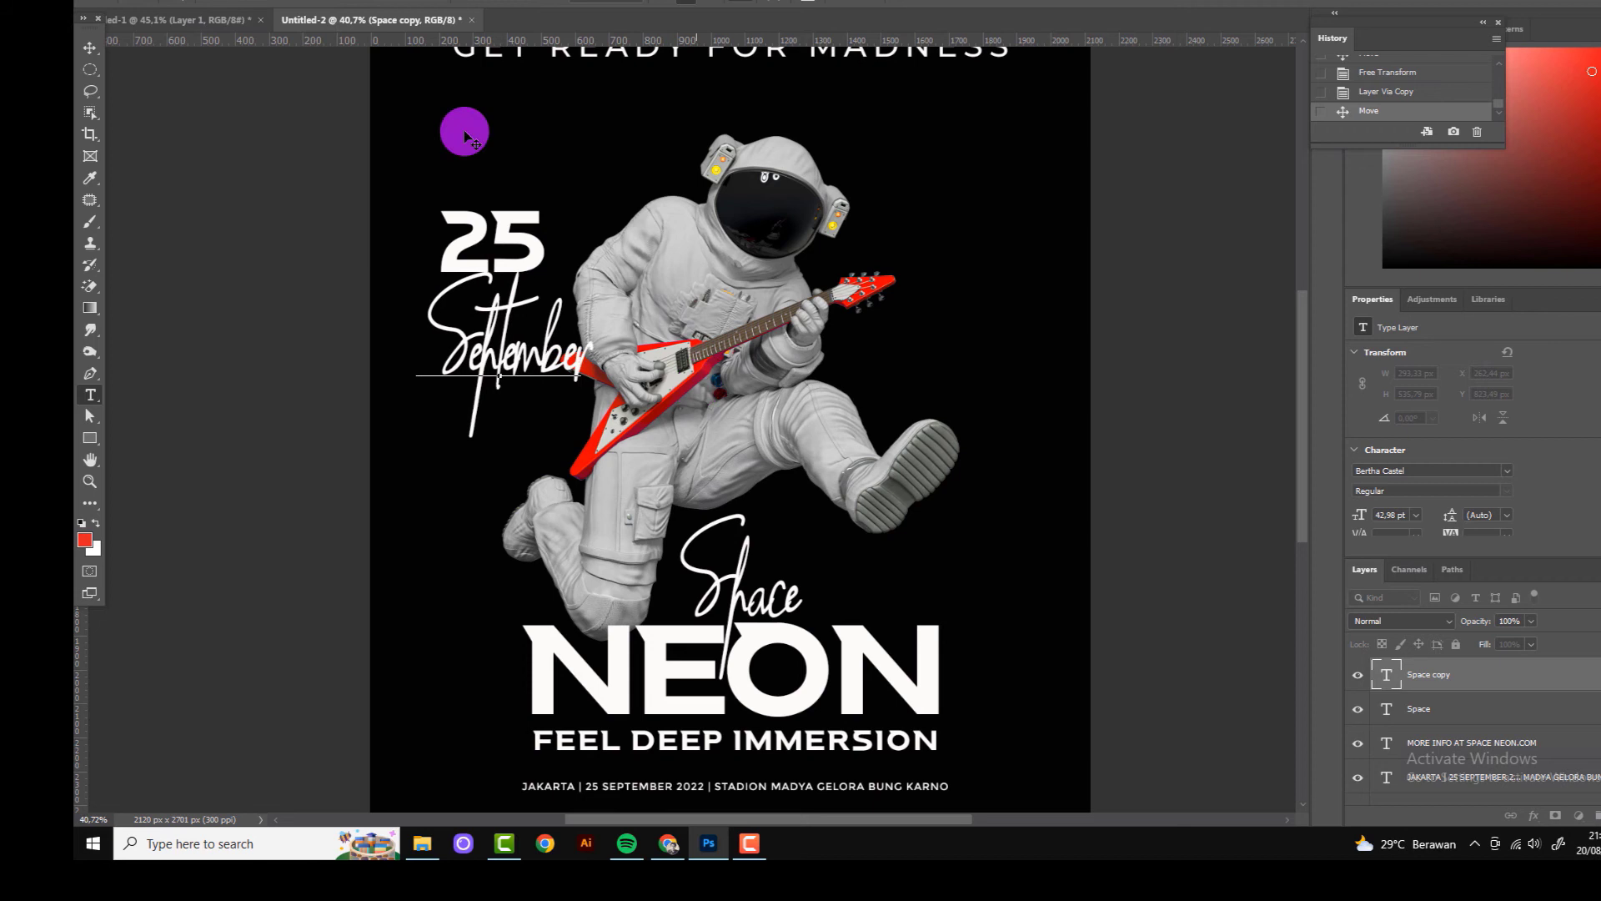
{"action": "left_click", "coordinate": [90, 50]}
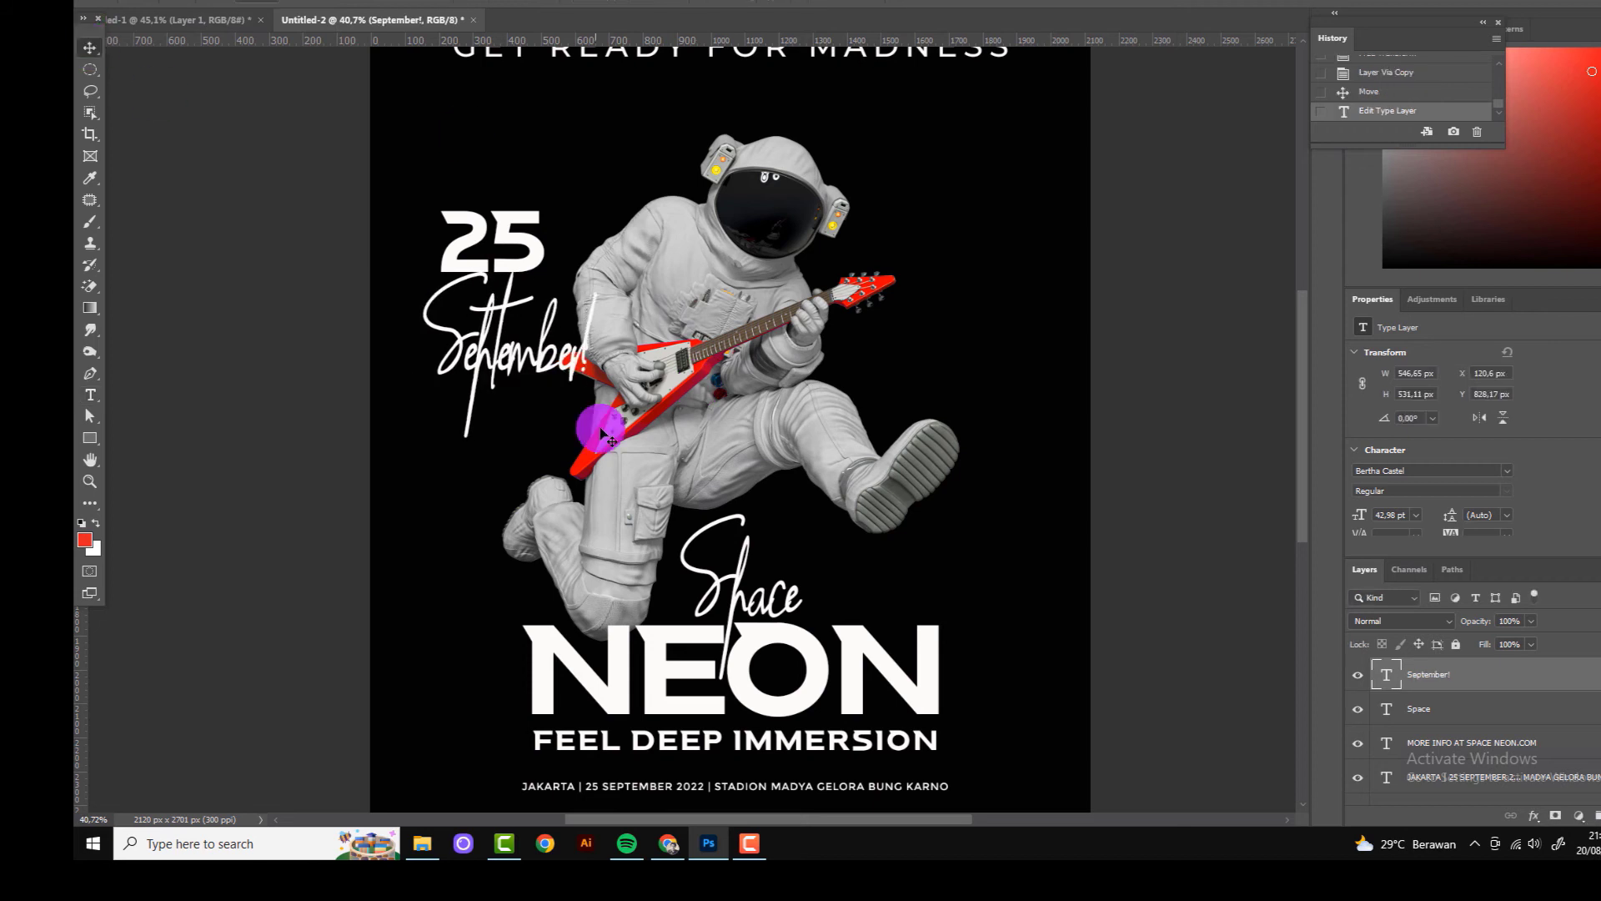
{"action": "mouse_move", "coordinate": [592, 443]}
{"action": "left_mouse_down"}
{"action": "mouse_move", "coordinate": [516, 372]}
{"action": "mouse_move", "coordinate": [583, 197]}
{"action": "mouse_move", "coordinate": [609, 243]}
{"action": "left_mouse_up"}
{"action": "key", "text": "Return"}
{"action": "scroll", "coordinate": [974, 250], "scroll_direction": "down", "scroll_amount": 2}
Step: Copy September! to the astronaut's left and retype it as Special Guest
{"action": "scroll", "coordinate": [968, 400], "scroll_direction": "down", "scroll_amount": 1}
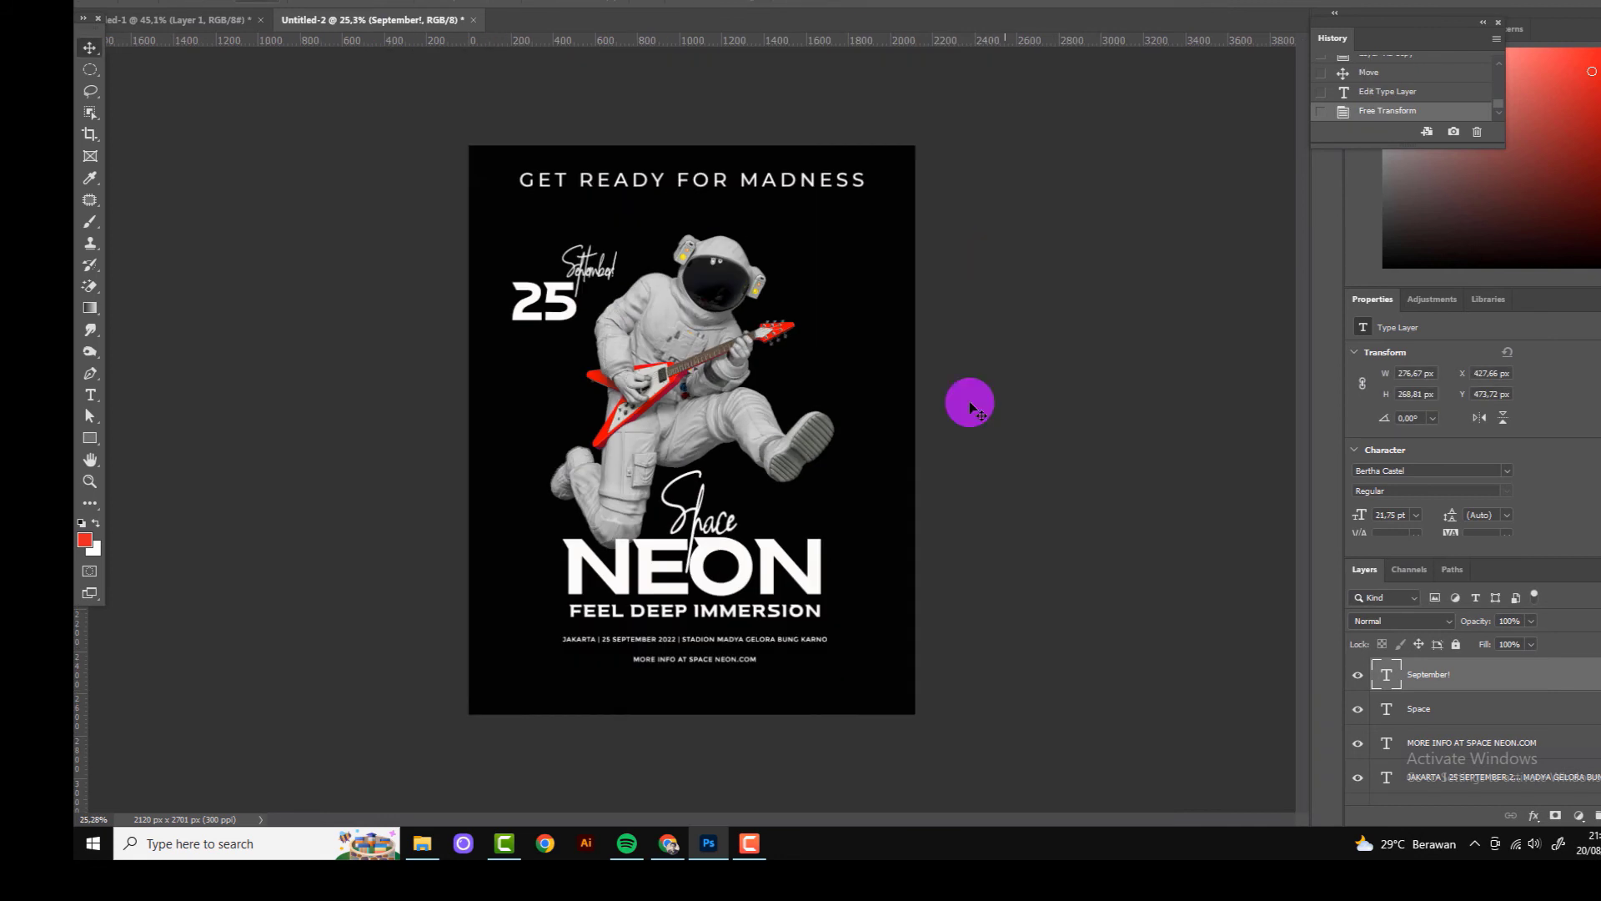
{"action": "scroll", "coordinate": [633, 668], "scroll_direction": "up", "scroll_amount": 1}
{"action": "scroll", "coordinate": [644, 590], "scroll_direction": "up", "scroll_amount": 1}
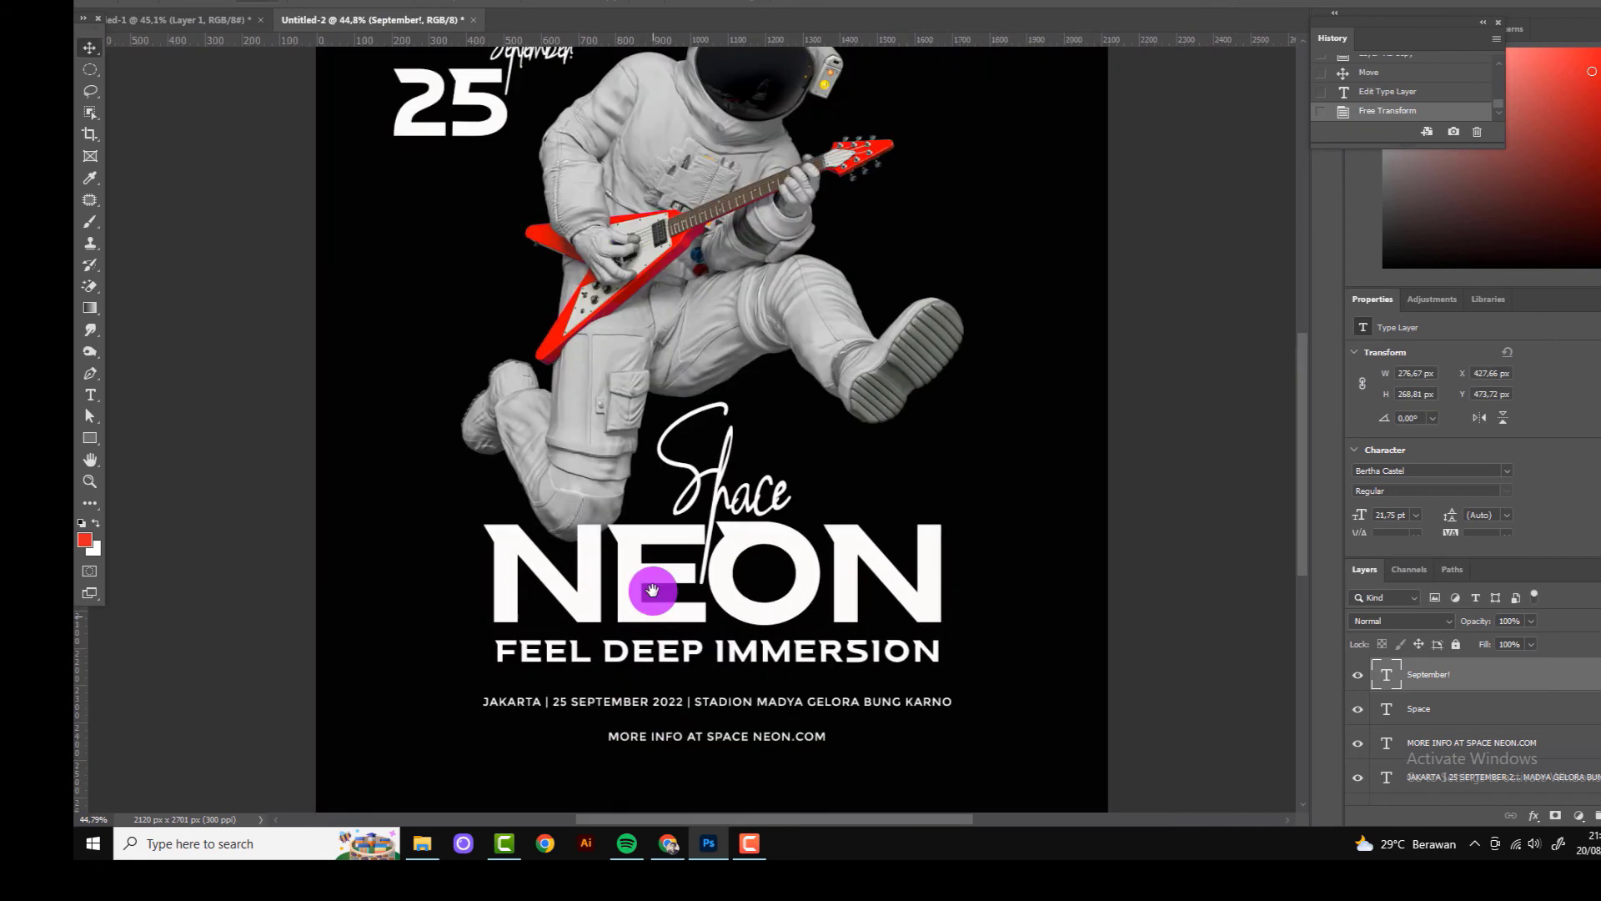
{"action": "scroll", "coordinate": [734, 572], "scroll_direction": "up", "scroll_amount": 1}
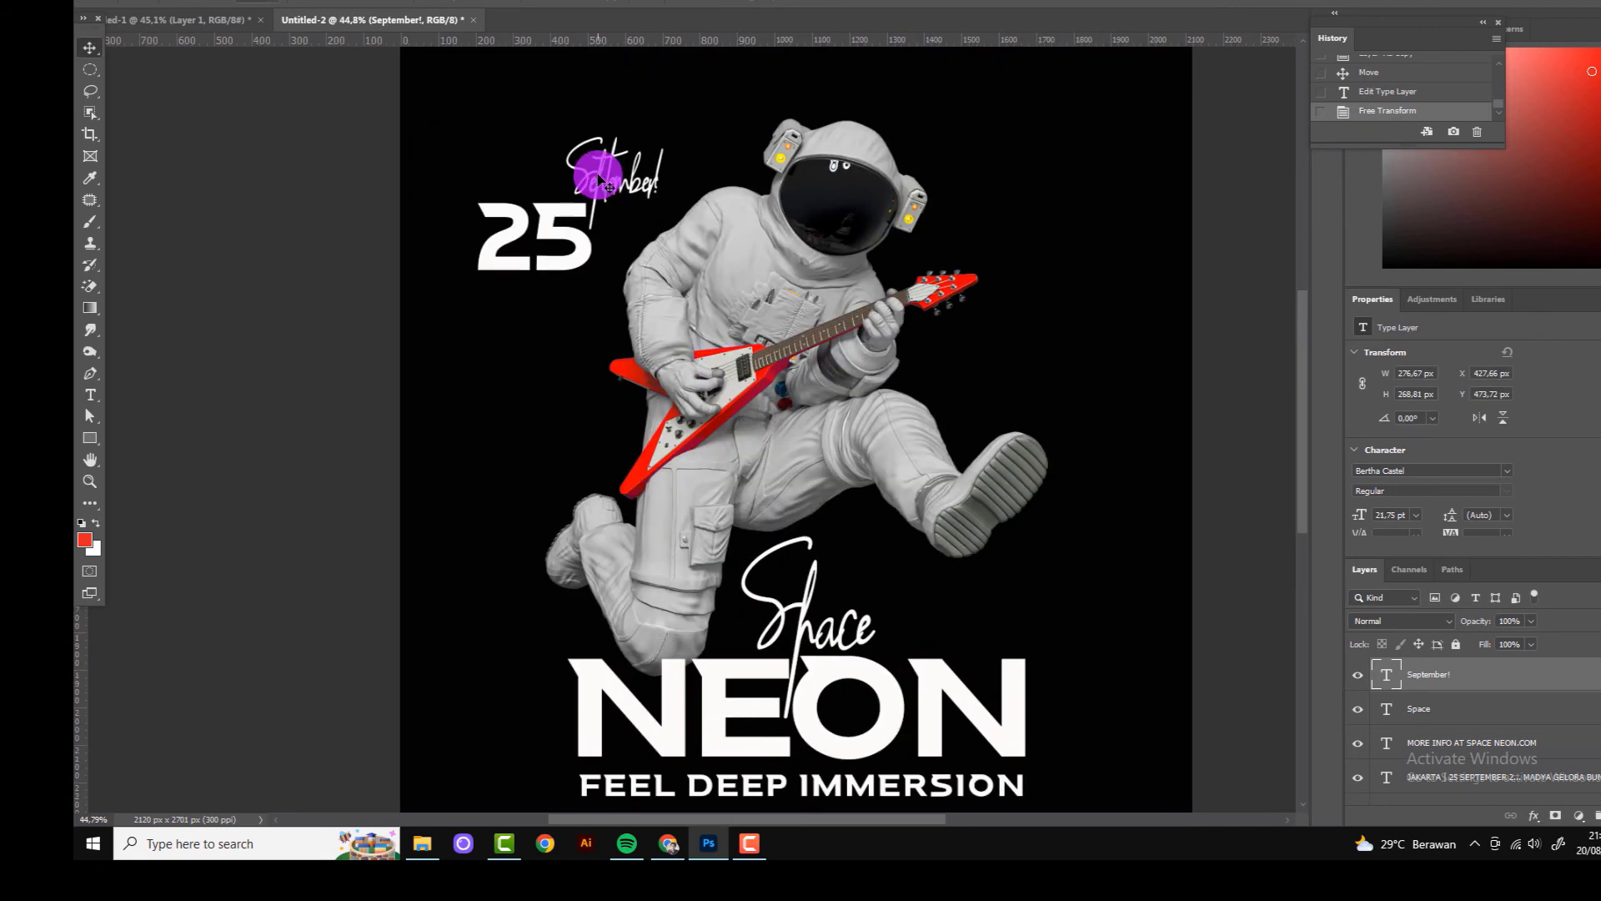
{"action": "key", "text": "ctrl+j"}
{"action": "left_click_drag", "start_coordinate": [599, 179], "coordinate": [503, 460]}
{"action": "type", "text": "tember!"}
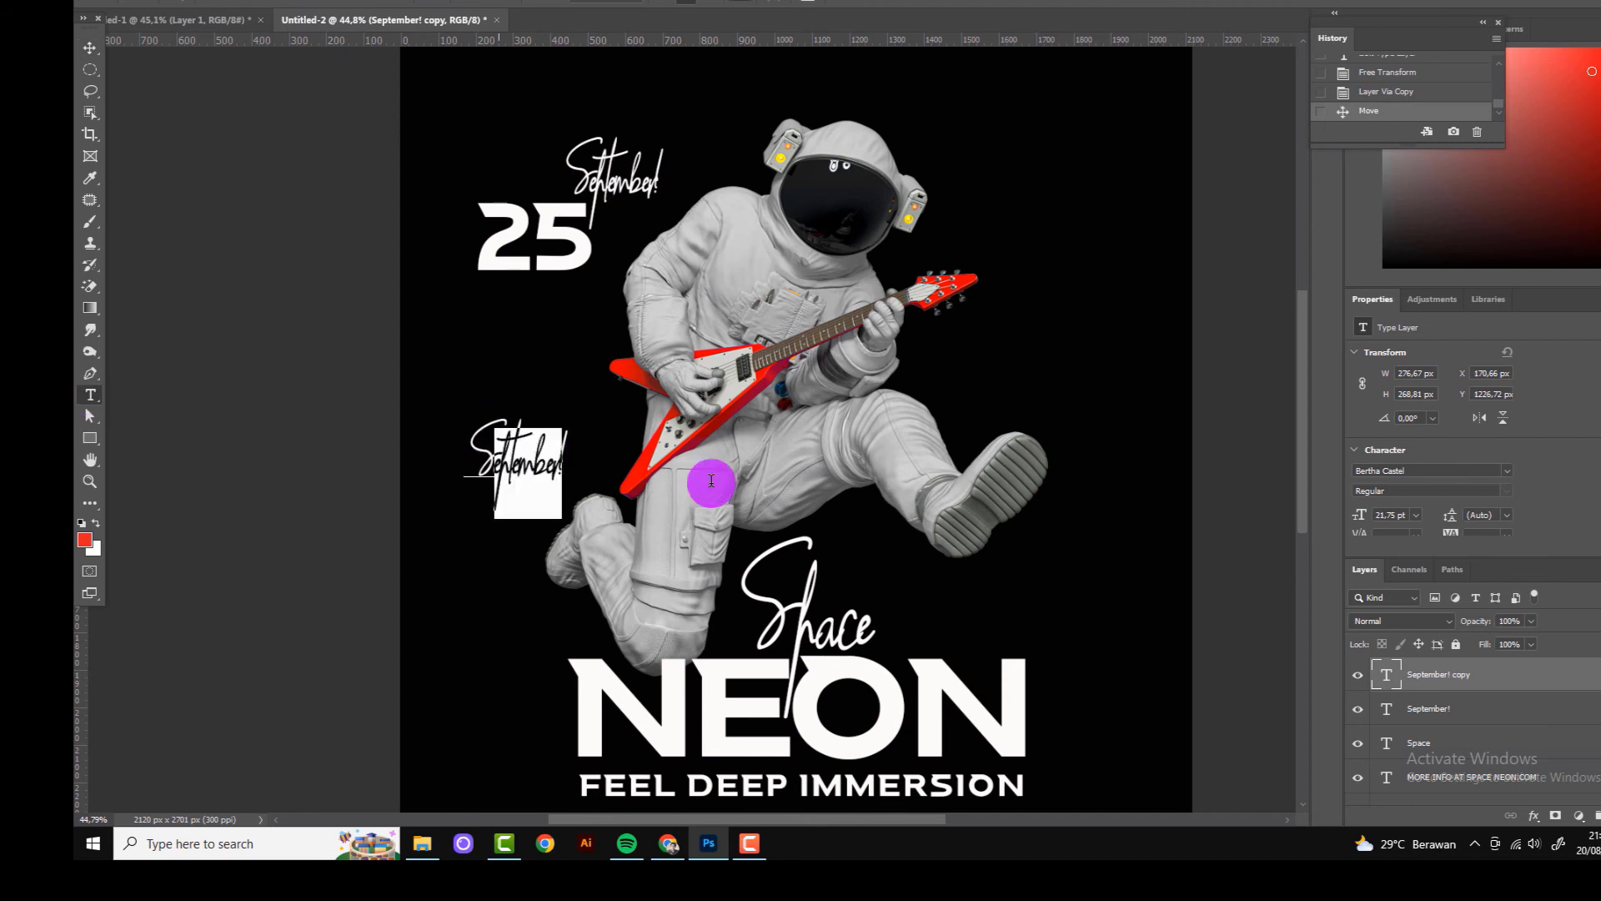
{"action": "type", "text": "Sepecial G"}
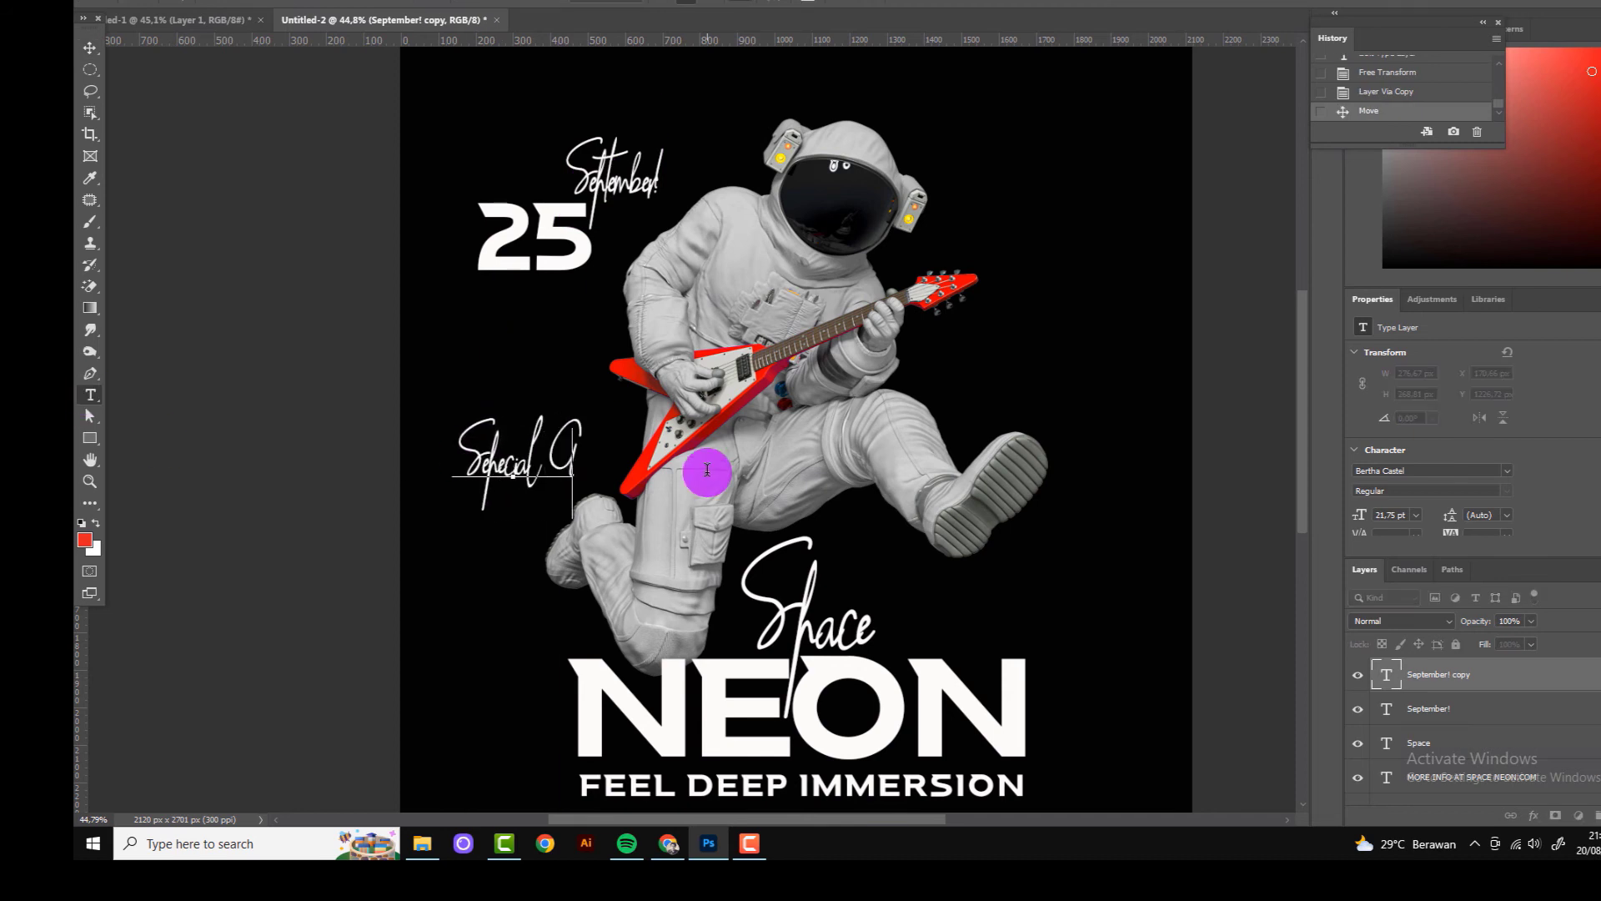
{"action": "type", "text": "uest"}
{"action": "left_click", "coordinate": [89, 47]}
Step: Scale down and slightly tilt the Special Guest script caption
{"action": "key", "text": "ctrl+t"}
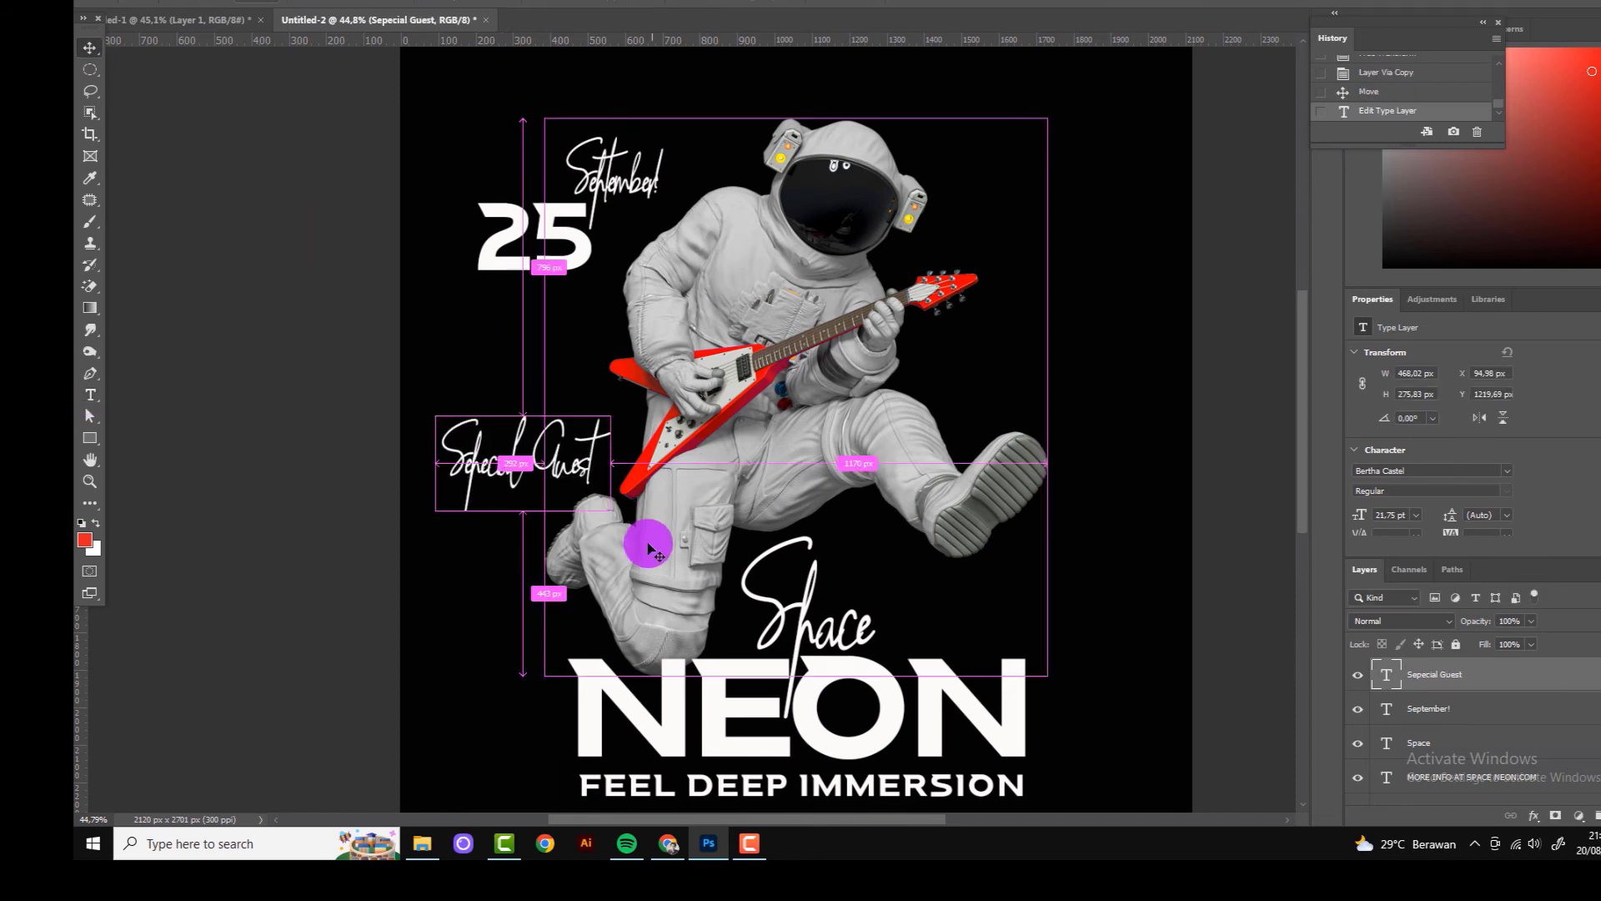
{"action": "mouse_move", "coordinate": [656, 538]}
{"action": "left_mouse_down"}
{"action": "mouse_move", "coordinate": [662, 521]}
{"action": "mouse_move", "coordinate": [561, 465]}
{"action": "left_mouse_up"}
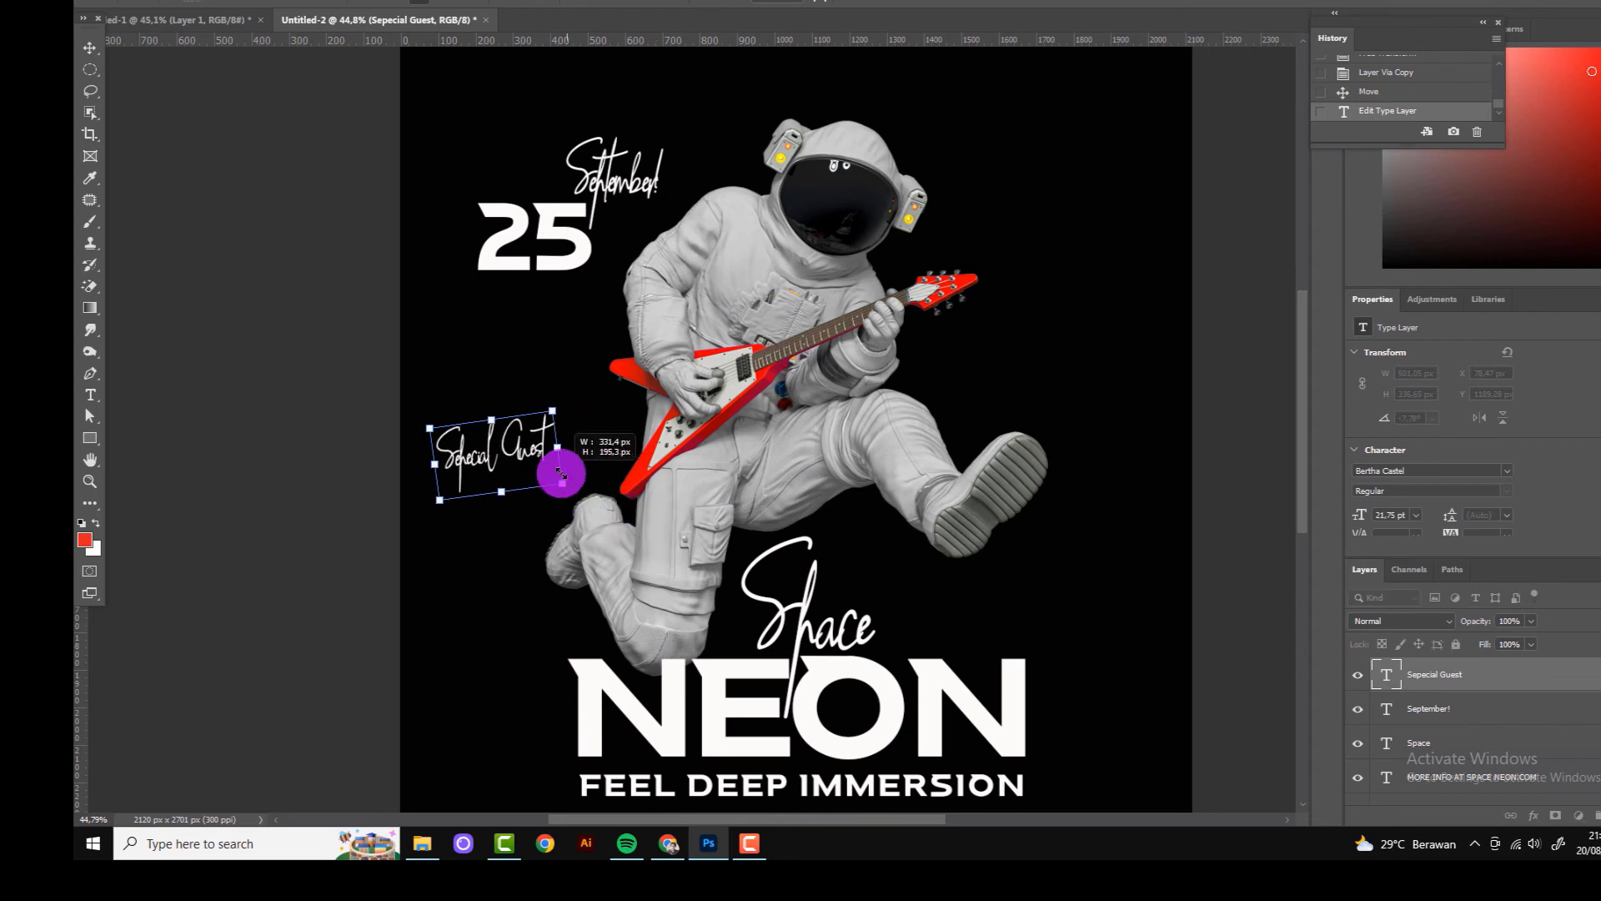
{"action": "key", "text": "Return"}
{"action": "scroll", "coordinate": [904, 313], "scroll_direction": "down", "scroll_amount": 2}
{"action": "scroll", "coordinate": [476, 375], "scroll_direction": "down", "scroll_amount": 1}
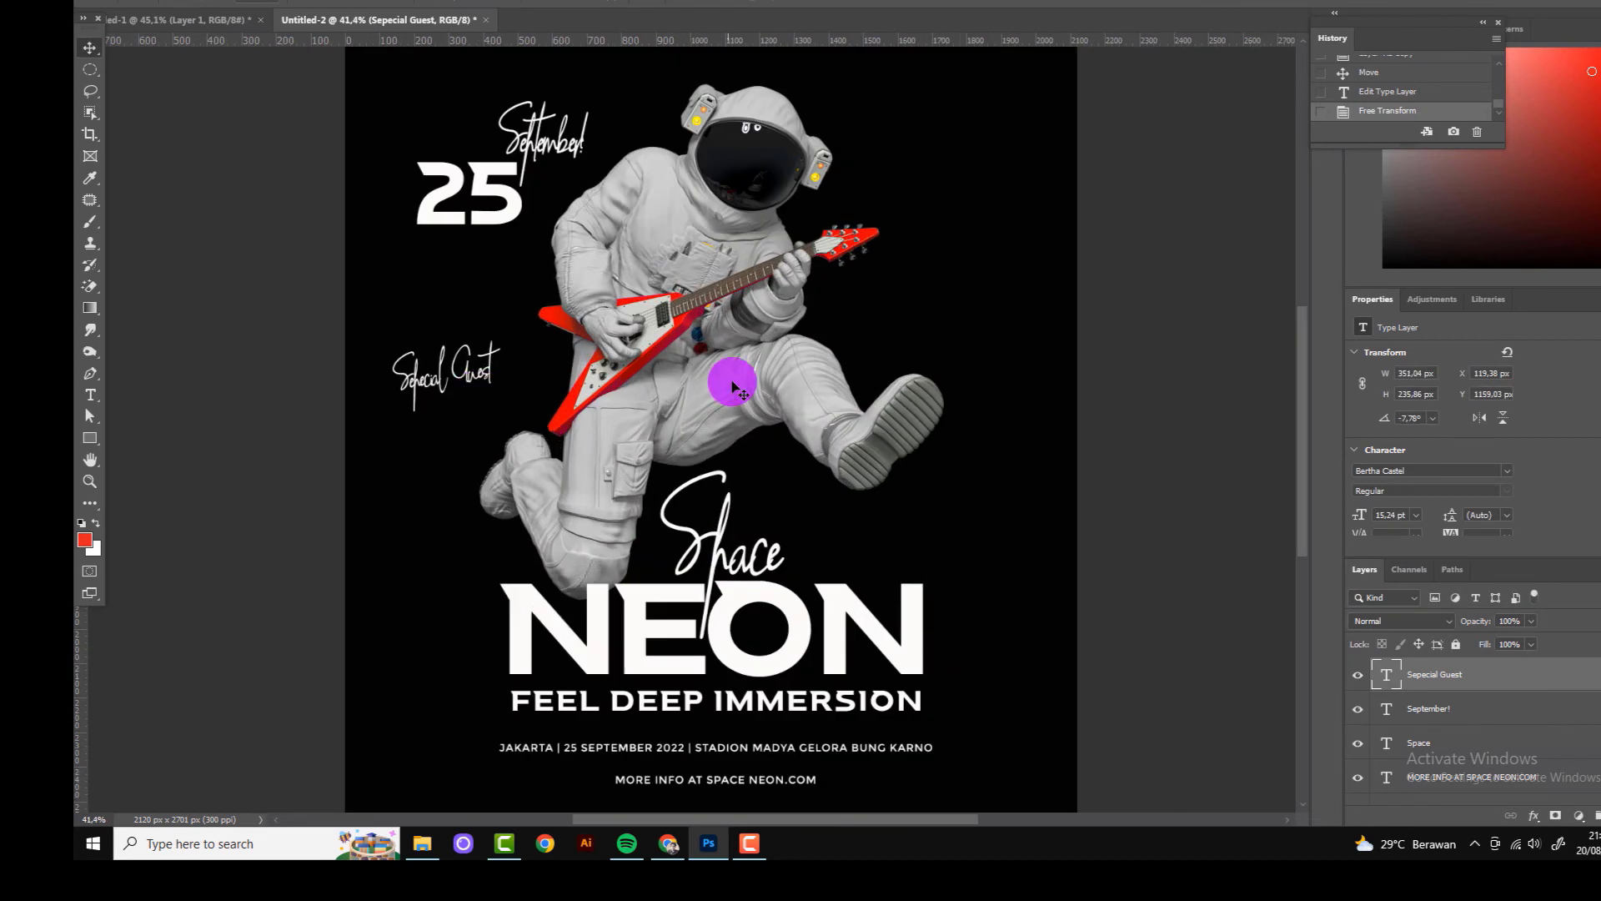
{"action": "scroll", "coordinate": [729, 382], "scroll_direction": "down", "scroll_amount": 1}
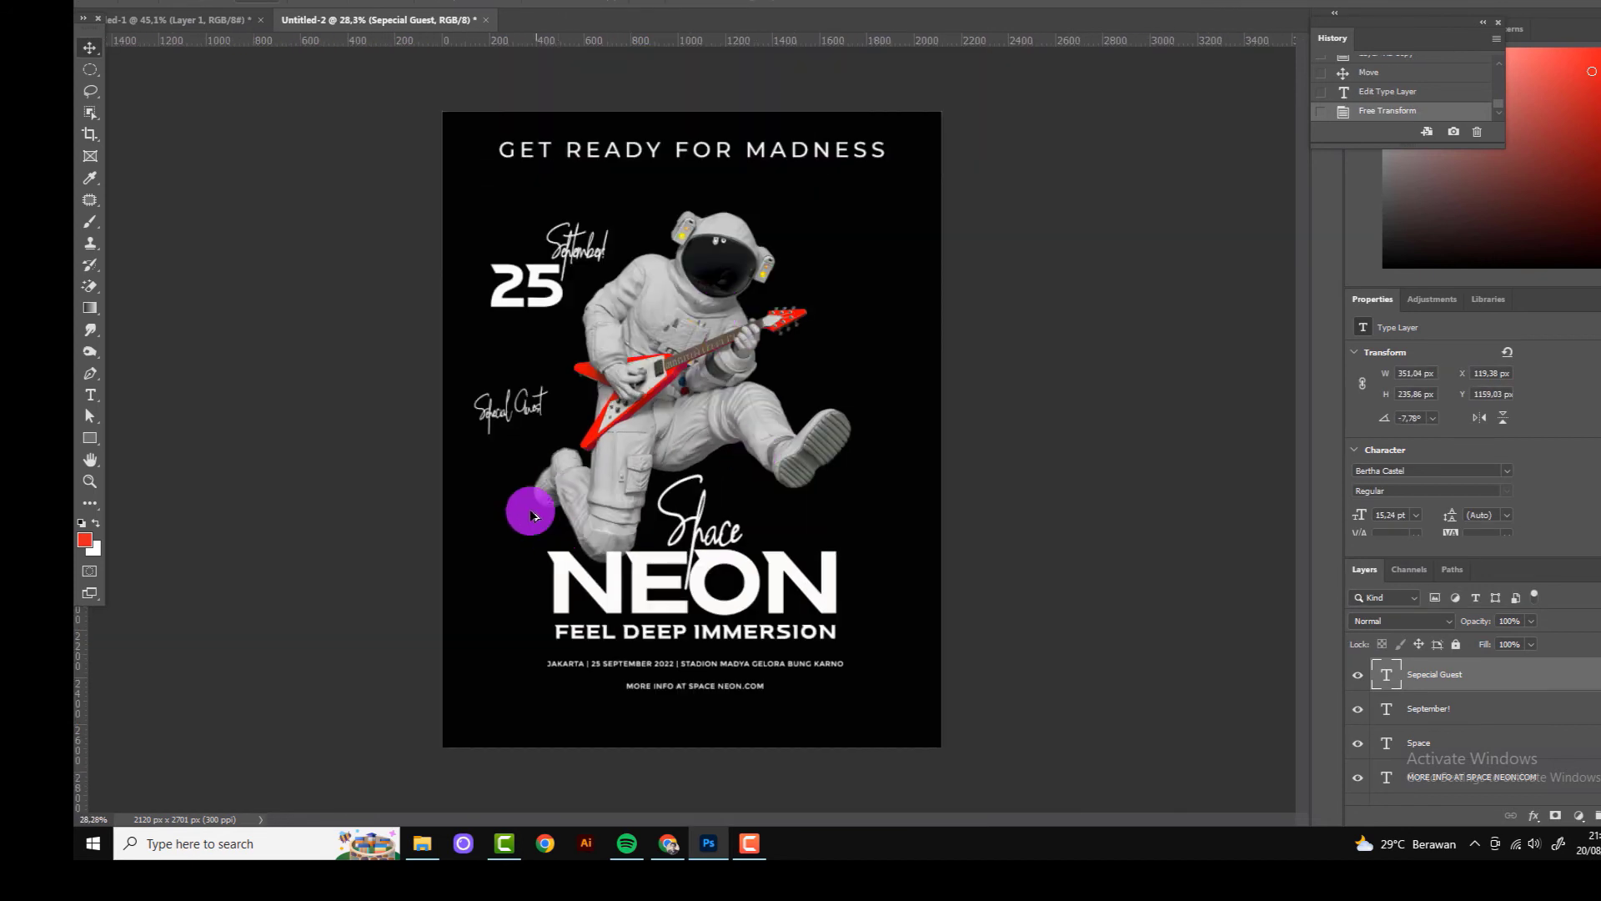
{"action": "scroll", "coordinate": [520, 498], "scroll_direction": "up", "scroll_amount": 3}
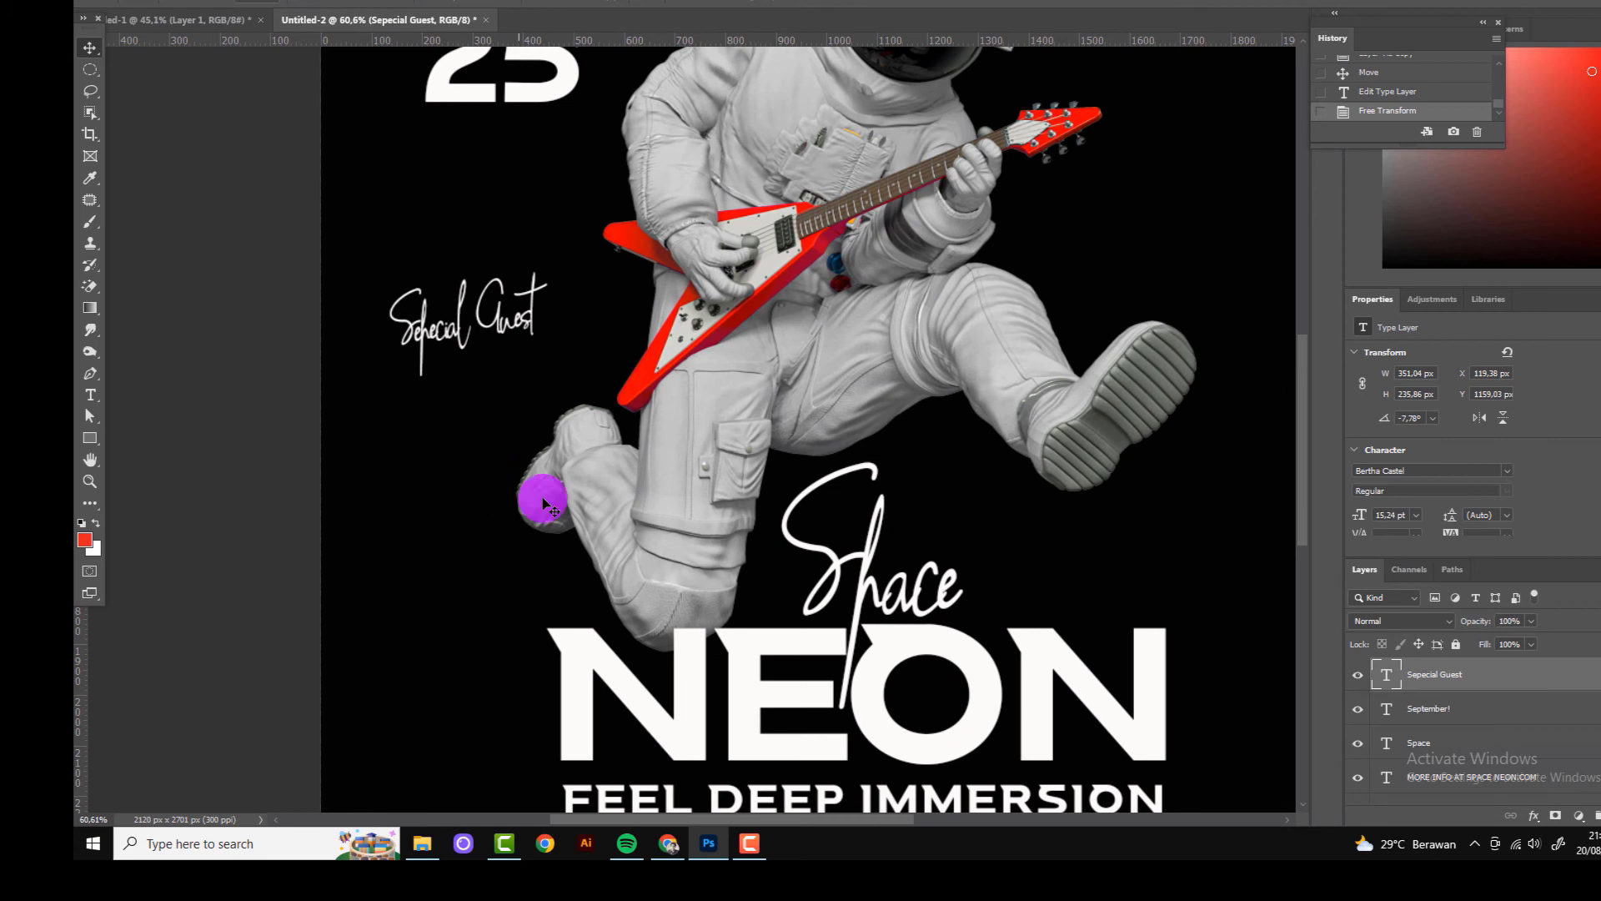
{"action": "left_click", "coordinate": [90, 394]}
Step: Add a new Montserrat text reading DJ MISTER BOBBA
{"action": "scroll", "coordinate": [900, 492], "scroll_direction": "down", "scroll_amount": 2}
{"action": "left_click", "coordinate": [1024, 338]}
{"action": "left_click", "coordinate": [315, 2]}
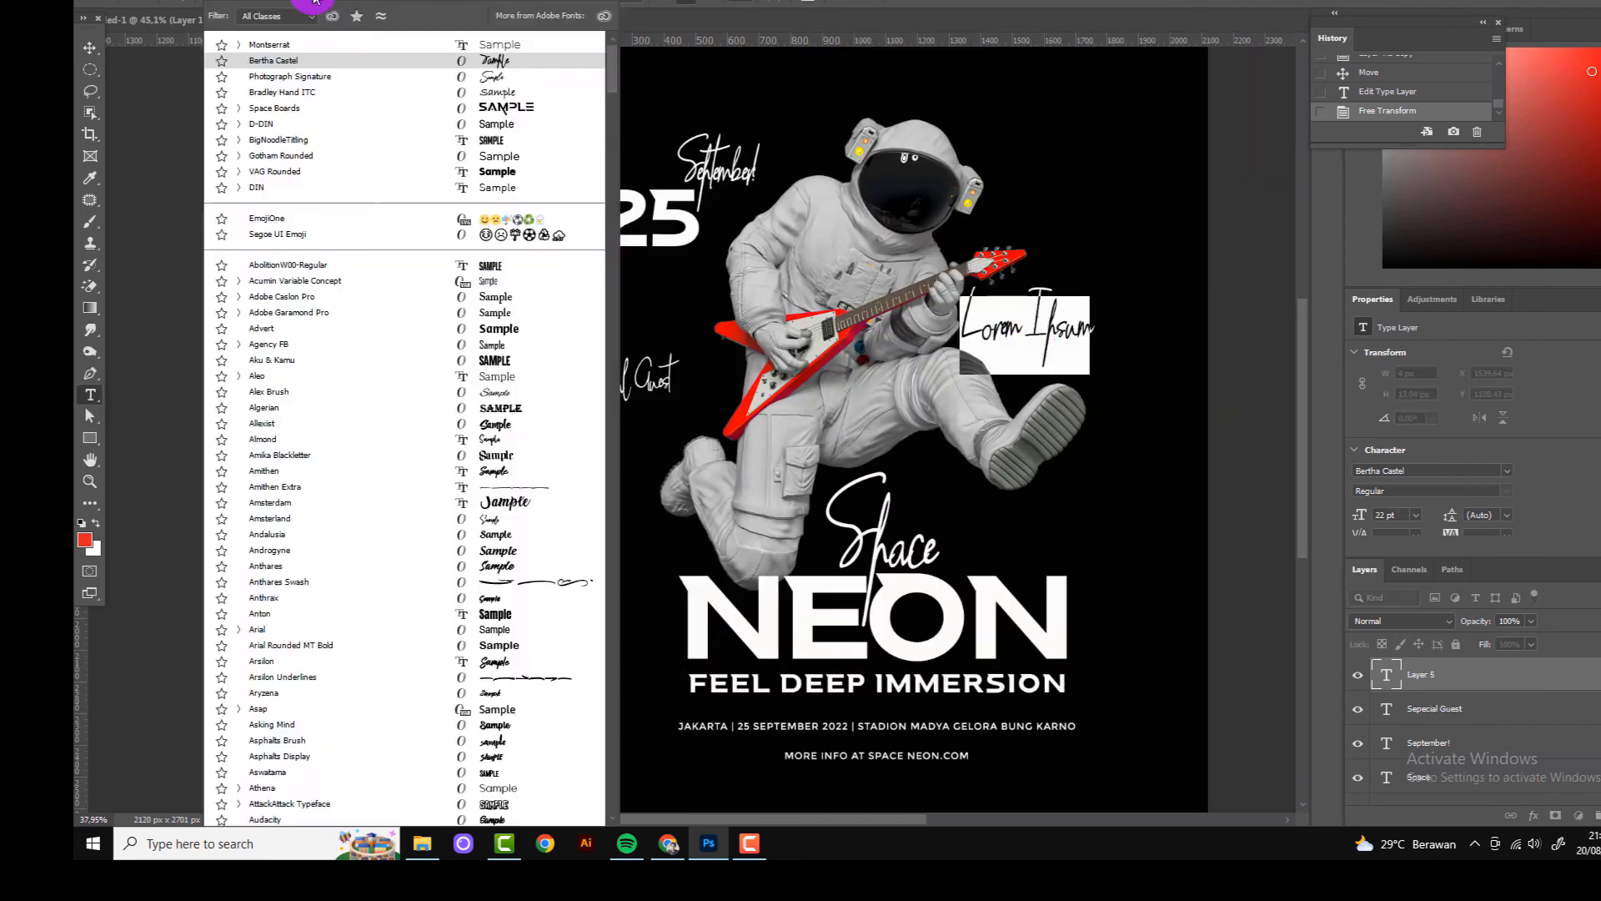
{"action": "left_click", "coordinate": [300, 44]}
{"action": "left_click", "coordinate": [968, 340]}
{"action": "type", "text": "DJ MISTER"}
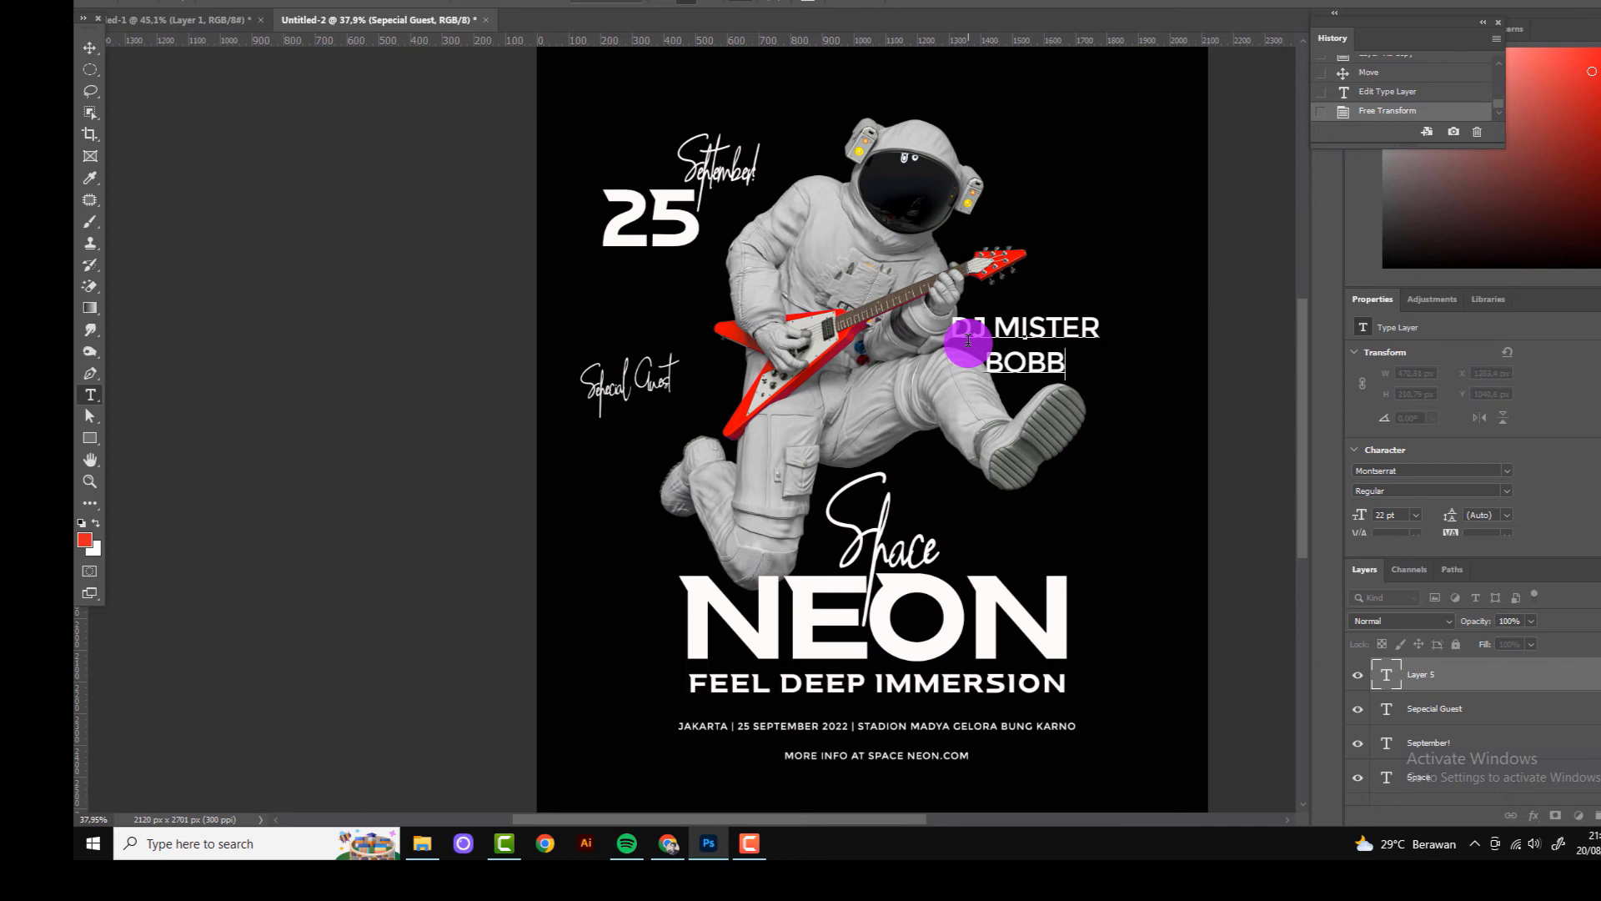
Step: Make DJ MISTER BOBBA ExtraBold Italic and move it under Special Guest
{"action": "key", "text": "ctrl+a"}
{"action": "left_click", "coordinate": [455, 4]}
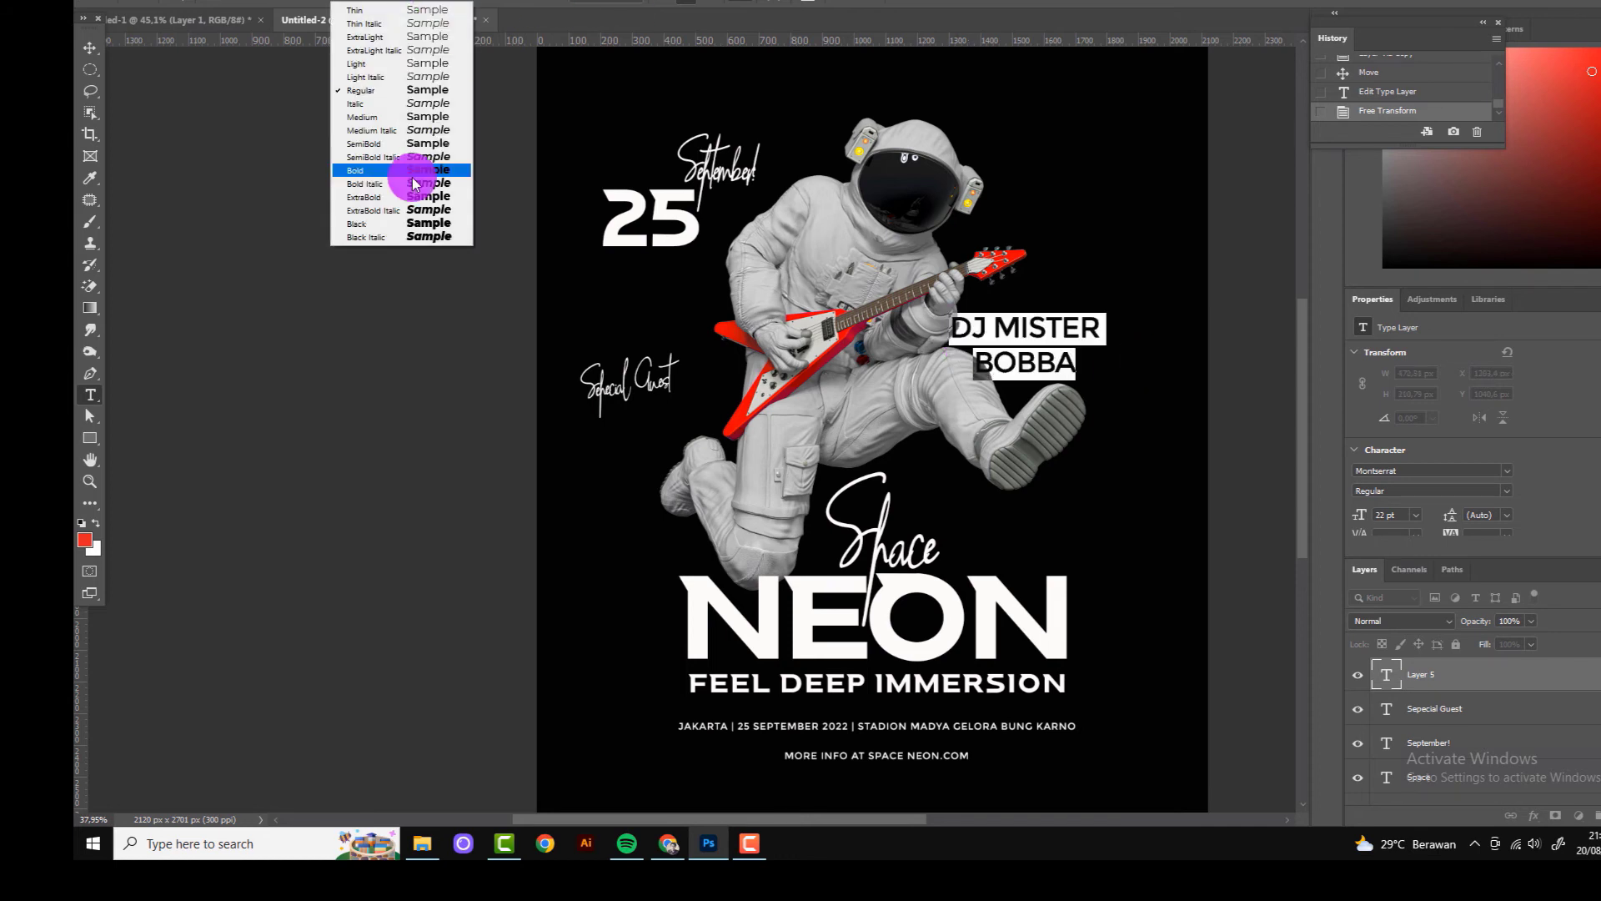
{"action": "left_click", "coordinate": [410, 215]}
{"action": "left_click", "coordinate": [89, 47]}
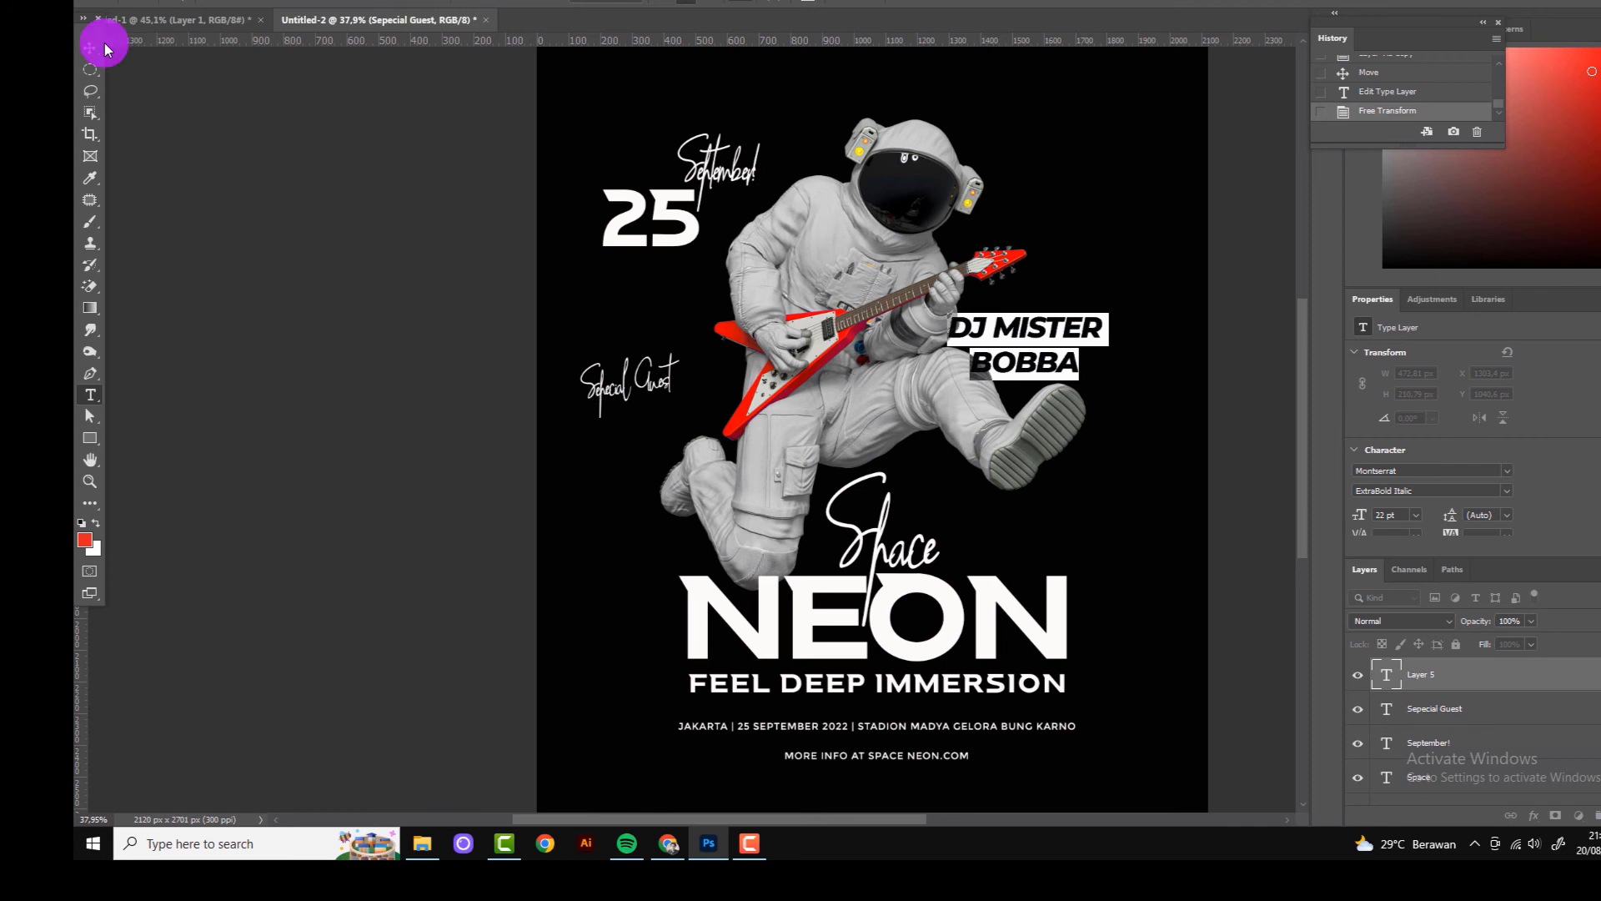
{"action": "left_click_drag", "start_coordinate": [1015, 336], "coordinate": [622, 453]}
Step: Tighten the DJ name's line spacing and tilt it about -9 degrees
{"action": "double_click", "coordinate": [622, 453]}
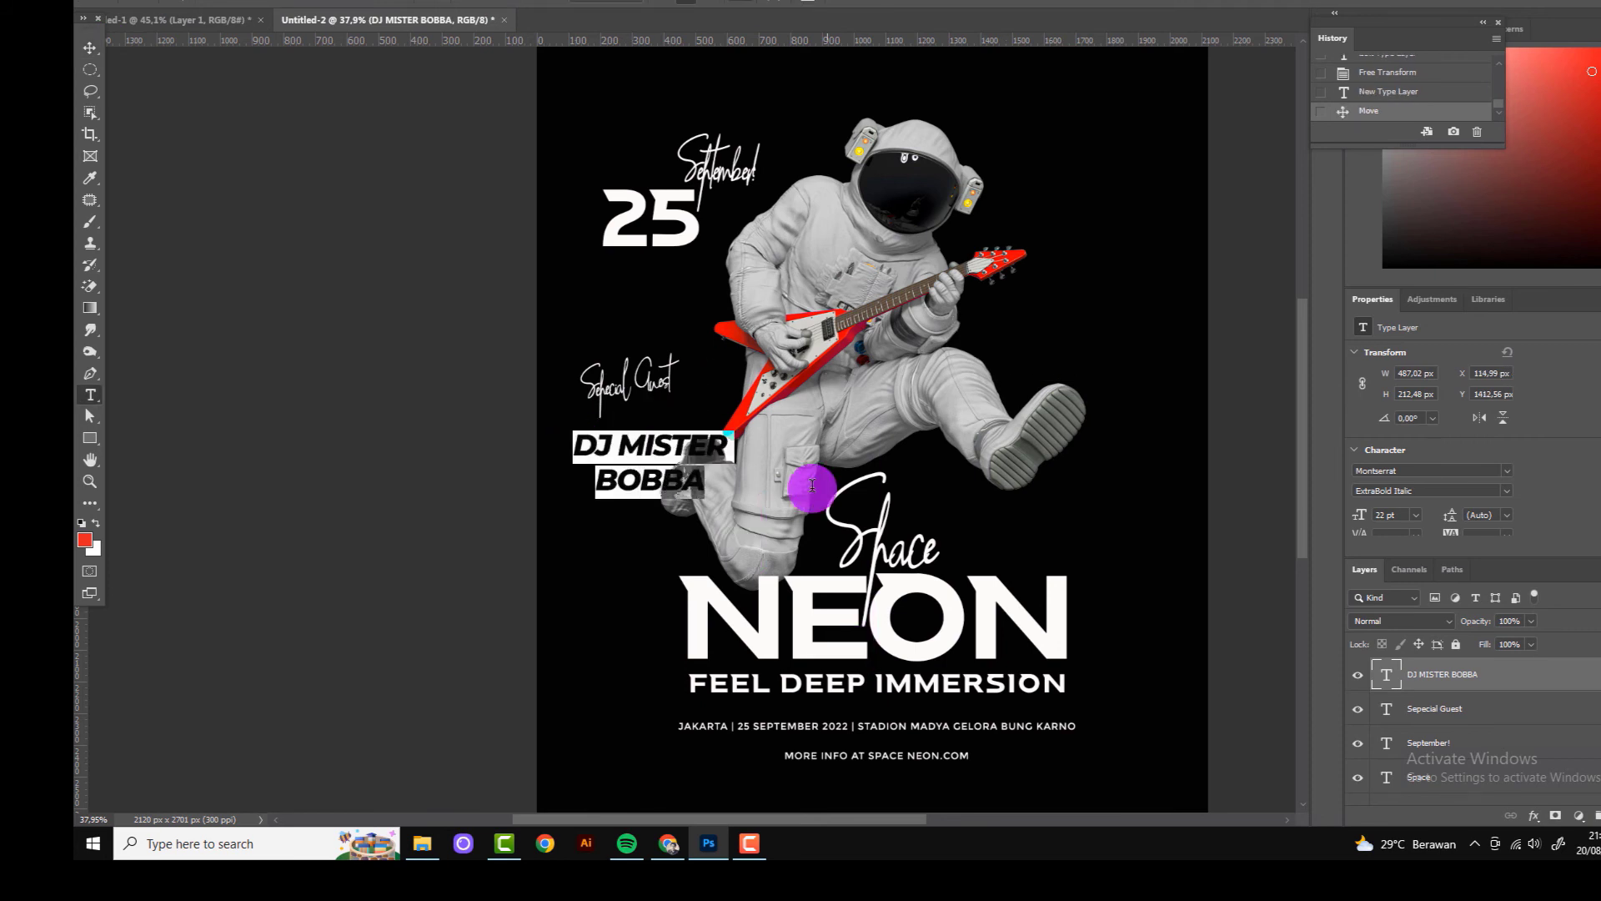
{"action": "left_click", "coordinate": [93, 55]}
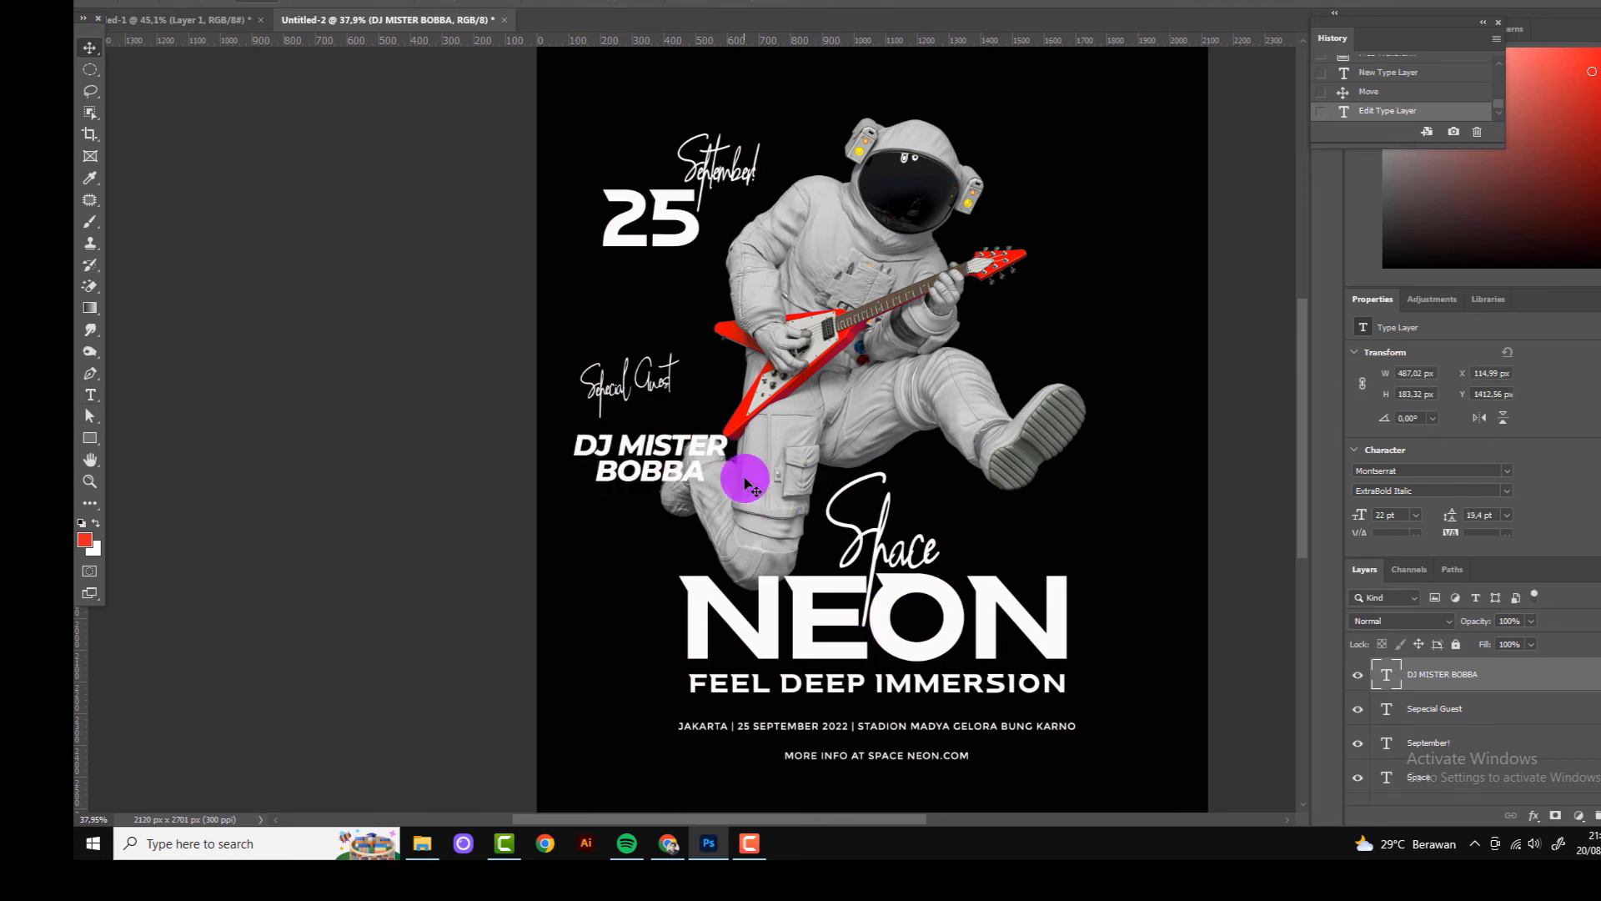
{"action": "left_click_drag", "start_coordinate": [746, 525], "coordinate": [766, 498]}
{"action": "left_click_drag", "start_coordinate": [672, 448], "coordinate": [672, 422]}
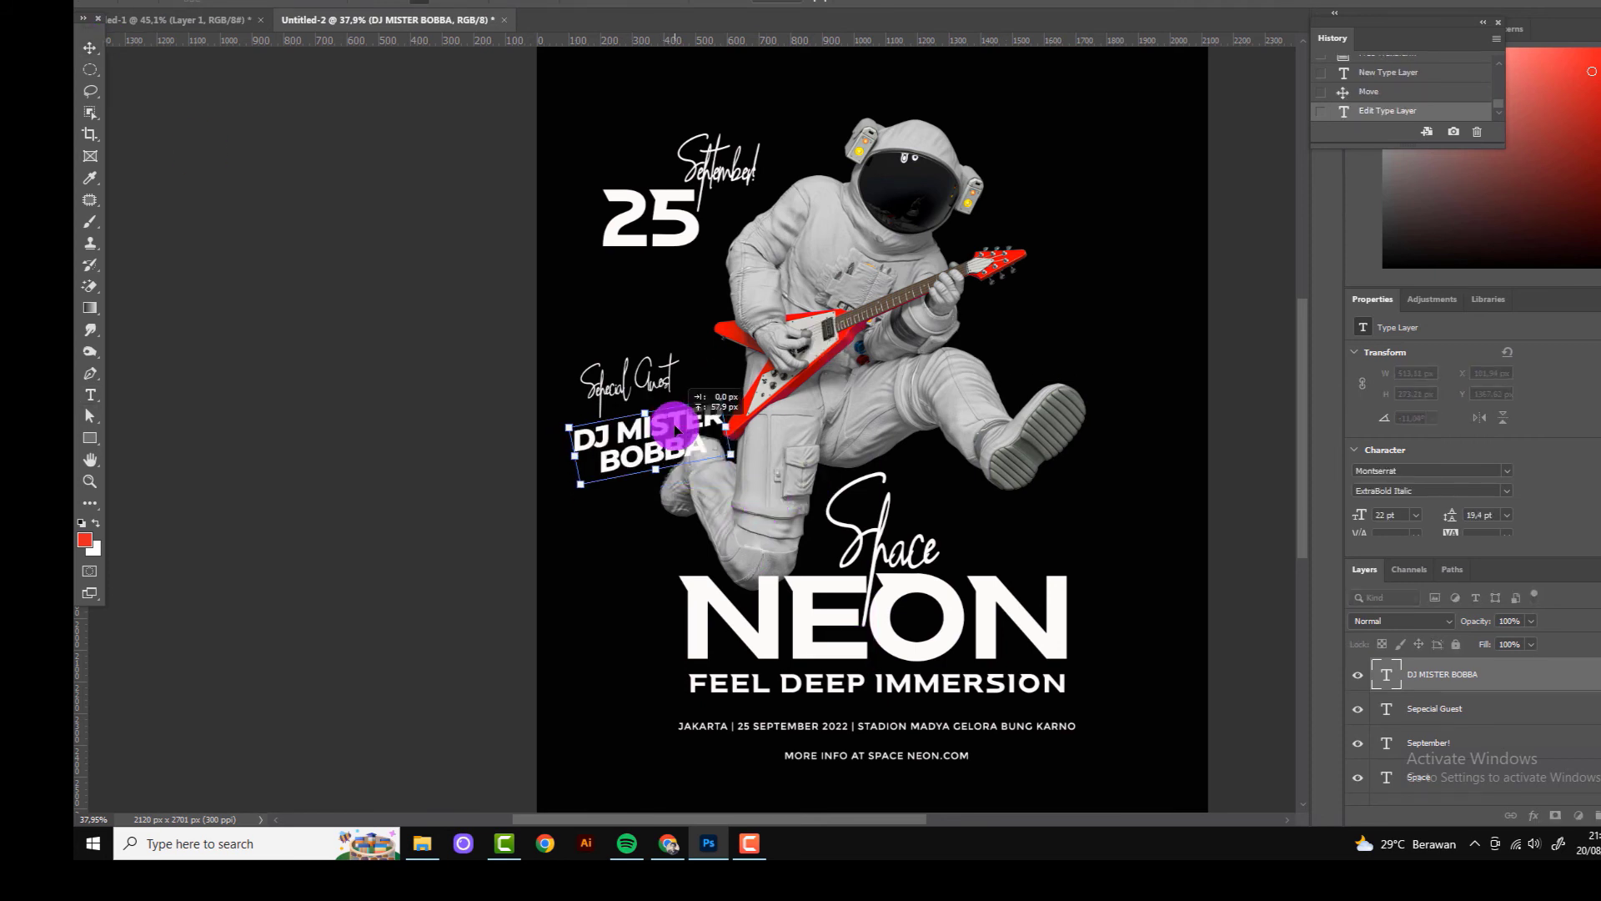
{"action": "left_click_drag", "start_coordinate": [748, 469], "coordinate": [735, 487]}
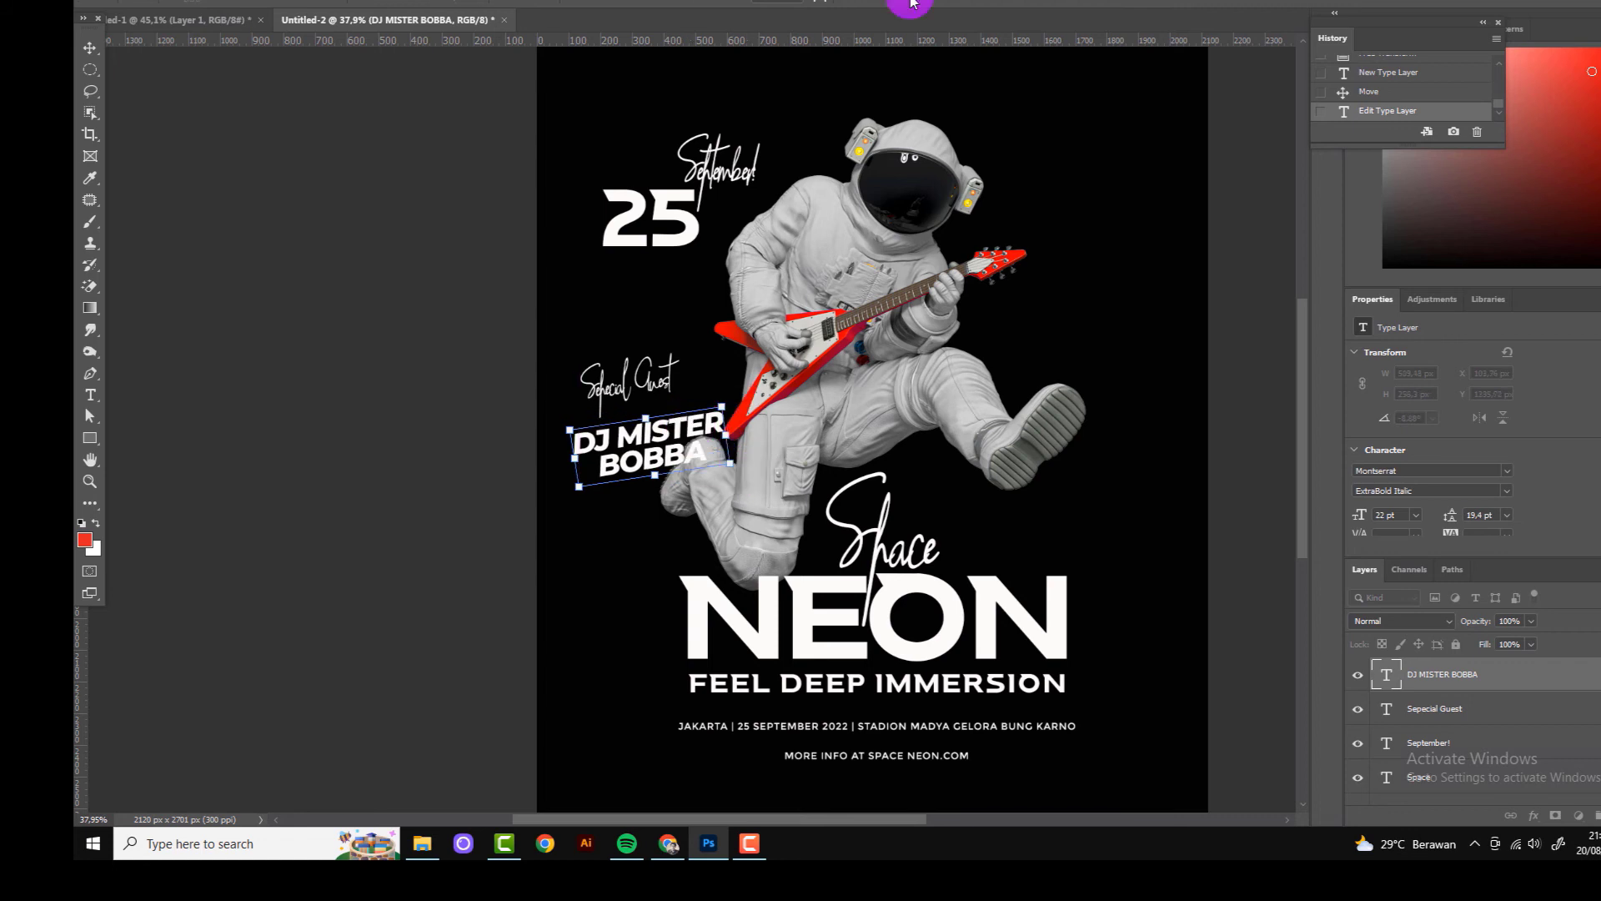
{"action": "key", "text": "Return"}
Step: Adjust the DJ name's line spacing again and move it closer to Special Guest
{"action": "scroll", "coordinate": [973, 257], "scroll_direction": "down", "scroll_amount": 3}
{"action": "scroll", "coordinate": [716, 354], "scroll_direction": "up", "scroll_amount": 2}
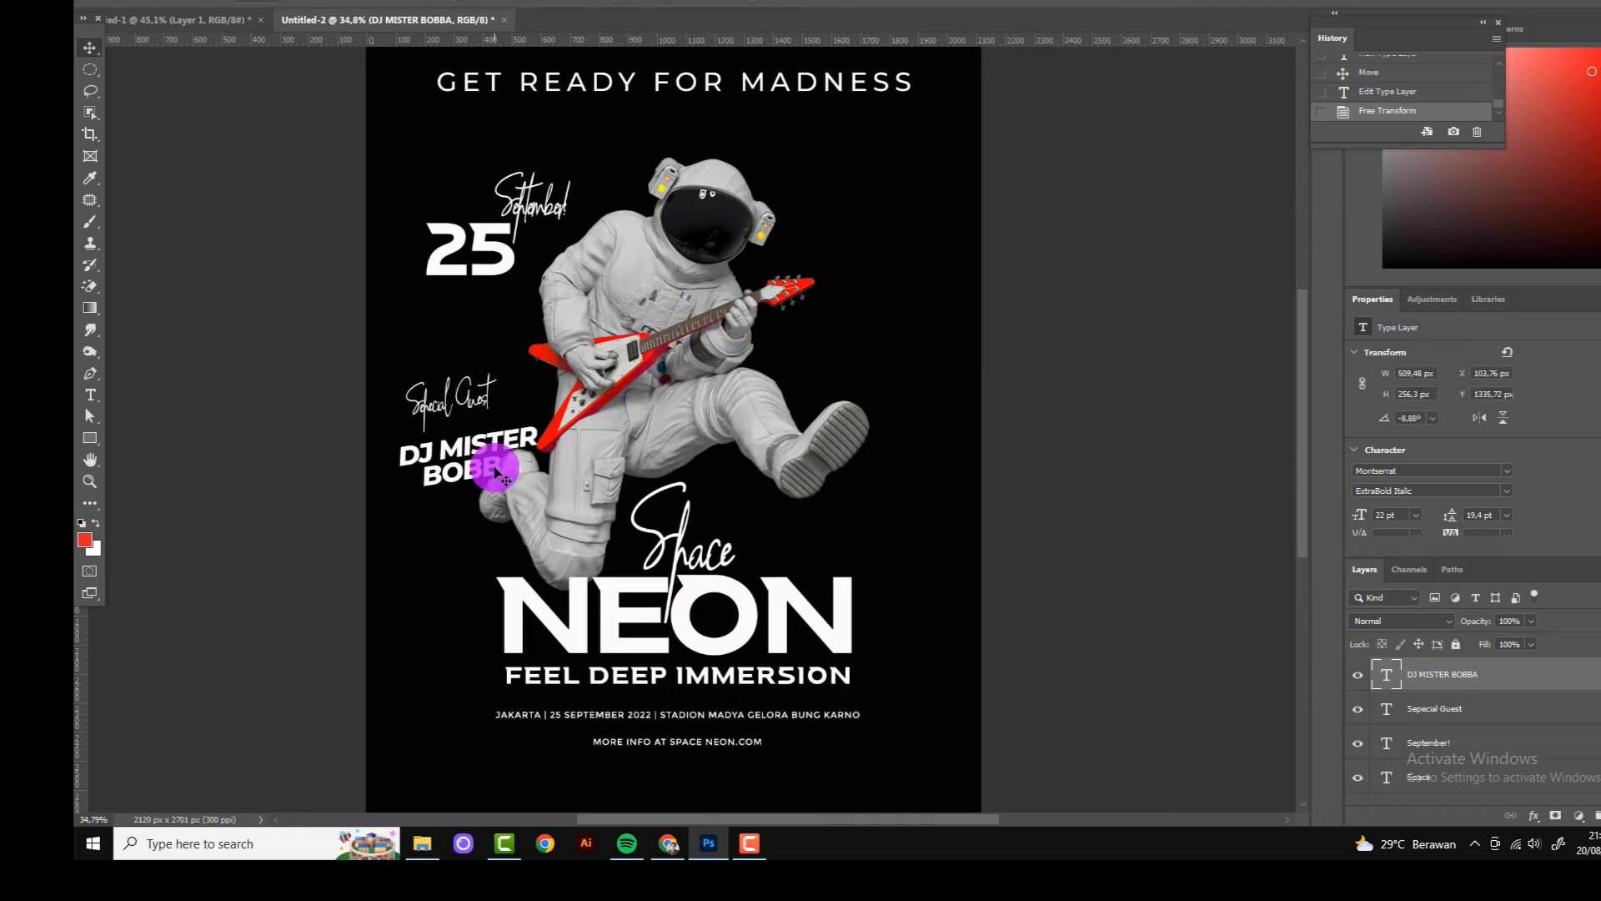
{"action": "double_click", "coordinate": [395, 449]}
{"action": "key", "text": "ctrl+Return"}
{"action": "key", "text": "v"}
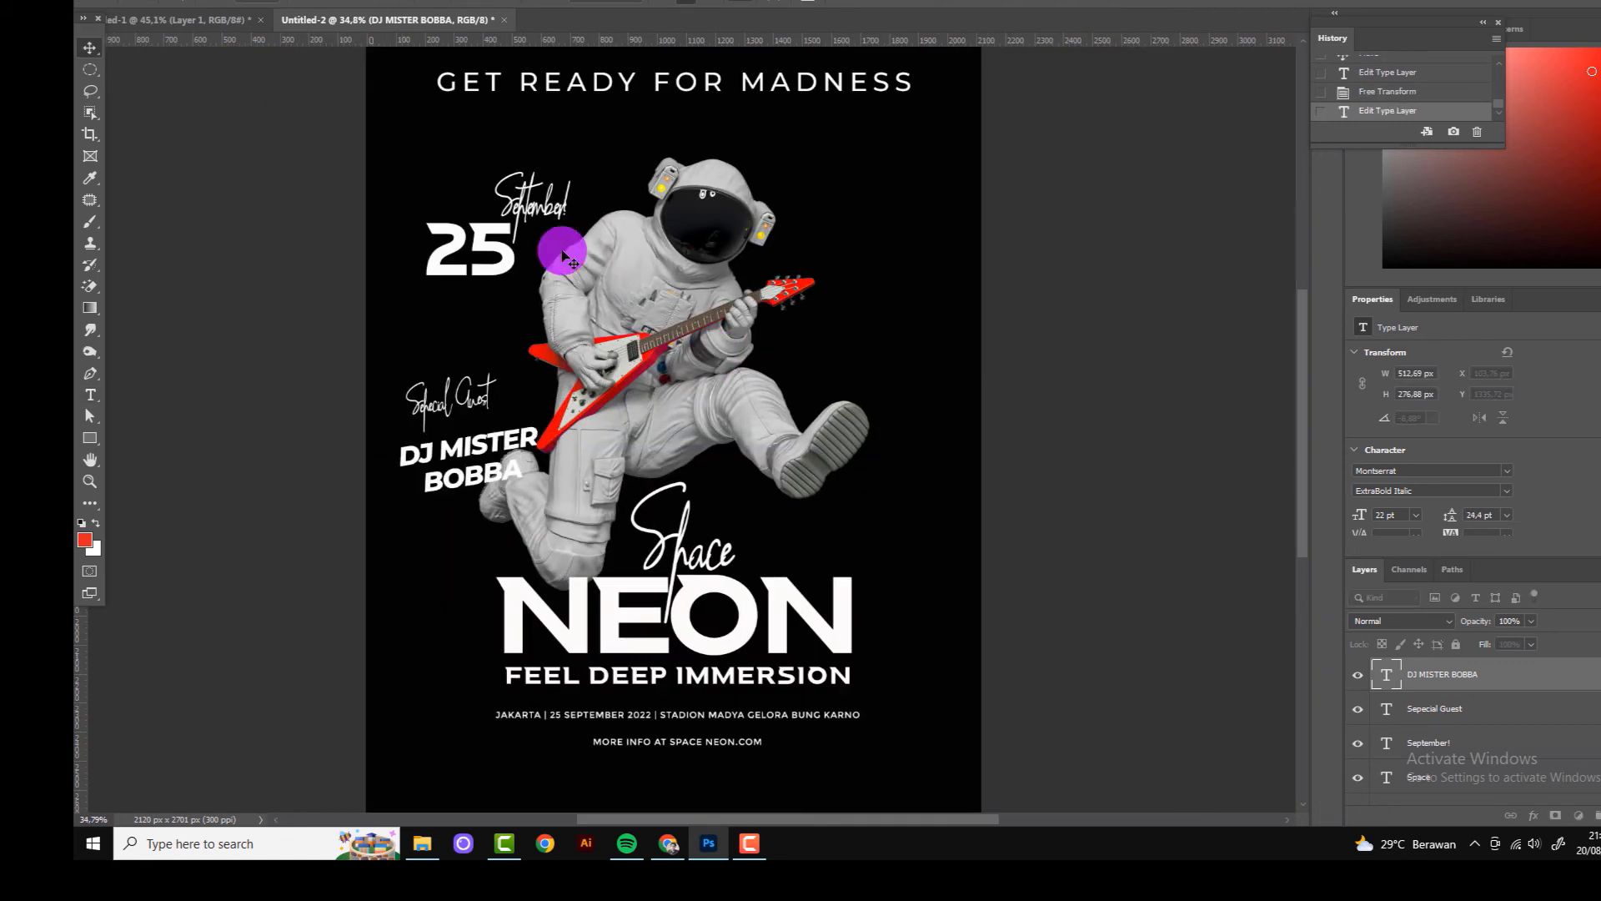
{"action": "left_click_drag", "start_coordinate": [452, 392], "coordinate": [467, 425]}
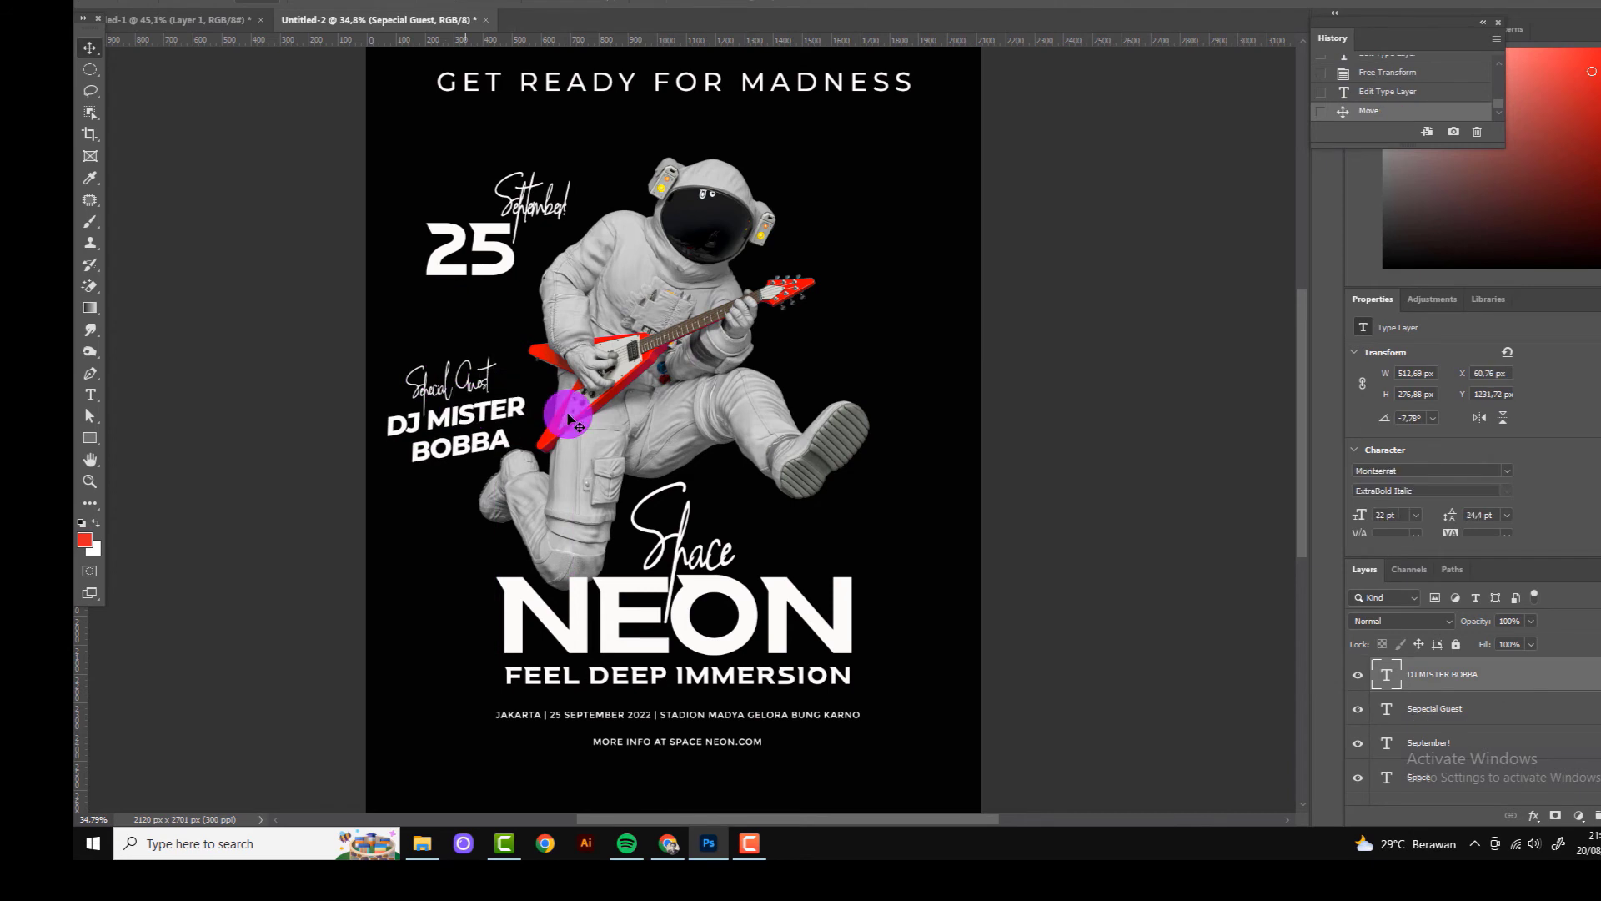
{"action": "scroll", "coordinate": [879, 468], "scroll_direction": "down", "scroll_amount": 3}
{"action": "scroll", "coordinate": [879, 471], "scroll_direction": "up", "scroll_amount": 2}
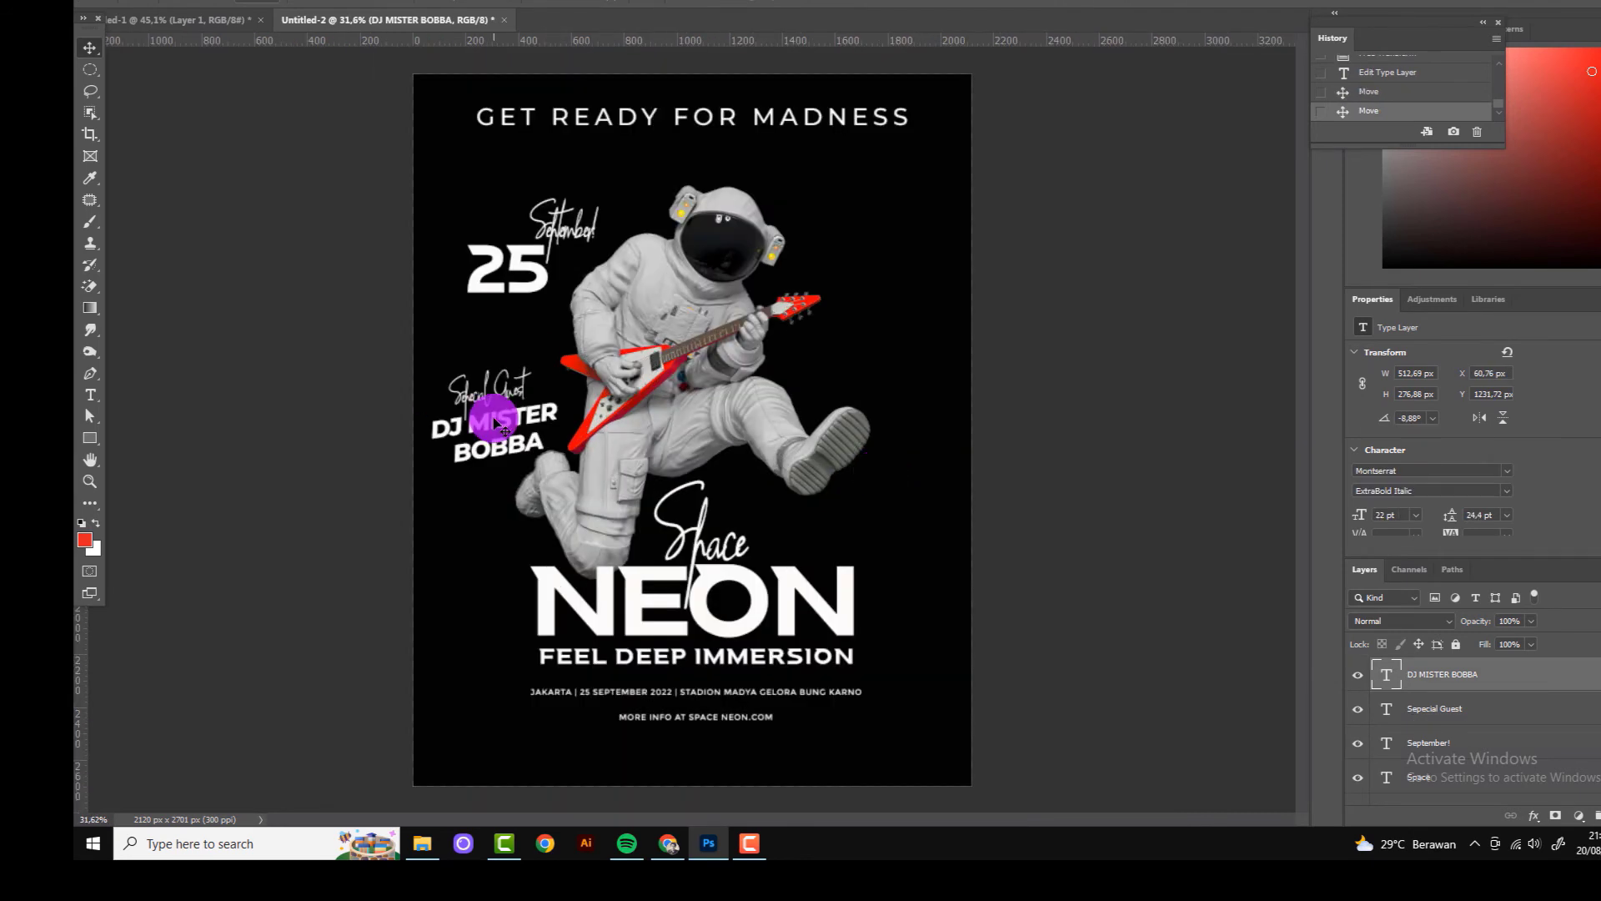
Step: Duplicate the DJ MISTER BOBBA text, move the copy right of the guitar, and make it Medium Italic
{"action": "key", "text": "ctrl+j"}
{"action": "left_click_drag", "start_coordinate": [498, 424], "coordinate": [863, 334]}
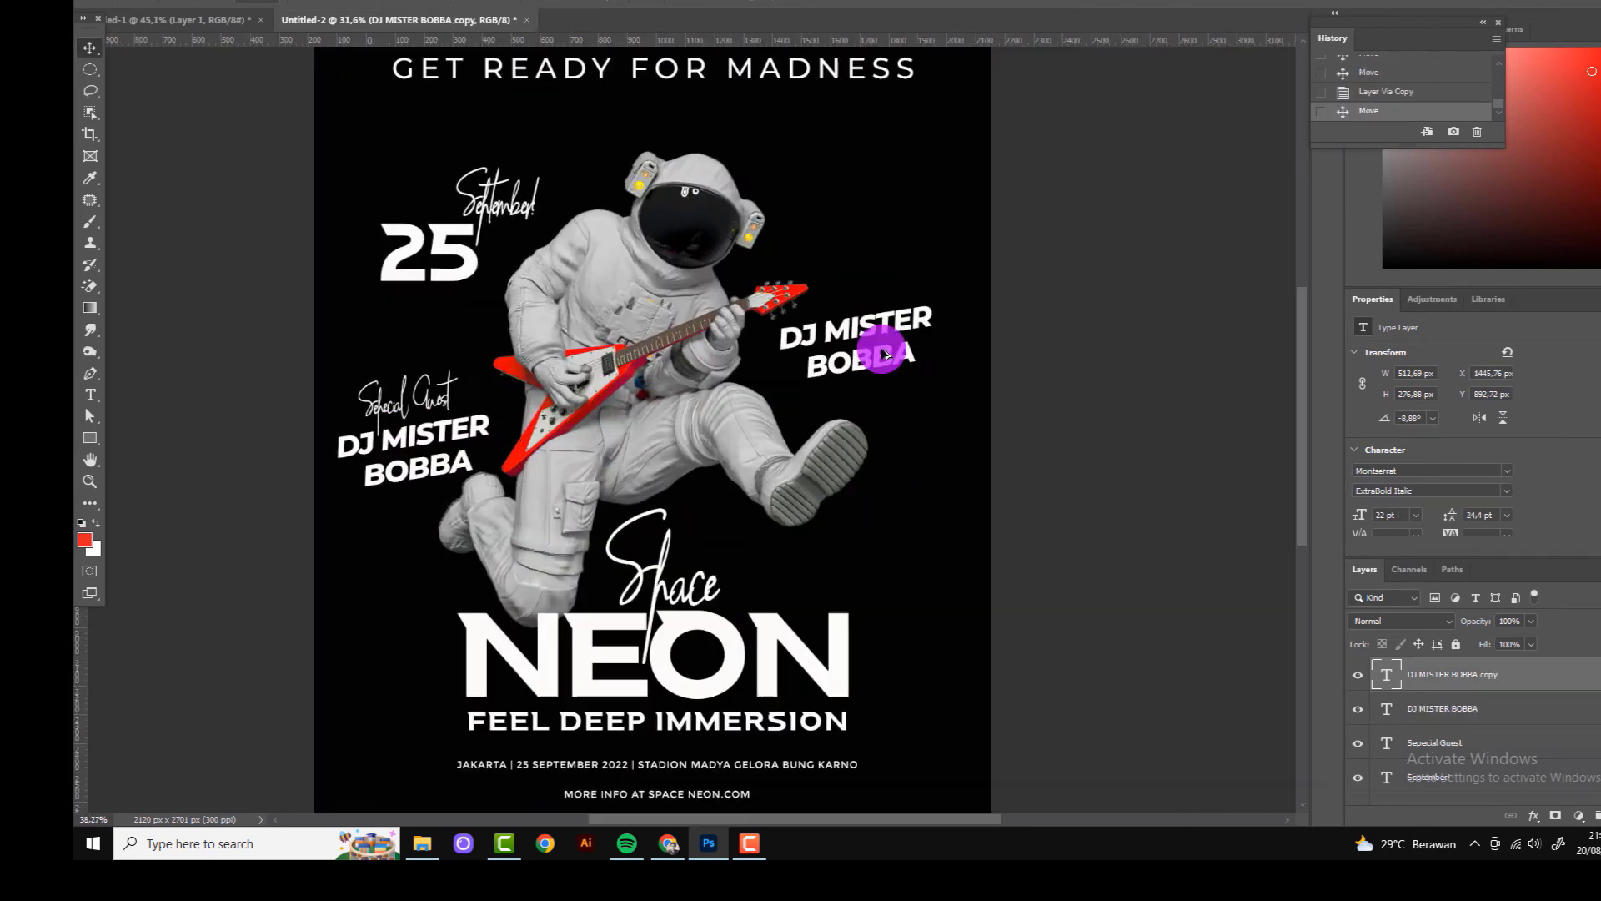
{"action": "scroll", "coordinate": [863, 334], "scroll_direction": "up", "scroll_amount": 2}
{"action": "left_click", "coordinate": [451, 6]}
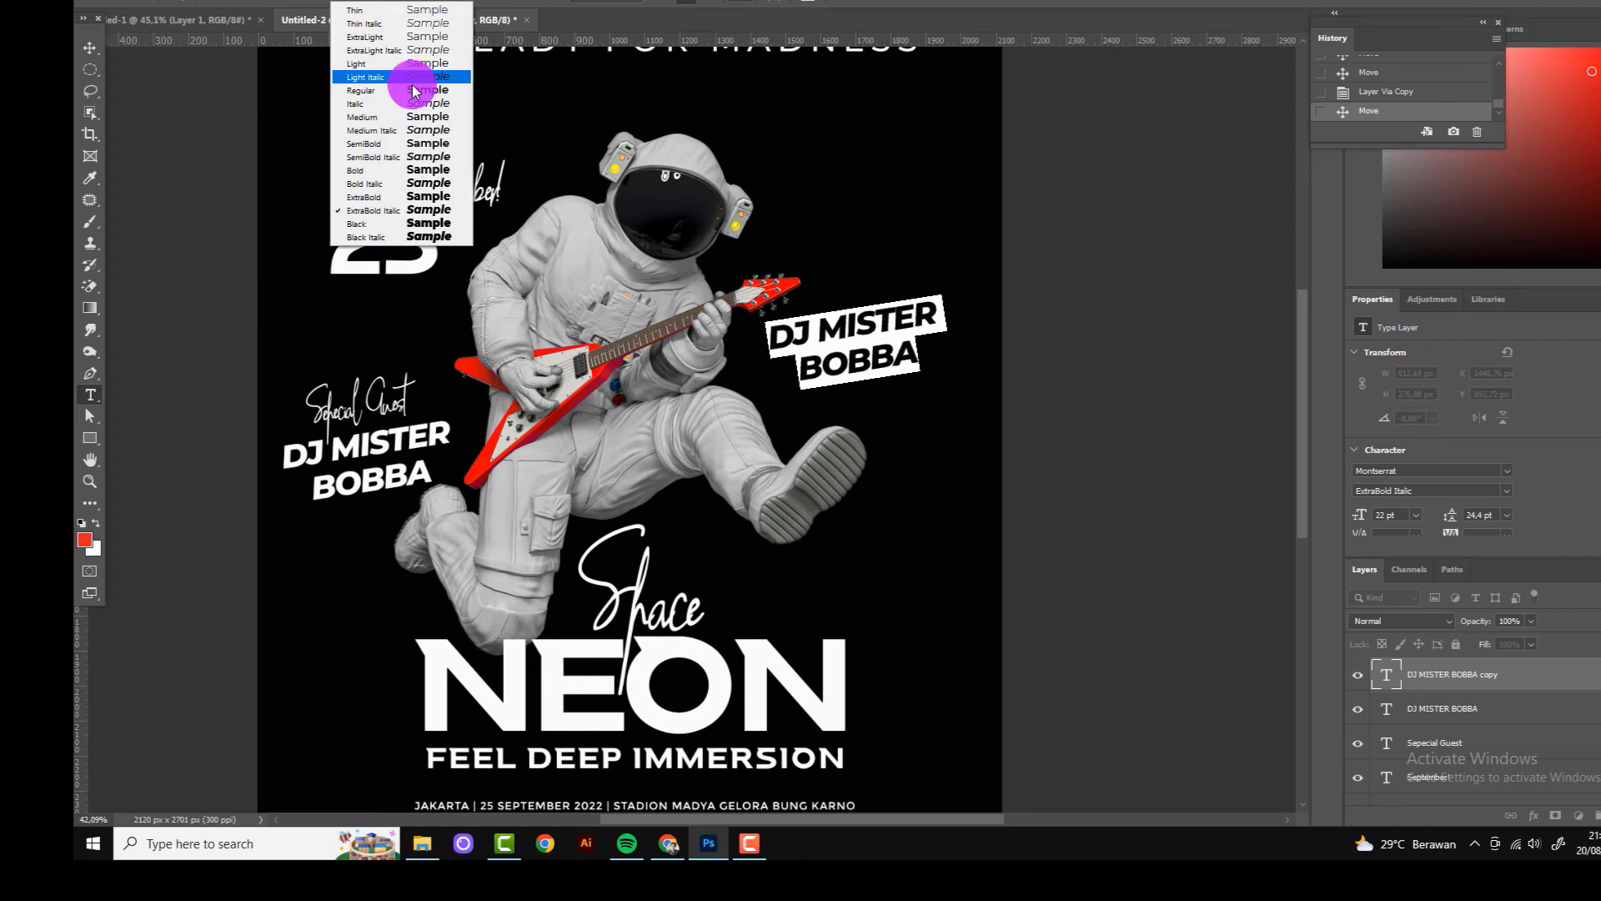
{"action": "left_click", "coordinate": [404, 125]}
Step: Change the copy to the lineup DJ MEGATOR, GALAXY BIMA, STAR TROOPER, DJ OKA ANTARA
{"action": "left_click", "coordinate": [805, 336]}
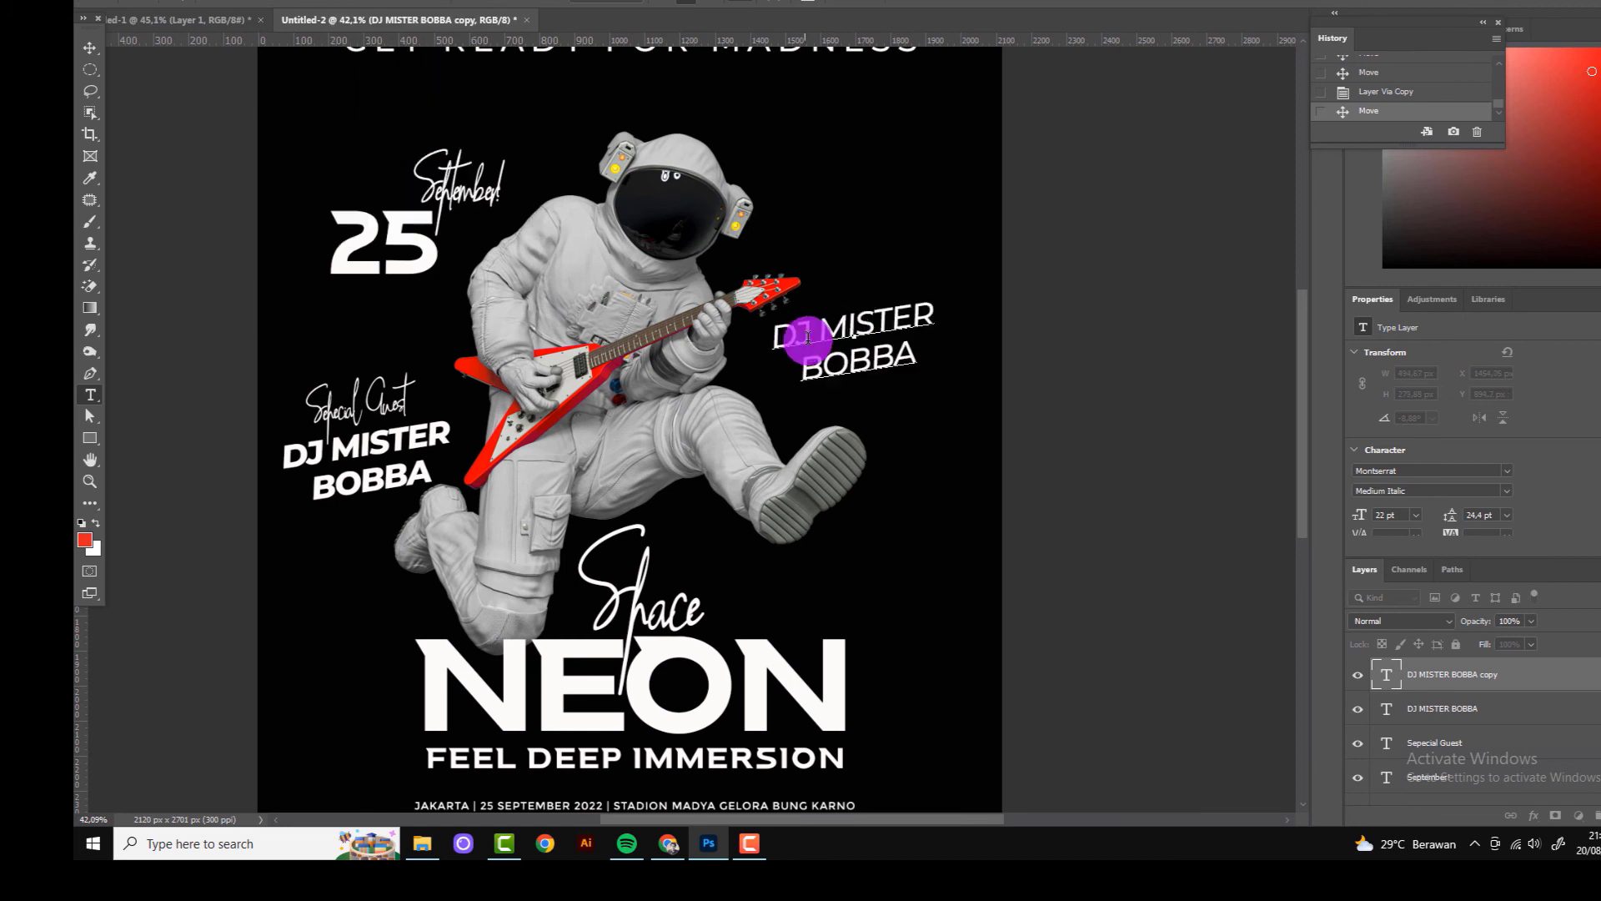
{"action": "left_click_drag", "start_coordinate": [808, 336], "coordinate": [948, 357]}
{"action": "type", "text": "MEGATOR GALAXY"}
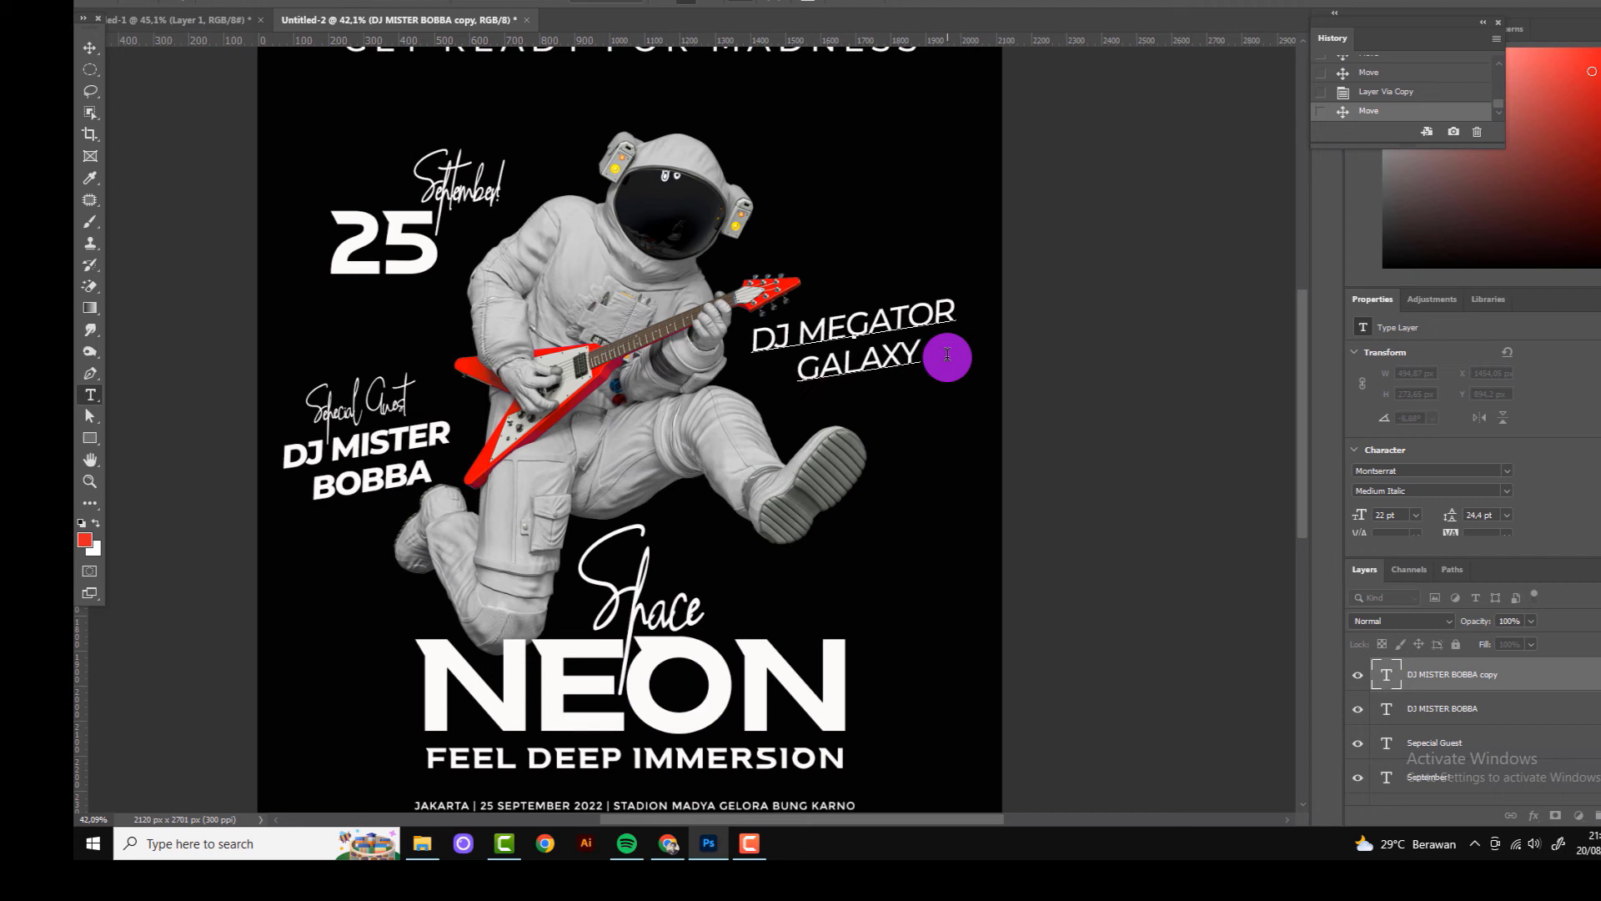
{"action": "type", "text": " BIMA STAR TR"}
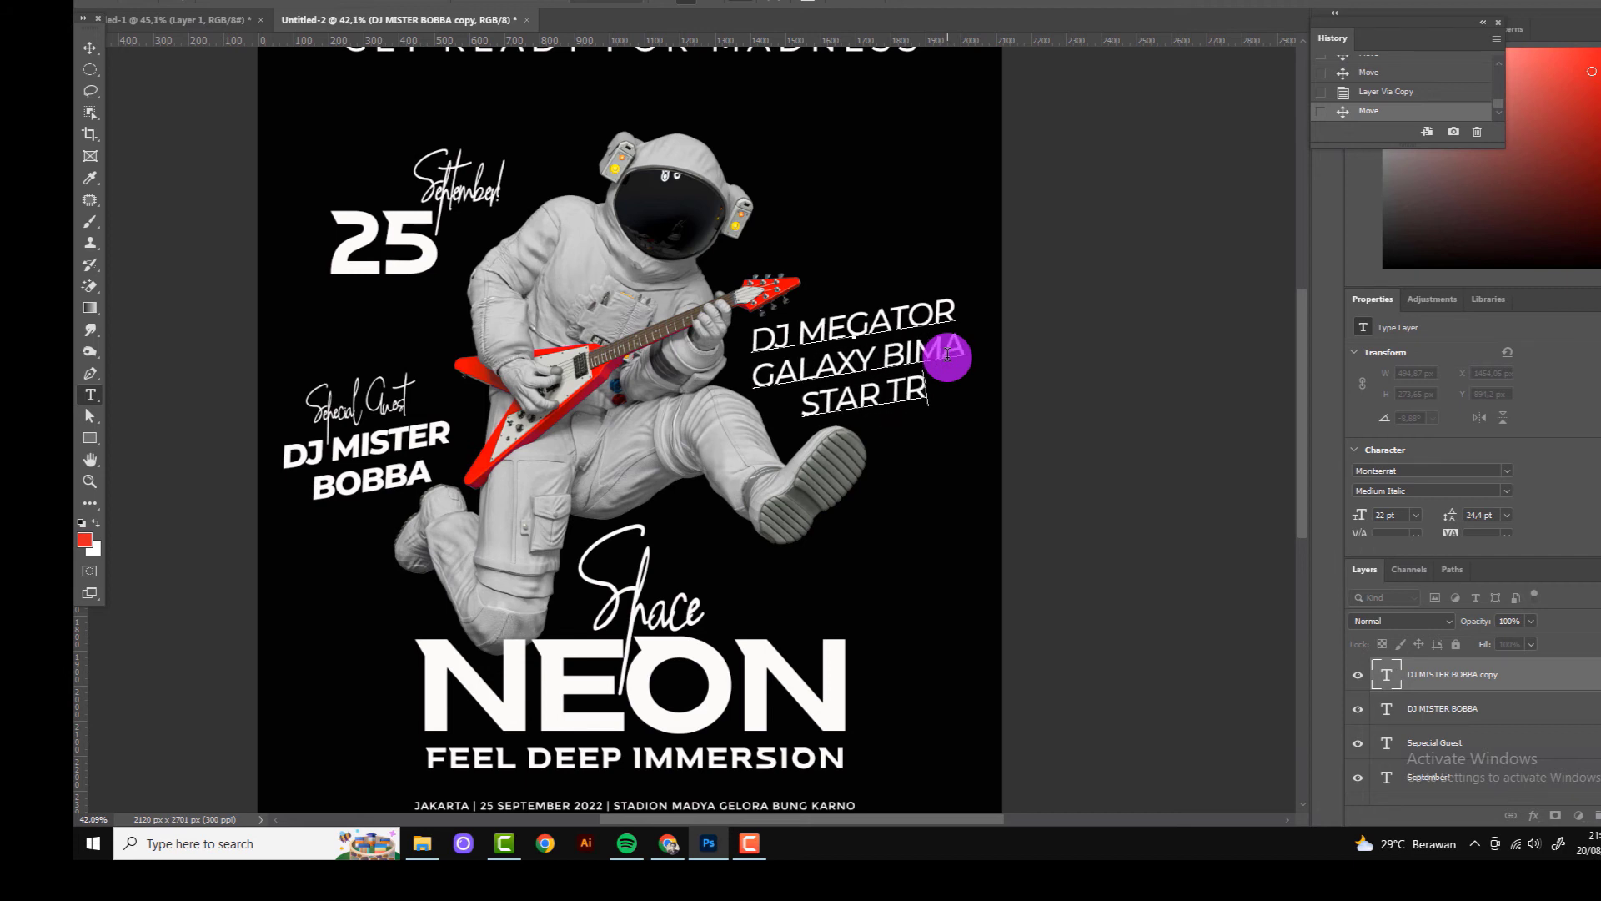
{"action": "type", "text": "OOPER DJ"}
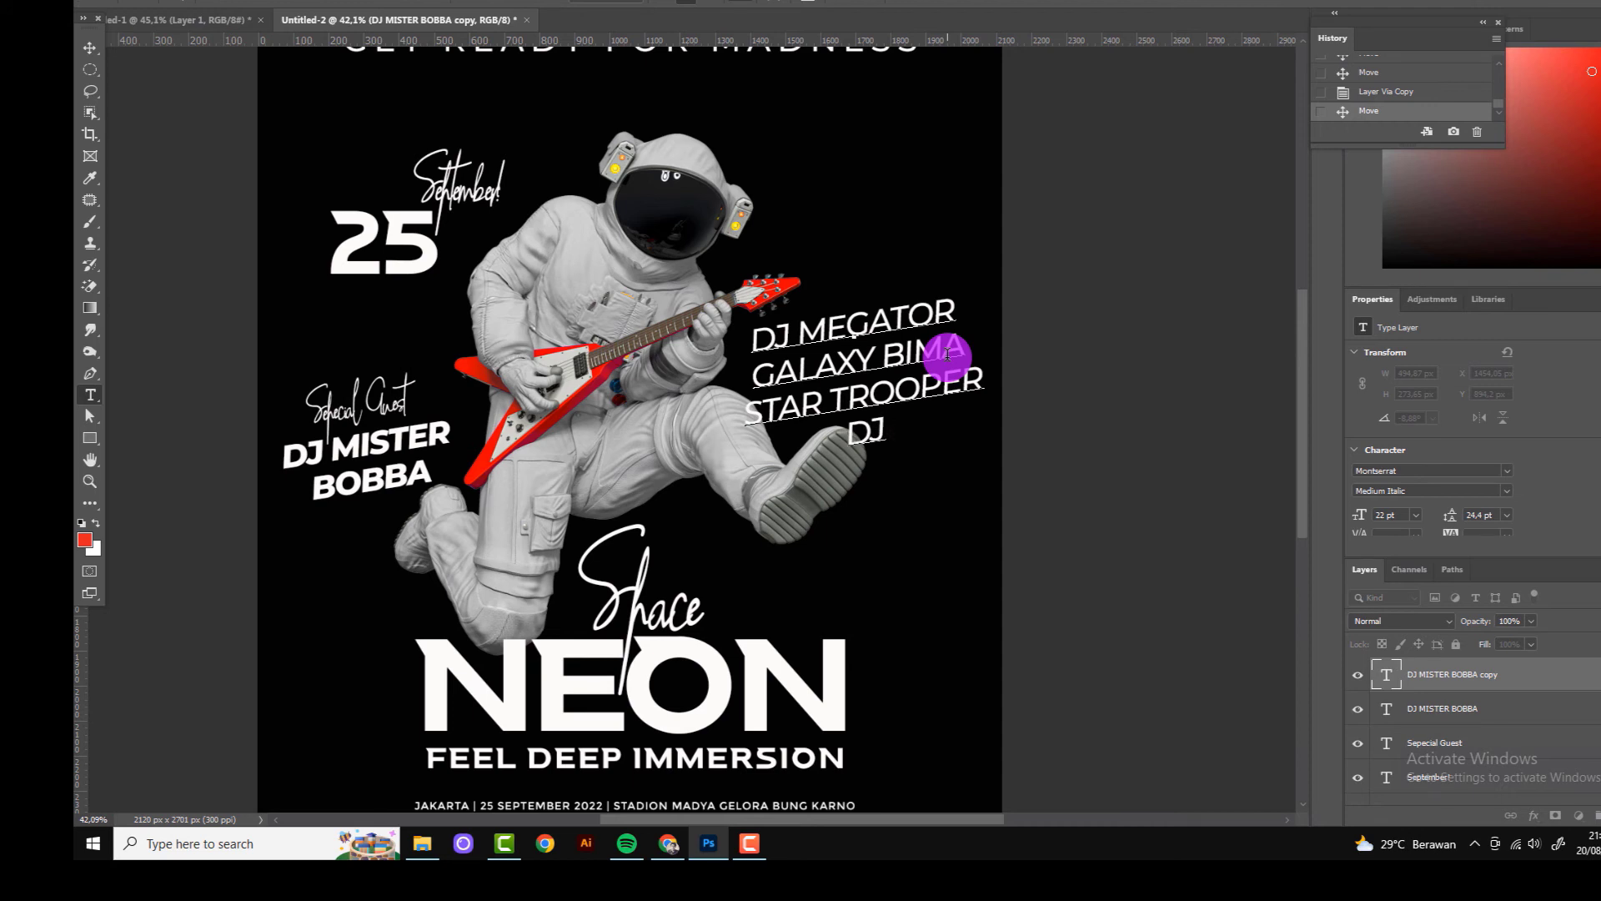
{"action": "type", "text": "ANTARA"}
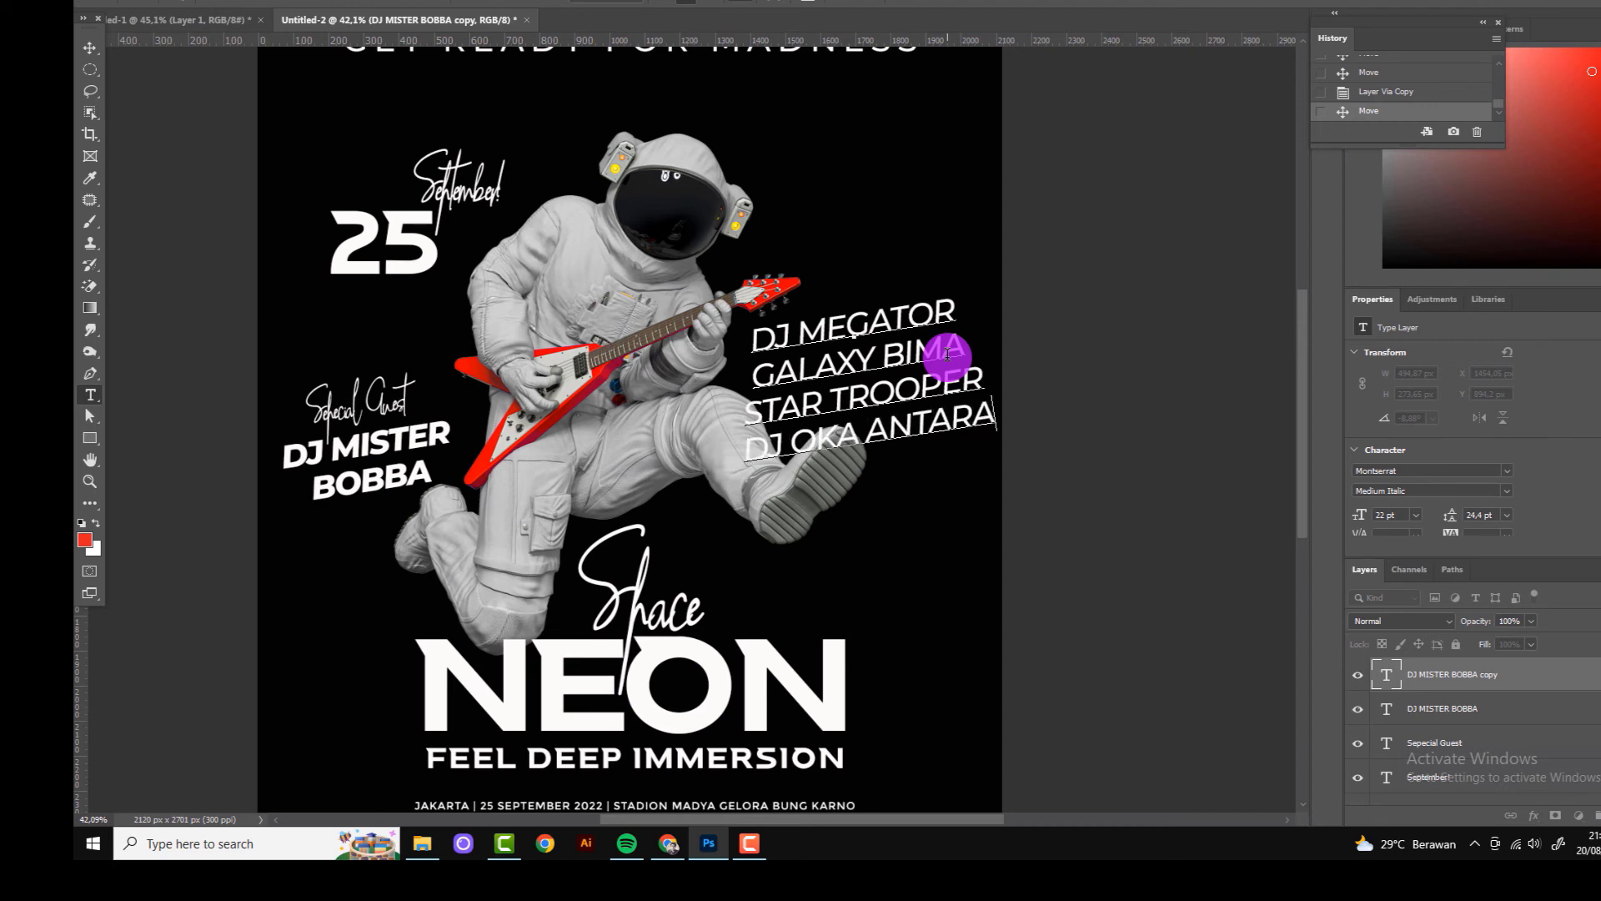
{"action": "mouse_move", "coordinate": [751, 319]}
{"action": "left_mouse_down"}
{"action": "mouse_move", "coordinate": [1054, 455]}
{"action": "mouse_move", "coordinate": [1117, 459]}
{"action": "left_mouse_up"}
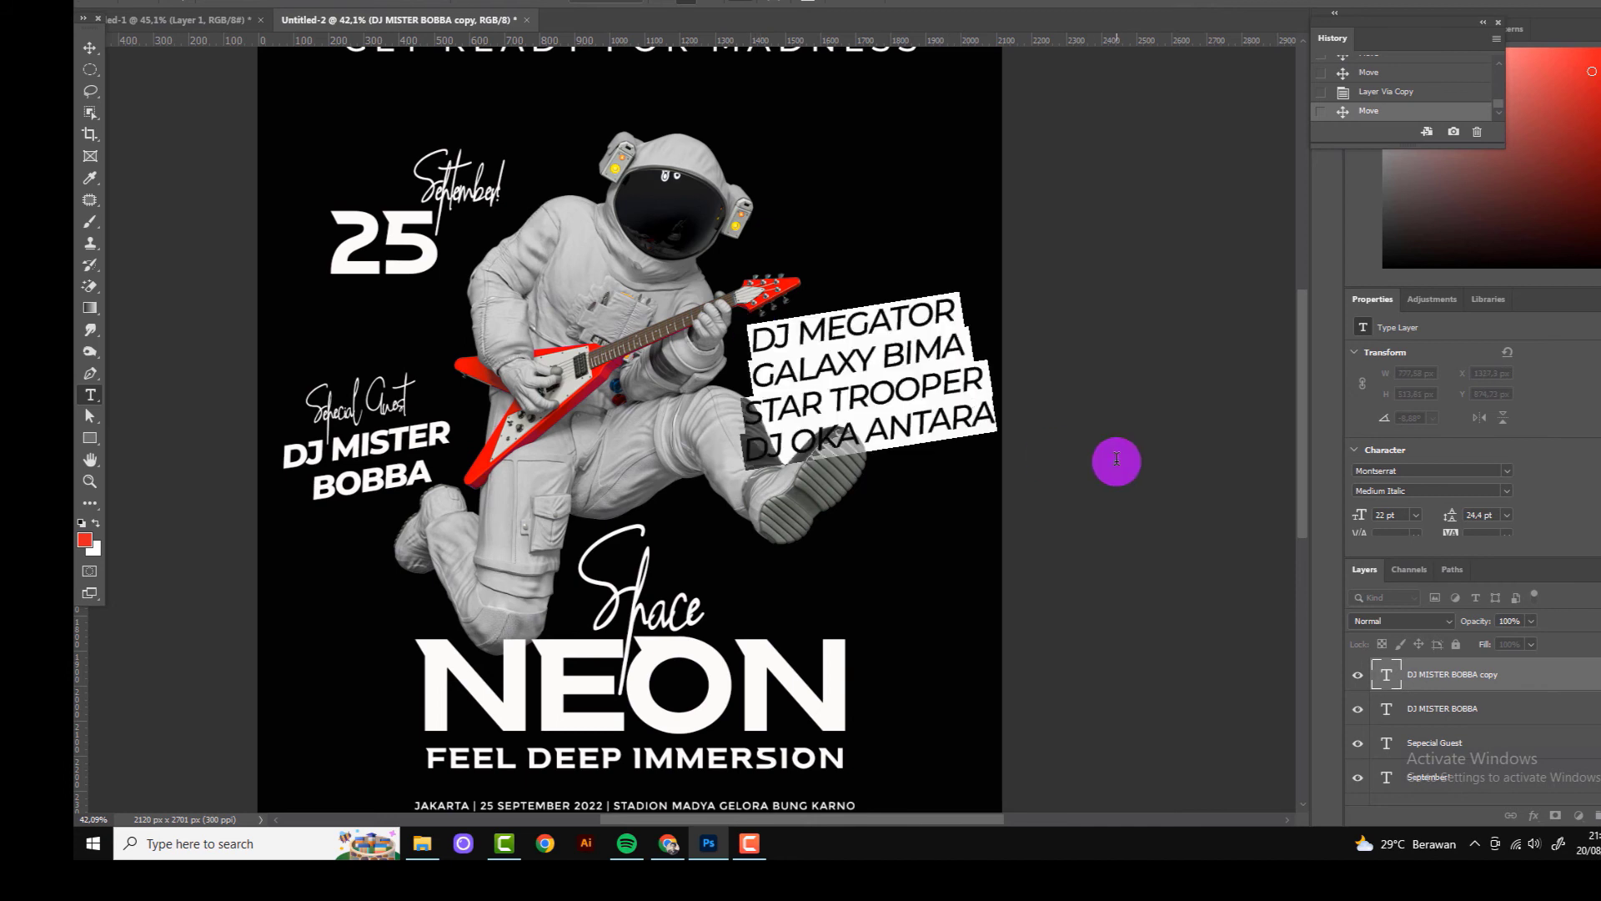
{"action": "left_click", "coordinate": [88, 40]}
Step: Shrink the tilted lineup, position it right of the guitar, and commit the transform
{"action": "left_click_drag", "start_coordinate": [983, 454], "coordinate": [953, 456]}
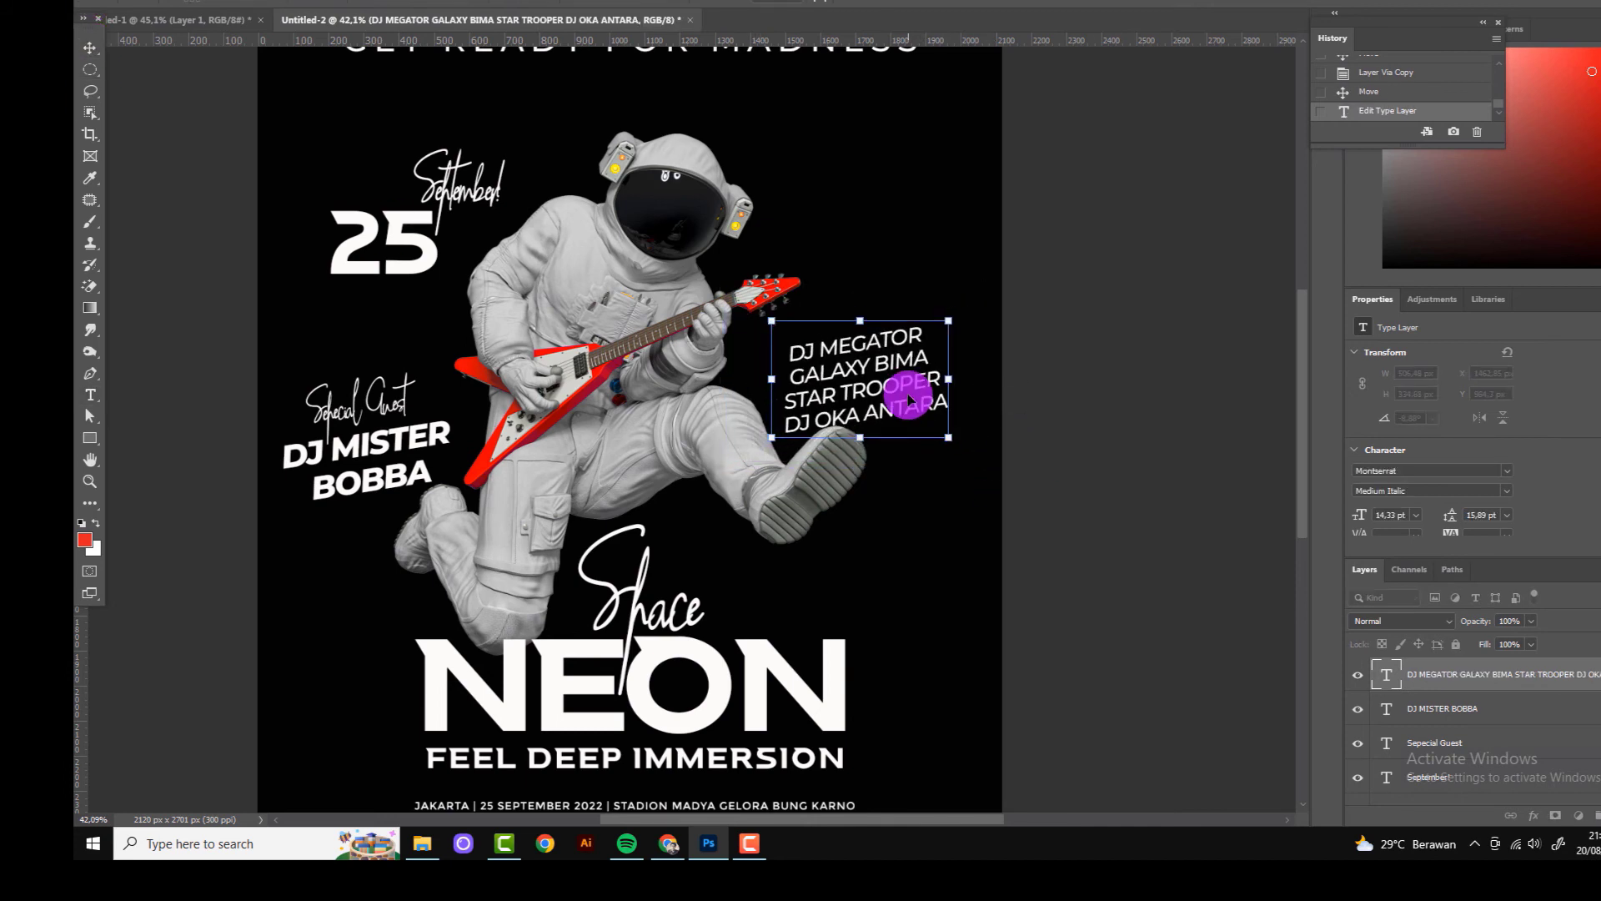
{"action": "mouse_move", "coordinate": [929, 355]}
{"action": "left_mouse_down"}
{"action": "mouse_move", "coordinate": [912, 378]}
{"action": "mouse_move", "coordinate": [922, 367]}
{"action": "left_mouse_up"}
{"action": "key", "text": "Return"}
{"action": "scroll", "coordinate": [938, 467], "scroll_direction": "down", "scroll_amount": 1}
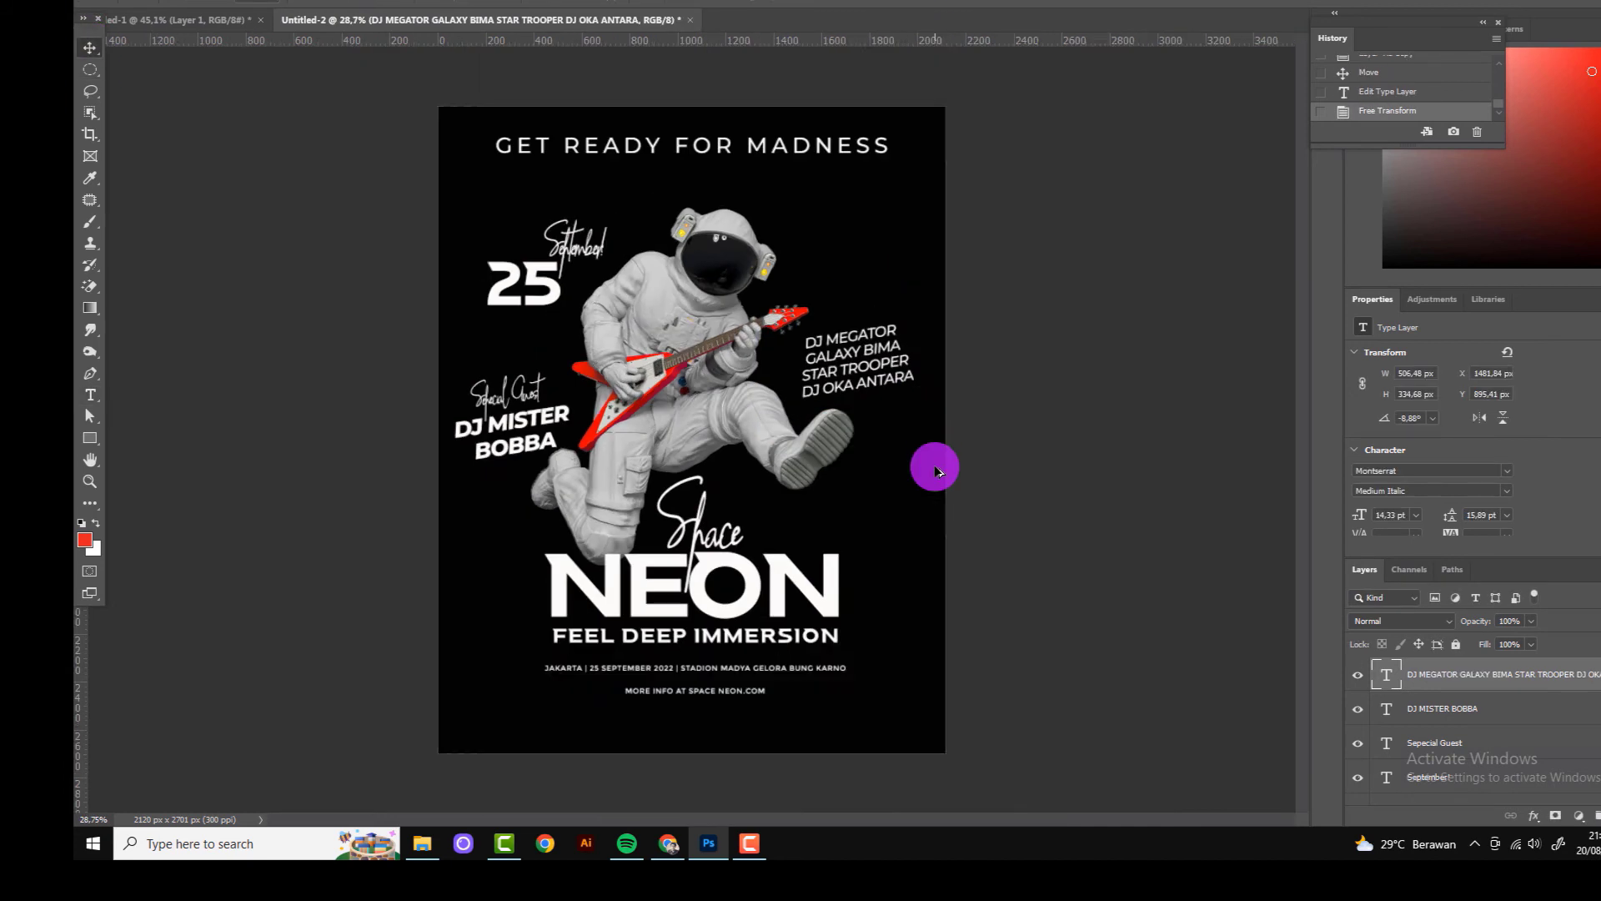
{"action": "scroll", "coordinate": [937, 472], "scroll_direction": "down", "scroll_amount": 1}
{"action": "scroll", "coordinate": [617, 155], "scroll_direction": "down", "scroll_amount": 1}
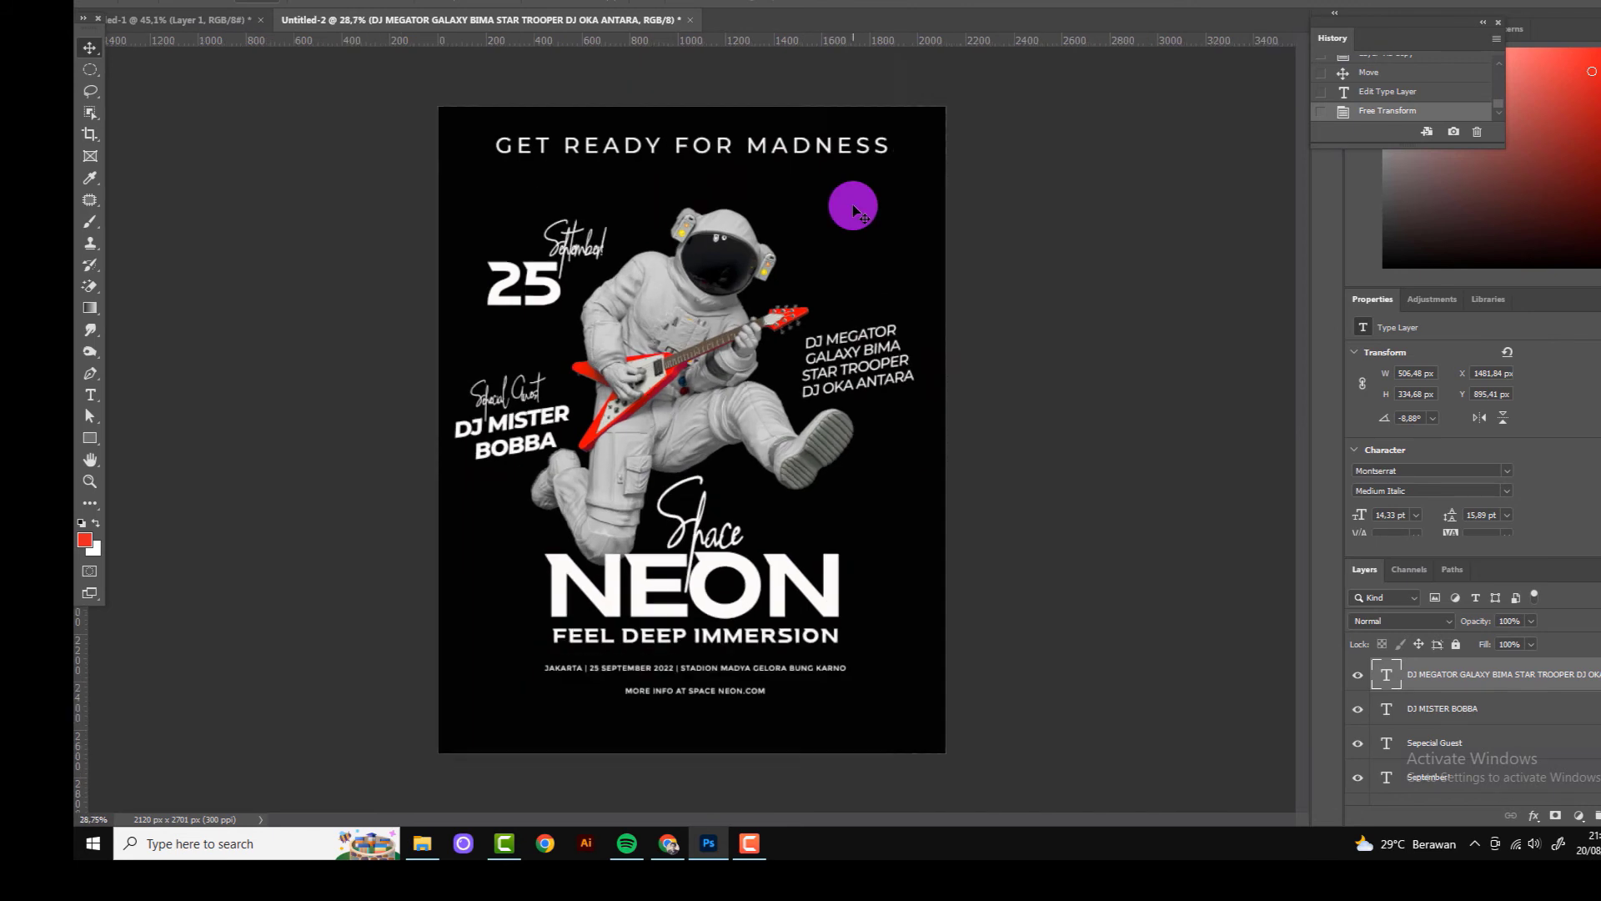
{"action": "scroll", "coordinate": [672, 620], "scroll_direction": "down", "scroll_amount": 1}
{"action": "left_click", "coordinate": [715, 161]}
Step: Set the NEON title layer's Fill to 0% so the letters become hollow
{"action": "scroll", "coordinate": [689, 694], "scroll_direction": "down", "scroll_amount": 1}
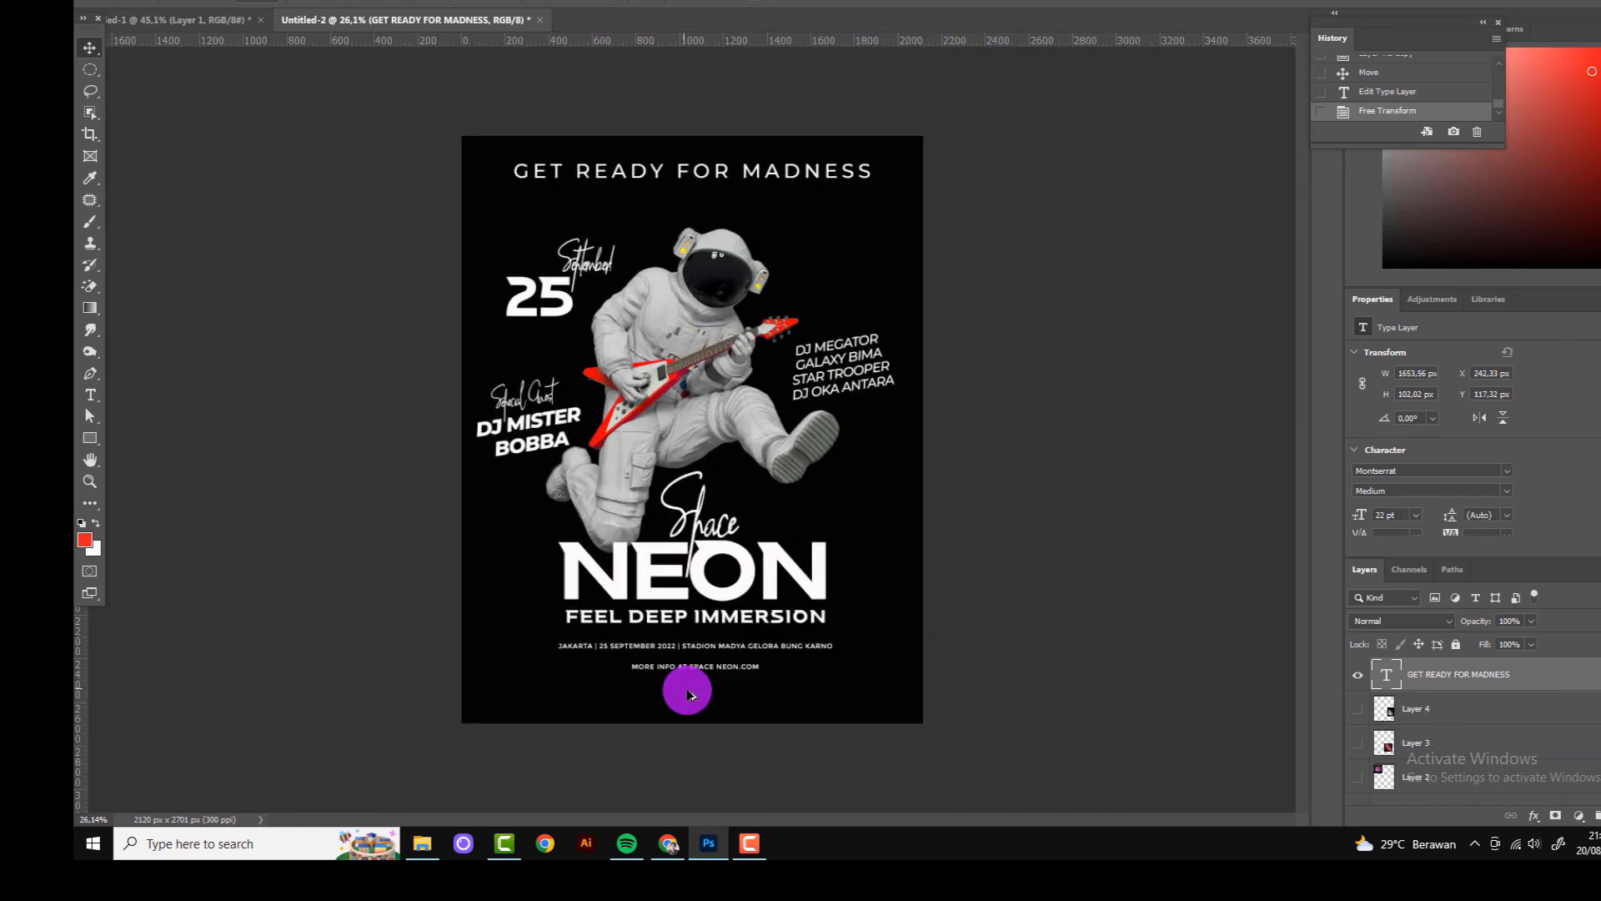
{"action": "left_click", "coordinate": [705, 701]}
{"action": "scroll", "coordinate": [705, 700], "scroll_direction": "up", "scroll_amount": 1}
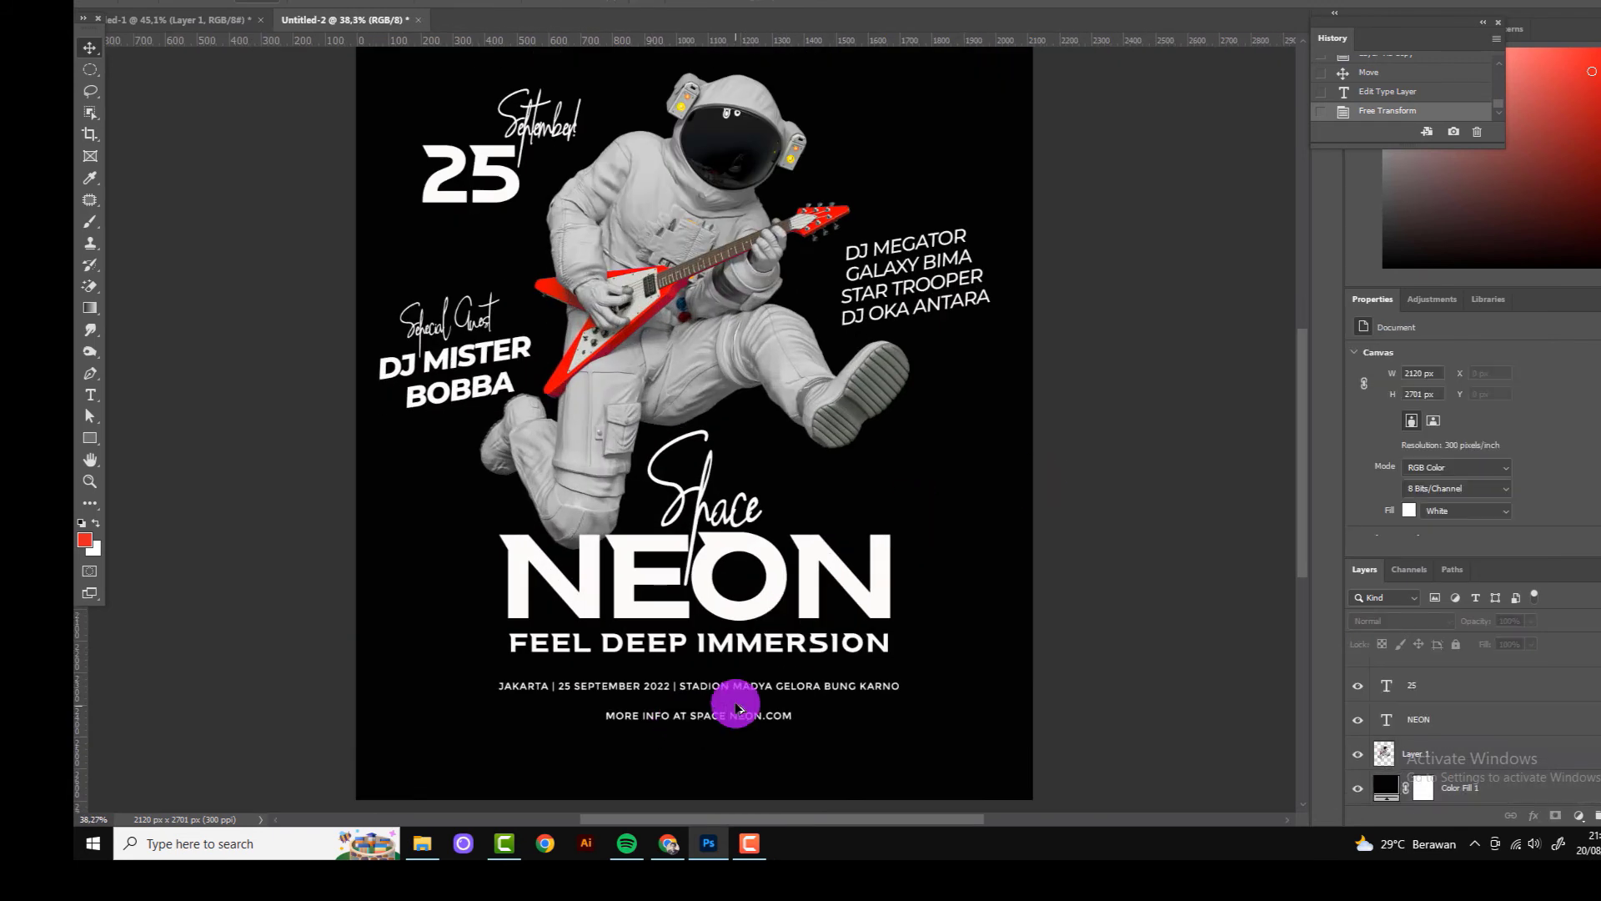
{"action": "scroll", "coordinate": [734, 710], "scroll_direction": "up", "scroll_amount": 2}
{"action": "scroll", "coordinate": [608, 561], "scroll_direction": "up", "scroll_amount": 1}
{"action": "left_click", "coordinate": [608, 561]}
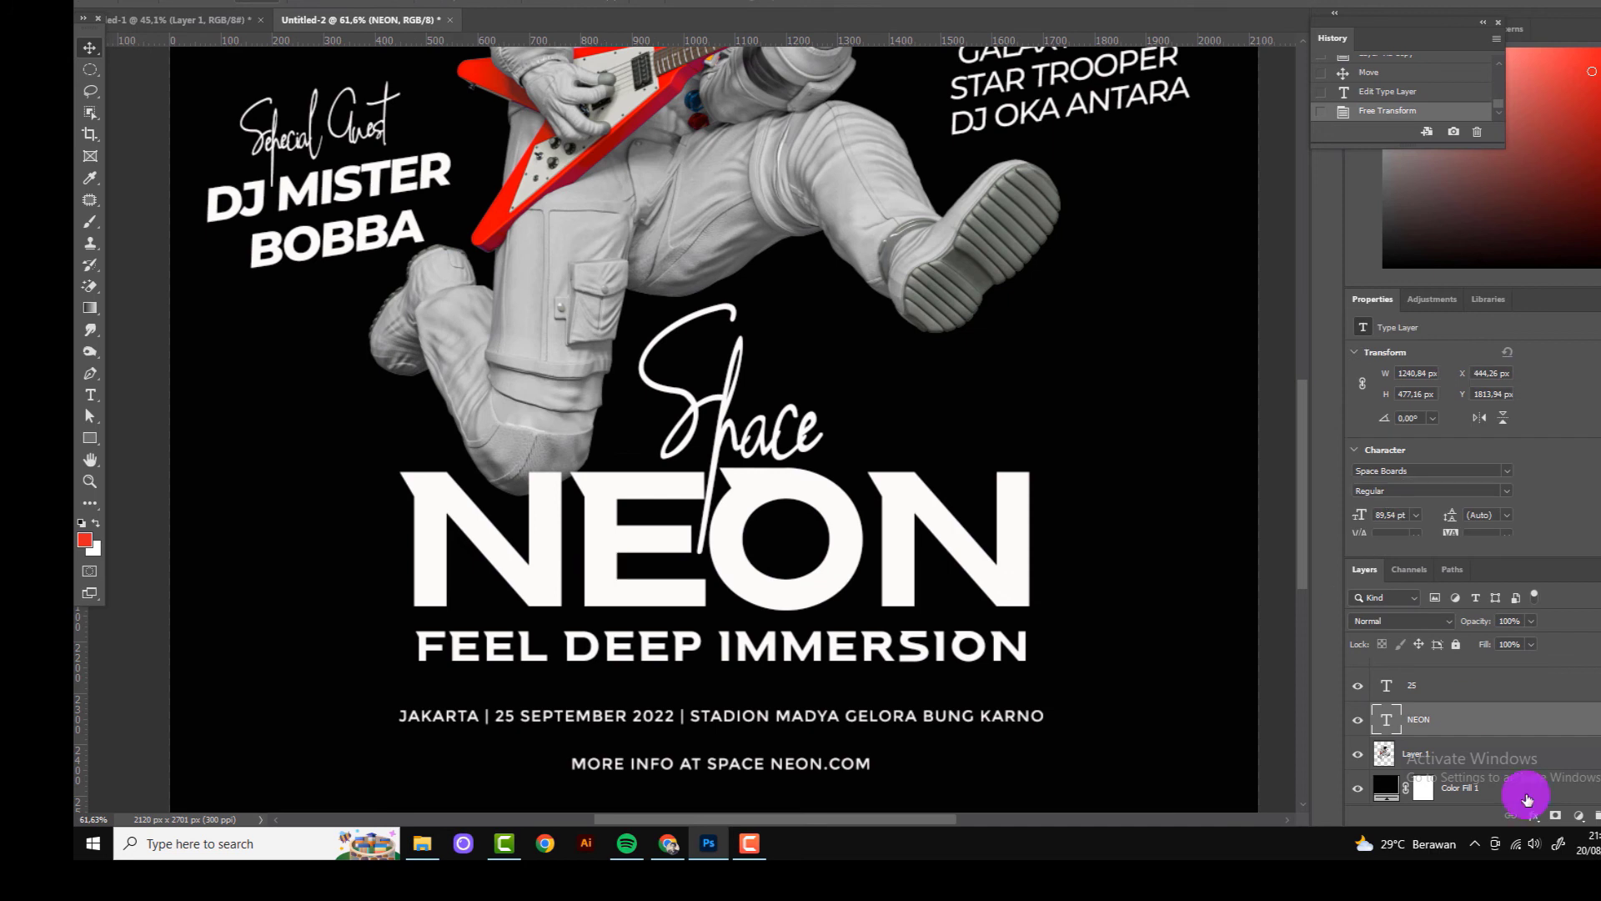
{"action": "left_click", "coordinate": [1534, 815]}
{"action": "left_click", "coordinate": [1541, 653]}
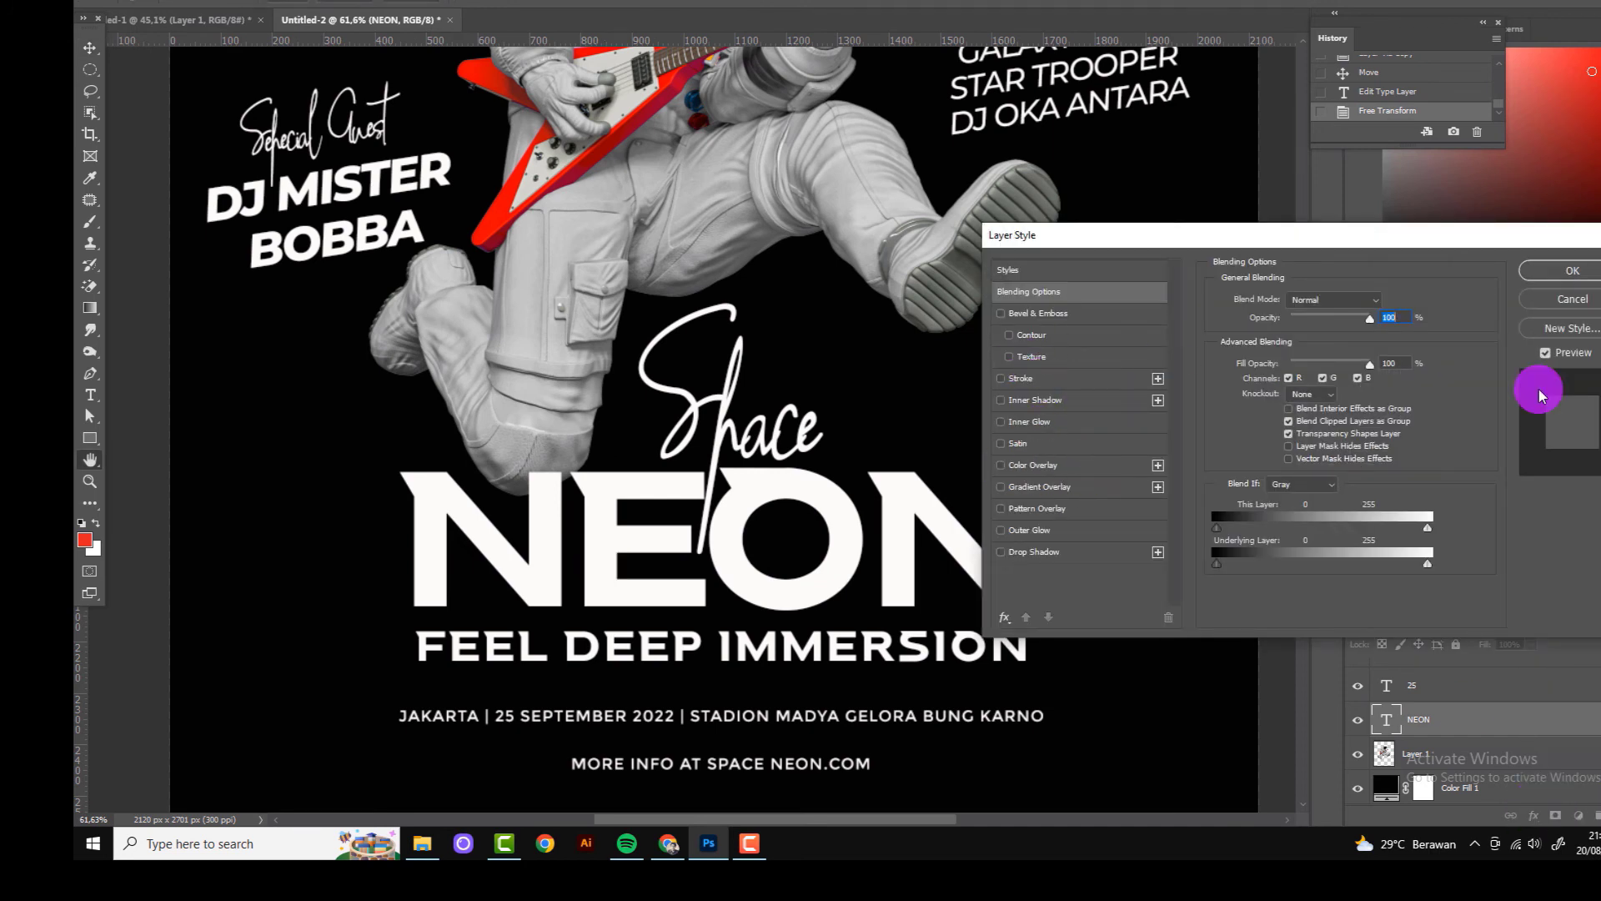
{"action": "left_click", "coordinate": [1568, 300]}
{"action": "left_click_drag", "start_coordinate": [1532, 661], "coordinate": [1452, 661]}
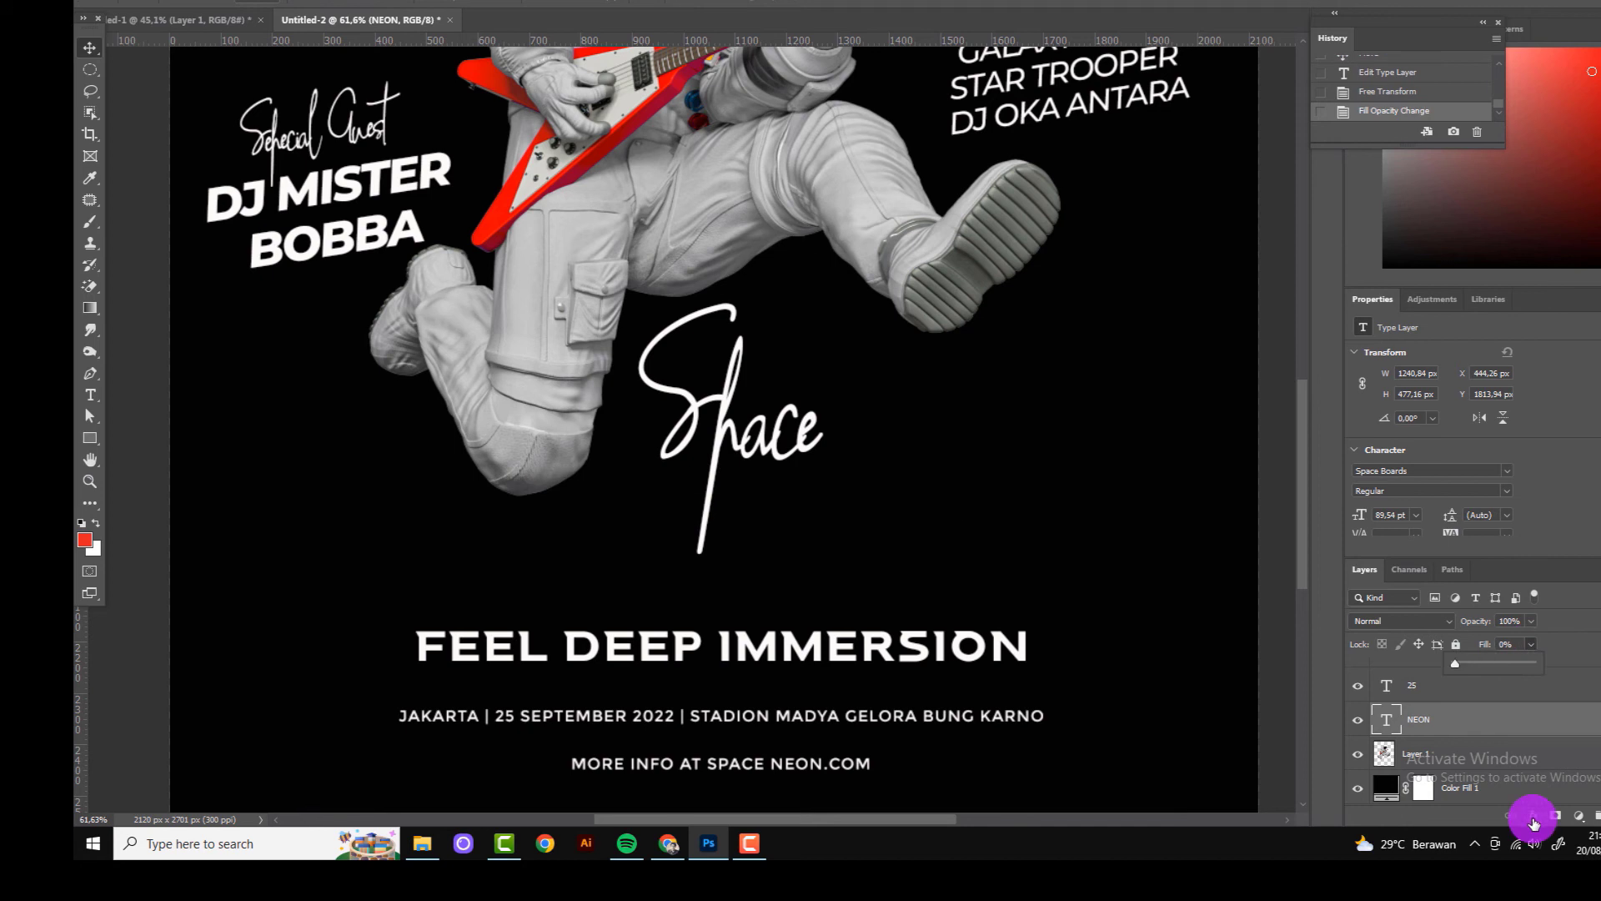
Step: Add a magenta Stroke of about 5 px to the NEON letters
{"action": "double_click", "coordinate": [1501, 719]}
{"action": "left_click", "coordinate": [1001, 378]}
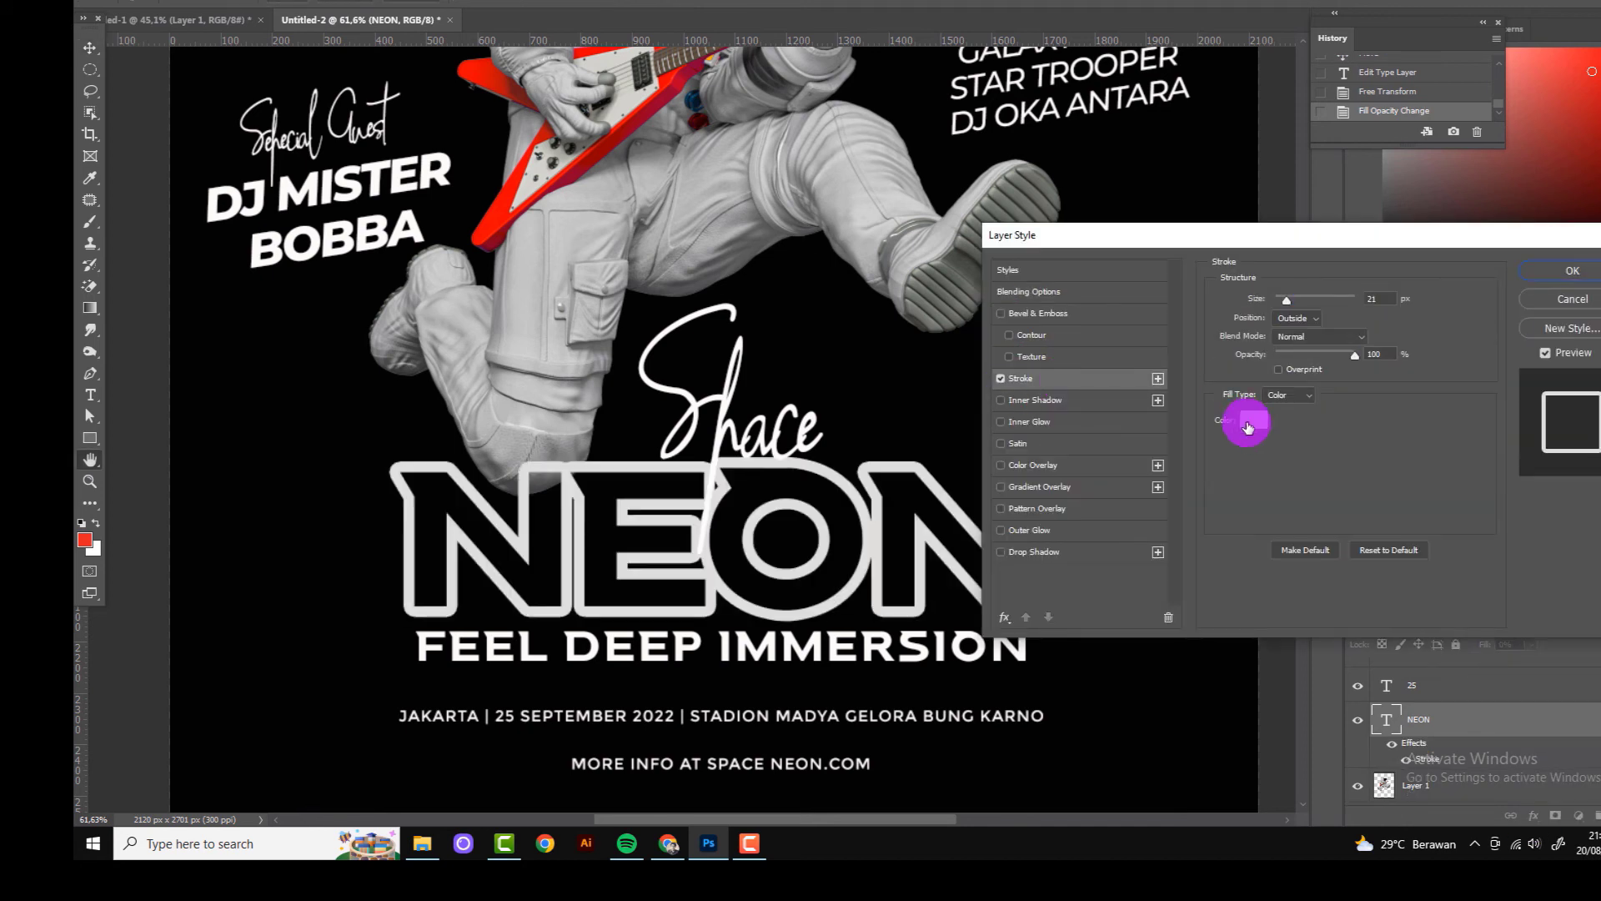
{"action": "left_click", "coordinate": [1246, 422]}
{"action": "left_click", "coordinate": [1274, 392]}
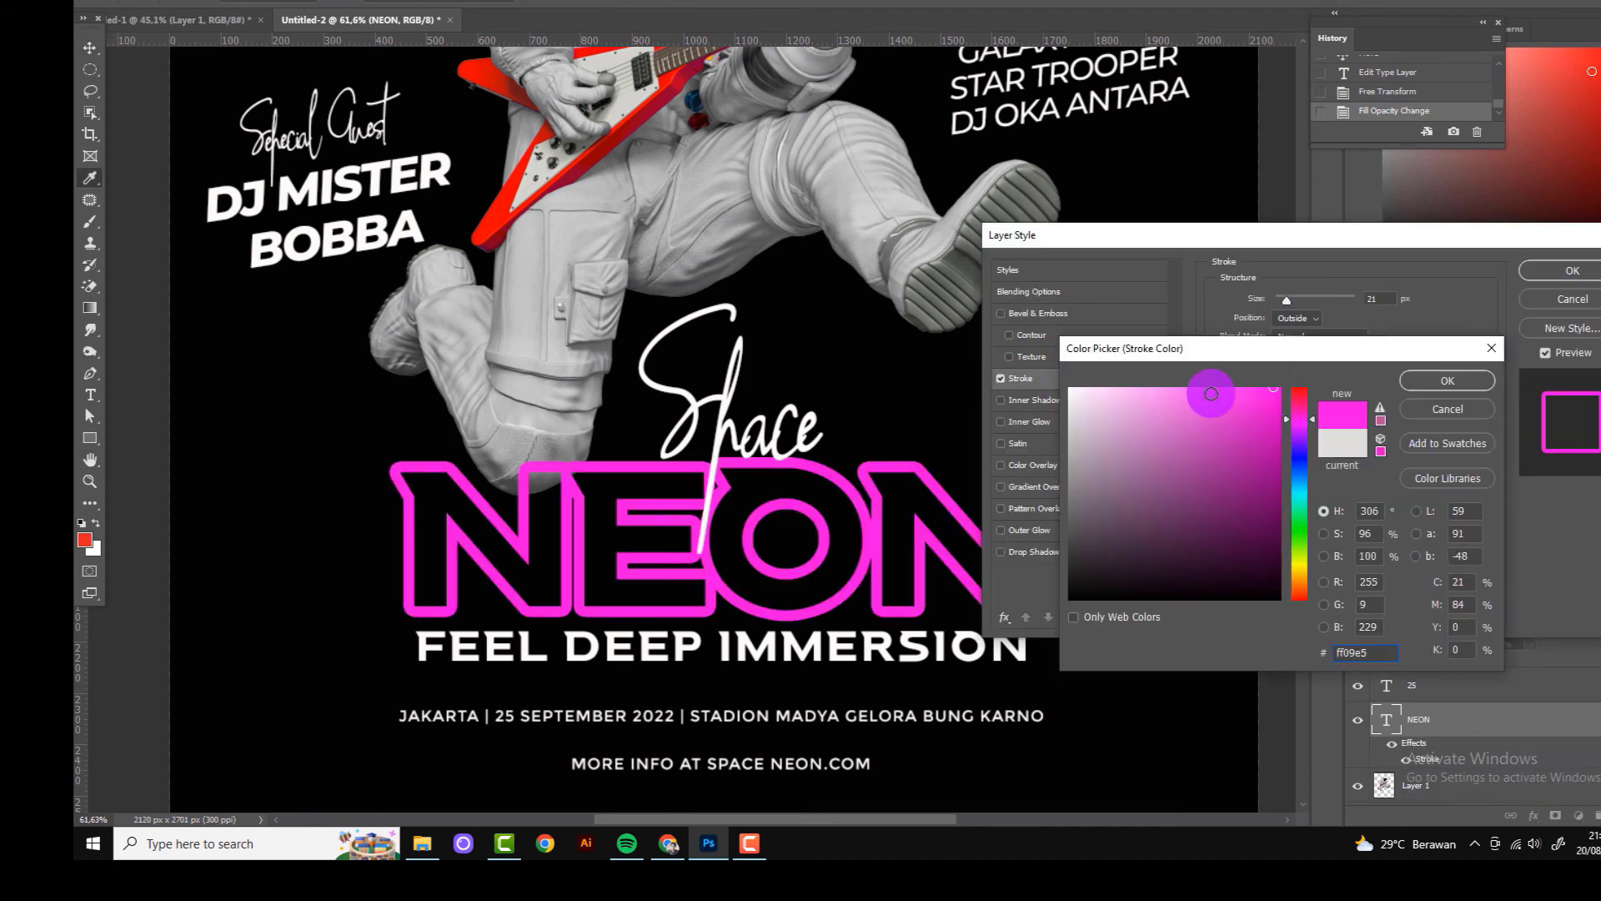
{"action": "left_click", "coordinate": [1428, 380]}
{"action": "left_click_drag", "start_coordinate": [1286, 300], "coordinate": [1280, 302]}
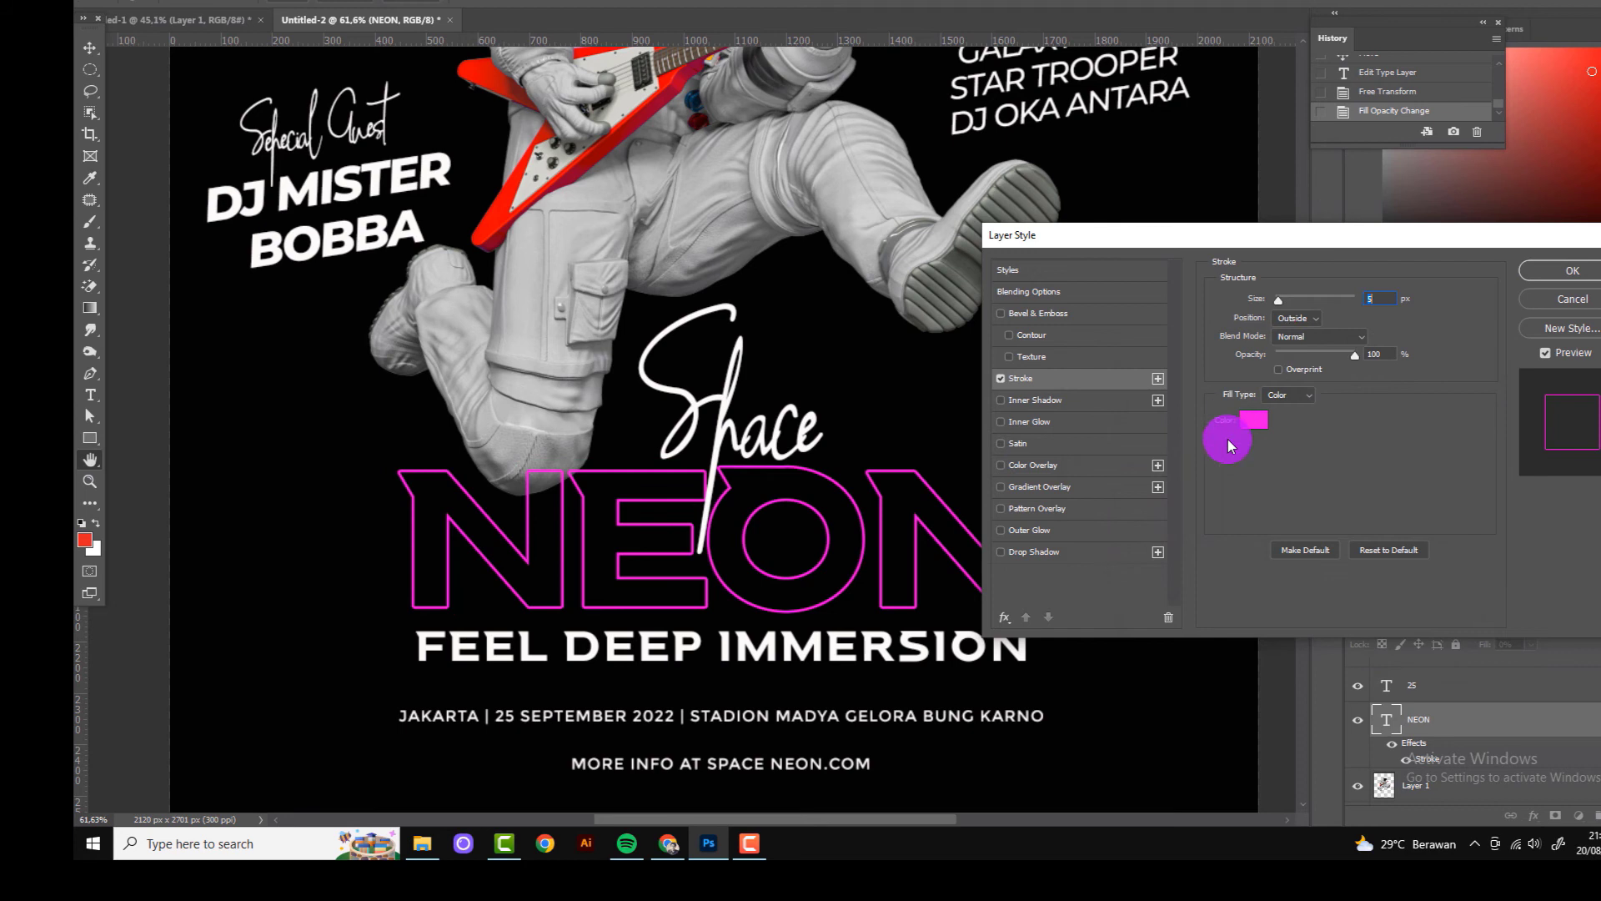
Step: Refine the NEON stroke to f40dec magenta with an 8 px thickness
{"action": "left_click", "coordinate": [1251, 422]}
{"action": "left_click", "coordinate": [1260, 391]}
{"action": "mouse_move", "coordinate": [1302, 419]}
{"action": "left_mouse_down"}
{"action": "mouse_move", "coordinate": [1301, 401]}
{"action": "mouse_move", "coordinate": [1277, 425]}
{"action": "left_mouse_up"}
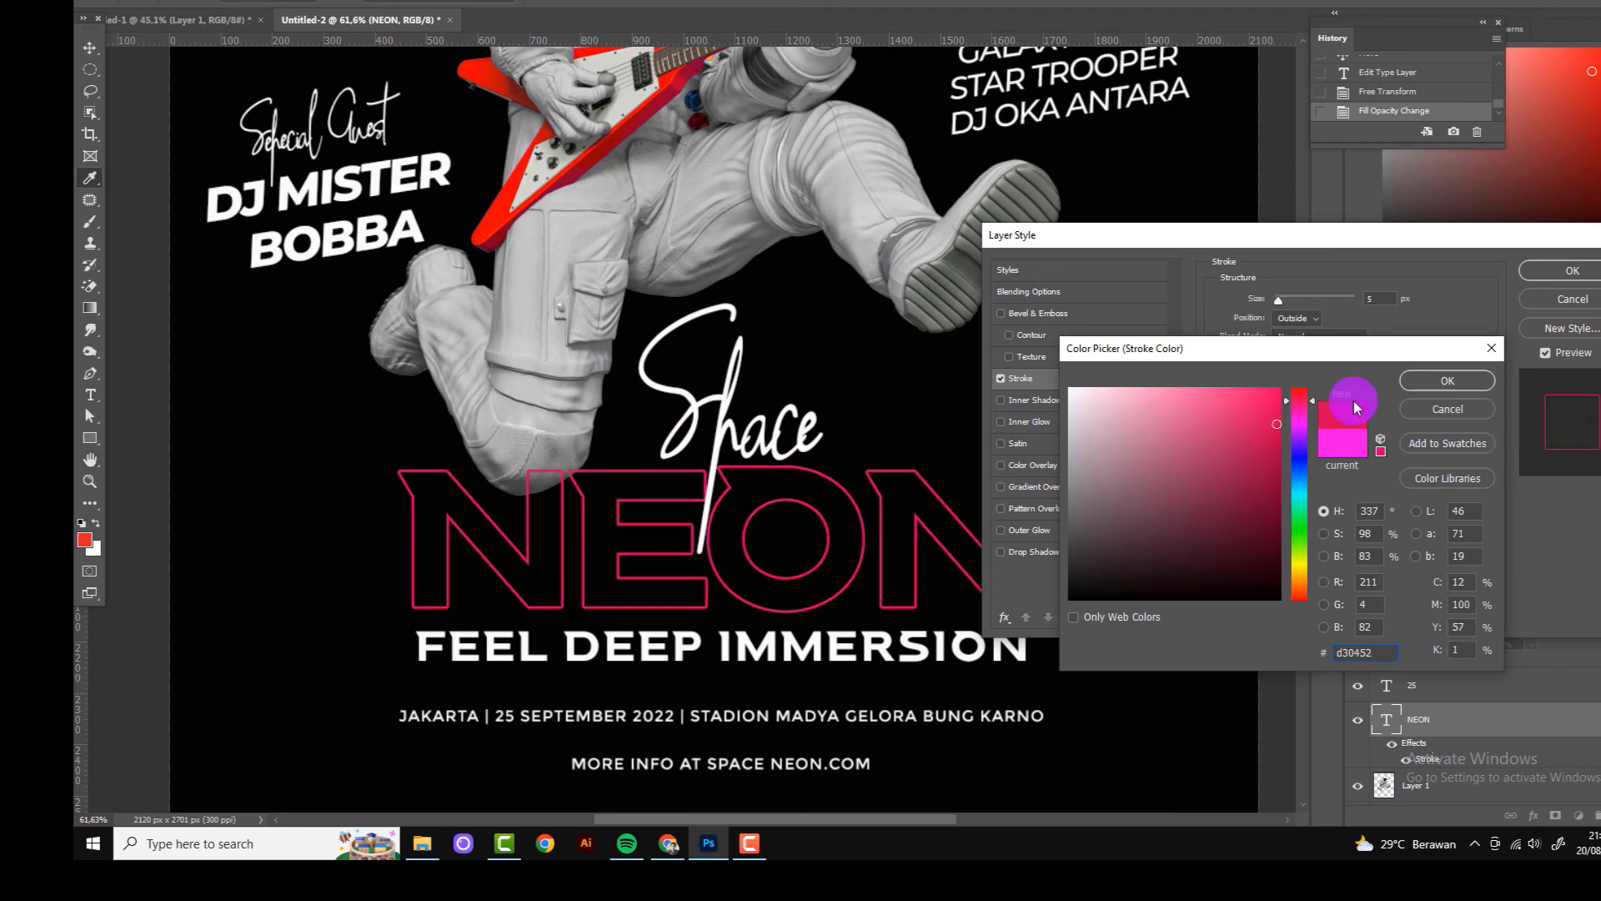
{"action": "left_click", "coordinate": [1302, 590]}
{"action": "left_click", "coordinate": [1268, 386]}
{"action": "left_click", "coordinate": [1303, 435]}
{"action": "left_click", "coordinate": [1269, 395]}
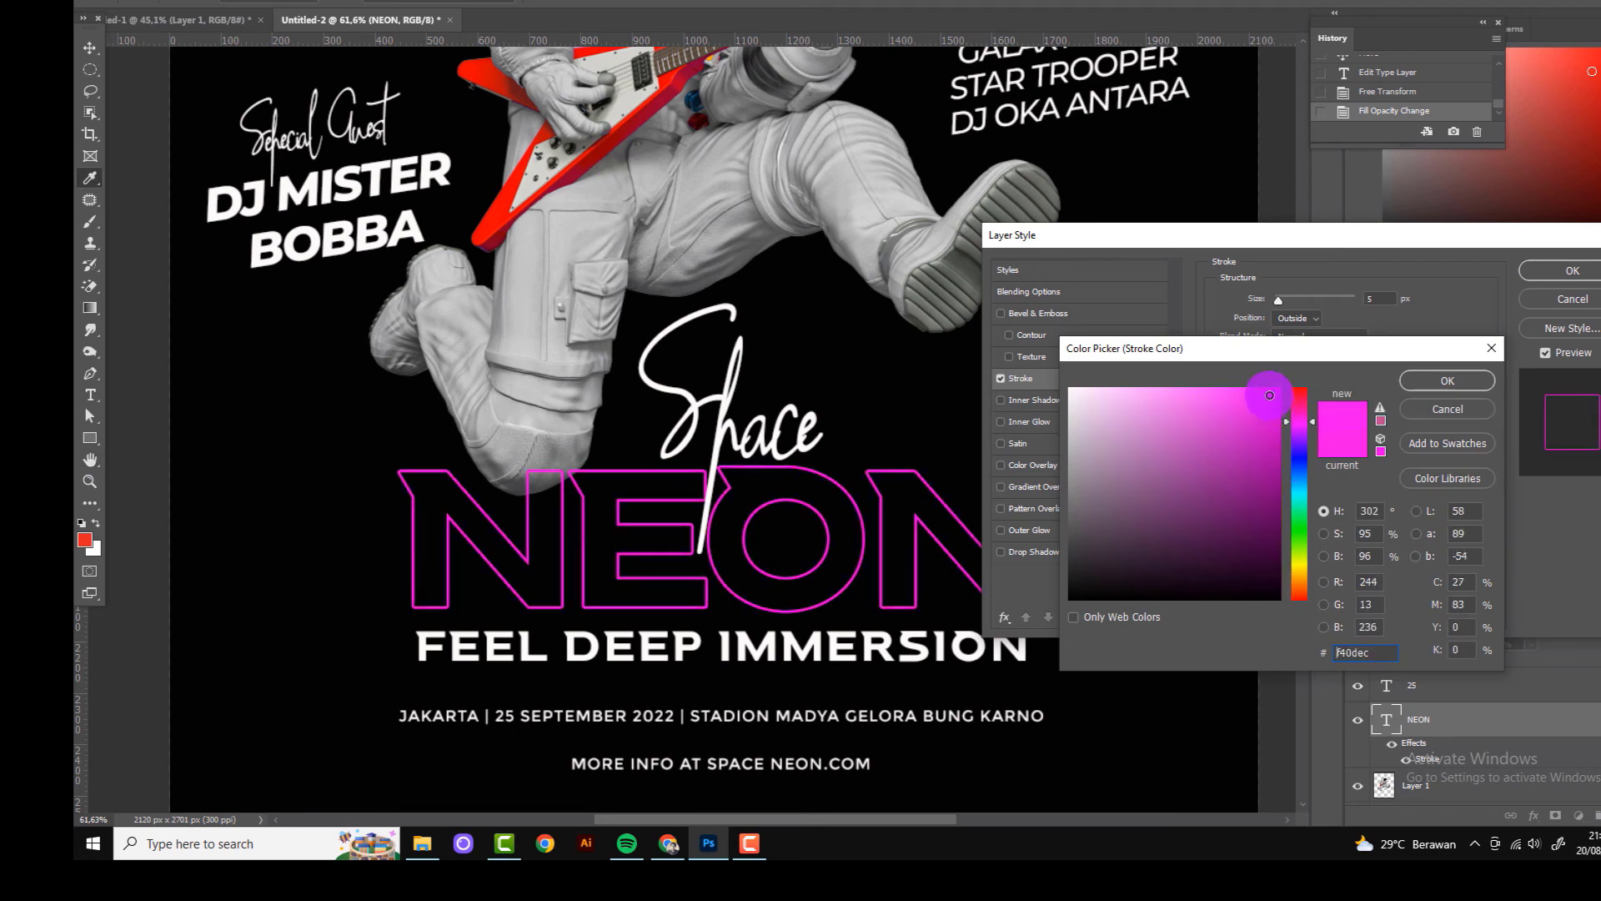
{"action": "left_click", "coordinate": [1418, 379]}
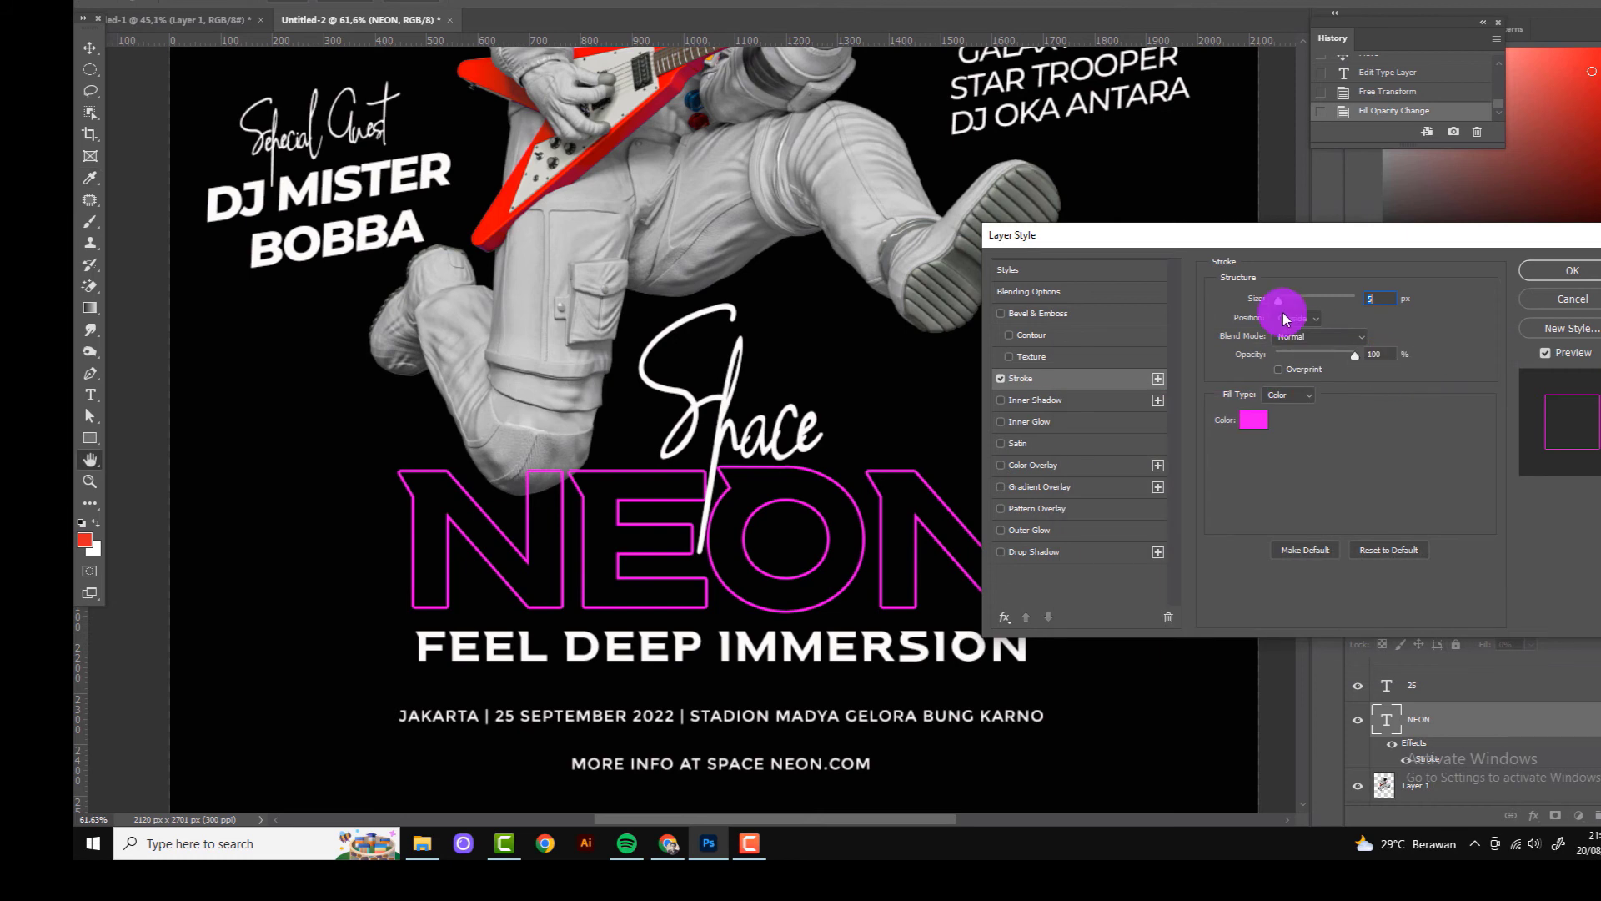
{"action": "left_click_drag", "start_coordinate": [1283, 314], "coordinate": [1285, 302]}
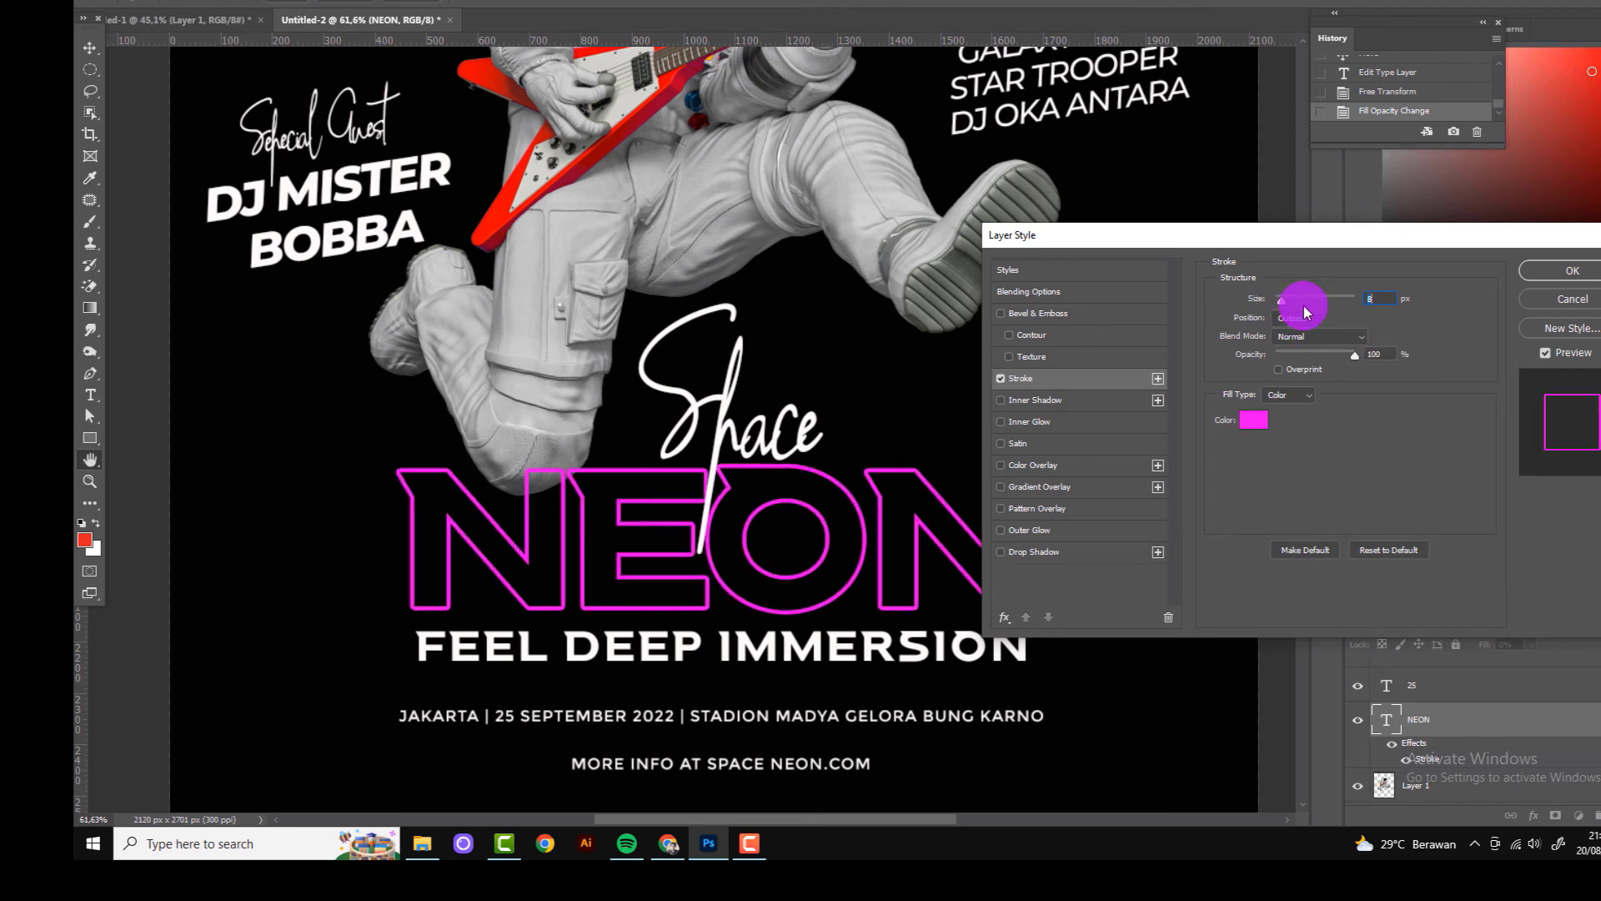
Step: Add a 0-opacity Inner Shadow and a bc35d5 Outer Glow with 3% spread, then apply
{"action": "left_click", "coordinate": [1004, 425]}
{"action": "left_click", "coordinate": [1057, 407]}
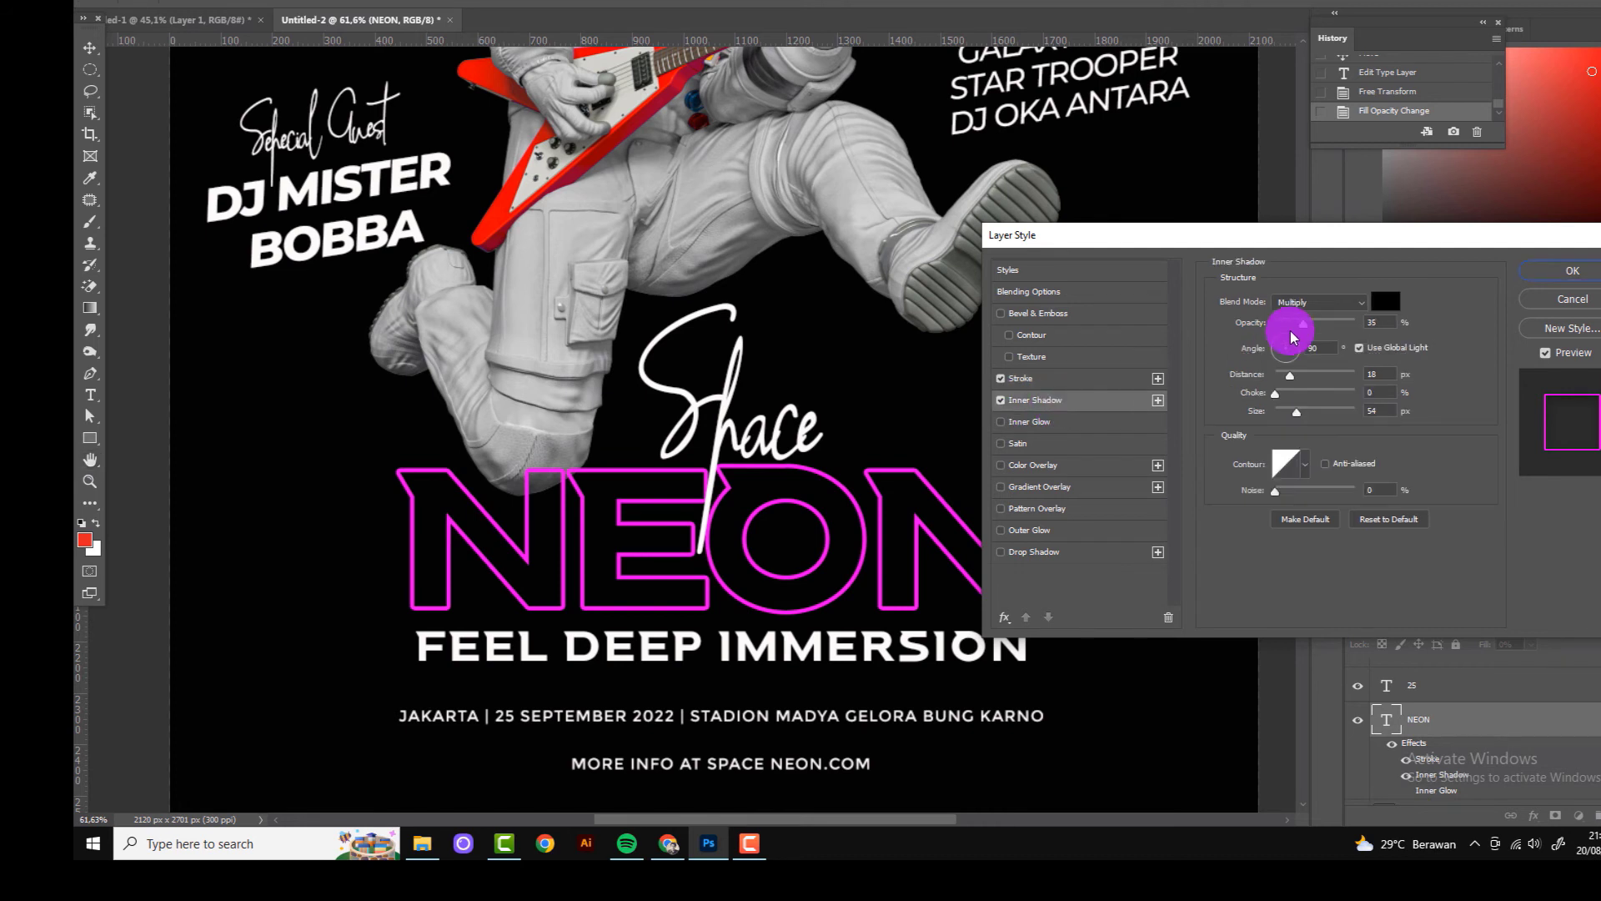
{"action": "mouse_move", "coordinate": [1287, 322]}
{"action": "left_mouse_down"}
{"action": "mouse_move", "coordinate": [1323, 322]}
{"action": "mouse_move", "coordinate": [1251, 322]}
{"action": "mouse_move", "coordinate": [1289, 328]}
{"action": "left_mouse_up"}
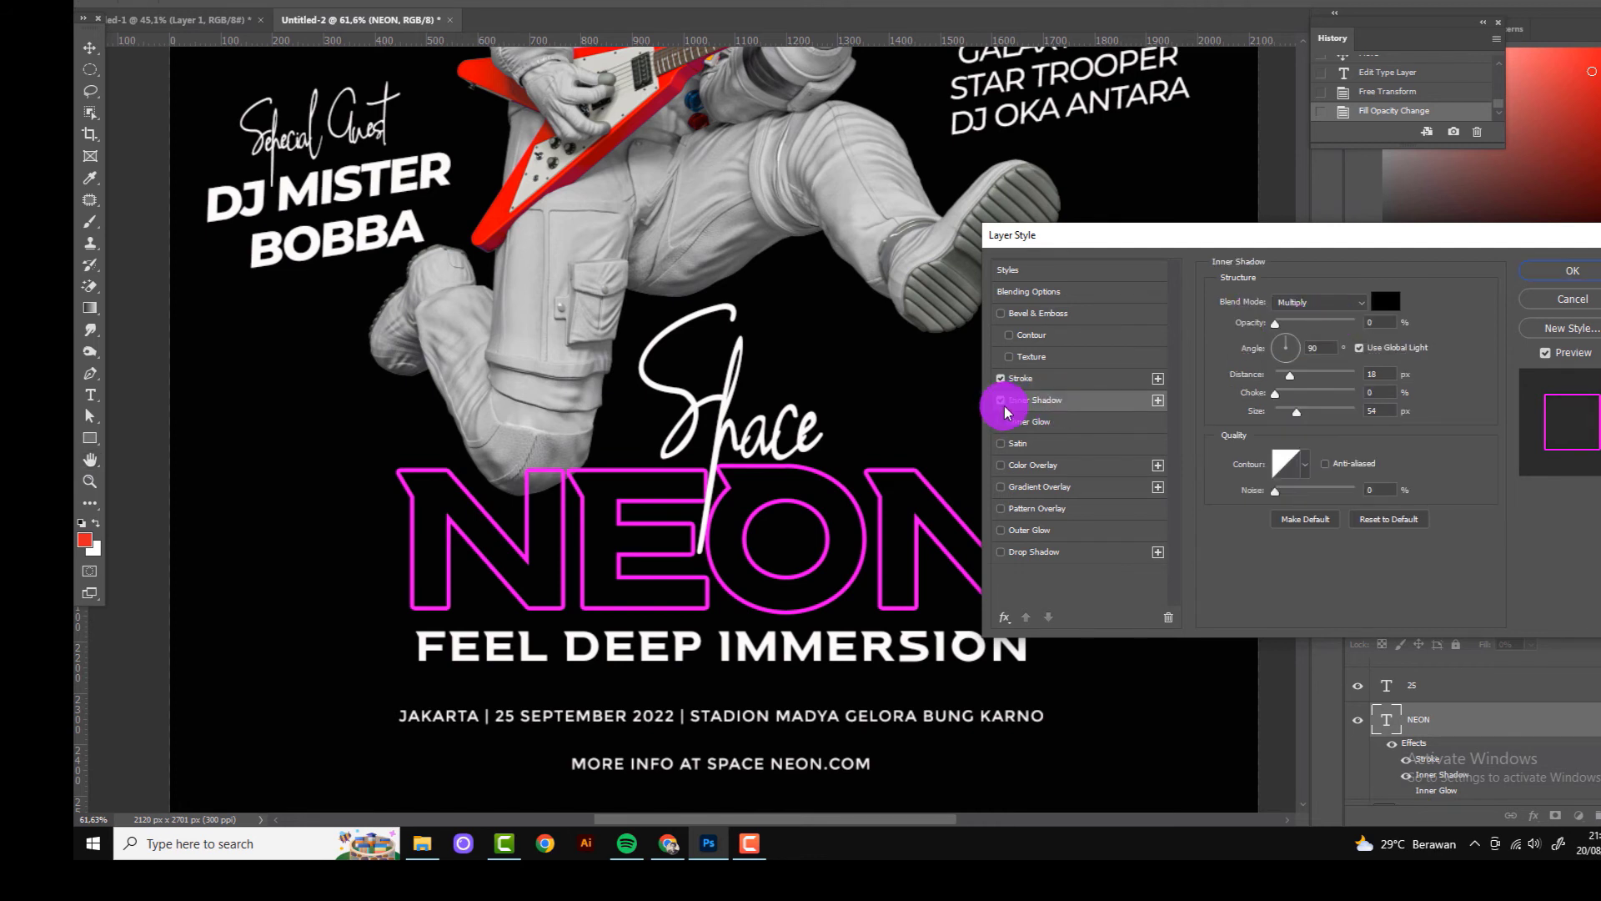
{"action": "left_click", "coordinate": [1029, 530]}
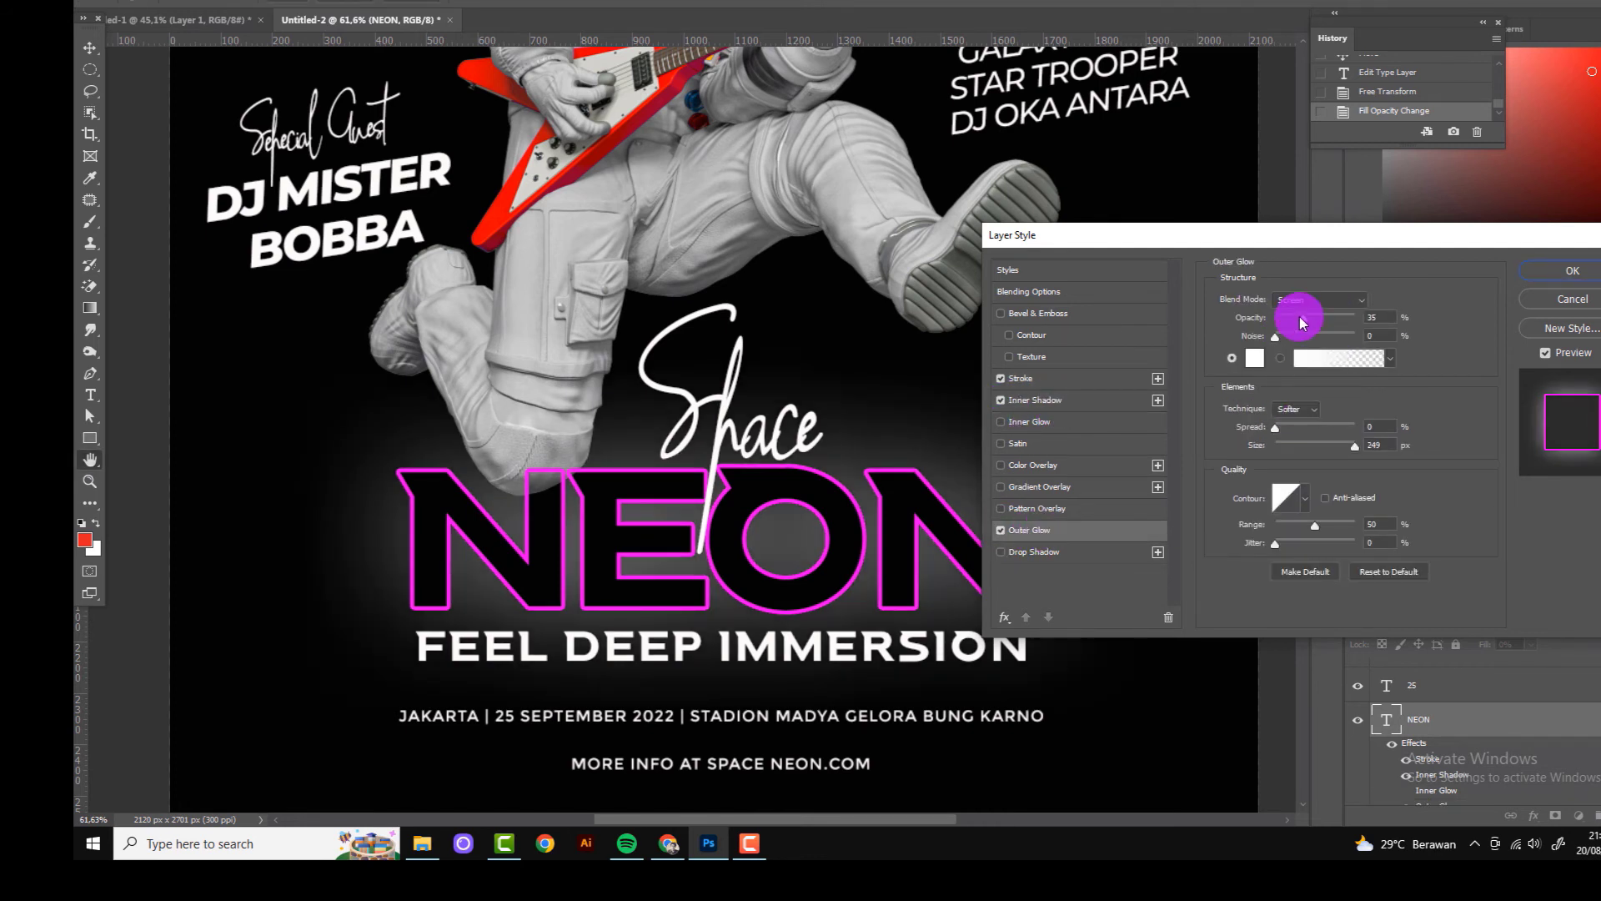
{"action": "left_click_drag", "start_coordinate": [1299, 317], "coordinate": [1278, 319]}
{"action": "left_click", "coordinate": [1255, 358]}
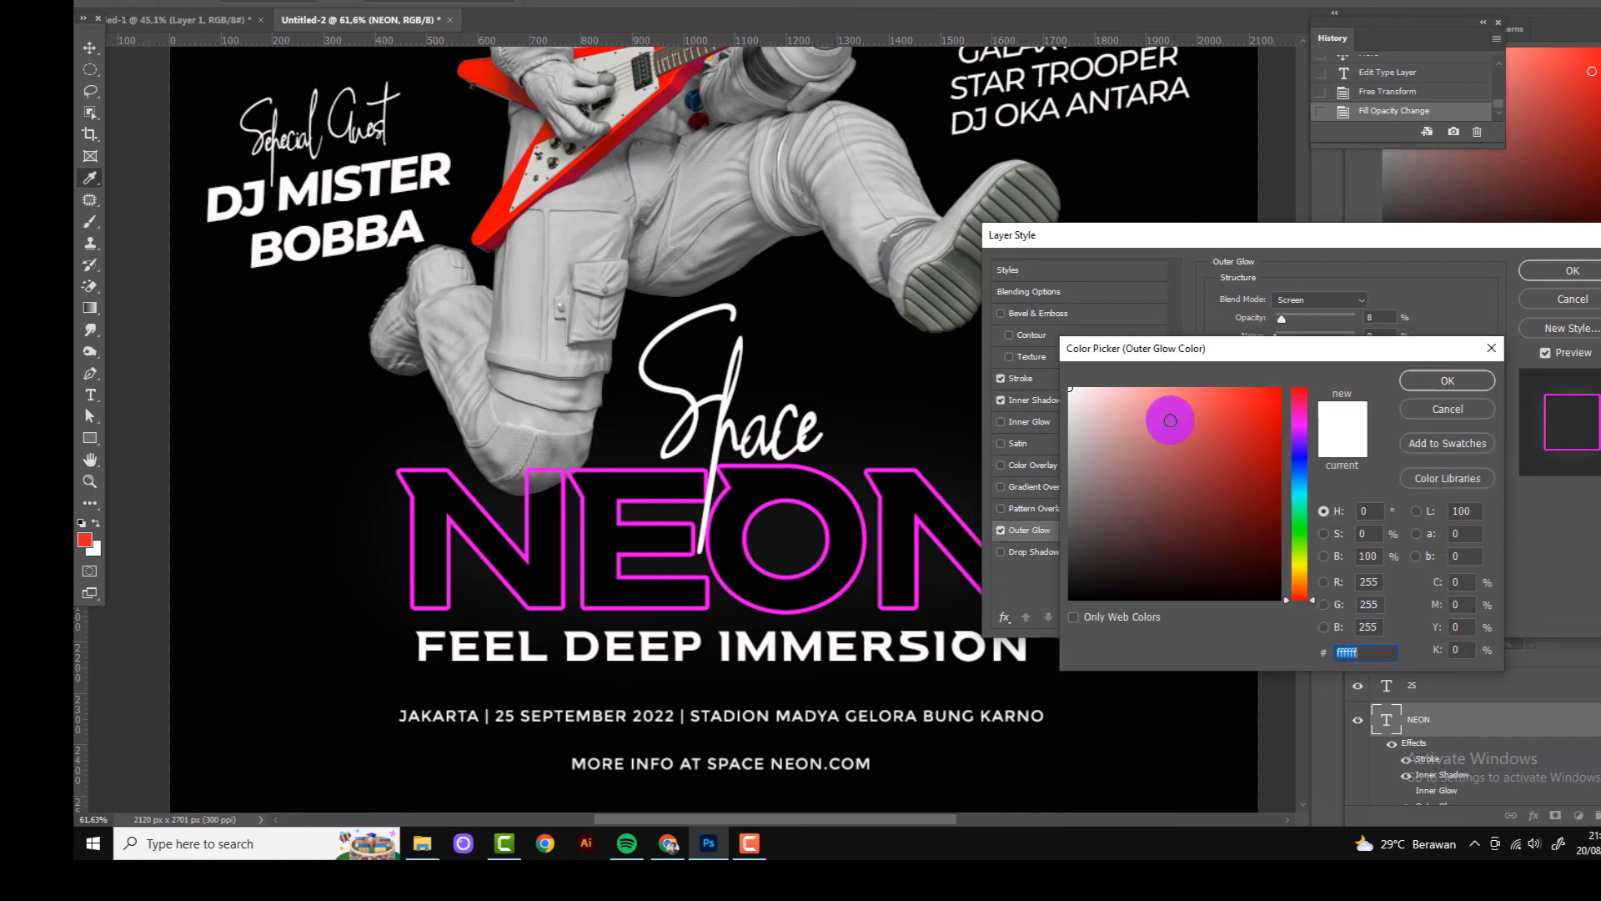
{"action": "left_click_drag", "start_coordinate": [1228, 422], "coordinate": [1250, 422]}
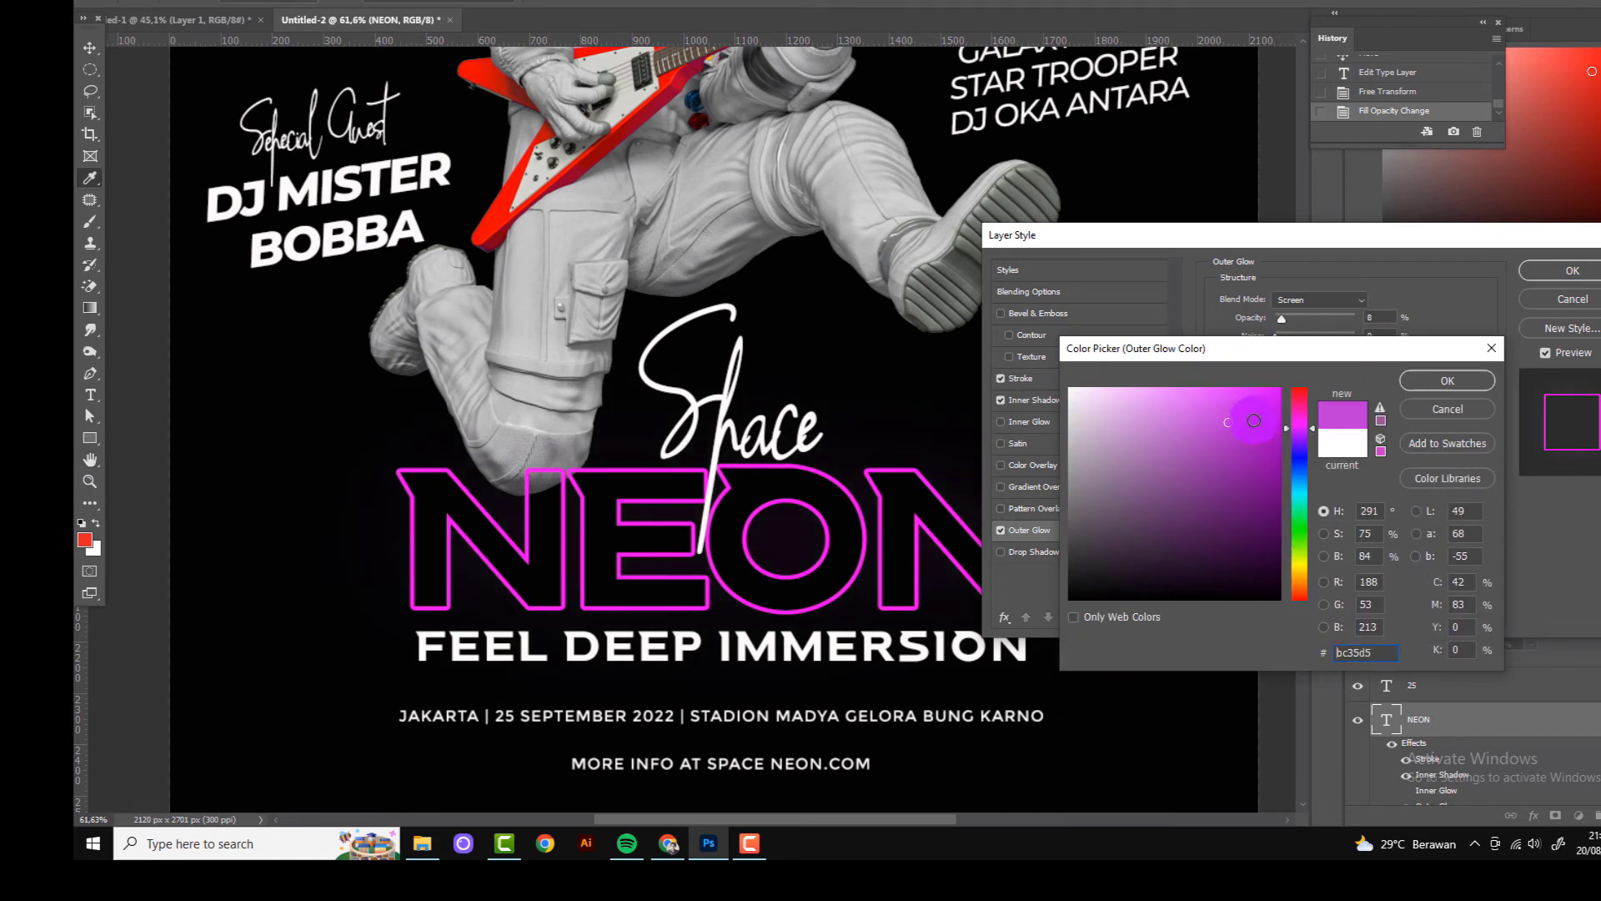
{"action": "key", "text": "Return"}
{"action": "left_click_drag", "start_coordinate": [1275, 427], "coordinate": [1298, 427]}
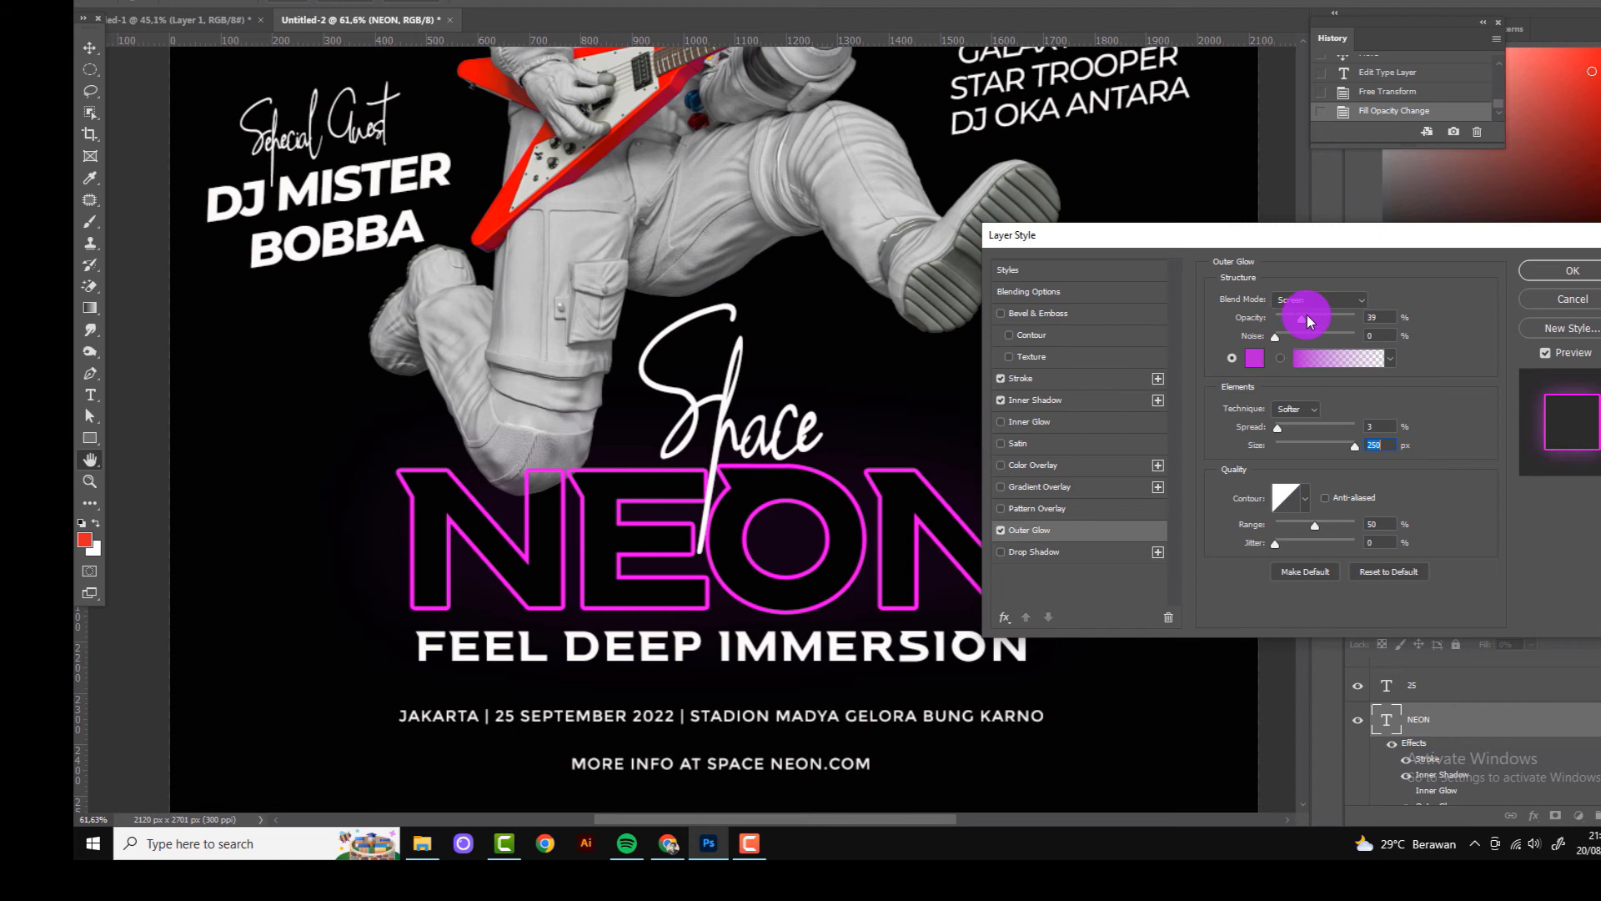
{"action": "left_click", "coordinate": [1550, 270]}
{"action": "scroll", "coordinate": [882, 364], "scroll_direction": "down", "scroll_amount": 5}
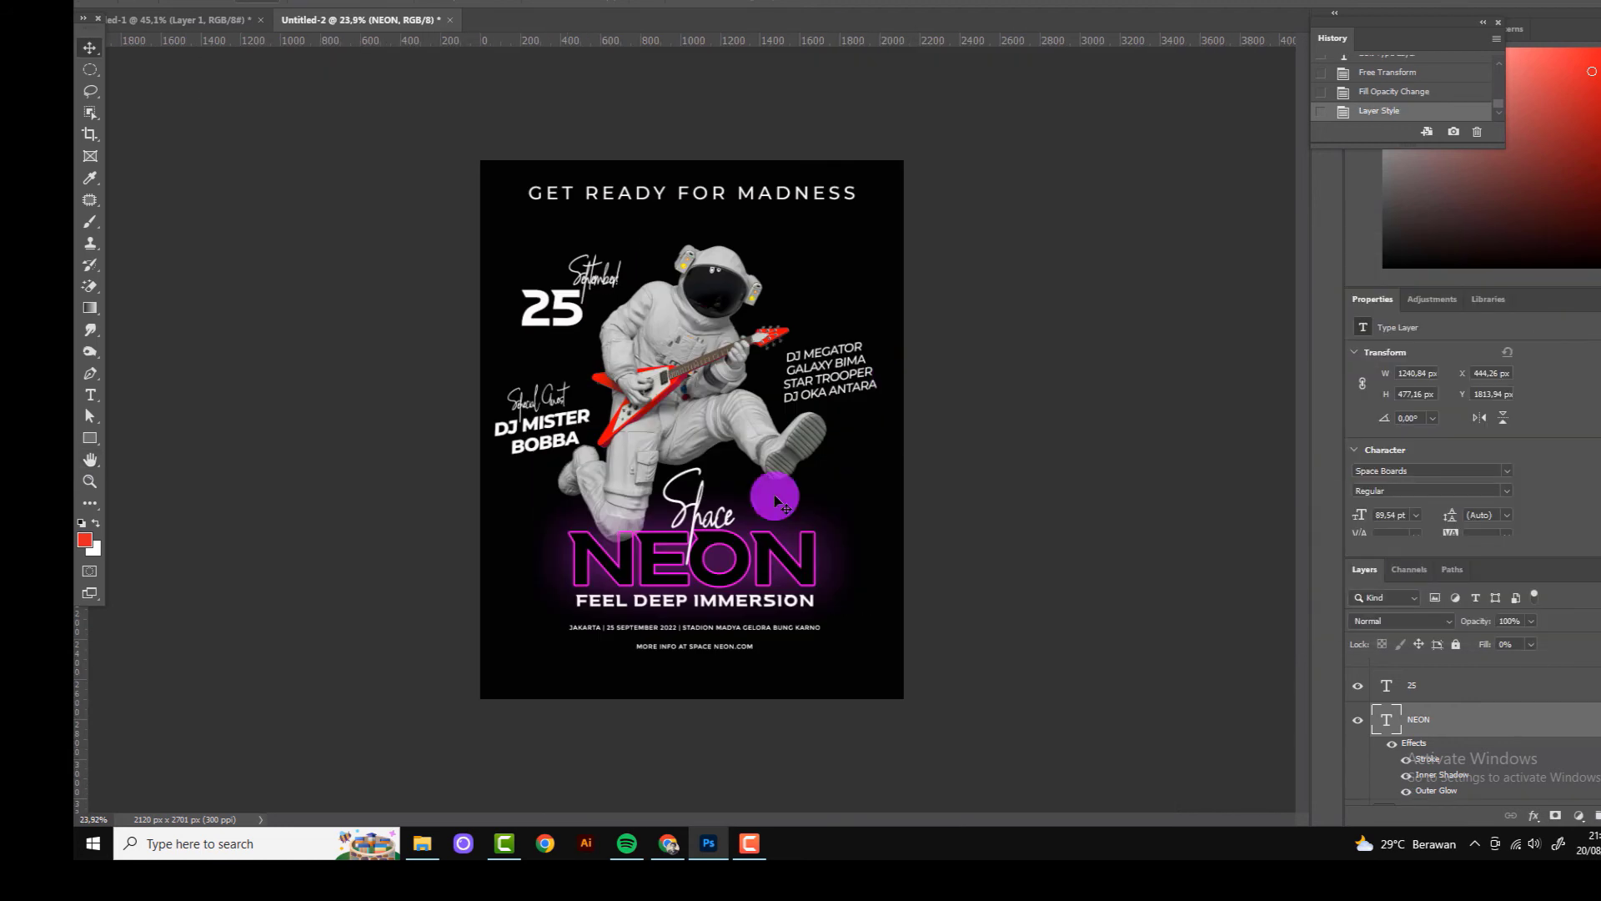
Step: Reveal the nebula Layer 2, scale it to fill the canvas, and place it behind the text and astronaut
{"action": "scroll", "coordinate": [862, 647], "scroll_direction": "up", "scroll_amount": 1}
{"action": "scroll", "coordinate": [1443, 751], "scroll_direction": "down", "scroll_amount": 1}
{"action": "left_click", "coordinate": [1443, 787]}
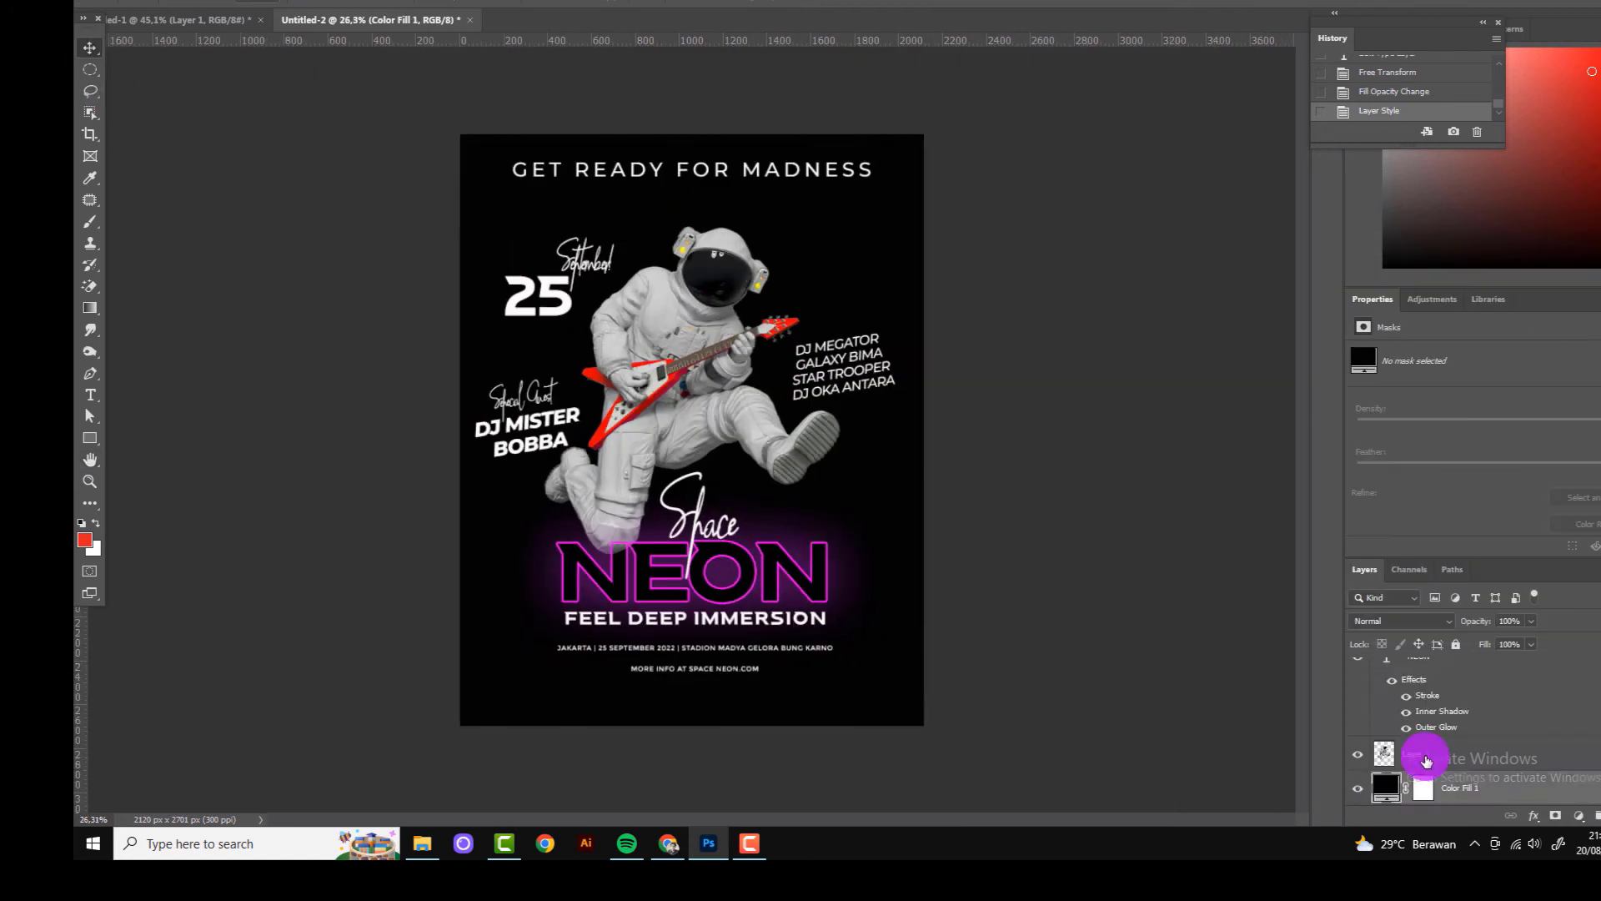
{"action": "scroll", "coordinate": [1418, 755], "scroll_direction": "up", "scroll_amount": 3}
{"action": "left_click", "coordinate": [1357, 731]}
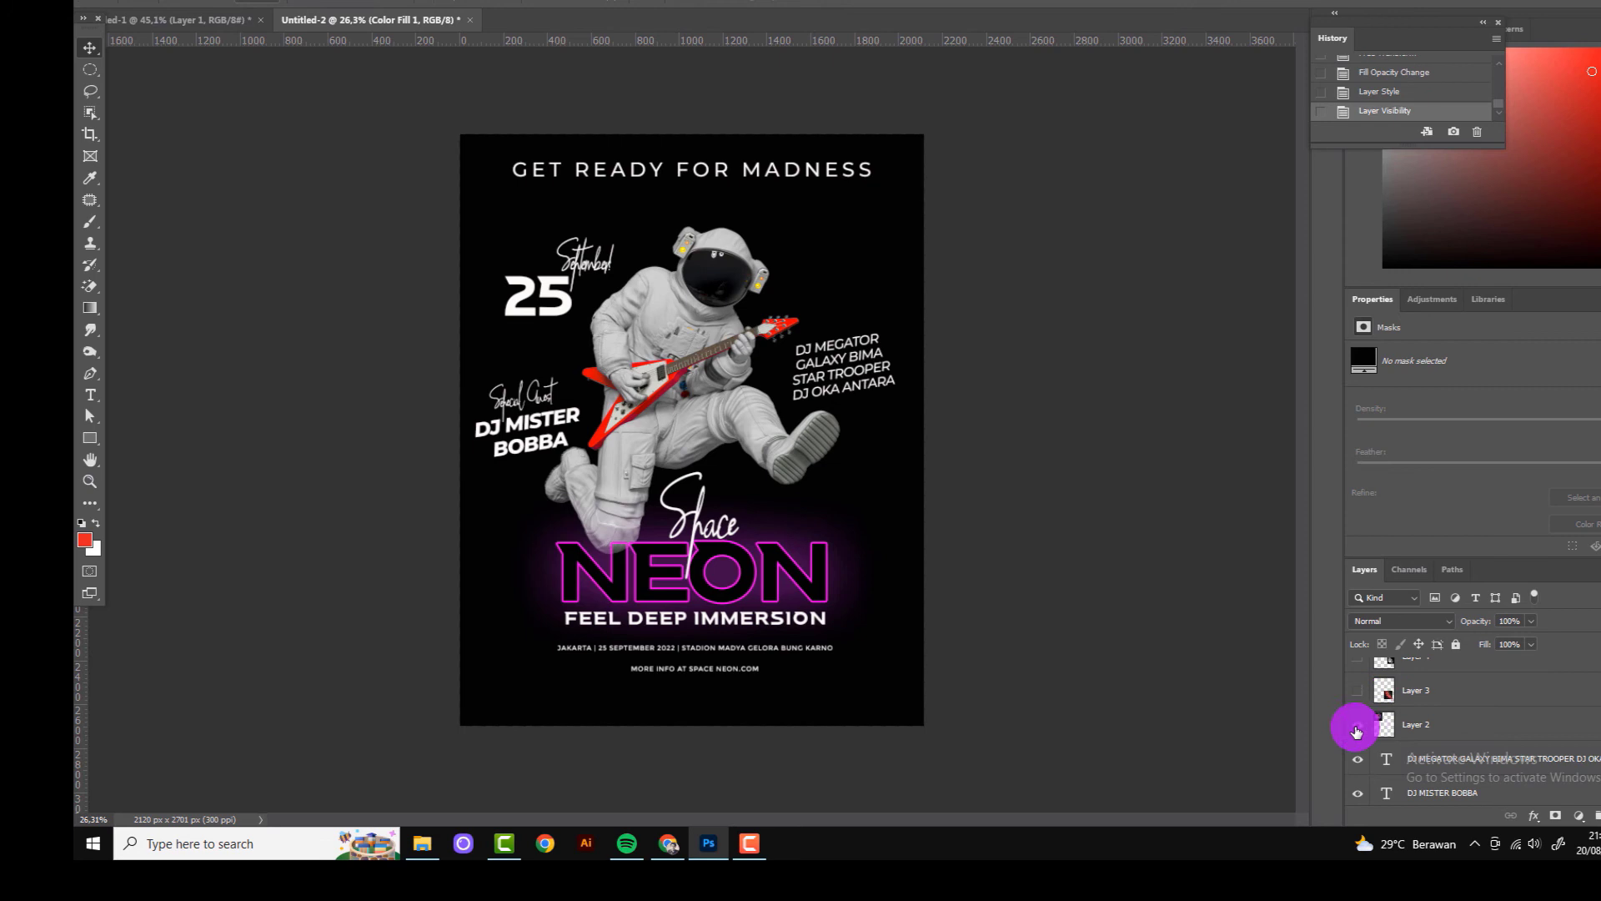
{"action": "left_click", "coordinate": [1385, 724]}
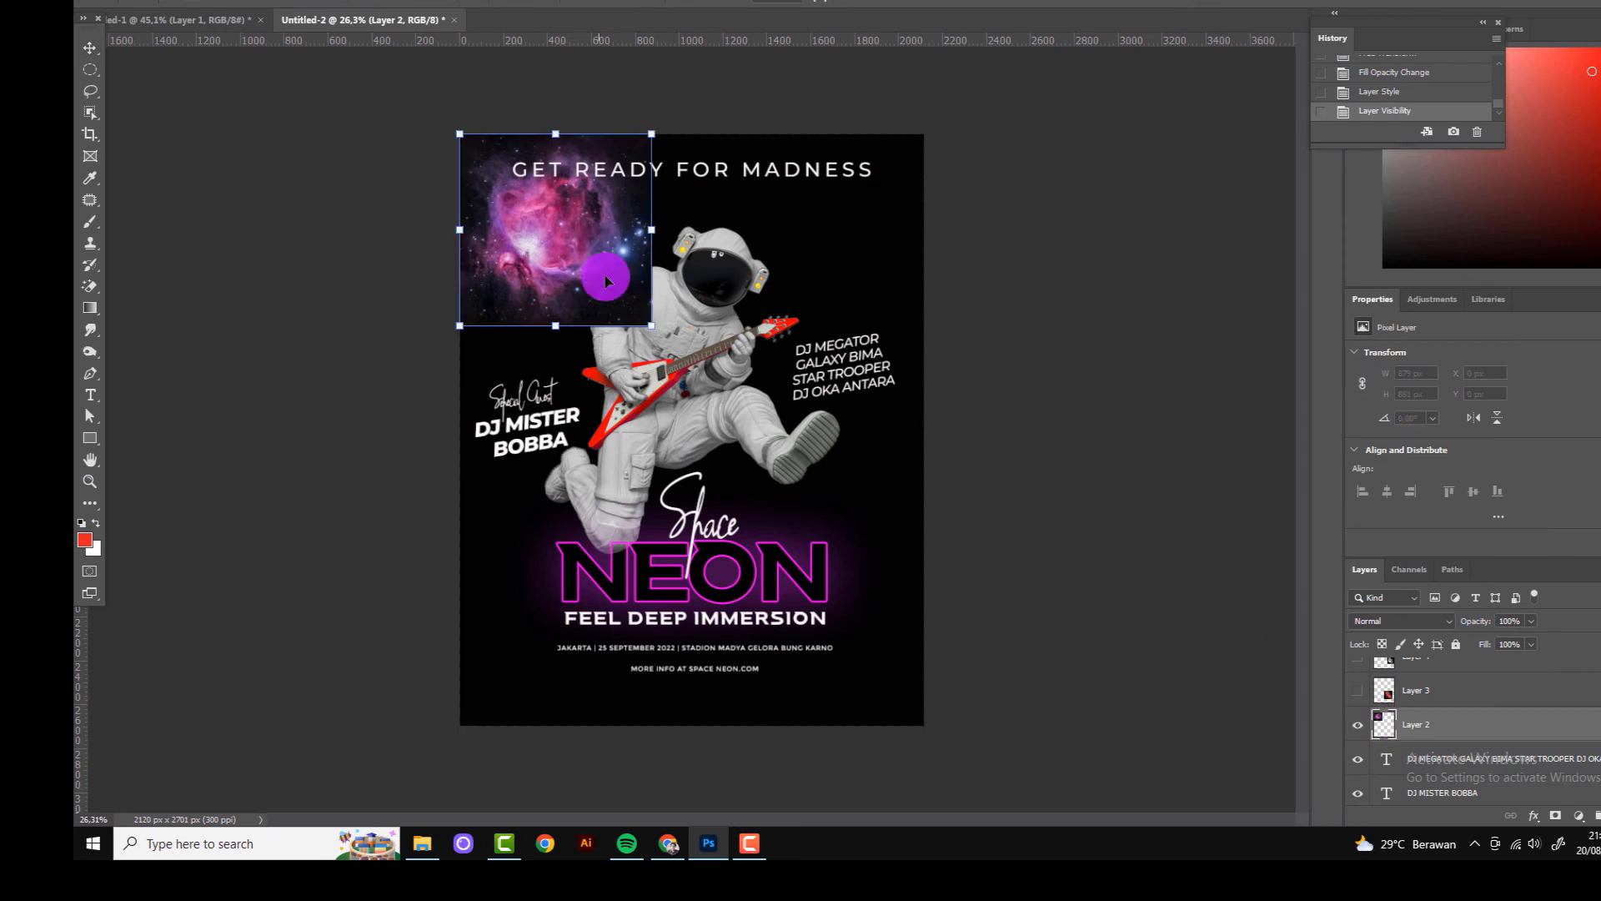
{"action": "mouse_move", "coordinate": [651, 326]}
{"action": "left_mouse_down"}
{"action": "mouse_move", "coordinate": [976, 665]}
{"action": "mouse_move", "coordinate": [963, 638]}
{"action": "left_mouse_up"}
{"action": "left_click", "coordinate": [896, 8]}
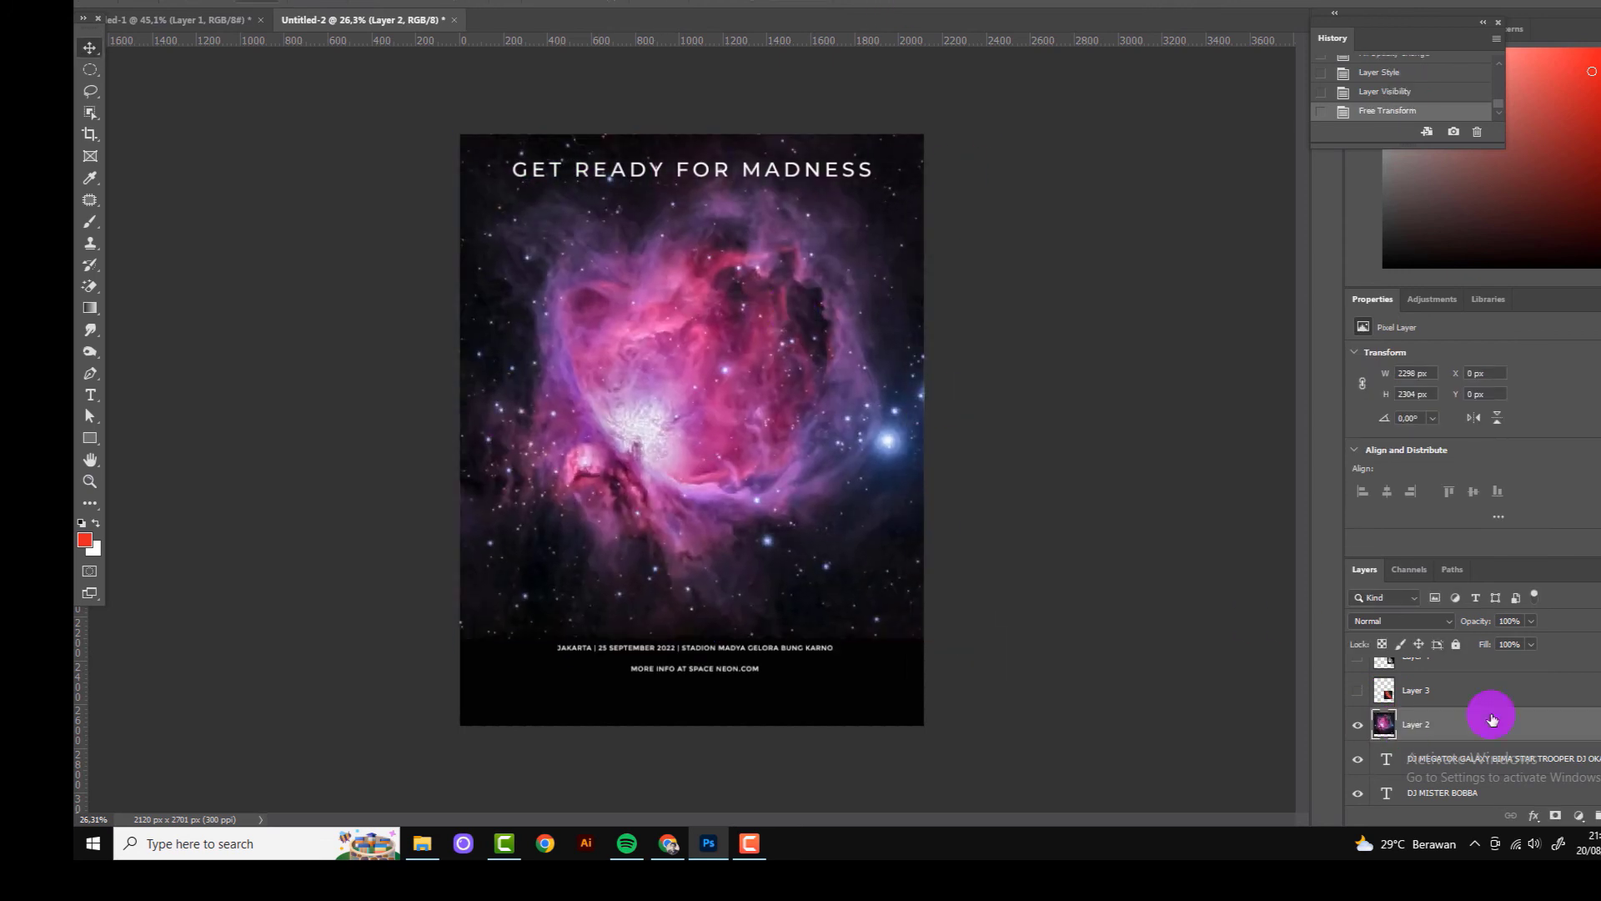
{"action": "mouse_move", "coordinate": [1493, 719]}
{"action": "left_mouse_down"}
{"action": "mouse_move", "coordinate": [1386, 713]}
{"action": "mouse_move", "coordinate": [1382, 727]}
{"action": "left_mouse_up"}
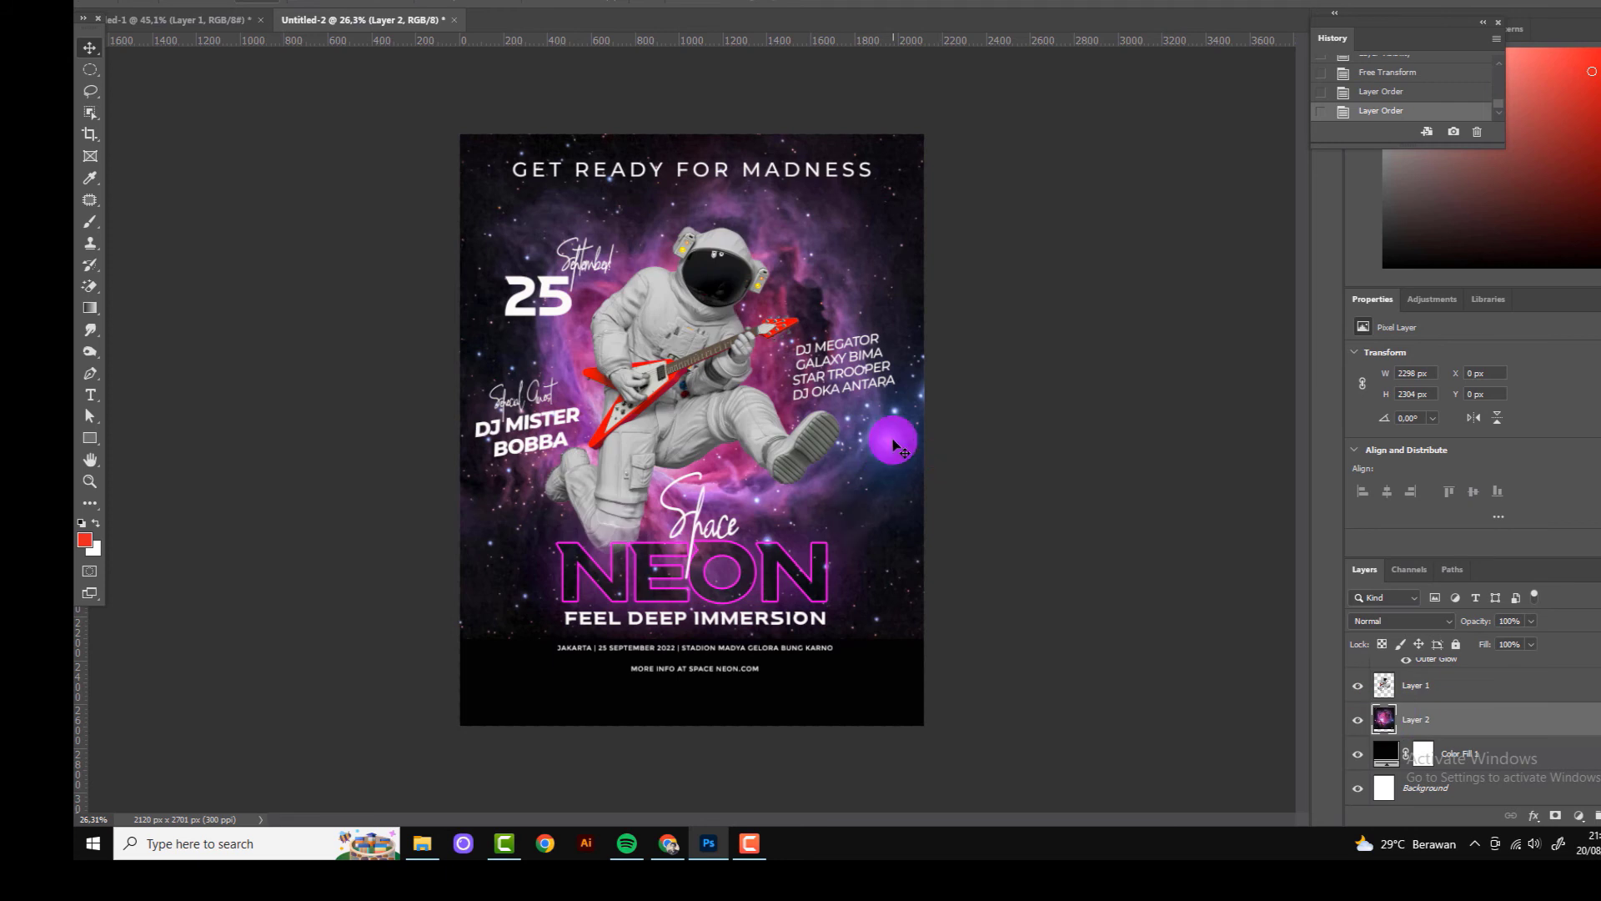
{"action": "left_click_drag", "start_coordinate": [894, 446], "coordinate": [874, 526]}
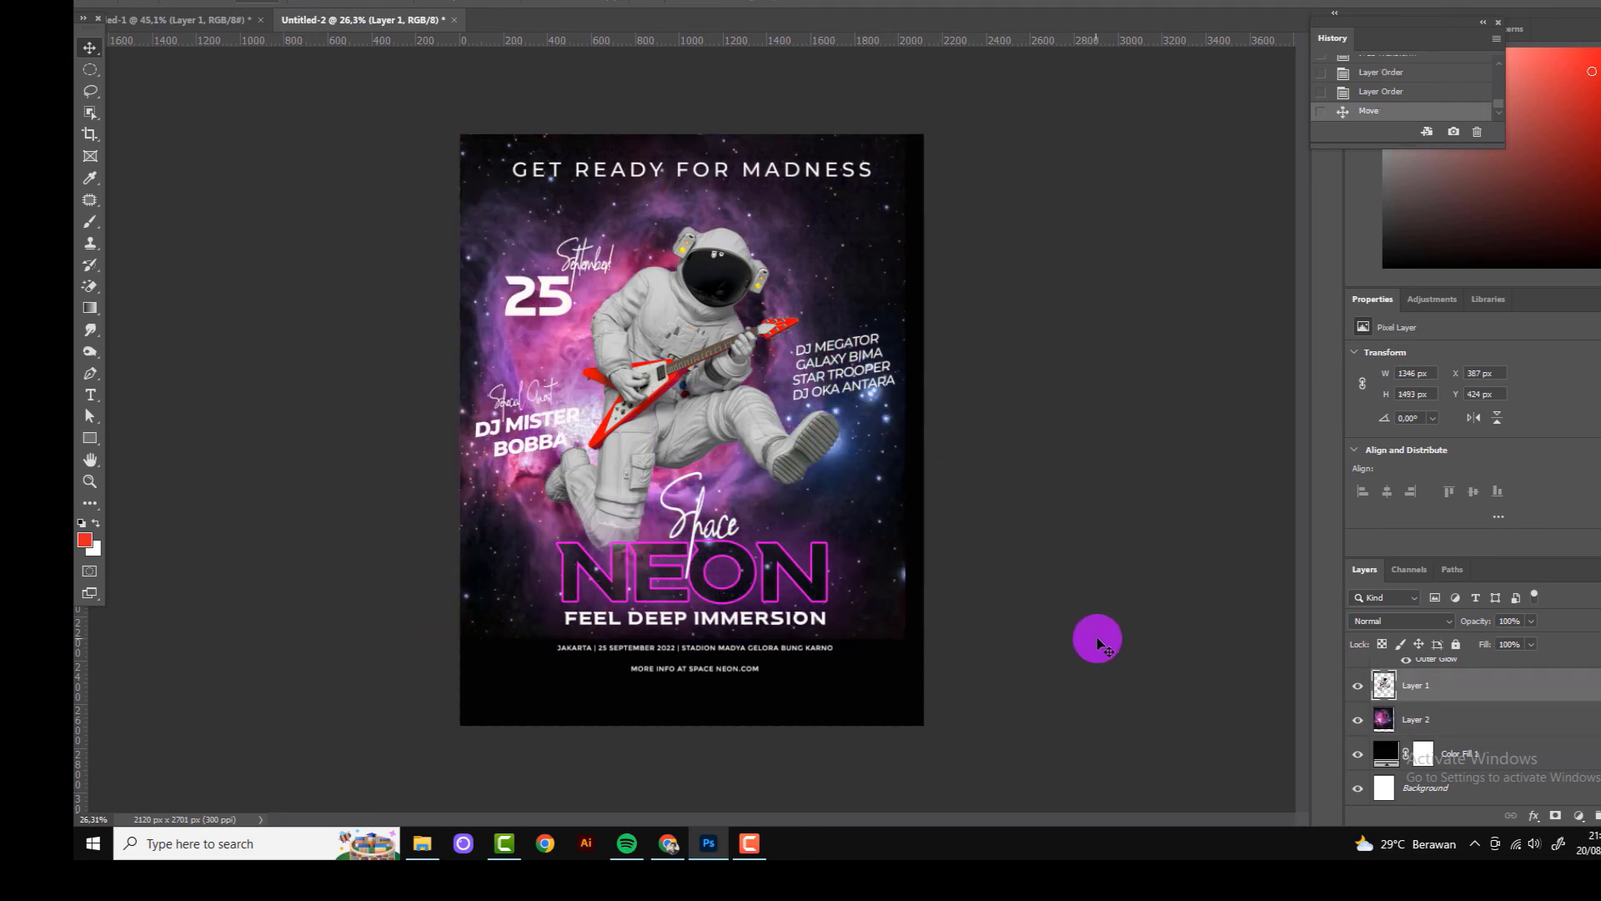
Step: Change the background Color Fill to dark navy #111a27
{"action": "double_click", "coordinate": [1385, 753]}
{"action": "left_click", "coordinate": [860, 444]}
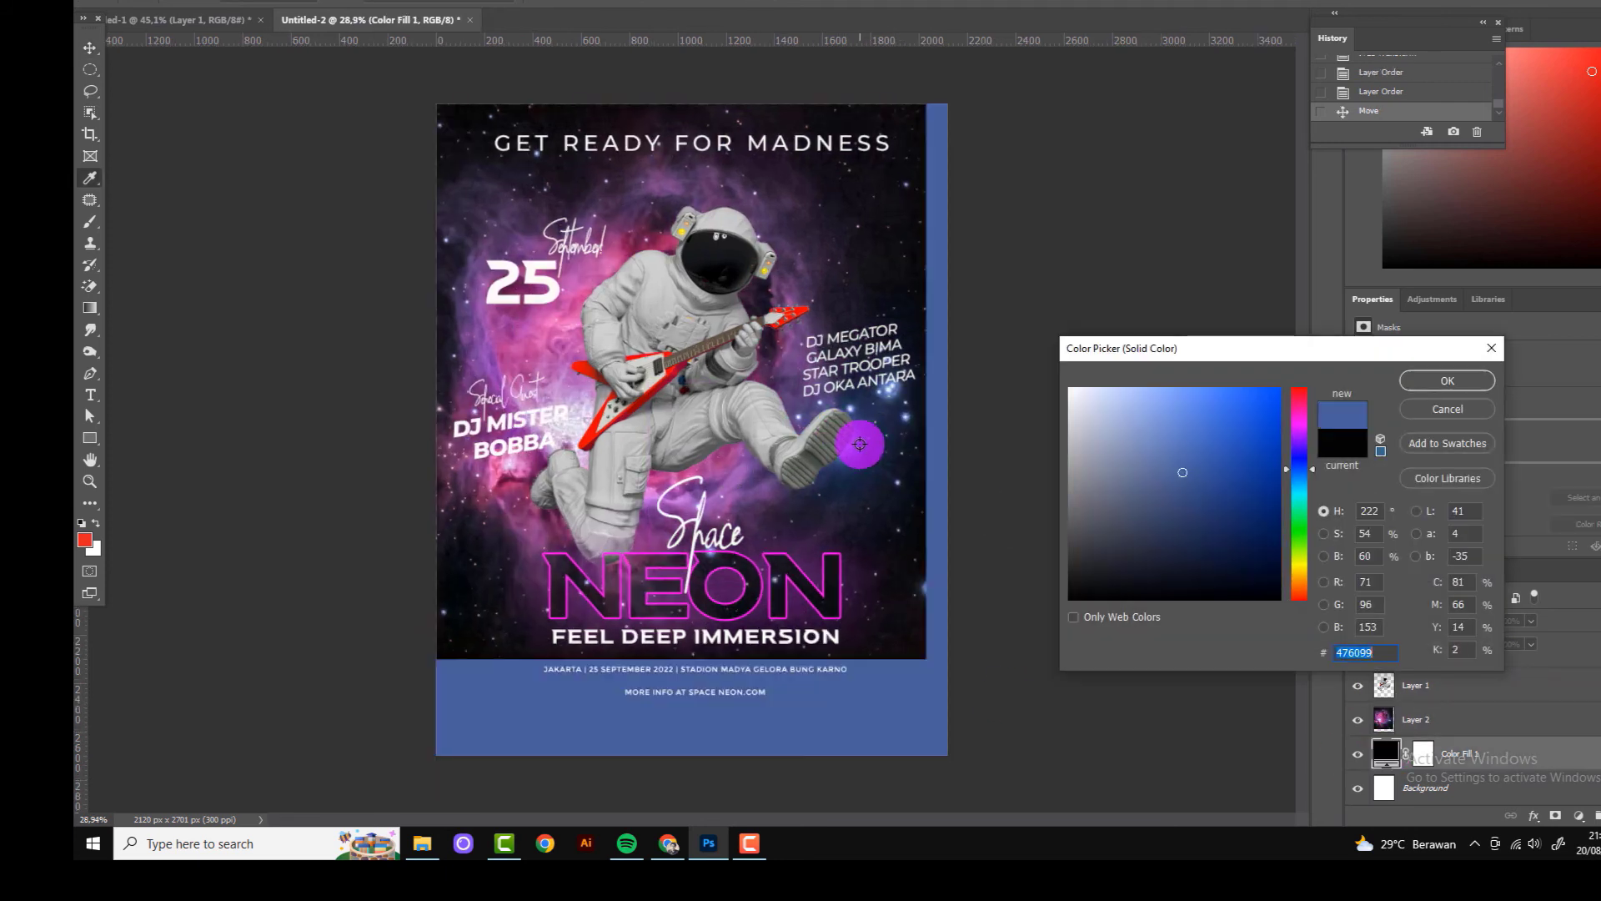
{"action": "left_click", "coordinate": [886, 463]}
{"action": "left_click", "coordinate": [1198, 574]}
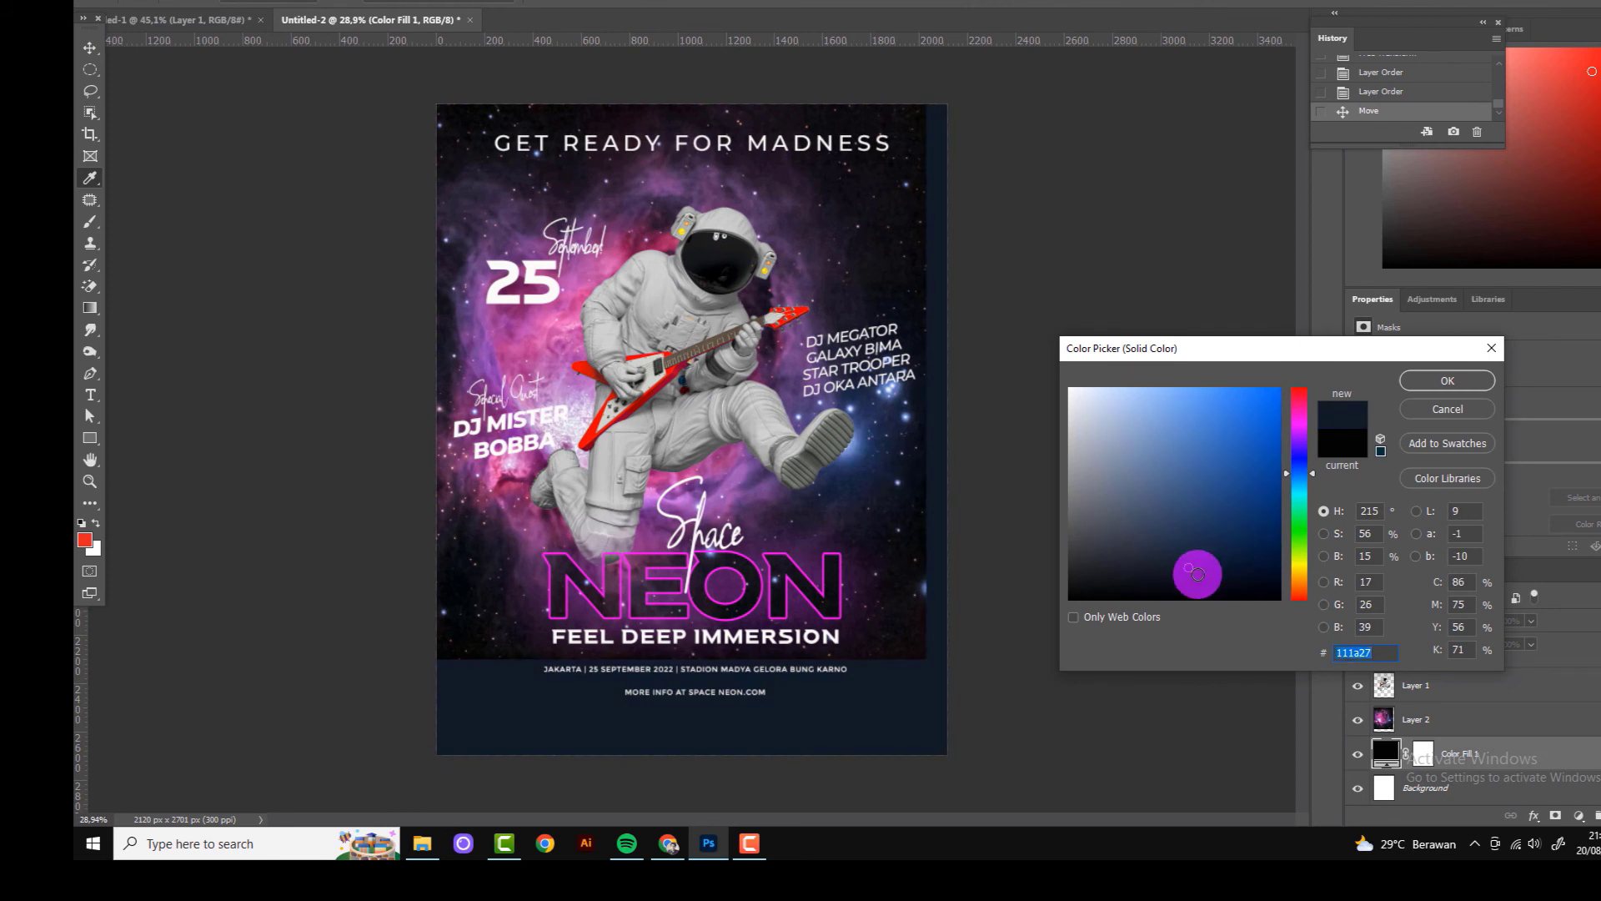
{"action": "left_click", "coordinate": [1447, 381]}
Step: Mask the nebula layer and fade its edges and bottom with gradients
{"action": "left_click", "coordinate": [883, 518], "text": "ctrl"}
{"action": "left_click", "coordinate": [1555, 814]}
{"action": "left_click", "coordinate": [89, 308]}
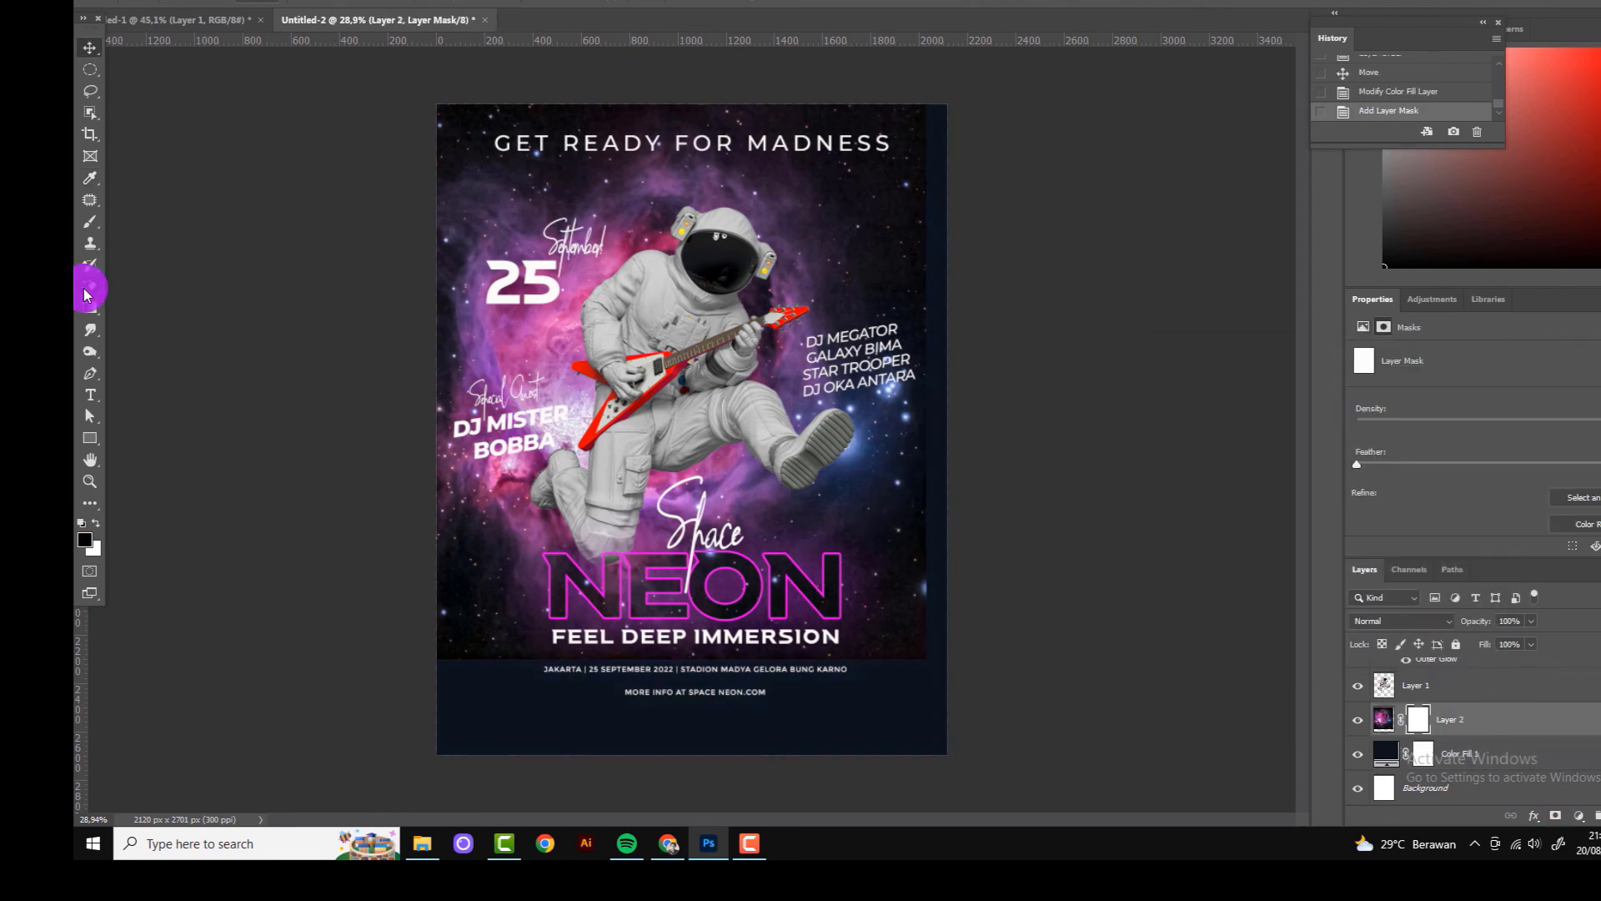
{"action": "left_click_drag", "start_coordinate": [902, 440], "coordinate": [644, 399]}
{"action": "left_click_drag", "start_coordinate": [901, 363], "coordinate": [651, 369]}
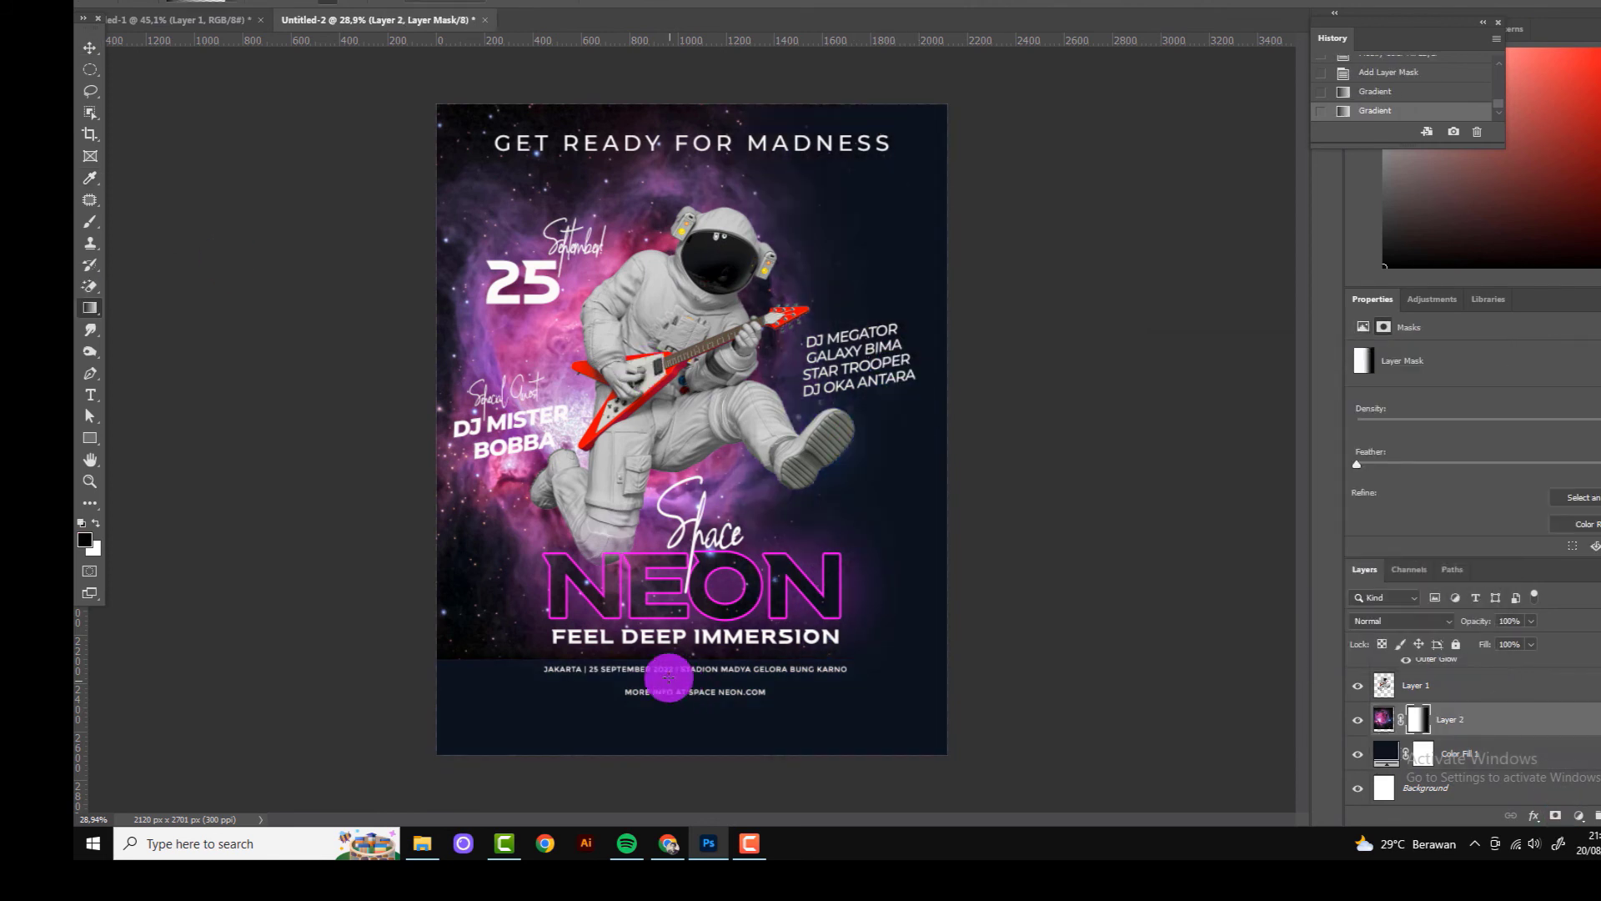
{"action": "left_click_drag", "start_coordinate": [828, 660], "coordinate": [742, 591]}
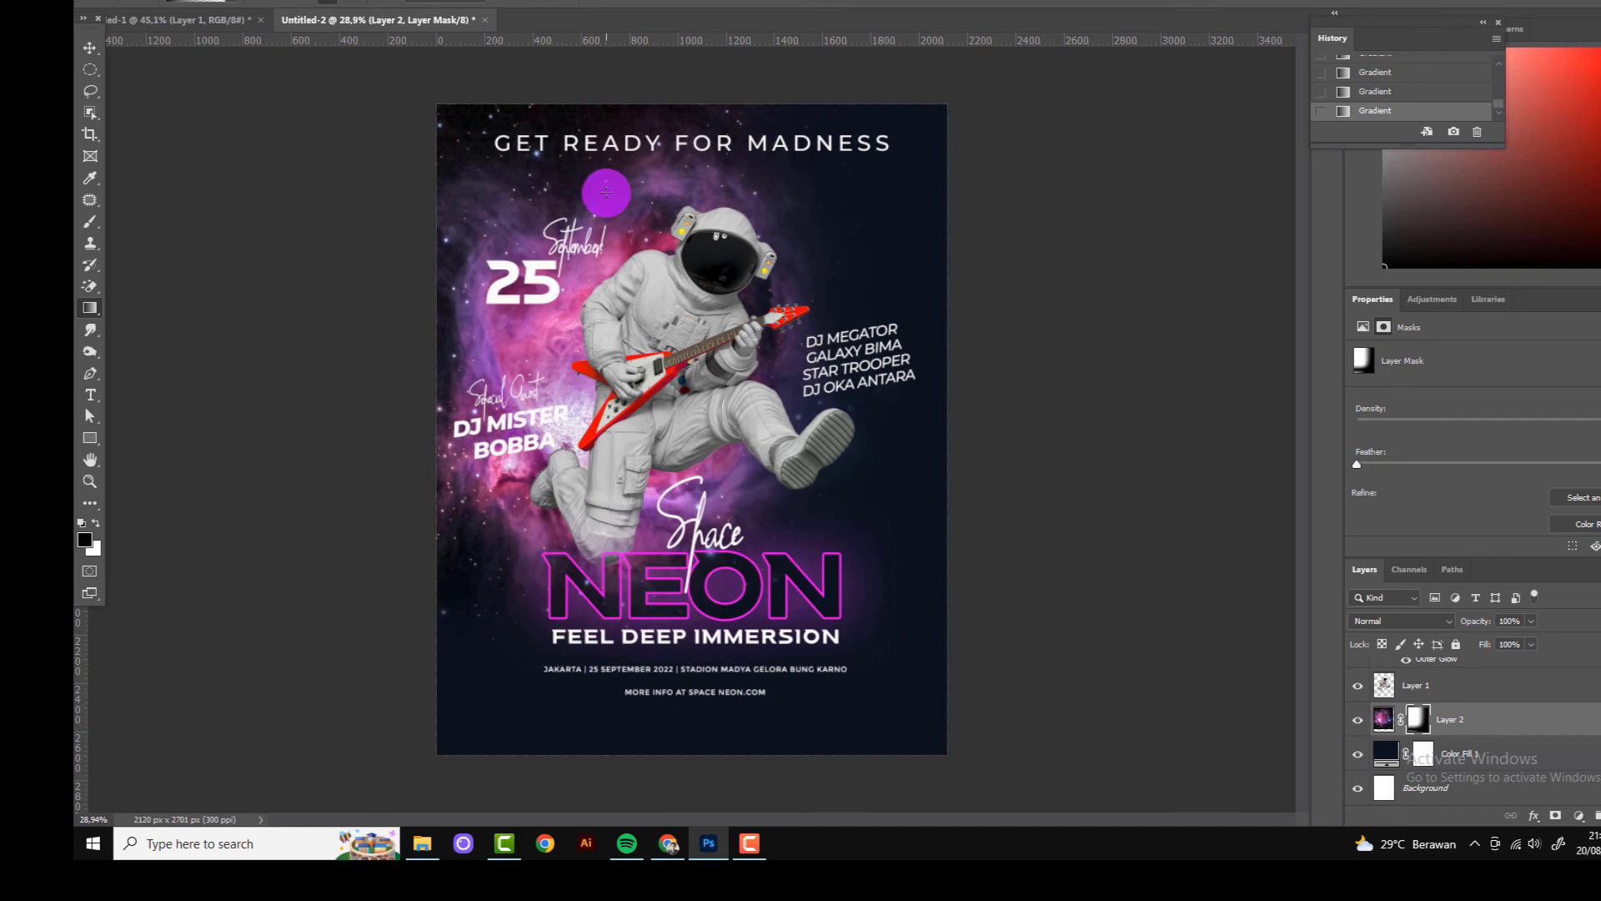
Step: Try Screen and Blend If on the nebula, then settle on Lighten blend mode
{"action": "left_click", "coordinate": [1401, 621]}
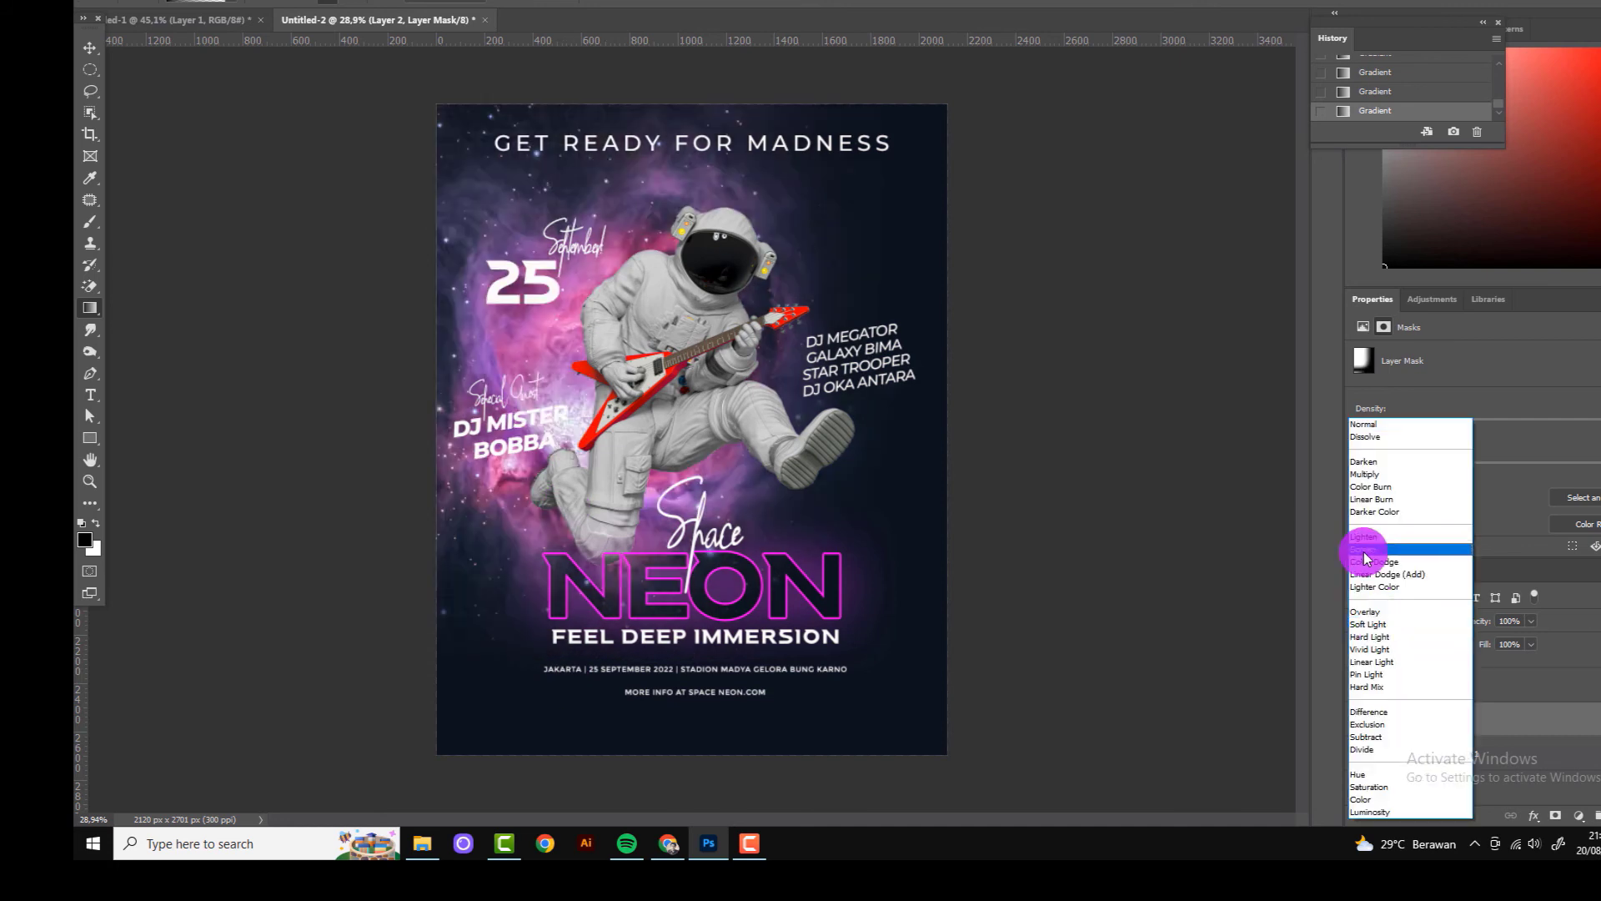
{"action": "left_click", "coordinate": [1369, 547]}
{"action": "double_click", "coordinate": [1544, 728]}
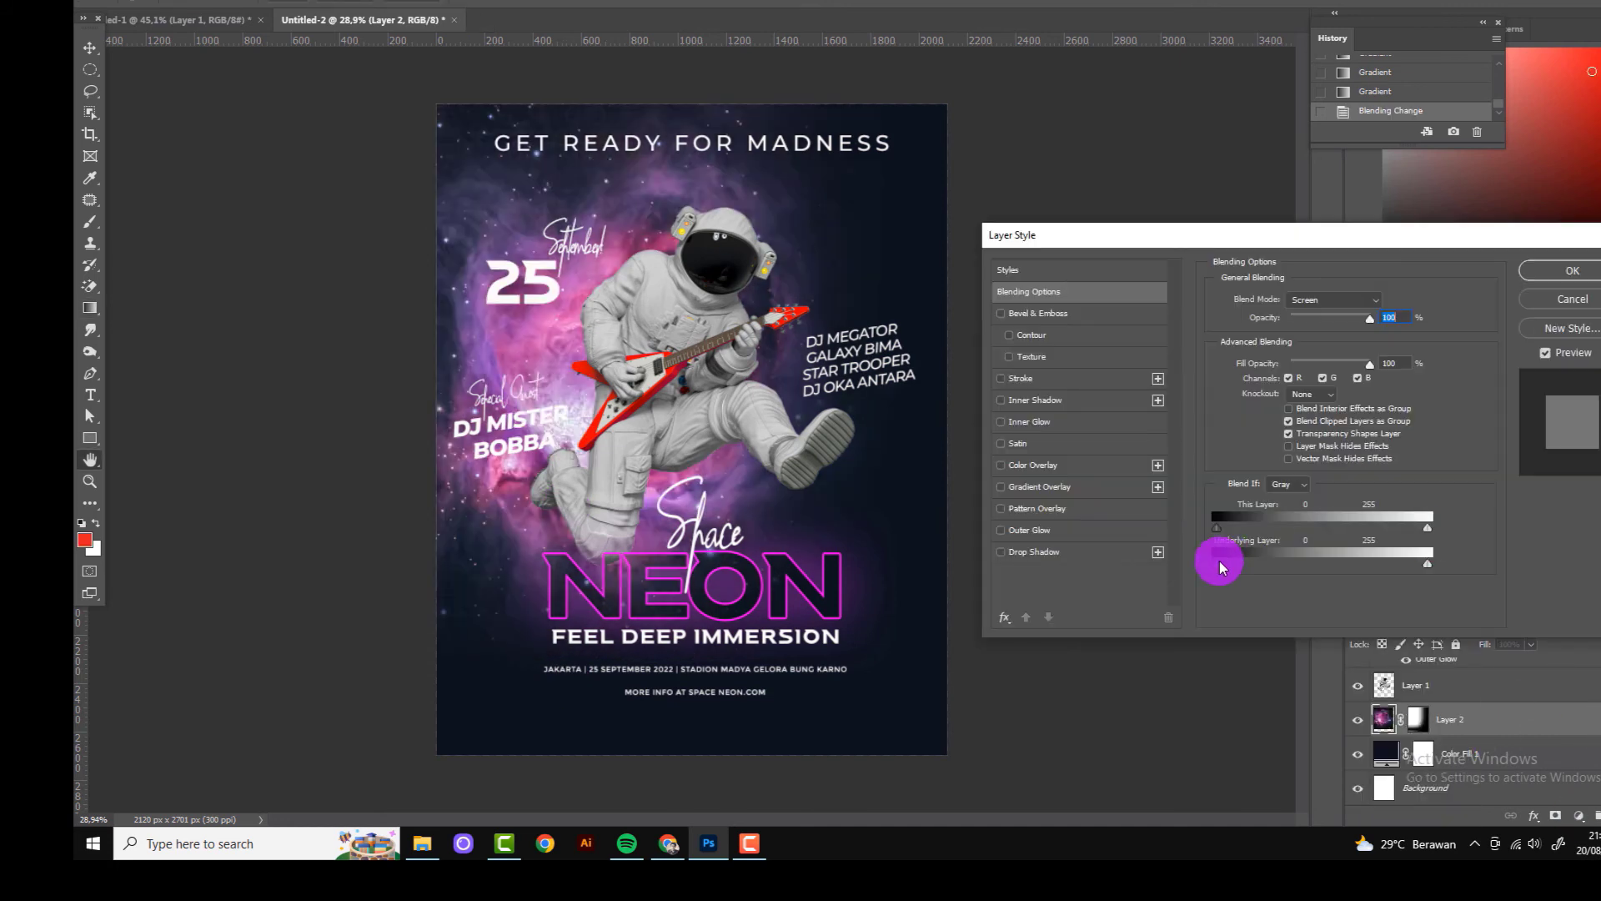
{"action": "mouse_move", "coordinate": [1222, 566]}
{"action": "left_mouse_down"}
{"action": "mouse_move", "coordinate": [1268, 563]}
{"action": "mouse_move", "coordinate": [1238, 570]}
{"action": "left_mouse_up"}
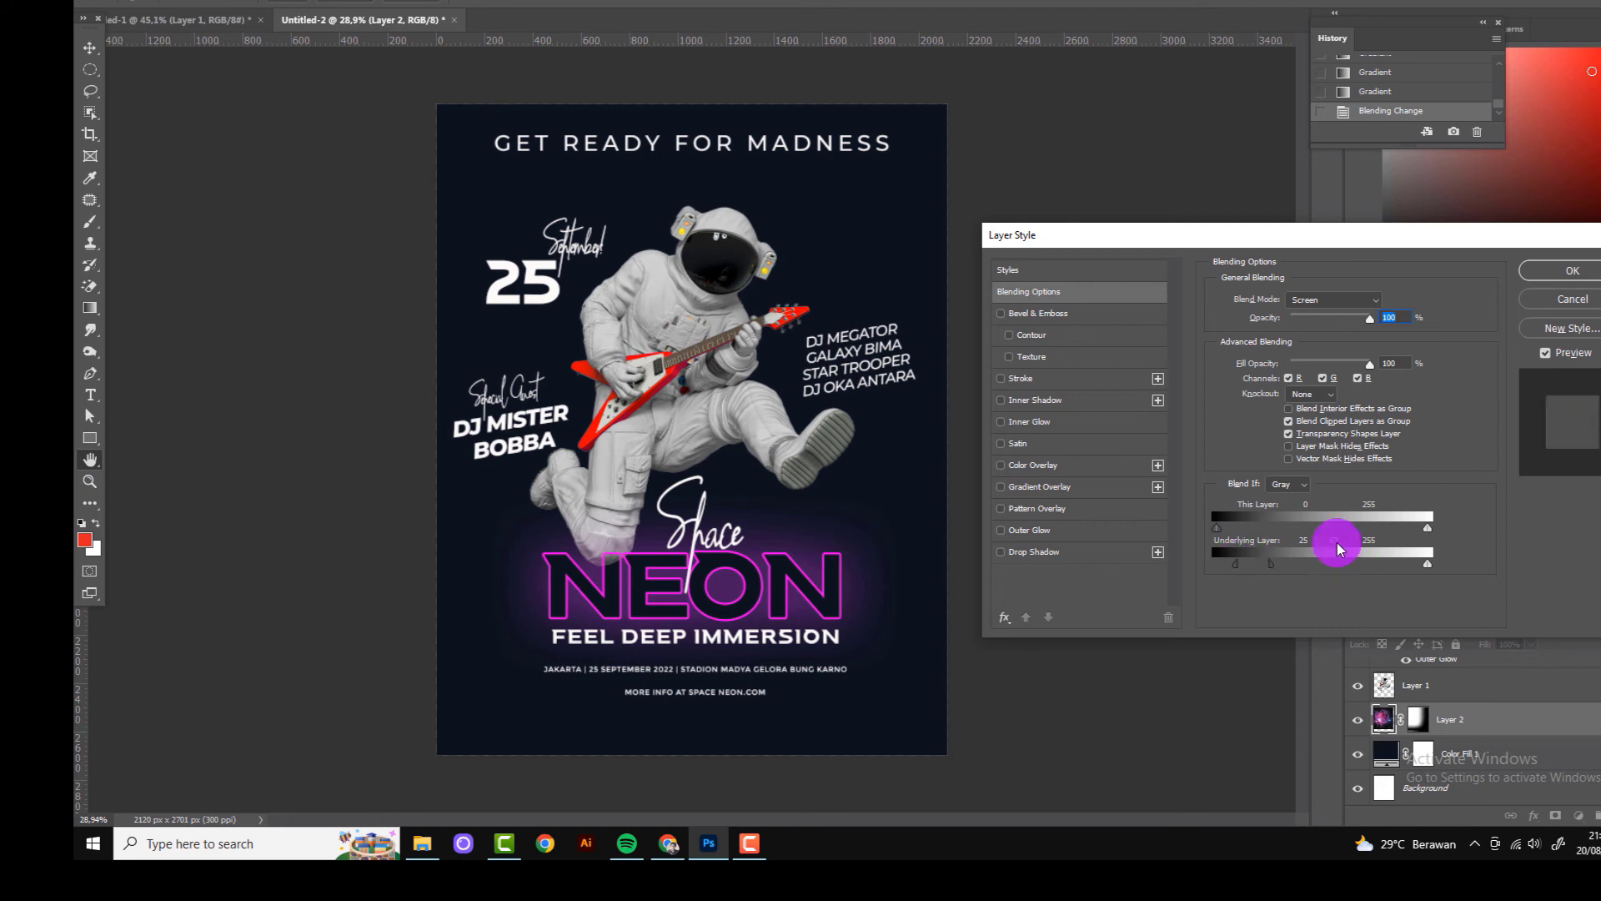
{"action": "left_click", "coordinate": [1585, 299]}
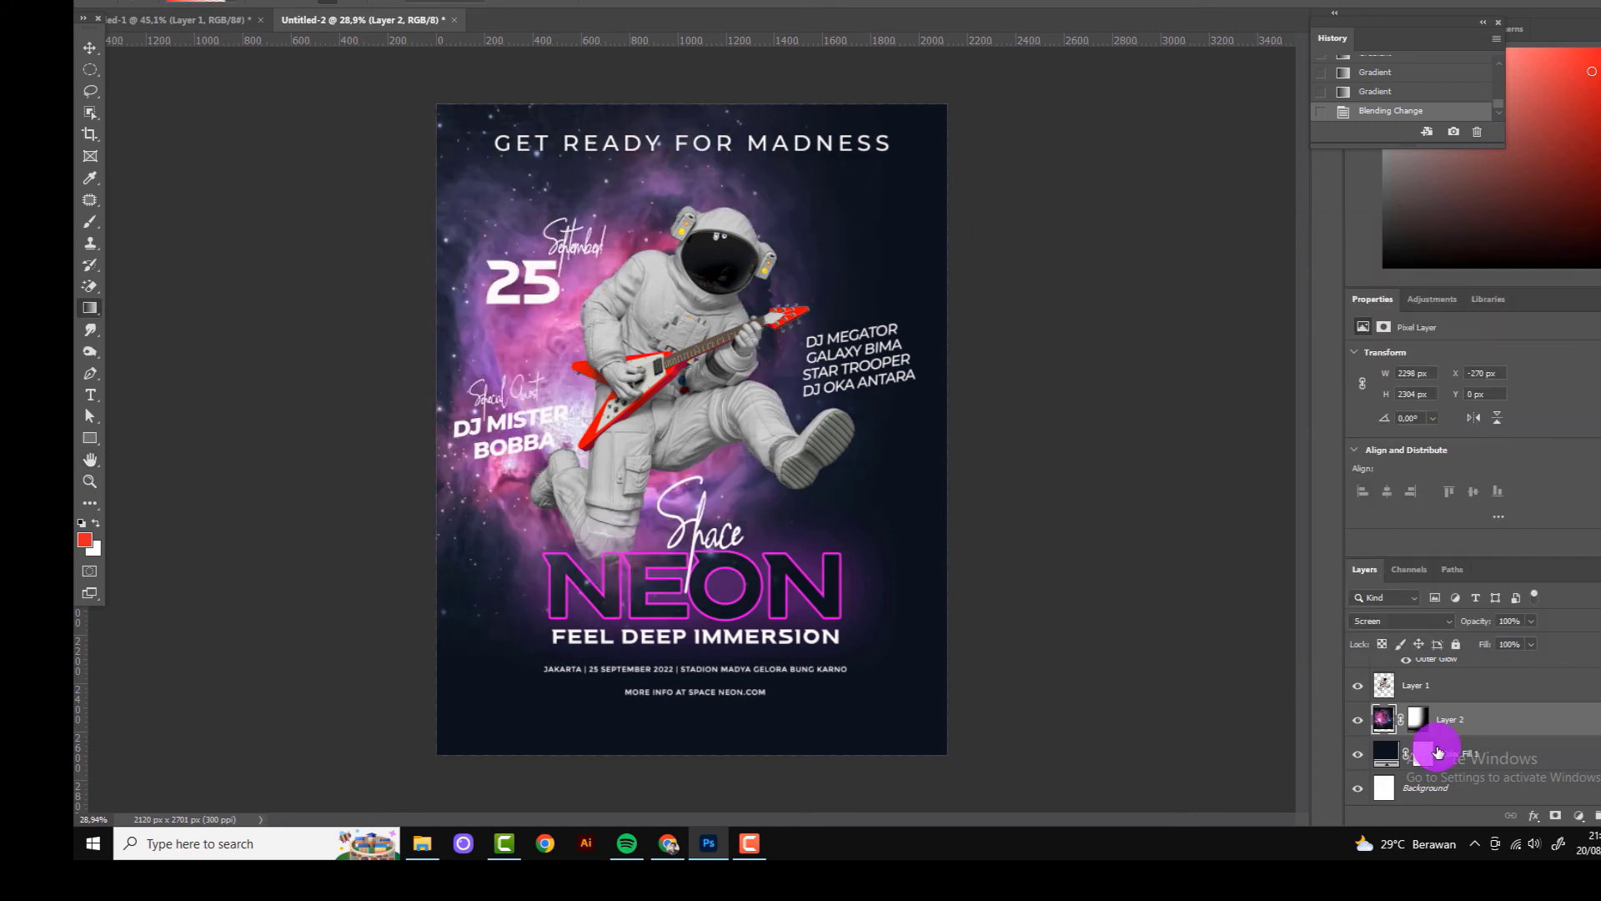
{"action": "left_click", "coordinate": [1401, 619]}
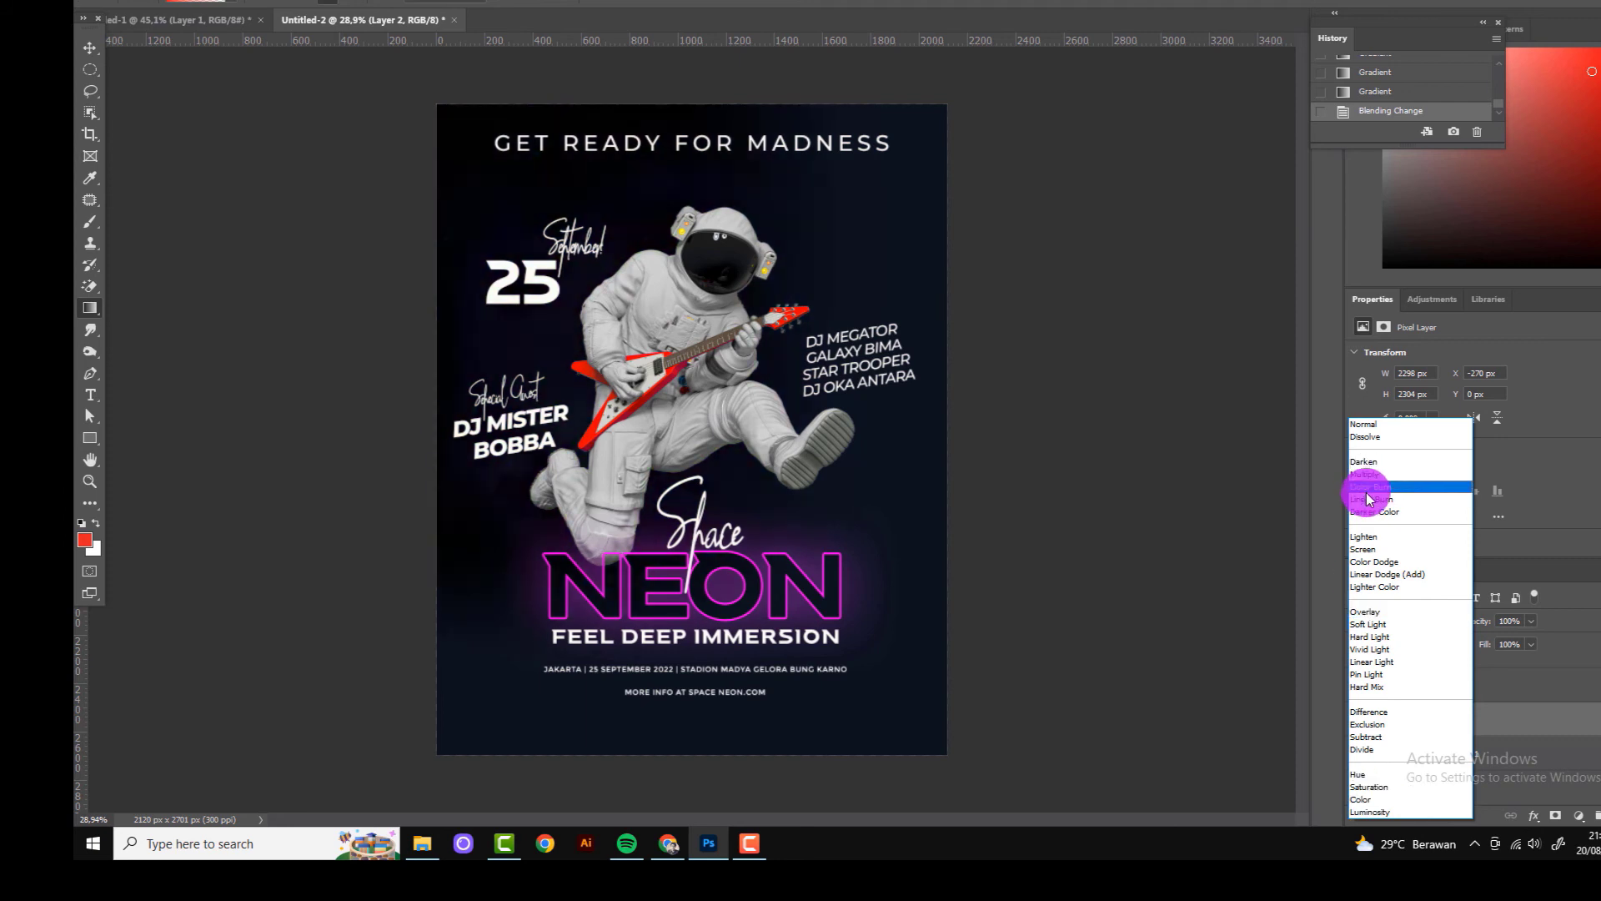
{"action": "left_click", "coordinate": [1367, 539]}
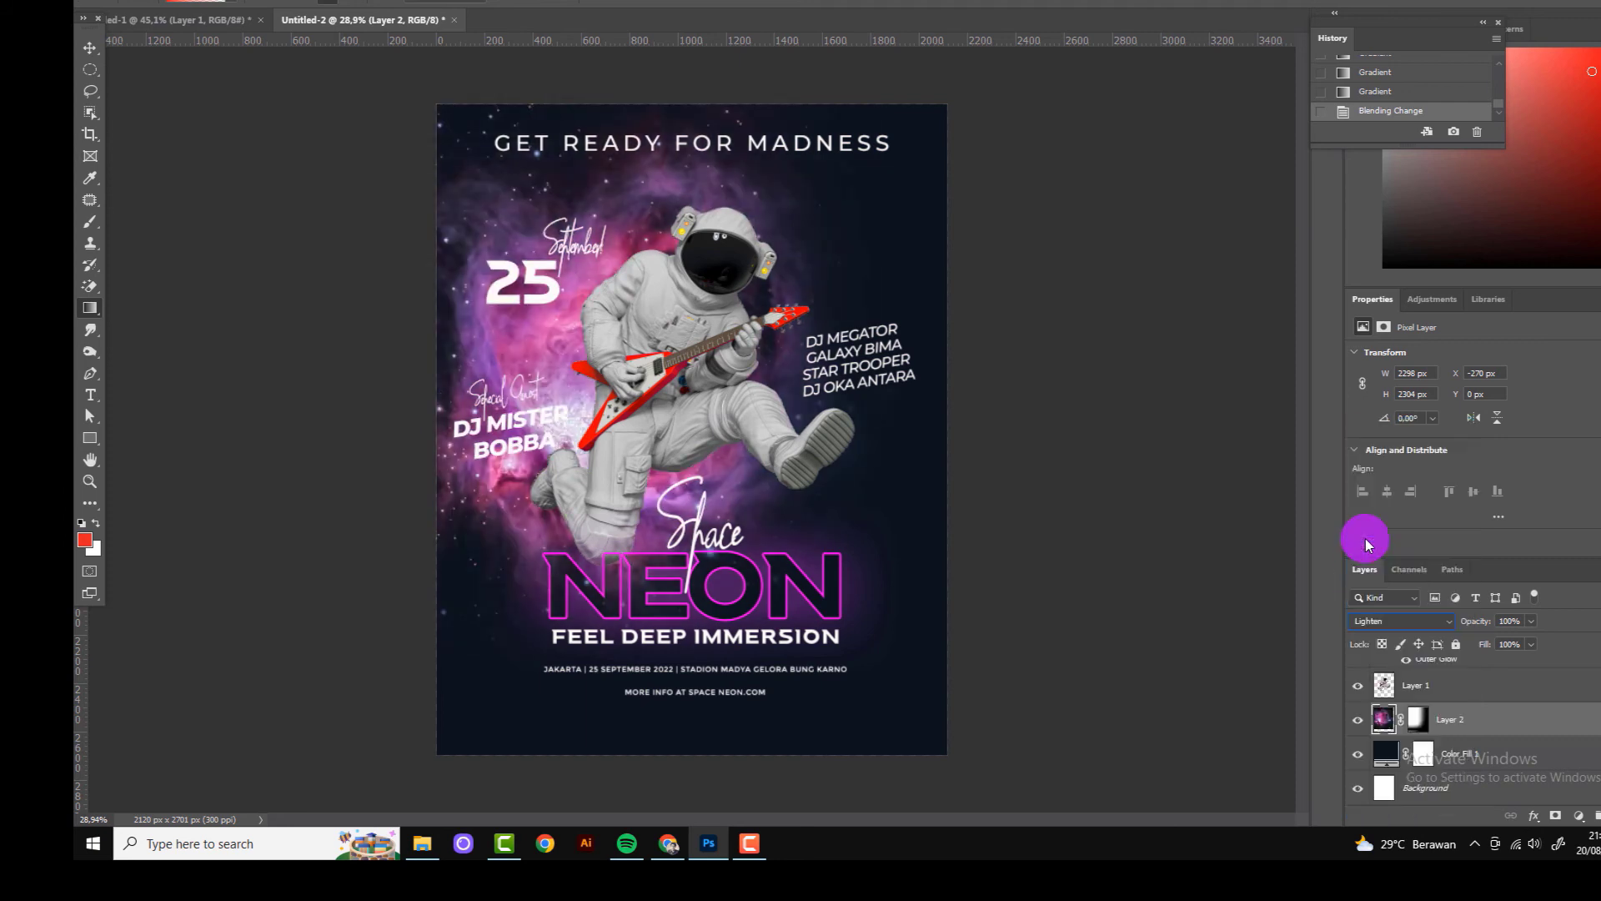
{"action": "left_click", "coordinate": [1579, 816]}
Step: Add a Curves adjustment clipped to the nebula and darken it
{"action": "left_click", "coordinate": [1583, 598]}
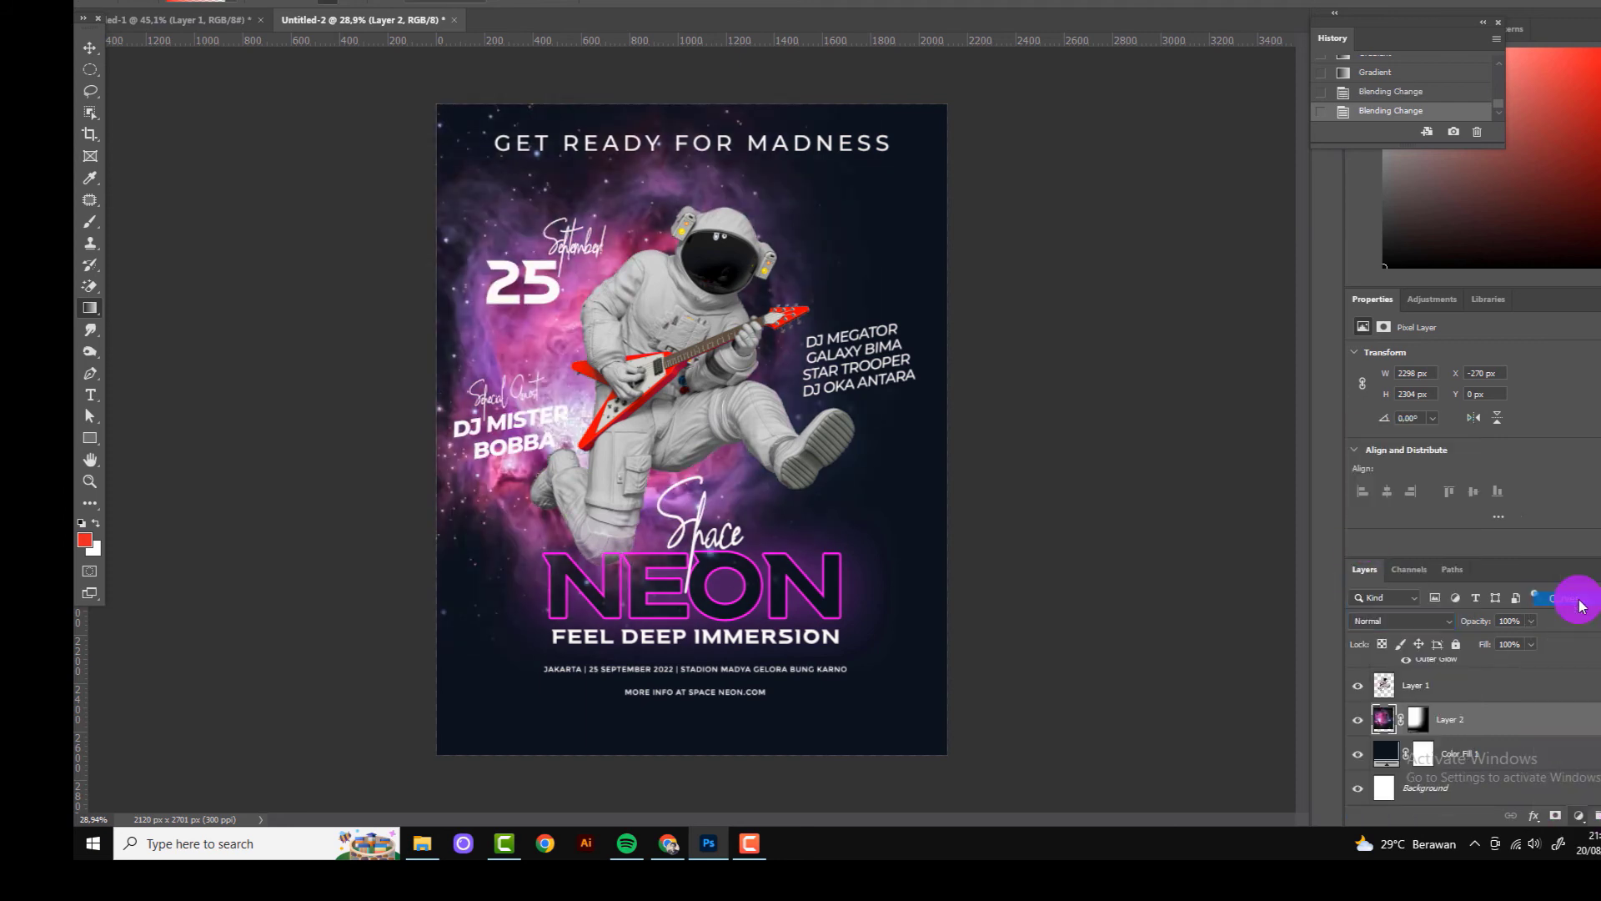
{"action": "left_click", "coordinate": [1547, 546]}
{"action": "left_click_drag", "start_coordinate": [1527, 496], "coordinate": [1533, 511]}
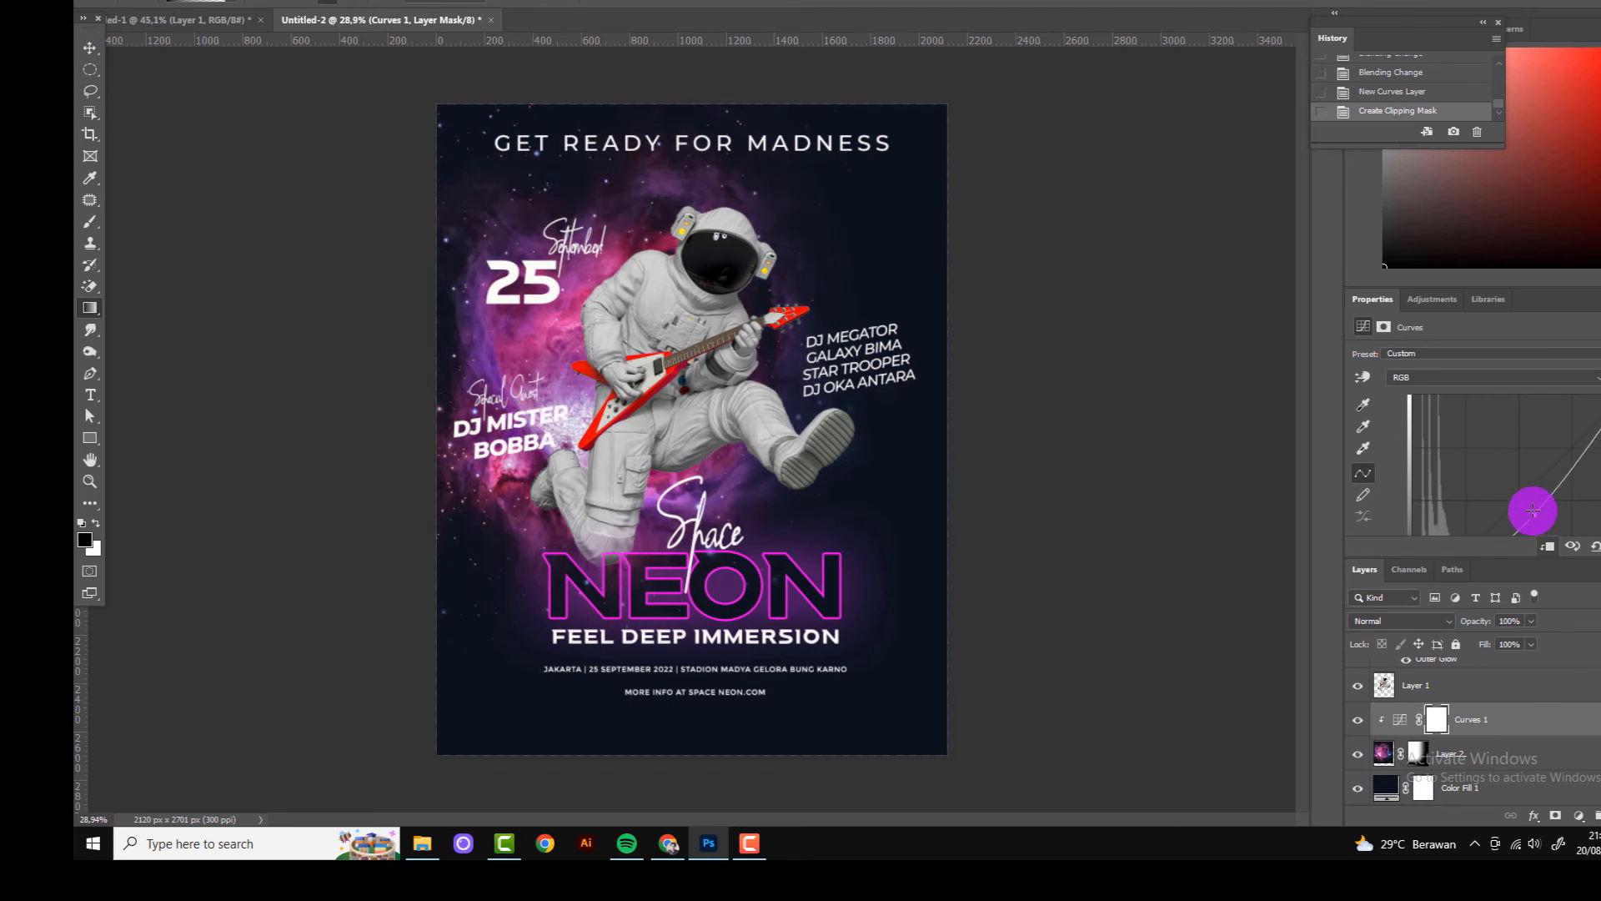
Step: Add a clipped Color Balance shifting shadows toward magenta and yellow, then view the highlights
{"action": "left_click", "coordinate": [1365, 450]}
{"action": "left_click", "coordinate": [1584, 820]}
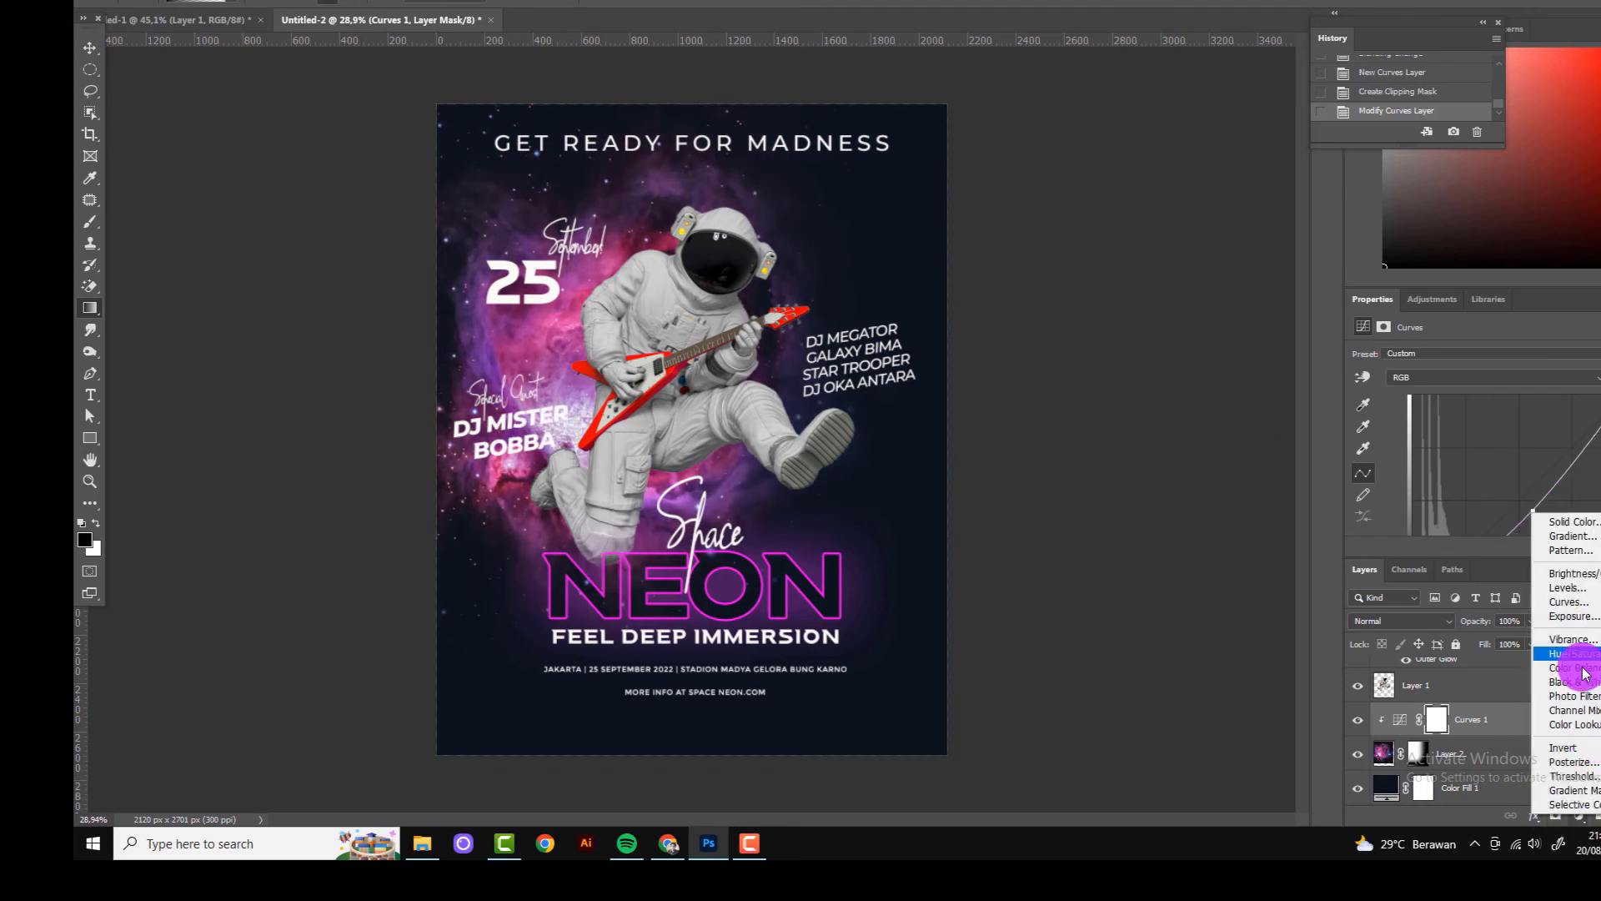
{"action": "left_click", "coordinate": [1572, 665]}
{"action": "left_click", "coordinate": [1547, 546]}
{"action": "mouse_move", "coordinate": [1488, 423]}
{"action": "left_mouse_down"}
{"action": "mouse_move", "coordinate": [1470, 418]}
{"action": "mouse_move", "coordinate": [1471, 447]}
{"action": "left_mouse_up"}
{"action": "left_click", "coordinate": [1418, 356]}
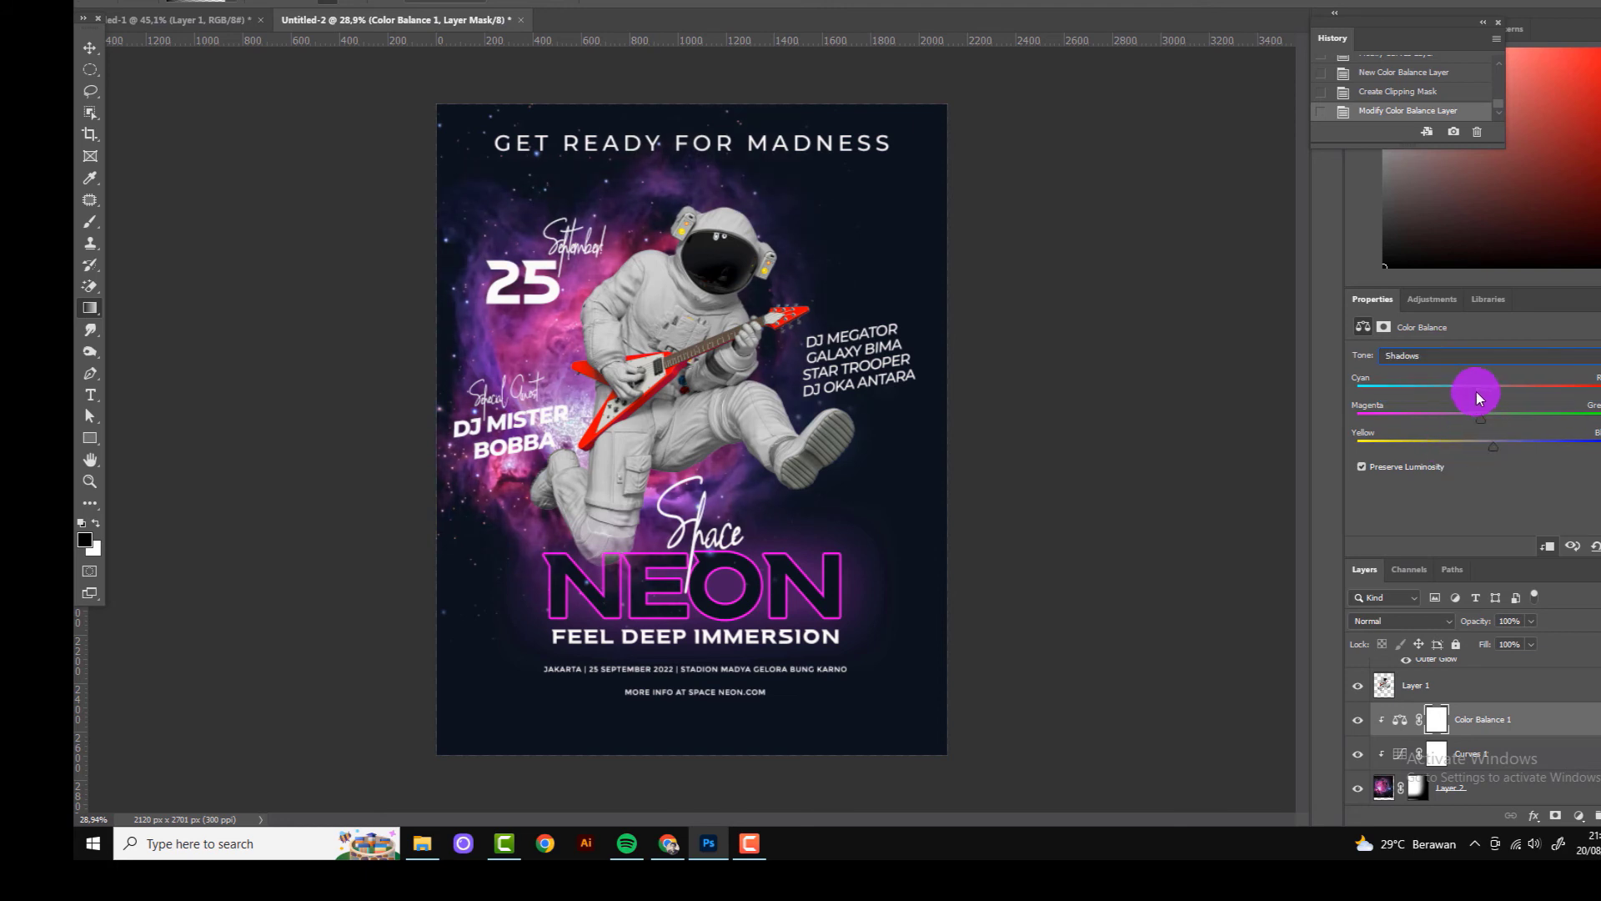
{"action": "left_click", "coordinate": [1418, 355]}
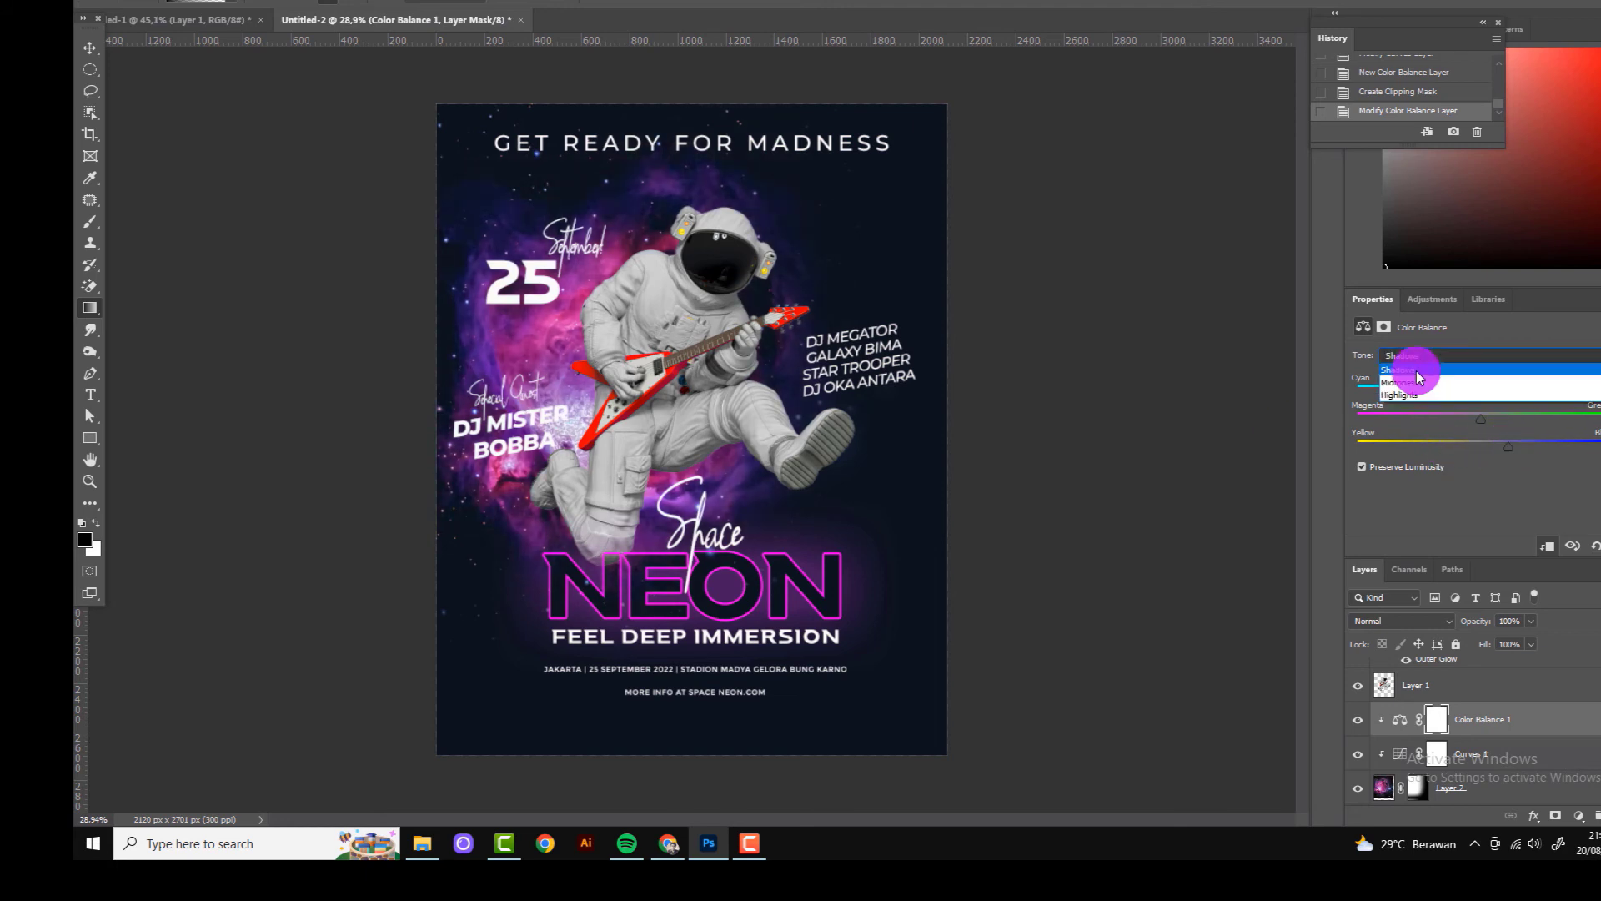
{"action": "left_click", "coordinate": [1418, 398]}
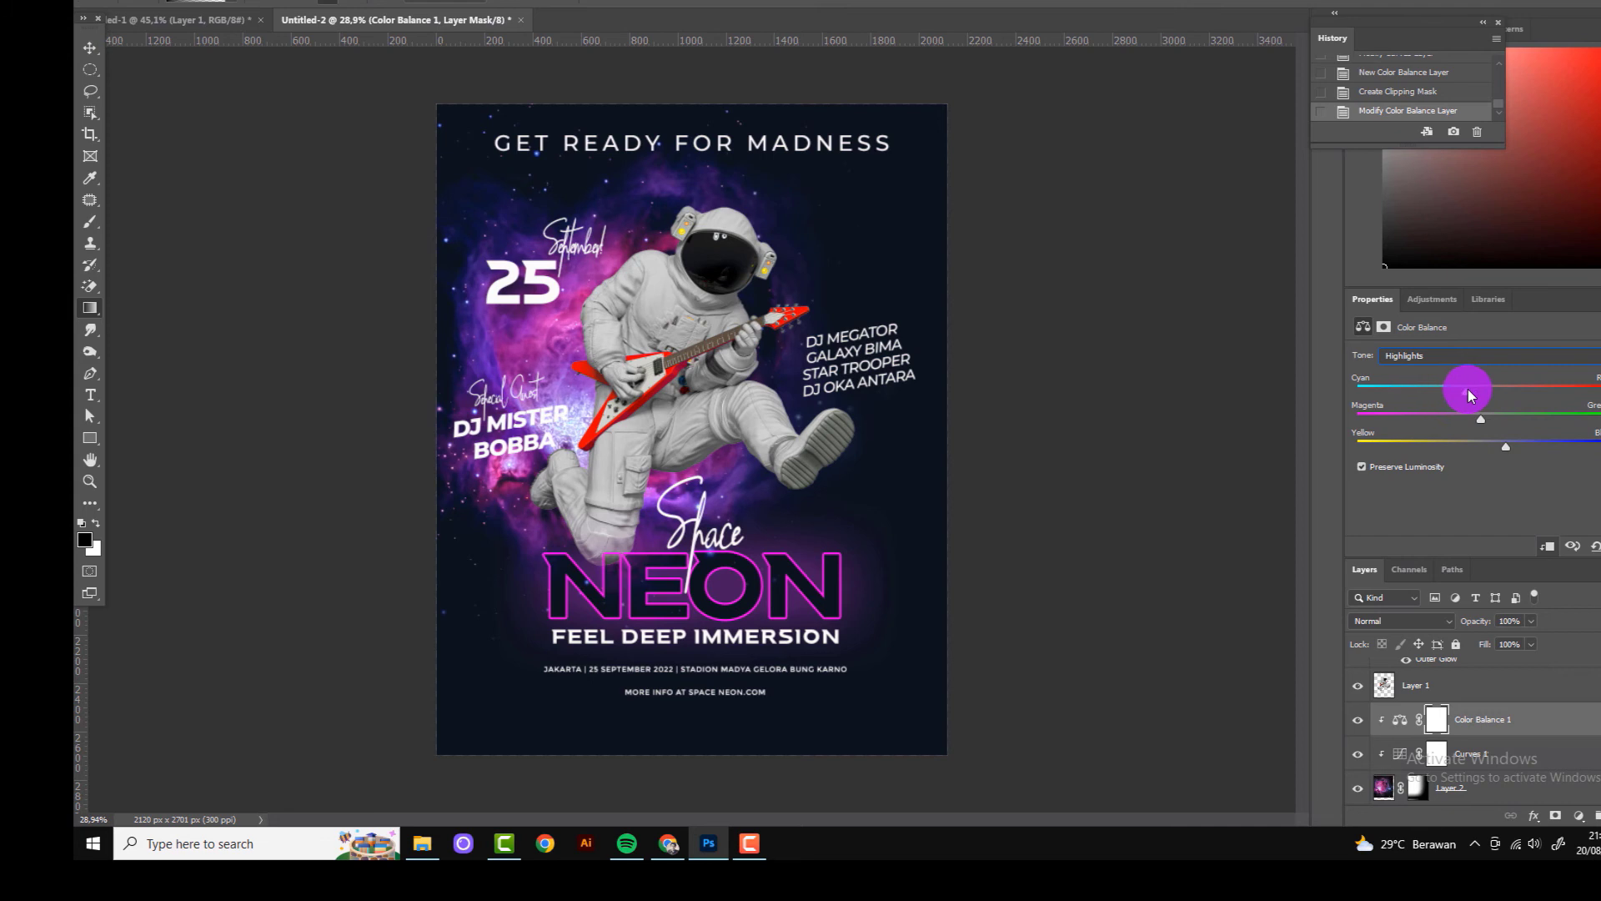
{"action": "left_click", "coordinate": [89, 47]}
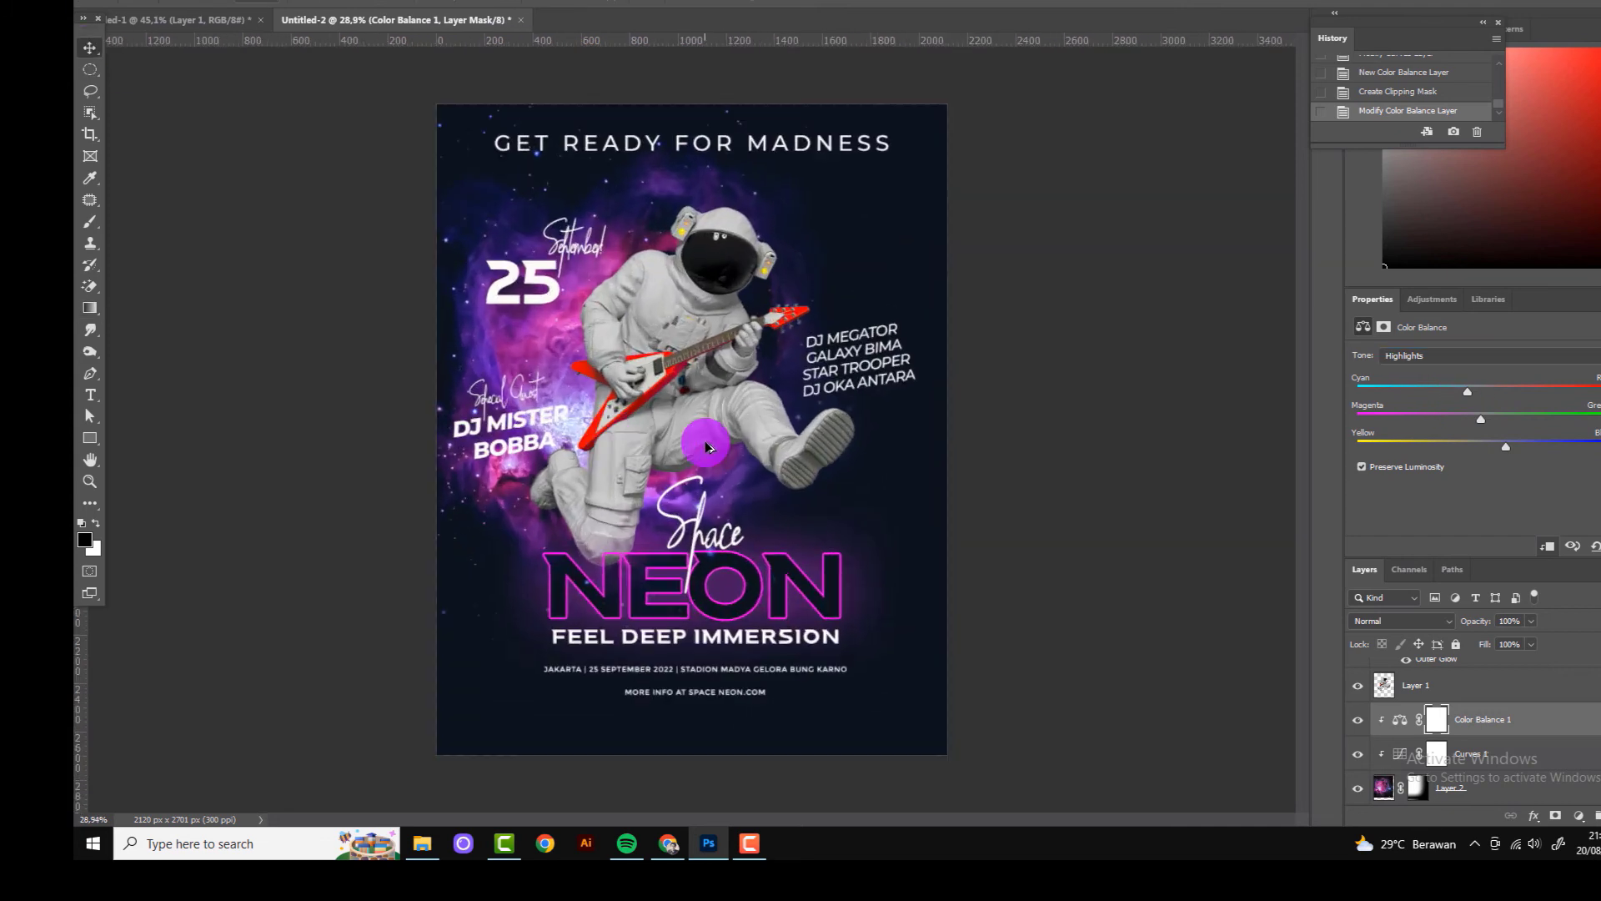
{"action": "scroll", "coordinate": [1428, 727], "scroll_direction": "up", "scroll_amount": 2}
{"action": "scroll", "coordinate": [1429, 726], "scroll_direction": "up", "scroll_amount": 3}
Step: Show the orange nebula Layer 3 and place it behind the astronaut in the layer stack
{"action": "left_click", "coordinate": [1358, 742]}
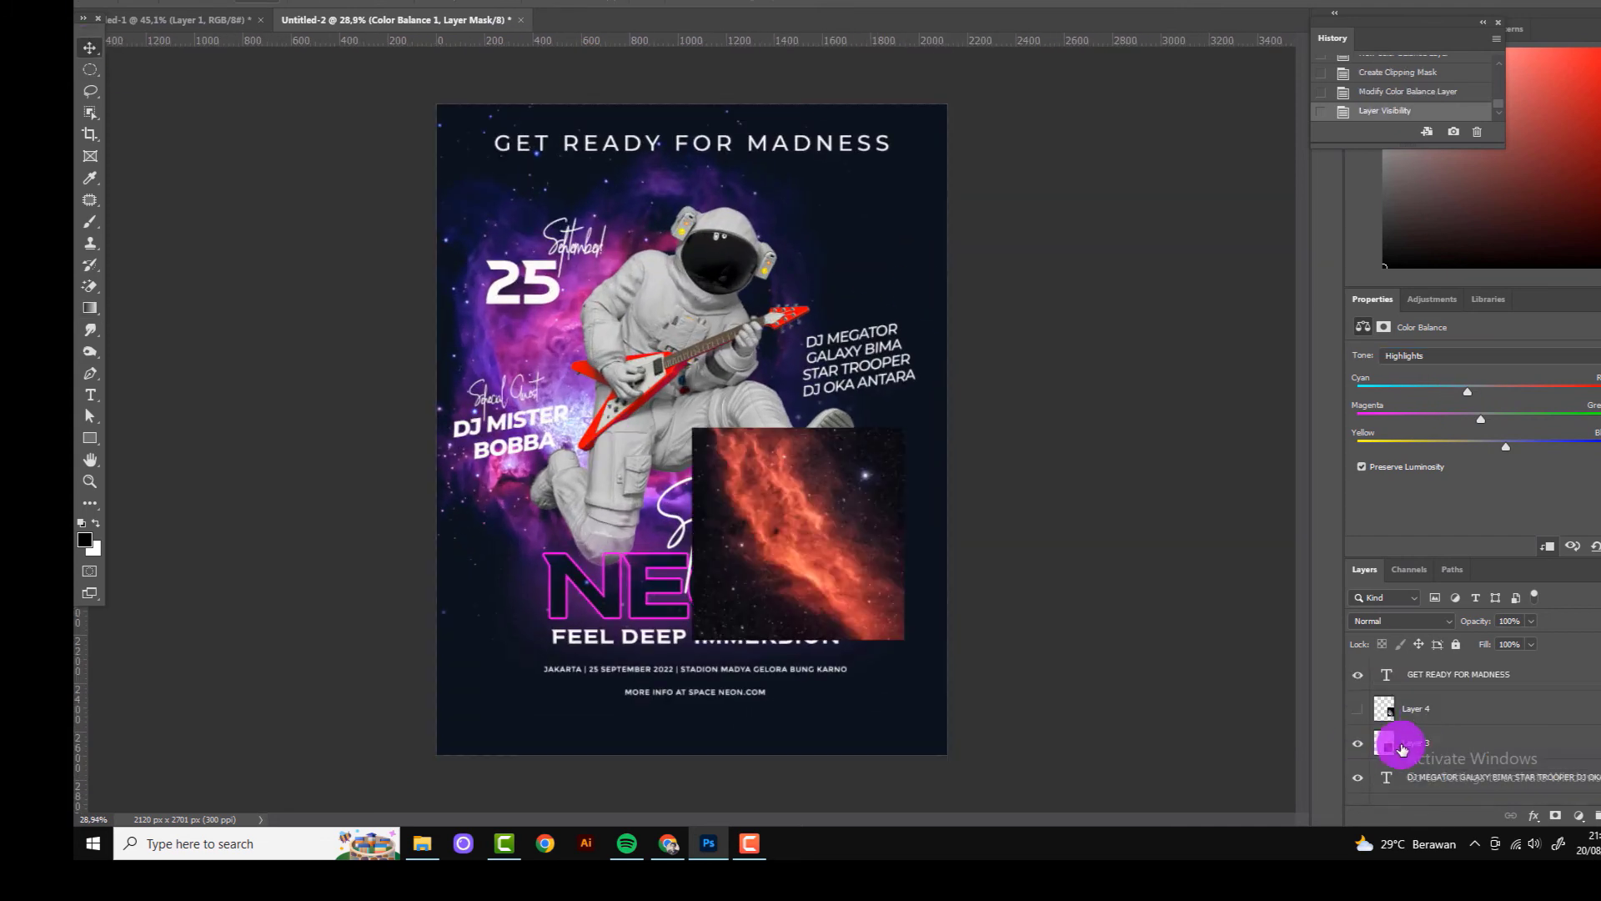
{"action": "left_click_drag", "start_coordinate": [799, 533], "coordinate": [809, 286]}
{"action": "left_click_drag", "start_coordinate": [1468, 742], "coordinate": [1486, 715]}
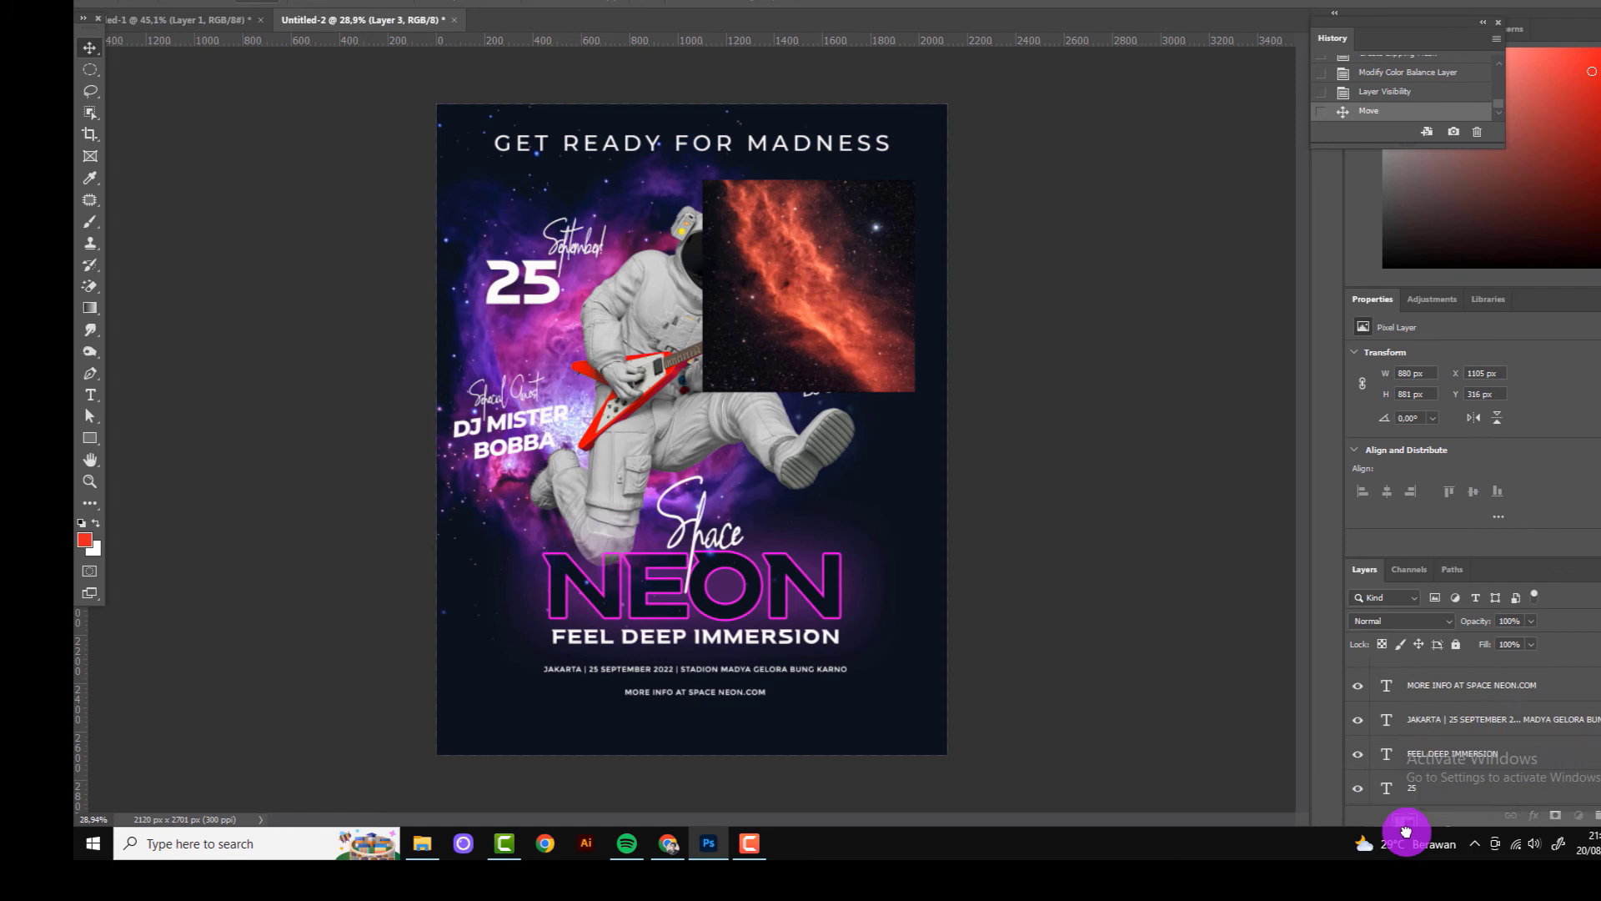
{"action": "key", "text": "ctrl+z"}
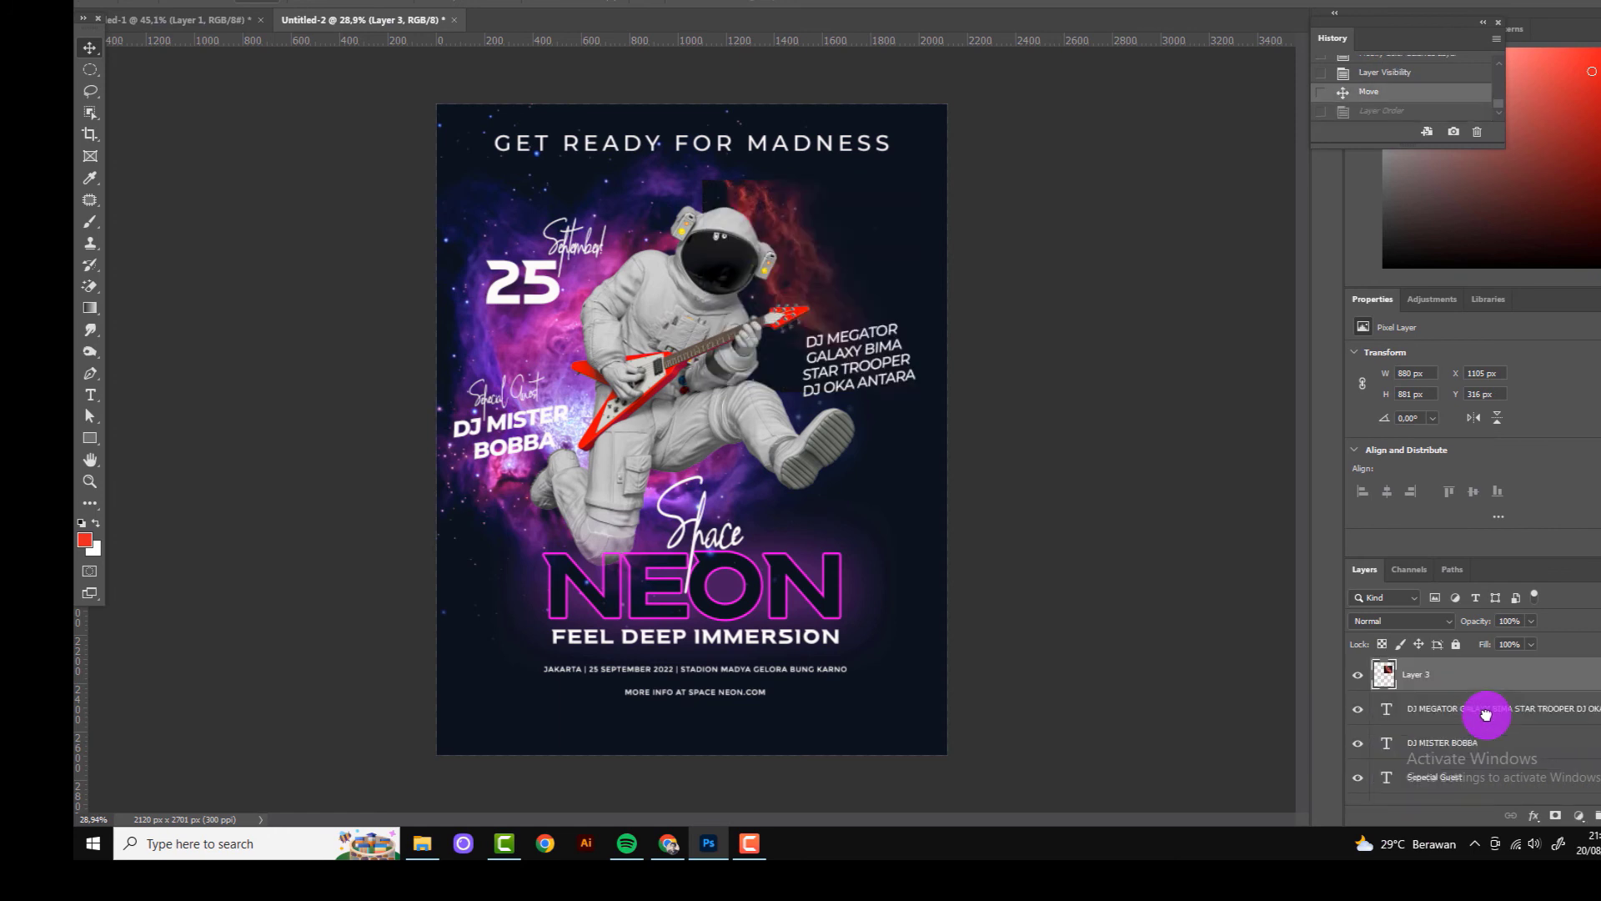
{"action": "left_click_drag", "start_coordinate": [1416, 740], "coordinate": [1418, 709]}
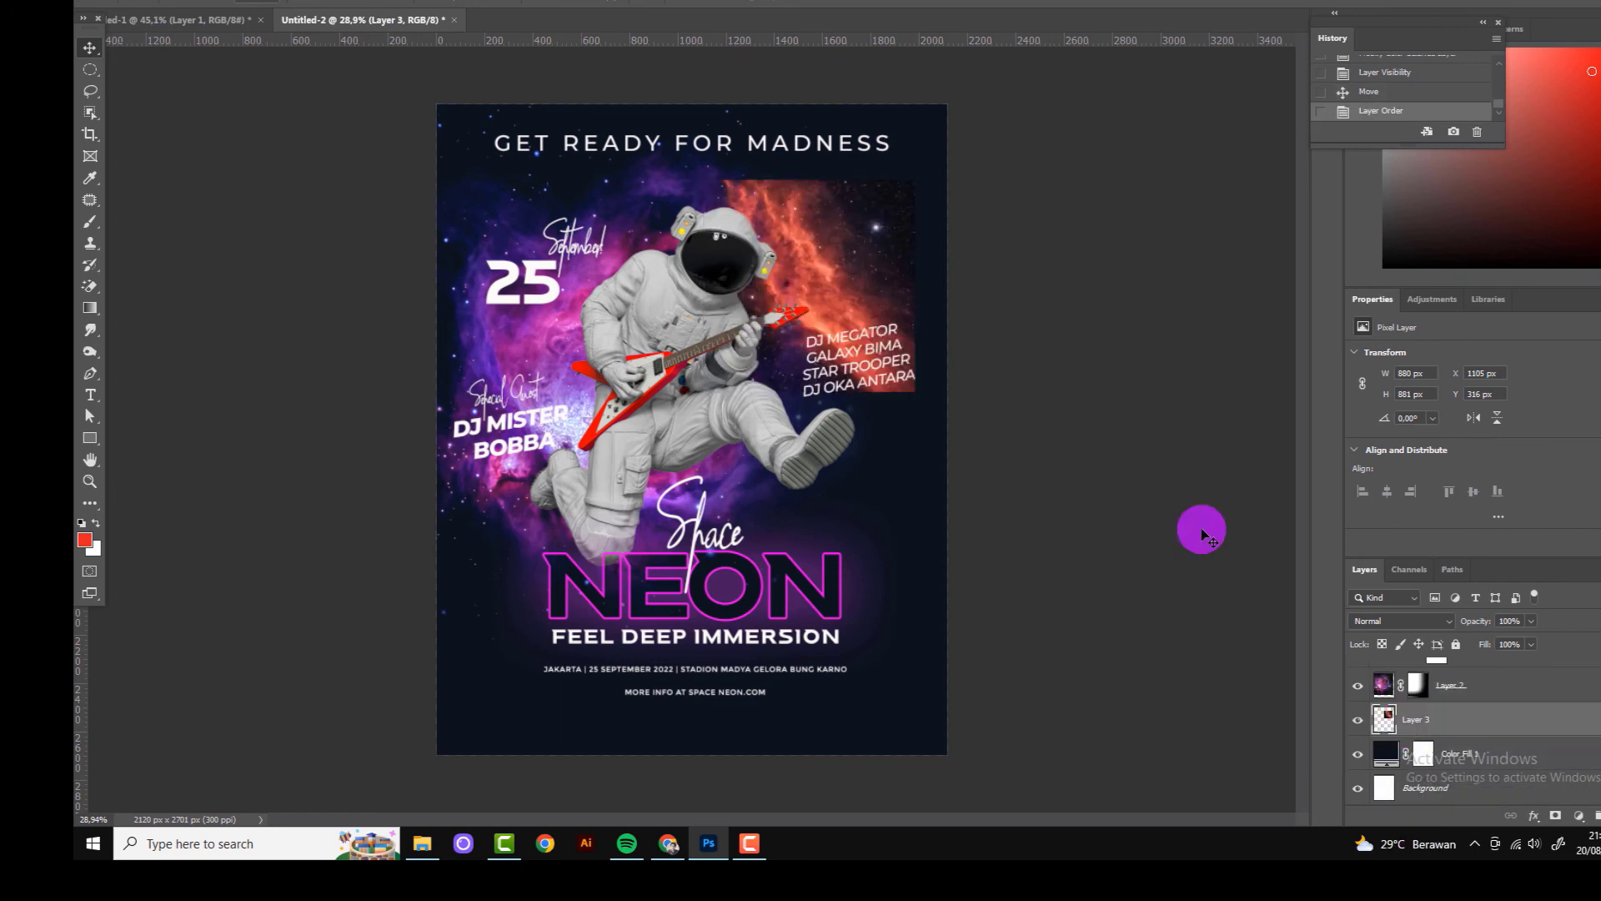
Step: Enlarge the orange nebula toward the upper right and set it to Screen blending
{"action": "key", "text": "ctrl+t"}
{"action": "left_click_drag", "start_coordinate": [915, 391], "coordinate": [1049, 579]}
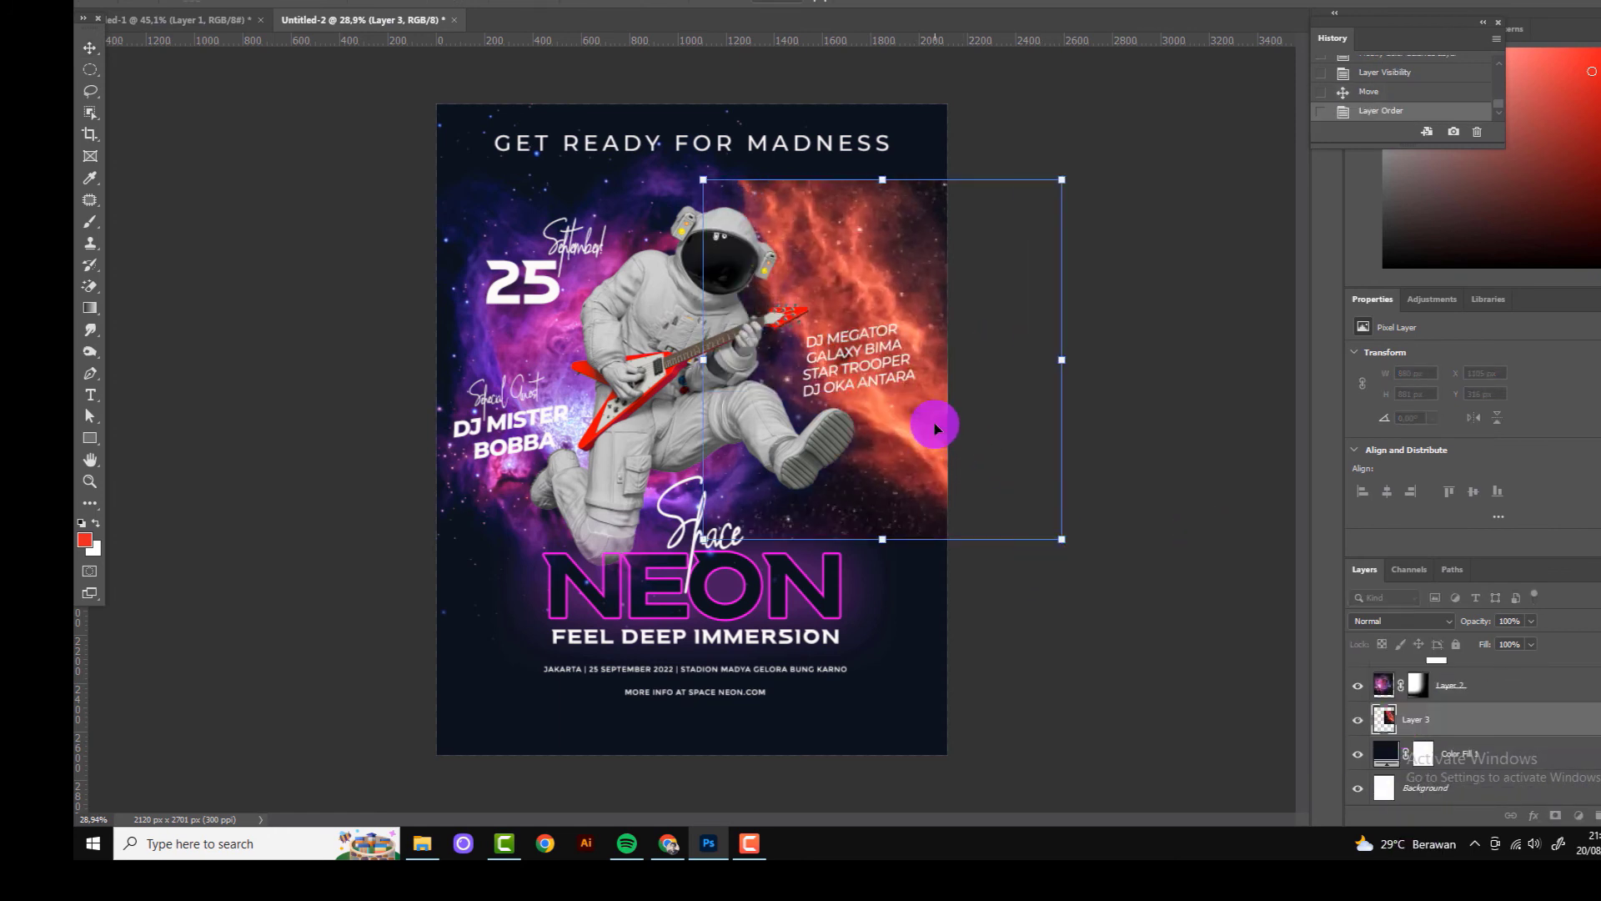
{"action": "left_click_drag", "start_coordinate": [936, 428], "coordinate": [905, 350]}
{"action": "left_click", "coordinate": [898, 5]}
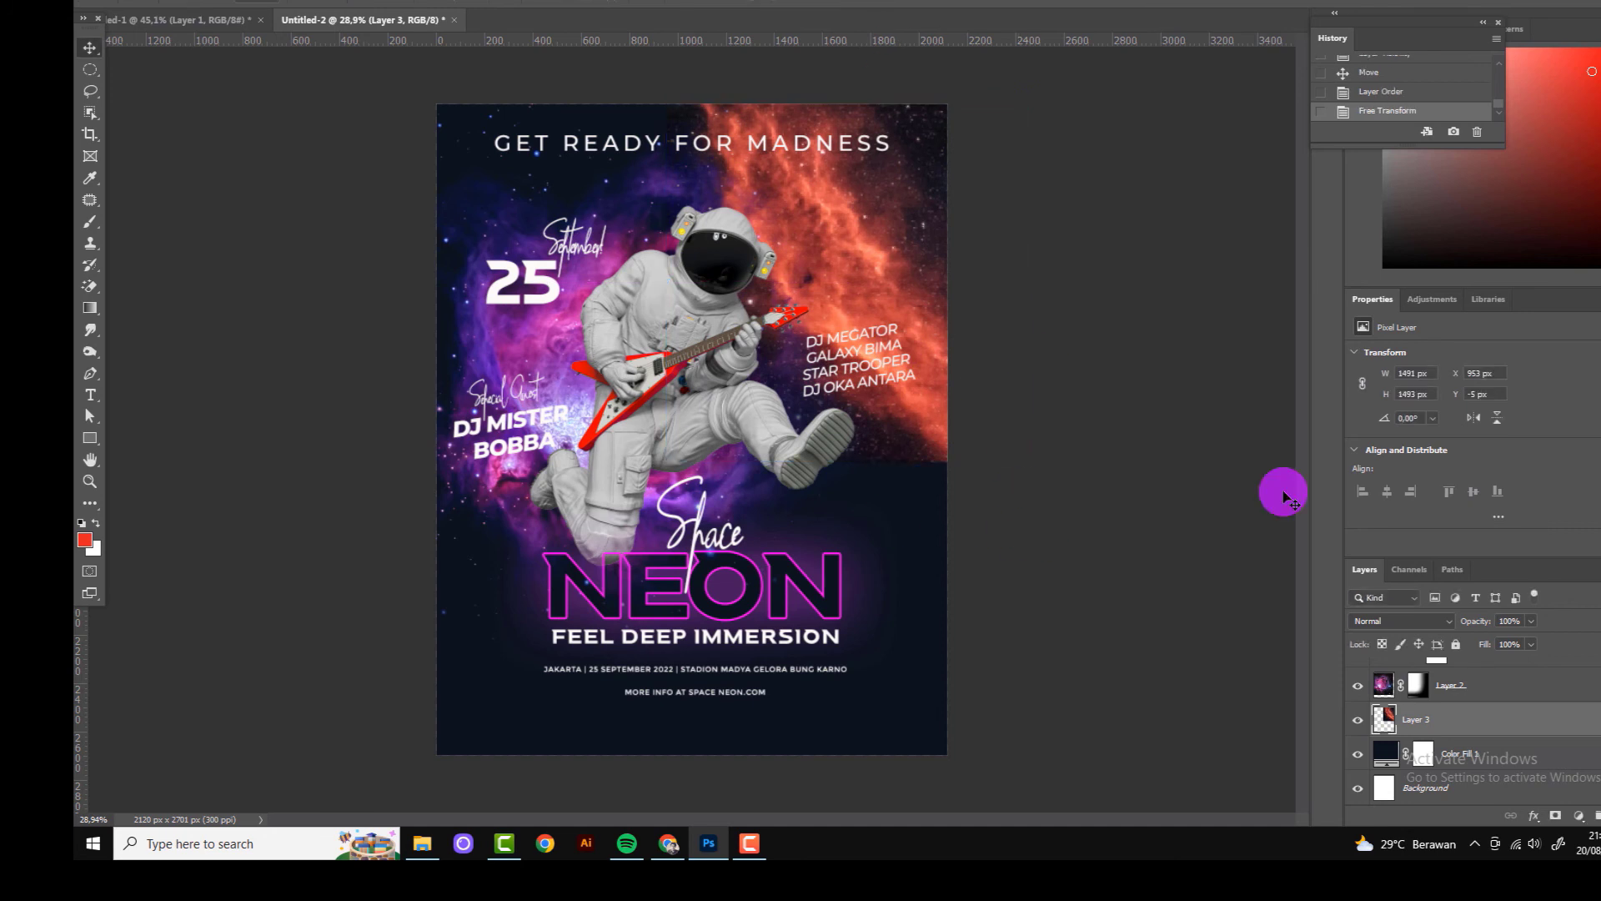
{"action": "left_click", "coordinate": [1401, 620]}
Step: Distort the orange nebula by dragging one of its corners
{"action": "key", "text": "ctrl+t"}
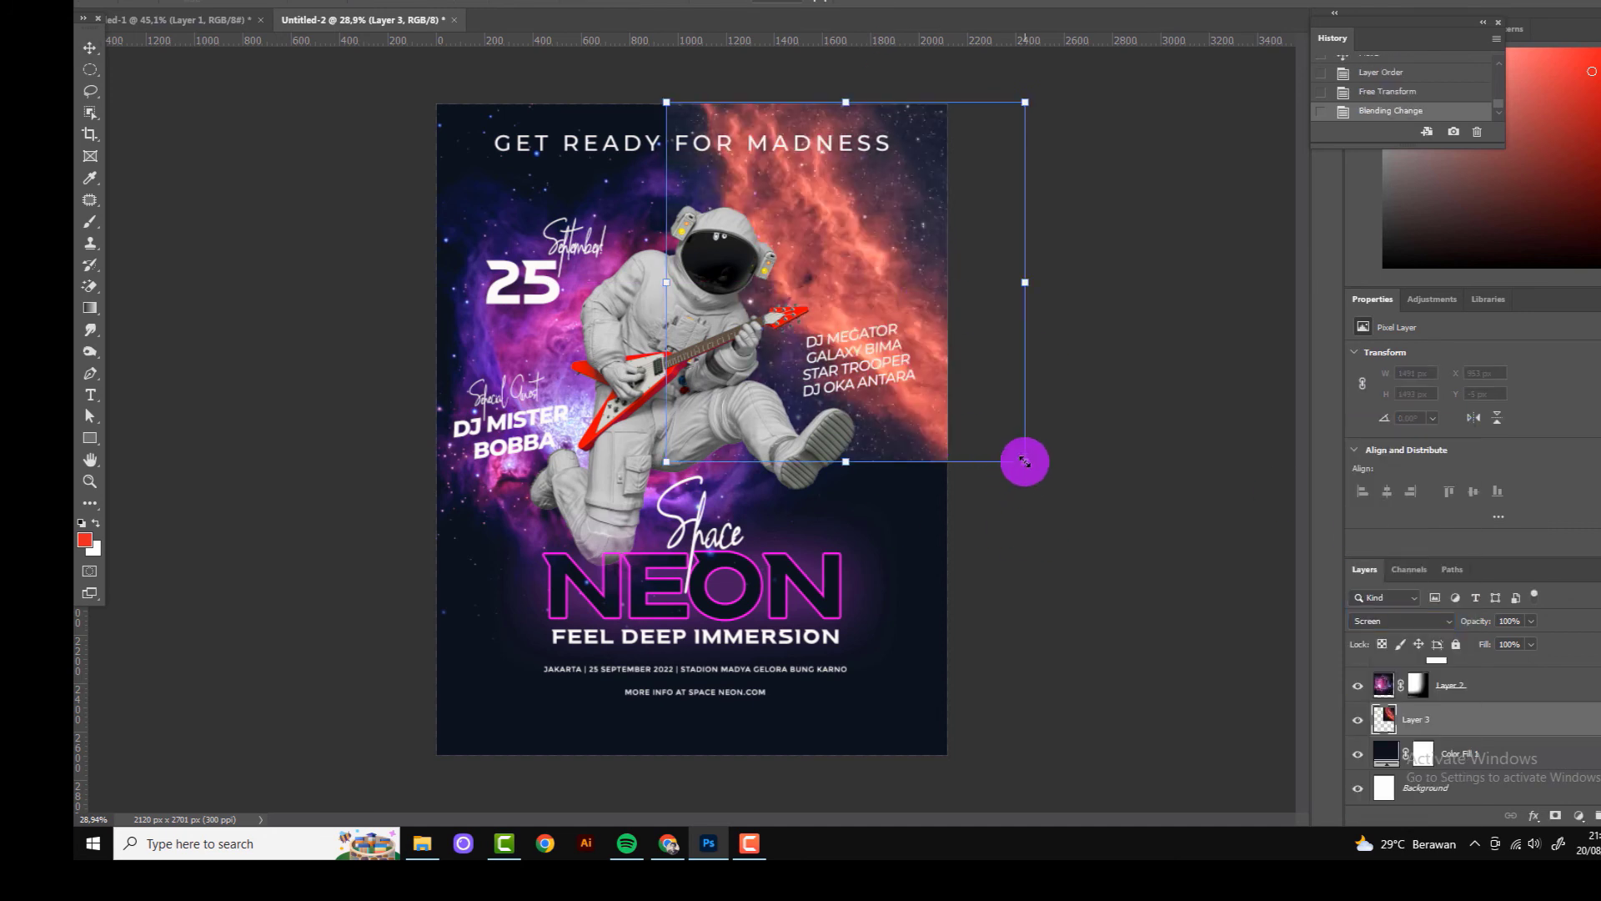
{"action": "mouse_move", "coordinate": [1024, 461]}
{"action": "left_mouse_down"}
{"action": "mouse_move", "coordinate": [925, 443]}
{"action": "mouse_move", "coordinate": [965, 304]}
{"action": "mouse_move", "coordinate": [907, 293]}
{"action": "mouse_move", "coordinate": [911, 316]}
{"action": "left_mouse_up"}
{"action": "key", "text": "Return"}
Step: Add a Levels adjustment clipped to the orange nebula and darken its midtones
{"action": "left_click", "coordinate": [1404, 693]}
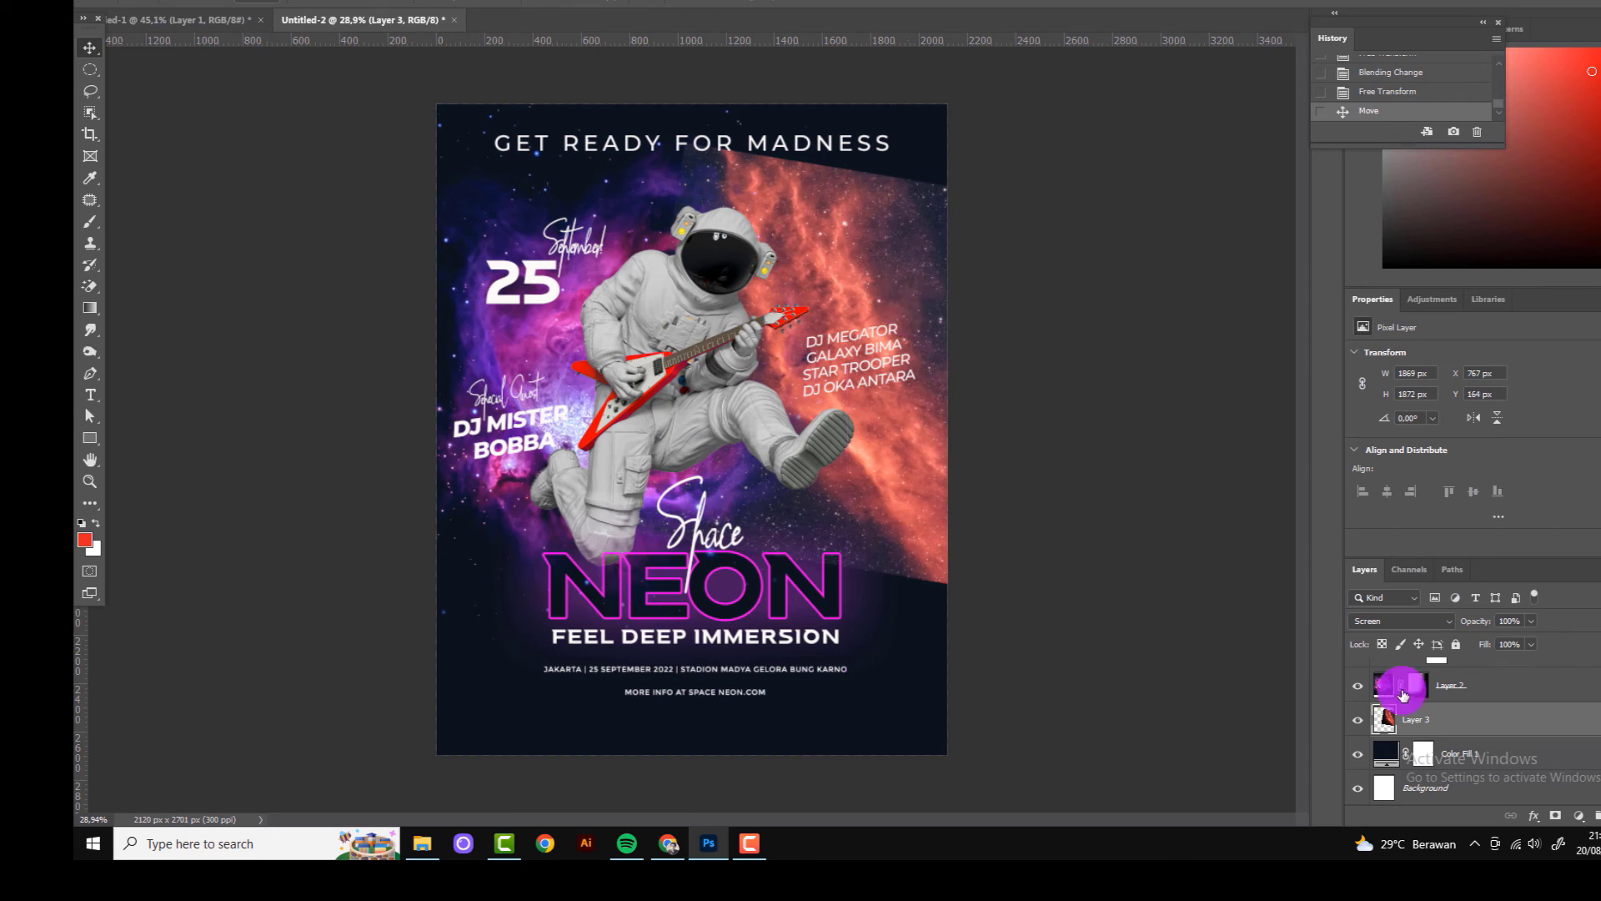
{"action": "left_click", "coordinate": [1581, 821]}
{"action": "left_click", "coordinate": [1564, 576]}
{"action": "key", "text": "ctrl+alt+g"}
{"action": "left_click_drag", "start_coordinate": [1508, 476], "coordinate": [1566, 482]}
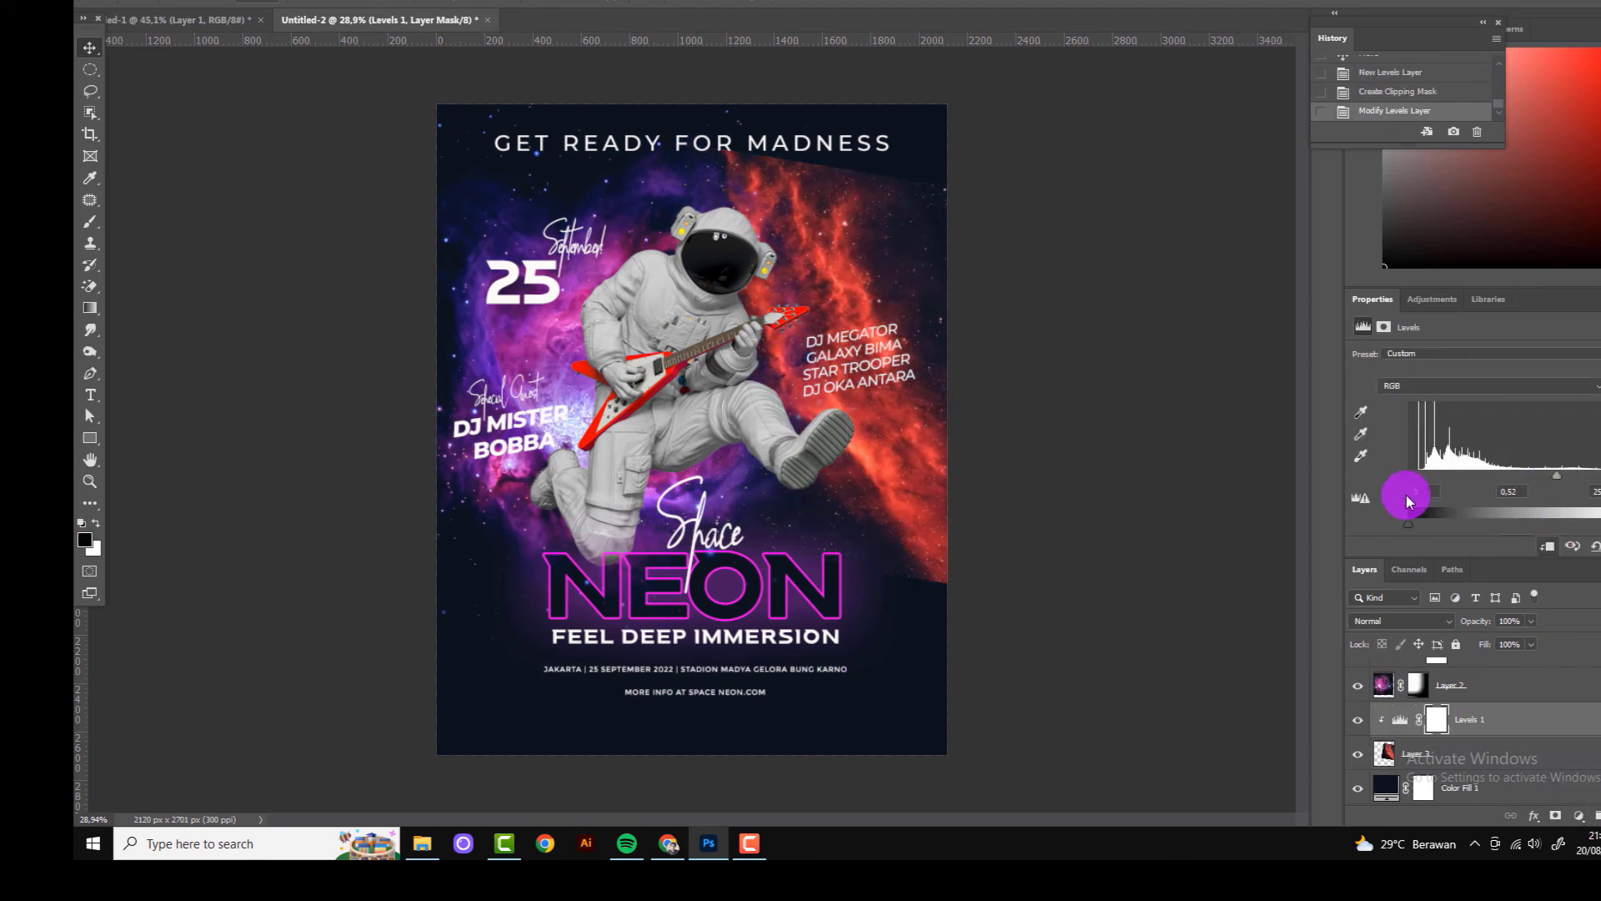
Step: Mask the orange nebula layer and fade its upper and lower right with gradients
{"action": "left_click", "coordinate": [1458, 757]}
{"action": "left_click", "coordinate": [1555, 816]}
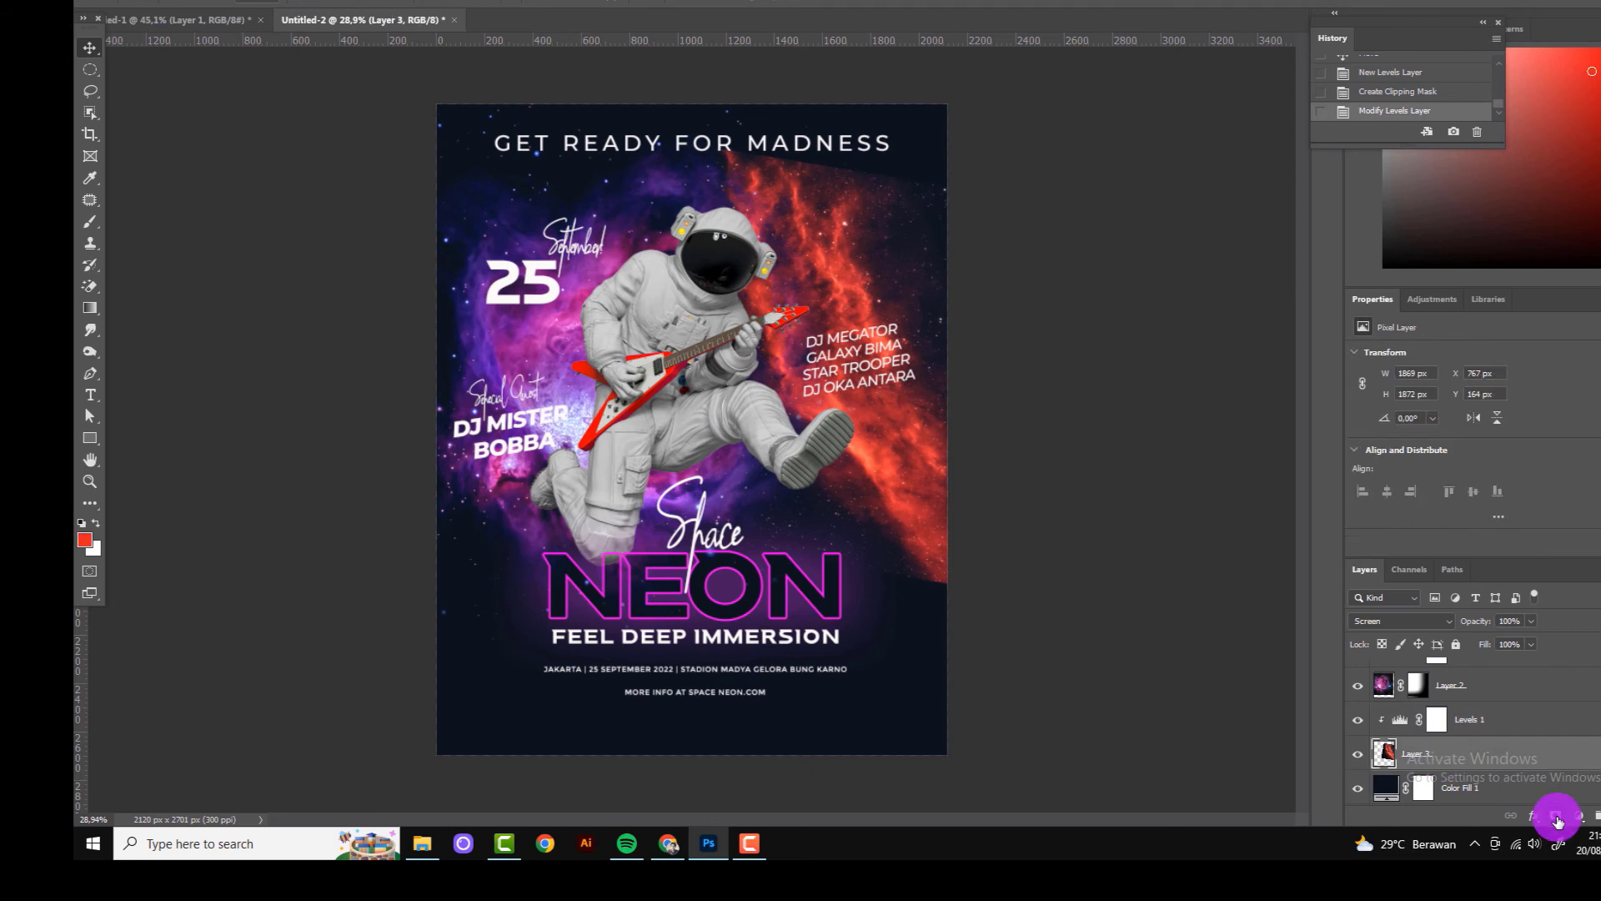
{"action": "left_click", "coordinate": [90, 308]}
{"action": "left_click_drag", "start_coordinate": [806, 160], "coordinate": [882, 147]}
{"action": "left_click_drag", "start_coordinate": [867, 331], "coordinate": [921, 501]}
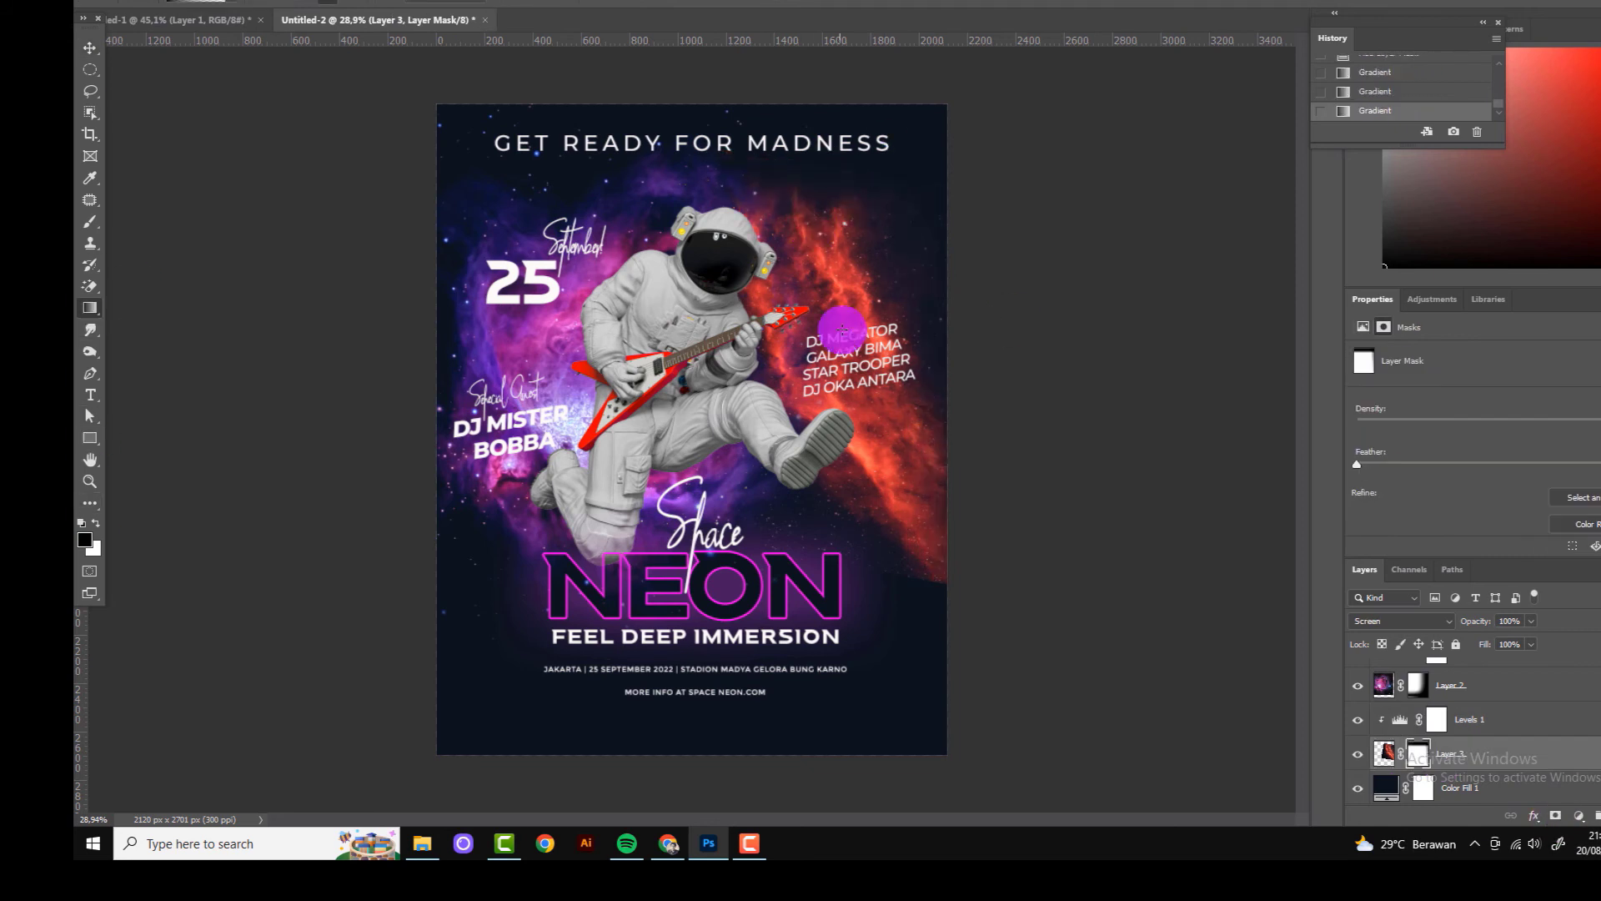
{"action": "left_click_drag", "start_coordinate": [851, 276], "coordinate": [917, 467]}
{"action": "left_click_drag", "start_coordinate": [784, 287], "coordinate": [922, 561]}
Step: Shift the orange nebula slightly and apply the move
{"action": "scroll", "coordinate": [893, 325], "scroll_direction": "down", "scroll_amount": 1}
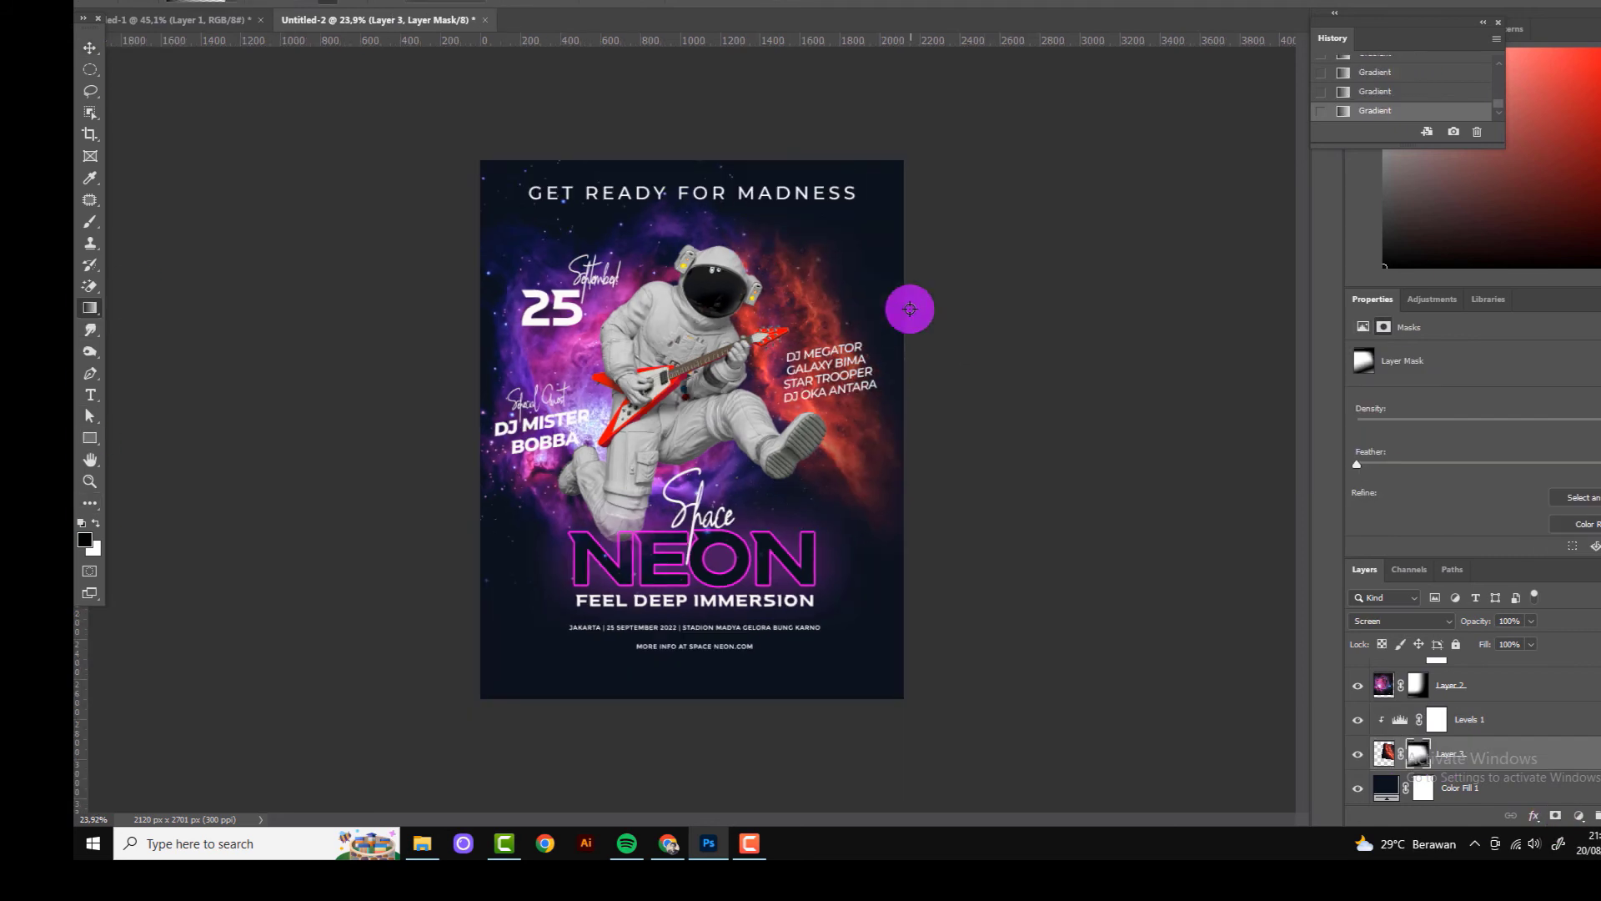
{"action": "left_click", "coordinate": [90, 49]}
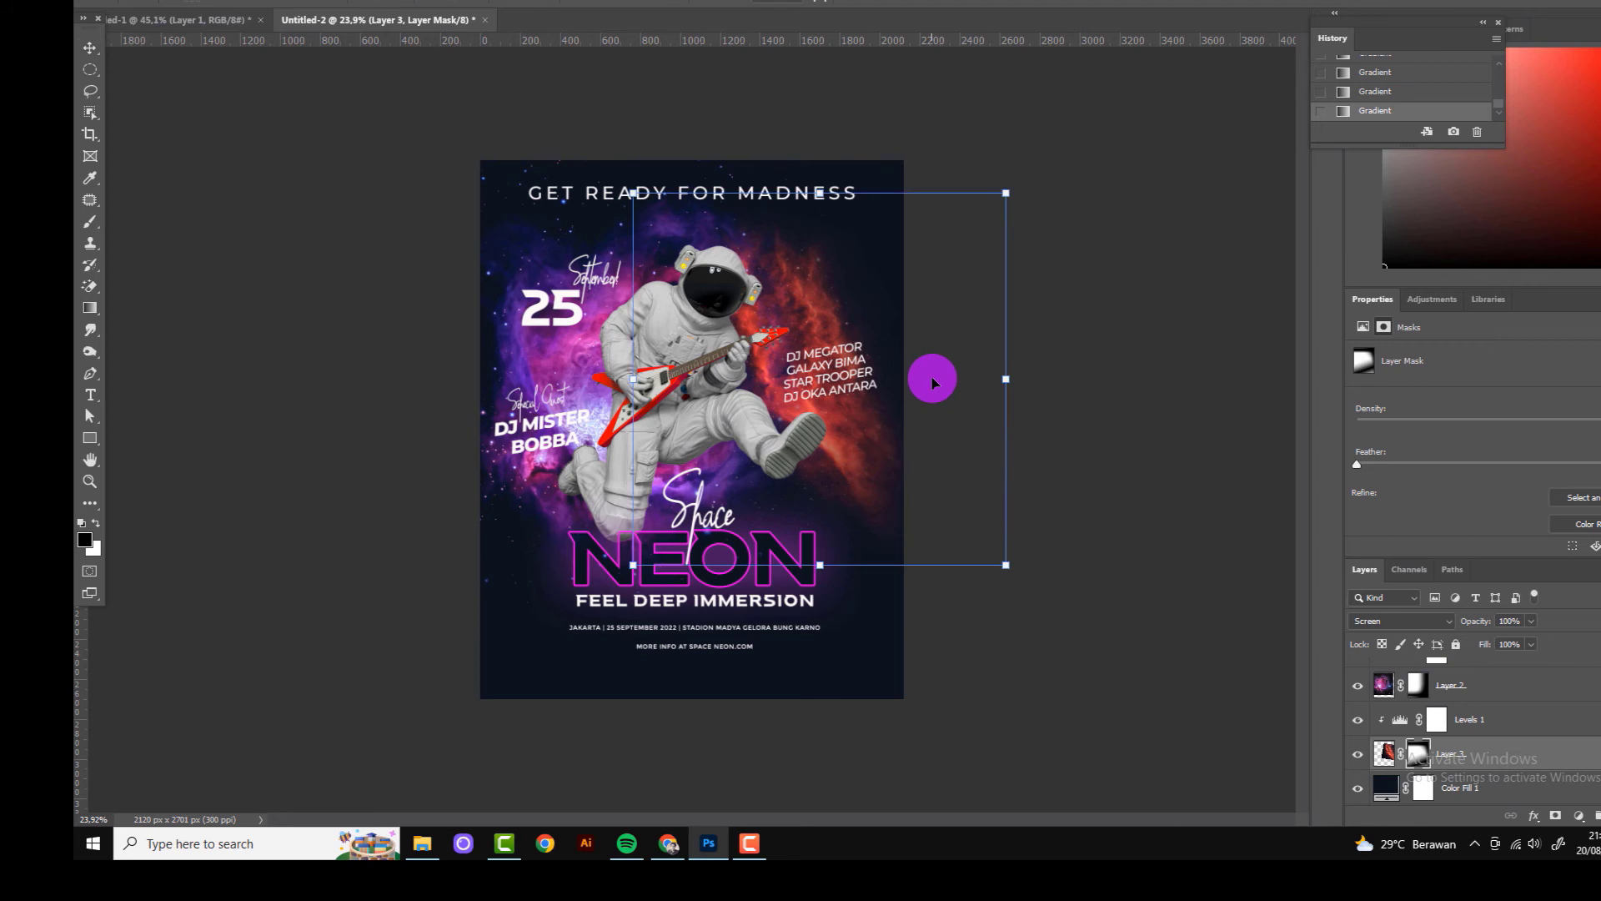
{"action": "left_click_drag", "start_coordinate": [1008, 186], "coordinate": [1029, 299]}
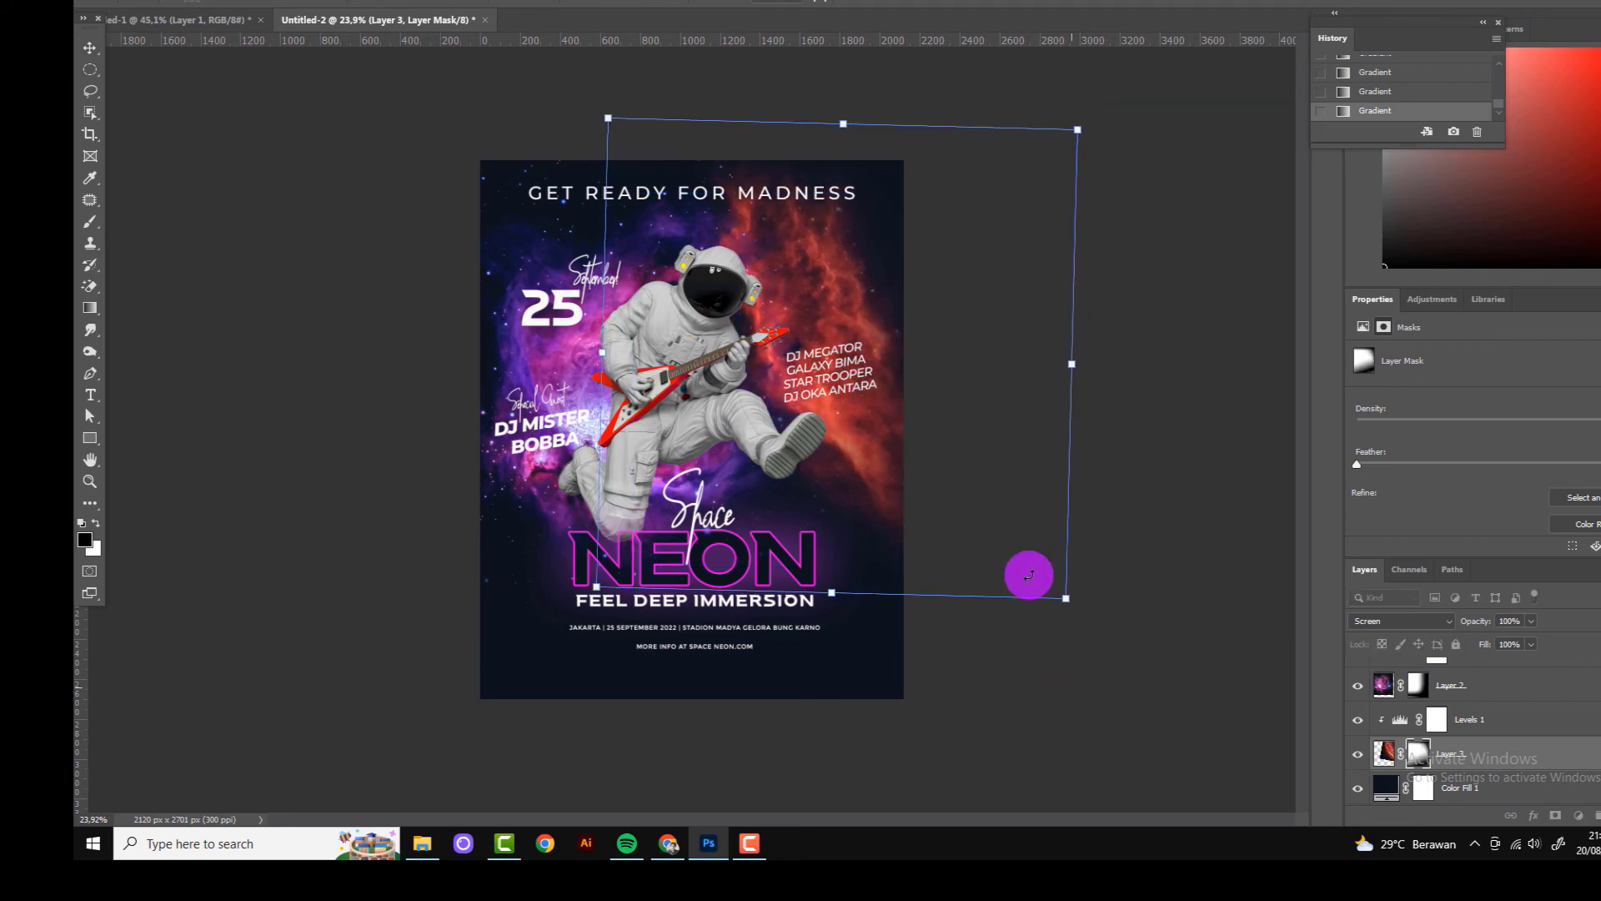
{"action": "left_click", "coordinate": [899, 10]}
Step: Rotate the orange nebula about 5 degrees, stretch it, and commit the transform
{"action": "scroll", "coordinate": [864, 446], "scroll_direction": "up", "scroll_amount": 1}
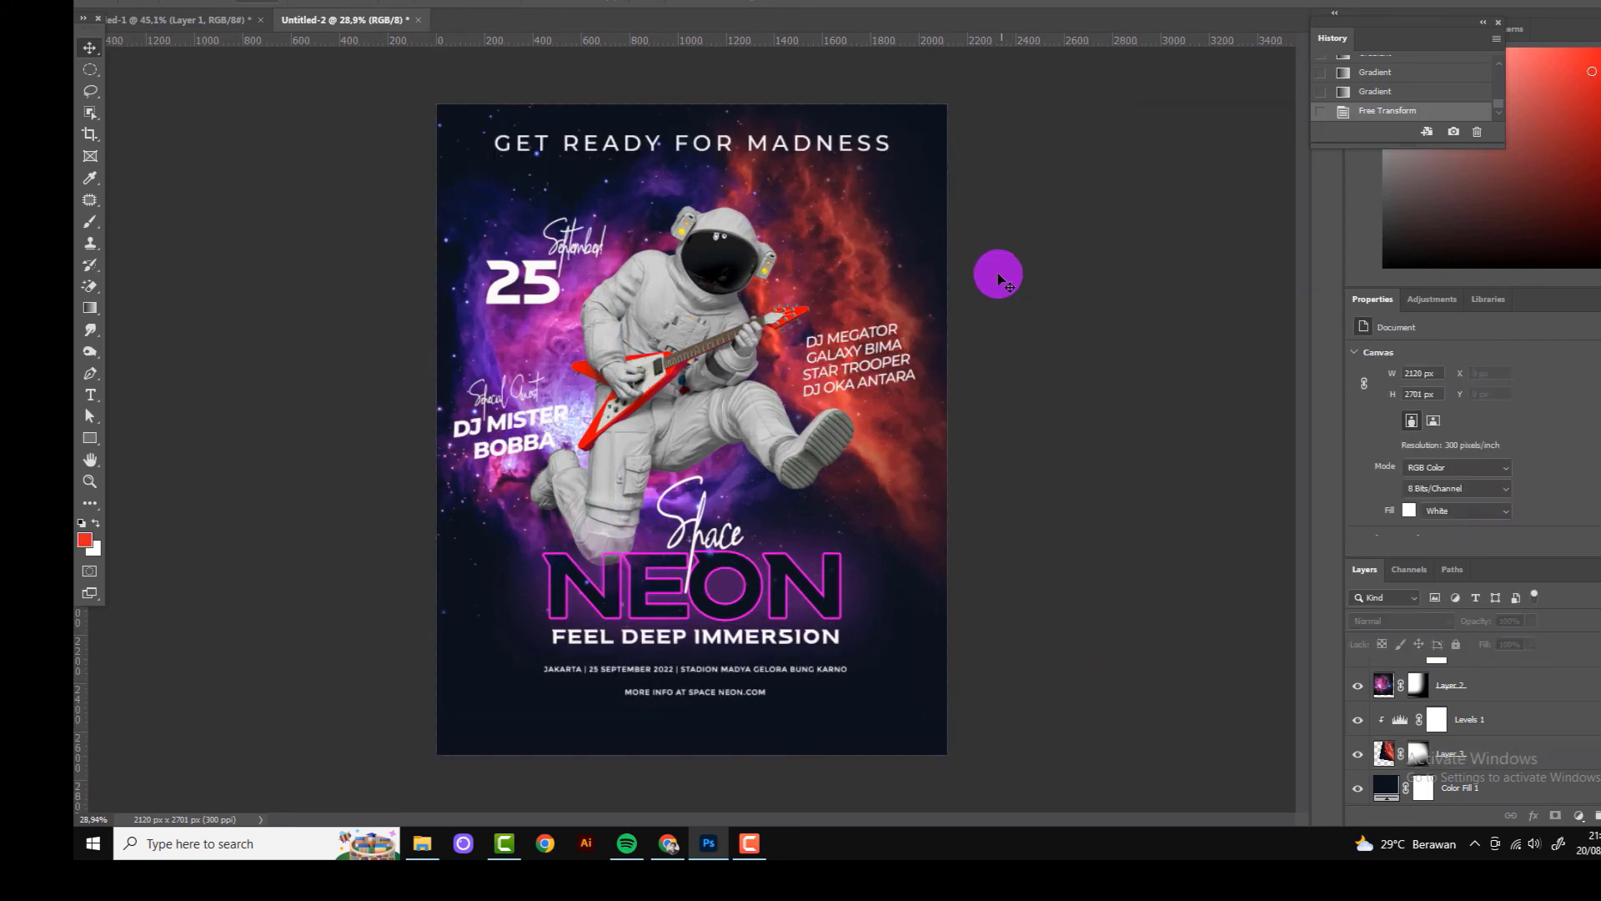
{"action": "left_click", "coordinate": [826, 197], "text": "ctrl"}
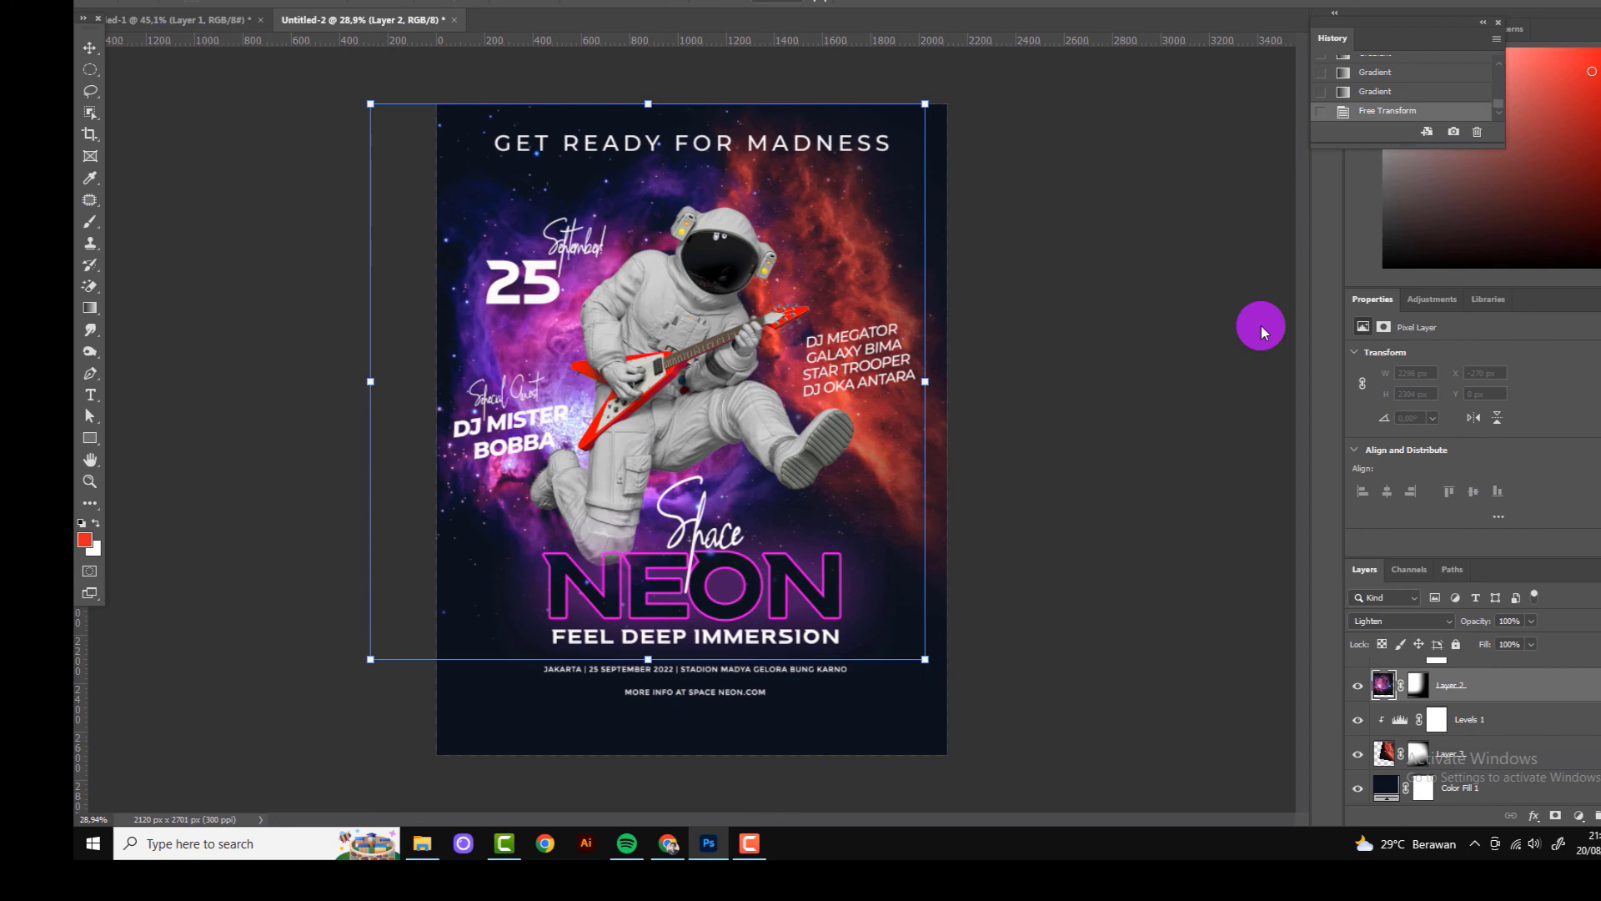
{"action": "left_click", "coordinate": [1385, 753]}
{"action": "key", "text": "ctrl+t"}
{"action": "mouse_move", "coordinate": [1157, 661]}
{"action": "left_mouse_down"}
{"action": "mouse_move", "coordinate": [1127, 688]}
{"action": "mouse_move", "coordinate": [1004, 708]}
{"action": "left_mouse_up"}
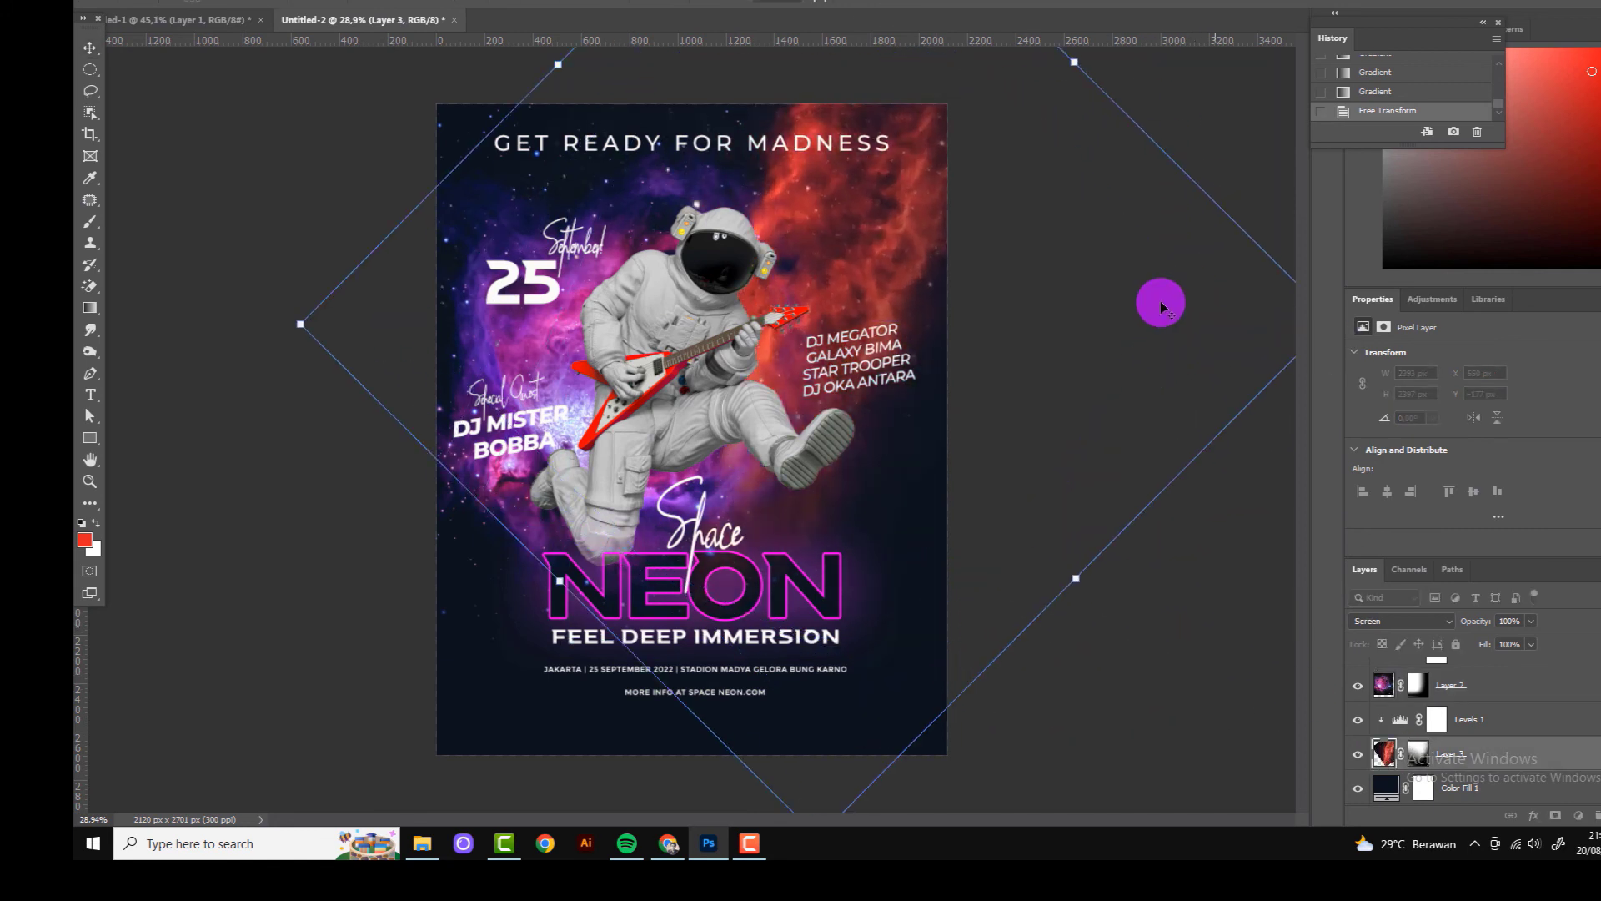
{"action": "left_click_drag", "start_coordinate": [1228, 322], "coordinate": [1169, 333]}
{"action": "key", "text": "Return"}
Step: Nudge the red nebula into position and fade its upper right with mask gradients
{"action": "scroll", "coordinate": [966, 422], "scroll_direction": "down", "scroll_amount": 2}
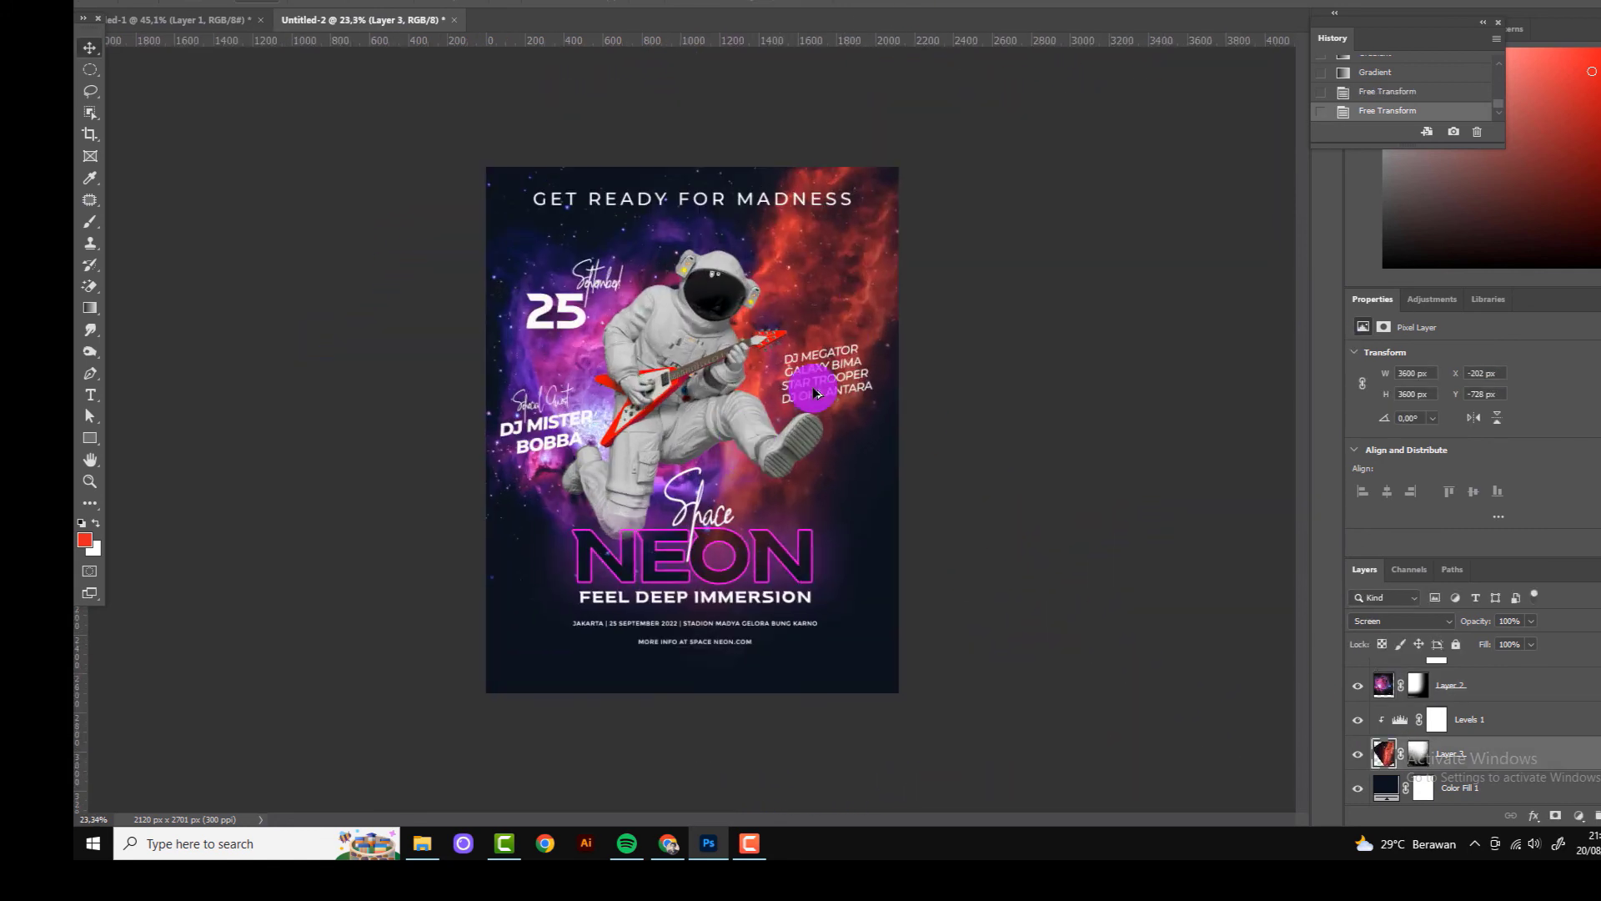
{"action": "left_click_drag", "start_coordinate": [866, 289], "coordinate": [859, 303]}
{"action": "left_click", "coordinate": [1418, 753]}
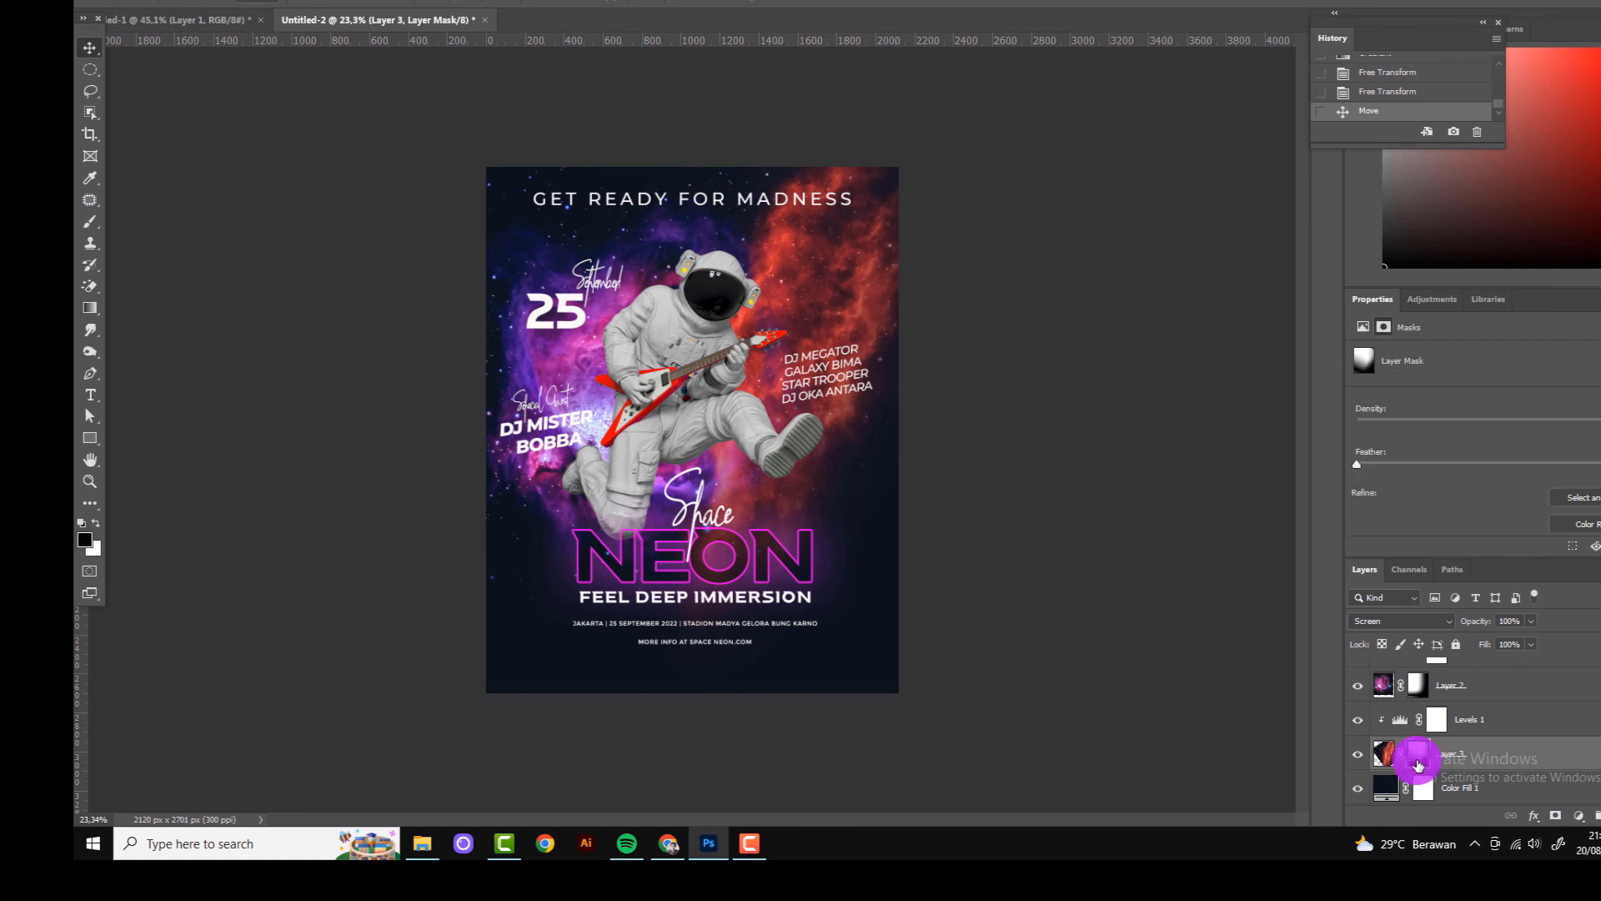
{"action": "key", "text": "g"}
{"action": "left_click_drag", "start_coordinate": [869, 204], "coordinate": [801, 317]}
{"action": "left_click_drag", "start_coordinate": [844, 161], "coordinate": [806, 544]}
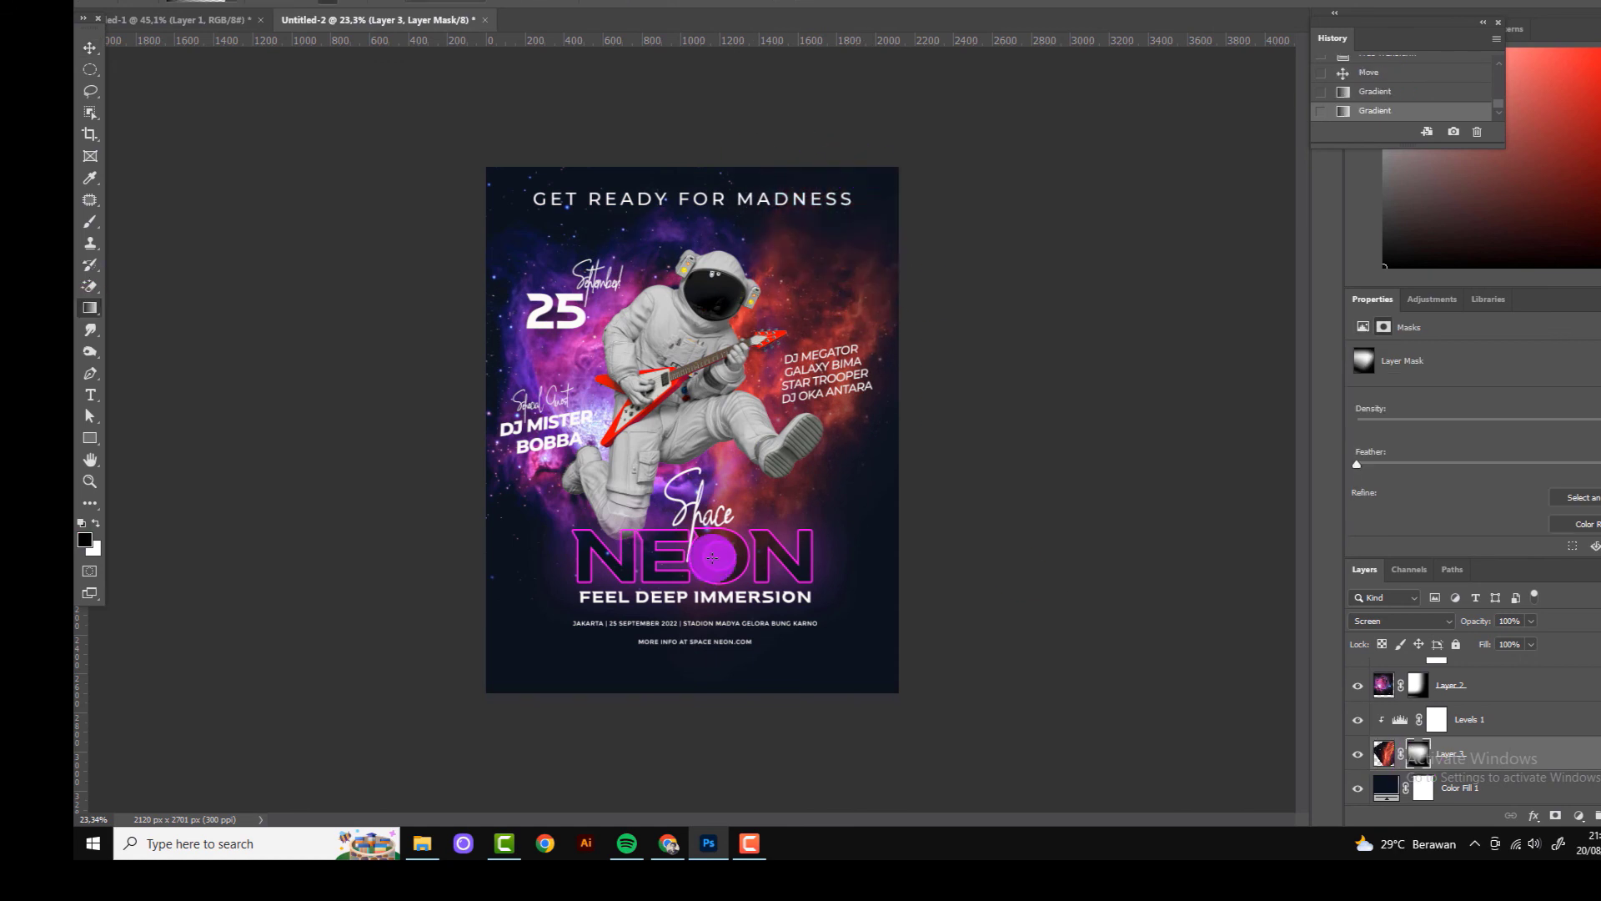
{"action": "left_click_drag", "start_coordinate": [756, 350], "coordinate": [954, 495]}
Step: Brush on the nebula mask to paint away more of the red nebula
{"action": "scroll", "coordinate": [842, 526], "scroll_direction": "up", "scroll_amount": 1}
{"action": "key", "text": "v"}
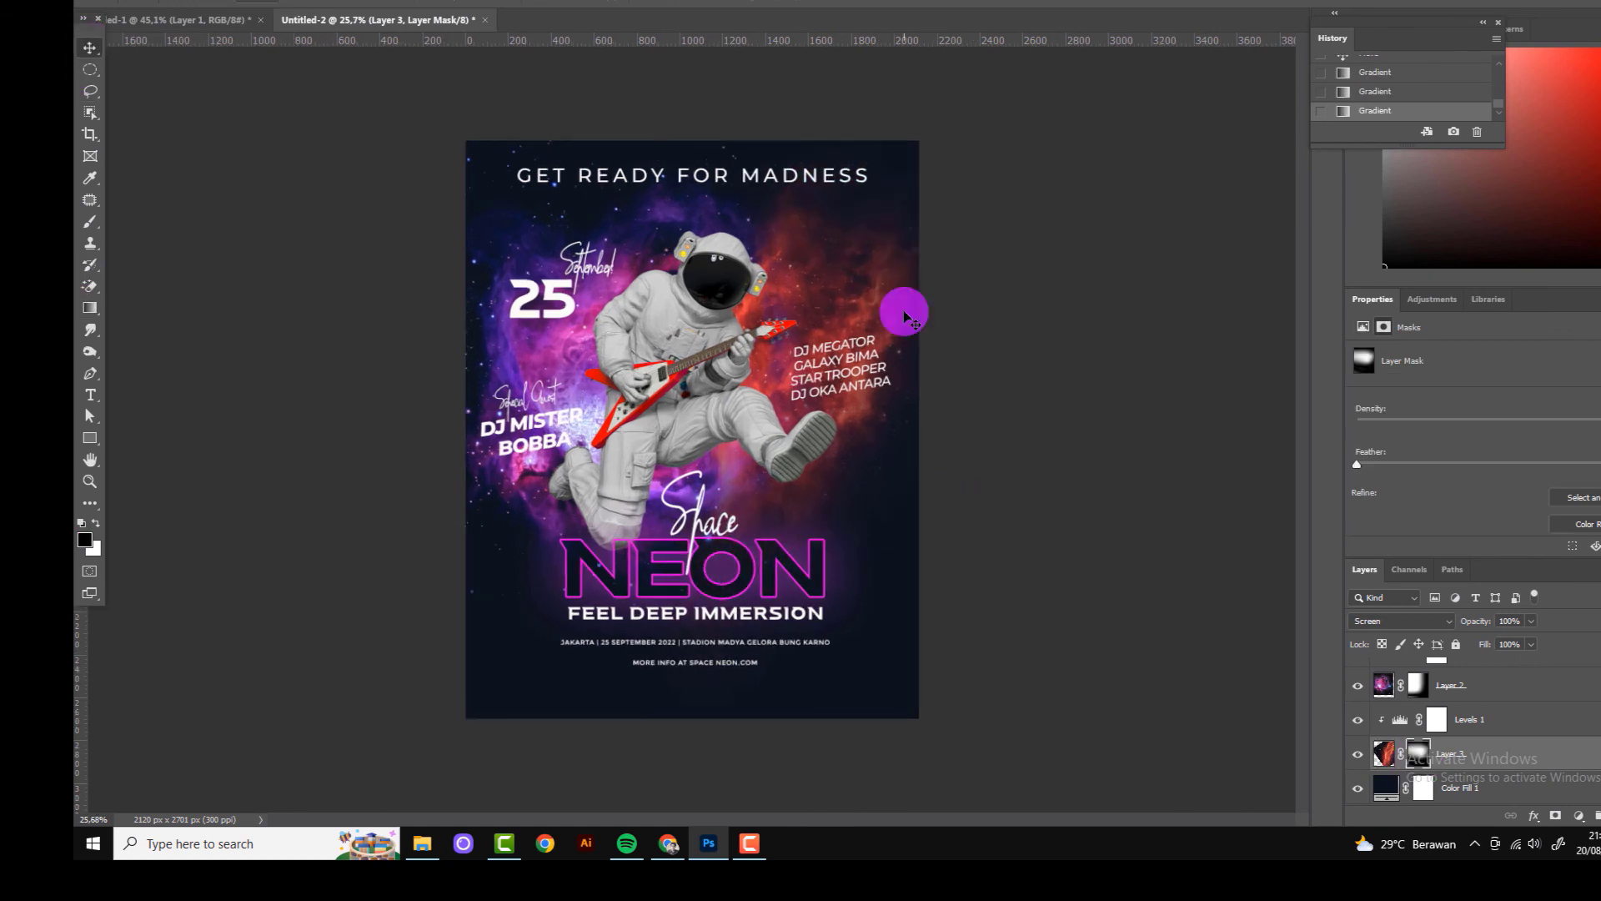
{"action": "left_click", "coordinate": [89, 221]}
{"action": "scroll", "coordinate": [960, 250], "scroll_direction": "up", "scroll_amount": 1}
{"action": "mouse_move", "coordinate": [1008, 225]}
{"action": "left_mouse_down"}
{"action": "mouse_move", "coordinate": [822, 164]}
{"action": "mouse_move", "coordinate": [943, 401]}
{"action": "left_mouse_up"}
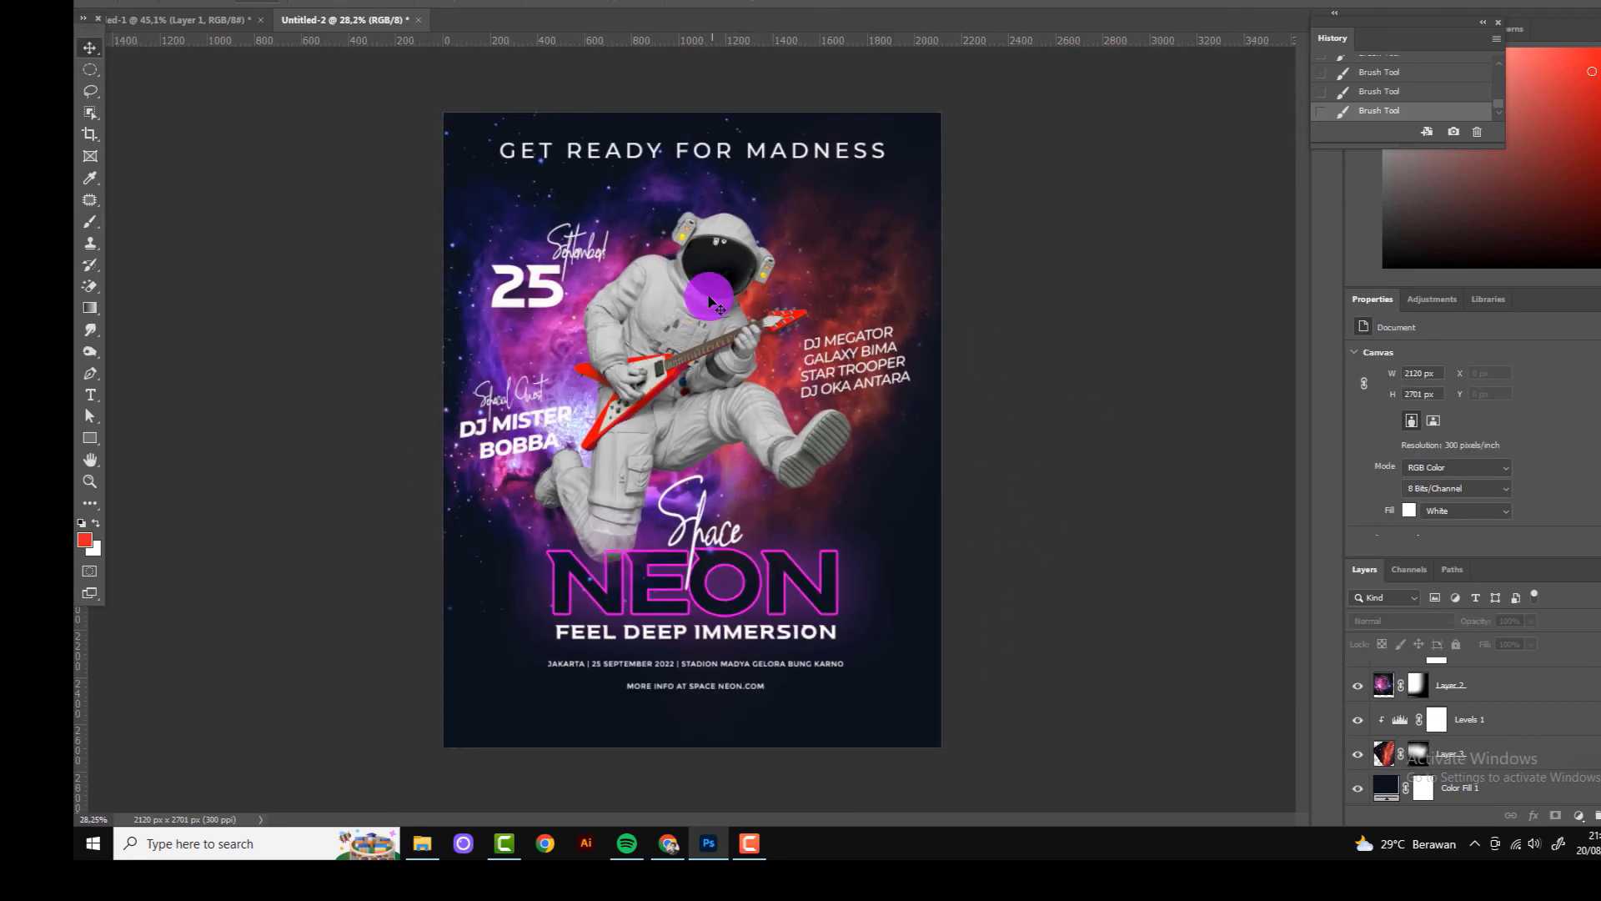
Step: Add a Color Balance layer clipped to the astronaut, adjusting shadows and highlights
{"action": "scroll", "coordinate": [659, 317], "scroll_direction": "up", "scroll_amount": 2}
{"action": "left_click", "coordinate": [653, 288]}
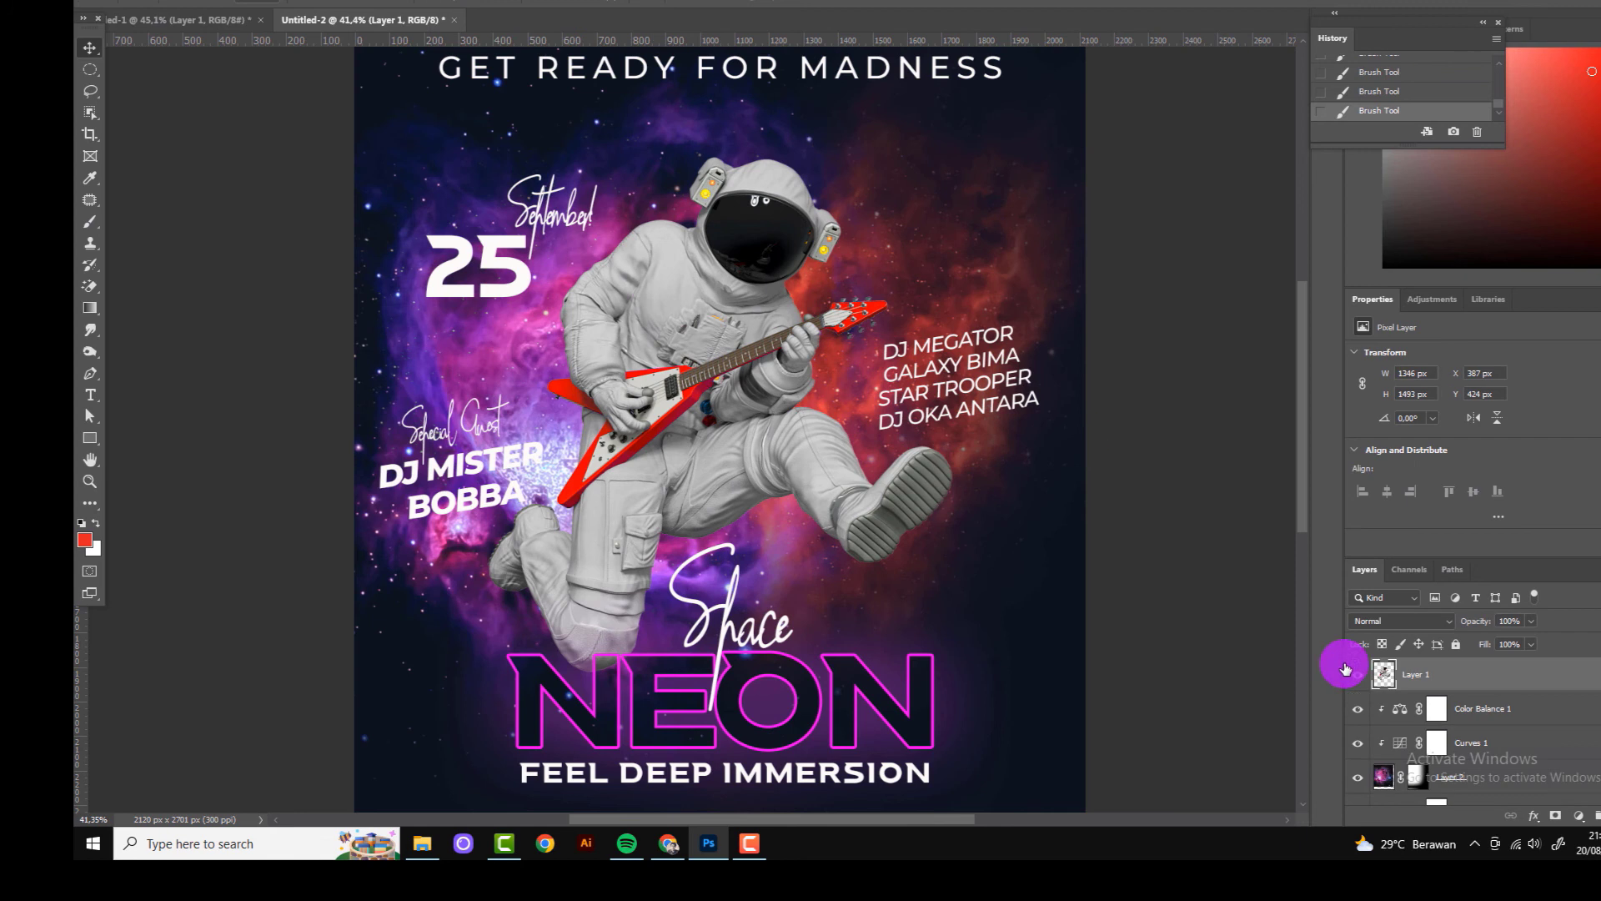
{"action": "left_click", "coordinate": [1582, 818]}
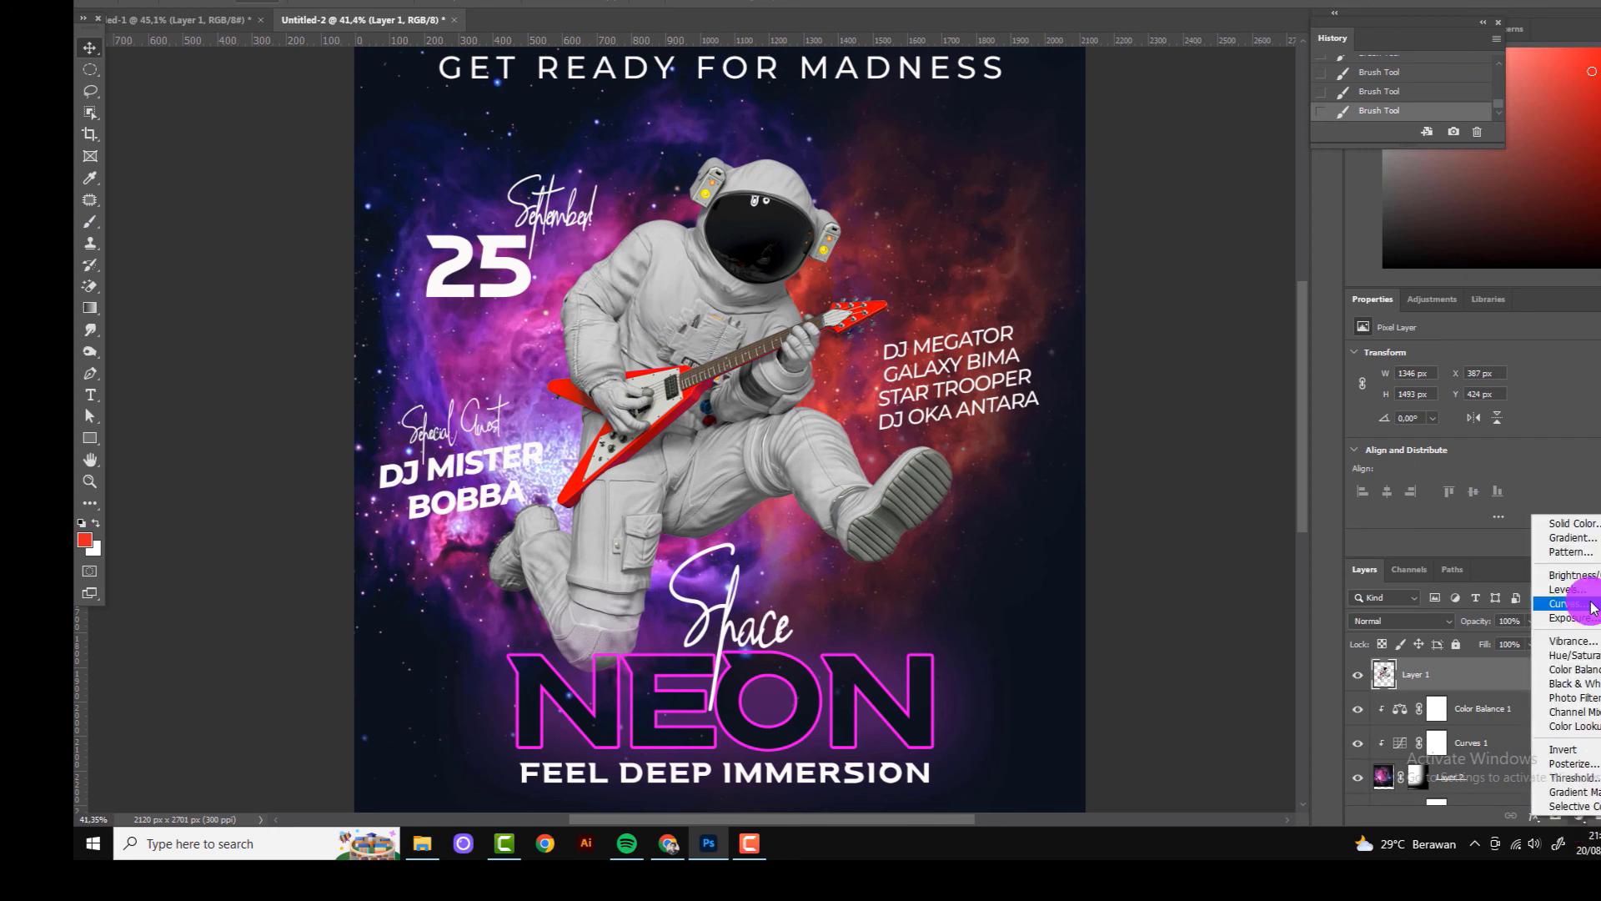
{"action": "left_click", "coordinate": [1569, 669]}
{"action": "left_click", "coordinate": [1549, 547]}
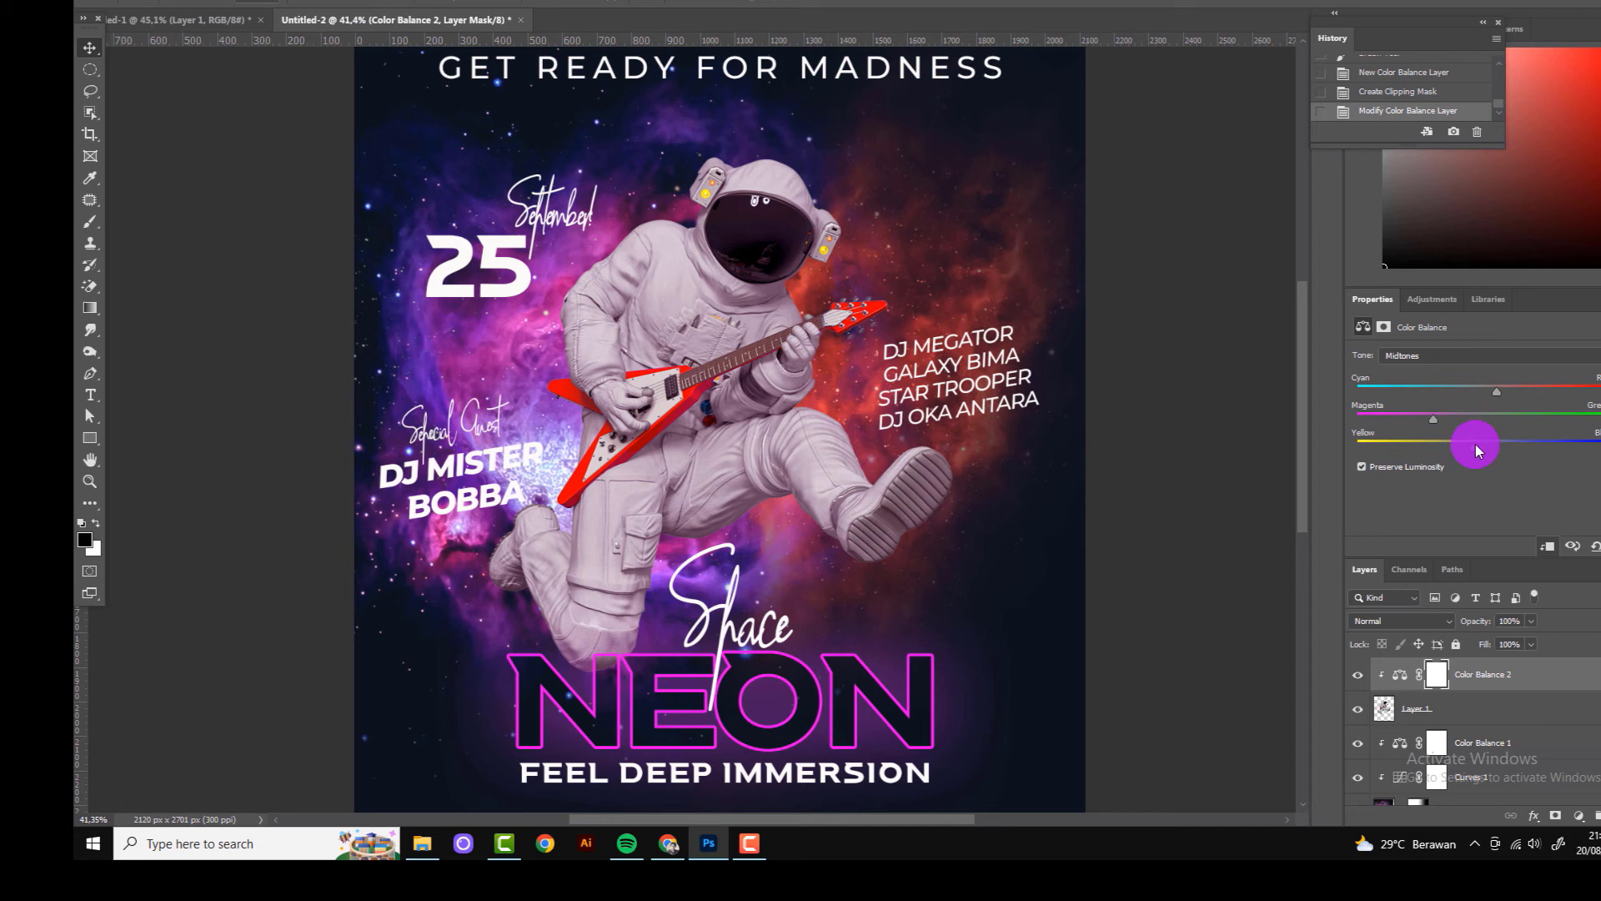
{"action": "left_click", "coordinate": [1434, 355]}
{"action": "left_click", "coordinate": [1442, 355]}
{"action": "left_click", "coordinate": [1463, 388]}
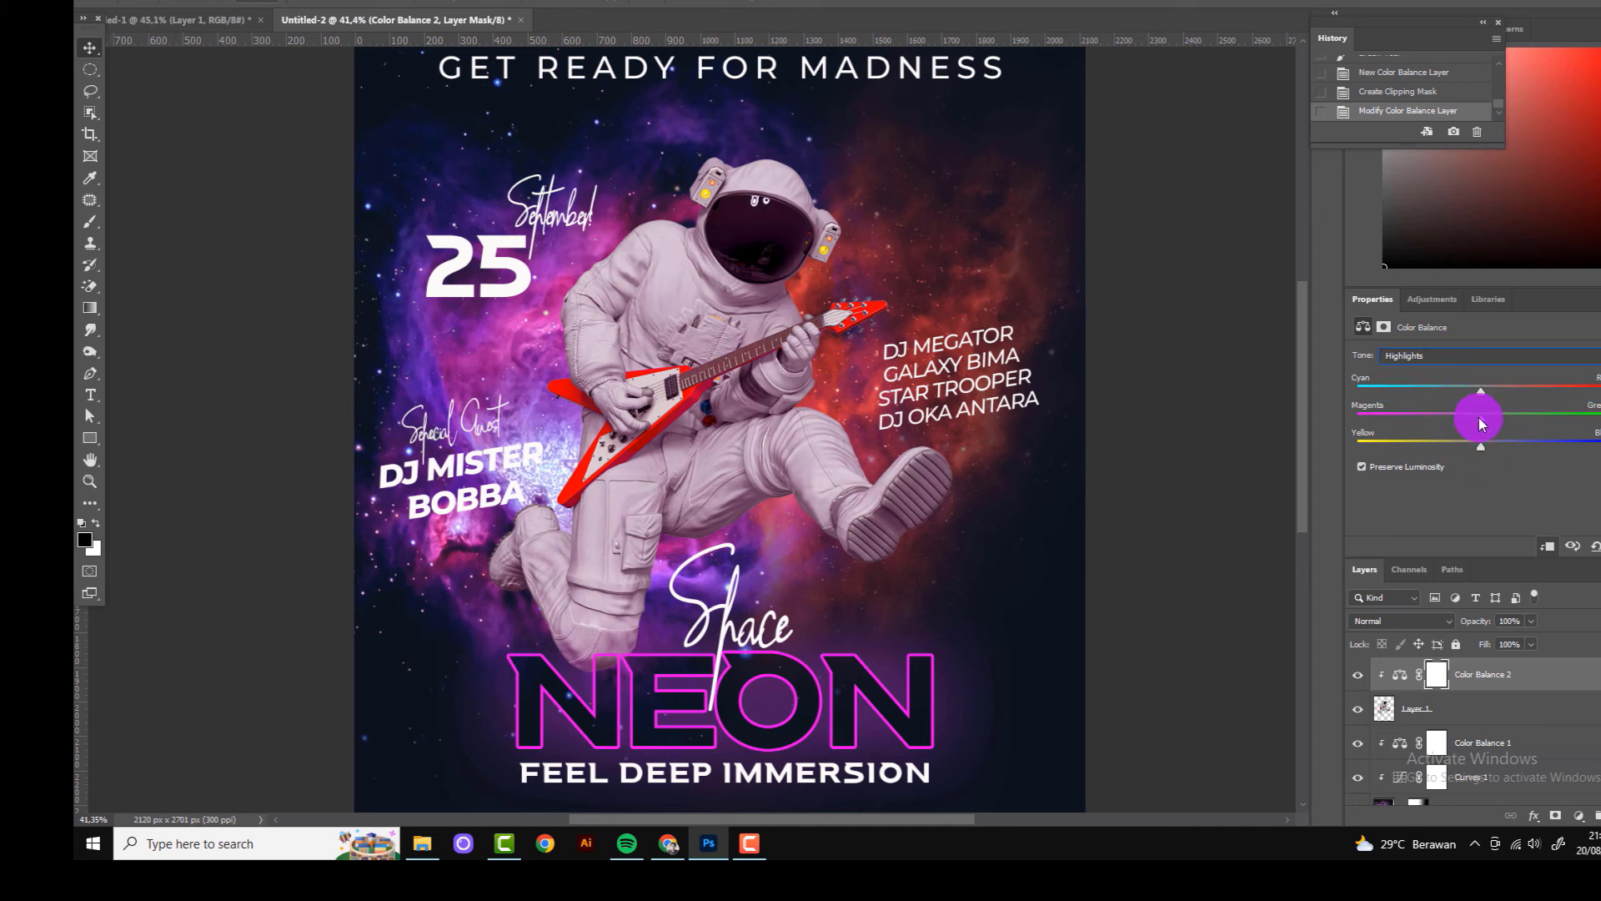
Step: Add a Levels adjustment on the astronaut with midtones set to 0.94
{"action": "scroll", "coordinate": [1088, 479], "scroll_direction": "down", "scroll_amount": 2}
{"action": "left_click", "coordinate": [790, 417], "text": "ctrl"}
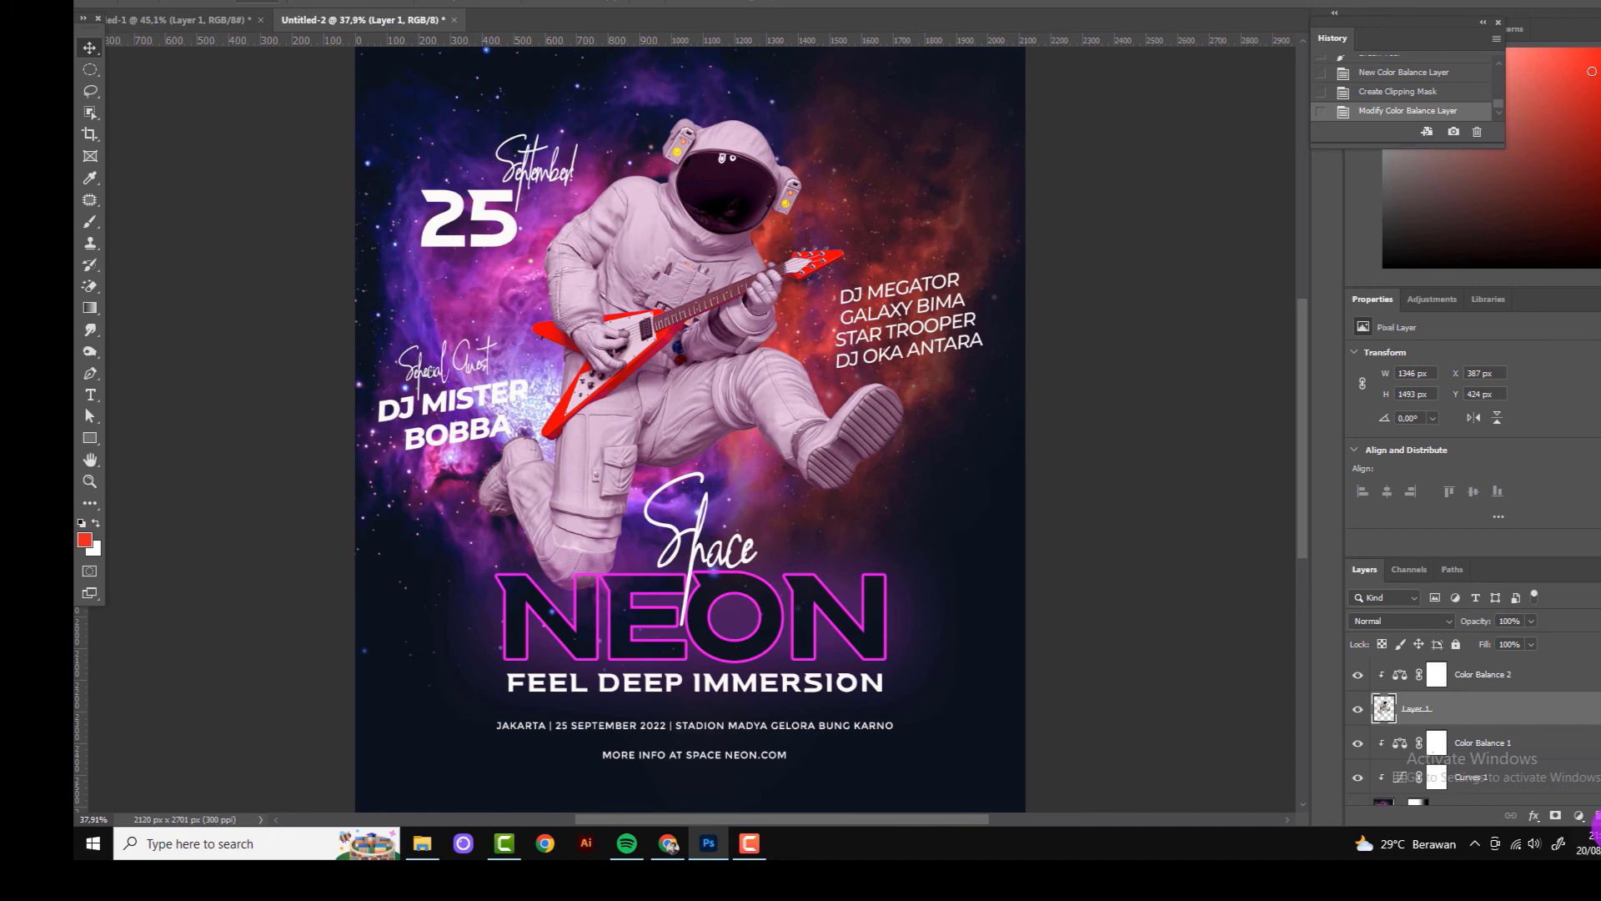
{"action": "left_click", "coordinate": [1579, 816]}
{"action": "left_click", "coordinate": [1568, 587]}
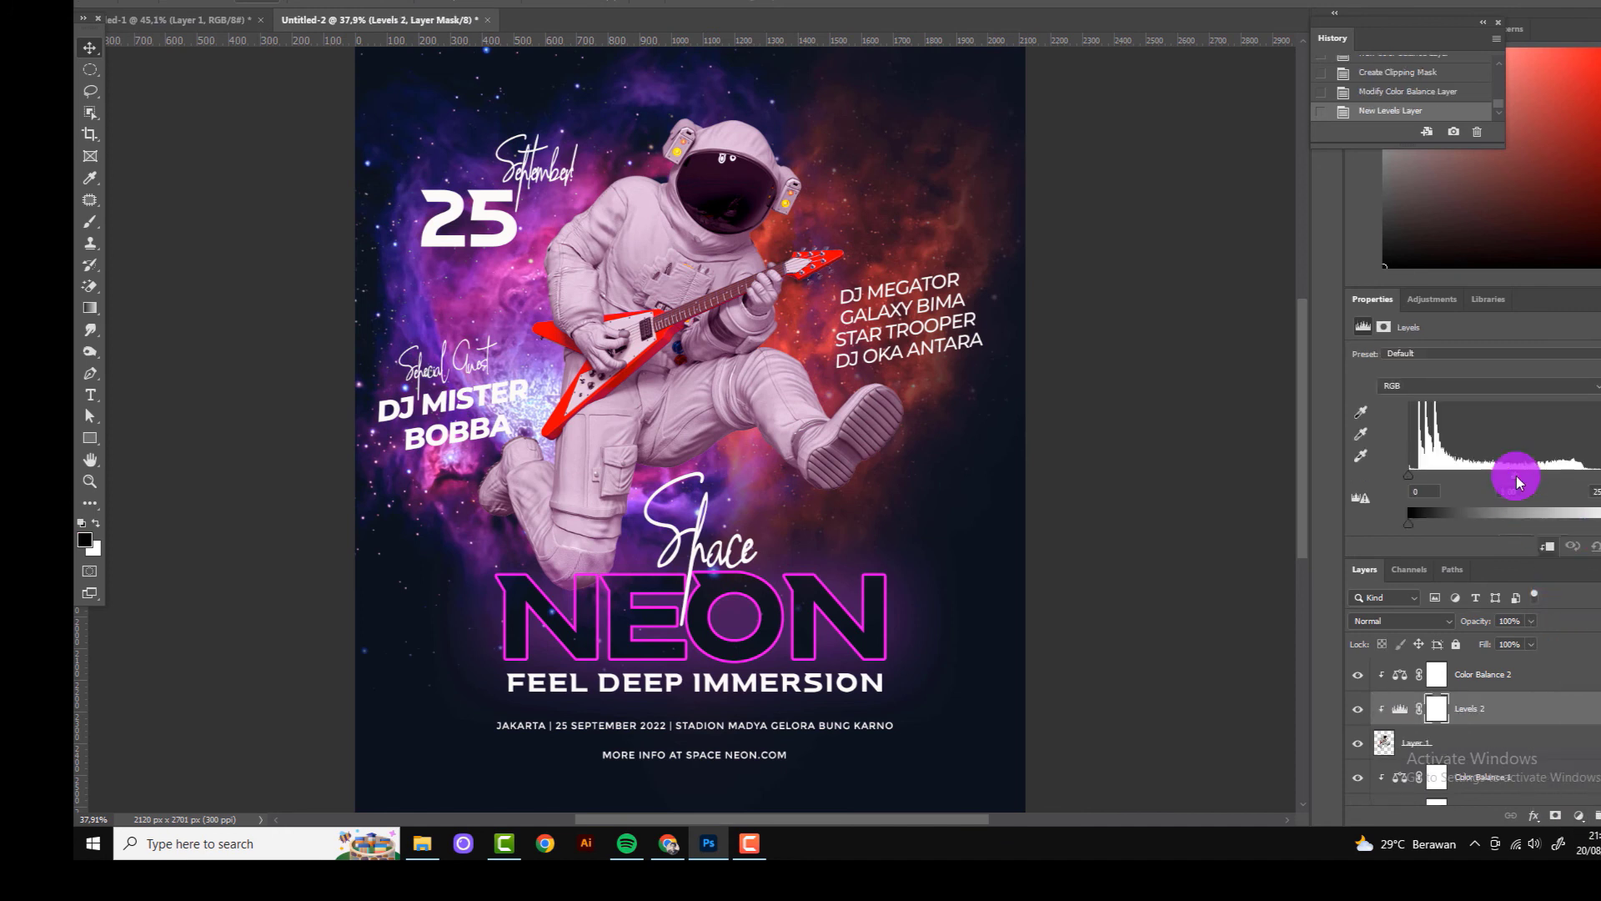
{"action": "left_click_drag", "start_coordinate": [1516, 482], "coordinate": [1519, 477]}
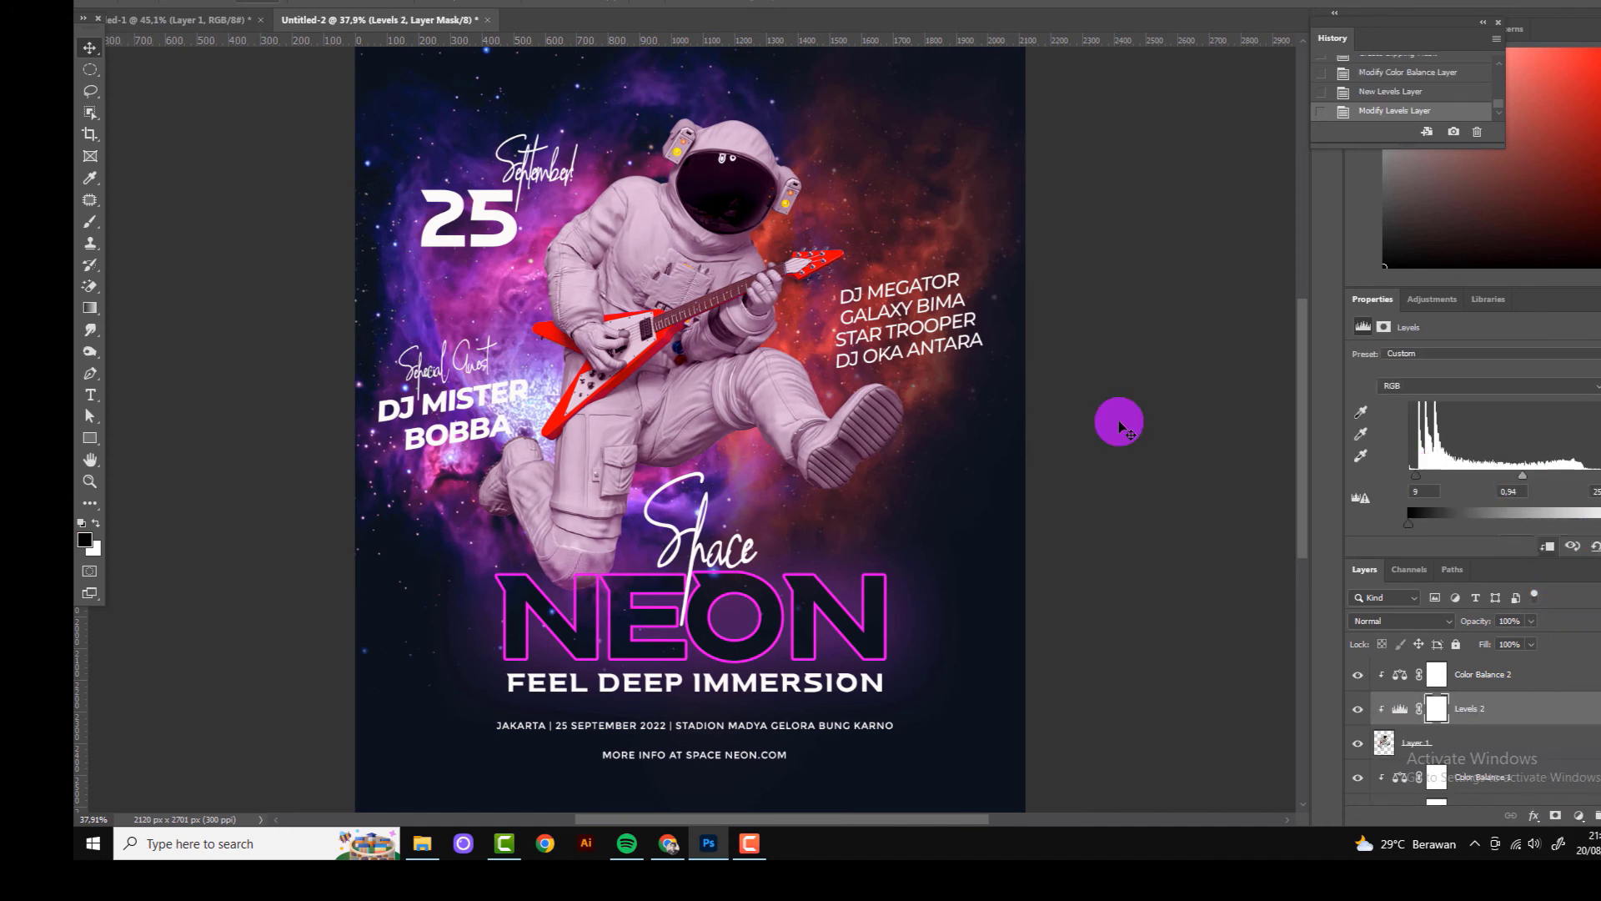
{"action": "left_click", "coordinate": [859, 431], "text": "ctrl"}
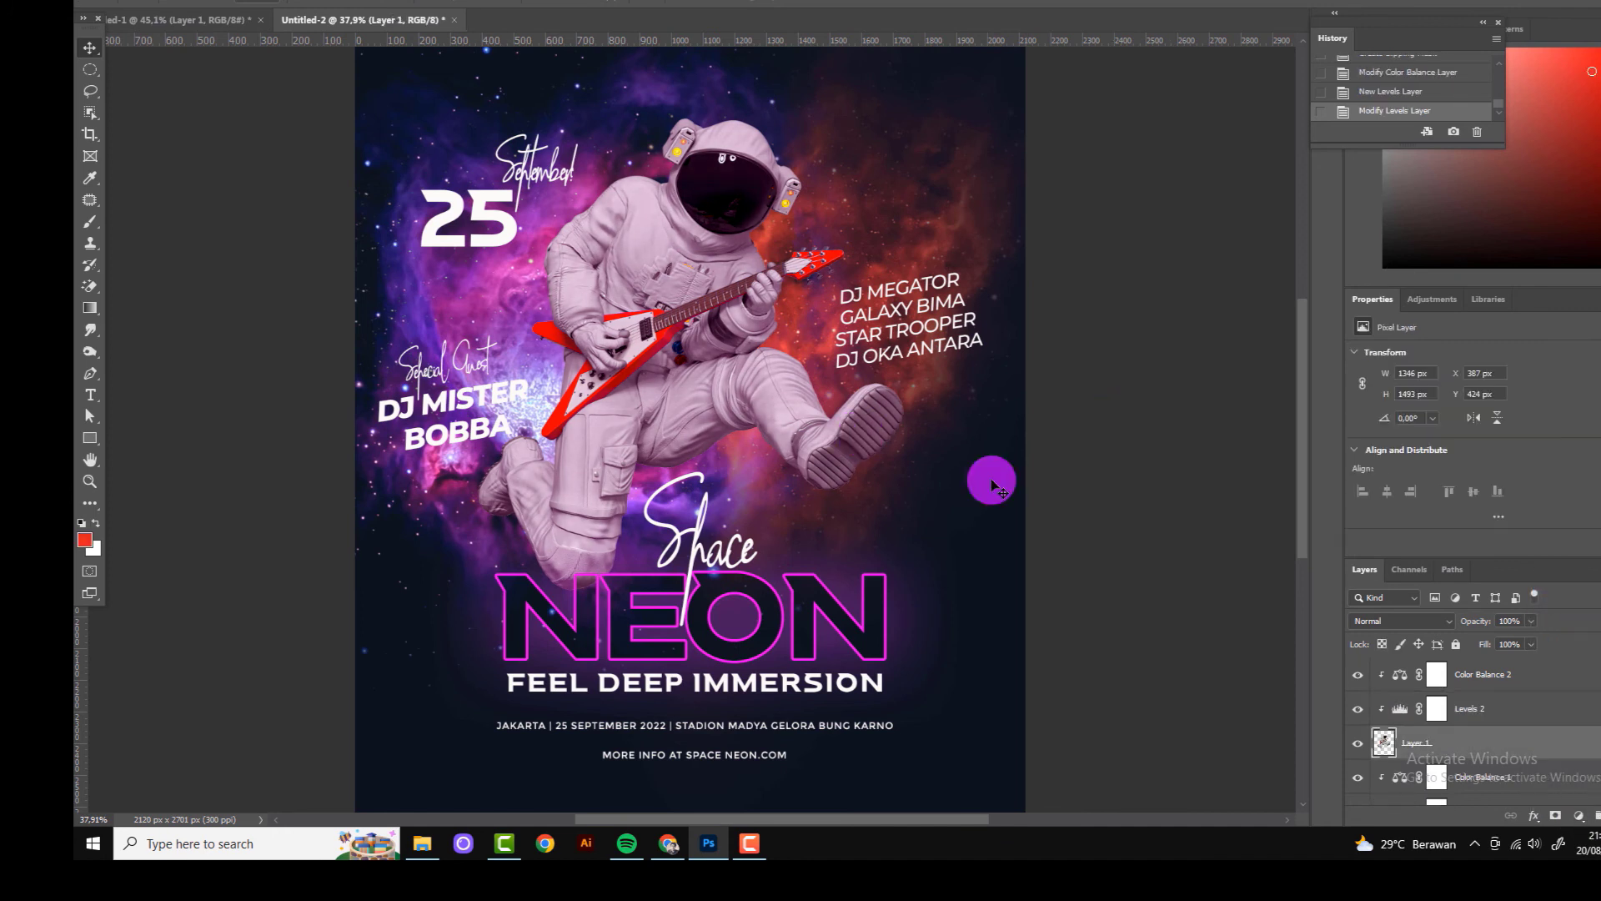
{"action": "scroll", "coordinate": [1137, 552], "scroll_direction": "down", "scroll_amount": 3}
{"action": "left_click", "coordinate": [196, 3]}
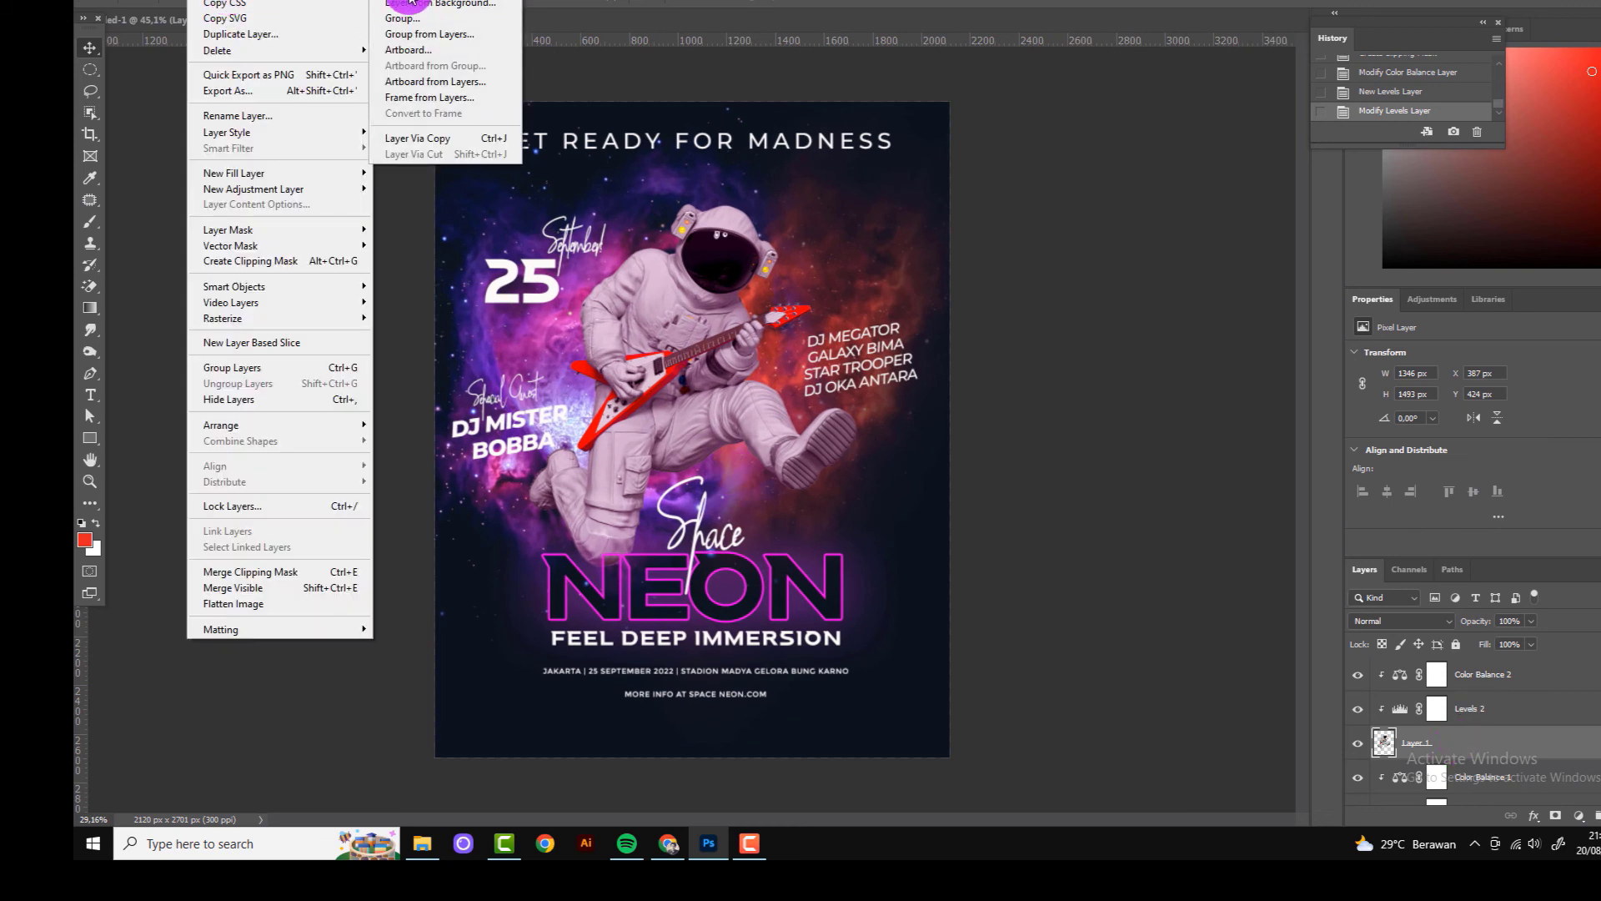
Step: Create a new 50% gray Overlay-mode layer clipped to the astronaut
{"action": "left_click", "coordinate": [404, 6]}
{"action": "left_click", "coordinate": [799, 291]}
{"action": "left_click", "coordinate": [768, 520]}
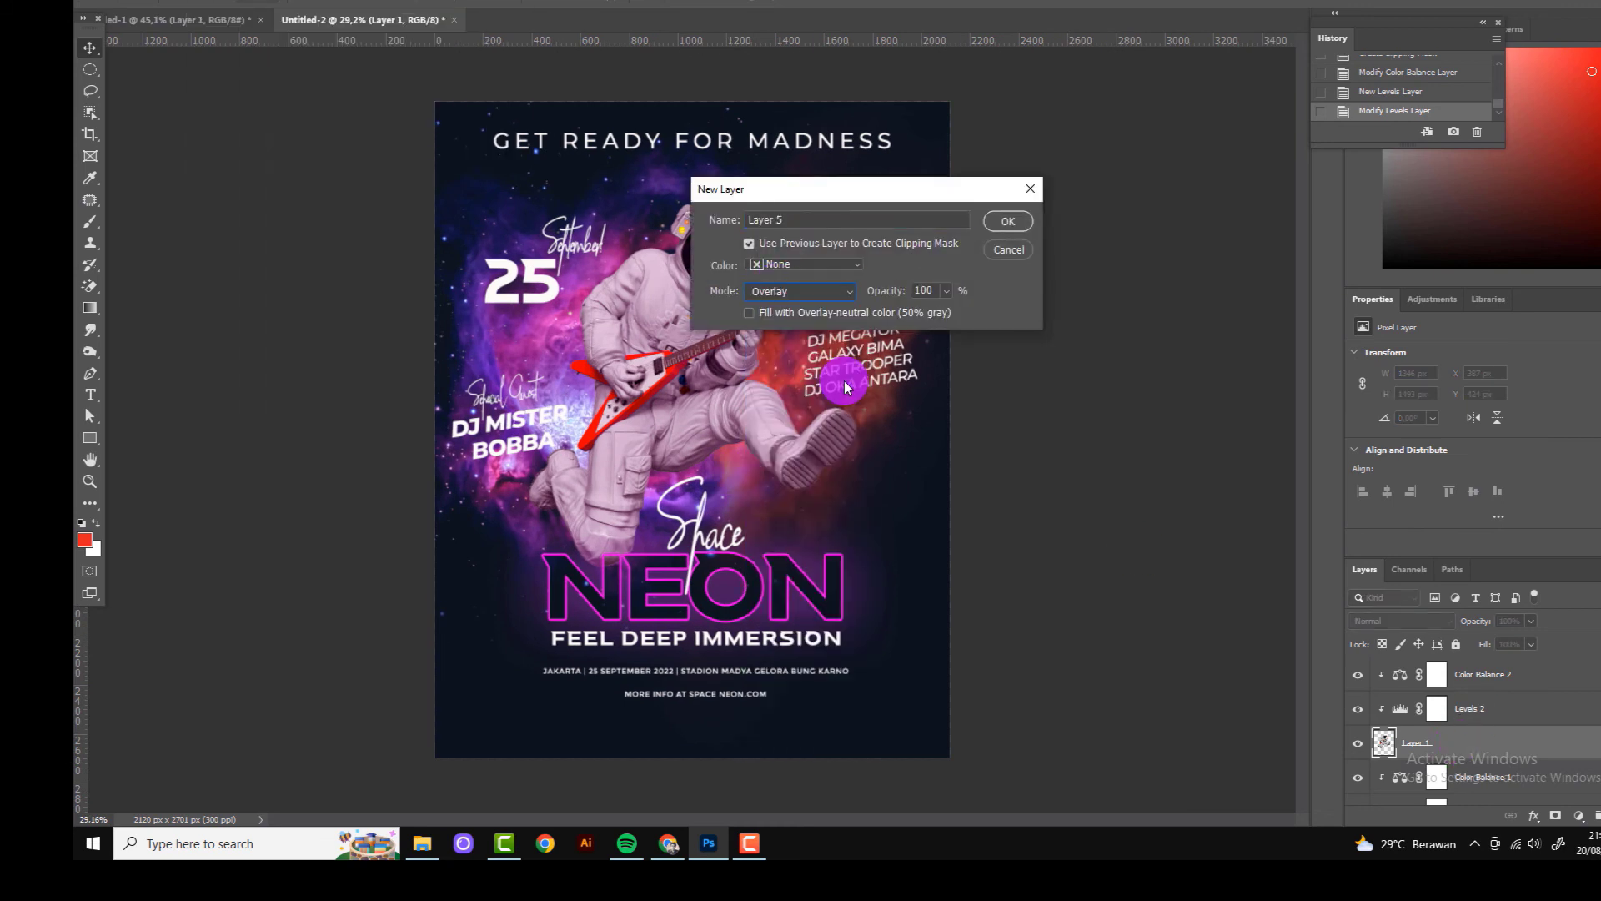
{"action": "left_click", "coordinate": [1032, 232]}
Step: Paint black shading onto the astronaut's chest, helmet, knee and boot
{"action": "left_click", "coordinate": [91, 222]}
{"action": "key", "text": "d"}
{"action": "scroll", "coordinate": [648, 360], "scroll_direction": "up", "scroll_amount": 5}
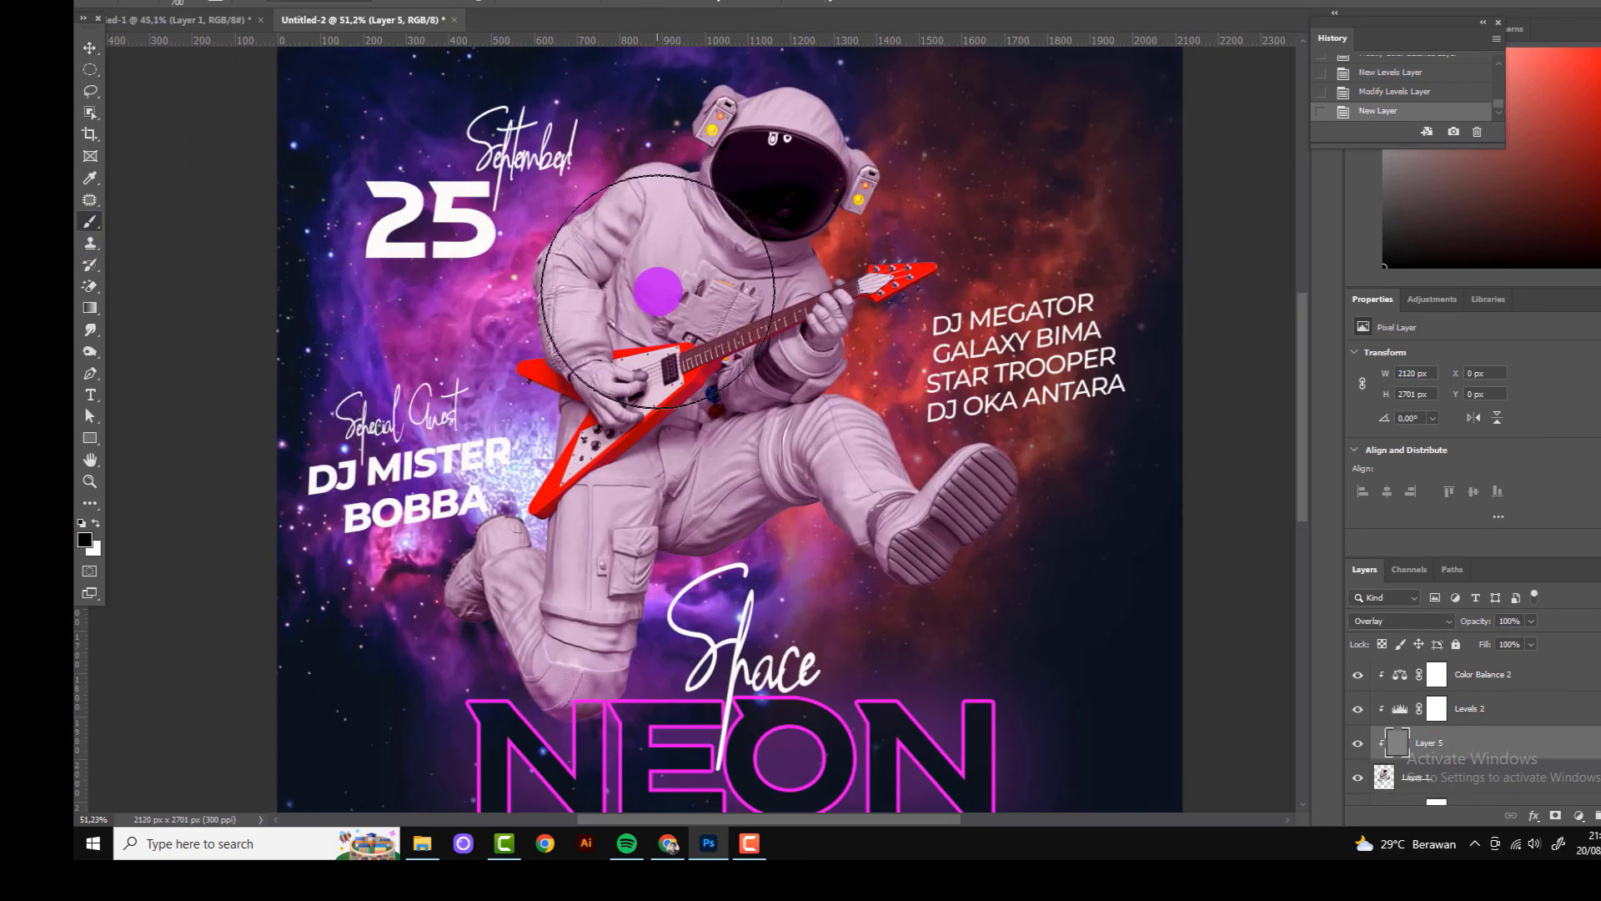
{"action": "left_click", "coordinate": [603, 242]}
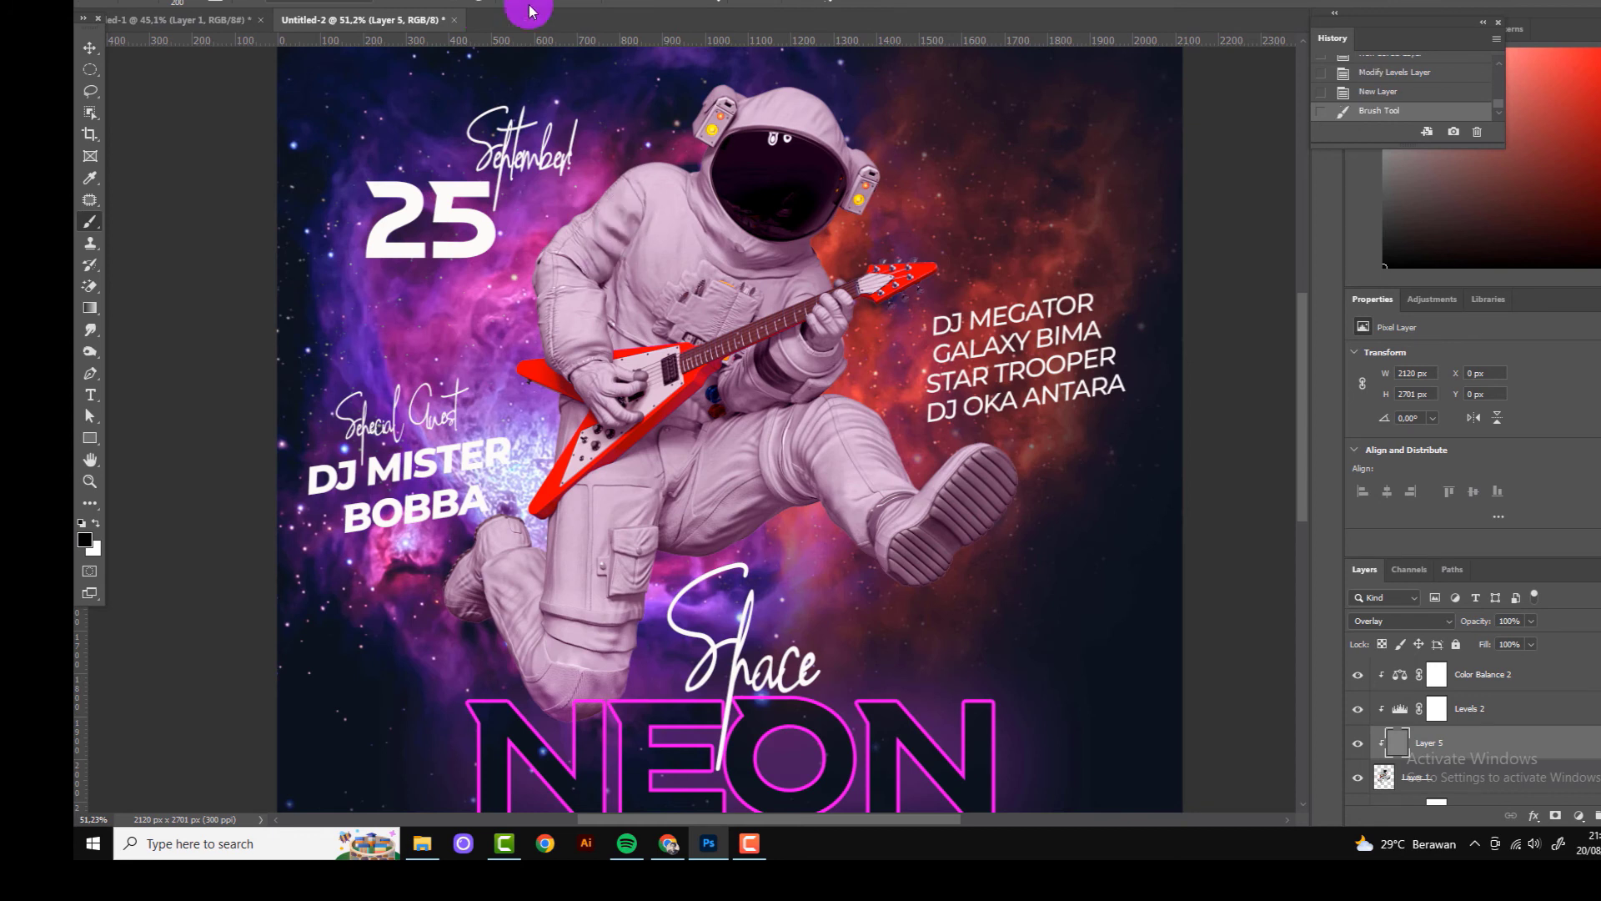
{"action": "left_click", "coordinate": [600, 325]}
{"action": "left_click", "coordinate": [712, 238]}
{"action": "left_click", "coordinate": [791, 243]}
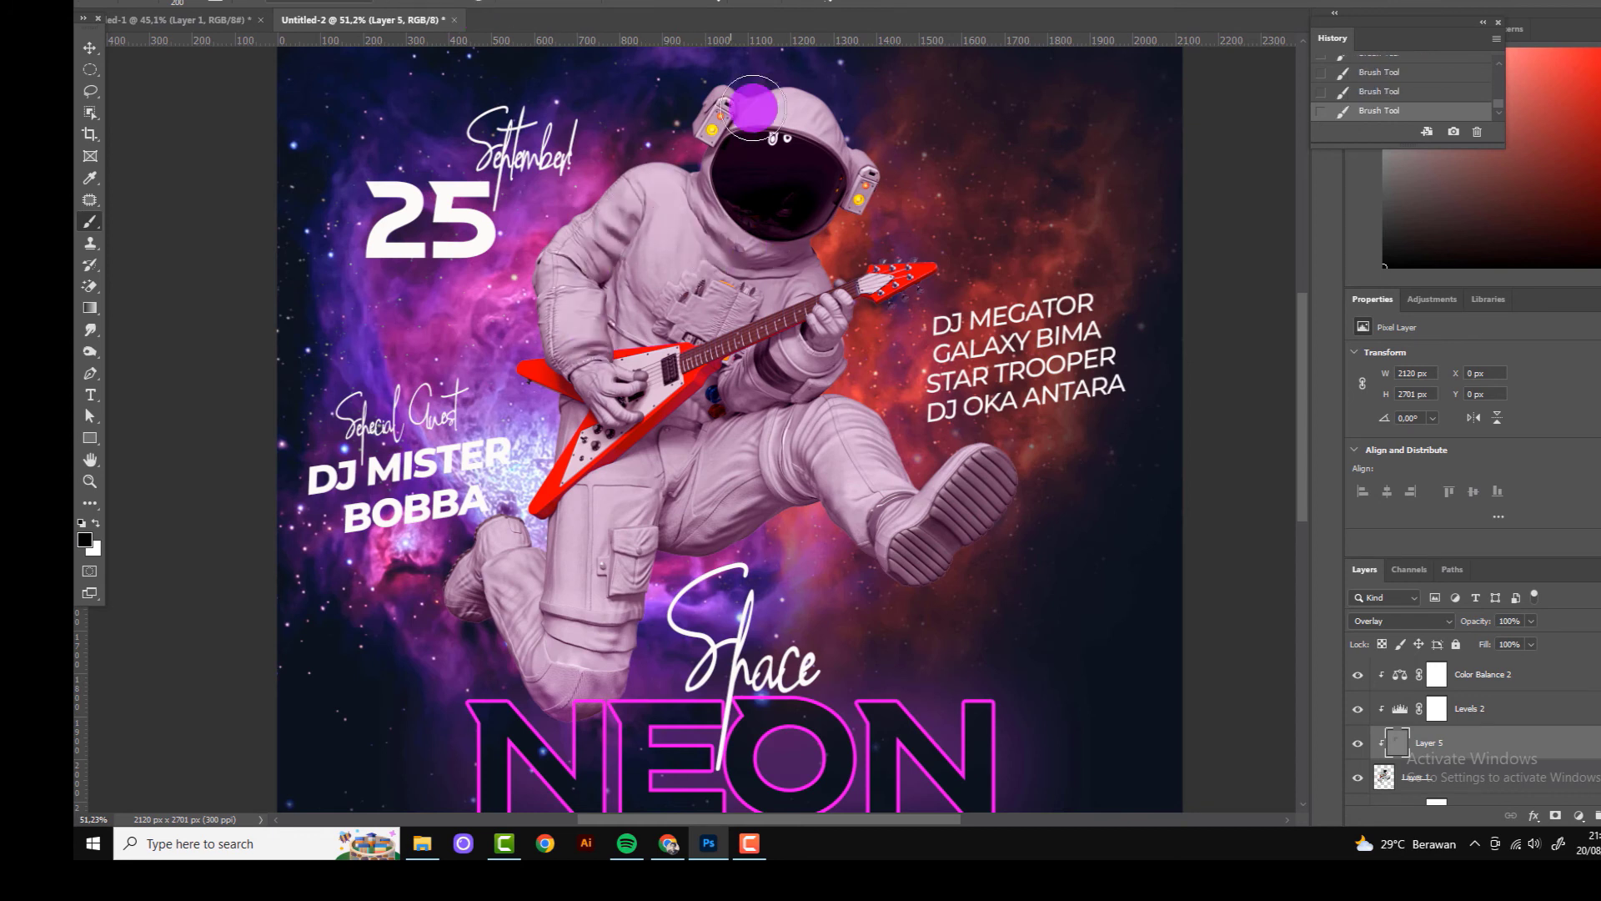
{"action": "left_click", "coordinate": [838, 179]}
{"action": "left_click", "coordinate": [554, 607]}
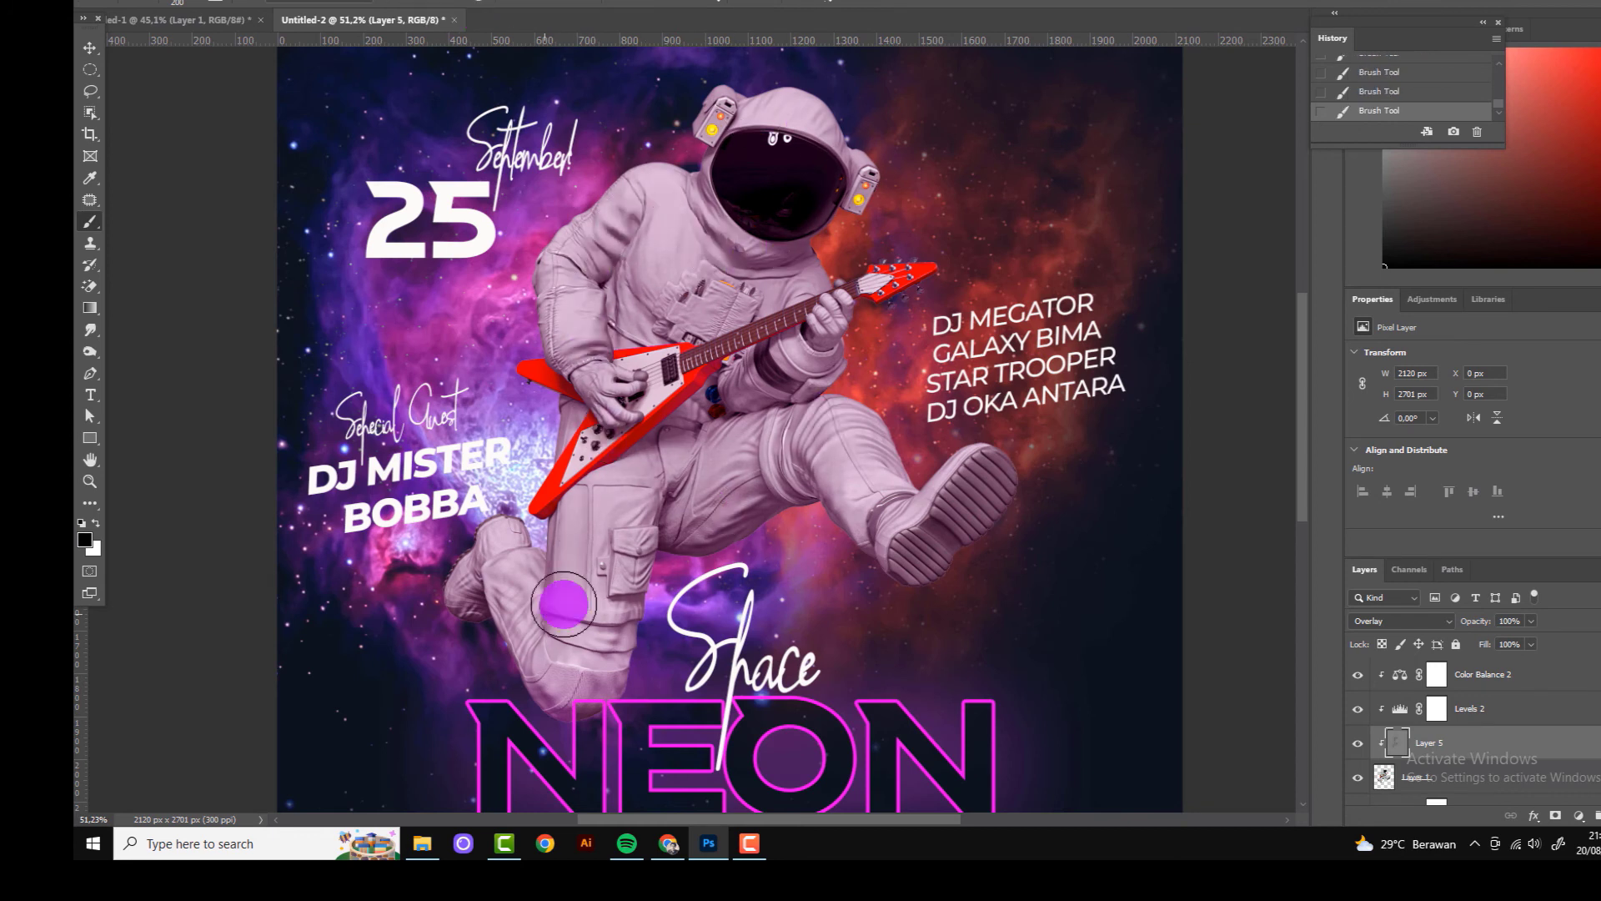
{"action": "left_click", "coordinate": [564, 692]}
{"action": "left_click", "coordinate": [926, 513]}
{"action": "left_click", "coordinate": [716, 250]}
{"action": "left_click", "coordinate": [830, 238]}
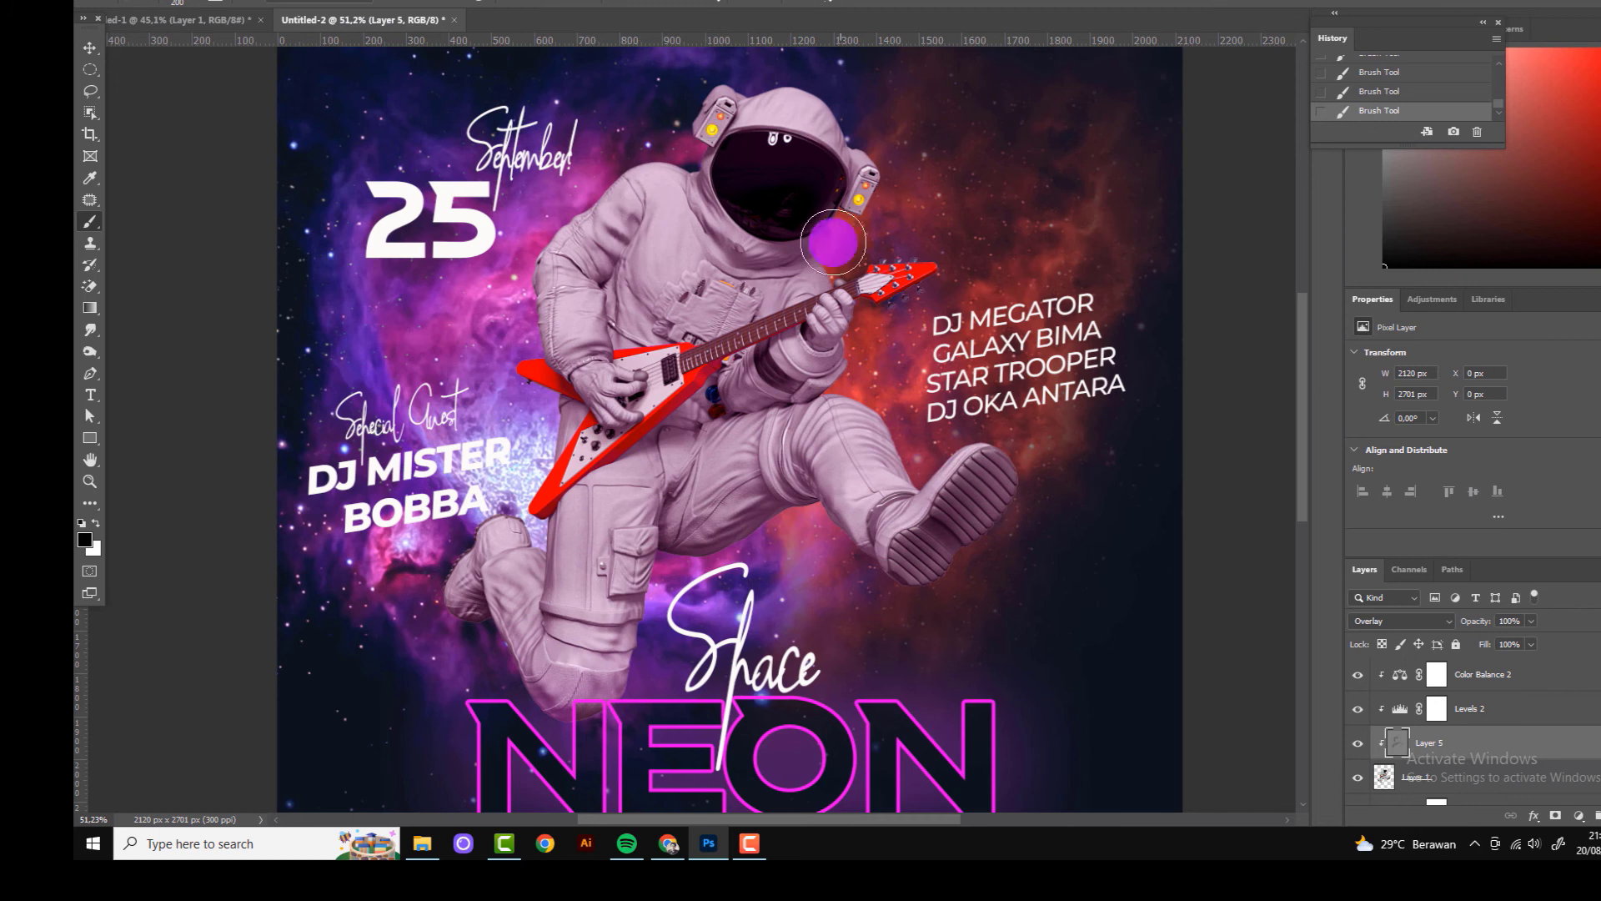
{"action": "left_click", "coordinate": [546, 341]}
Step: Toggle the shading layer off and on to compare, then reselect the astronaut layer
{"action": "scroll", "coordinate": [634, 385], "scroll_direction": "down", "scroll_amount": 3}
{"action": "scroll", "coordinate": [760, 342], "scroll_direction": "down", "scroll_amount": 1}
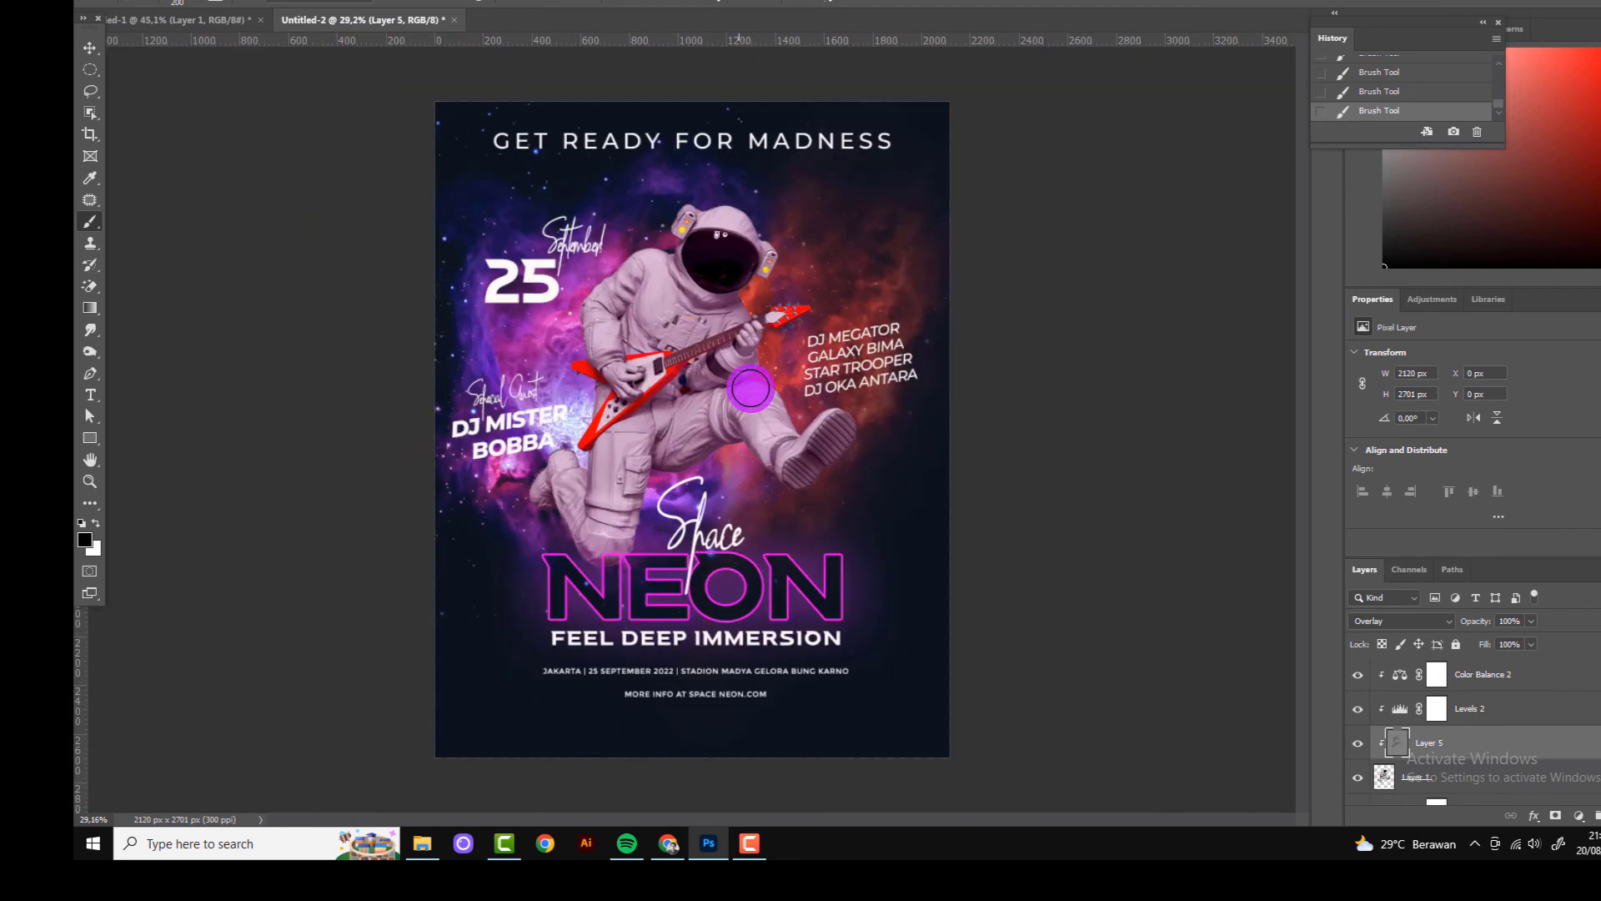
{"action": "scroll", "coordinate": [678, 267], "scroll_direction": "up", "scroll_amount": 3}
{"action": "scroll", "coordinate": [518, 254], "scroll_direction": "down", "scroll_amount": 3}
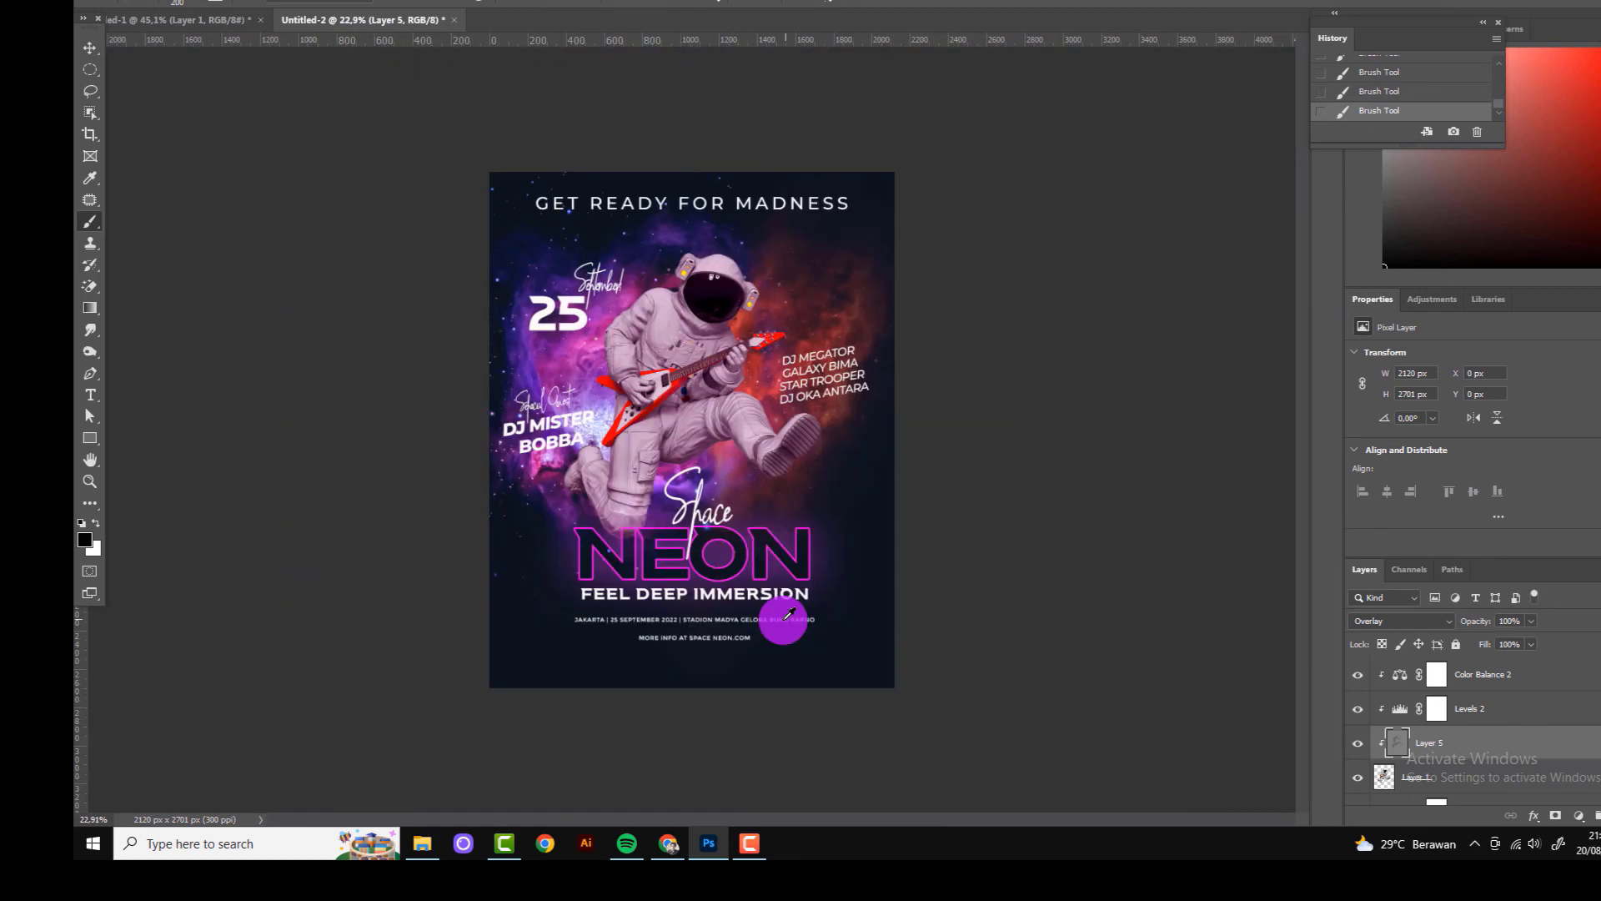
{"action": "left_click", "coordinate": [1358, 742]}
{"action": "left_click", "coordinate": [1358, 742]}
{"action": "left_click", "coordinate": [1357, 745]}
{"action": "scroll", "coordinate": [815, 521], "scroll_direction": "down", "scroll_amount": 2}
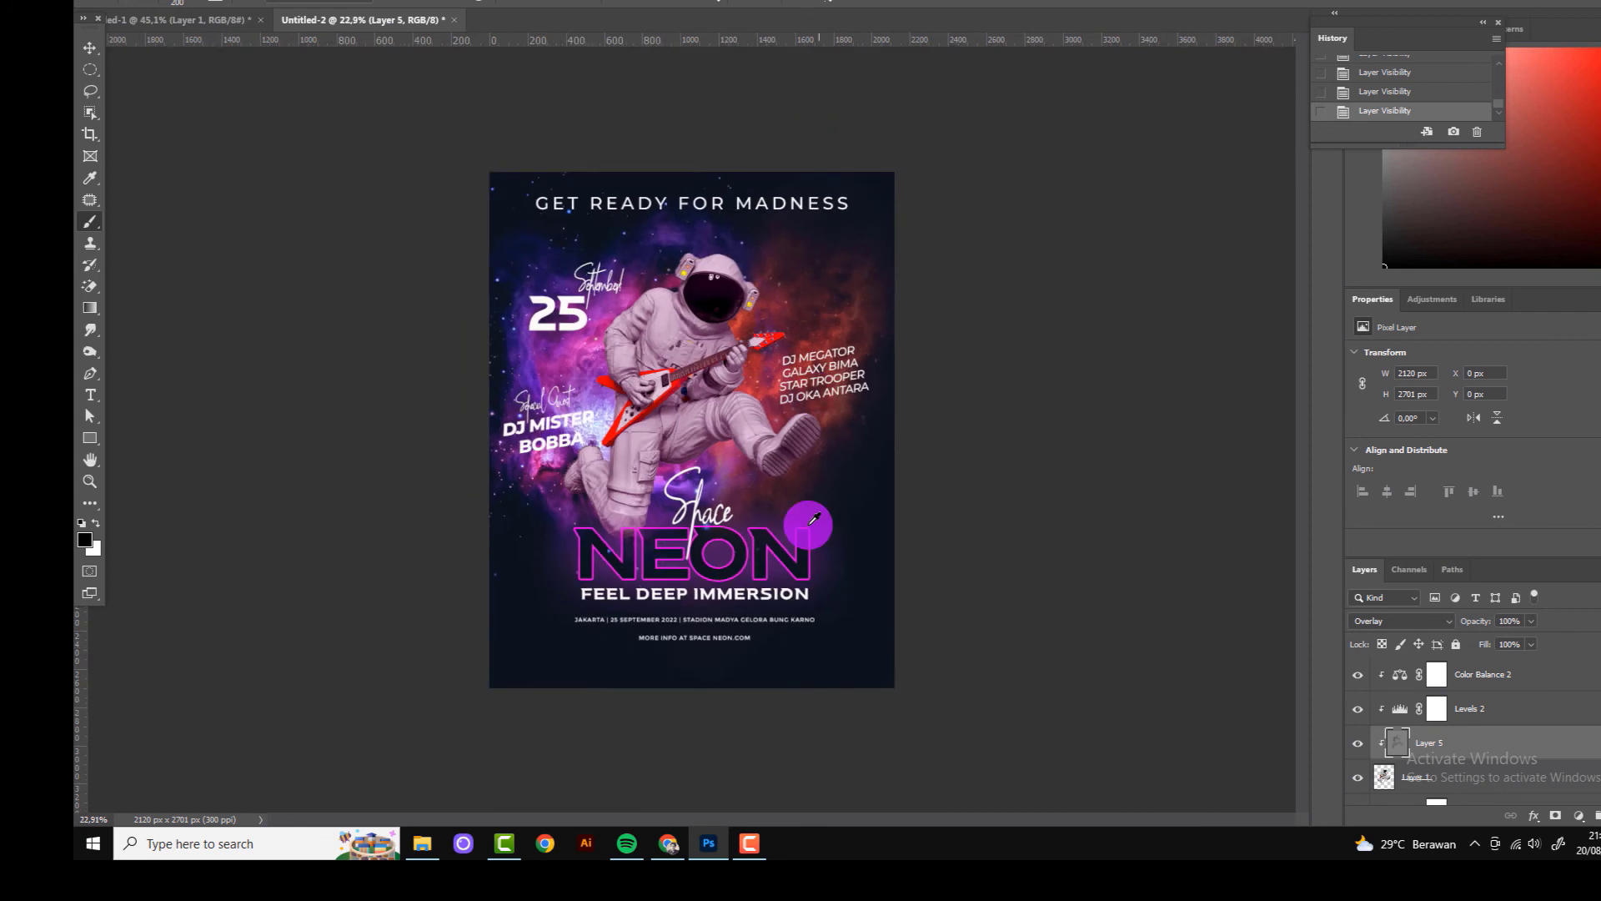
{"action": "scroll", "coordinate": [774, 506], "scroll_direction": "up", "scroll_amount": 2}
{"action": "scroll", "coordinate": [759, 290], "scroll_direction": "up", "scroll_amount": 1}
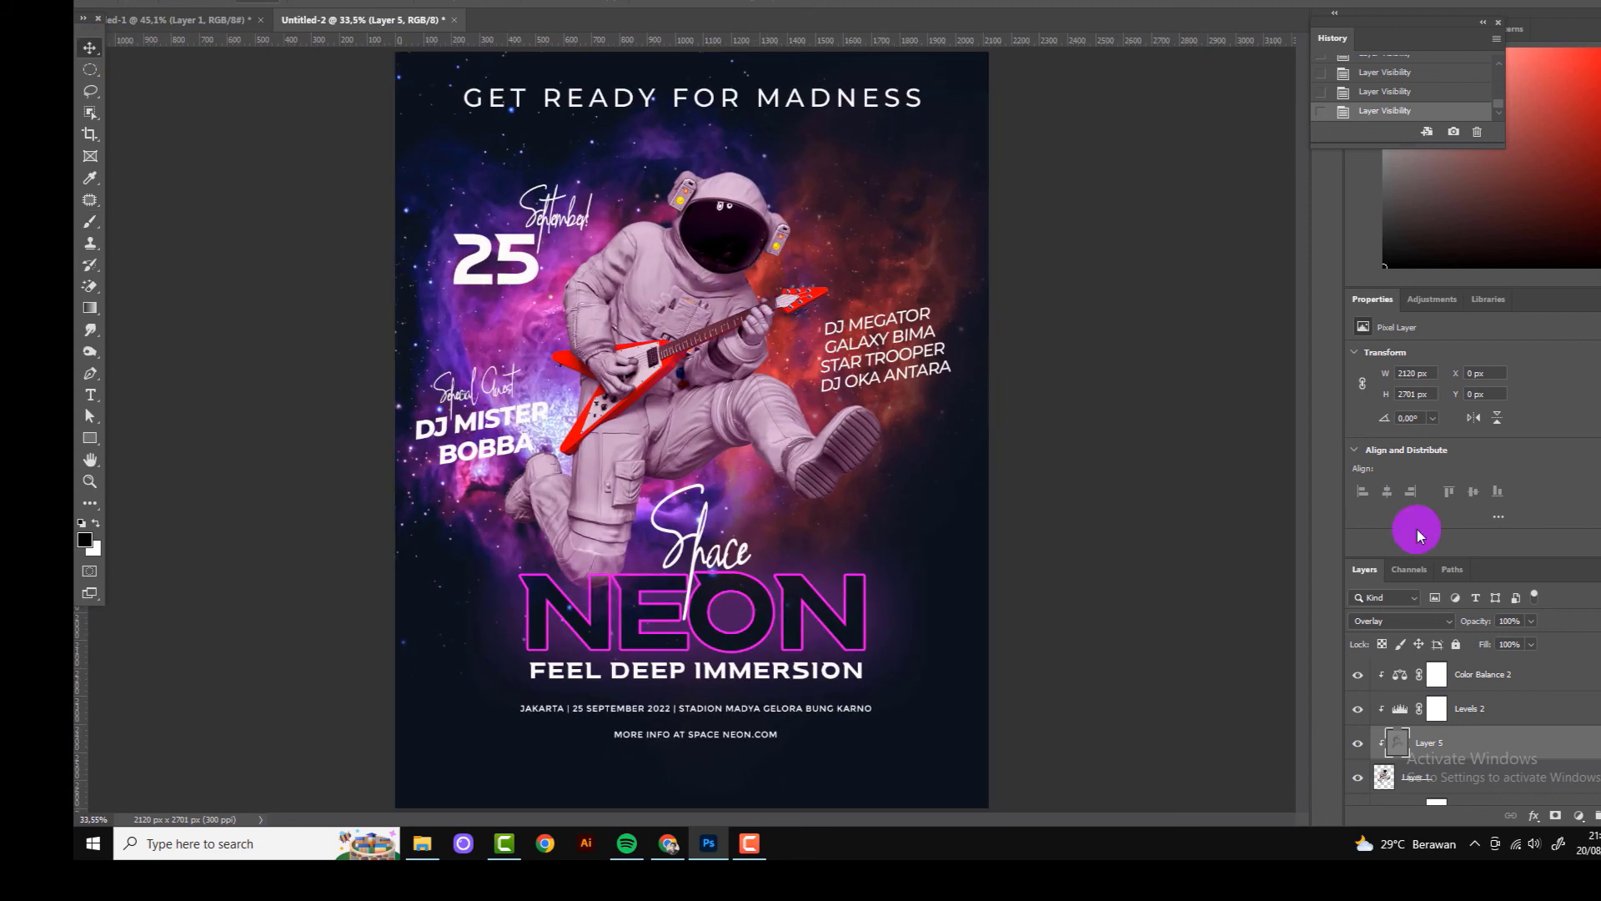
{"action": "left_click", "coordinate": [1450, 780]}
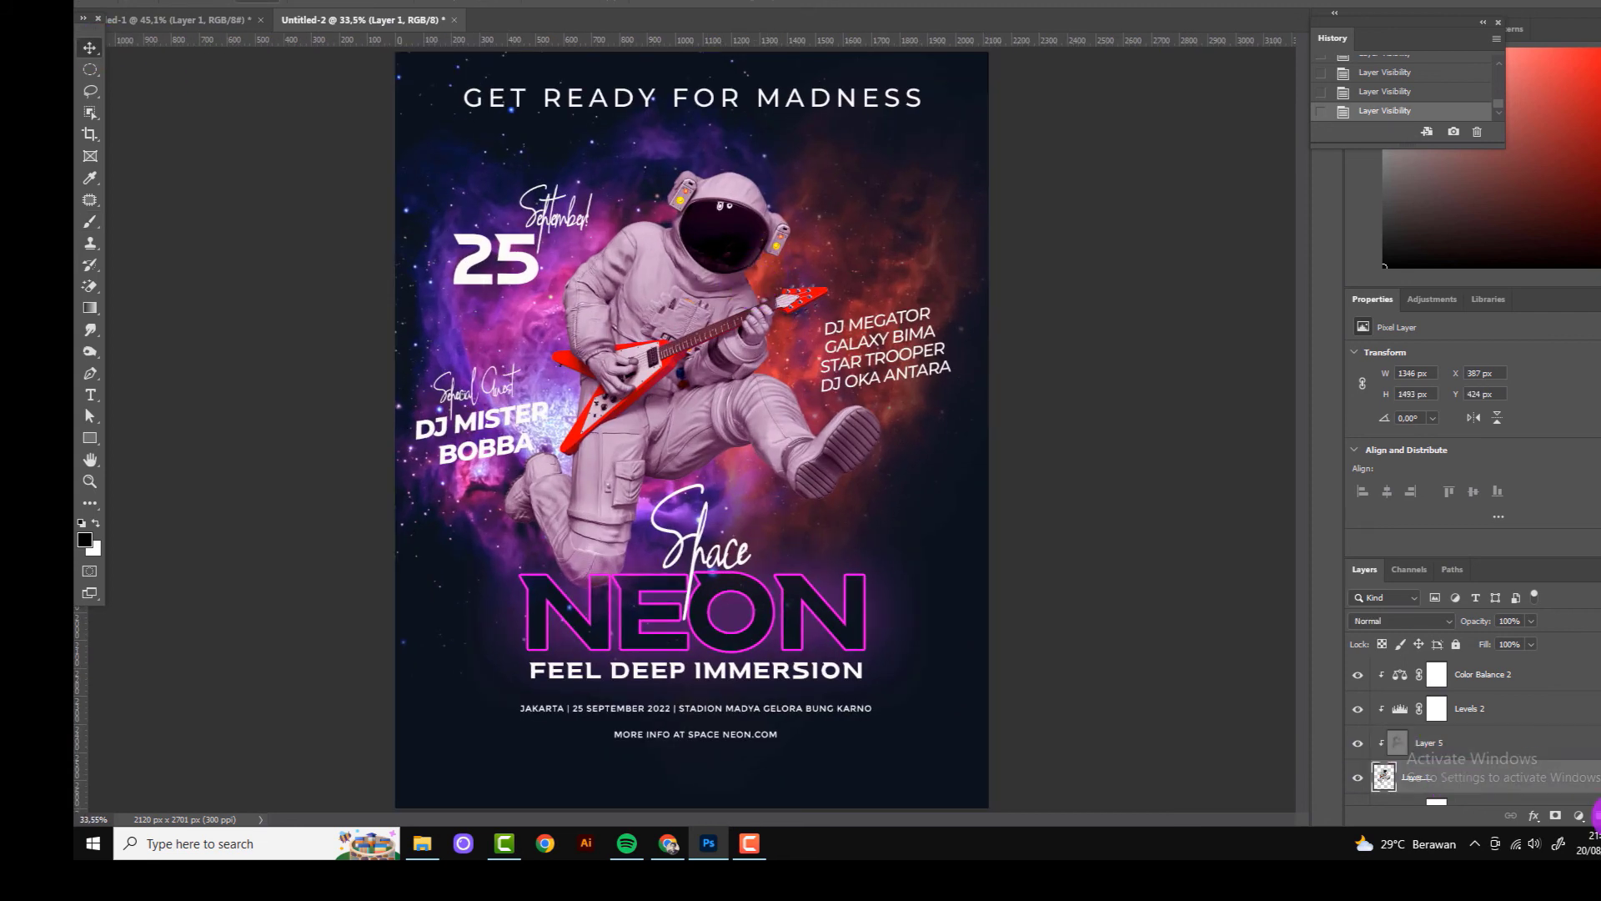
Step: Add a colorized Hue/Saturation layer tinting the astronaut violet and slightly brighter
{"action": "left_click", "coordinate": [1578, 816]}
{"action": "left_click", "coordinate": [1569, 540]}
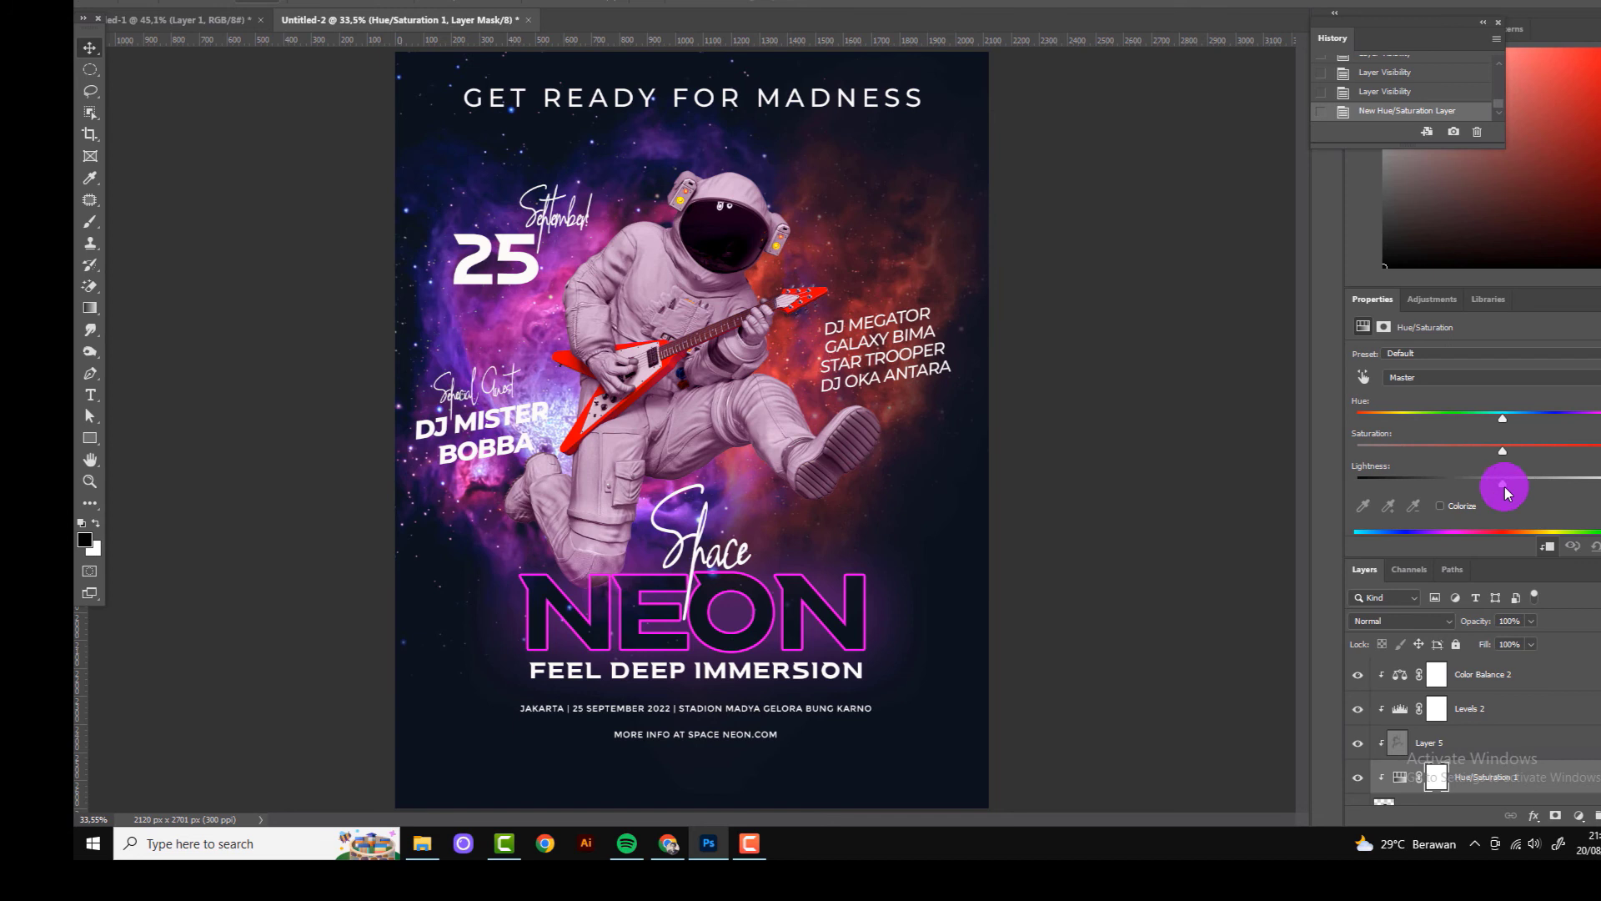
{"action": "left_click", "coordinate": [1438, 505]}
{"action": "left_click_drag", "start_coordinate": [1357, 417], "coordinate": [1585, 417]}
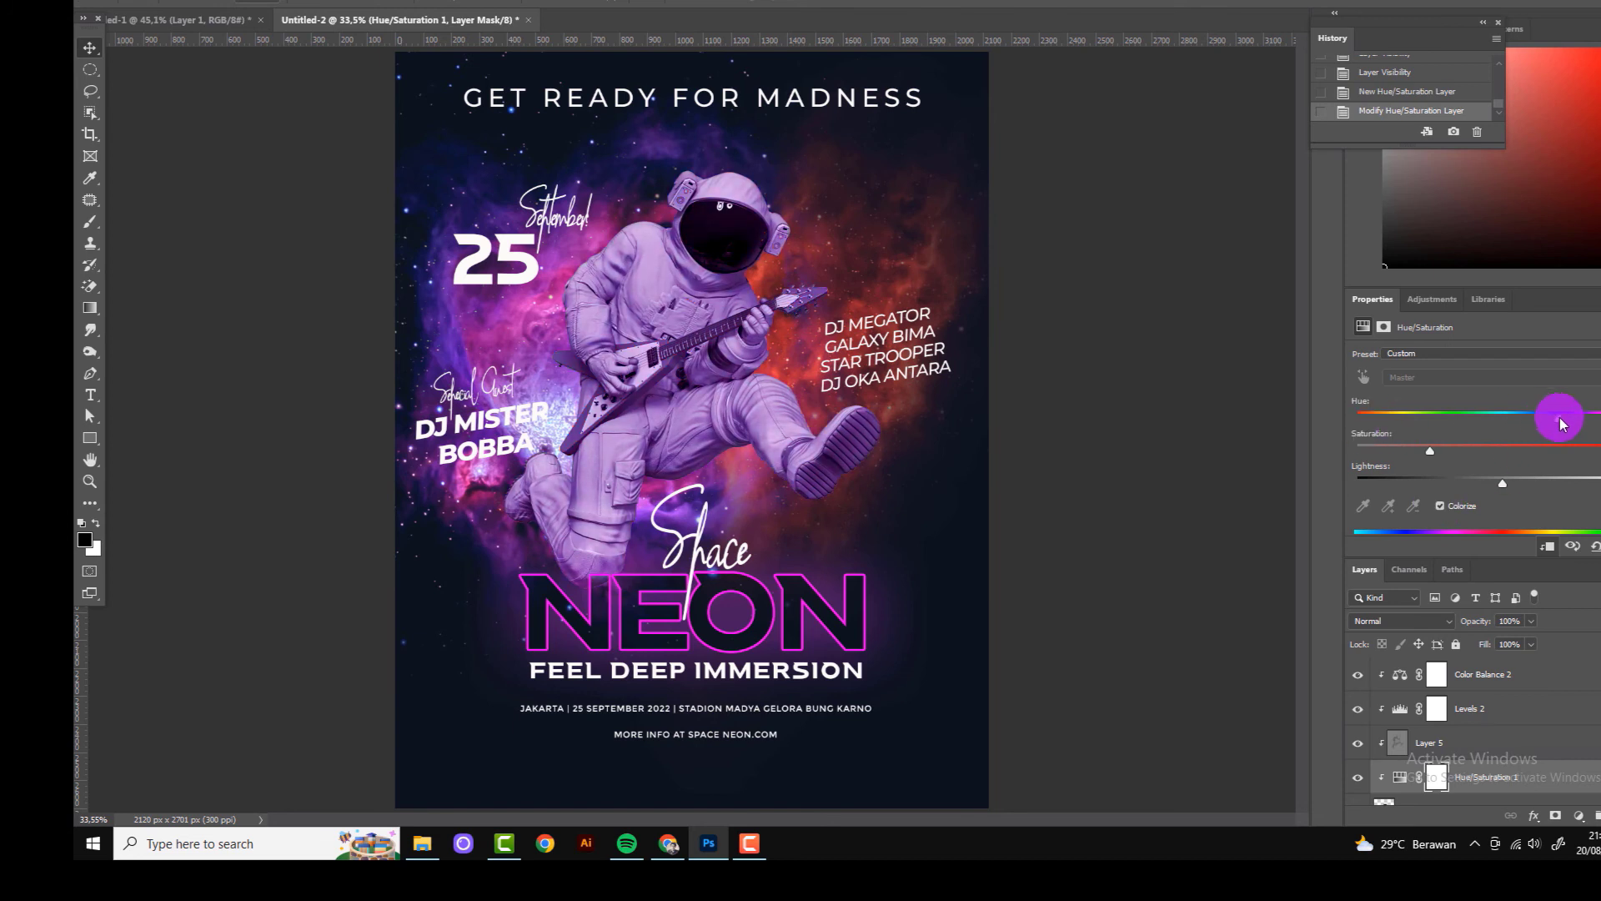
{"action": "left_click_drag", "start_coordinate": [1502, 490], "coordinate": [1543, 484]}
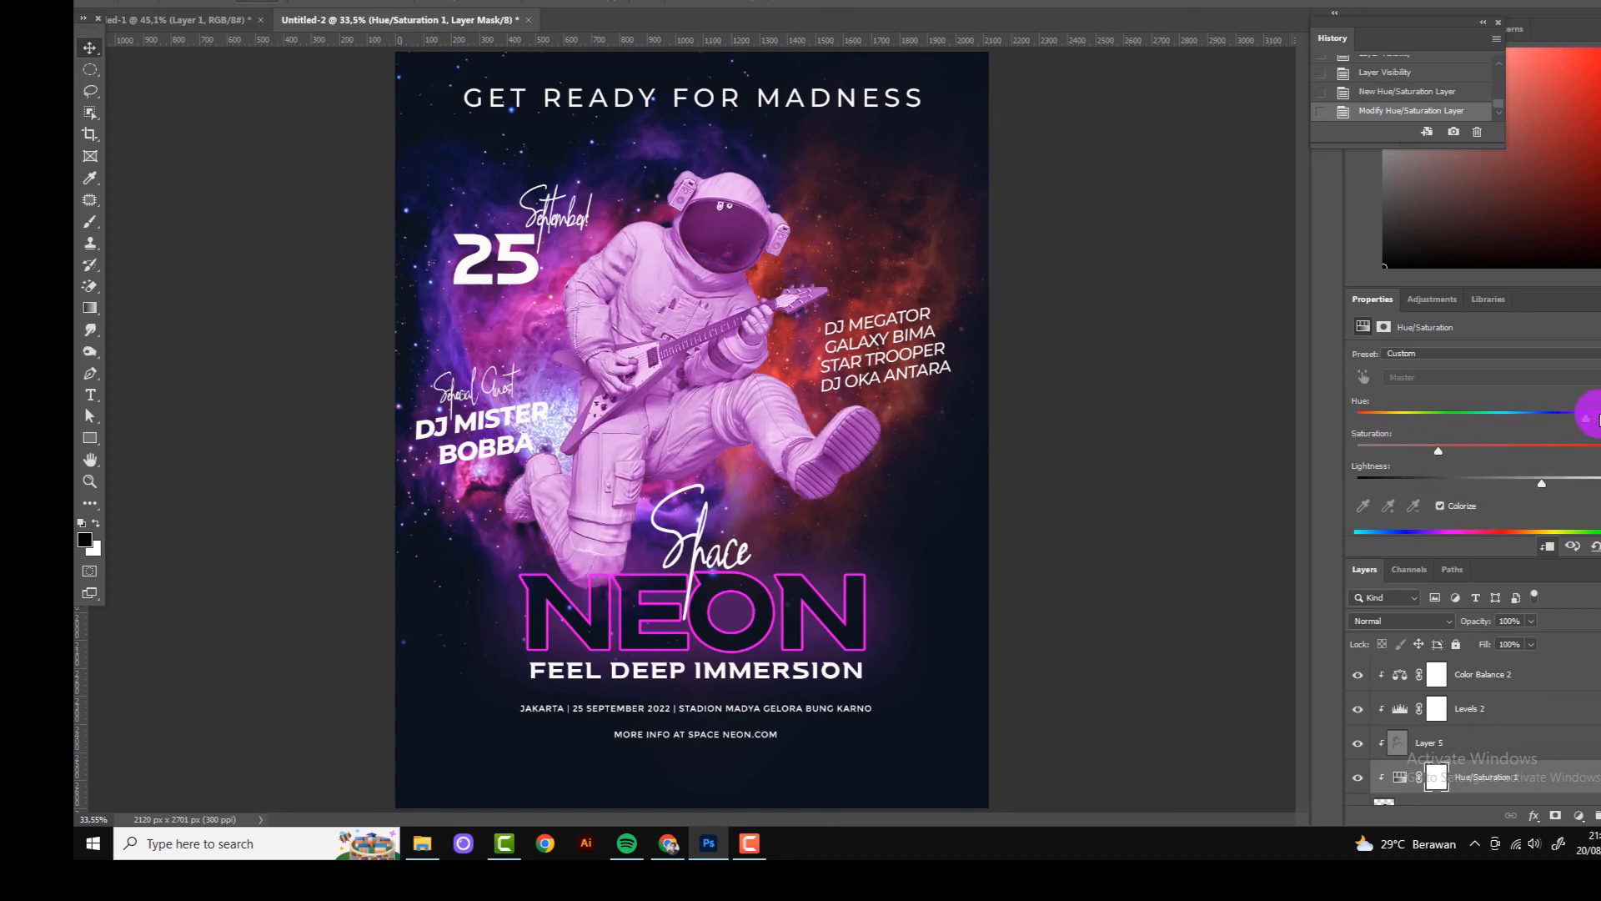
{"action": "left_click_drag", "start_coordinate": [1597, 420], "coordinate": [1591, 421]}
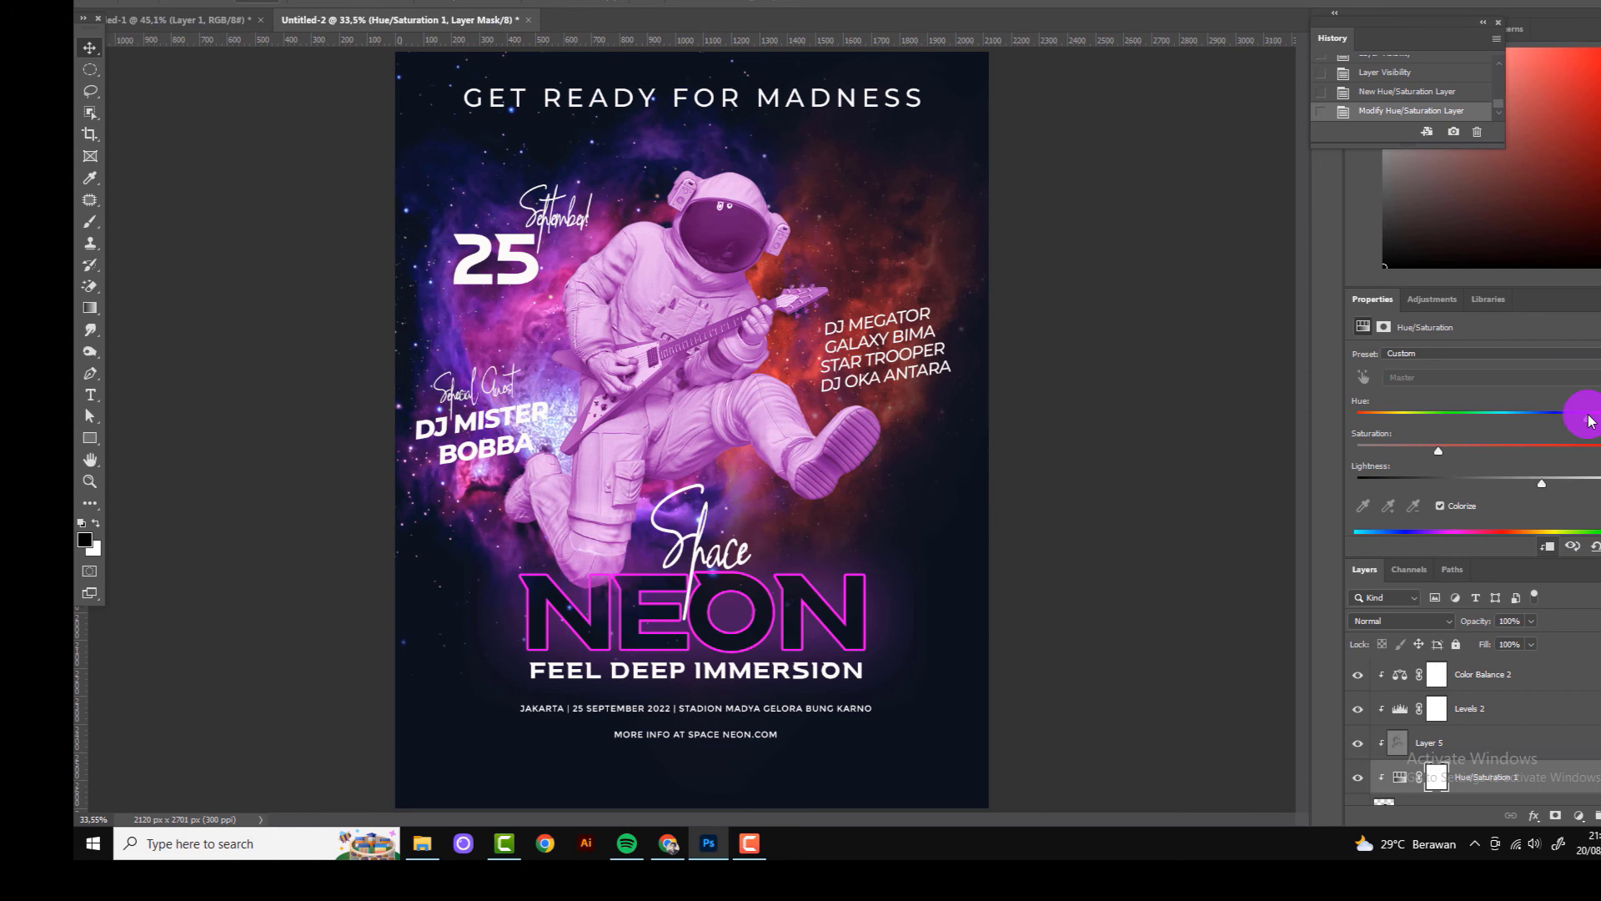
Step: Invert the Hue/Saturation 1 mask and paint the tint back around the helmet
{"action": "left_click", "coordinate": [1439, 781]}
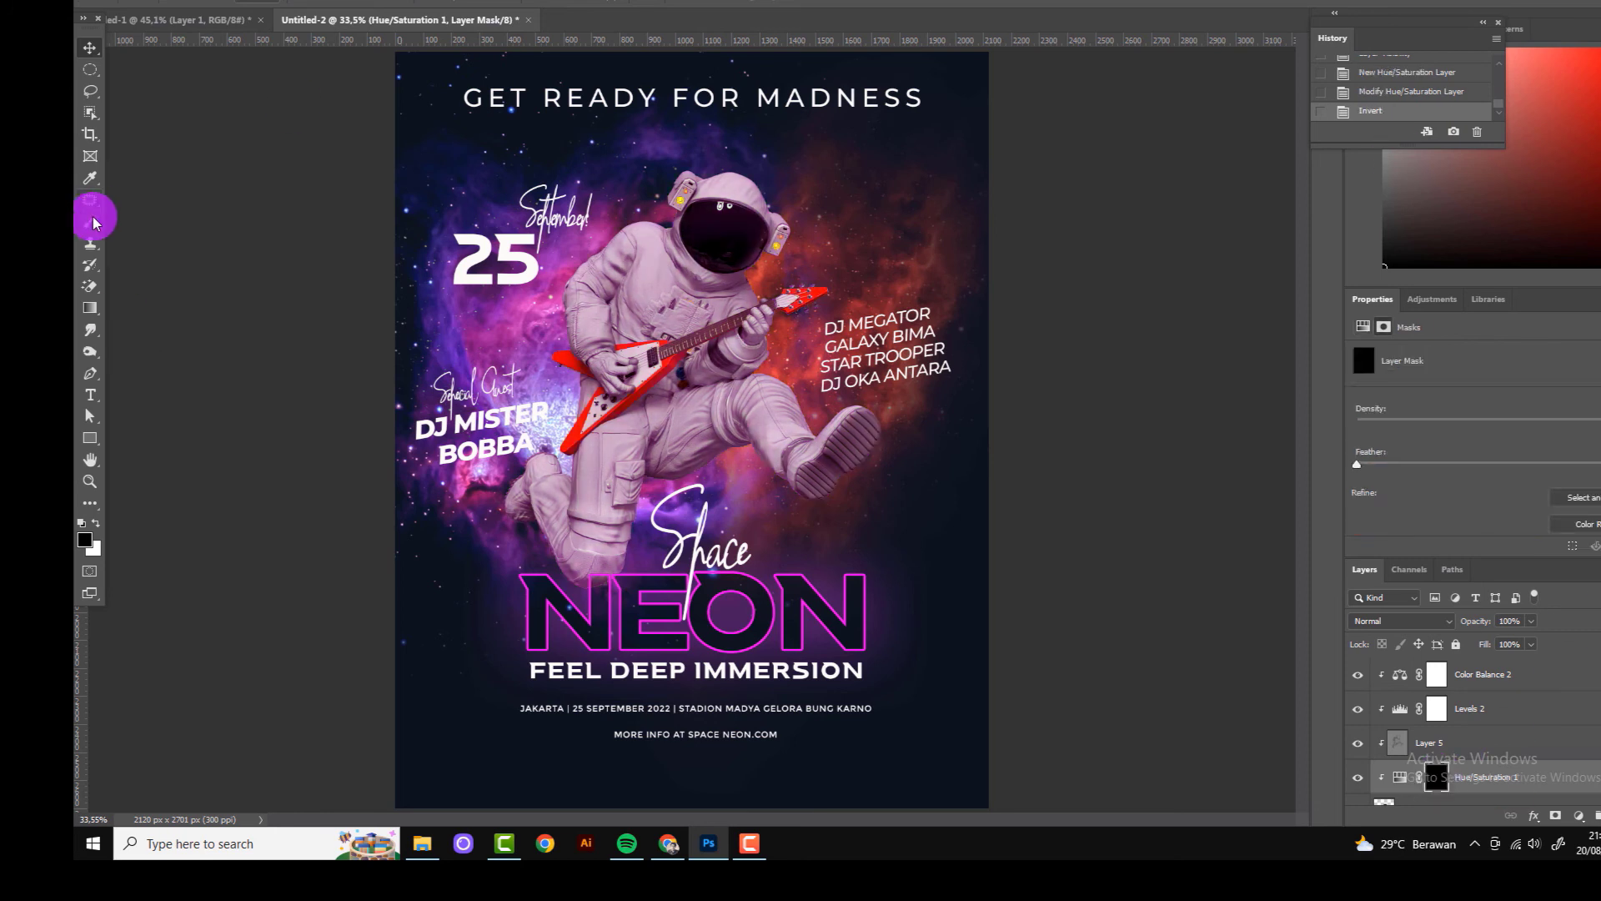
{"action": "left_click", "coordinate": [90, 222]}
{"action": "scroll", "coordinate": [665, 220], "scroll_direction": "up", "scroll_amount": 2}
{"action": "left_click", "coordinate": [96, 523]}
{"action": "scroll", "coordinate": [617, 215], "scroll_direction": "up", "scroll_amount": 1}
{"action": "left_click", "coordinate": [635, 217]}
{"action": "left_click", "coordinate": [635, 216]}
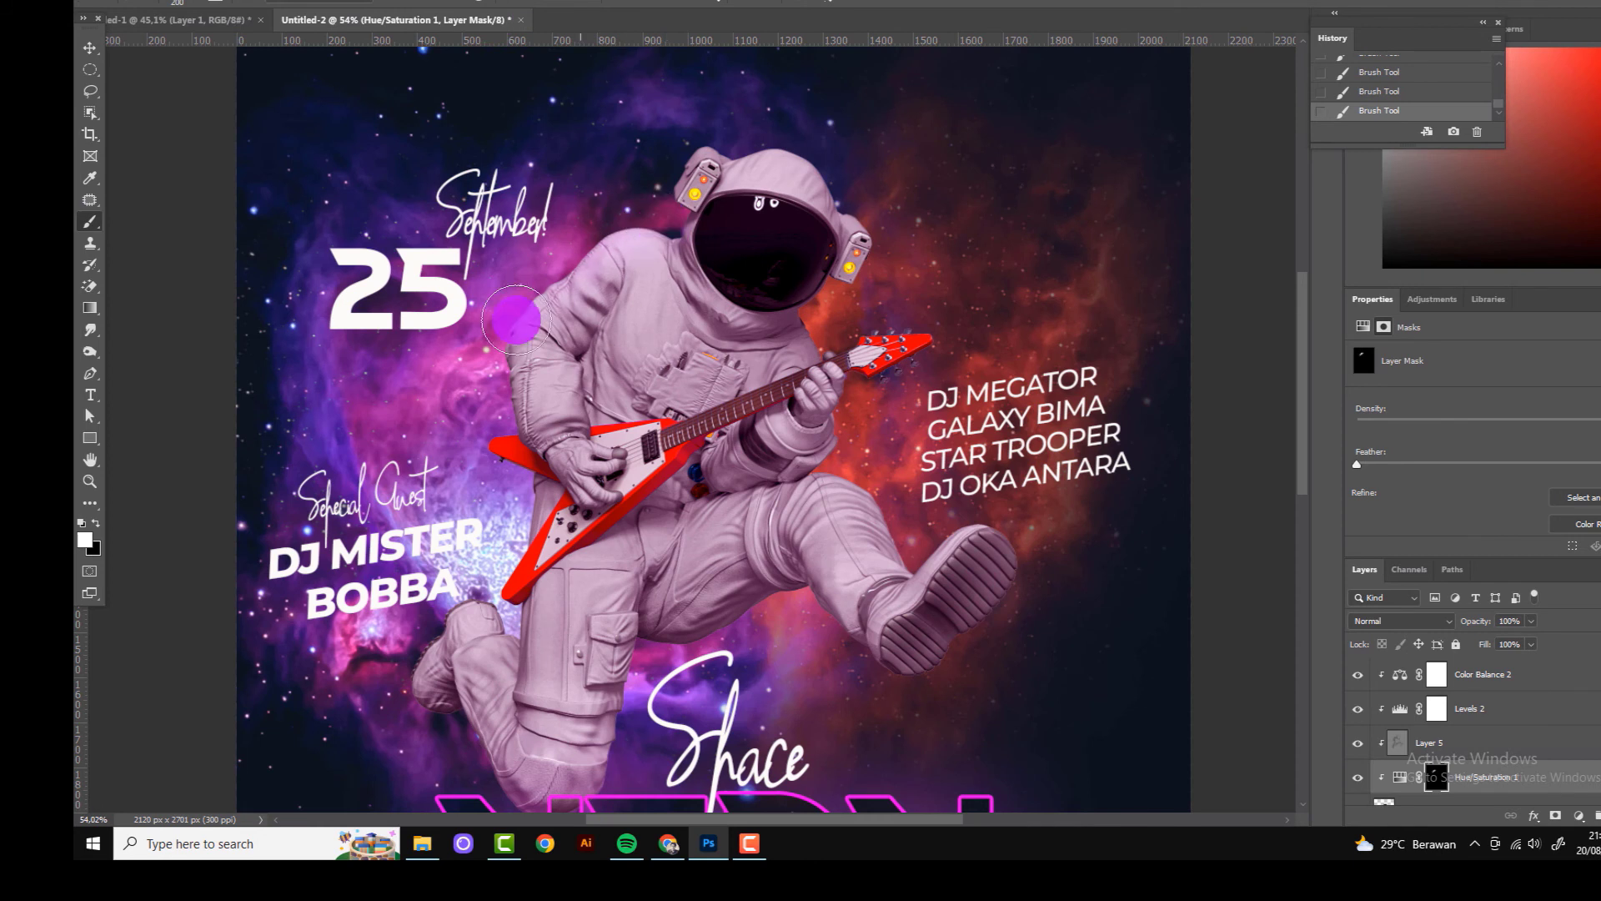
{"action": "key", "text": "bracketleft"}
{"action": "key", "text": "bracketleft"}
{"action": "key", "text": "bracketleft"}
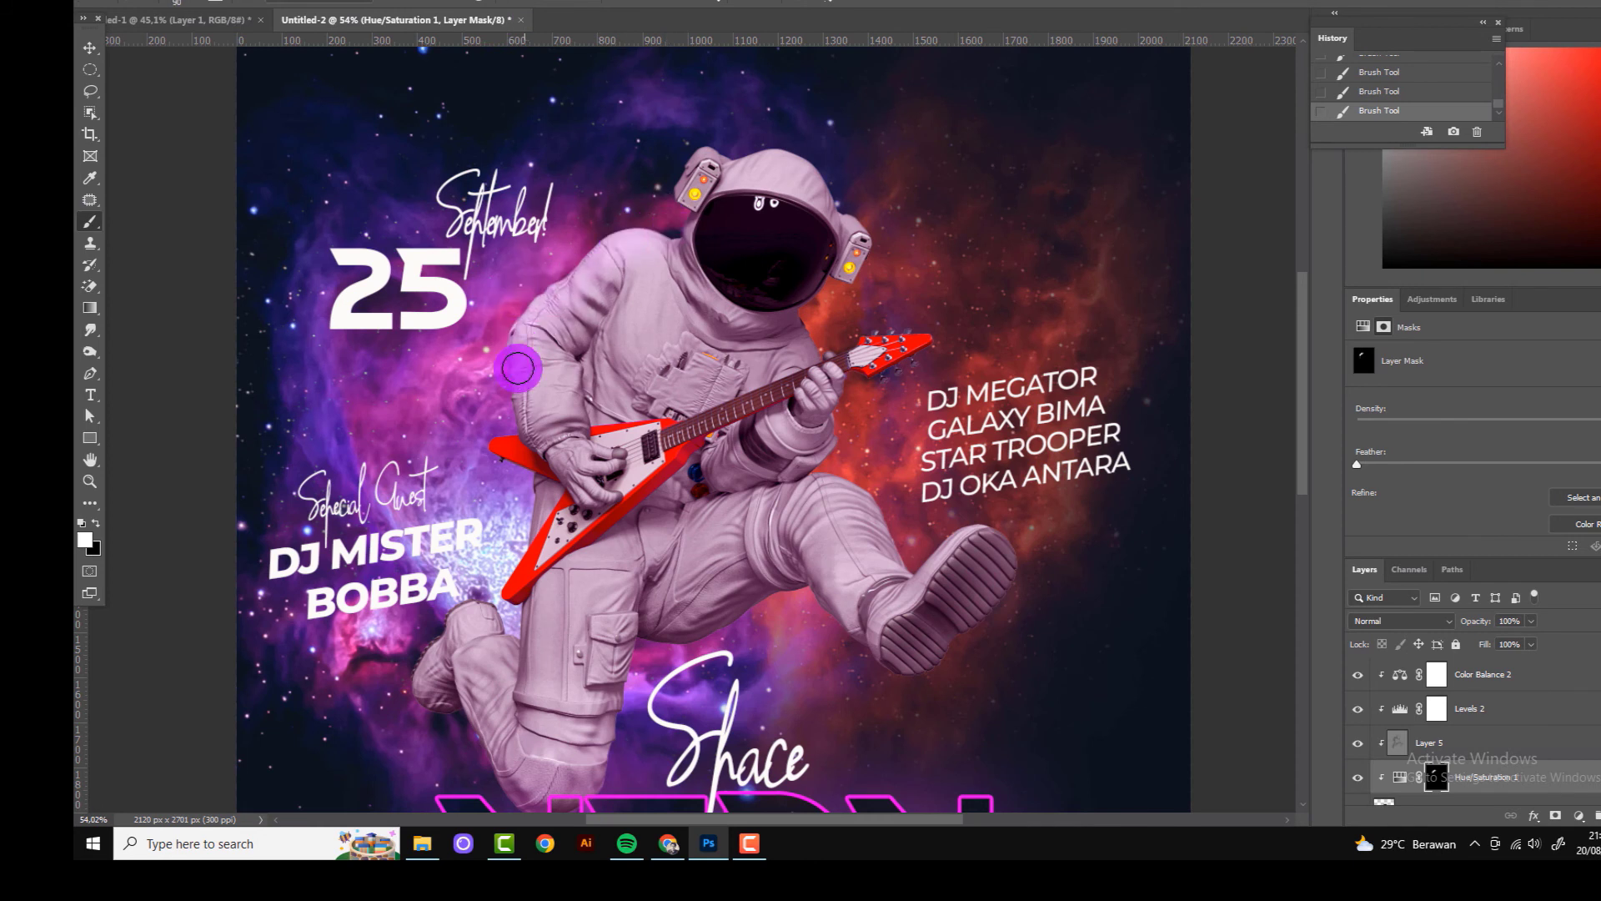
{"action": "scroll", "coordinate": [1486, 766], "scroll_direction": "down", "scroll_amount": 2}
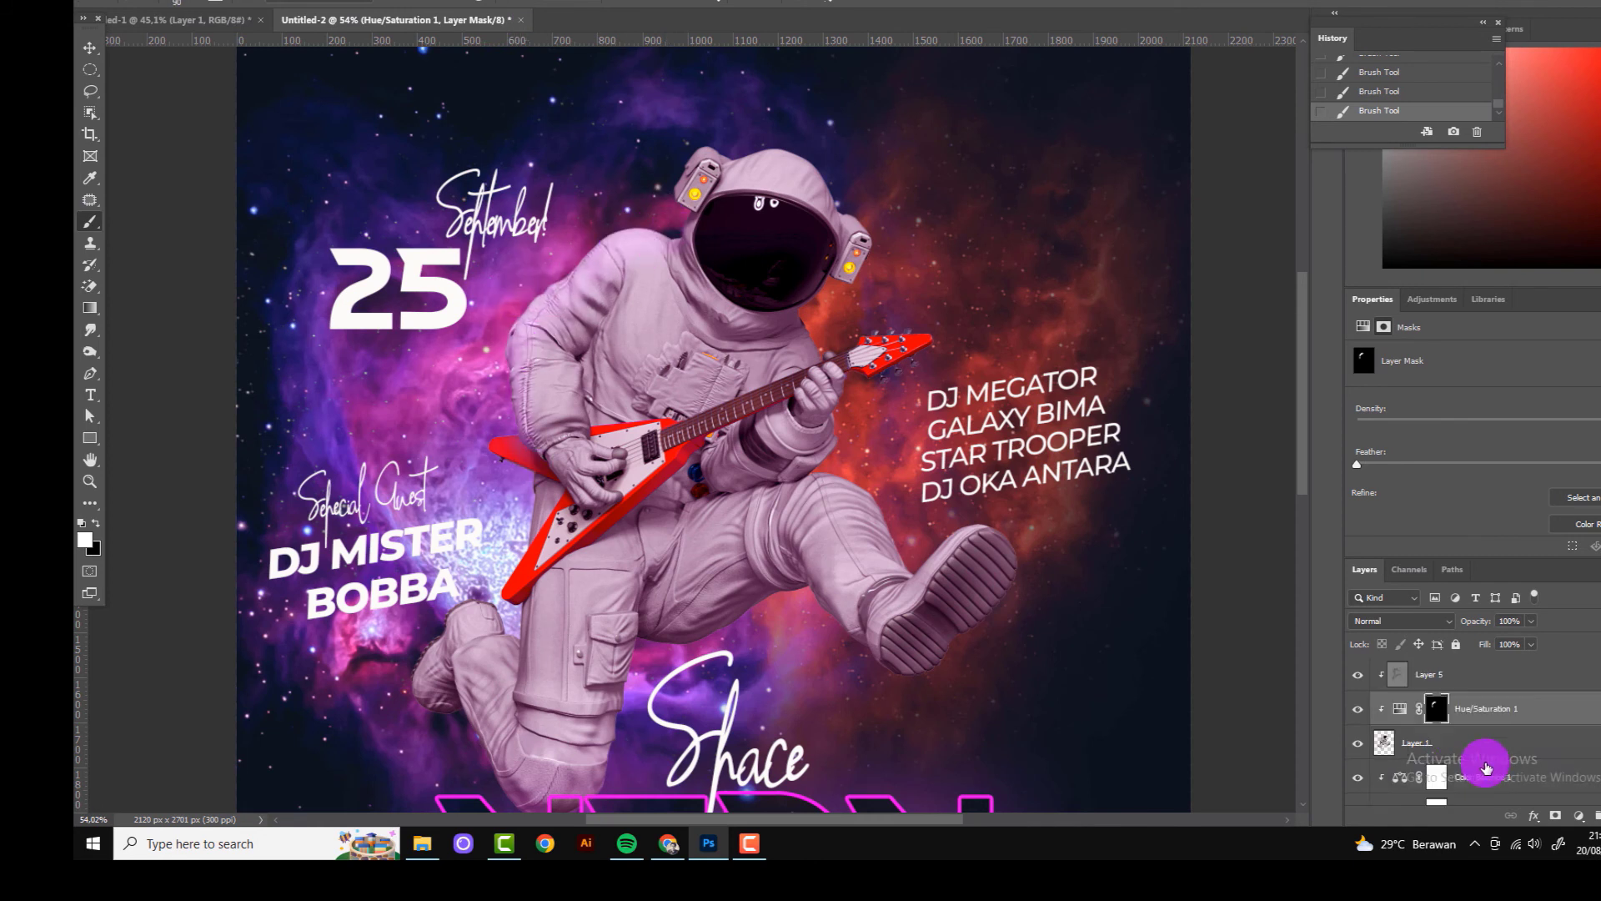
Step: Add a raised Exposure layer and paint its brightening onto the astronaut's shoulder
{"action": "left_click", "coordinate": [1579, 816]}
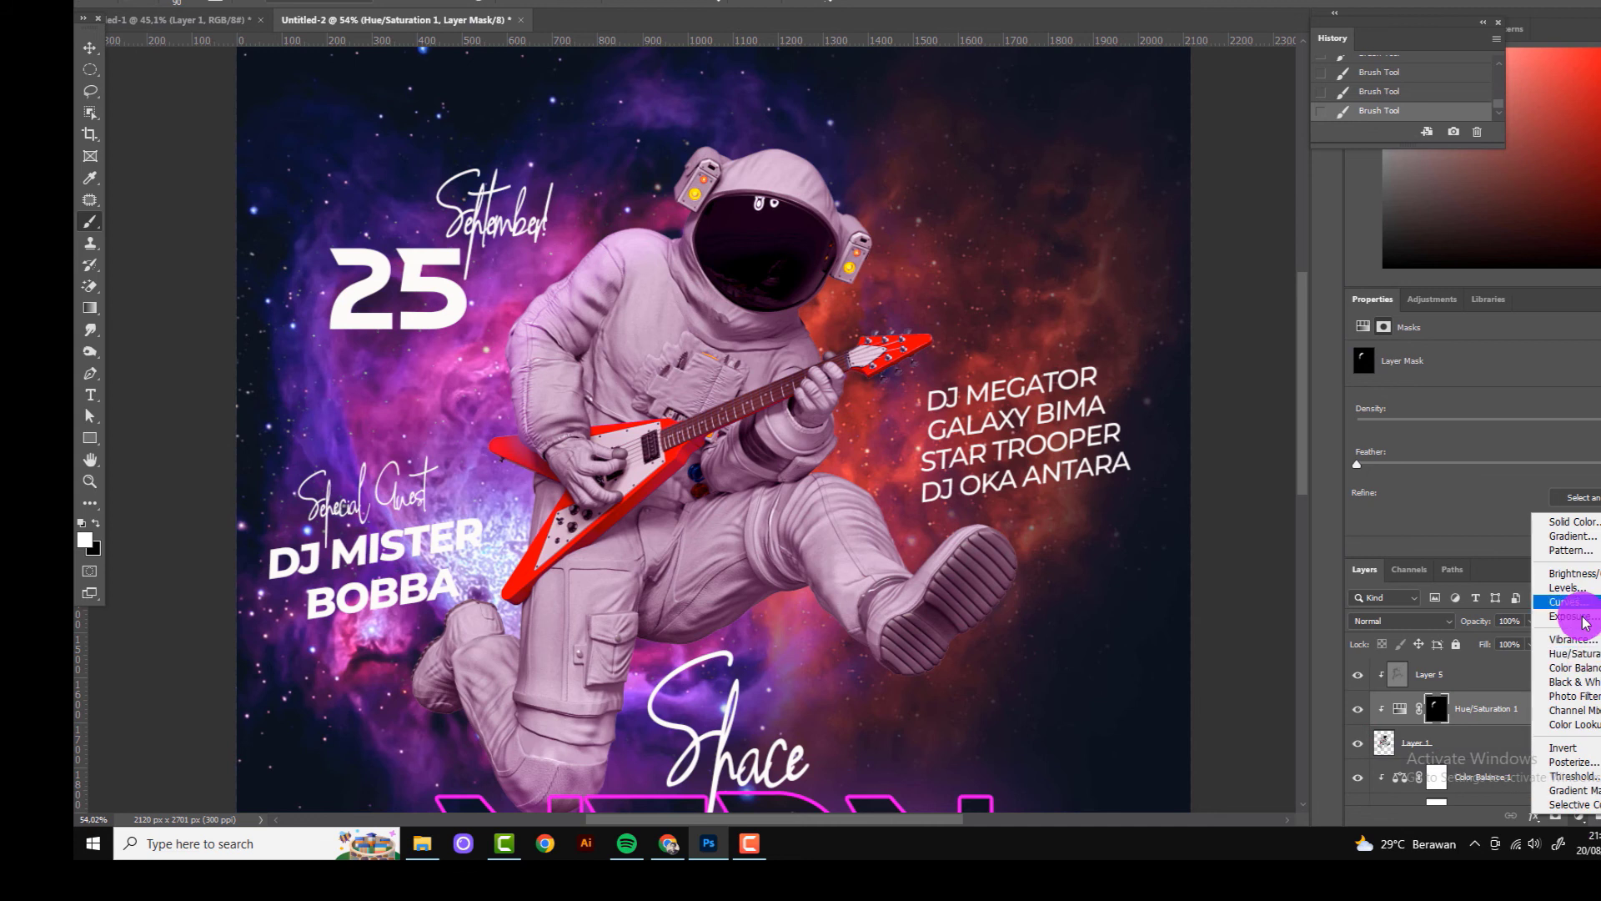
{"action": "left_click", "coordinate": [1559, 629]}
{"action": "left_click_drag", "start_coordinate": [1503, 391], "coordinate": [1520, 400]}
{"action": "left_click", "coordinate": [1438, 709]}
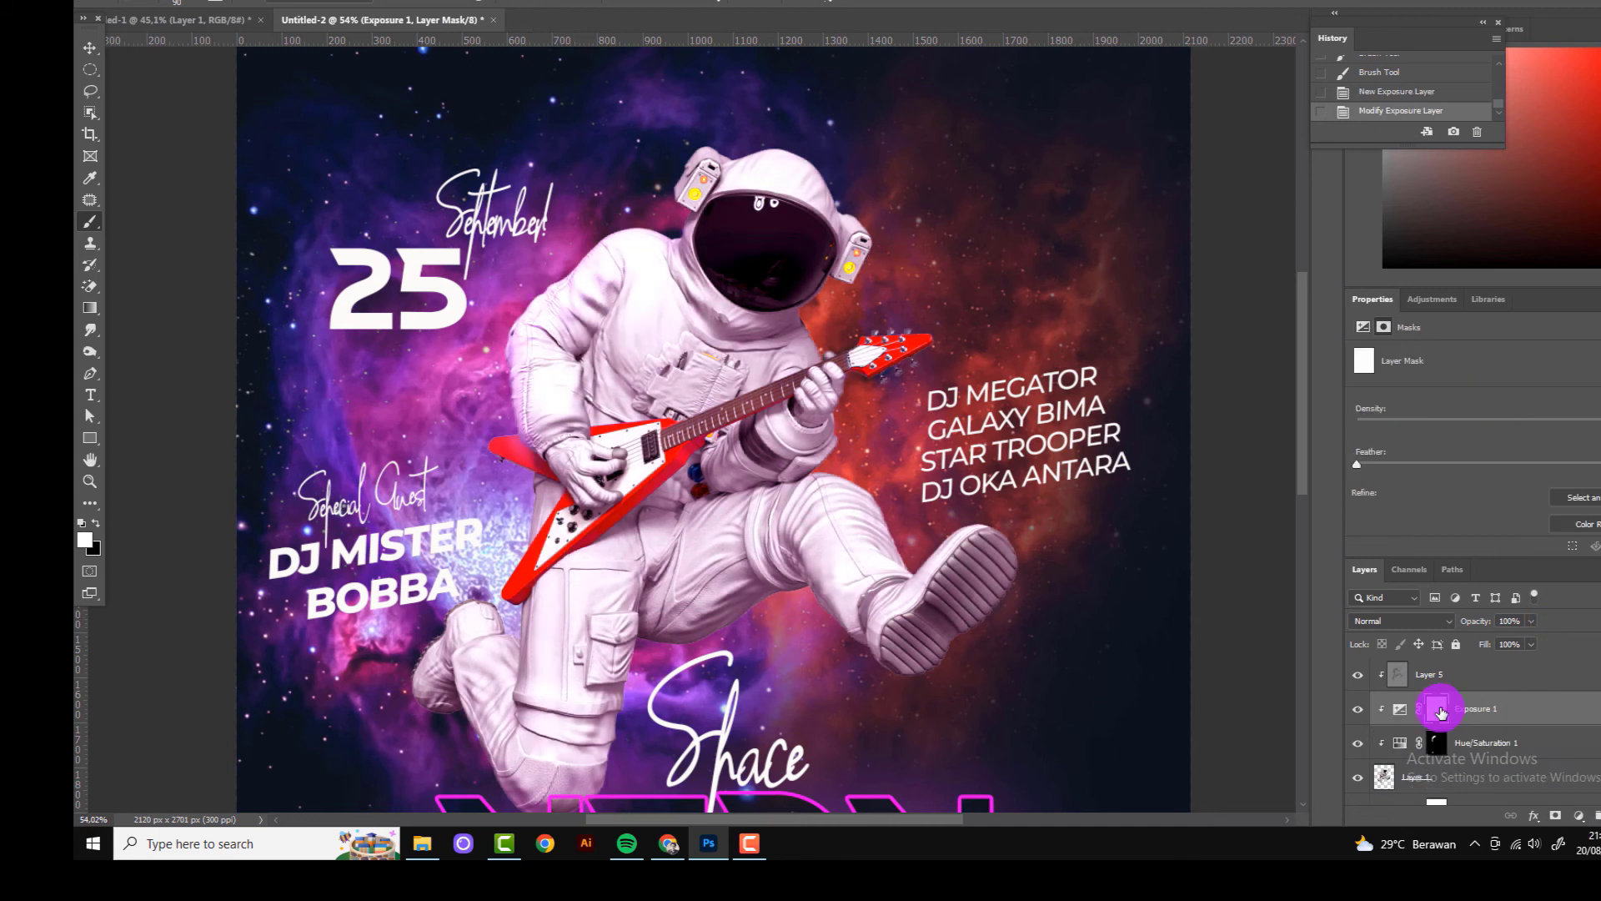
{"action": "left_click_drag", "start_coordinate": [629, 261], "coordinate": [559, 290]}
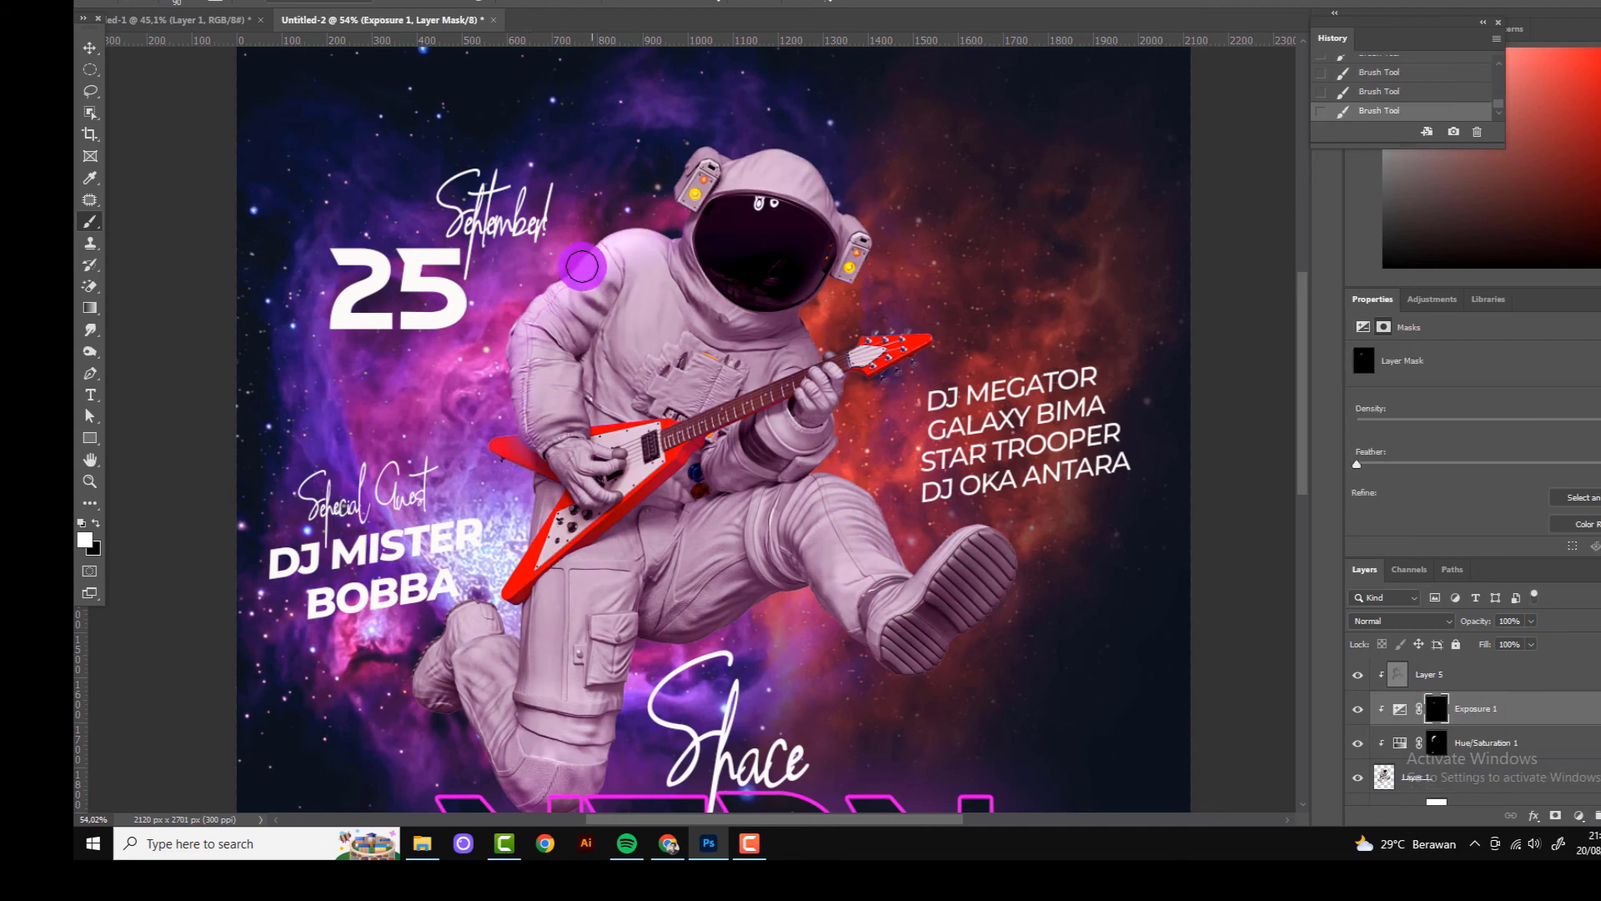
{"action": "scroll", "coordinate": [554, 270], "scroll_direction": "down", "scroll_amount": 3}
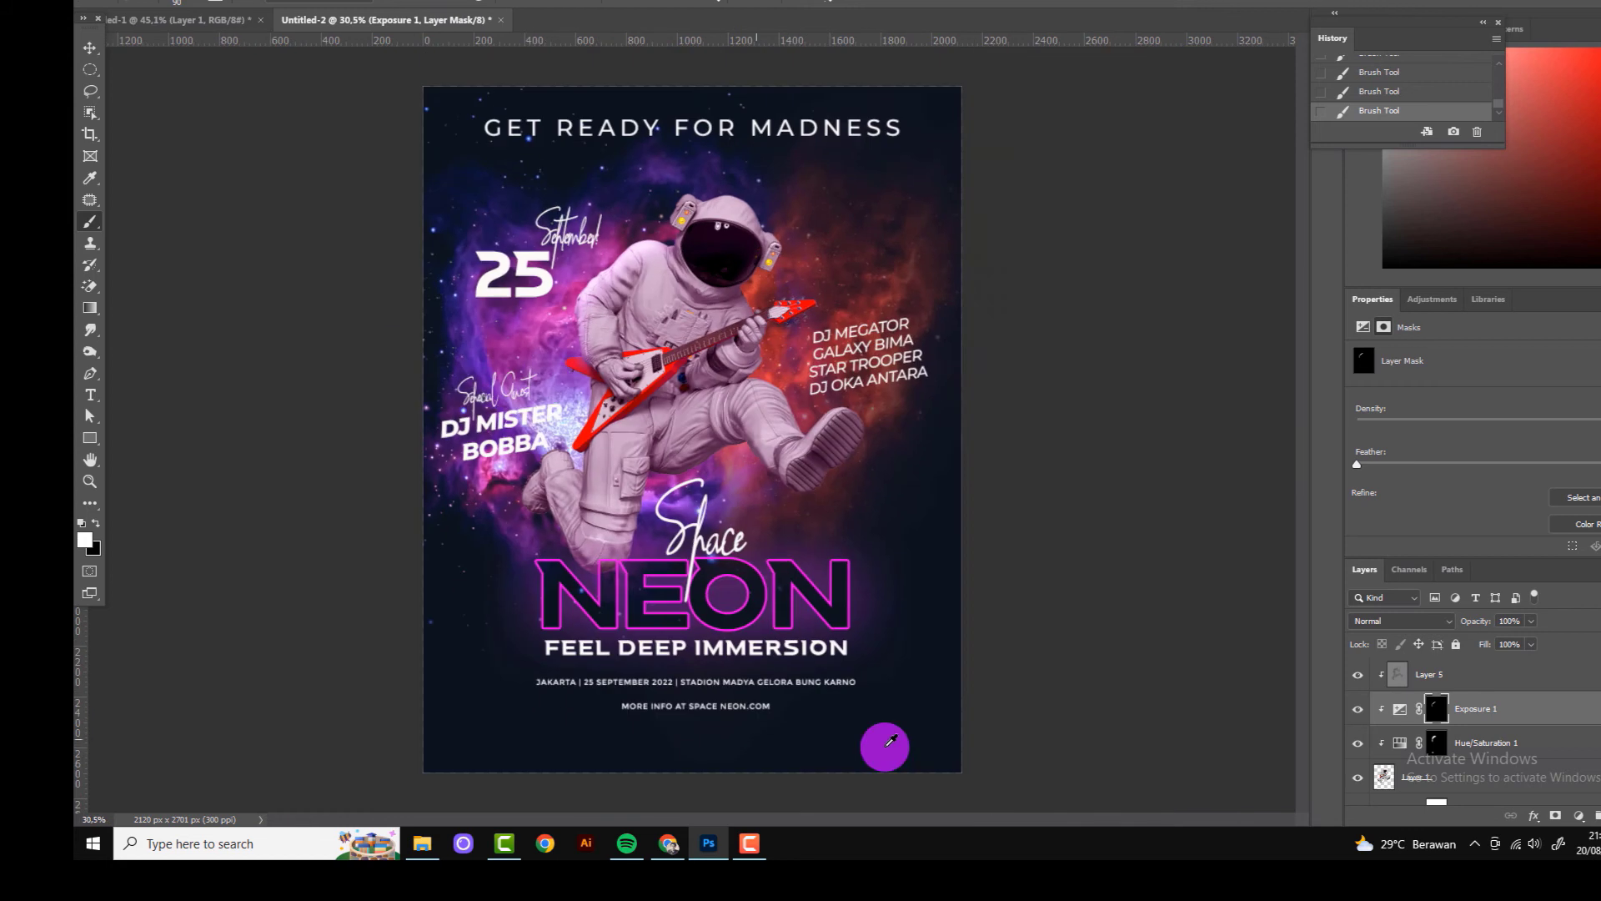
{"action": "scroll", "coordinate": [572, 254], "scroll_direction": "up", "scroll_amount": 4}
Step: Hide Hue/Saturation 1 and add a colorized Hue/Saturation layer tinting the astronaut purple
{"action": "left_click", "coordinate": [1436, 742]}
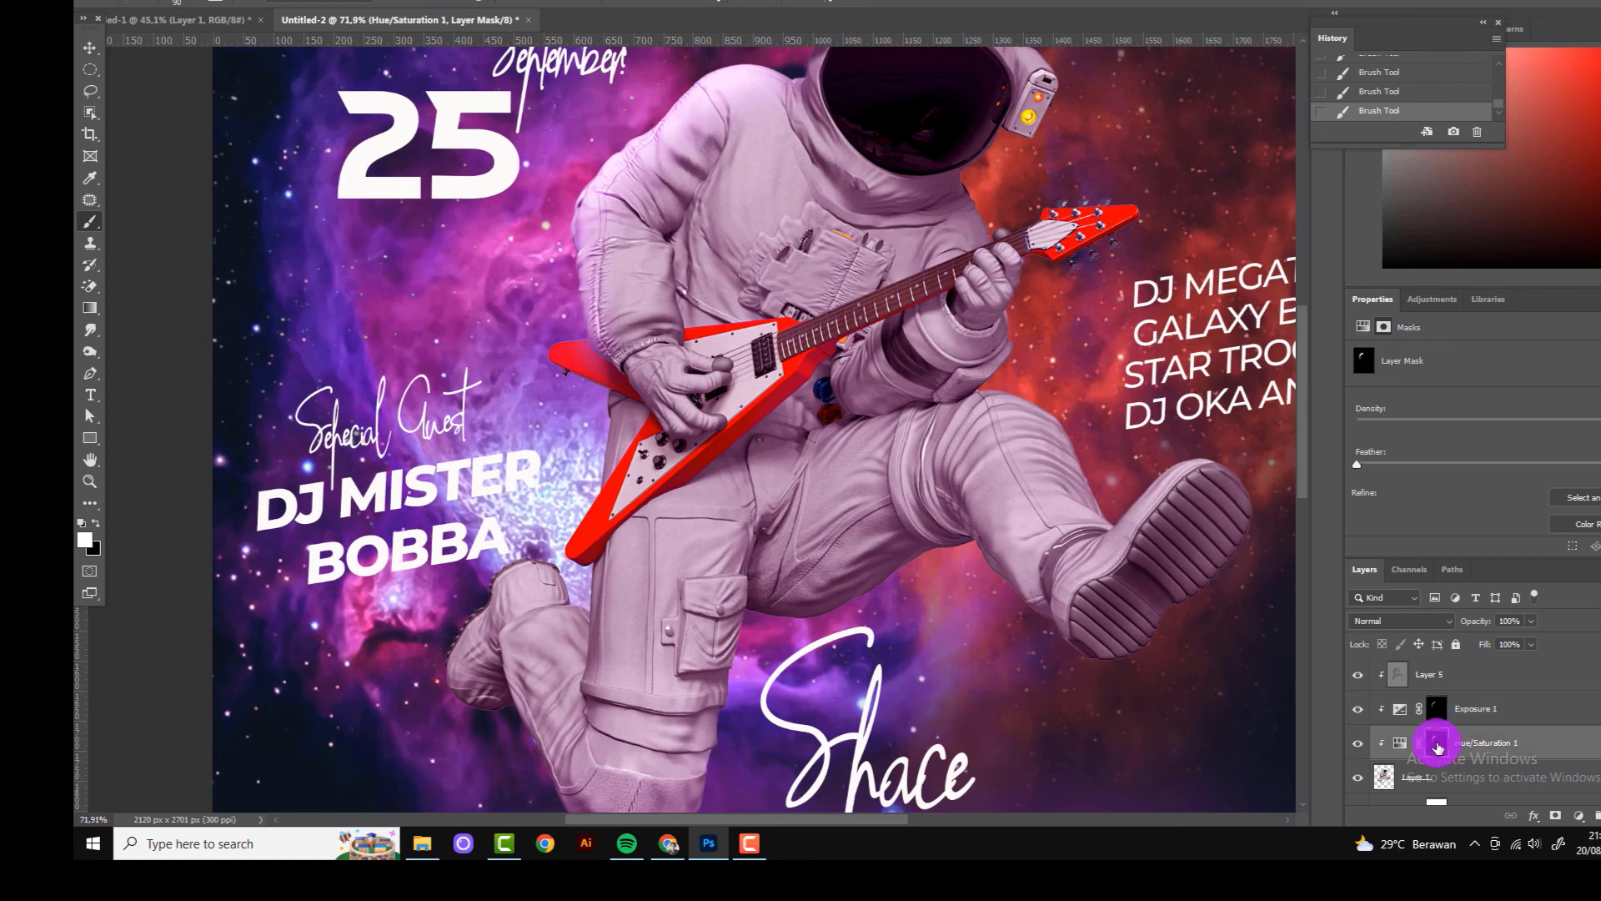
{"action": "left_click", "coordinate": [1358, 742]}
{"action": "left_click", "coordinate": [1498, 708]}
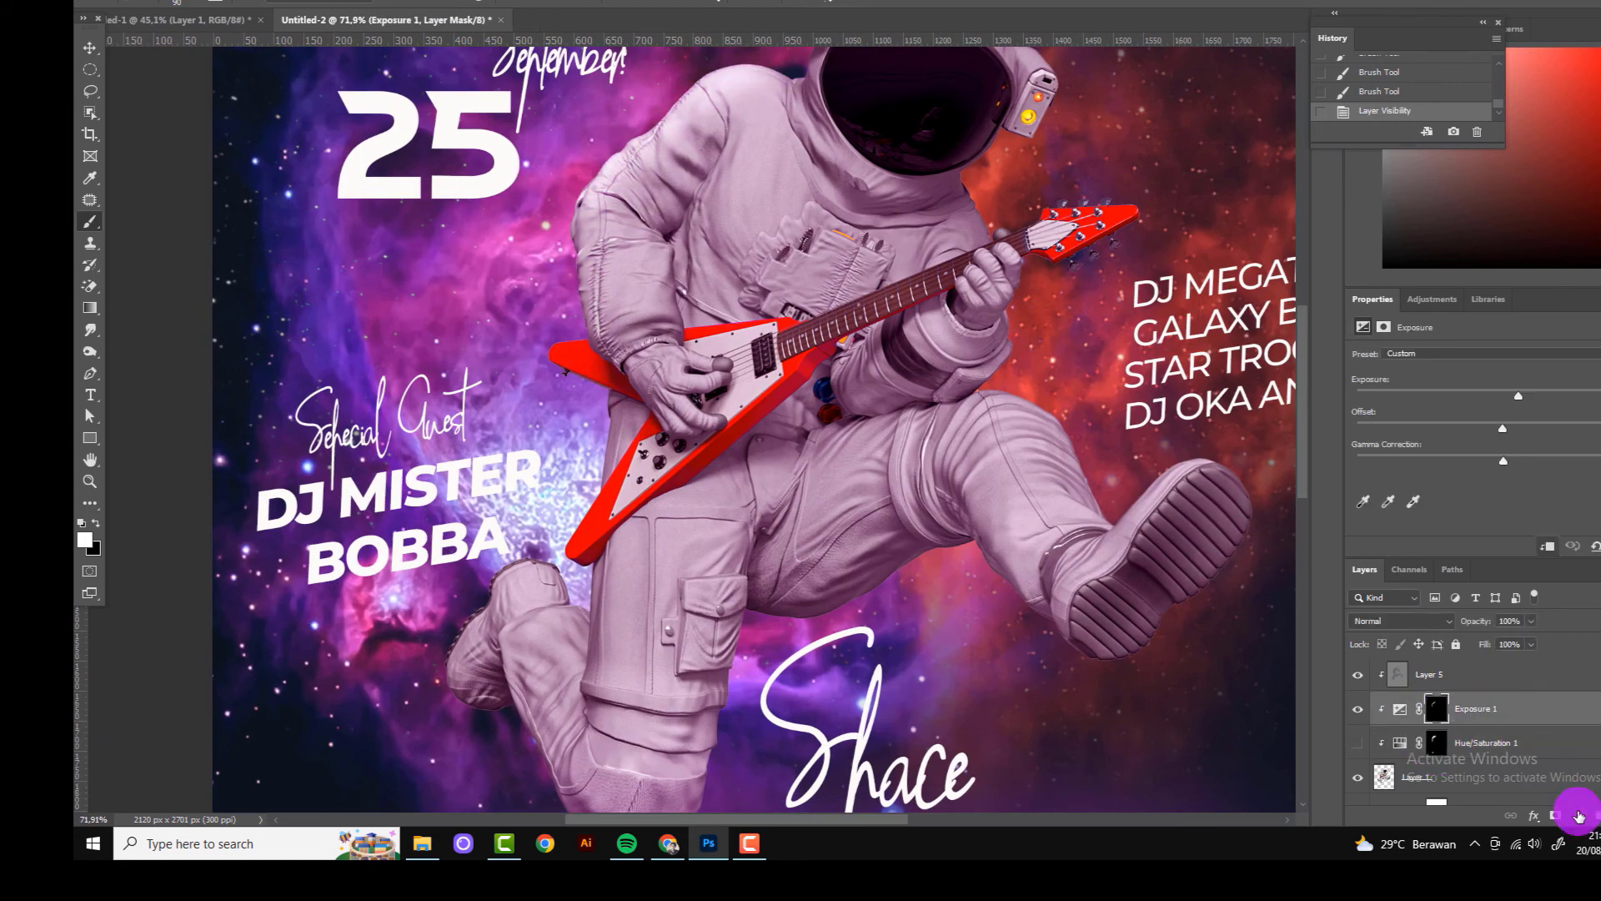
{"action": "left_click", "coordinate": [1579, 816]}
{"action": "left_click", "coordinate": [1577, 654]}
{"action": "left_click", "coordinate": [1441, 506]}
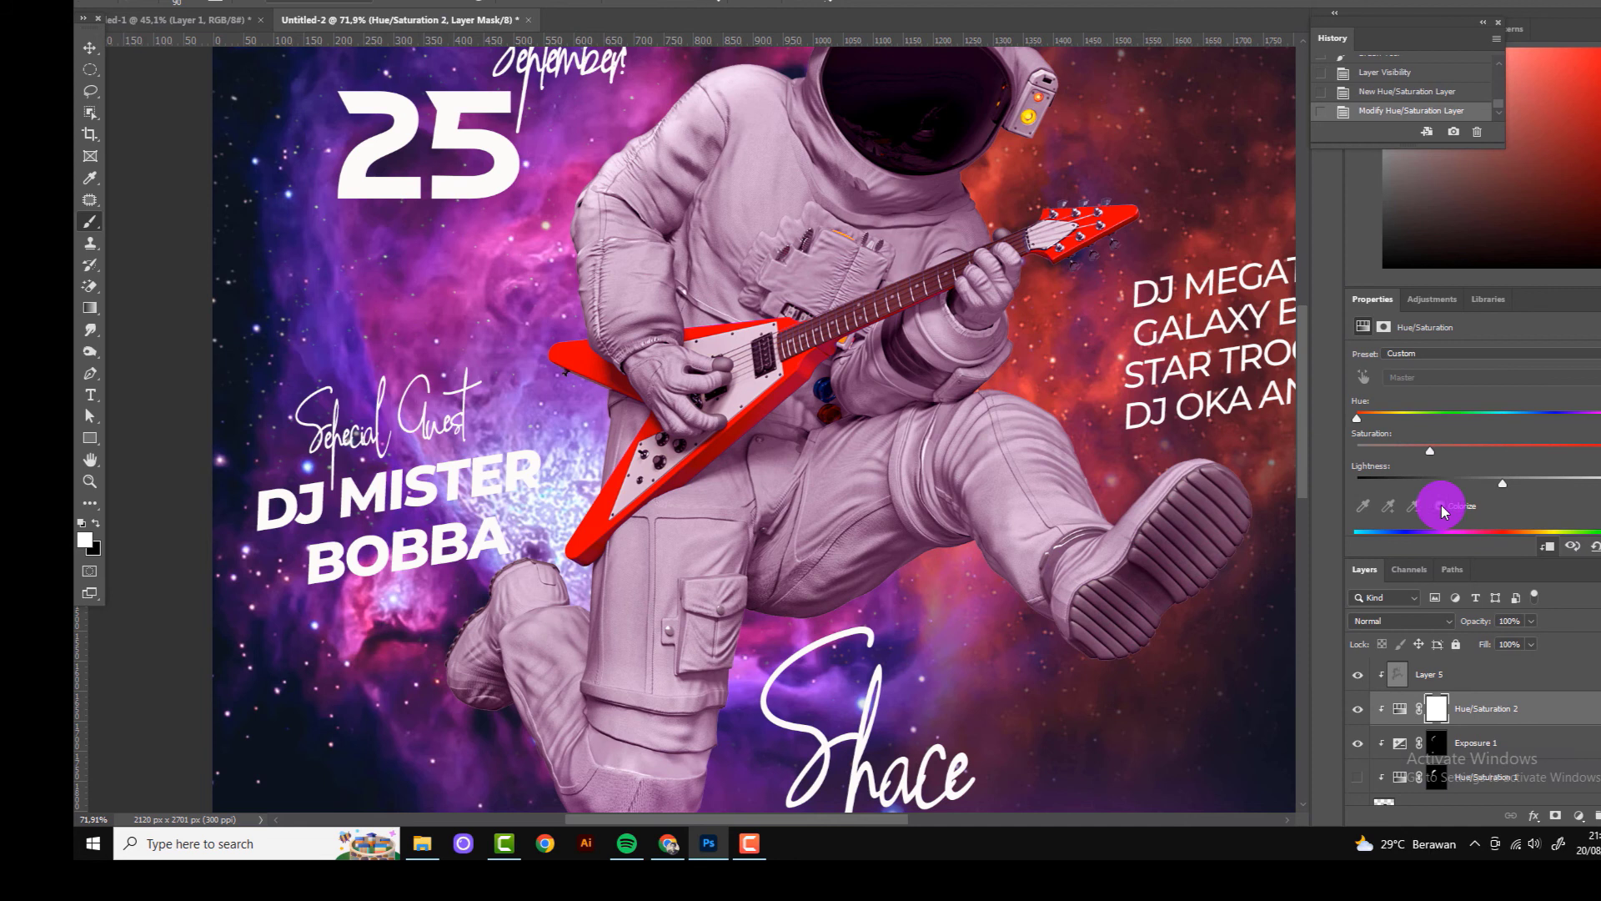
{"action": "left_click_drag", "start_coordinate": [1360, 415], "coordinate": [1593, 413]}
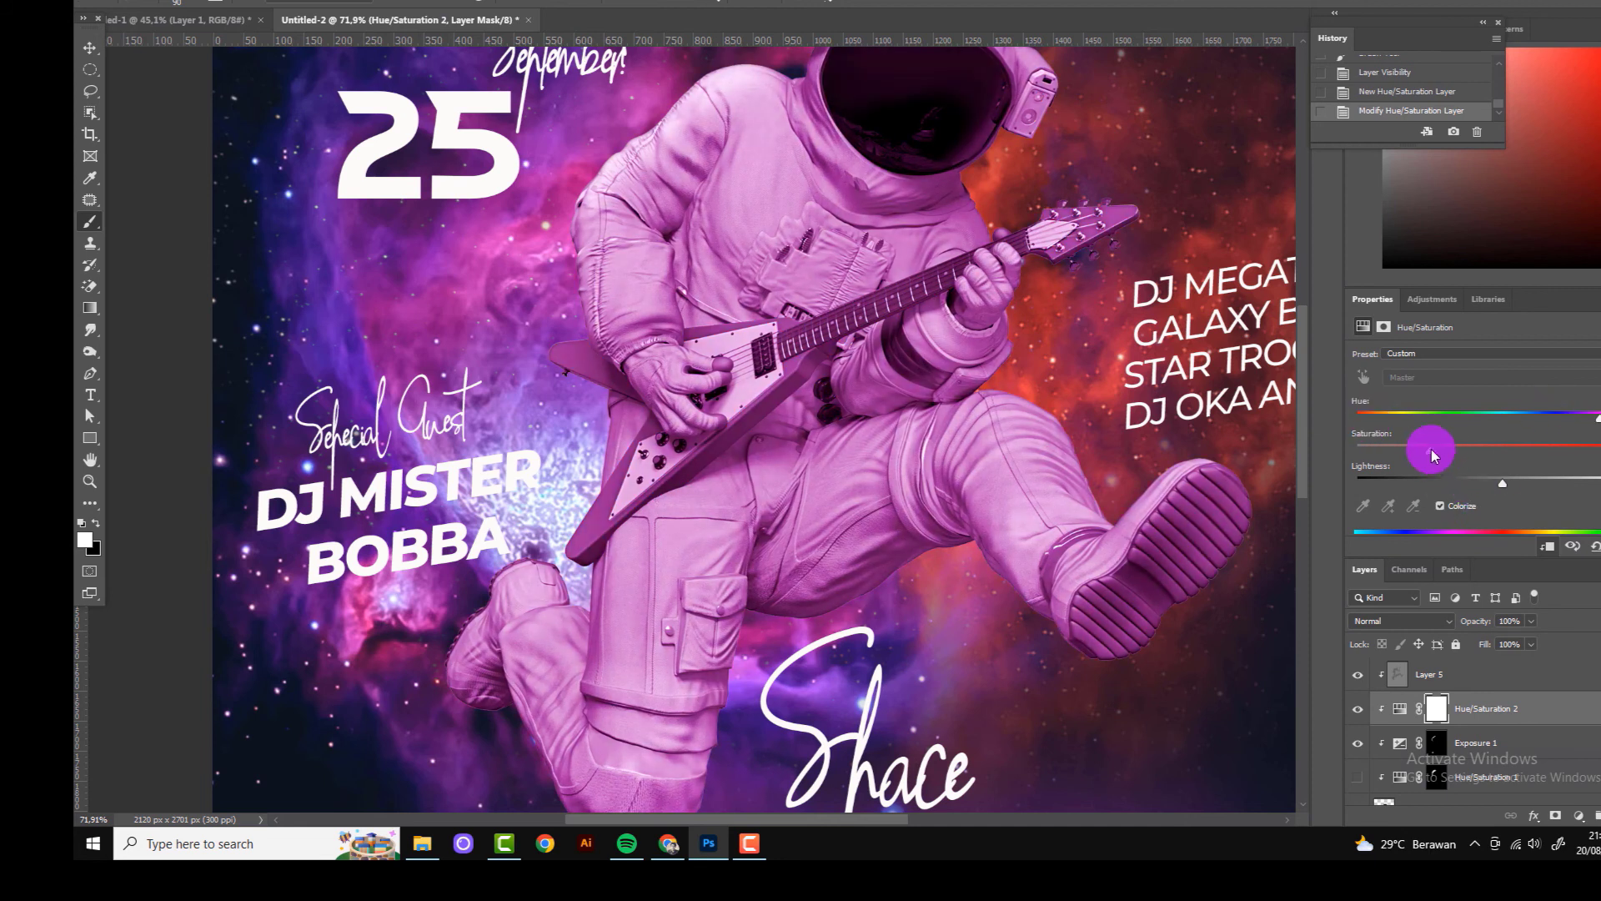
Step: Set Blend If so the red guitar shows through, then invert the Hue/Saturation 2 mask
{"action": "double_click", "coordinate": [1555, 722]}
{"action": "left_click_drag", "start_coordinate": [1217, 564], "coordinate": [1310, 564]}
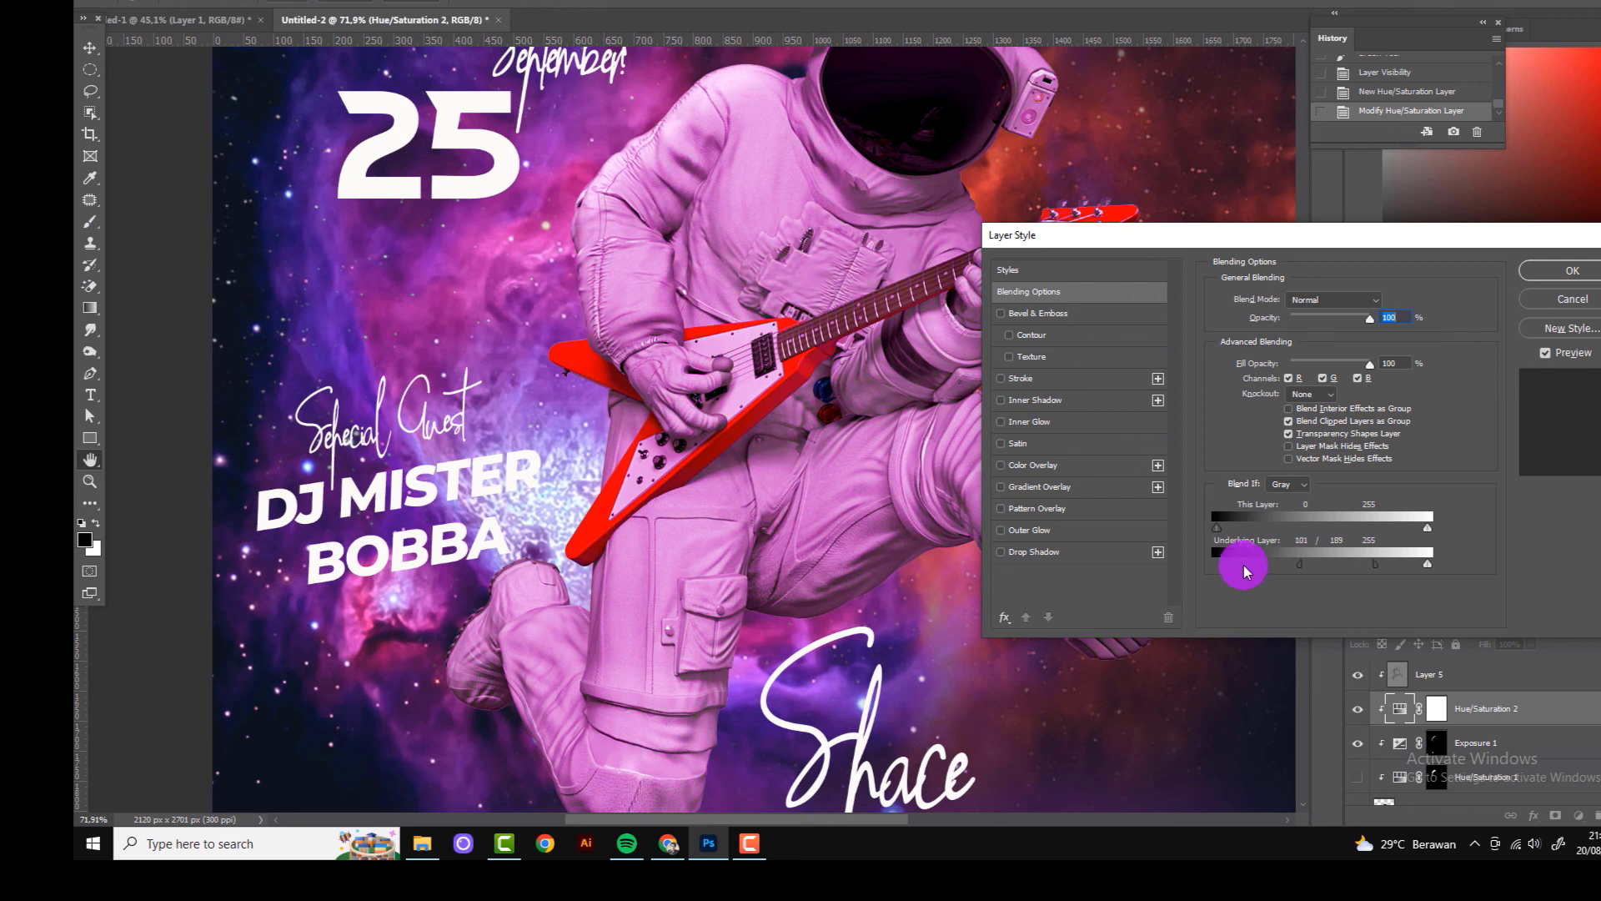
{"action": "left_click", "coordinate": [1533, 288]}
{"action": "left_click", "coordinate": [1435, 709]}
{"action": "key", "text": "ctrl+i"}
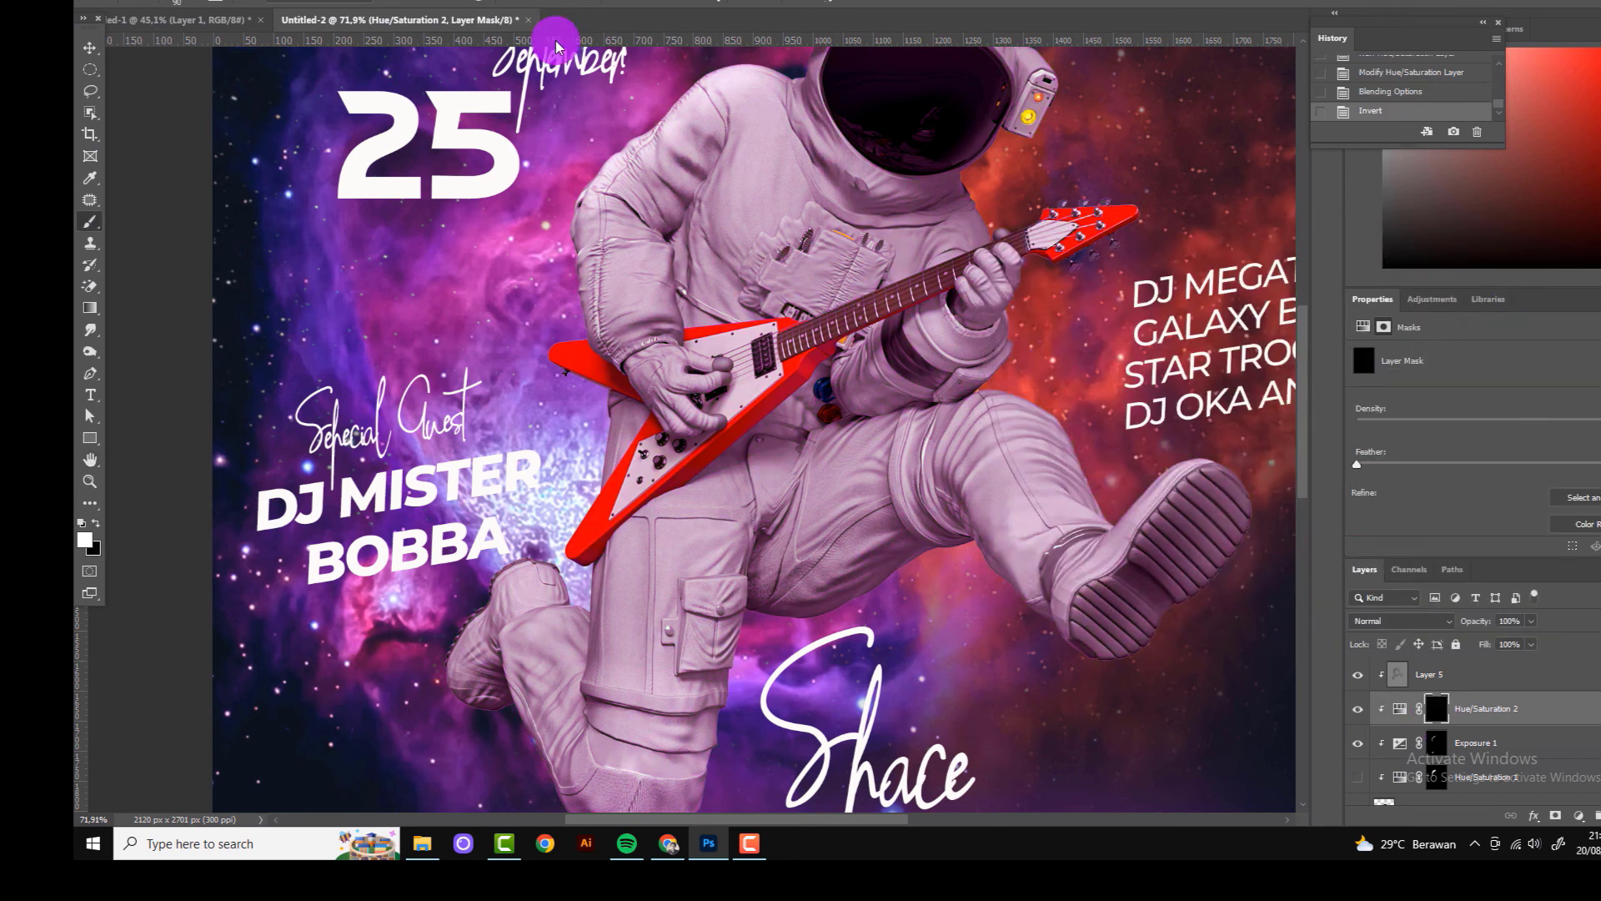
Step: Paint the purple tint onto the astronaut on the Hue/Saturation 2 mask, redoing one stroke
{"action": "left_click", "coordinate": [687, 104]}
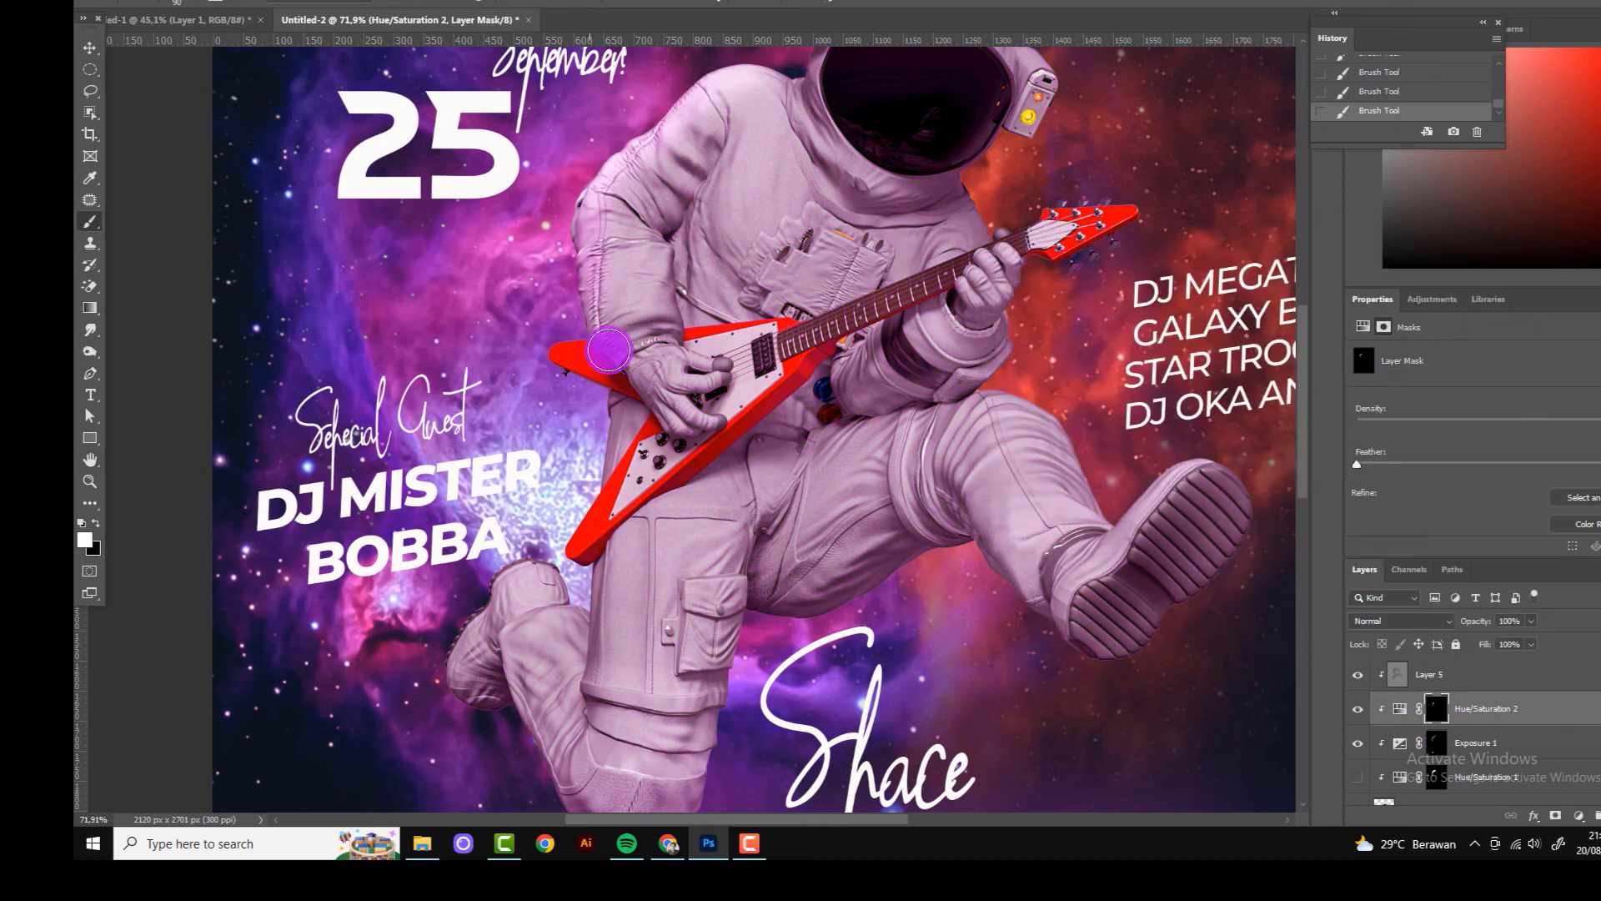
{"action": "scroll", "coordinate": [608, 351], "scroll_direction": "down", "scroll_amount": 2}
{"action": "scroll", "coordinate": [608, 350], "scroll_direction": "down", "scroll_amount": 2}
{"action": "scroll", "coordinate": [658, 295], "scroll_direction": "up", "scroll_amount": 3}
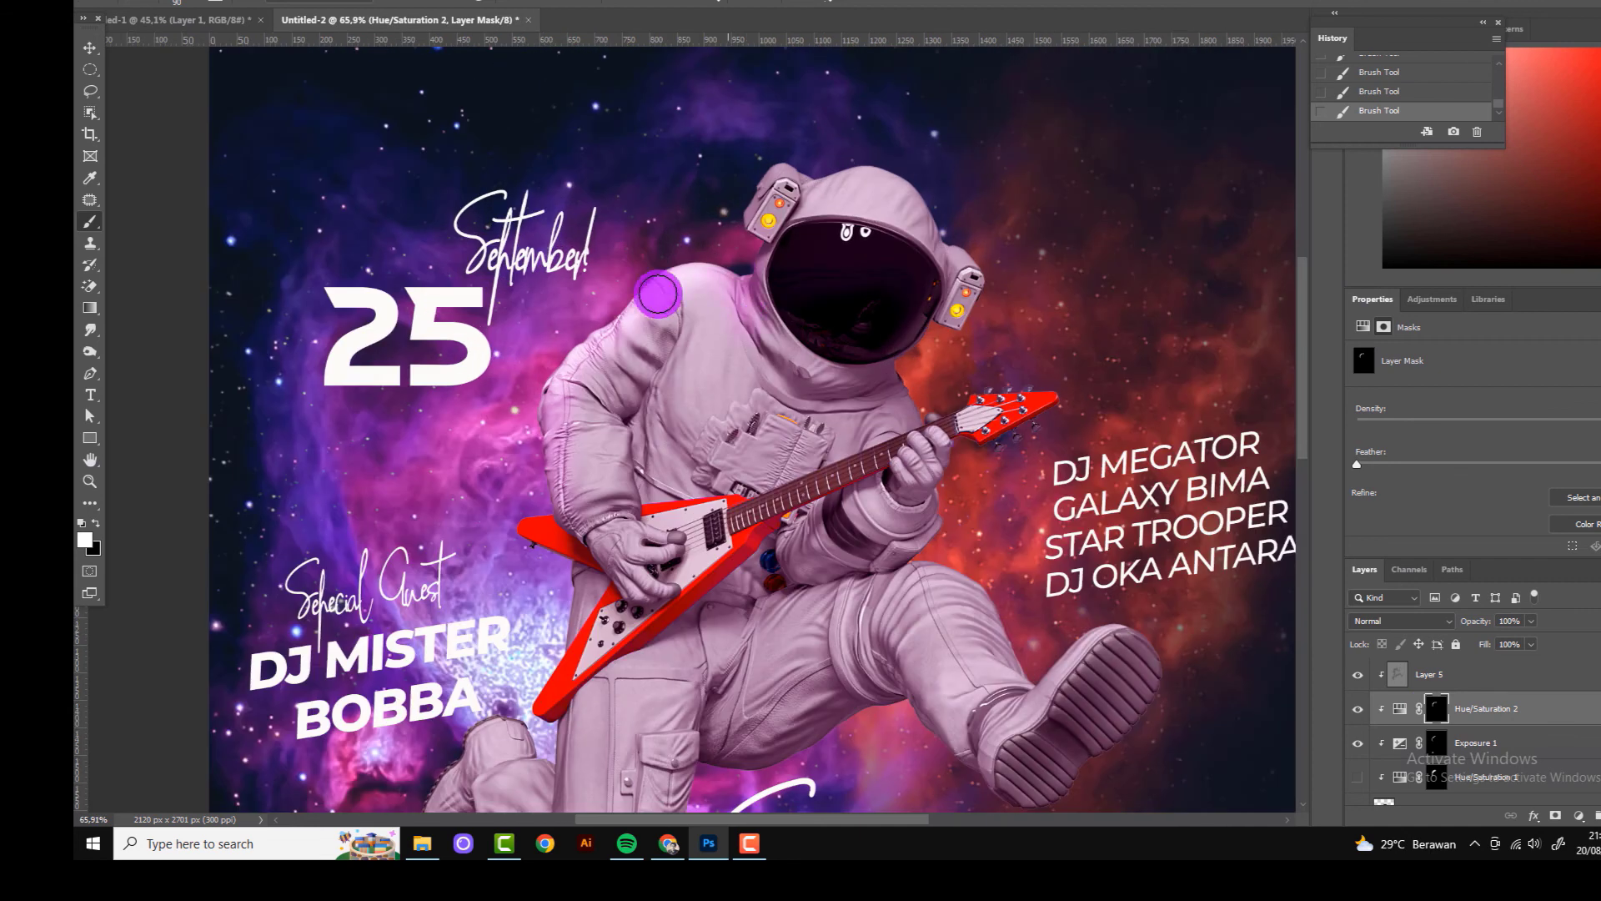
{"action": "left_click_drag", "start_coordinate": [604, 647], "coordinate": [625, 484]}
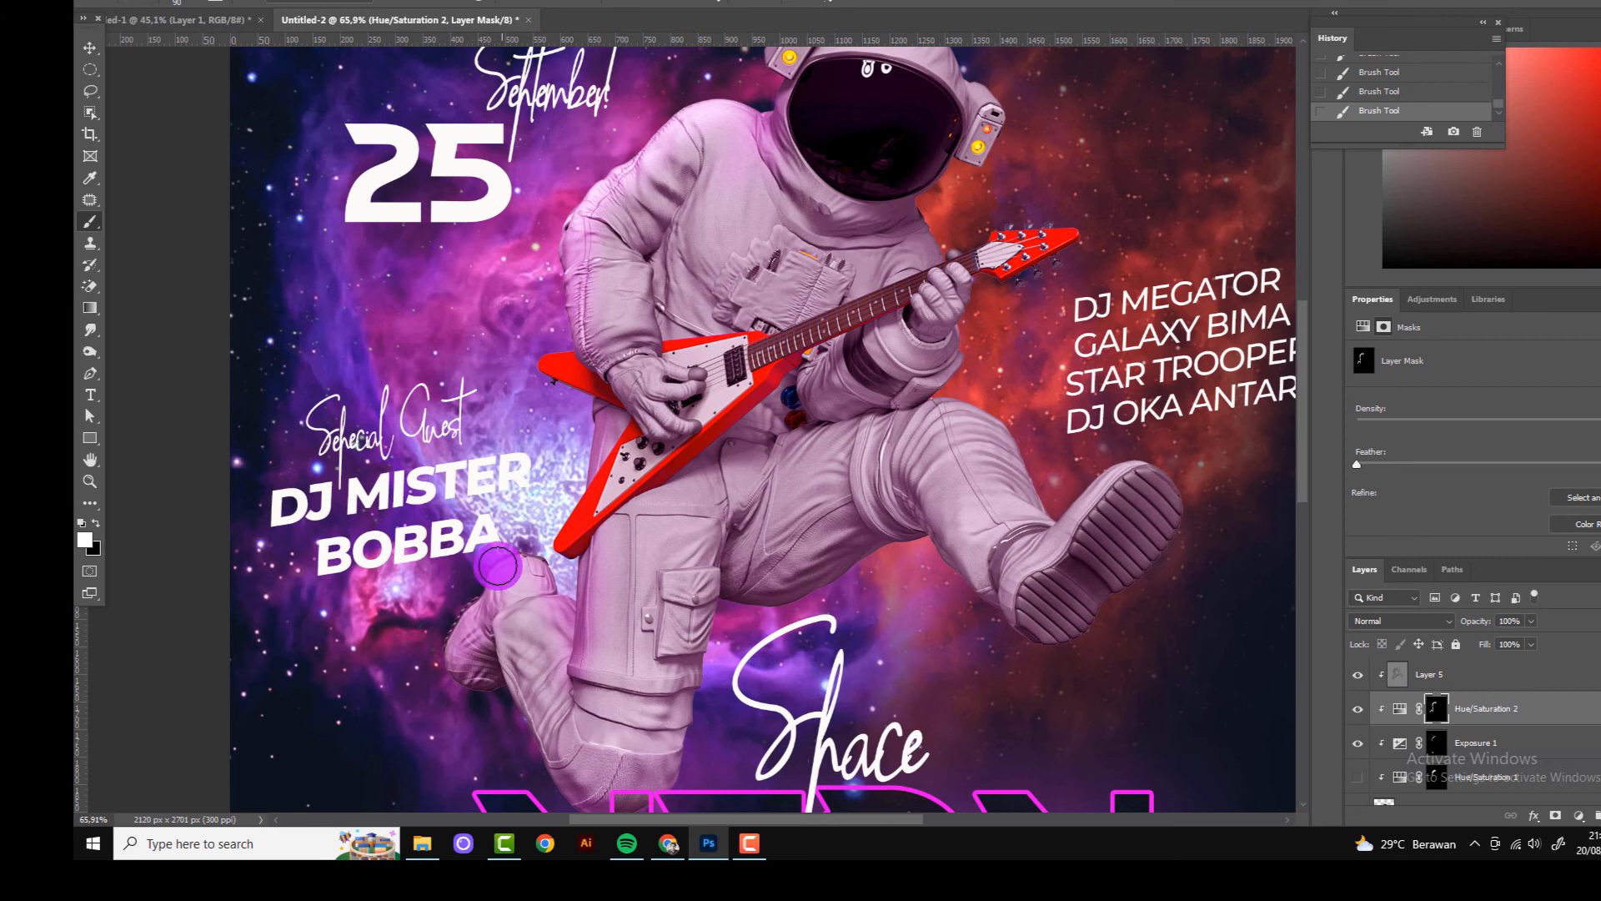
{"action": "scroll", "coordinate": [484, 601], "scroll_direction": "down", "scroll_amount": 5}
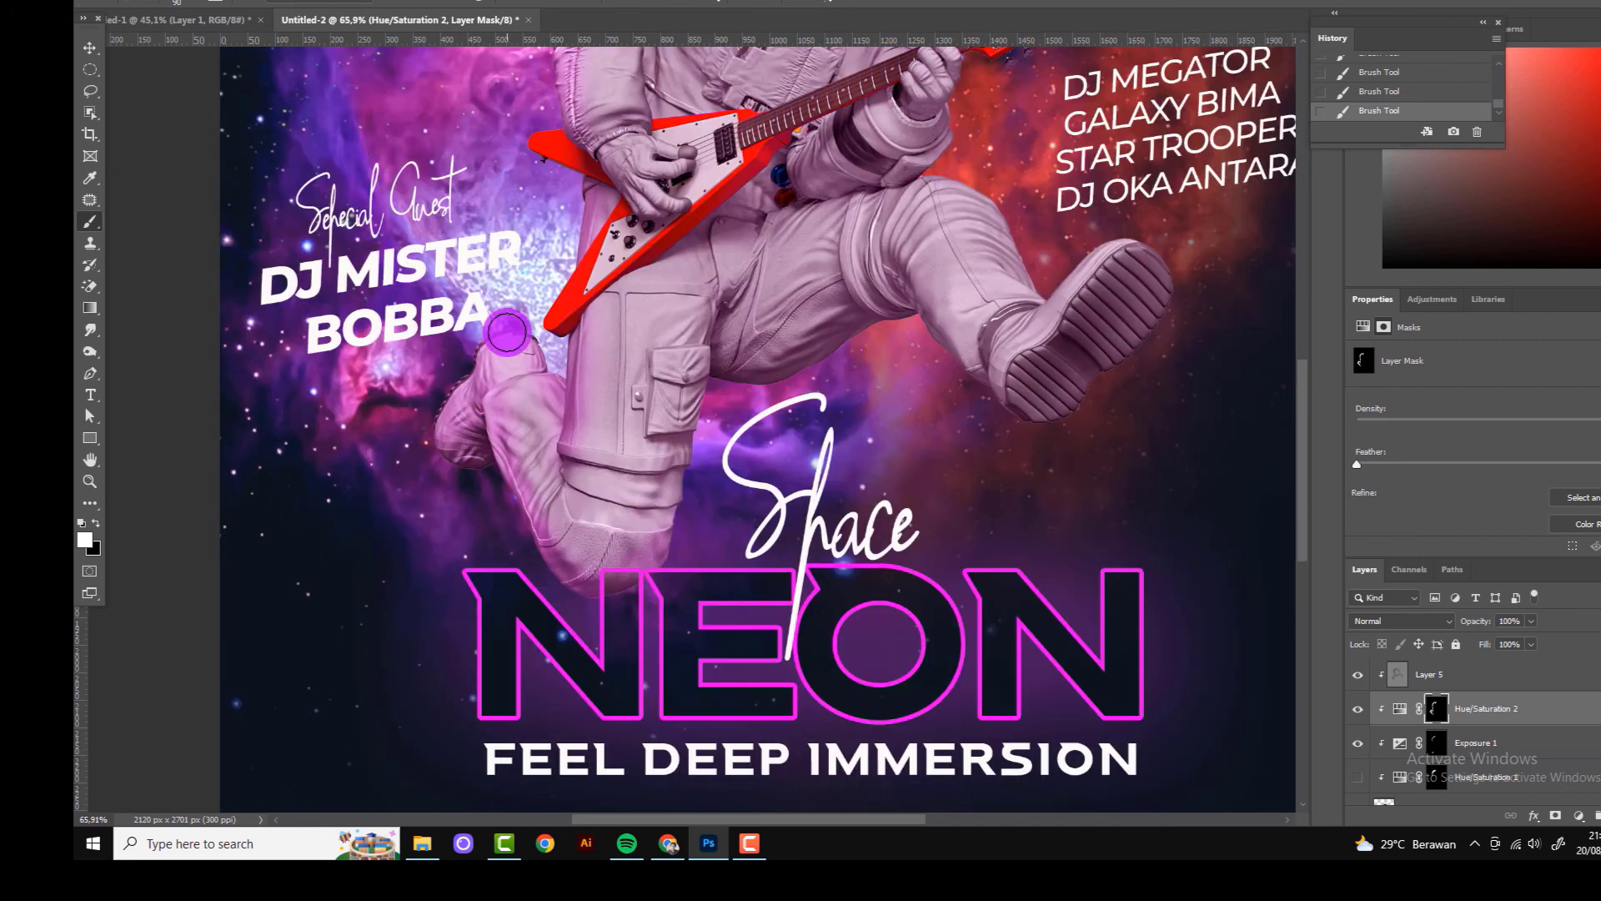
{"action": "scroll", "coordinate": [689, 578], "scroll_direction": "down", "scroll_amount": 3}
{"action": "scroll", "coordinate": [693, 501], "scroll_direction": "up", "scroll_amount": 2}
{"action": "key", "text": "ctrl+z"}
{"action": "key", "text": "ctrl+z"}
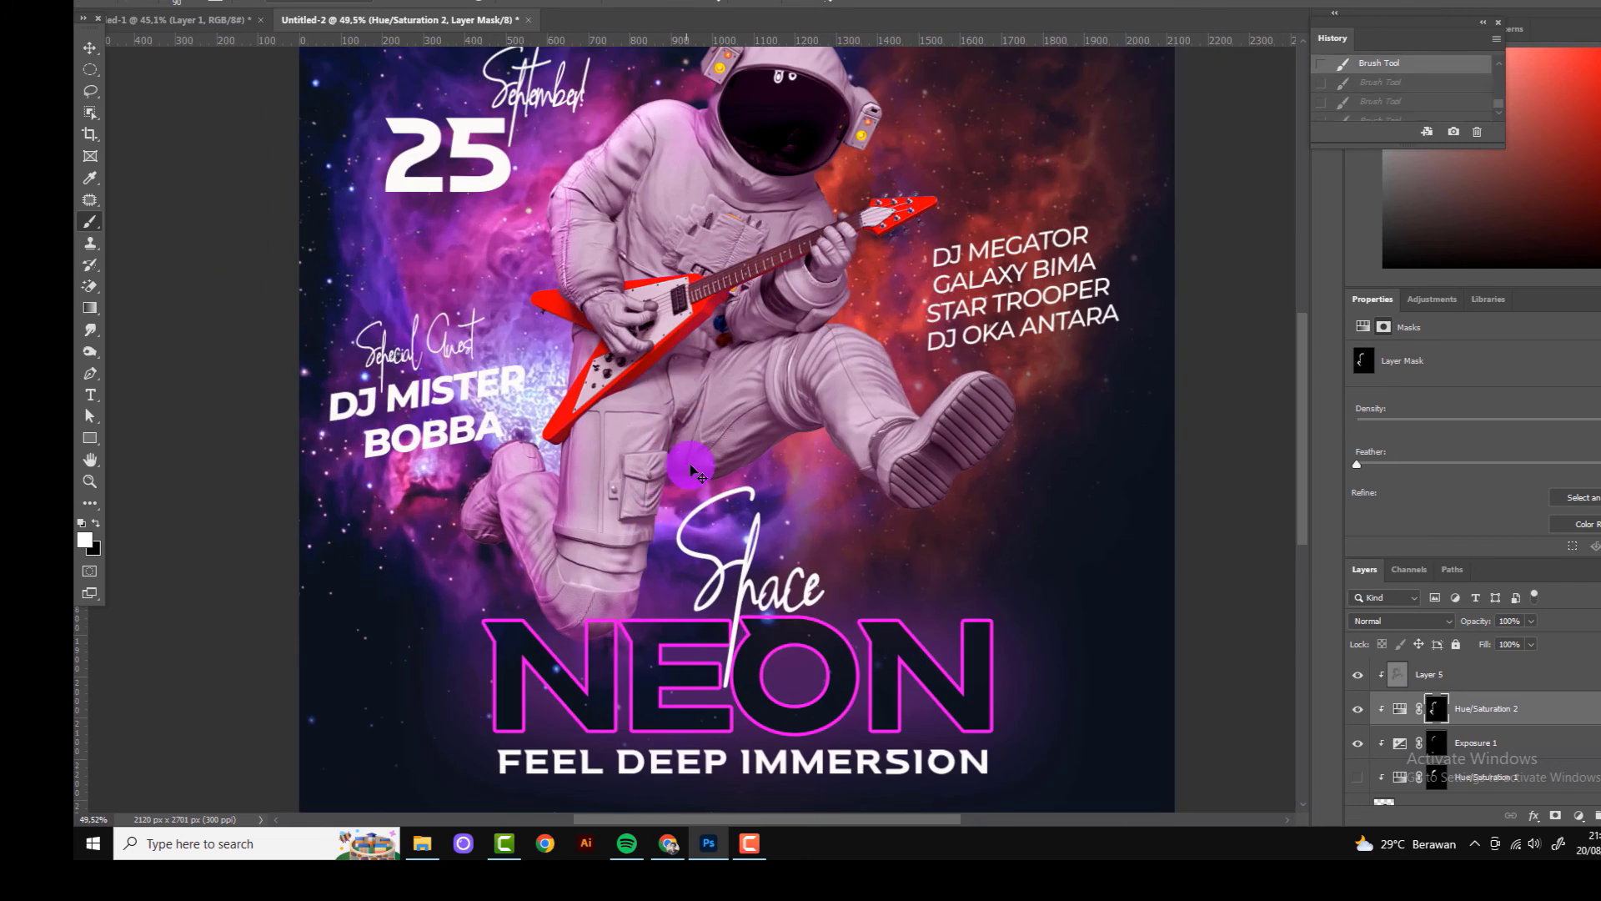
{"action": "left_click_drag", "start_coordinate": [632, 619], "coordinate": [682, 462]}
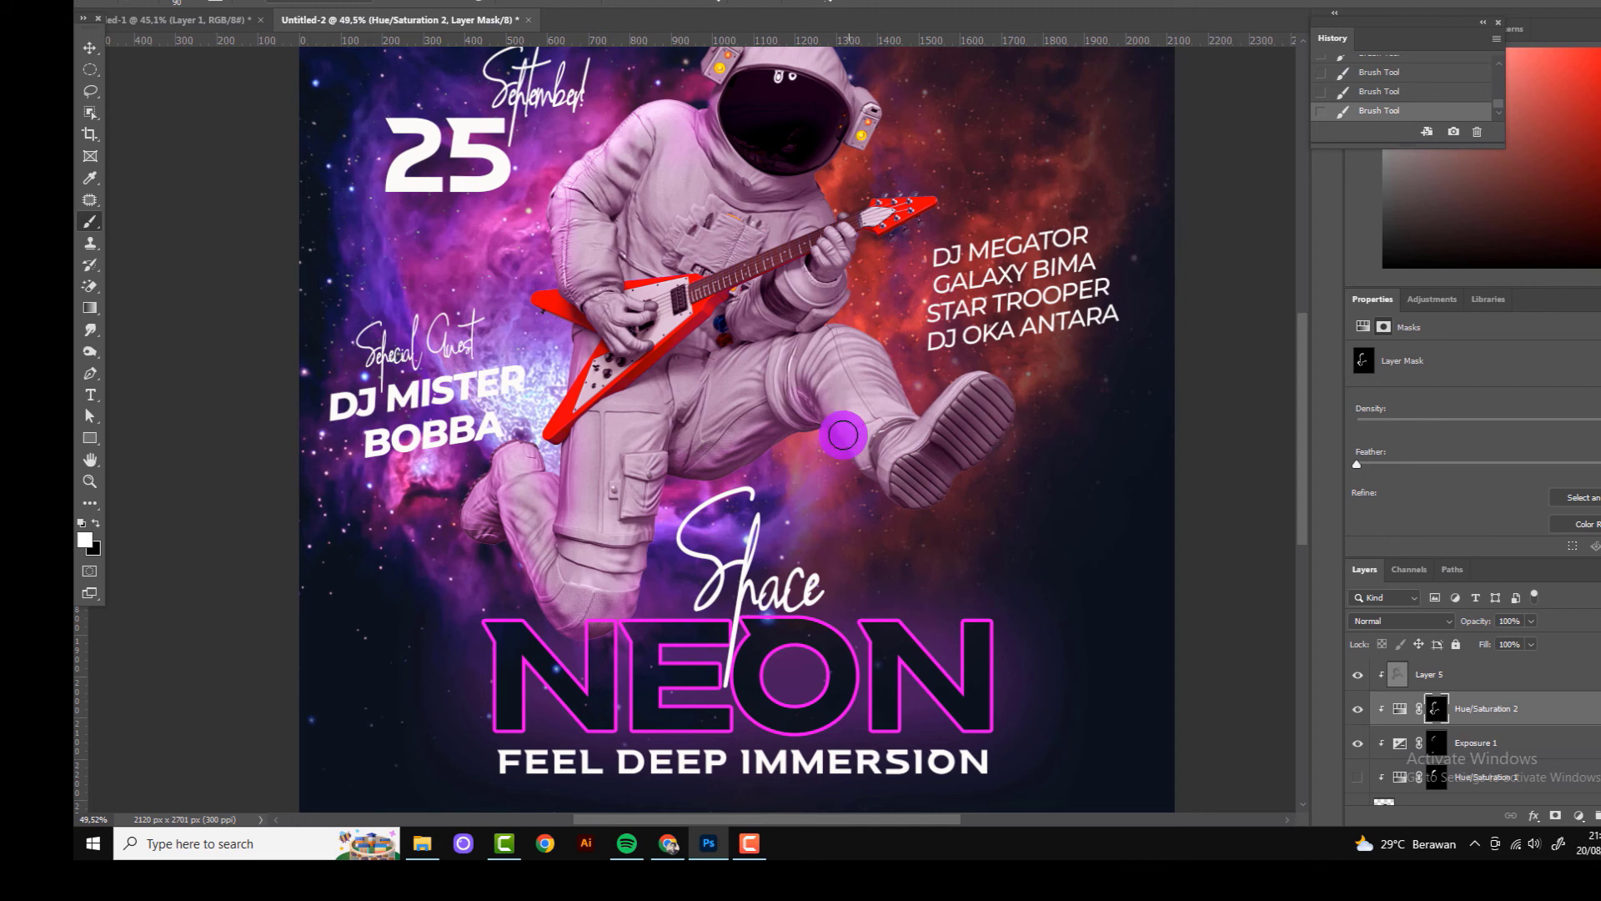
Step: Replace Exposure 1 with a new raised Exposure layer whose mask is inverted to black
{"action": "left_click", "coordinate": [1477, 751]}
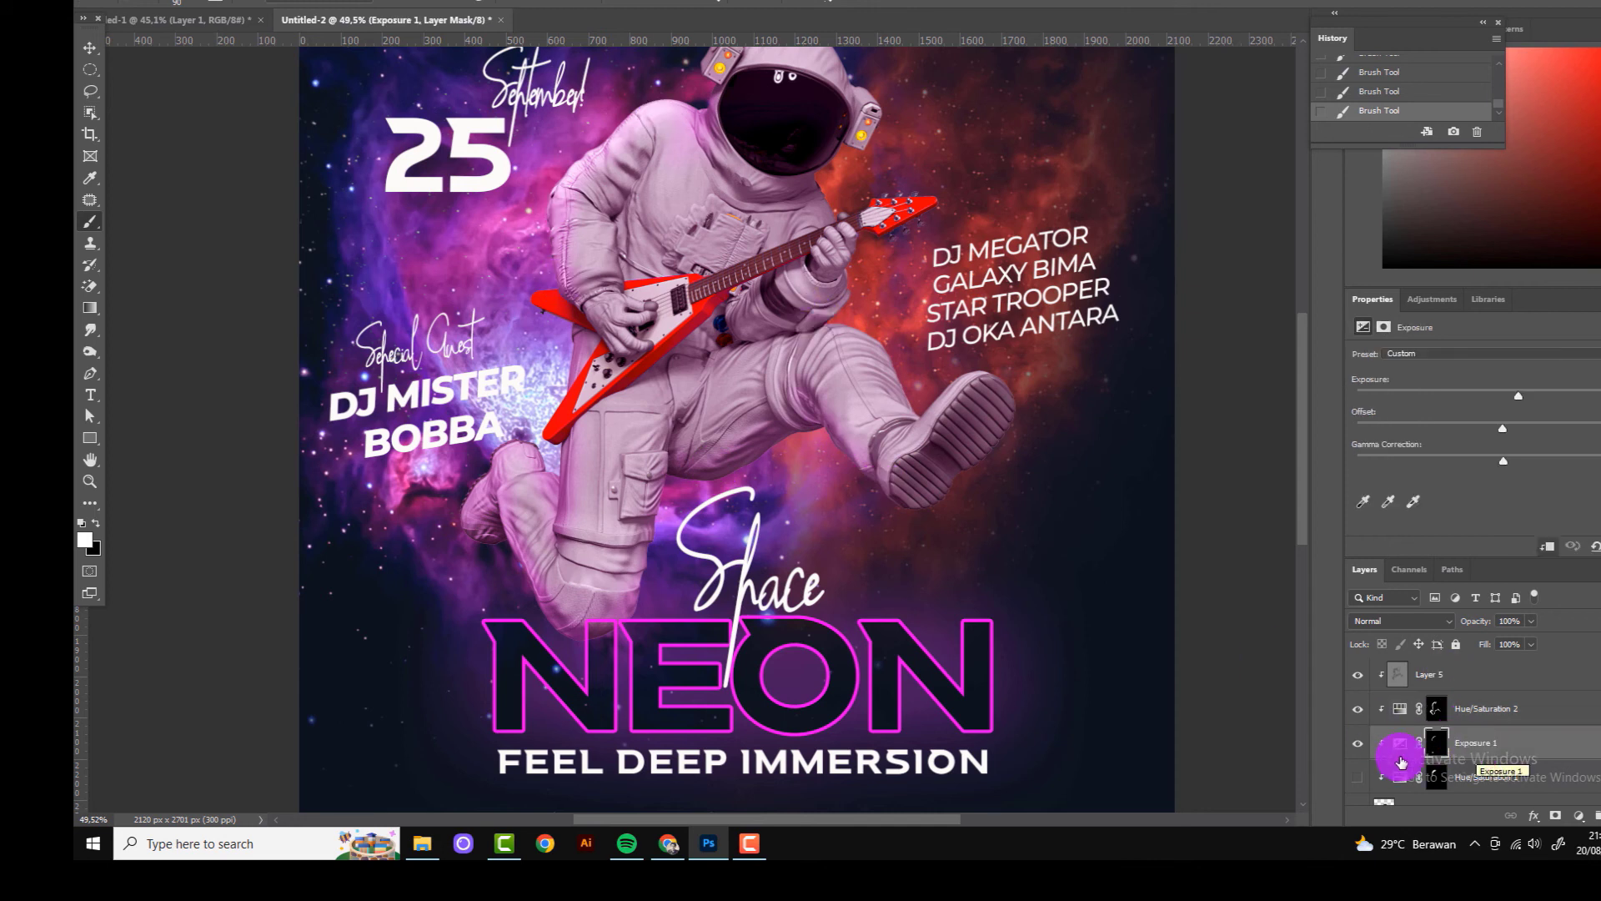
{"action": "left_click", "coordinate": [1358, 743]}
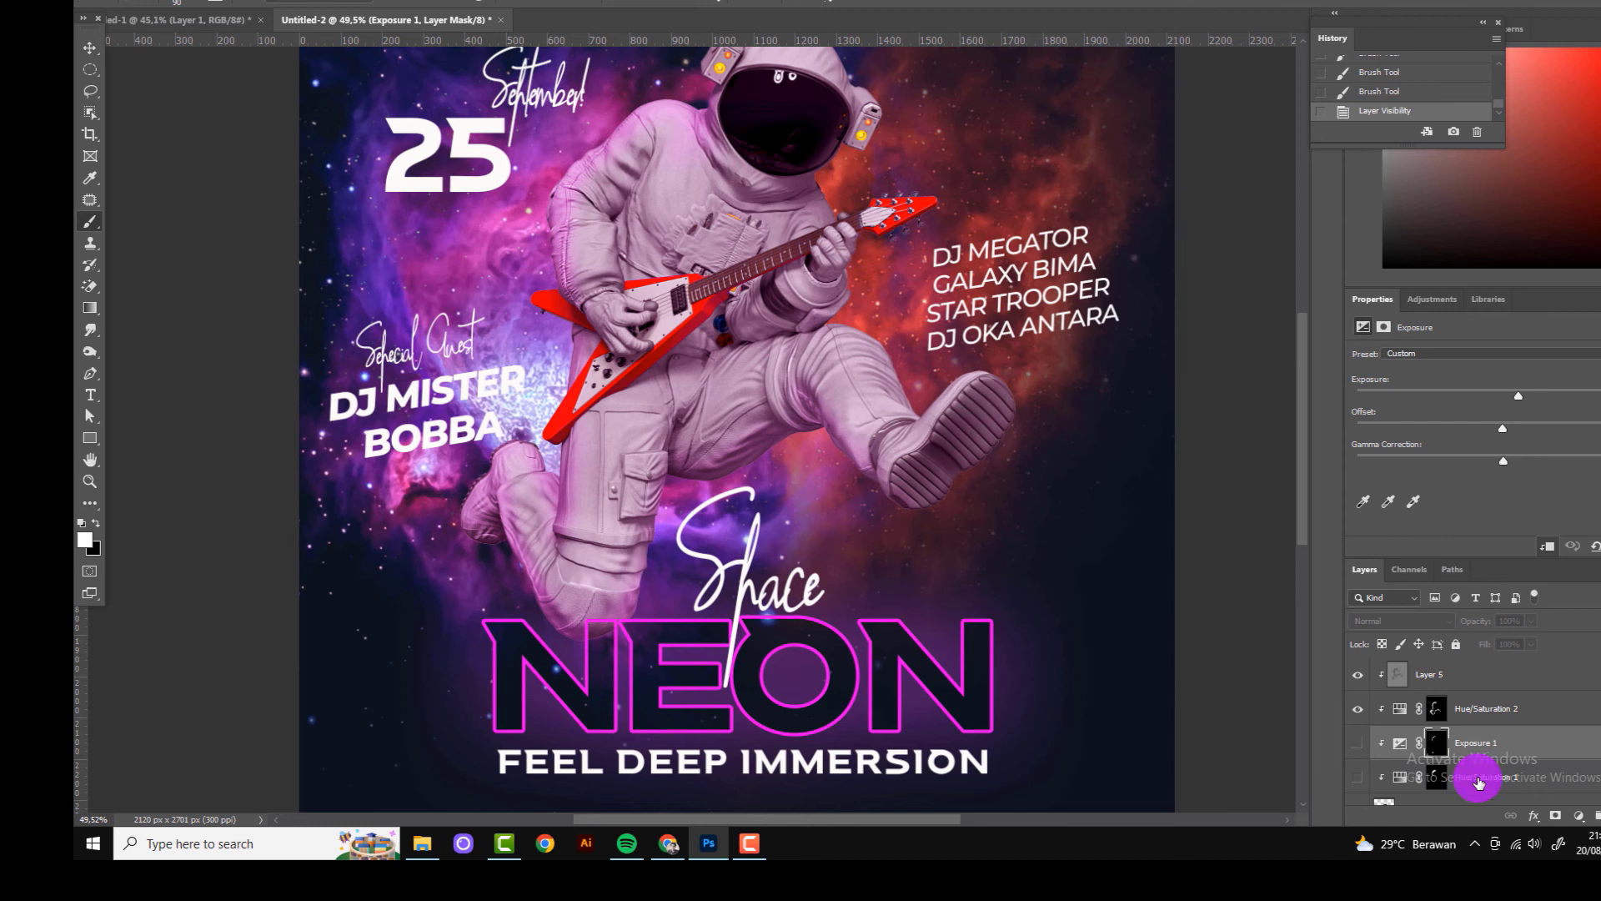
{"action": "key", "text": "Delete"}
{"action": "left_click", "coordinate": [1579, 816]}
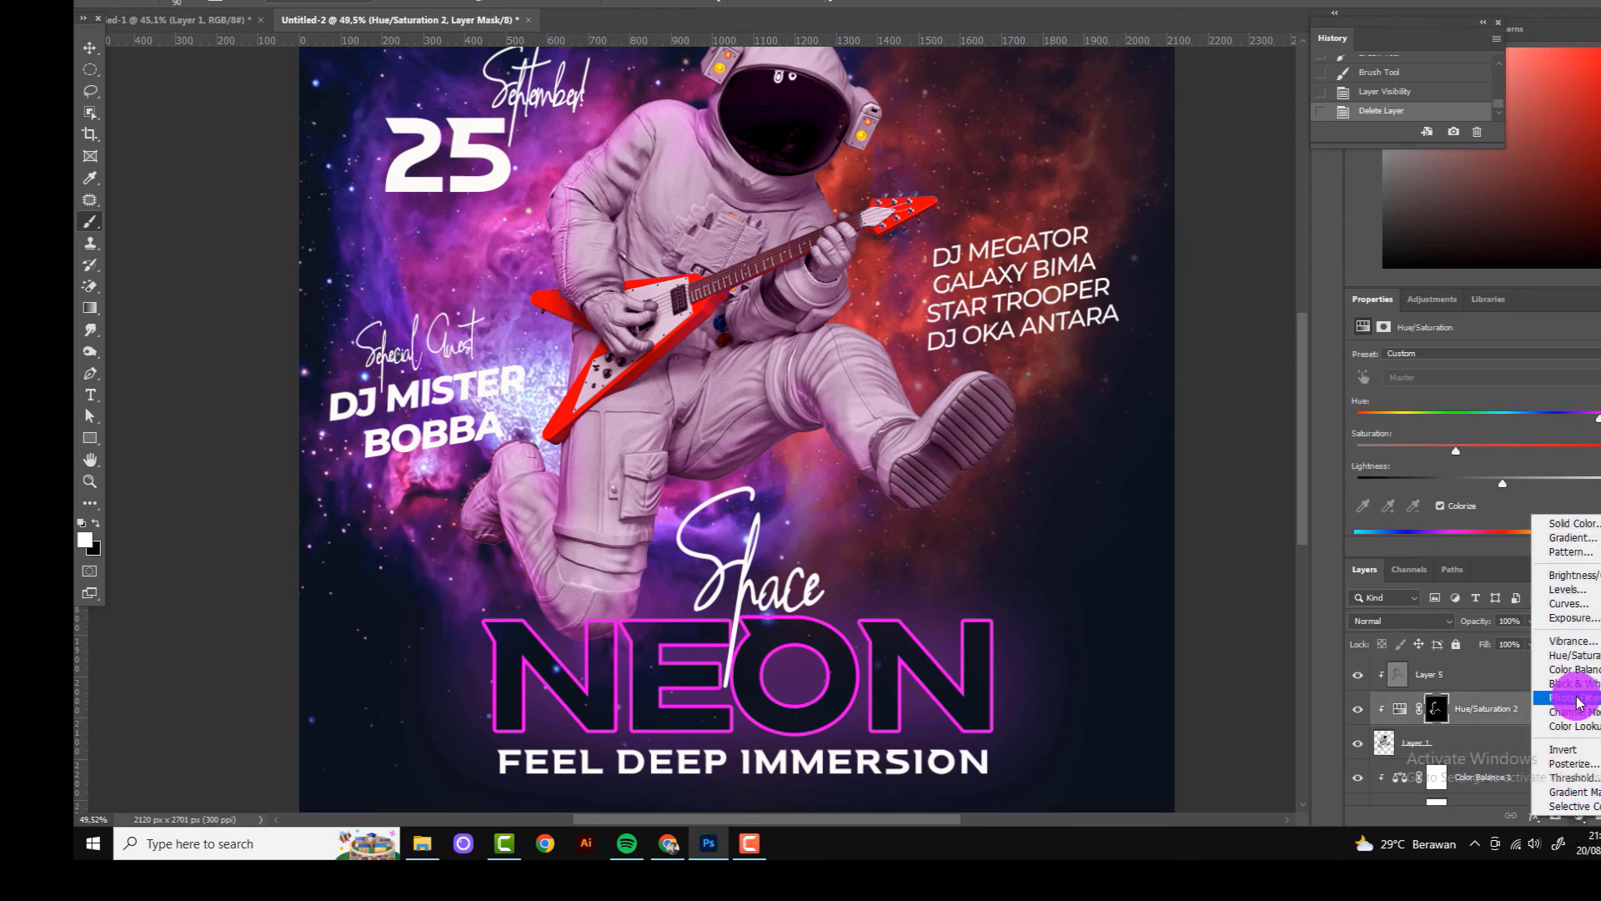
{"action": "left_click", "coordinate": [1573, 618]}
{"action": "left_click_drag", "start_coordinate": [1502, 390], "coordinate": [1511, 390]}
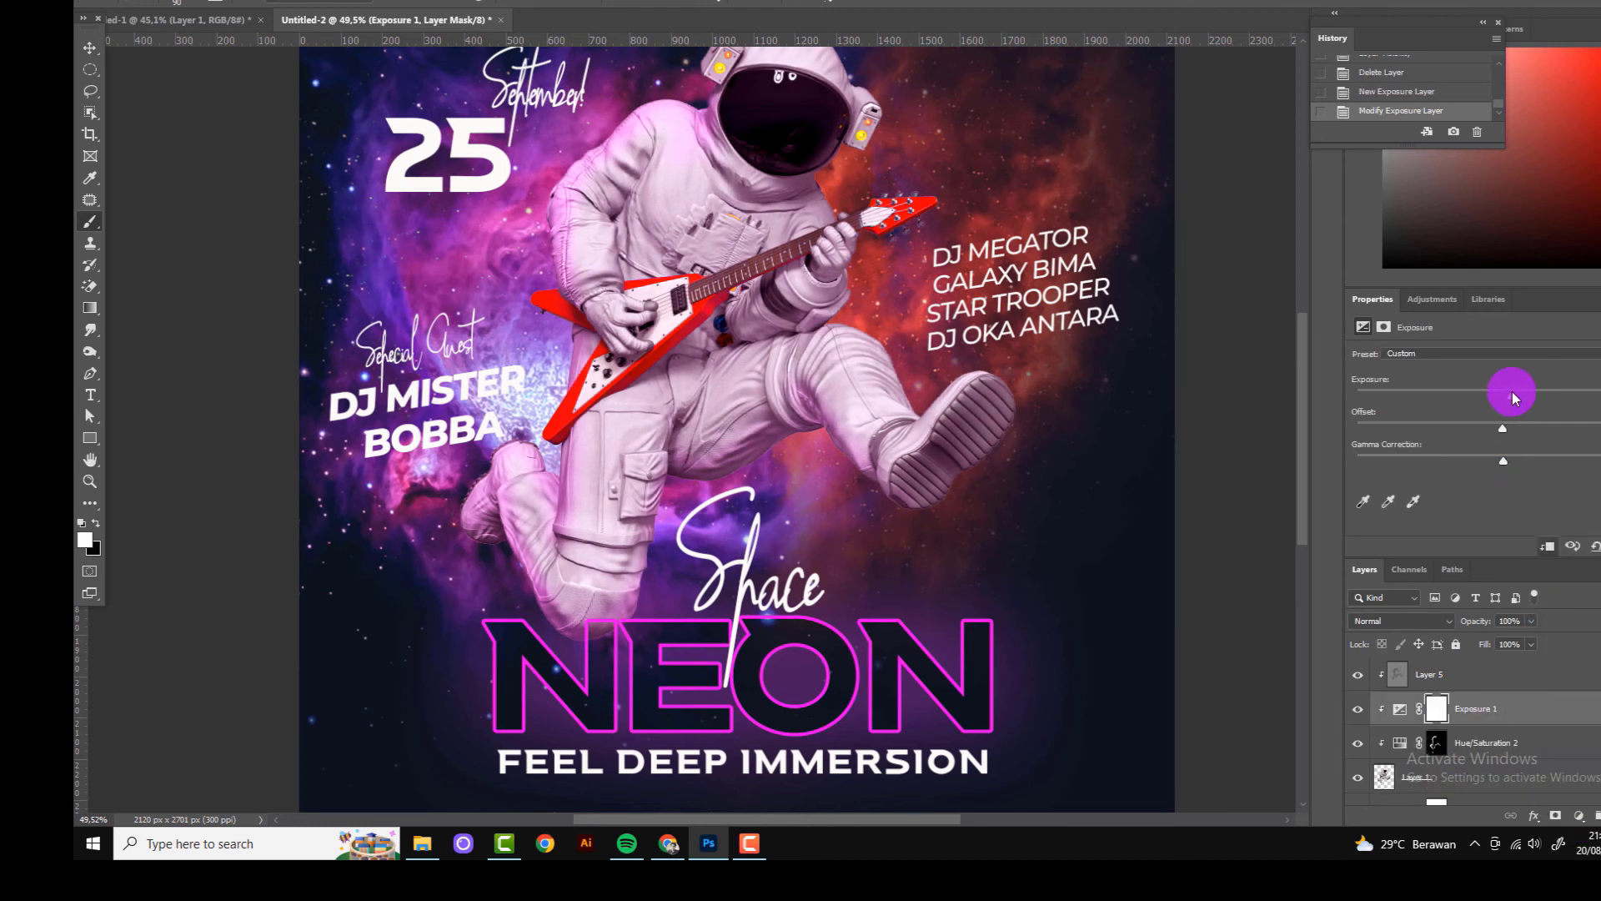
{"action": "left_click", "coordinate": [1437, 708]}
{"action": "key", "text": "ctrl+i"}
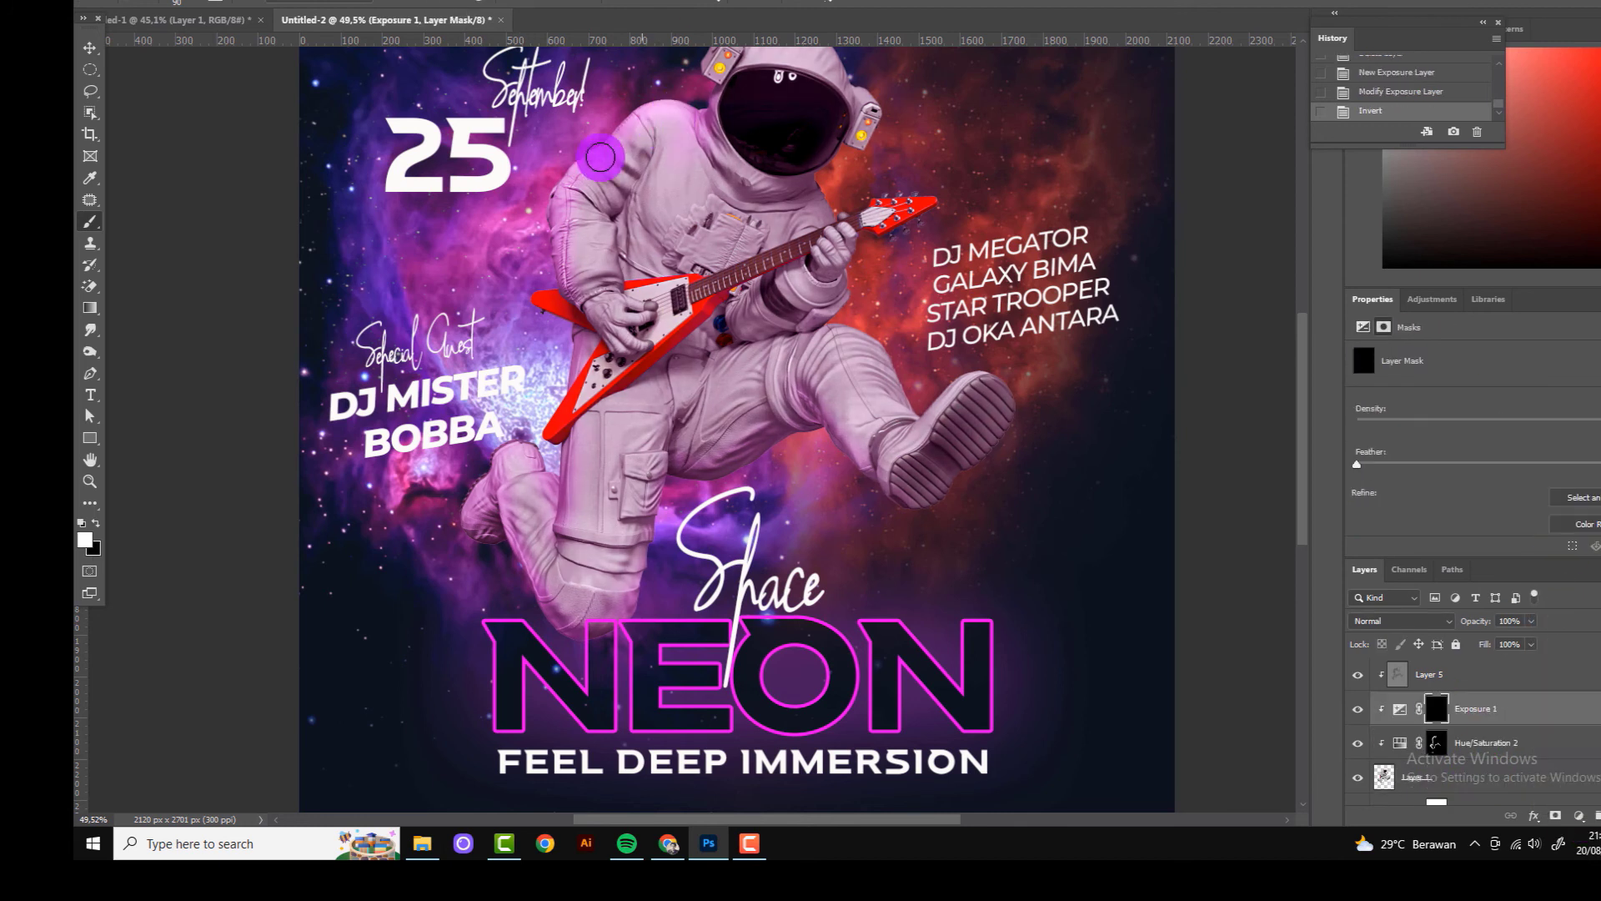
Step: Paint the new exposure brightening onto the astronaut's shoulder and arm
{"action": "left_click_drag", "start_coordinate": [601, 157], "coordinate": [634, 116]}
{"action": "left_click_drag", "start_coordinate": [634, 117], "coordinate": [662, 99]}
{"action": "left_click_drag", "start_coordinate": [577, 157], "coordinate": [562, 309]}
{"action": "scroll", "coordinate": [562, 308], "scroll_direction": "down", "scroll_amount": 3}
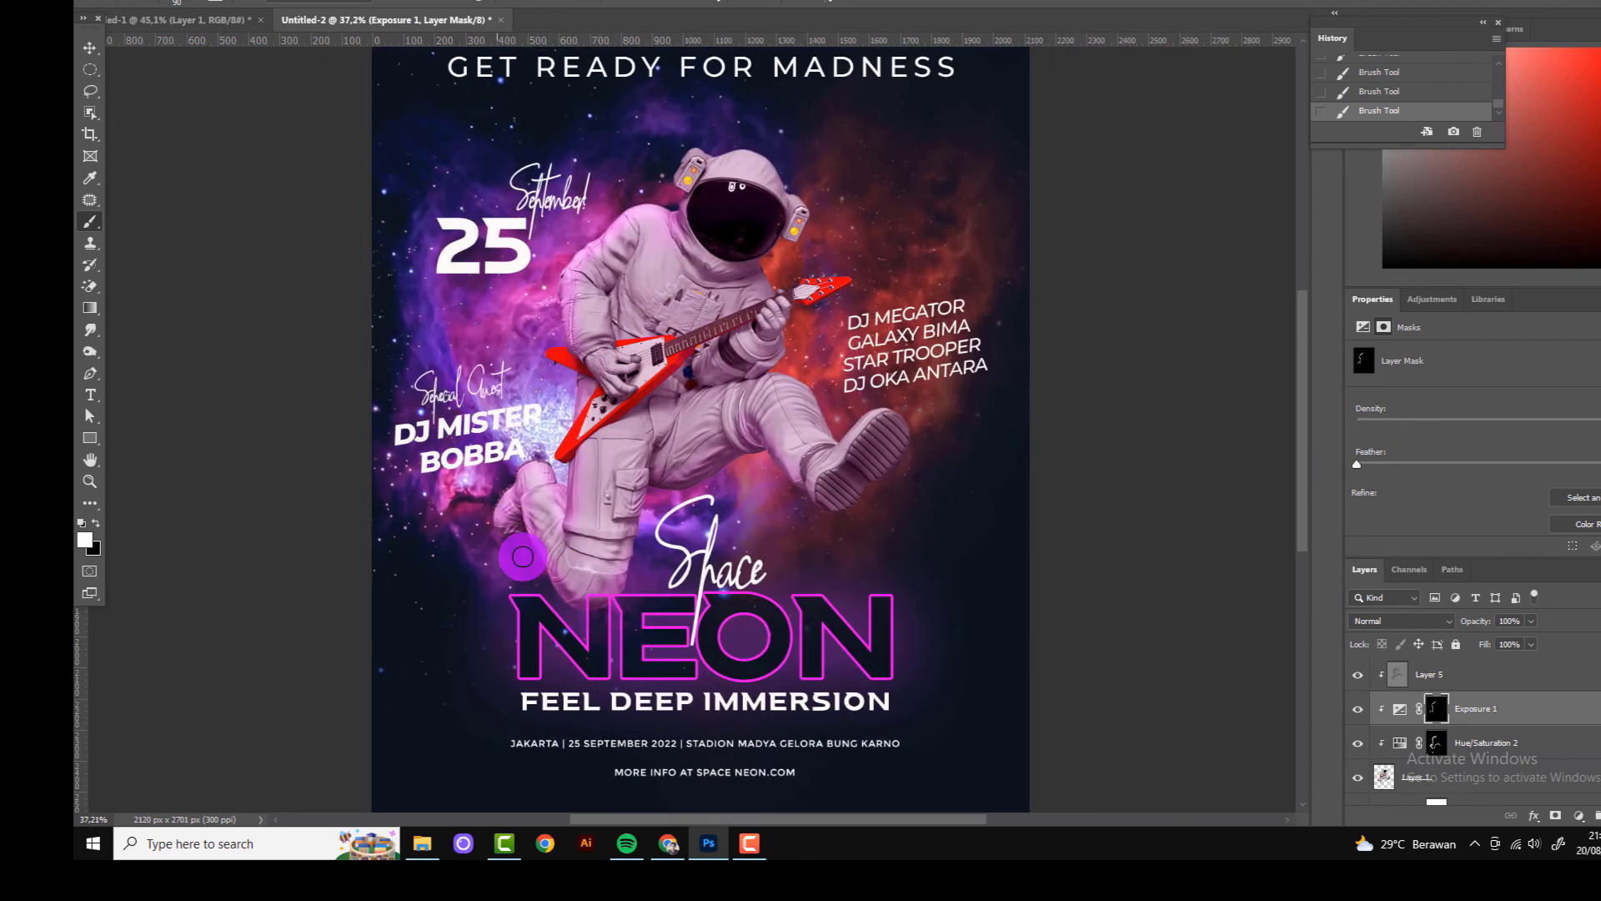
{"action": "scroll", "coordinate": [774, 430], "scroll_direction": "down", "scroll_amount": 4}
{"action": "scroll", "coordinate": [774, 430], "scroll_direction": "up", "scroll_amount": 3}
Step: Add a colorized Hue/Saturation 3 layer with raised saturation and lightness for a pink-red tint
{"action": "left_click", "coordinate": [1481, 742]}
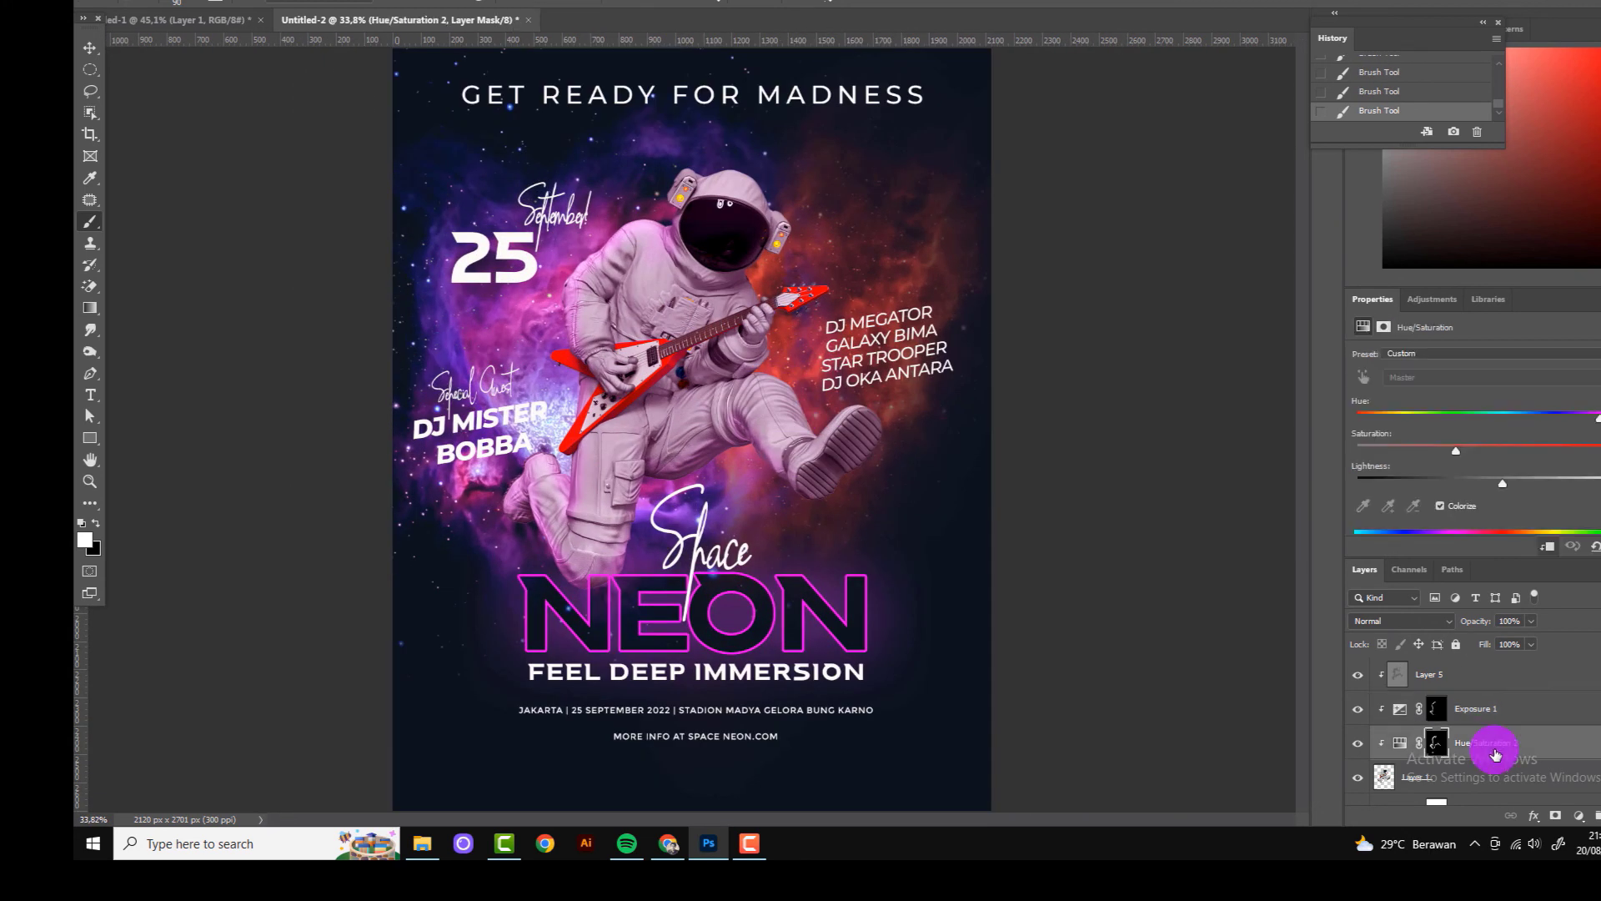
{"action": "left_click", "coordinate": [1579, 815]}
{"action": "left_click", "coordinate": [1542, 599]}
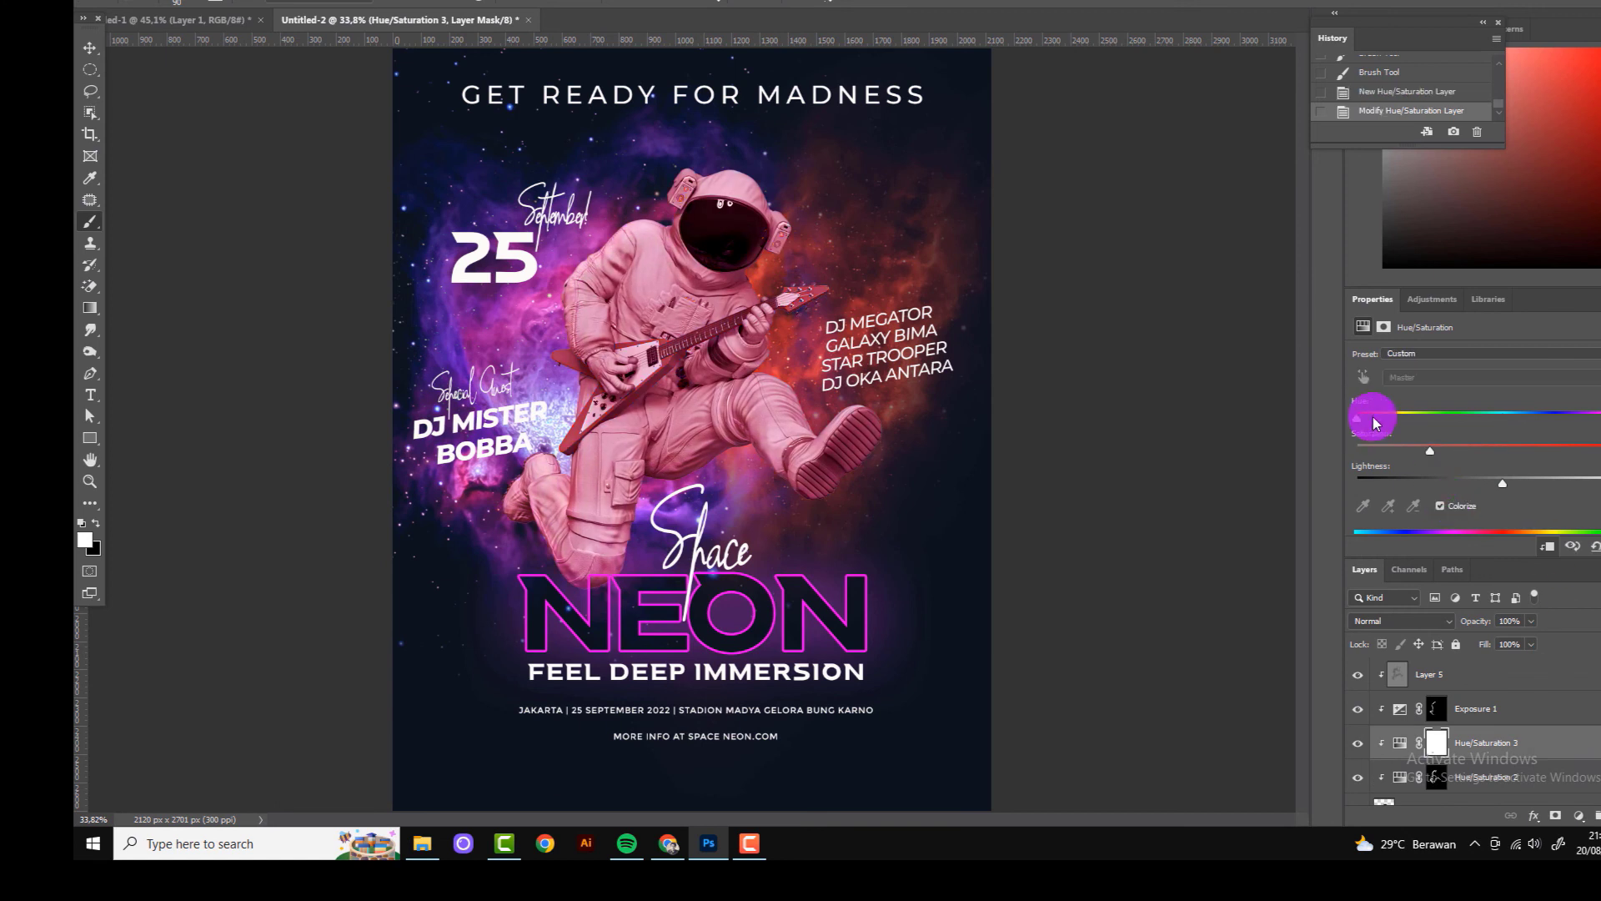
{"action": "left_click", "coordinate": [1493, 450]}
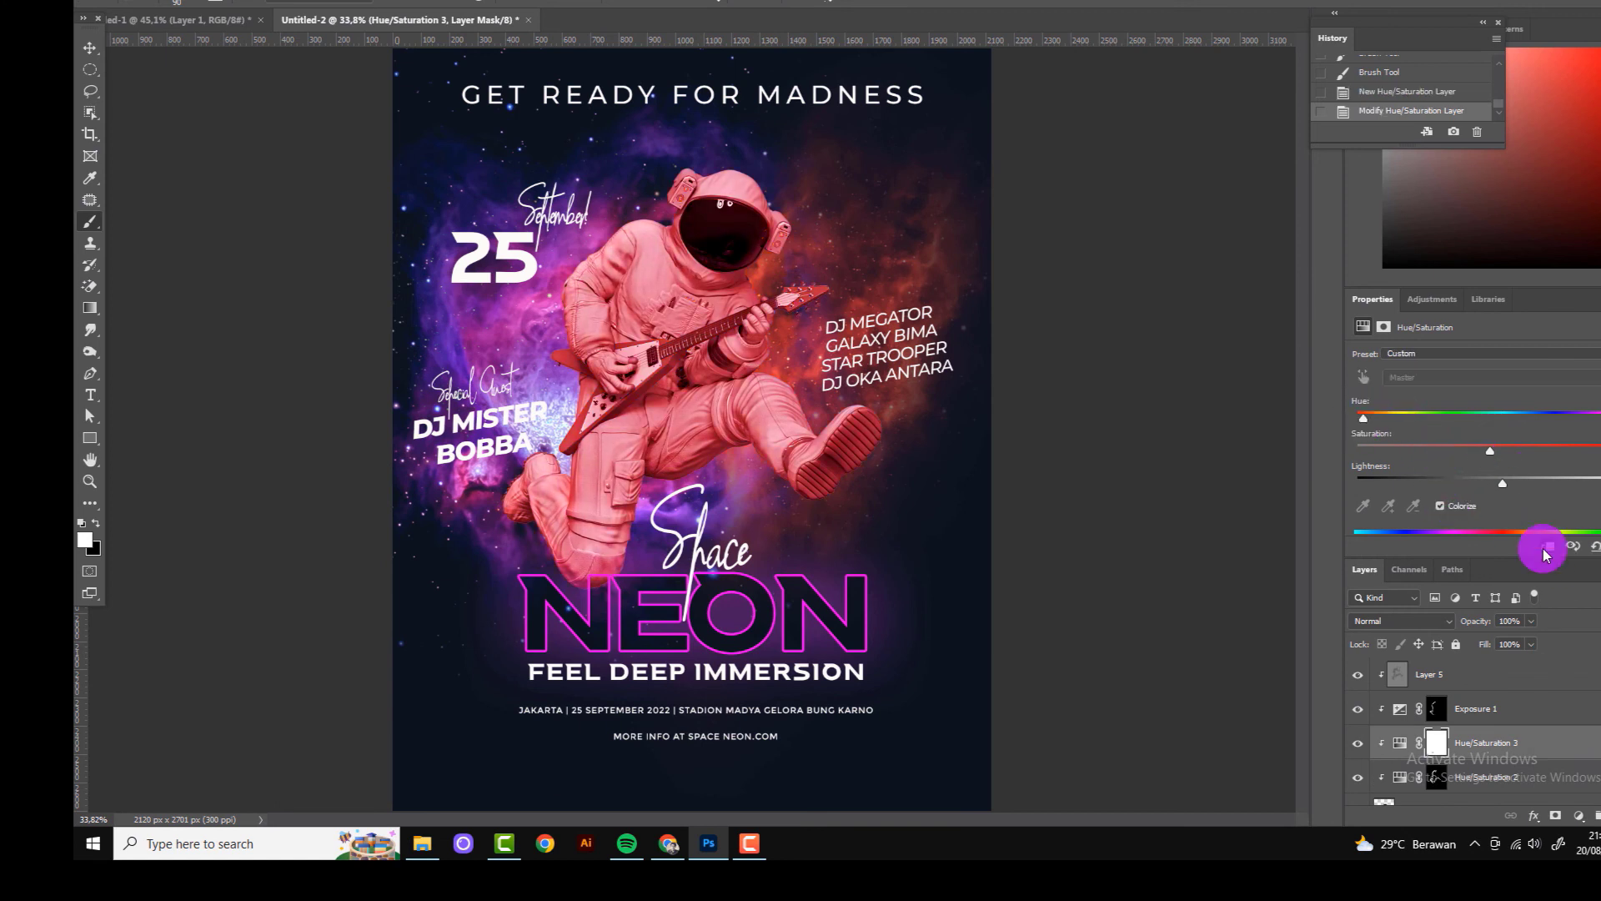
{"action": "left_click", "coordinate": [1531, 479]}
Step: Drag the Blend If underlying black slider so the tint spares the dark visor
{"action": "double_click", "coordinate": [1594, 743]}
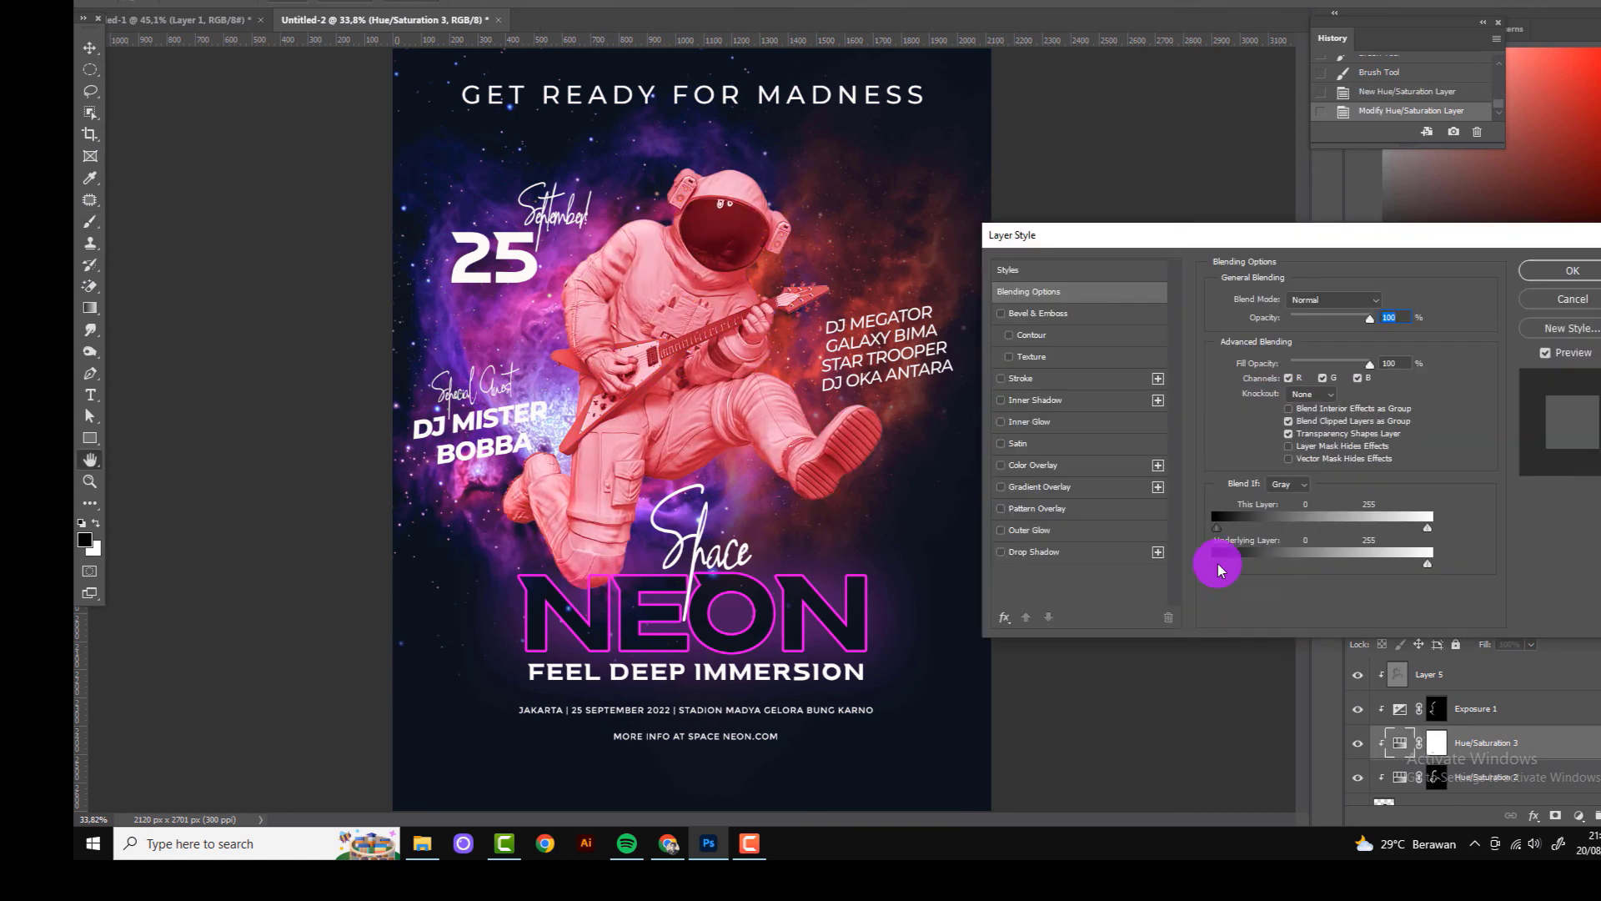
{"action": "left_click_drag", "start_coordinate": [1236, 570], "coordinate": [1295, 563]}
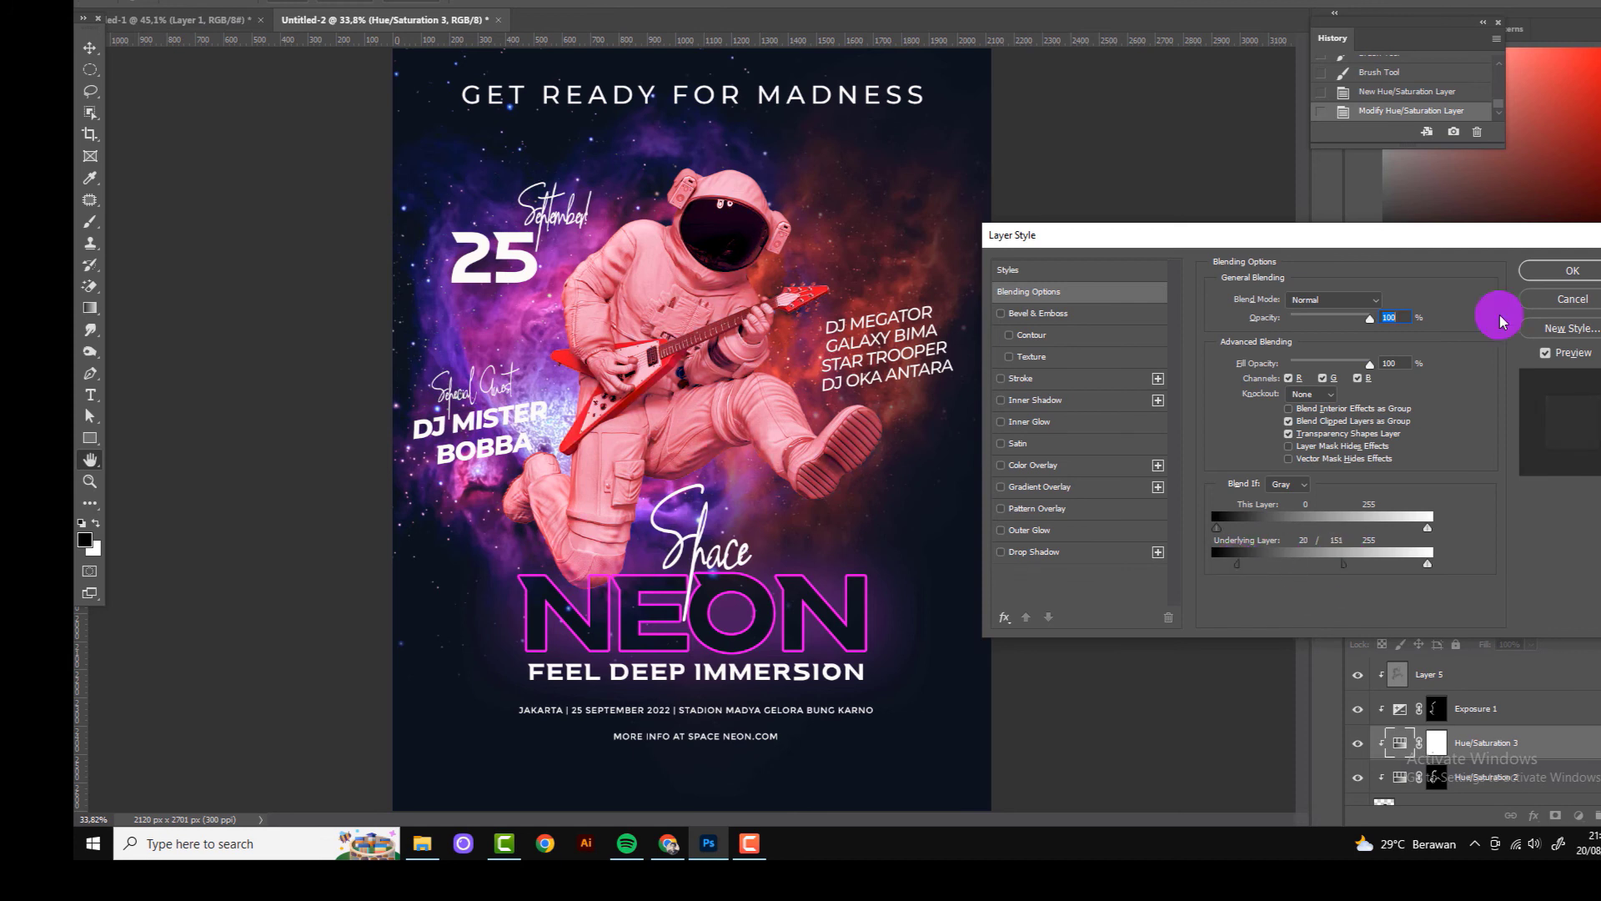
{"action": "left_click", "coordinate": [1572, 271]}
{"action": "left_click", "coordinate": [1436, 741]}
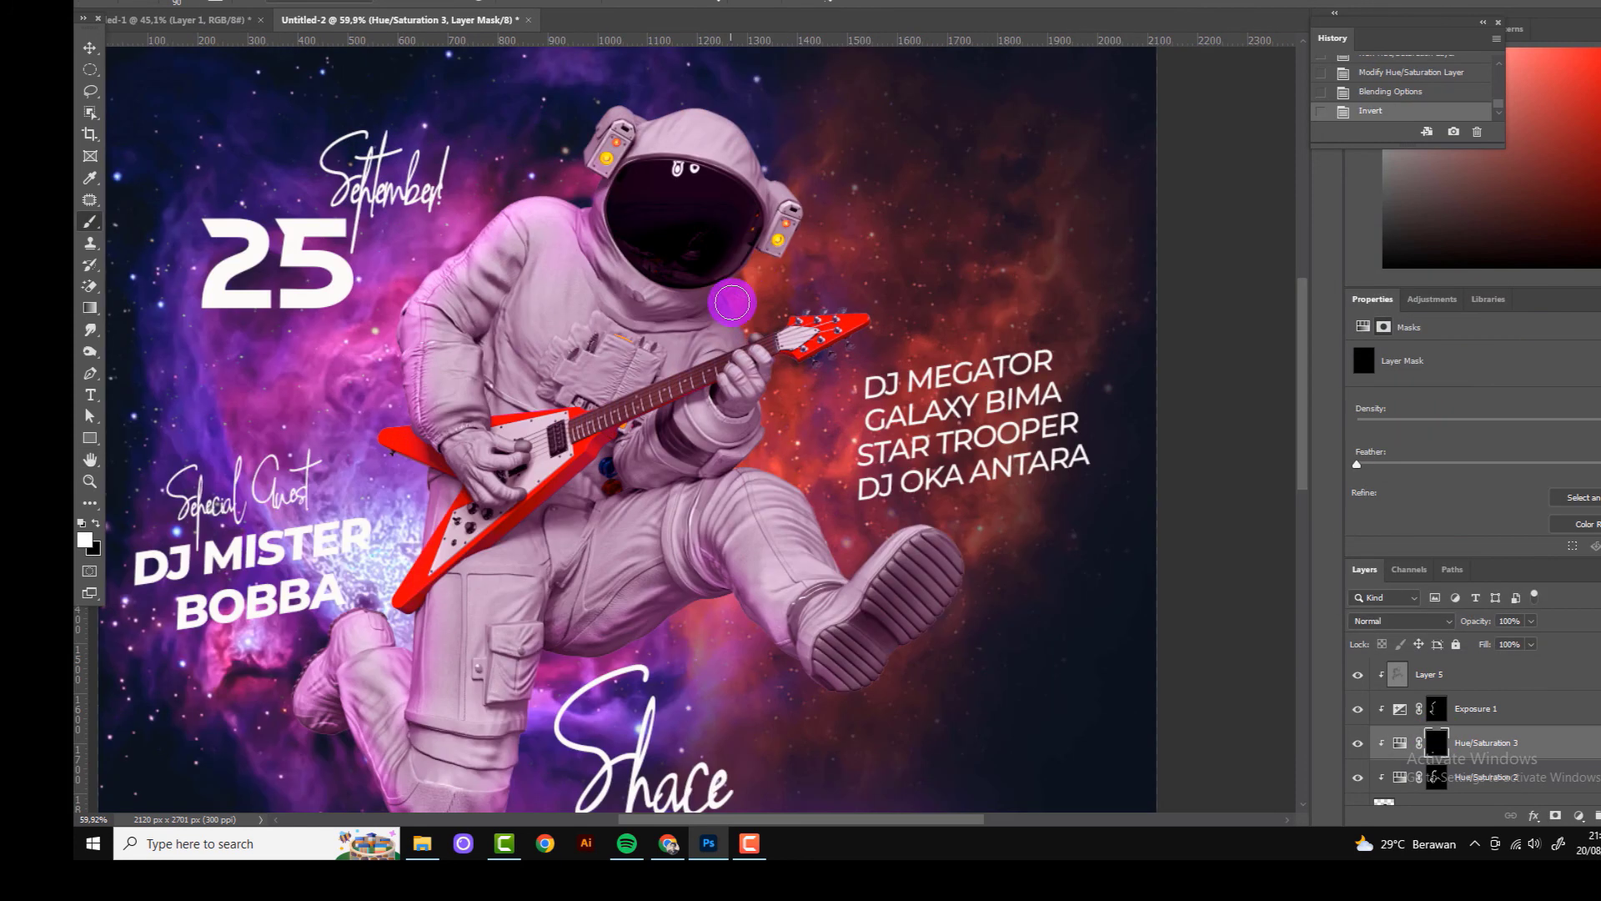
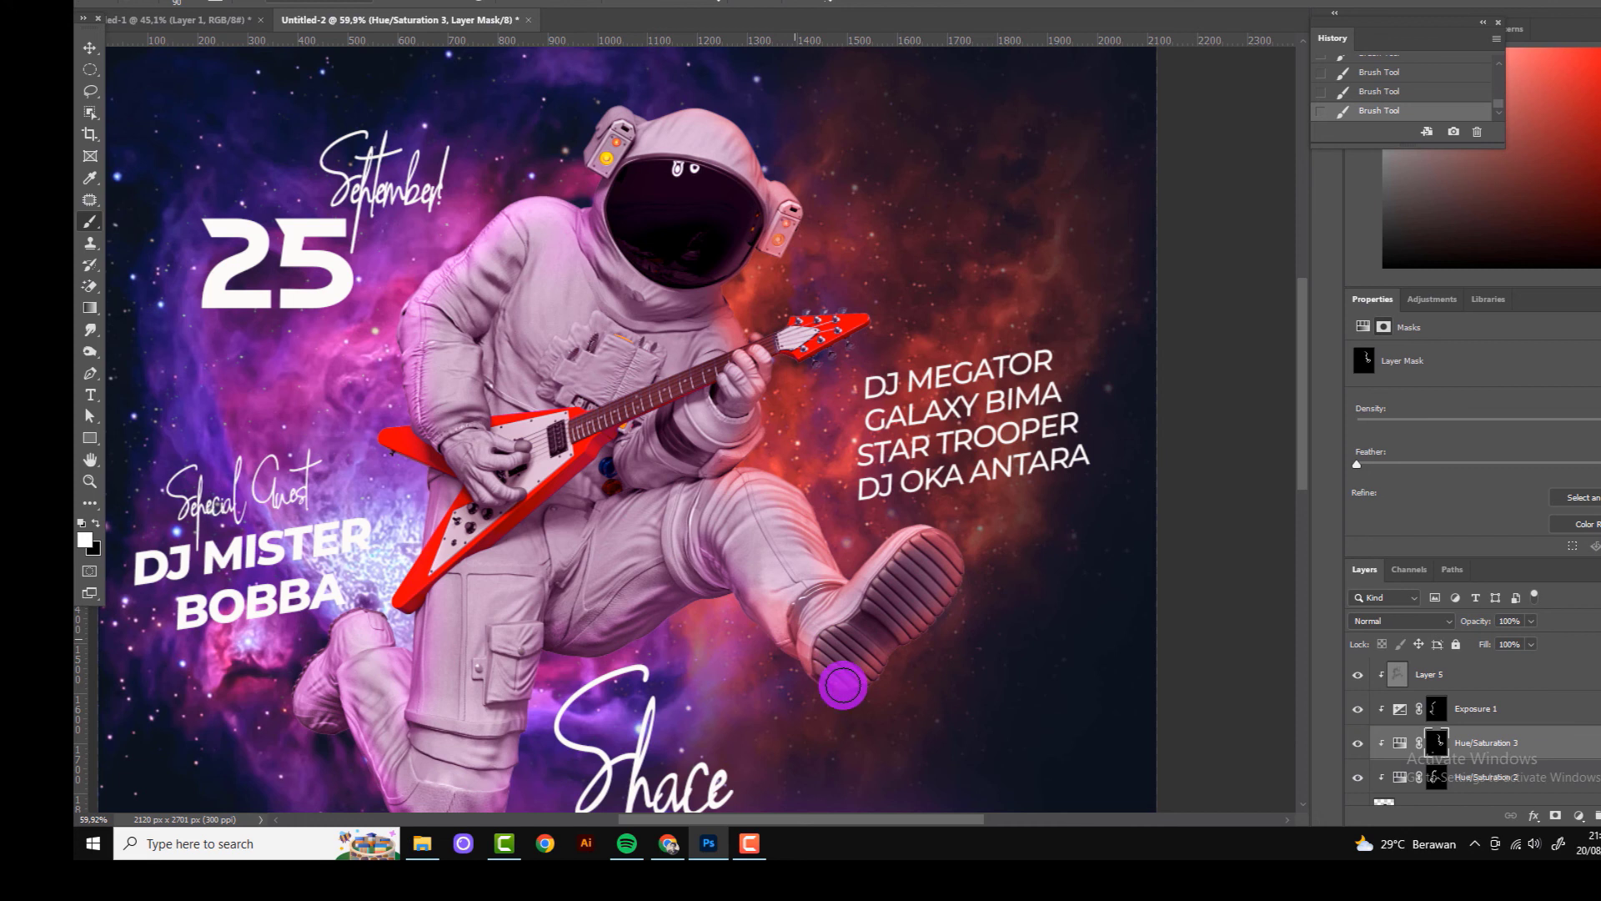
Step: Show the moon layer (Layer 4), move it down onto the poster, and set it to Screen blend mode
{"action": "scroll", "coordinate": [905, 644], "scroll_direction": "down", "scroll_amount": 2}
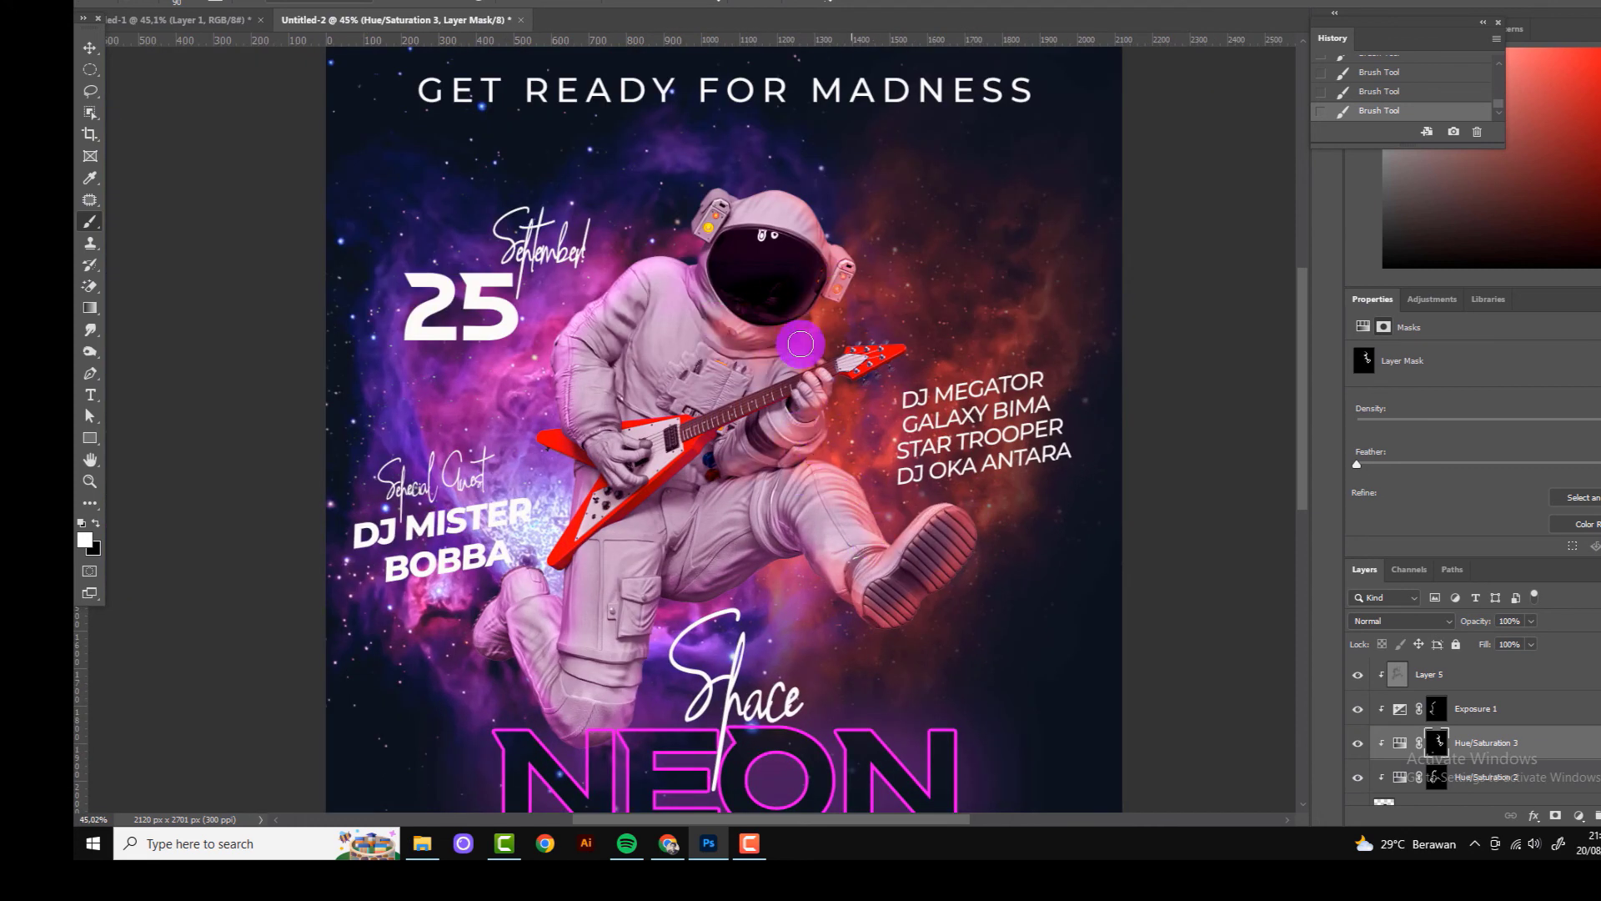
{"action": "scroll", "coordinate": [804, 376], "scroll_direction": "down", "scroll_amount": 2}
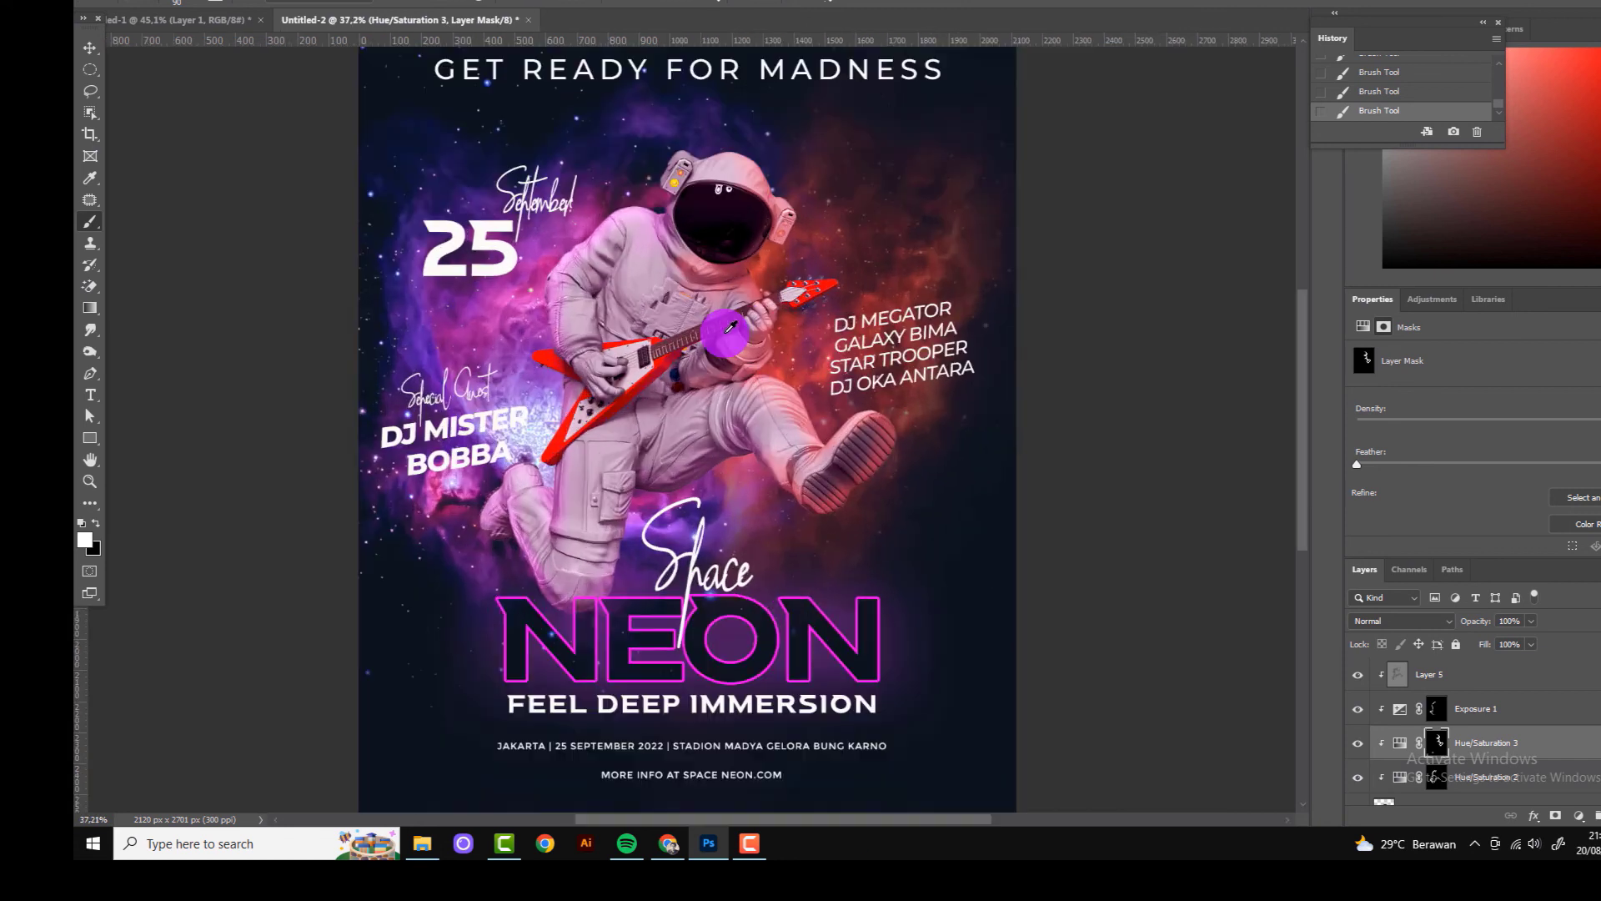
{"action": "scroll", "coordinate": [724, 330], "scroll_direction": "up", "scroll_amount": 1}
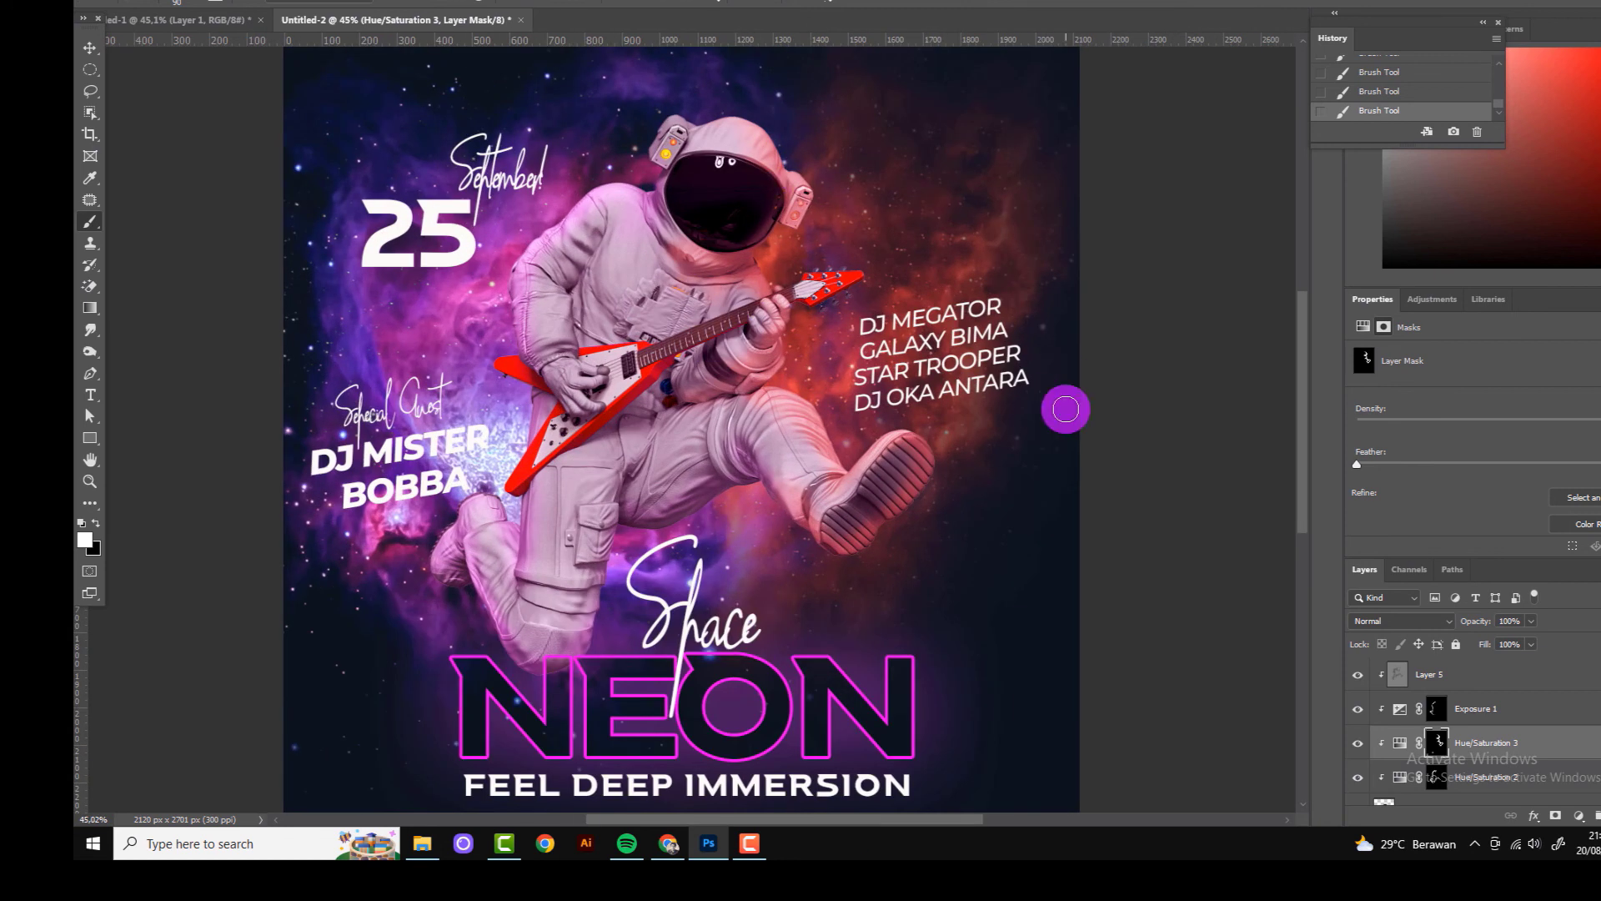
{"action": "scroll", "coordinate": [1066, 409], "scroll_direction": "down", "scroll_amount": 2}
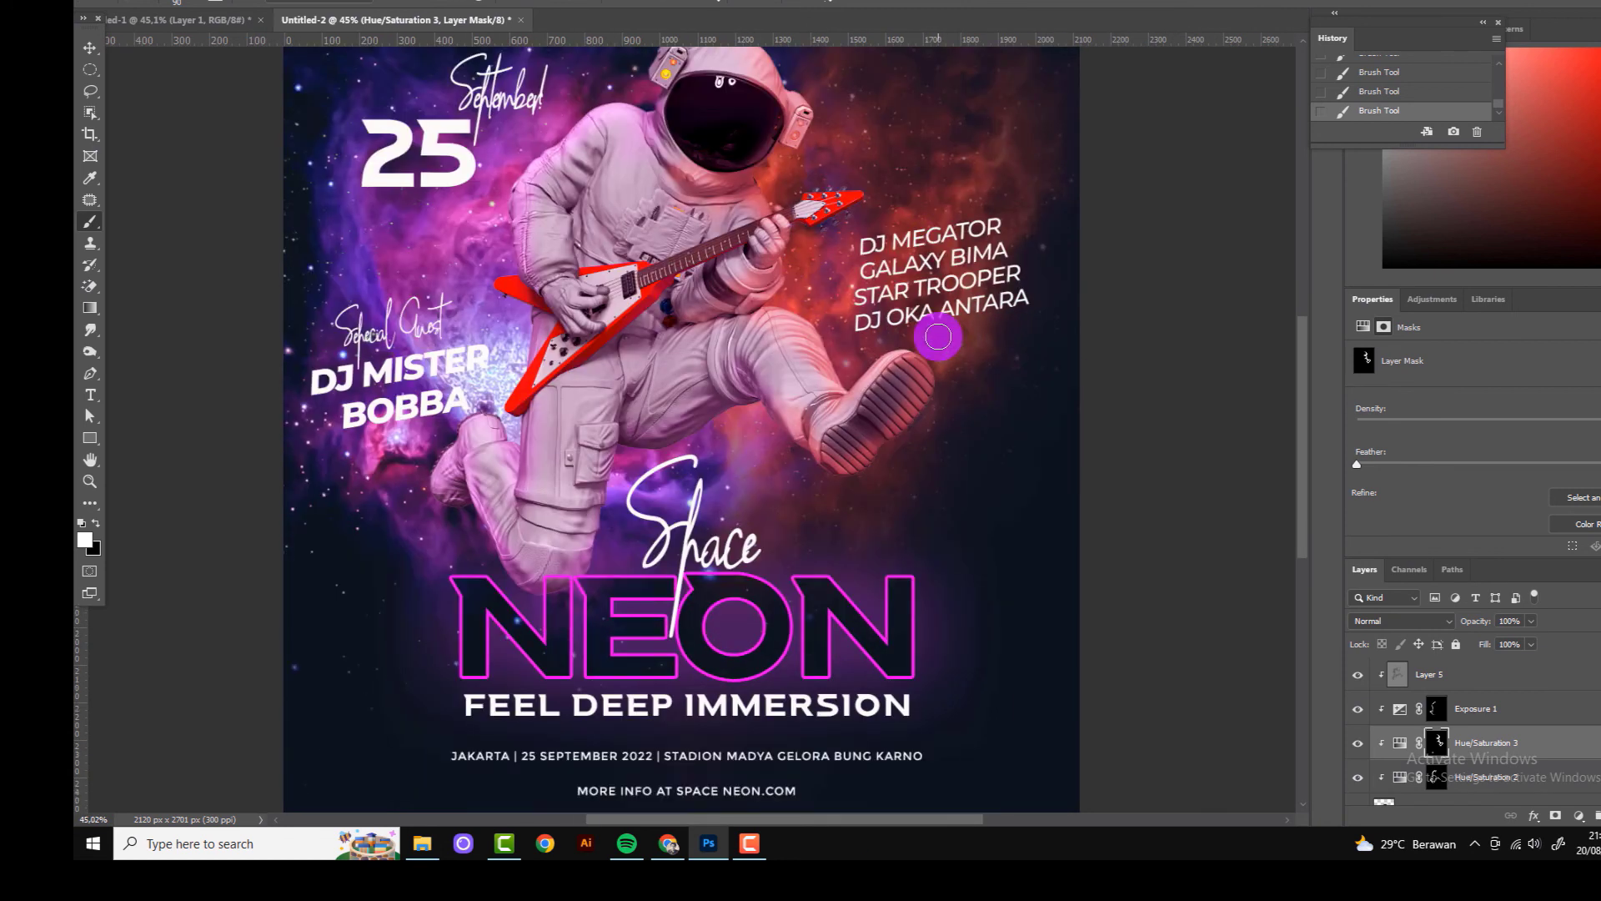
{"action": "key", "text": "ctrl+0"}
{"action": "left_click", "coordinate": [90, 48]}
{"action": "scroll", "coordinate": [1453, 689], "scroll_direction": "up", "scroll_amount": 3}
{"action": "scroll", "coordinate": [1453, 689], "scroll_direction": "up", "scroll_amount": 3}
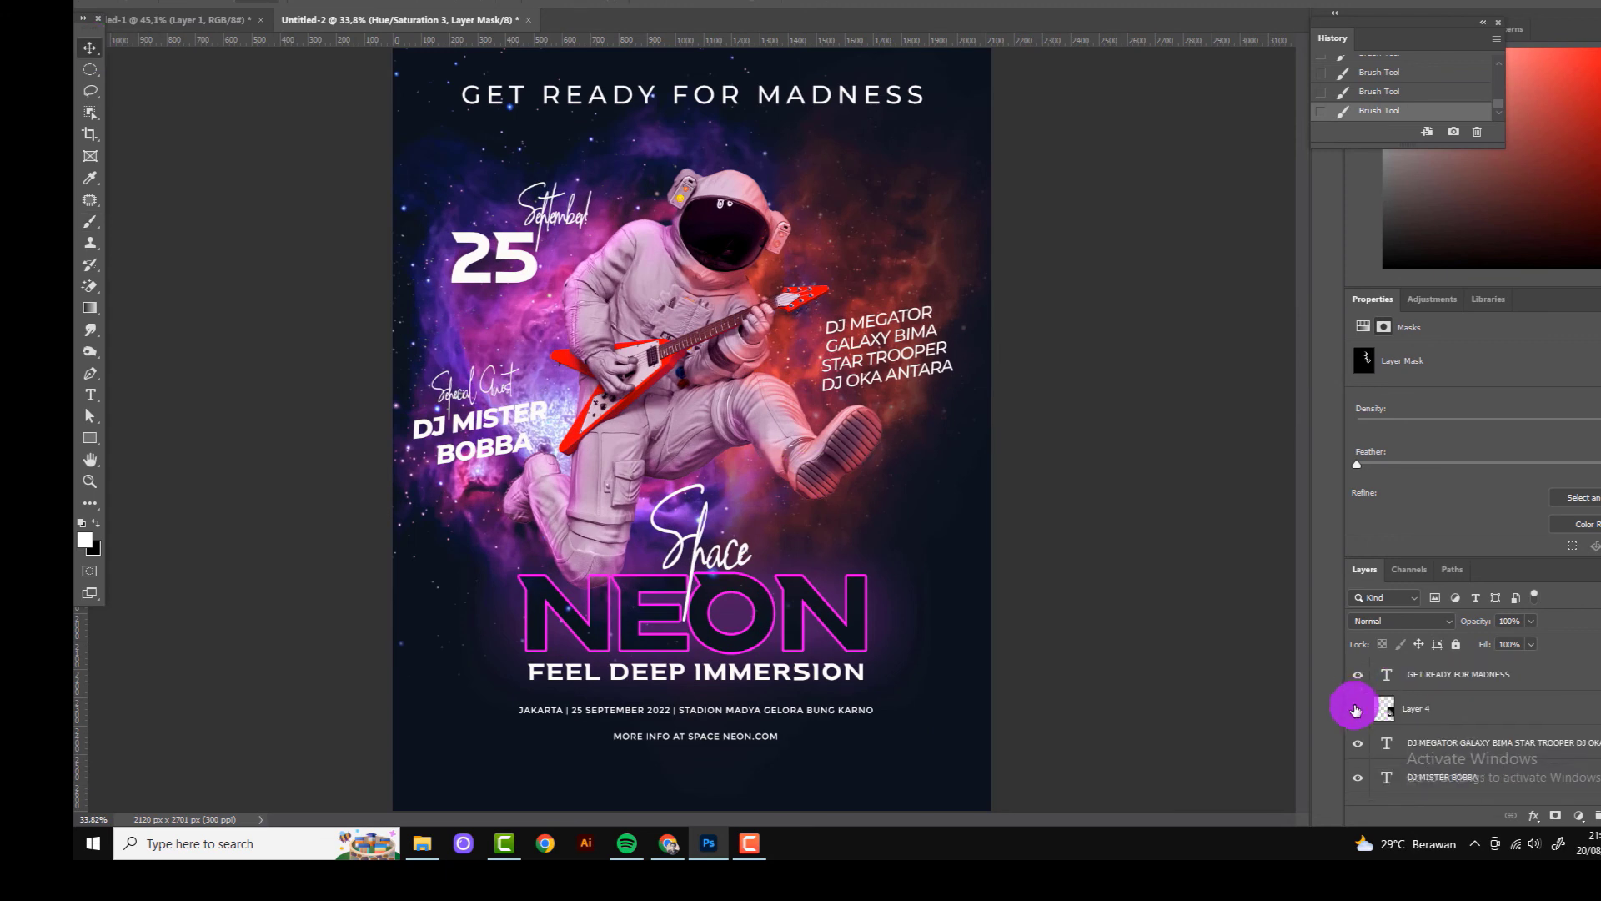
{"action": "left_click", "coordinate": [1356, 699]}
{"action": "mouse_move", "coordinate": [919, 501]}
{"action": "left_mouse_down"}
{"action": "mouse_move", "coordinate": [919, 561]}
{"action": "mouse_move", "coordinate": [934, 561]}
{"action": "left_mouse_up"}
{"action": "left_click", "coordinate": [1401, 621]}
{"action": "left_click", "coordinate": [1362, 549]}
Step: Shrink, tilt and position the moon at the lower right using Free Transform
{"action": "key", "text": "ctrl+t"}
{"action": "left_click_drag", "start_coordinate": [1043, 697], "coordinate": [959, 611]}
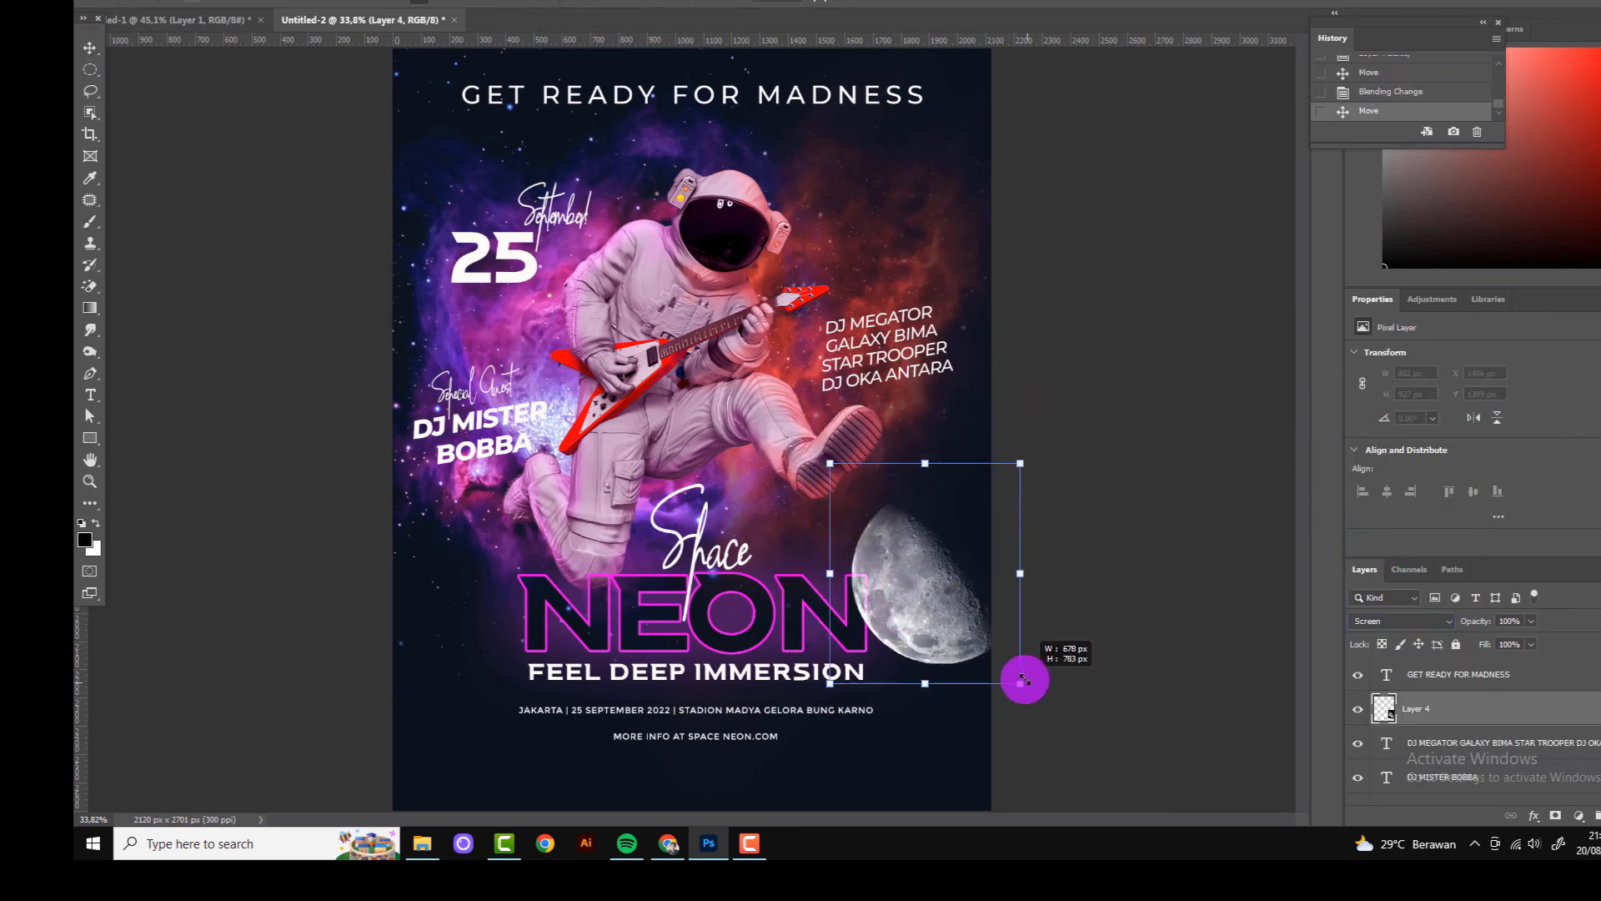
{"action": "left_click", "coordinate": [893, 6]}
{"action": "key", "text": "ctrl+minus"}
{"action": "key", "text": "ctrl+plus"}
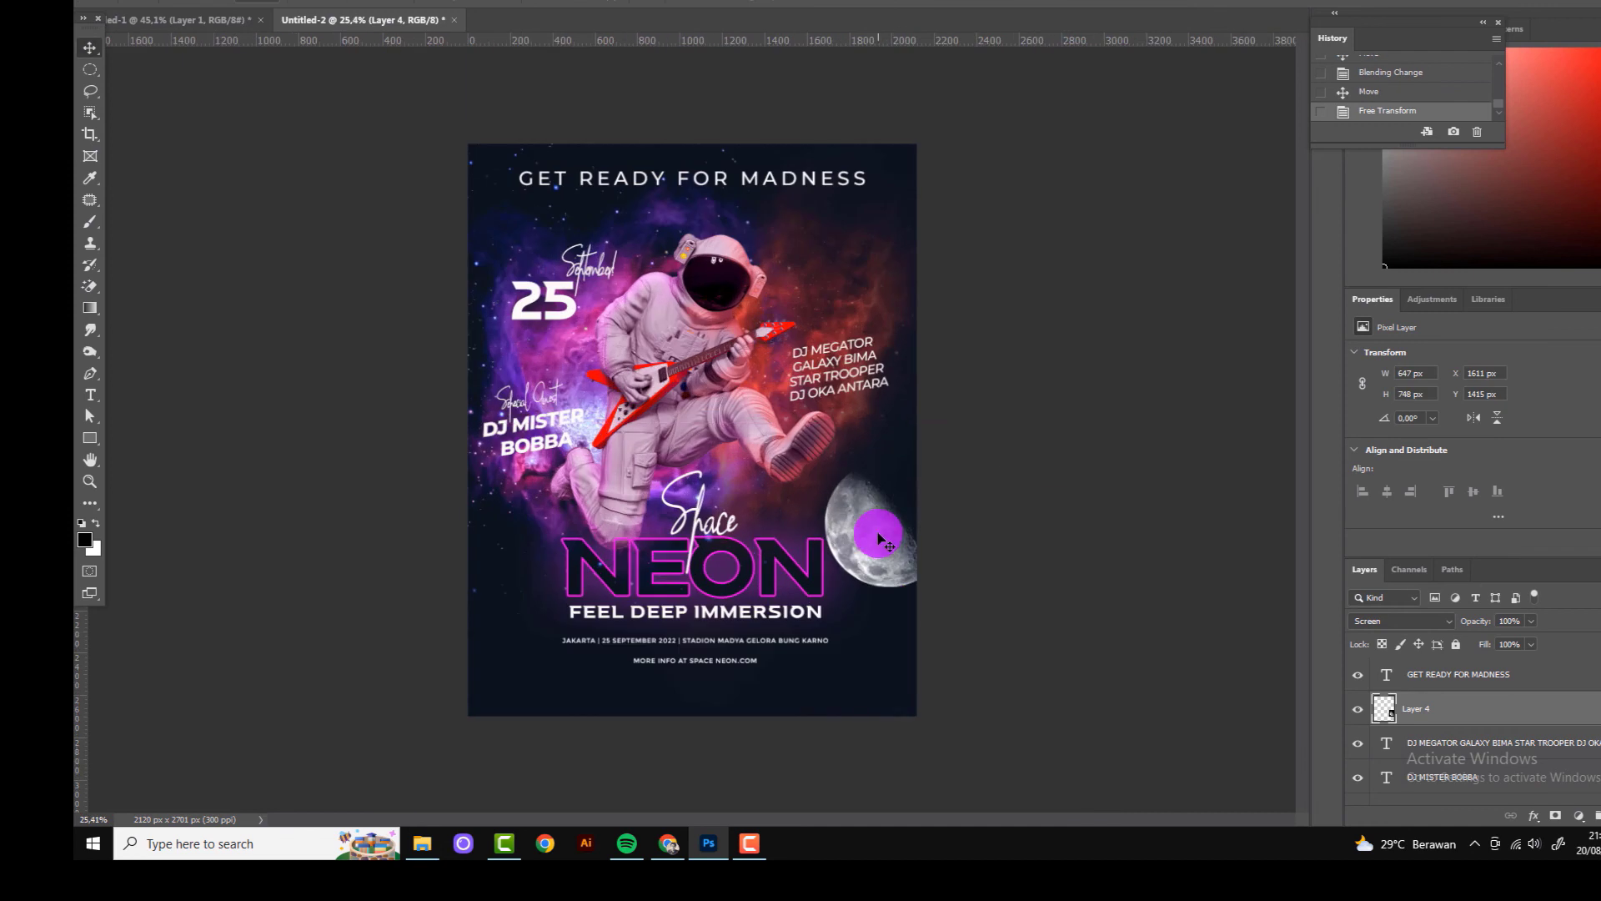
{"action": "left_click_drag", "start_coordinate": [876, 529], "coordinate": [876, 518]}
{"action": "key", "text": "ctrl+t"}
{"action": "left_click_drag", "start_coordinate": [943, 432], "coordinate": [901, 518]}
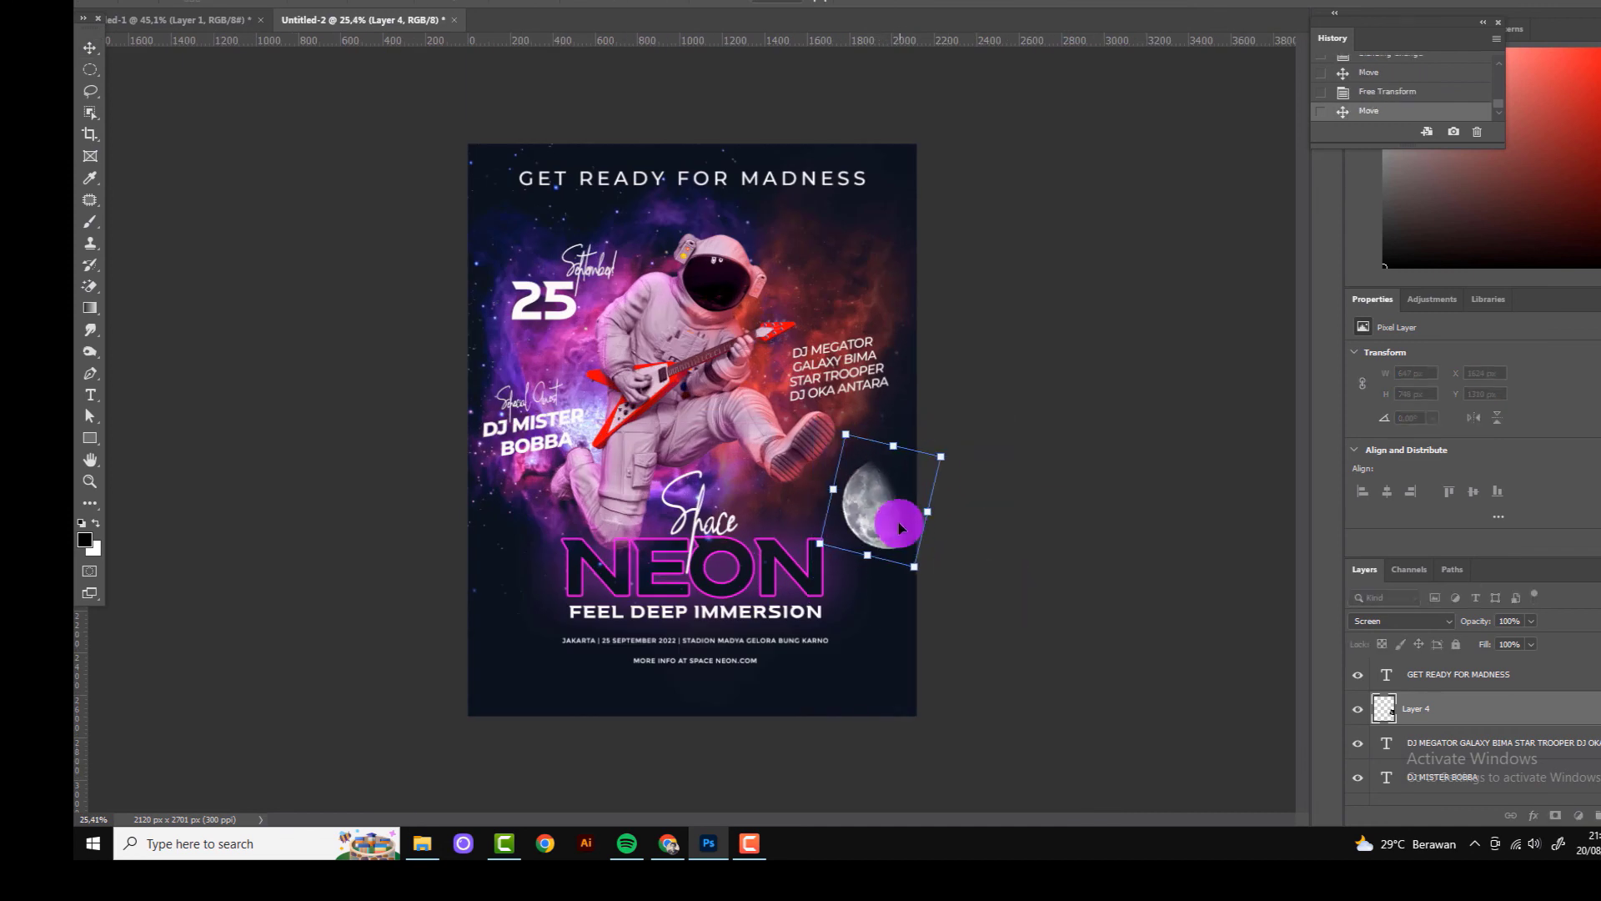
{"action": "left_click", "coordinate": [900, 7]}
{"action": "key", "text": "ctrl+0"}
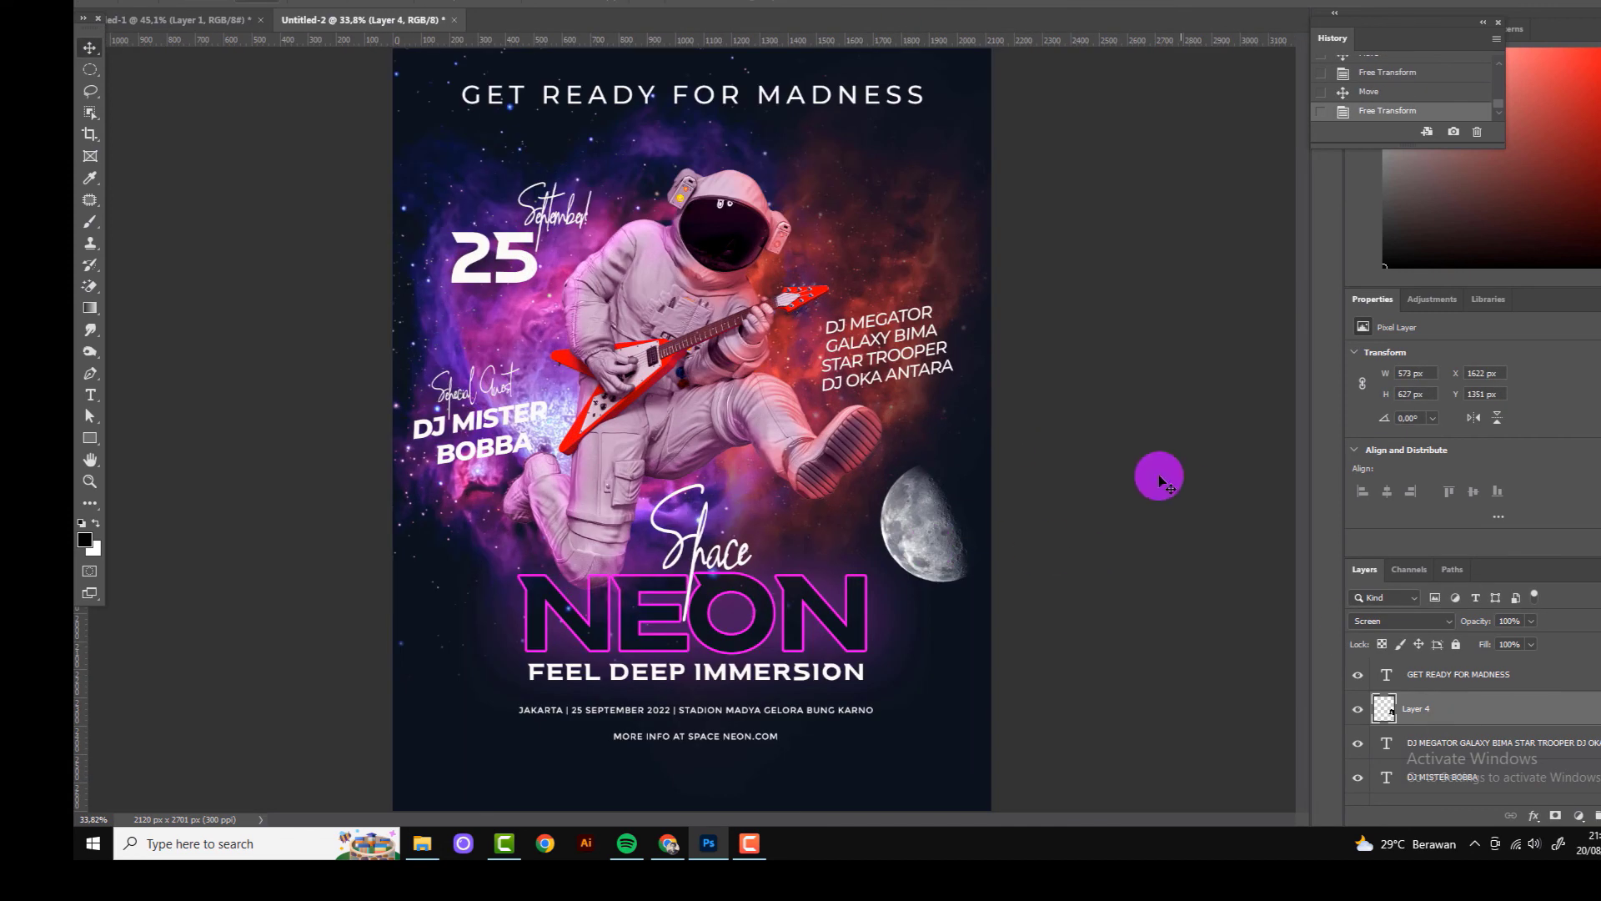
{"action": "key", "text": "ctrl+minus"}
Step: Add a clipped Hue/Saturation tint with an inverted mask brushed onto the moon's left side
{"action": "left_click", "coordinate": [1581, 821]}
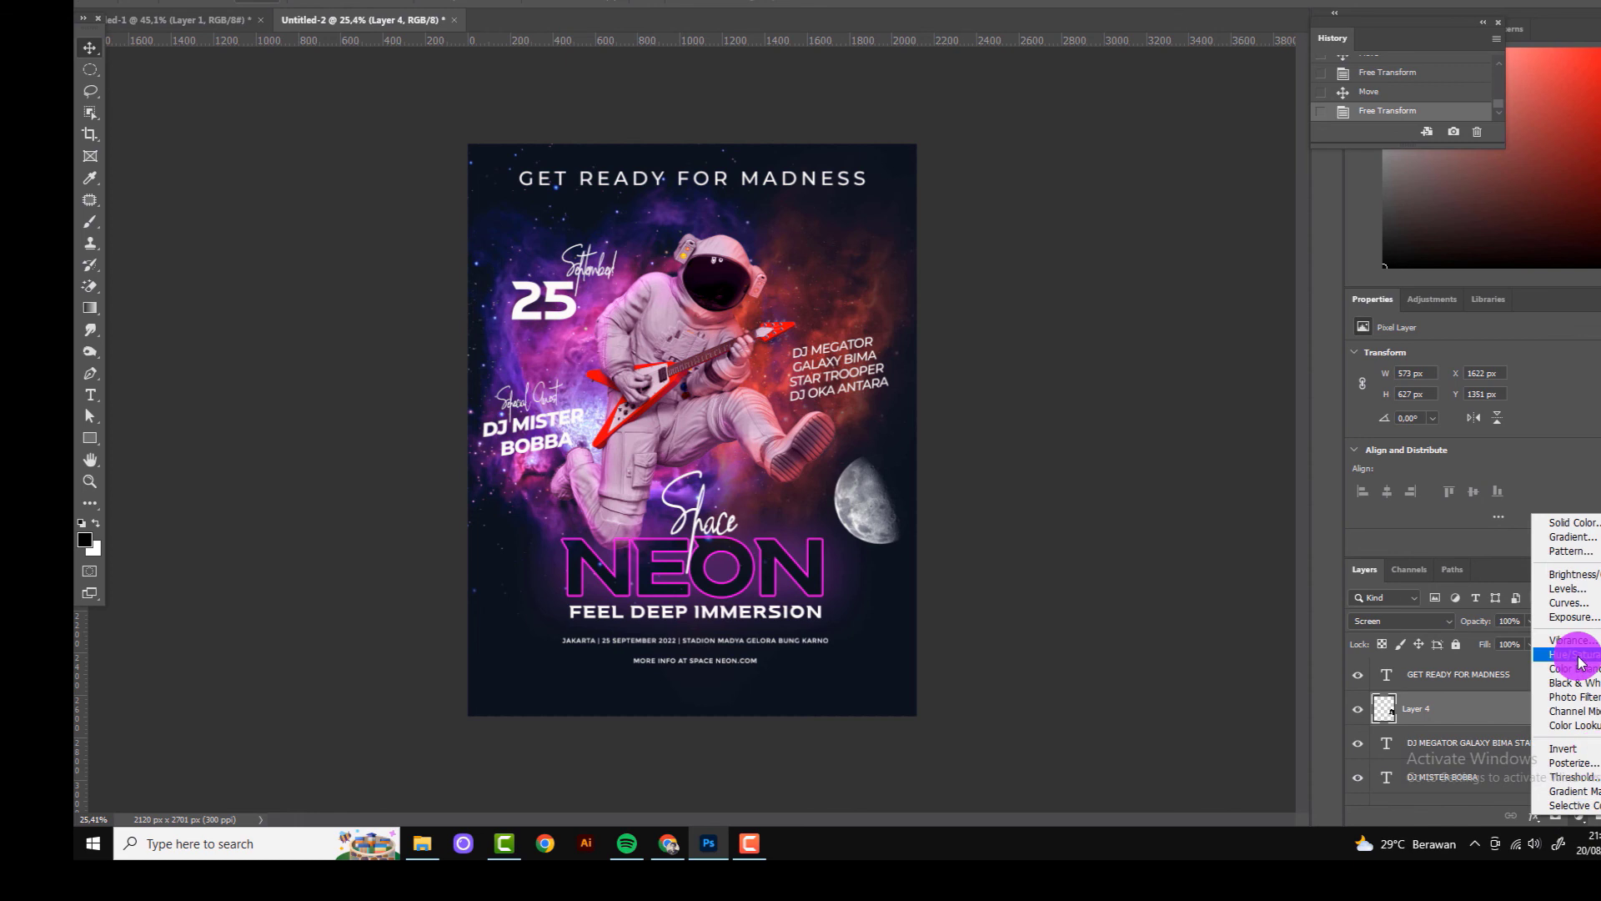
{"action": "left_click", "coordinate": [1568, 654]}
{"action": "key", "text": "ctrl+alt+g"}
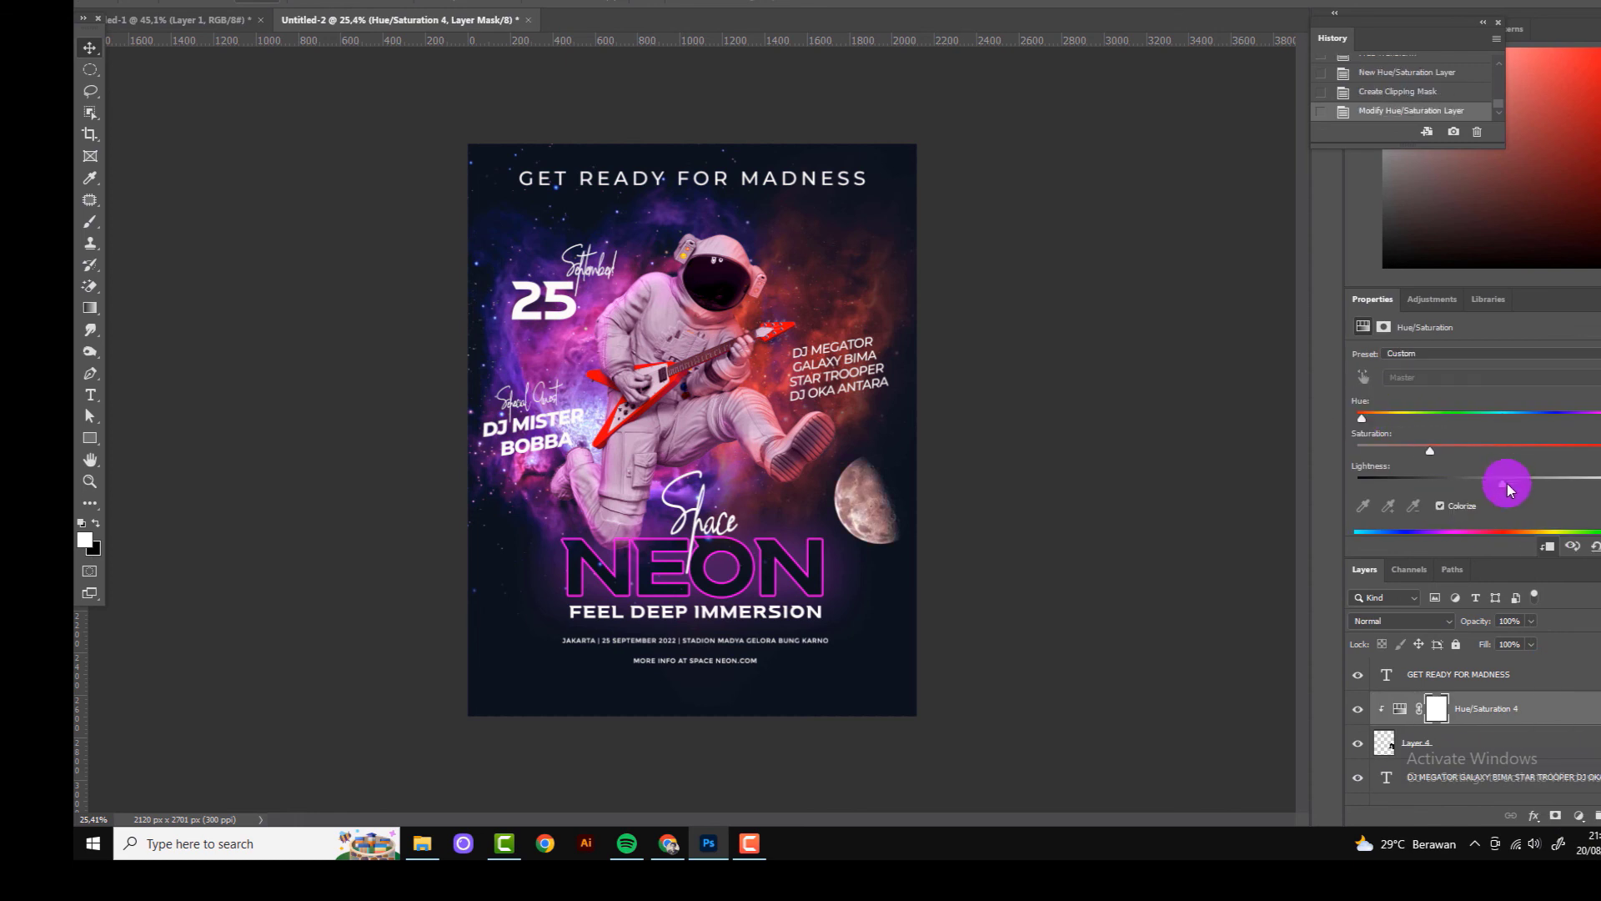
{"action": "left_click_drag", "start_coordinate": [1508, 483], "coordinate": [1496, 483]}
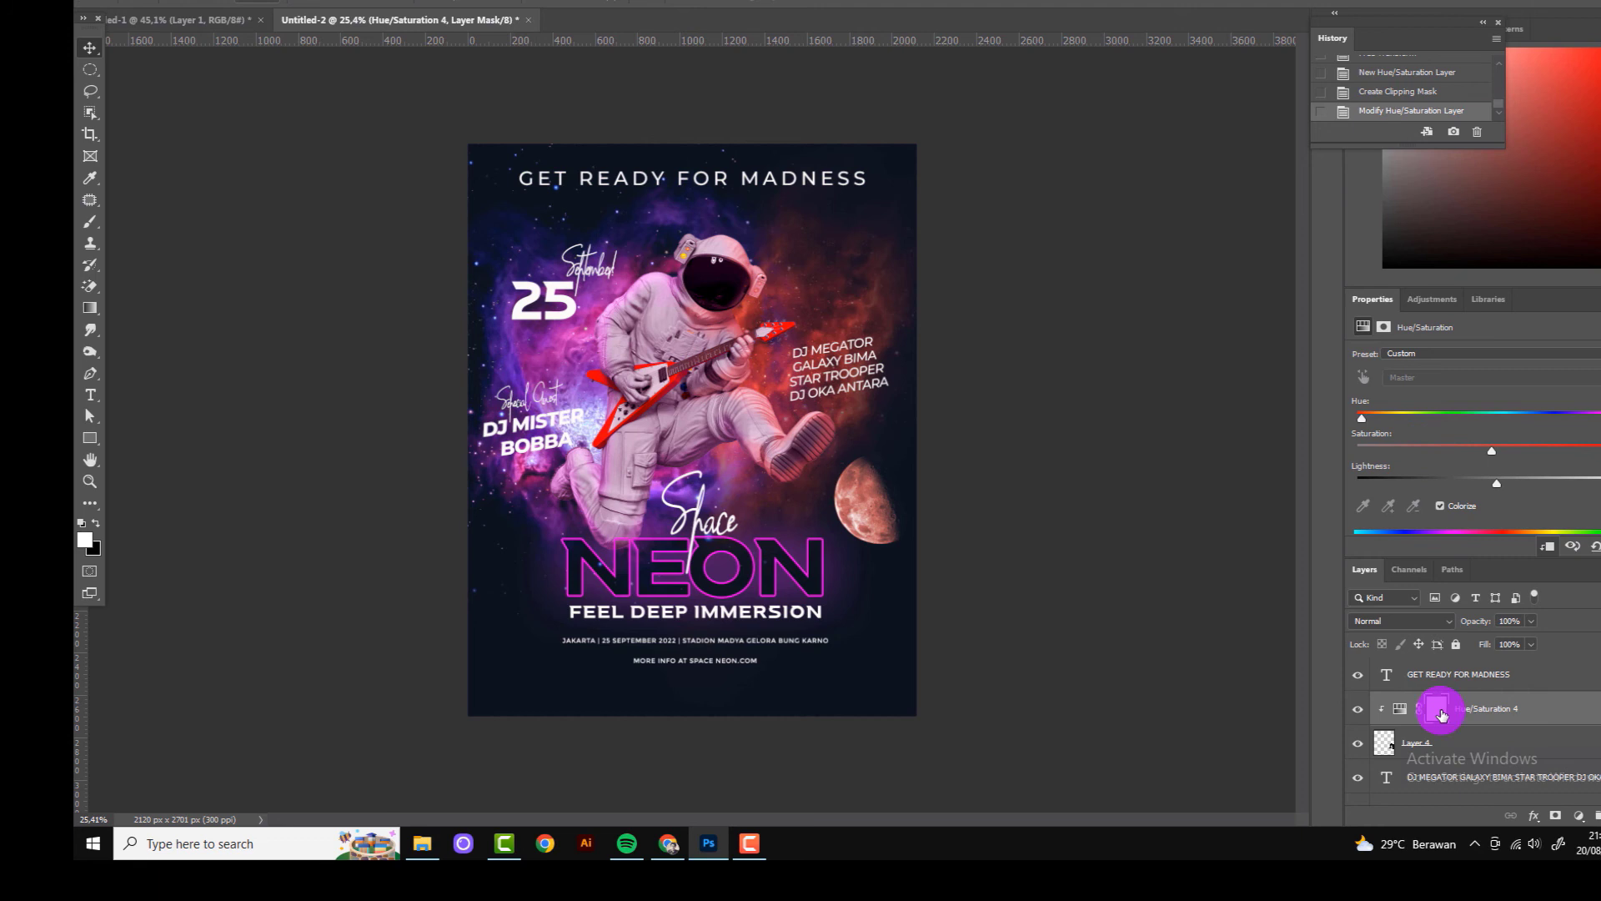
{"action": "key", "text": "ctrl+i"}
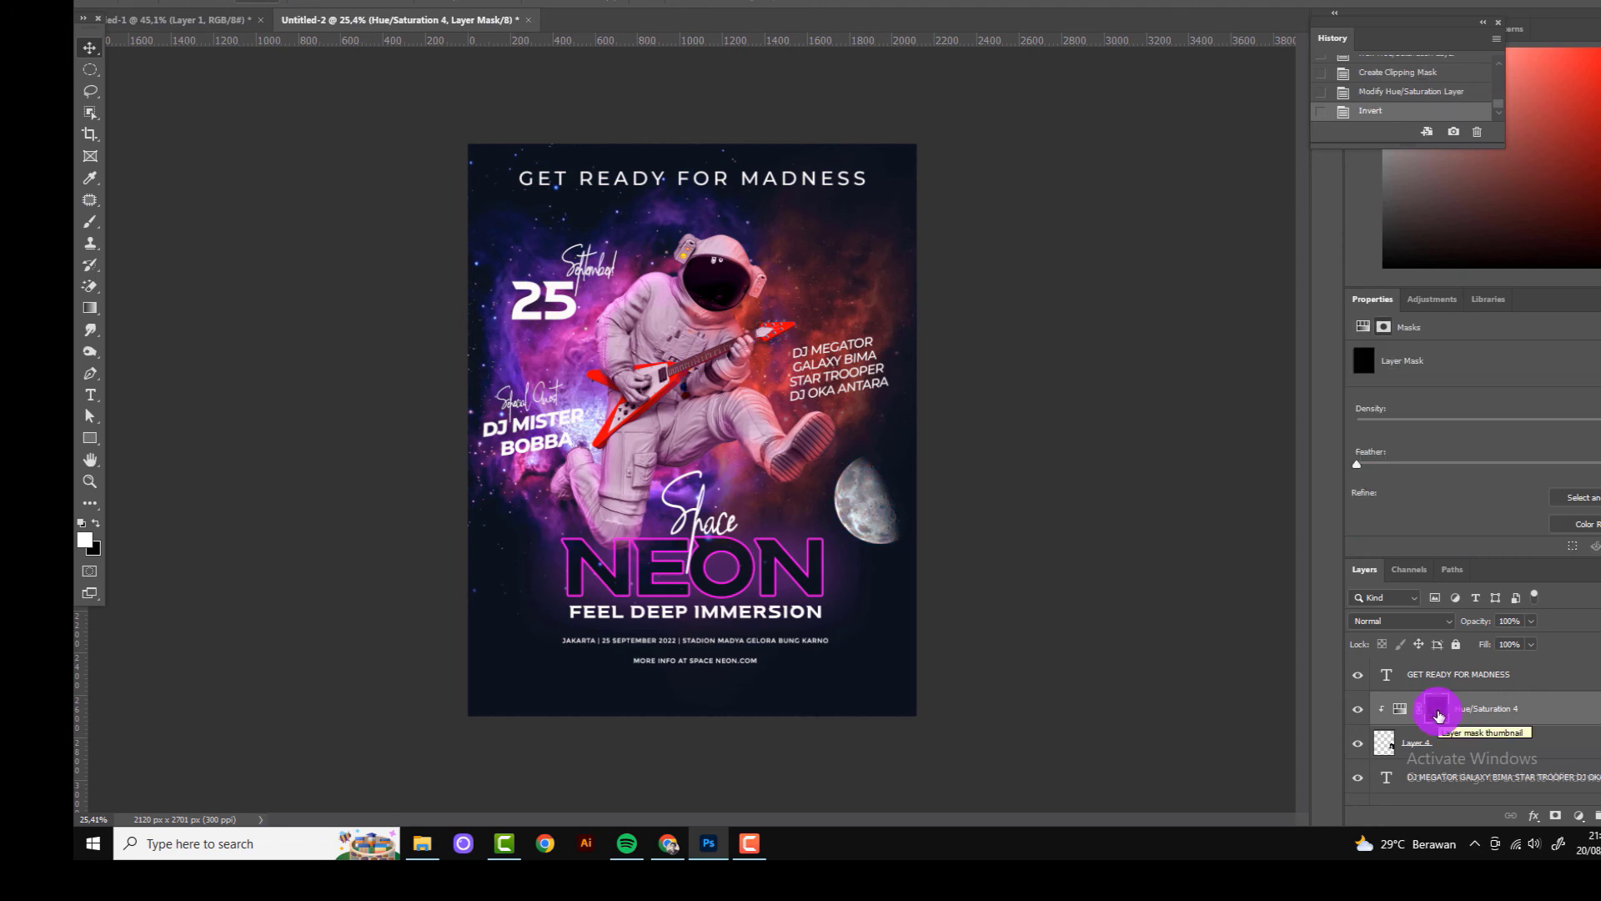
{"action": "left_click", "coordinate": [91, 225]}
{"action": "mouse_move", "coordinate": [820, 536]}
{"action": "left_mouse_down"}
{"action": "mouse_move", "coordinate": [845, 531]}
{"action": "mouse_move", "coordinate": [857, 480]}
{"action": "mouse_move", "coordinate": [904, 525]}
{"action": "left_mouse_up"}
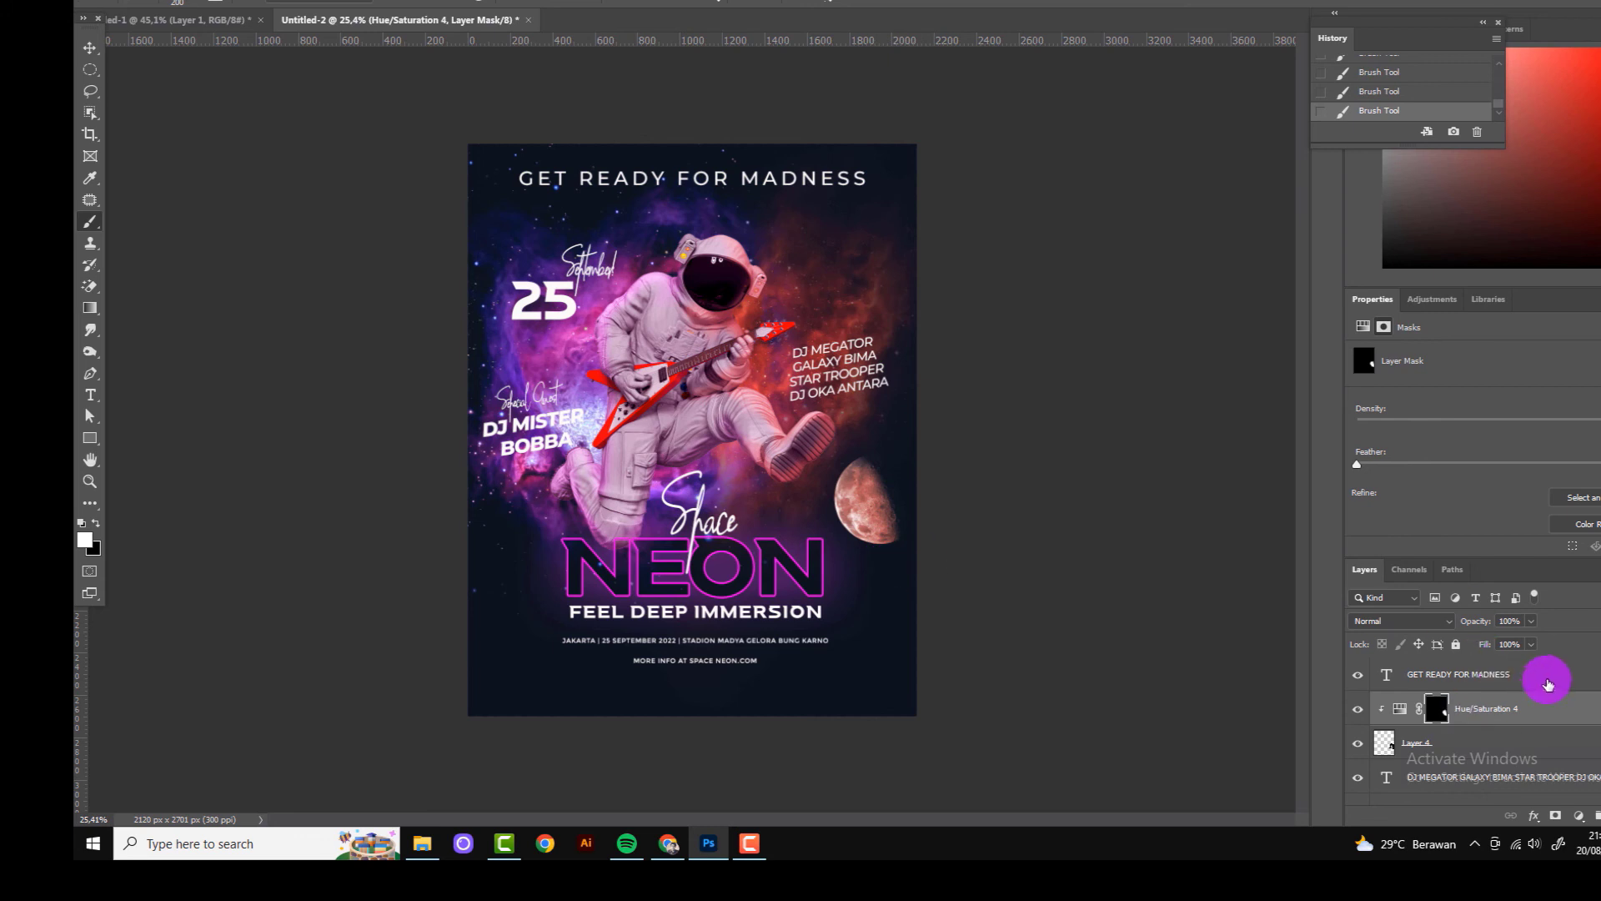
Step: Add a red Solid Color fill layer in Linear Dodge (Add), limited by Blend If
{"action": "left_click", "coordinate": [1578, 816]}
{"action": "left_click", "coordinate": [1577, 523]}
{"action": "left_click", "coordinate": [1272, 403]}
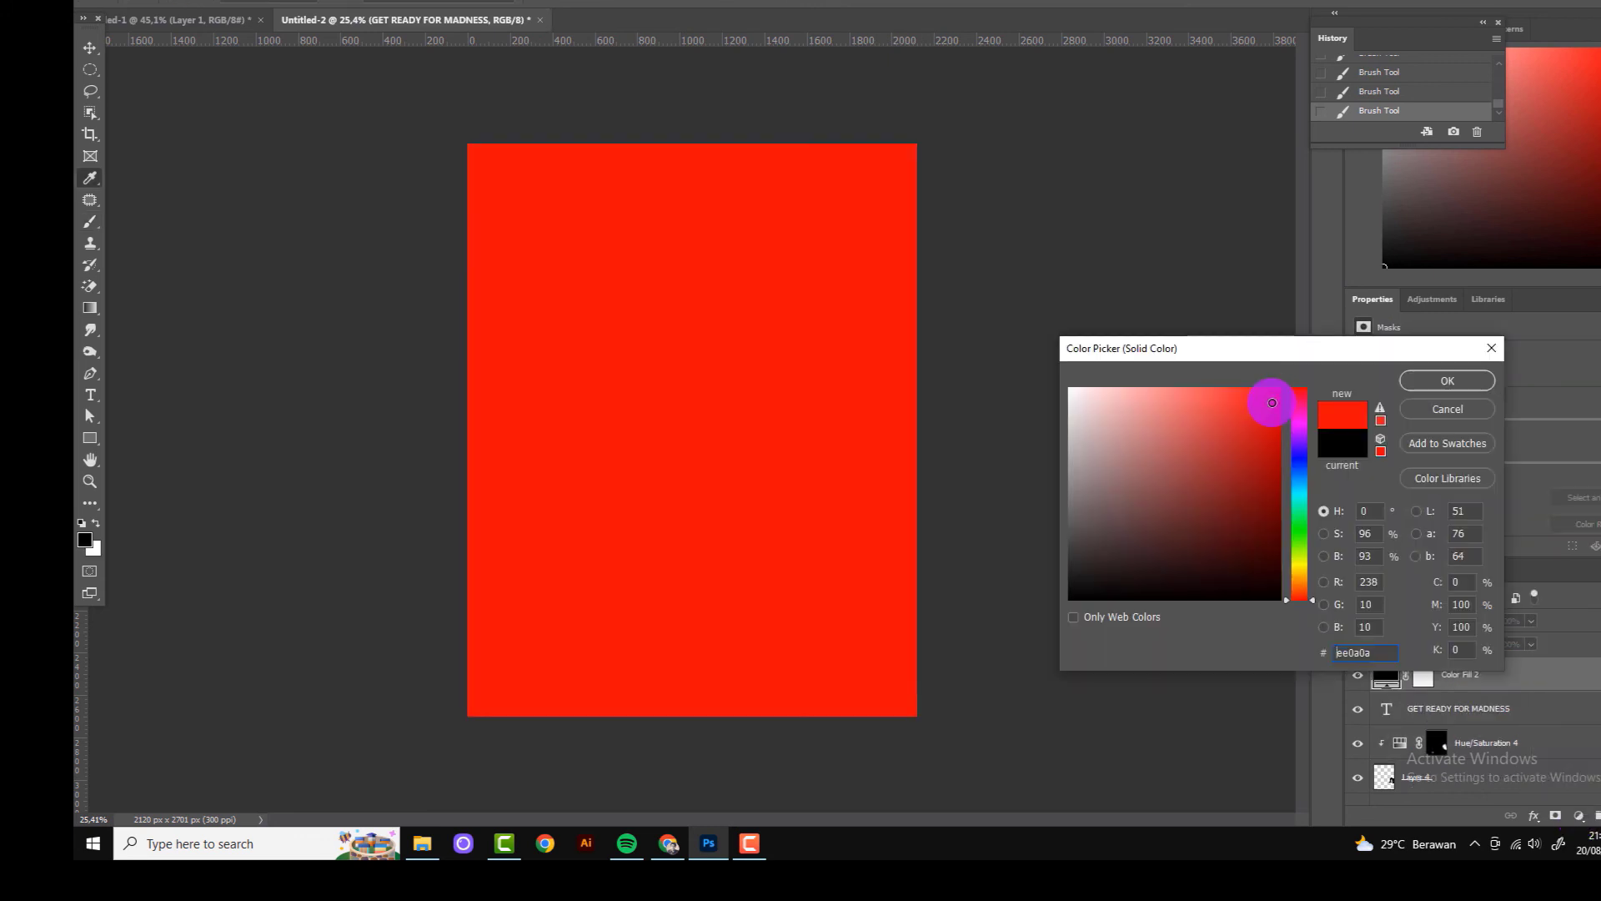
{"action": "left_click", "coordinate": [1448, 380]}
{"action": "left_click", "coordinate": [1401, 620]}
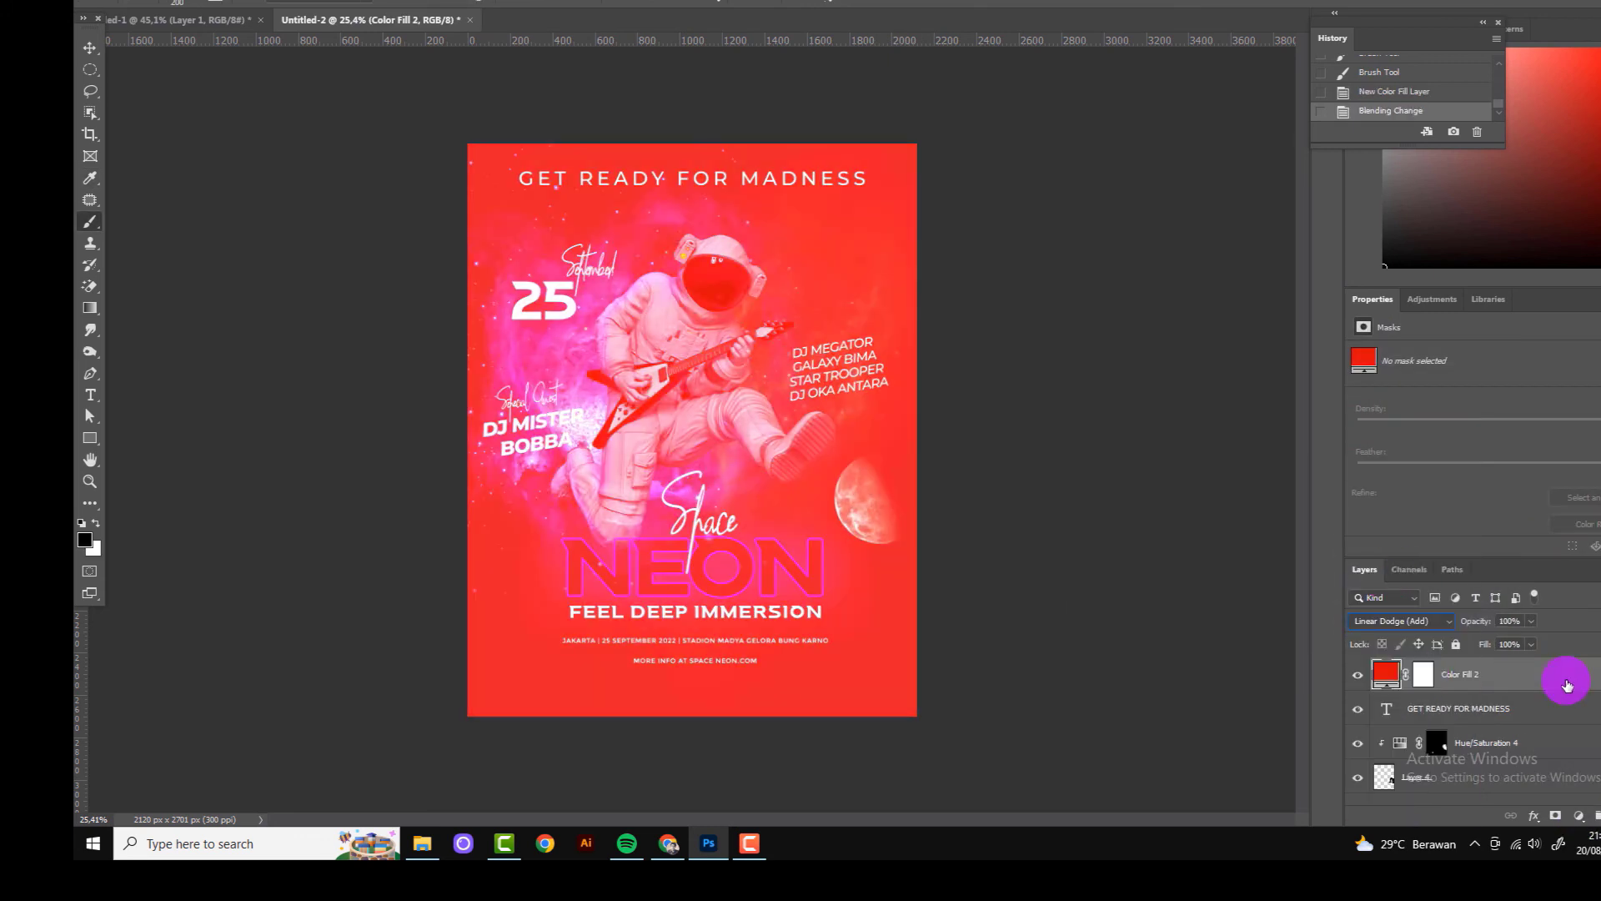
{"action": "double_click", "coordinate": [1567, 685]}
{"action": "left_click_drag", "start_coordinate": [1217, 563], "coordinate": [1285, 564]}
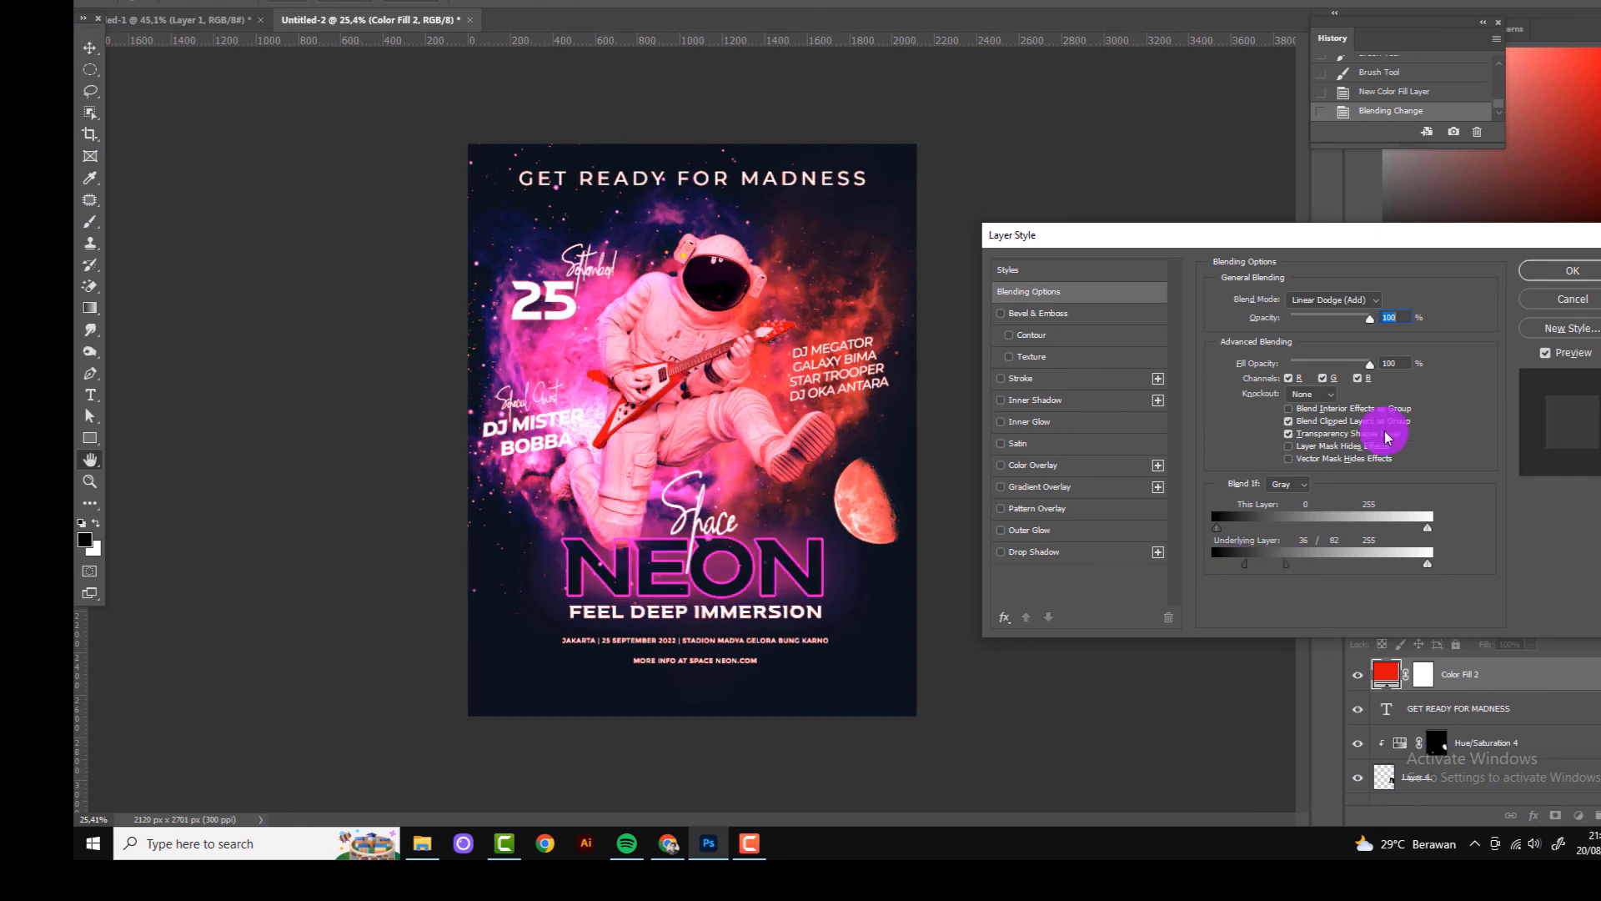
{"action": "key", "text": "Return"}
Step: Invert the red fill's mask, paint red glow over the moon and boot, and set opacity to 74%
{"action": "left_click", "coordinate": [1423, 674]}
{"action": "key", "text": "ctrl+i"}
{"action": "key", "text": "b"}
{"action": "key", "text": "x"}
{"action": "scroll", "coordinate": [897, 505], "scroll_direction": "up", "scroll_amount": 2}
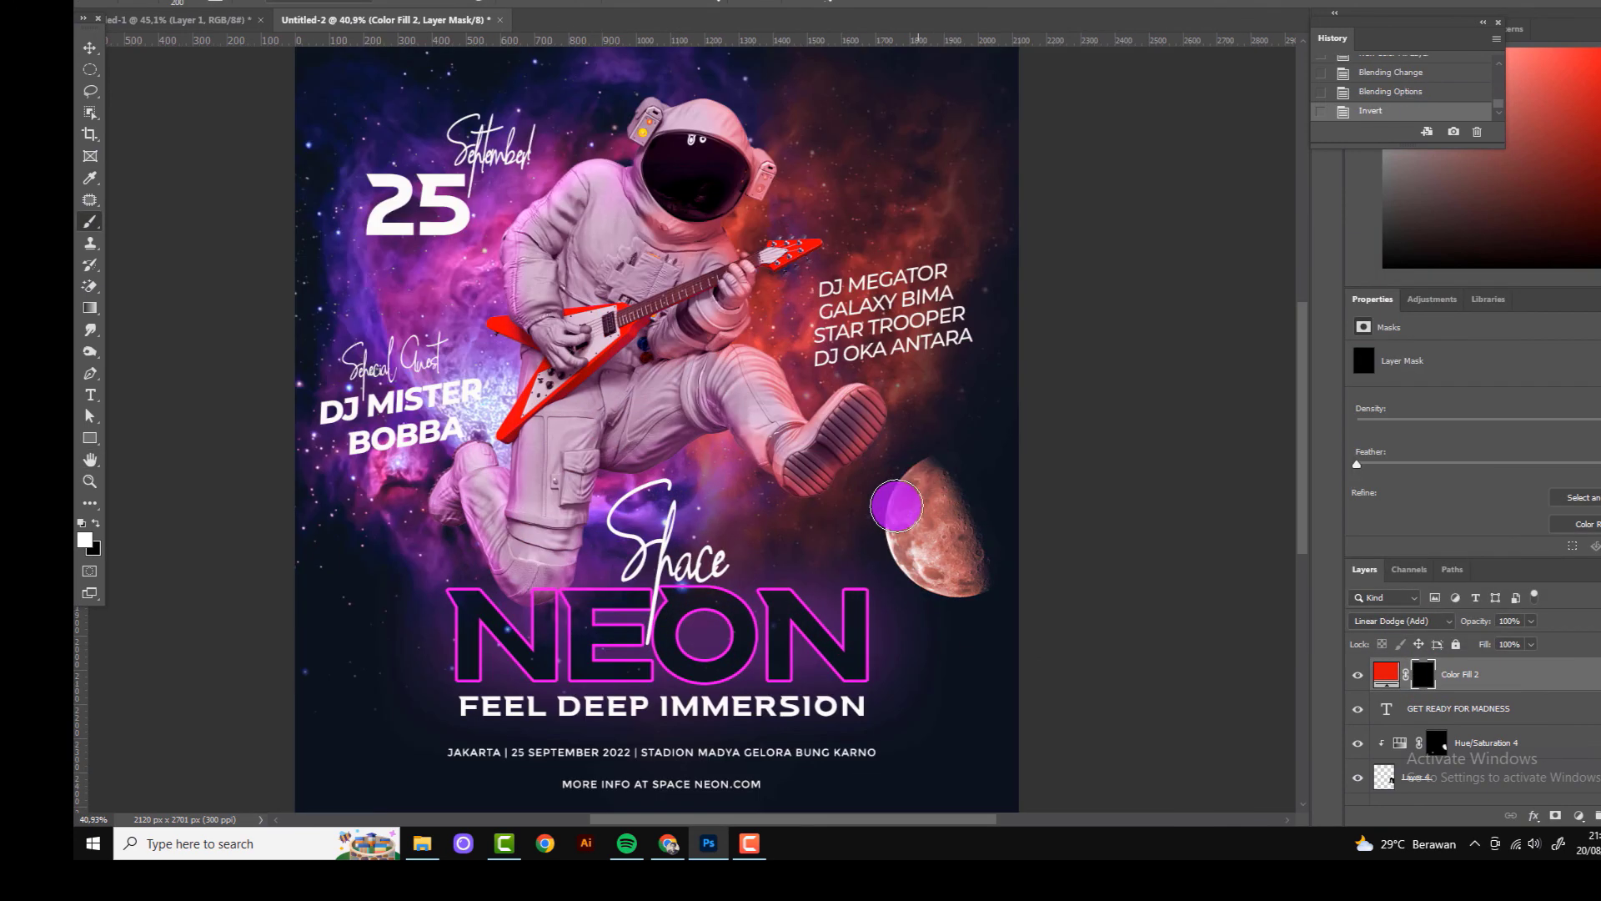
{"action": "mouse_move", "coordinate": [896, 505]}
{"action": "left_mouse_down"}
{"action": "mouse_move", "coordinate": [972, 619]}
{"action": "mouse_move", "coordinate": [959, 709]}
{"action": "left_mouse_up"}
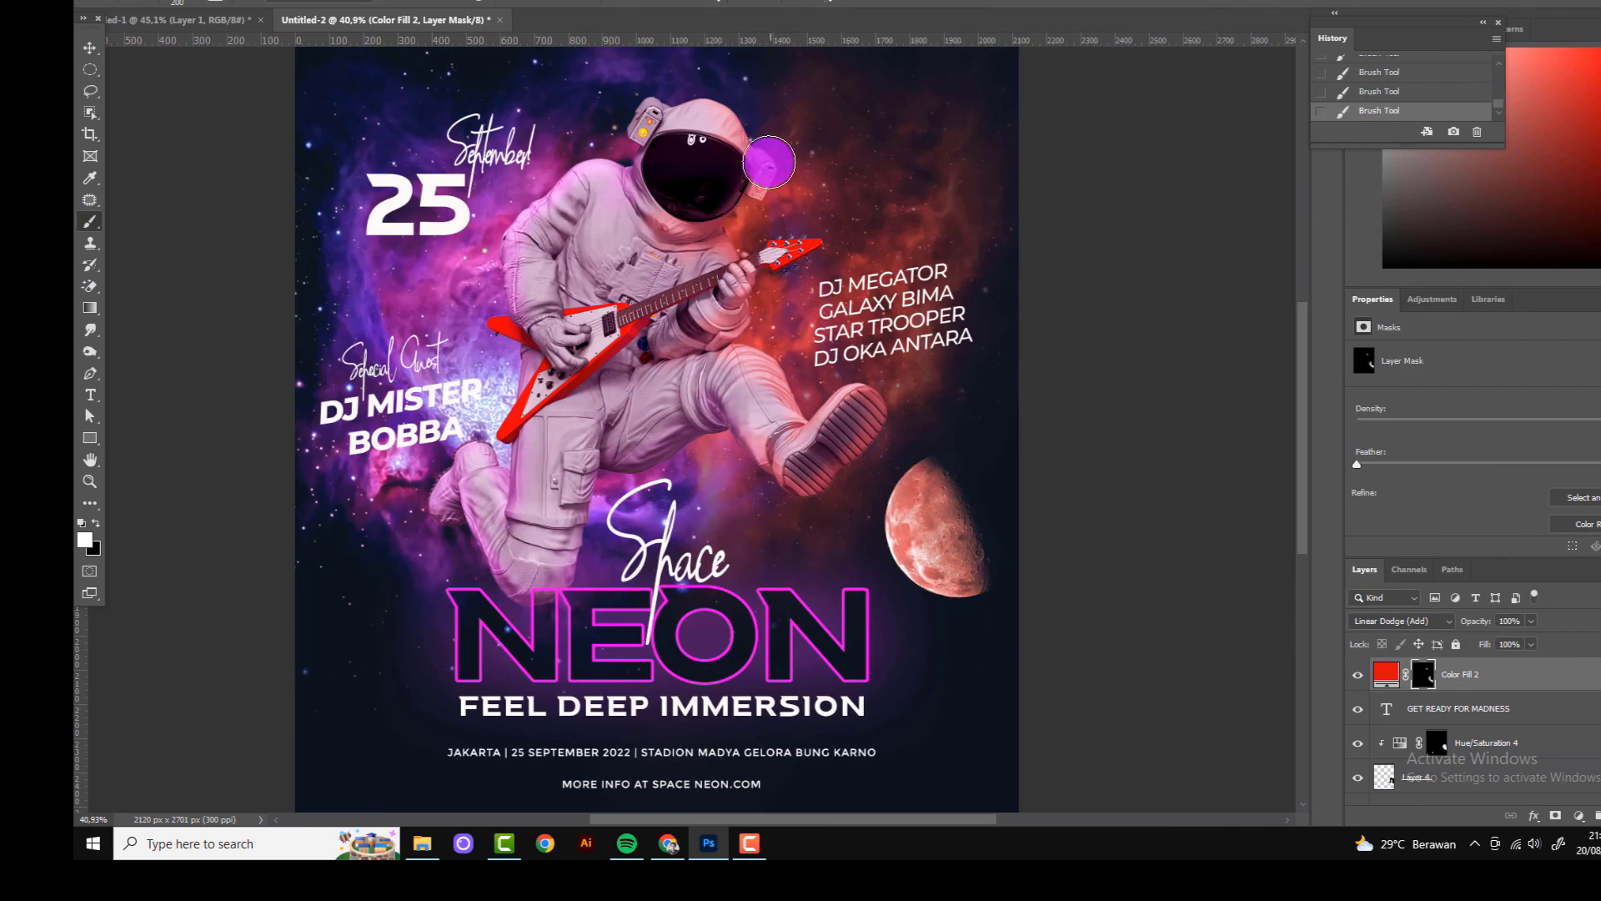
{"action": "left_click_drag", "start_coordinate": [796, 392], "coordinate": [884, 358]}
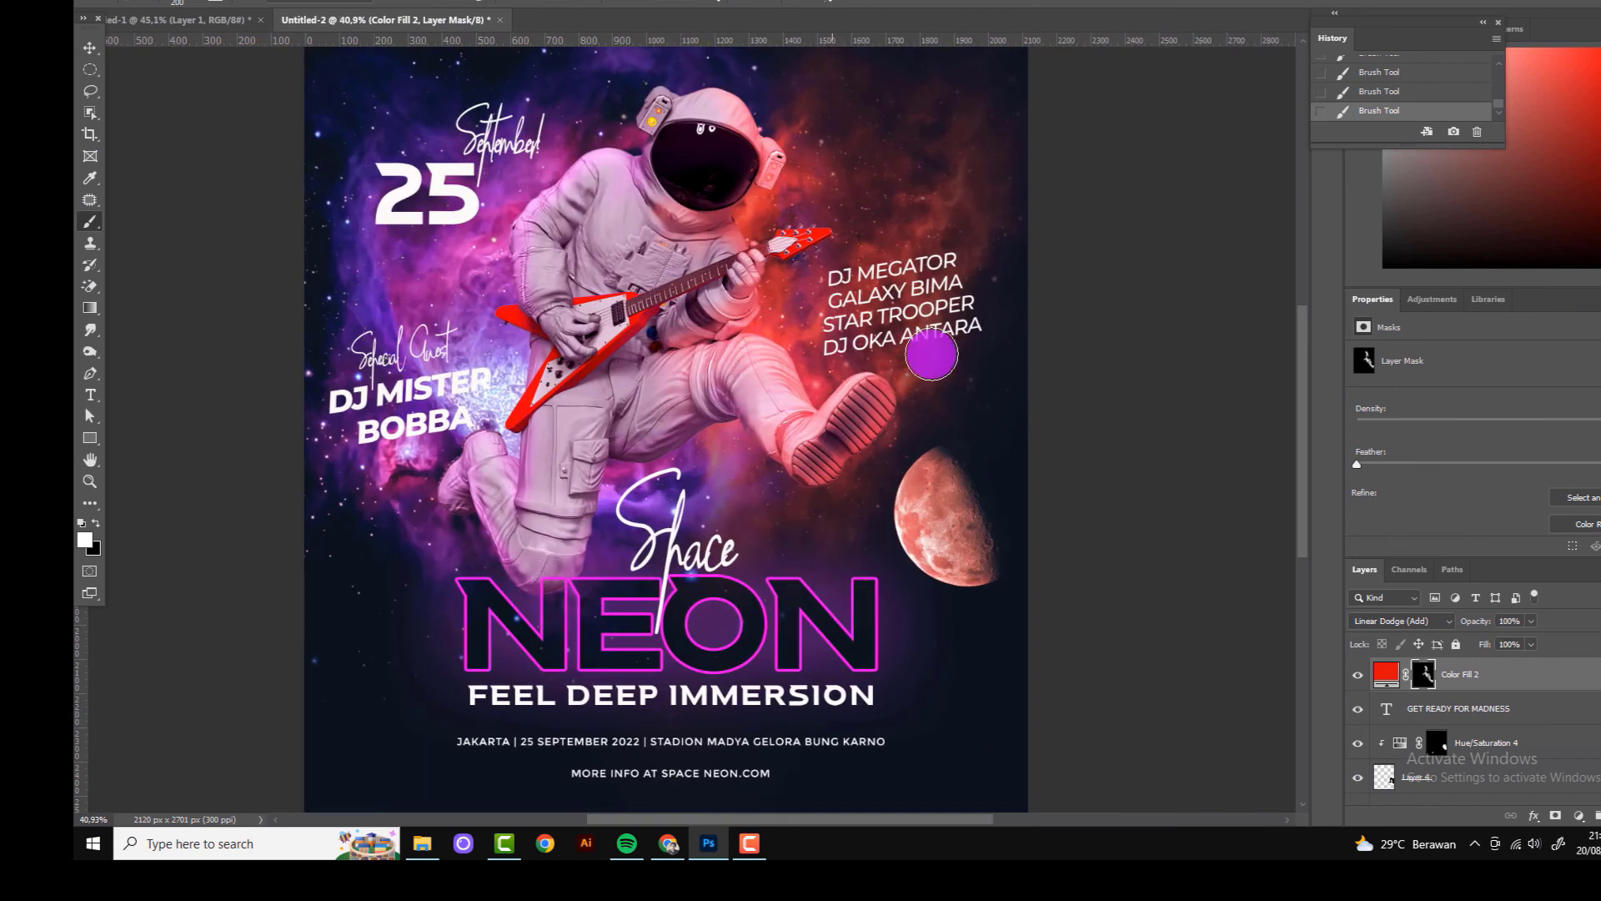
{"action": "left_click", "coordinate": [1531, 620]}
{"action": "left_click_drag", "start_coordinate": [1527, 638], "coordinate": [1506, 638]}
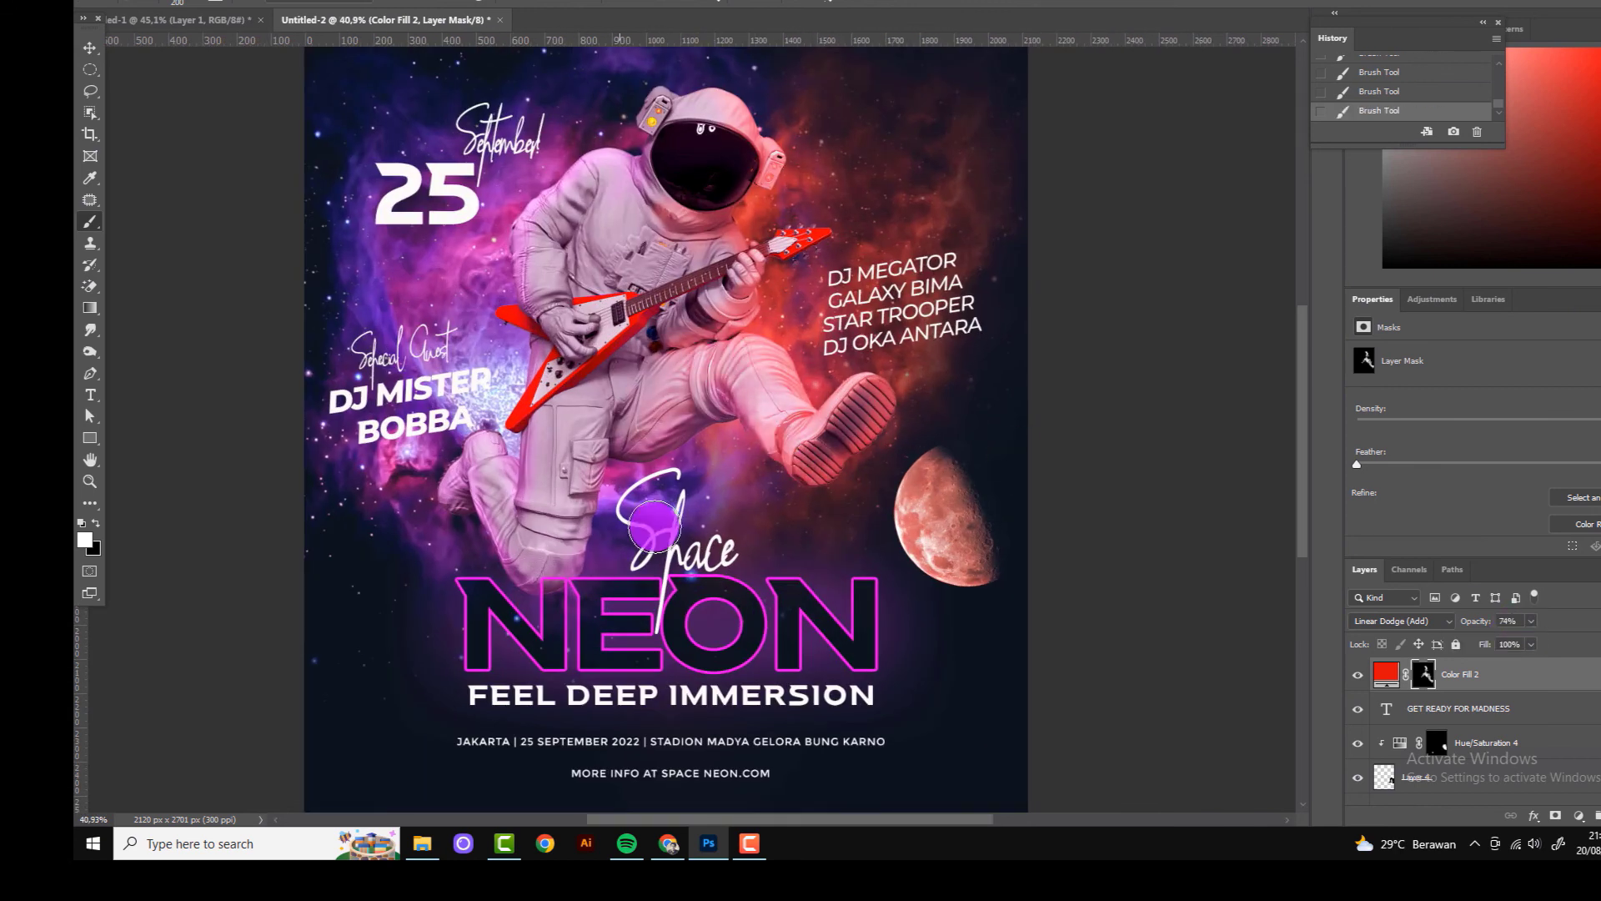
Step: Add a purple Solid Color fill layer in Linear Dodge (Add), limited by Blend If
{"action": "scroll", "coordinate": [656, 526], "scroll_direction": "down", "scroll_amount": 3}
{"action": "left_click", "coordinate": [1579, 816]}
{"action": "left_click", "coordinate": [1568, 511]}
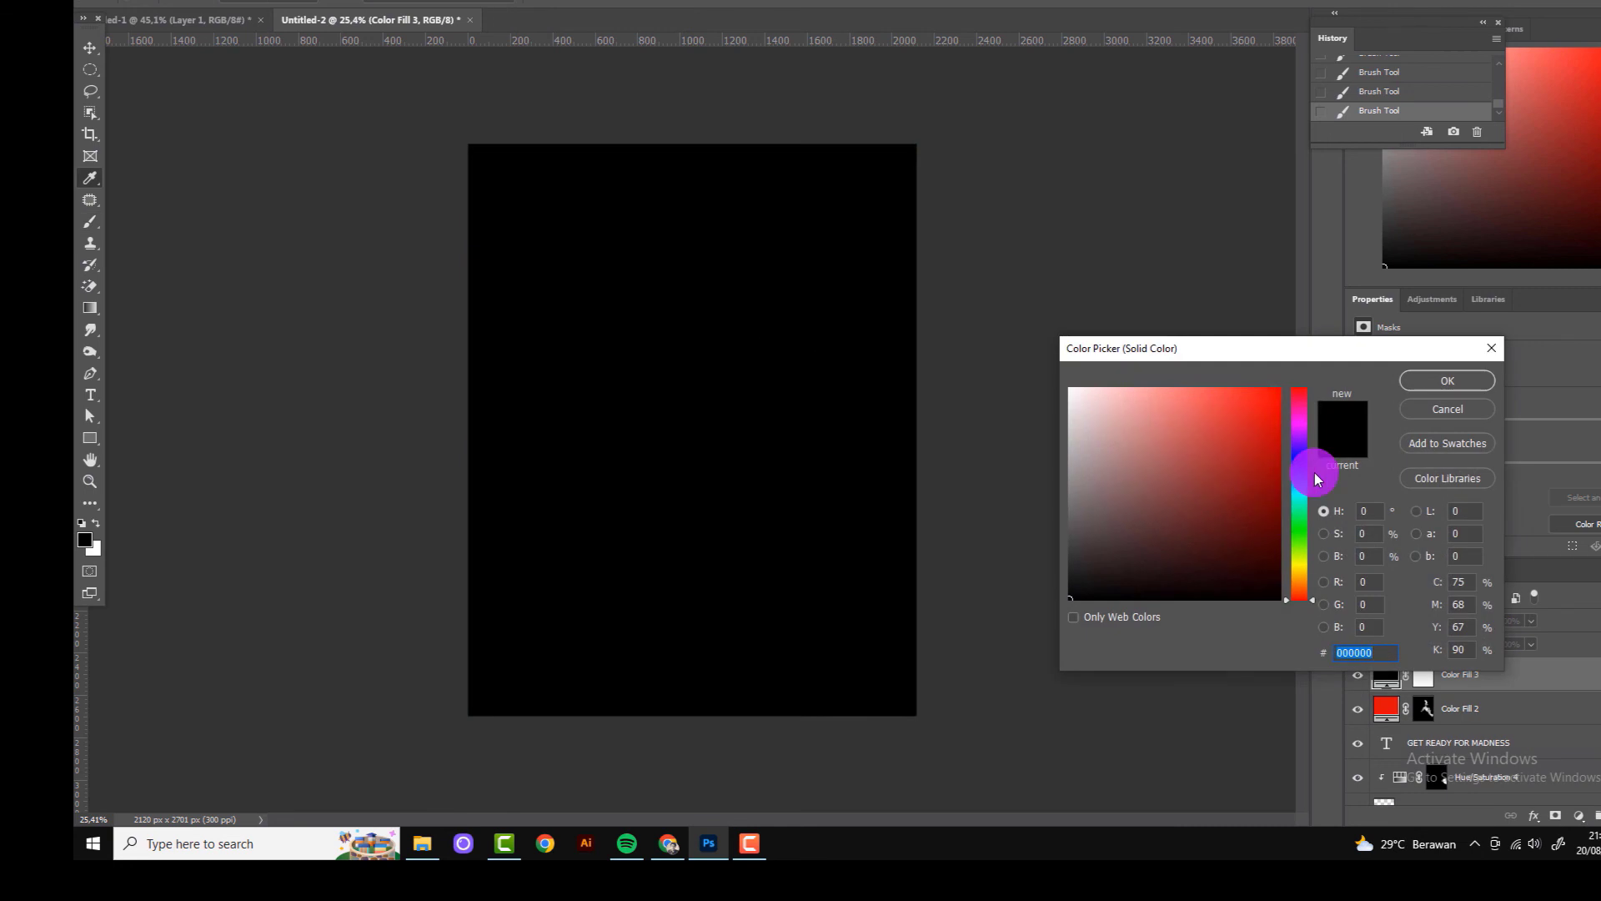
{"action": "left_click", "coordinate": [1300, 434]}
{"action": "left_click", "coordinate": [1252, 424]}
{"action": "left_click", "coordinate": [1433, 380]}
{"action": "left_click", "coordinate": [1387, 621]}
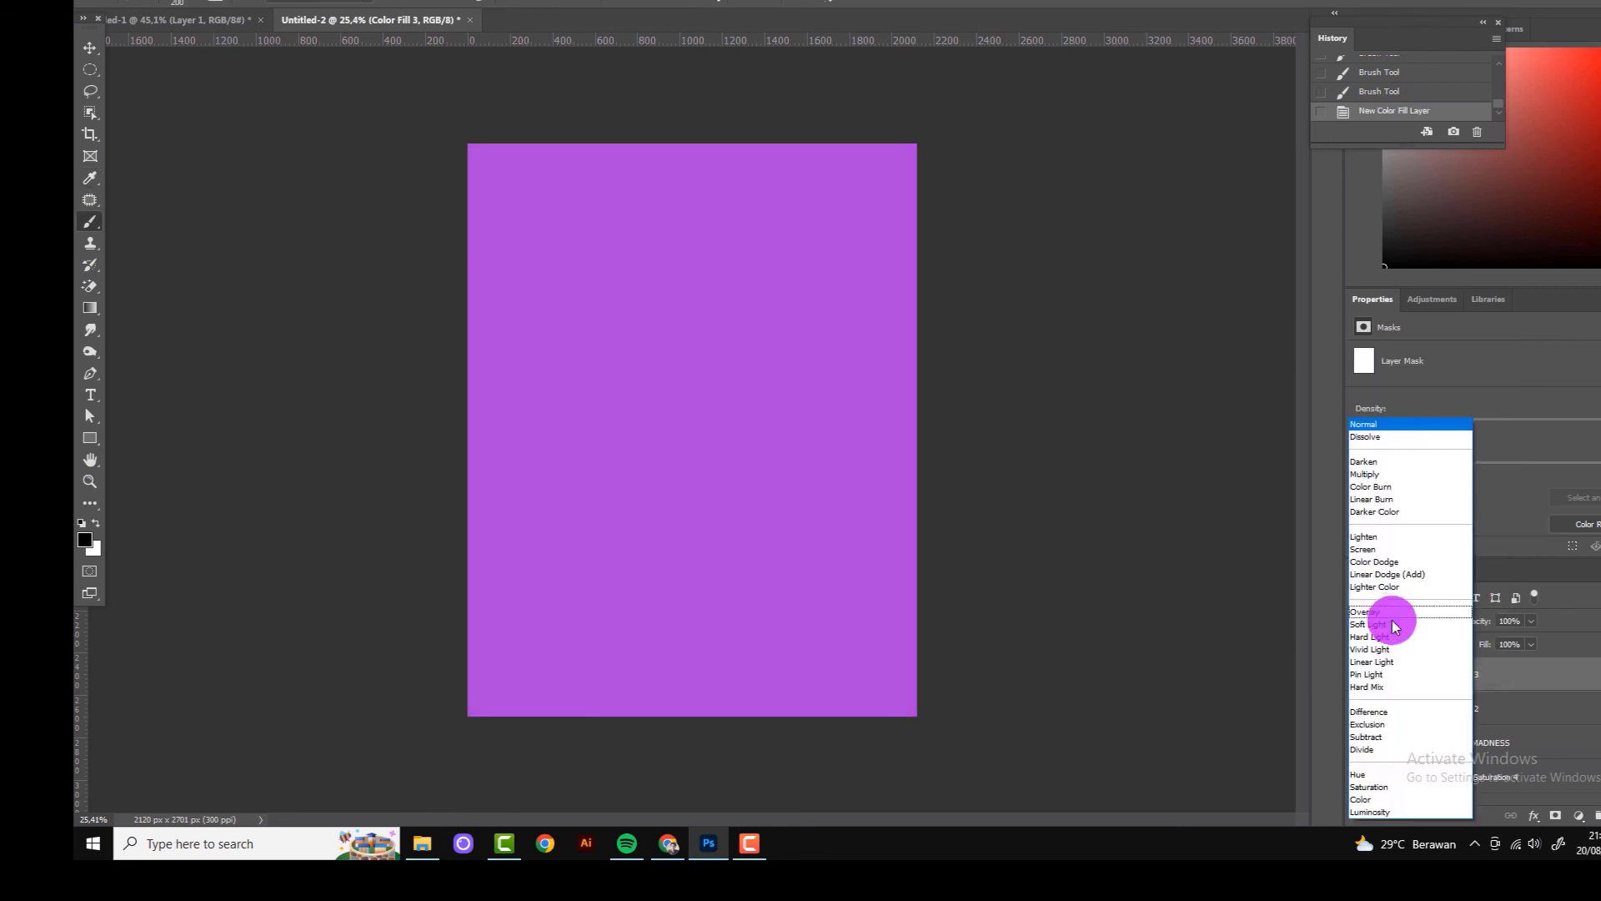
{"action": "left_click", "coordinate": [1387, 573]}
{"action": "double_click", "coordinate": [1583, 675]}
{"action": "left_click_drag", "start_coordinate": [1238, 564], "coordinate": [1243, 564]}
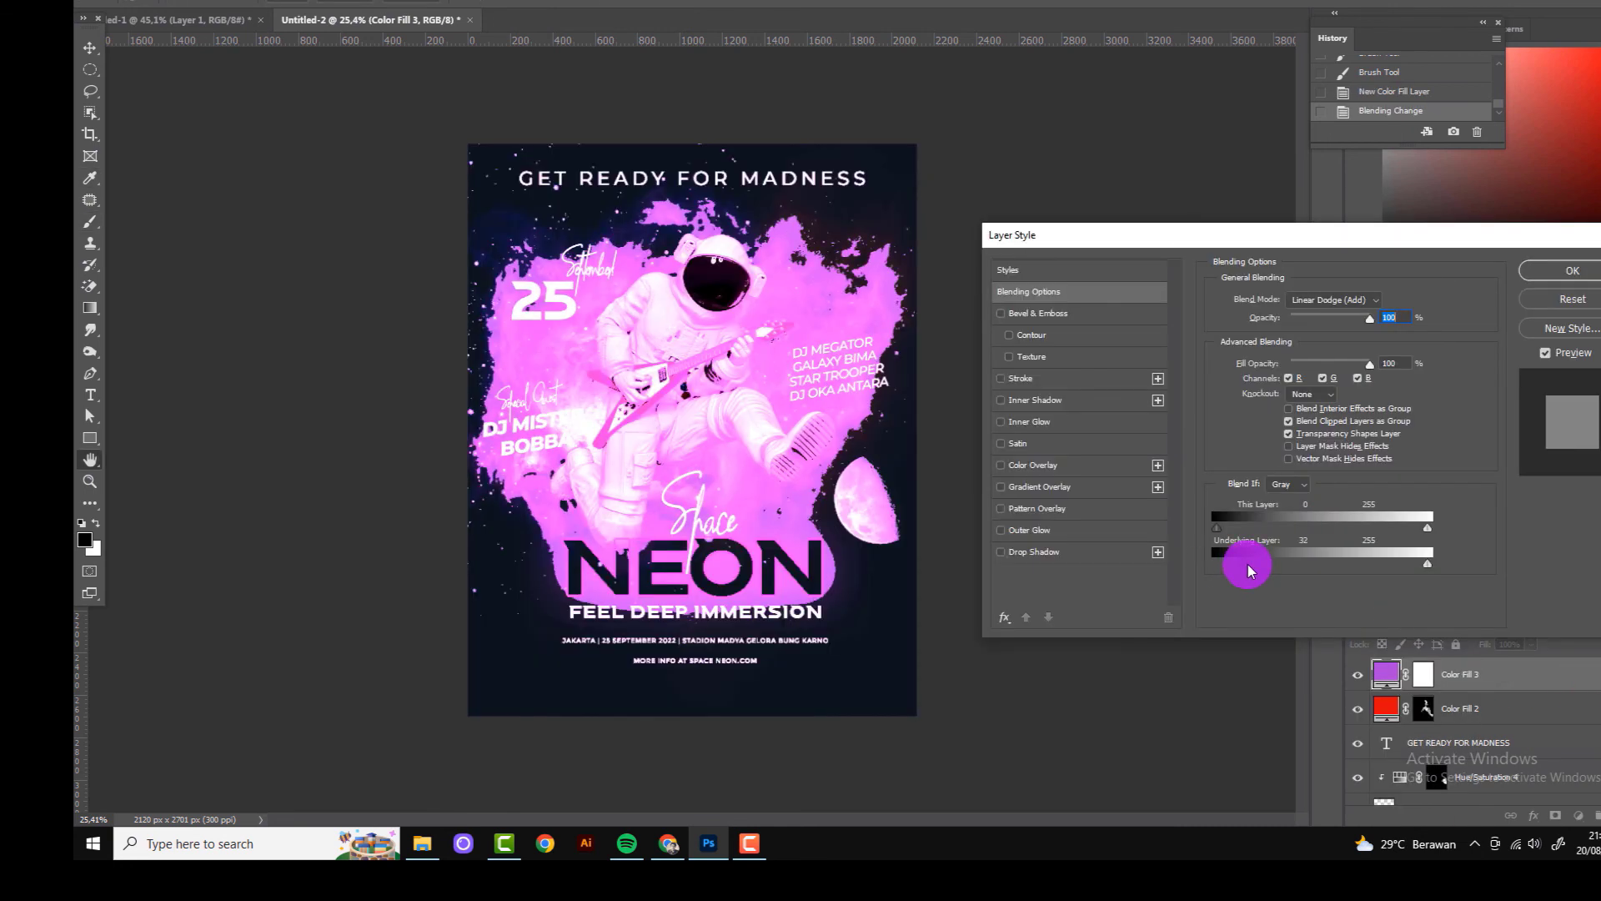
{"action": "left_click", "coordinate": [1572, 270]}
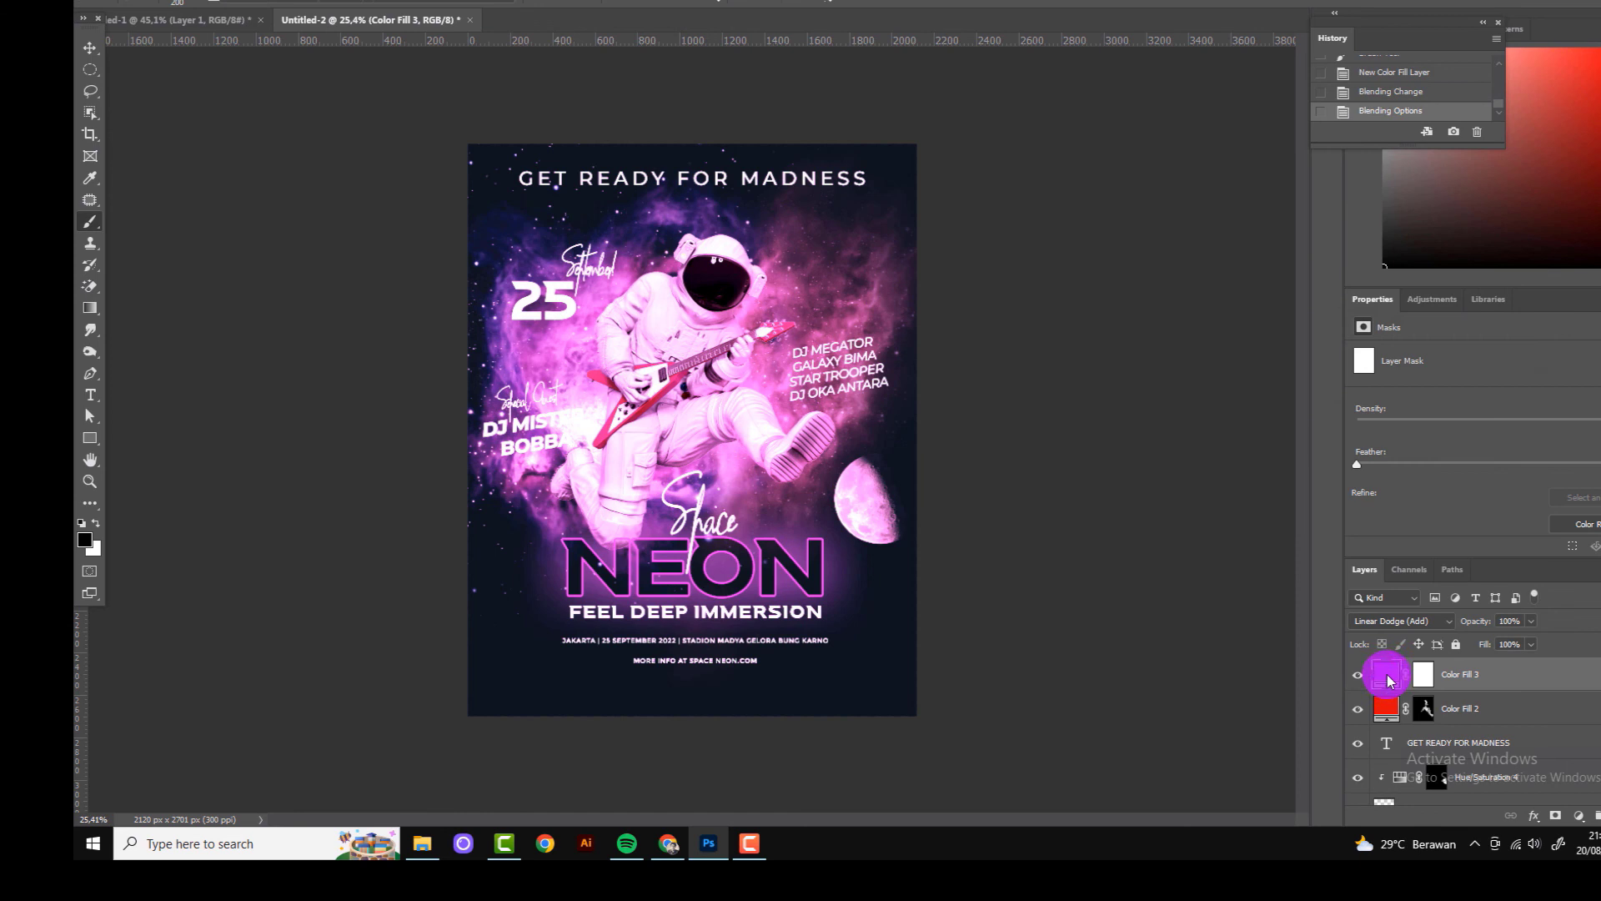
Step: Invert the purple fill's mask and paint purple glow near the NEON title
{"action": "double_click", "coordinate": [1386, 674]}
{"action": "left_click", "coordinate": [1448, 381]}
{"action": "left_click", "coordinate": [1431, 677]}
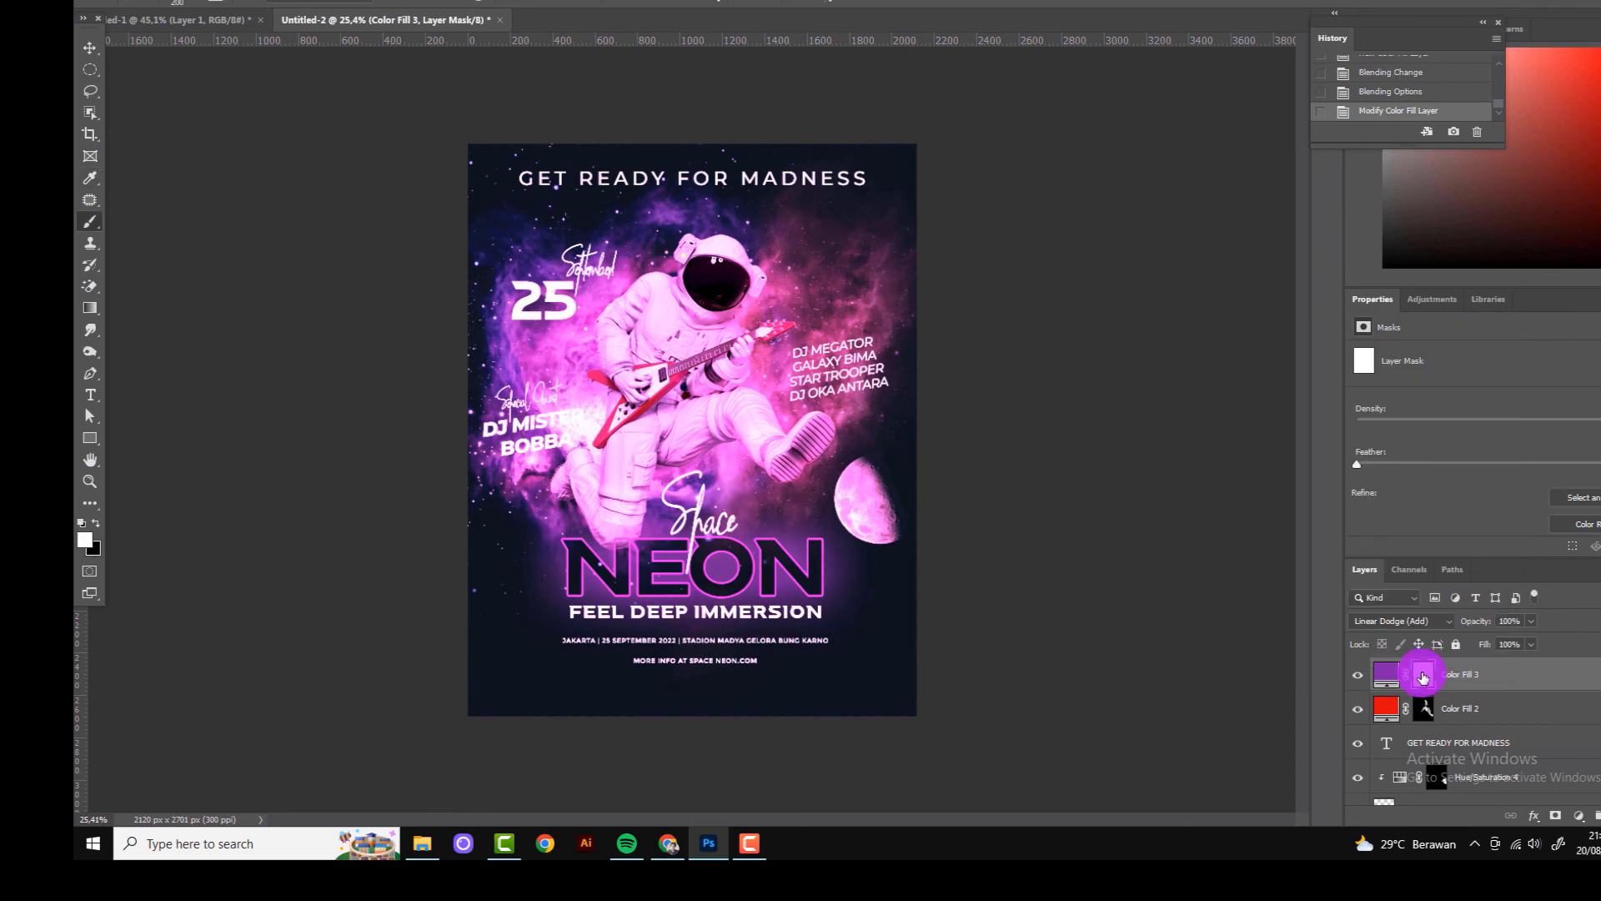
{"action": "key", "text": "ctrl+i"}
{"action": "key", "text": "ctrl+plus"}
{"action": "left_click_drag", "start_coordinate": [534, 351], "coordinate": [557, 572]}
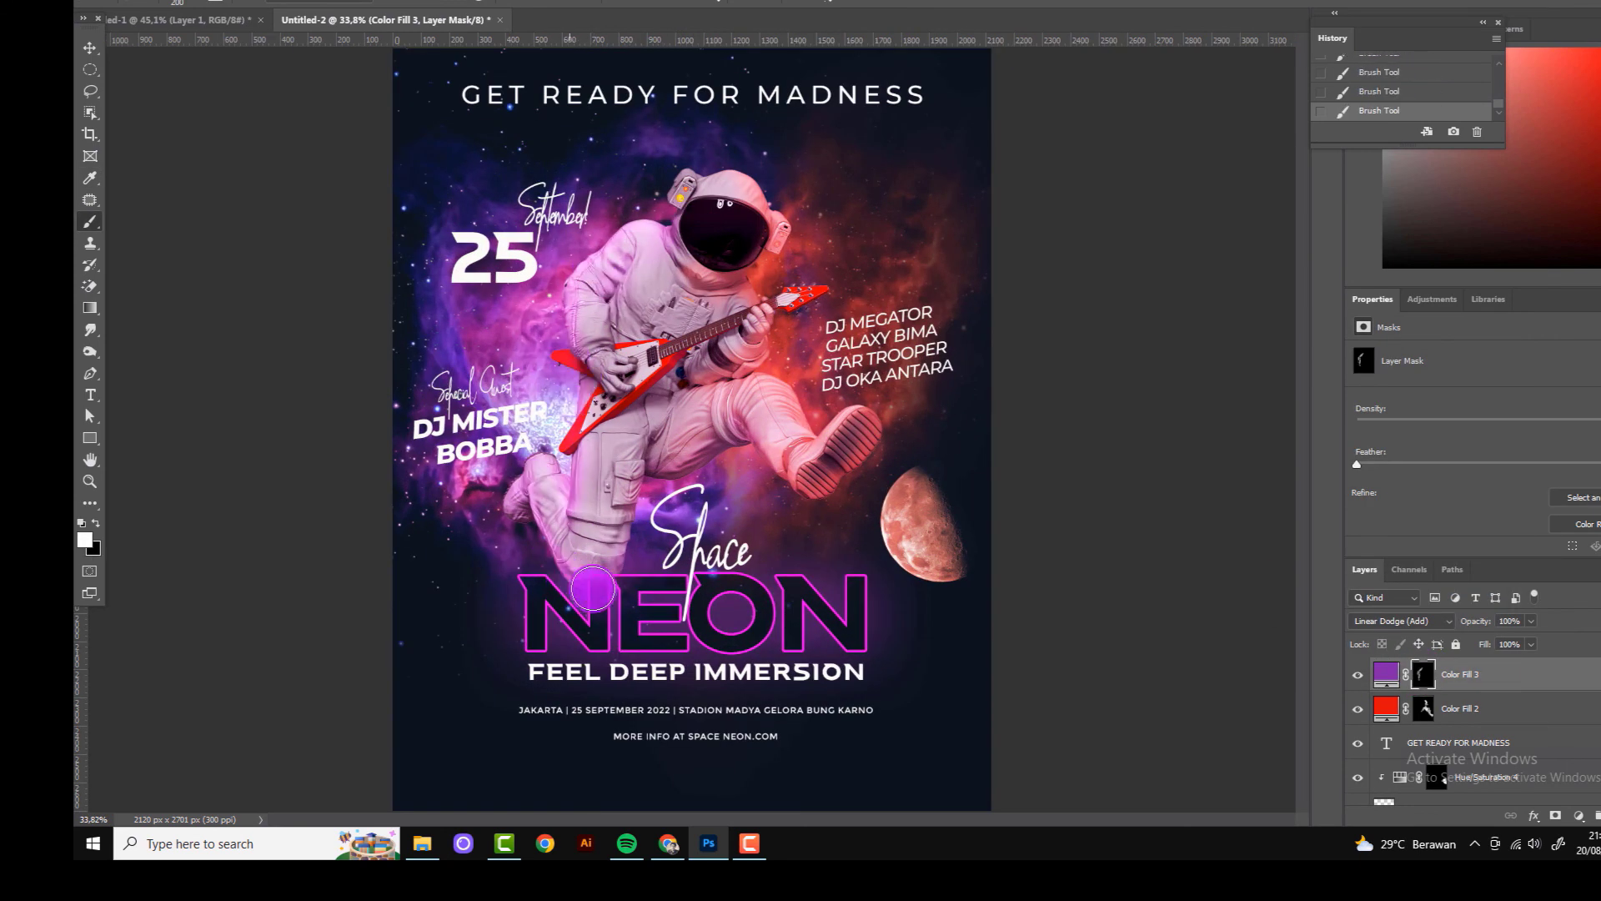
{"action": "key", "text": "ctrl+minus"}
{"action": "key", "text": "ctrl+minus"}
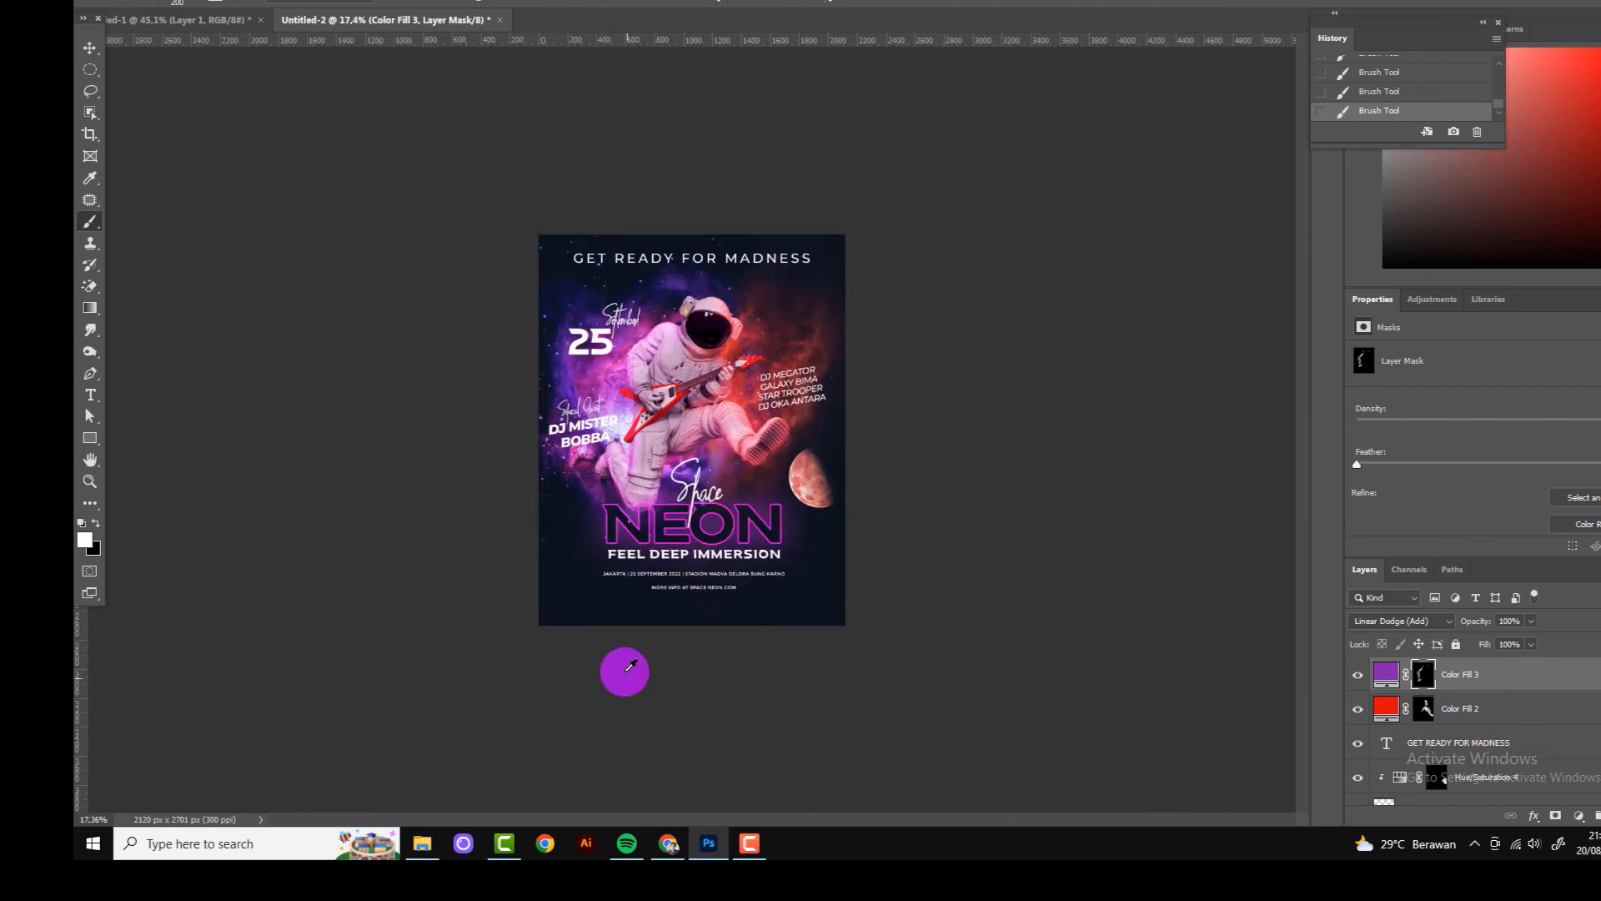
{"action": "key", "text": "ctrl+plus"}
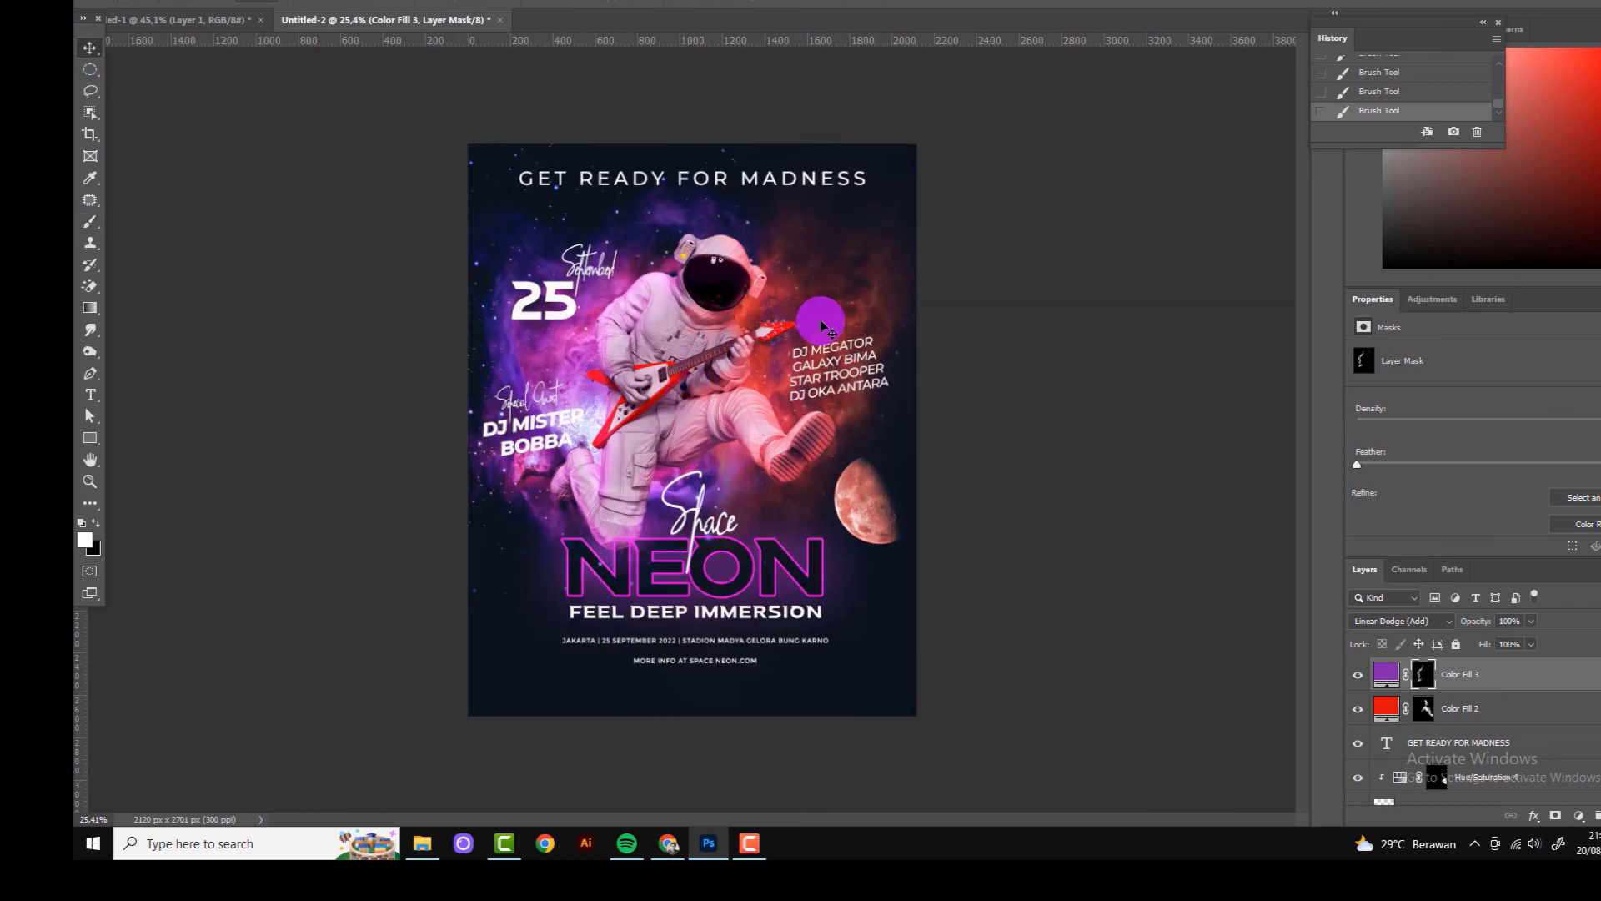
{"action": "left_click", "coordinate": [867, 265], "text": "ctrl"}
{"action": "key", "text": "ctrl+plus"}
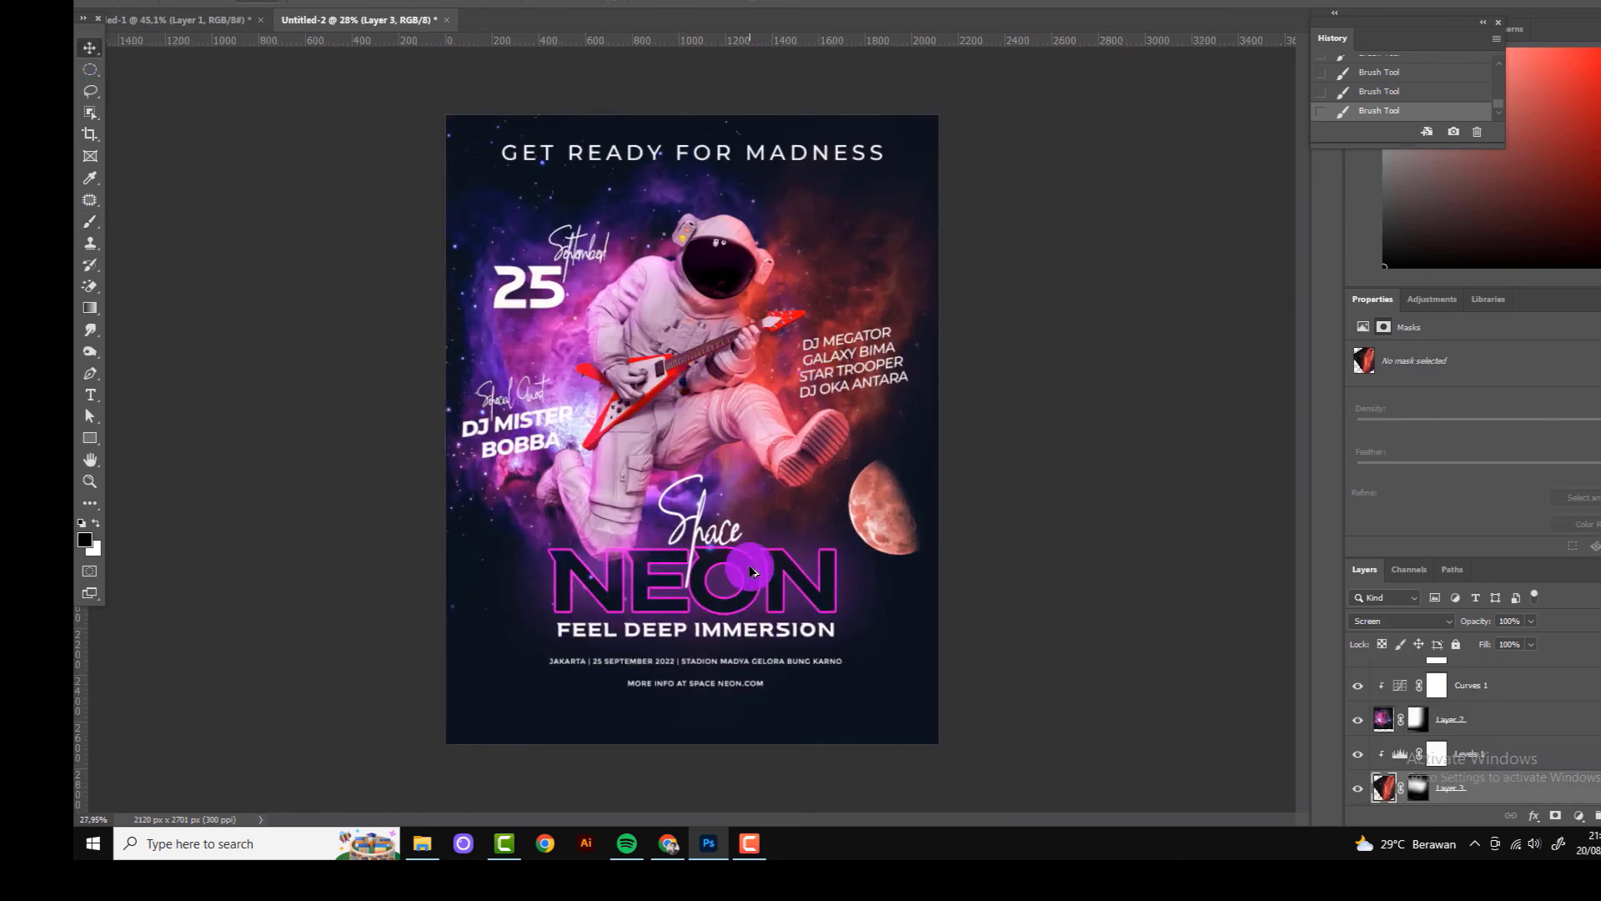
Step: Change the NEON title's Stroke colour to a red sampled from the poster
{"action": "scroll", "coordinate": [751, 567], "scroll_direction": "up", "scroll_amount": 1}
{"action": "scroll", "coordinate": [690, 679], "scroll_direction": "up", "scroll_amount": 1}
{"action": "scroll", "coordinate": [784, 590], "scroll_direction": "up", "scroll_amount": 1}
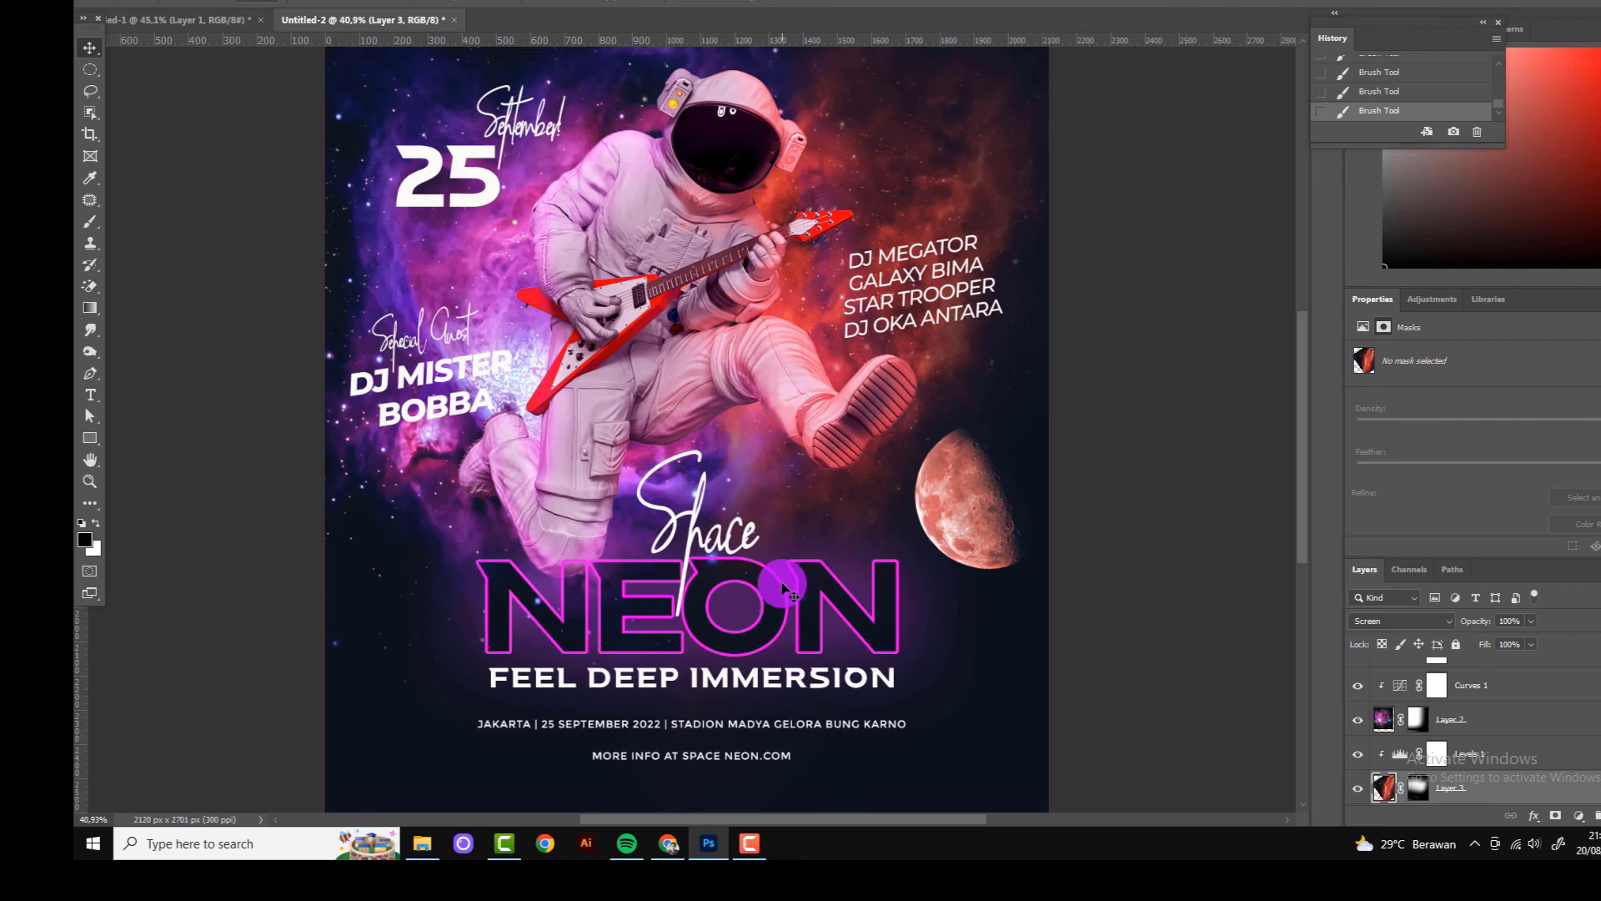
{"action": "left_click", "coordinate": [784, 588], "text": "ctrl"}
{"action": "double_click", "coordinate": [1422, 708]}
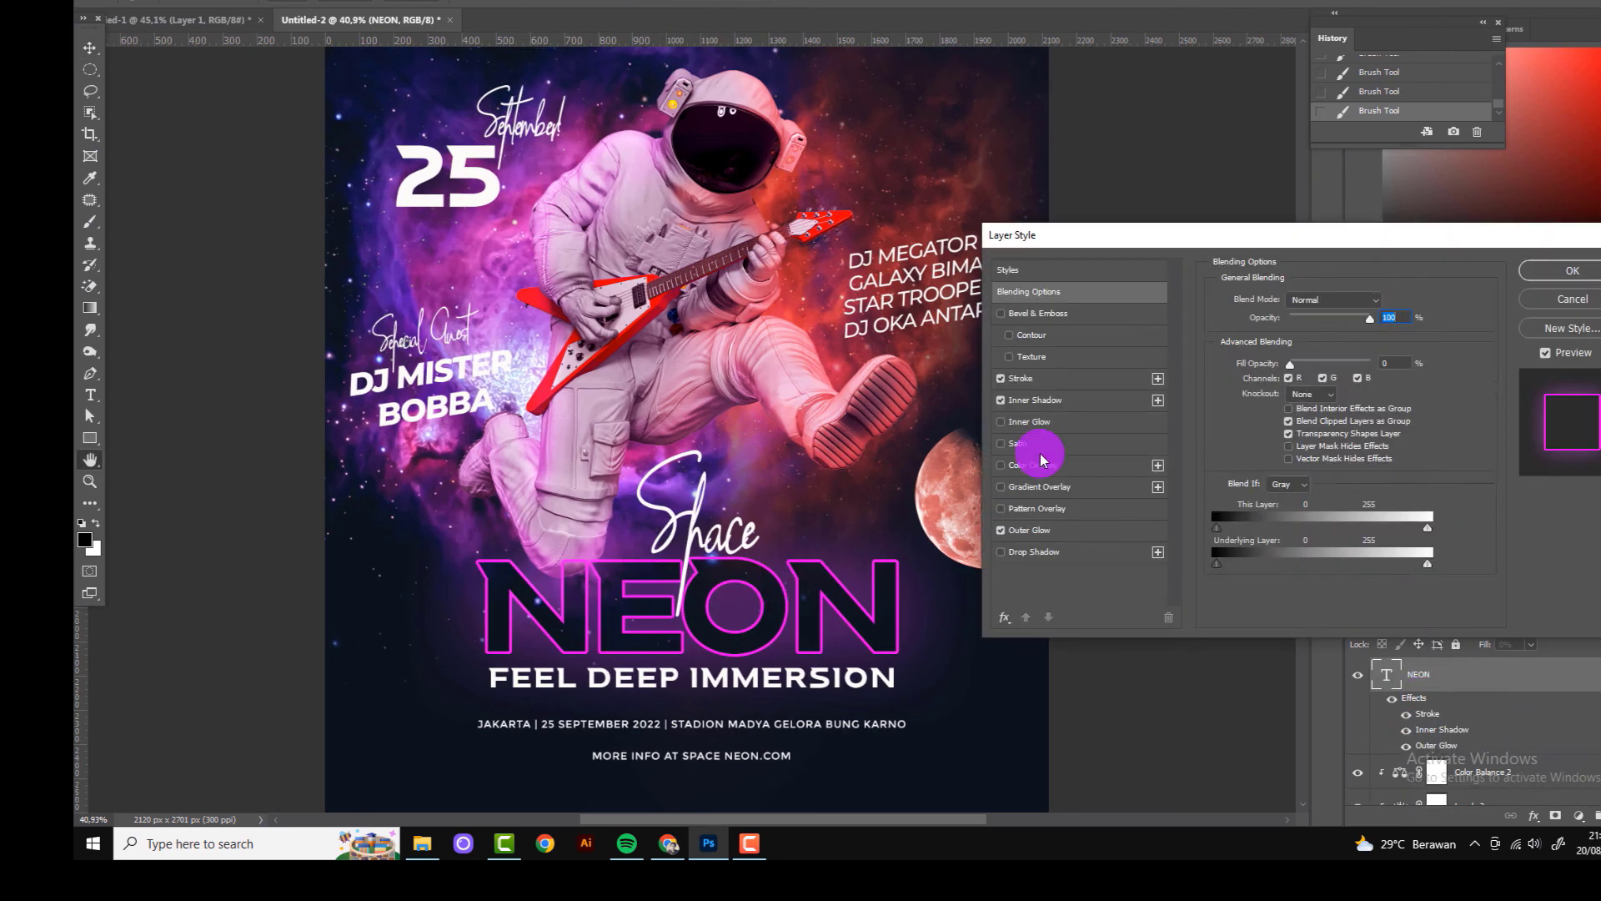
{"action": "left_click", "coordinate": [1243, 431]}
{"action": "left_click", "coordinate": [786, 308]}
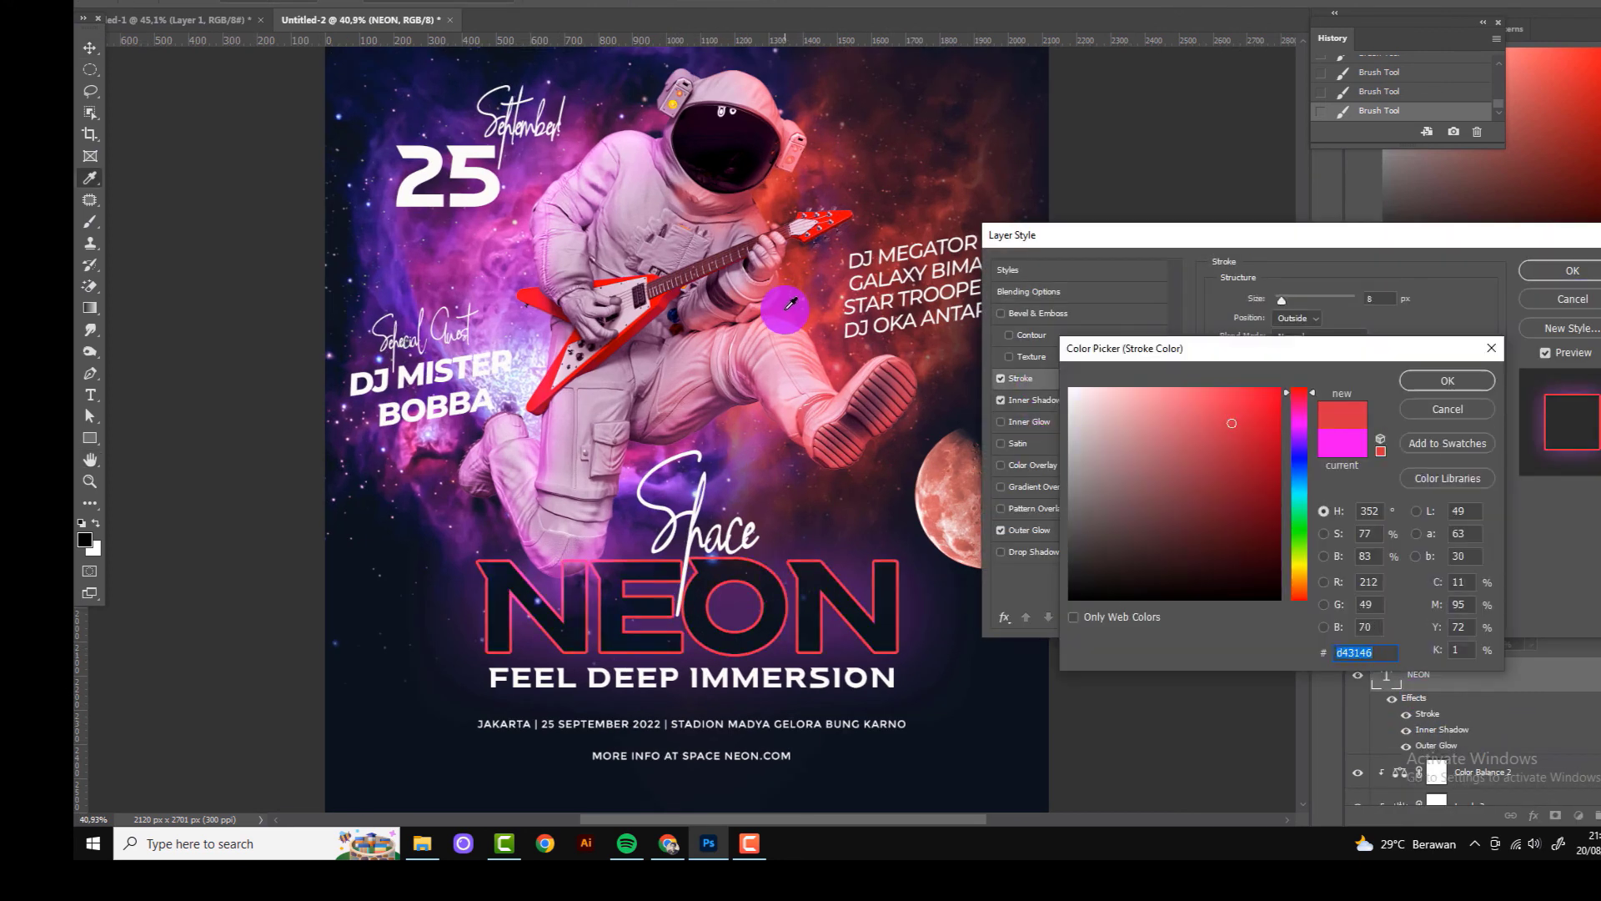
{"action": "left_click", "coordinate": [1434, 380]}
{"action": "scroll", "coordinate": [965, 404], "scroll_direction": "down", "scroll_amount": 3}
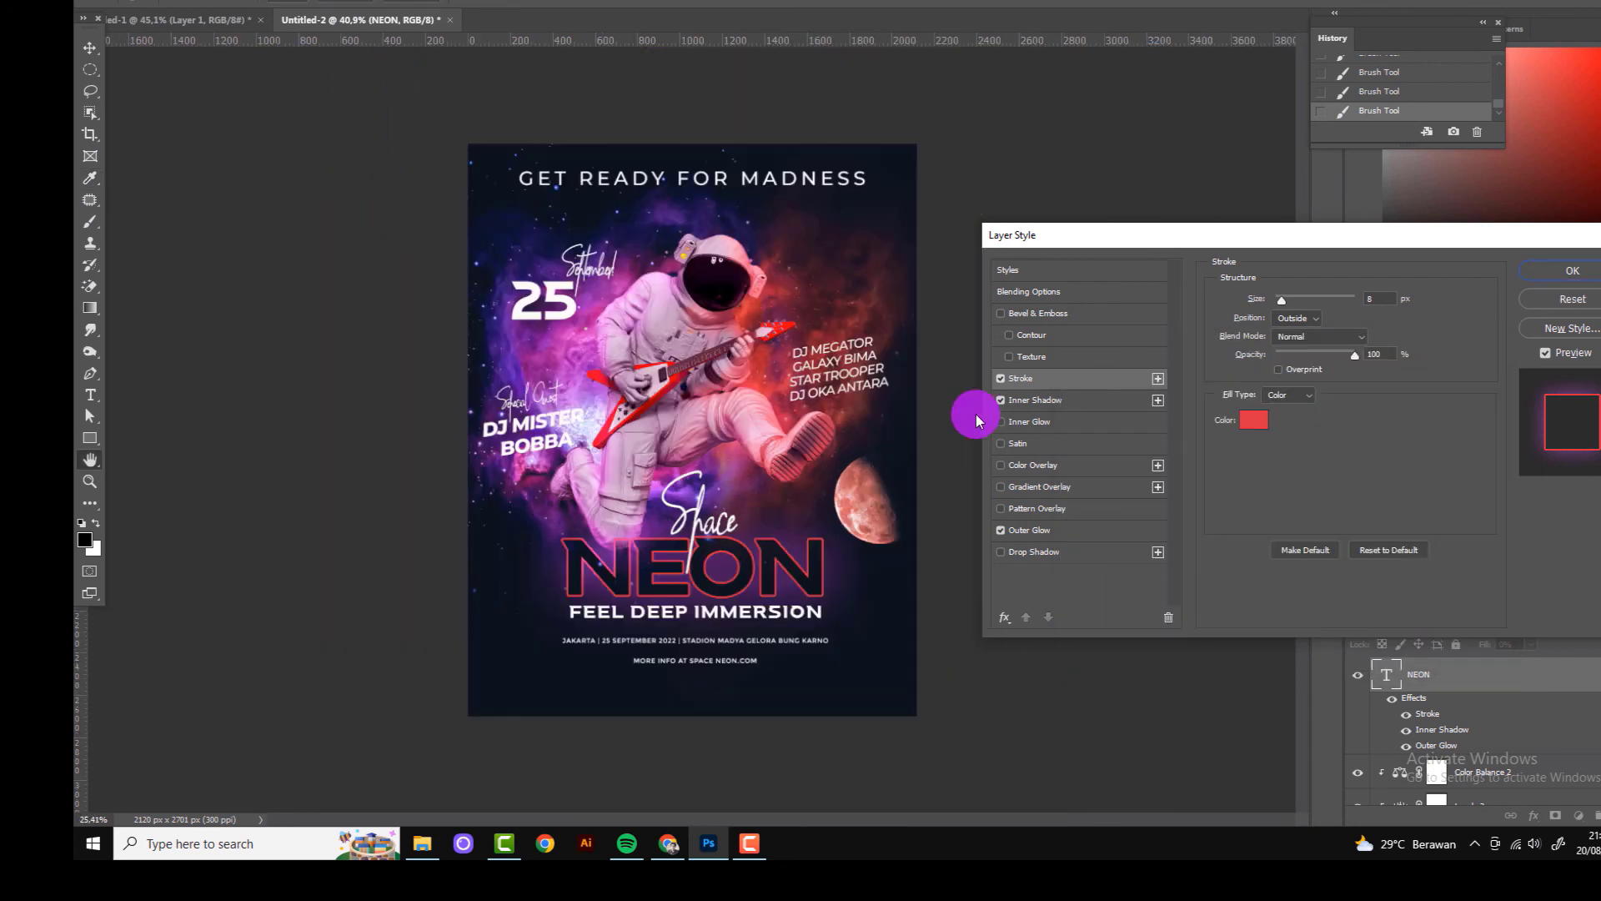
{"action": "left_click", "coordinate": [1572, 270]}
Step: Copy the NEON layer style and paste it onto the FEEL DEEP IMMERSION layer
{"action": "right_click", "coordinate": [1508, 659]}
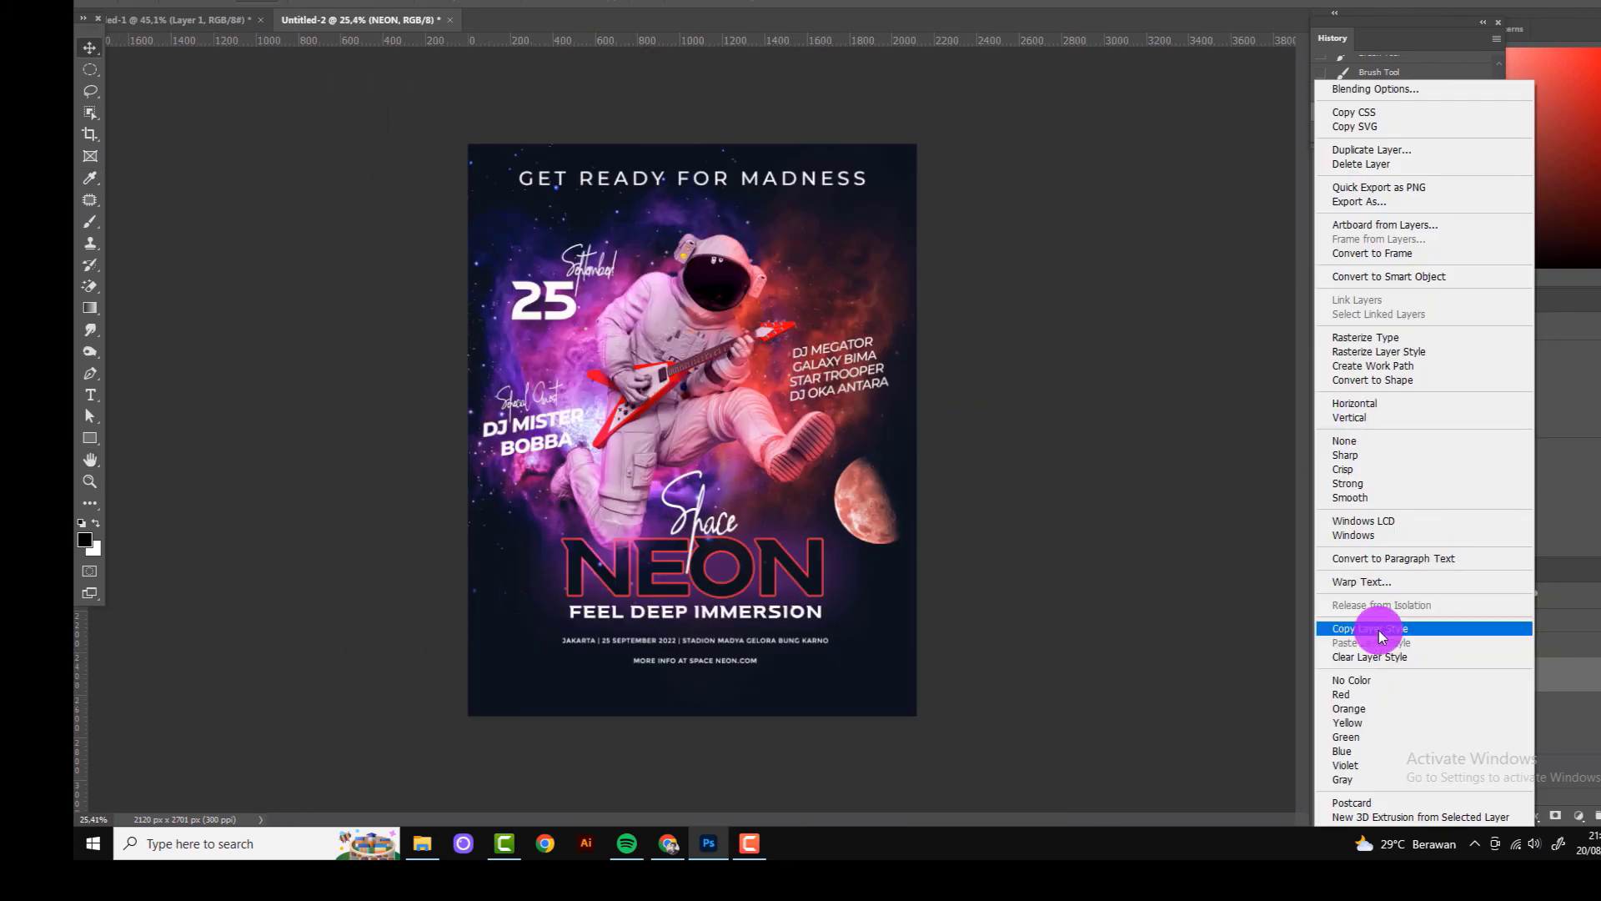
{"action": "left_click", "coordinate": [1418, 616]}
{"action": "scroll", "coordinate": [923, 672], "scroll_direction": "up", "scroll_amount": 3}
{"action": "left_click", "coordinate": [713, 678]}
{"action": "right_click", "coordinate": [1493, 674]}
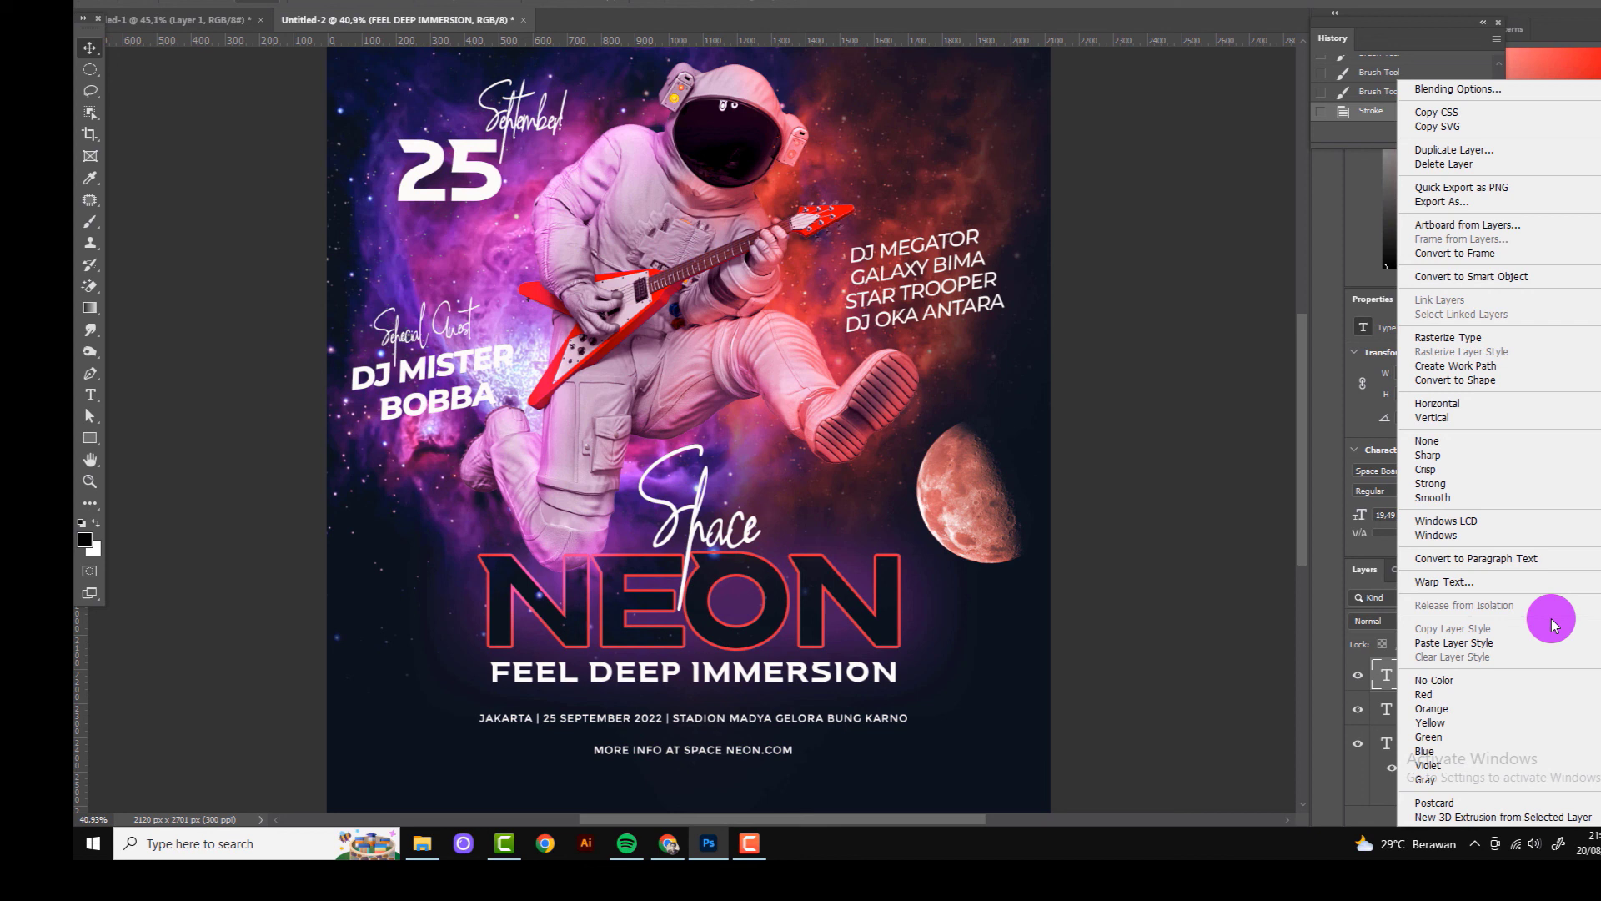
{"action": "left_click", "coordinate": [1448, 613]}
Step: Disable the tagline's Stroke and Inner Shadow and add a deep red Color Overlay
{"action": "double_click", "coordinate": [1424, 705]}
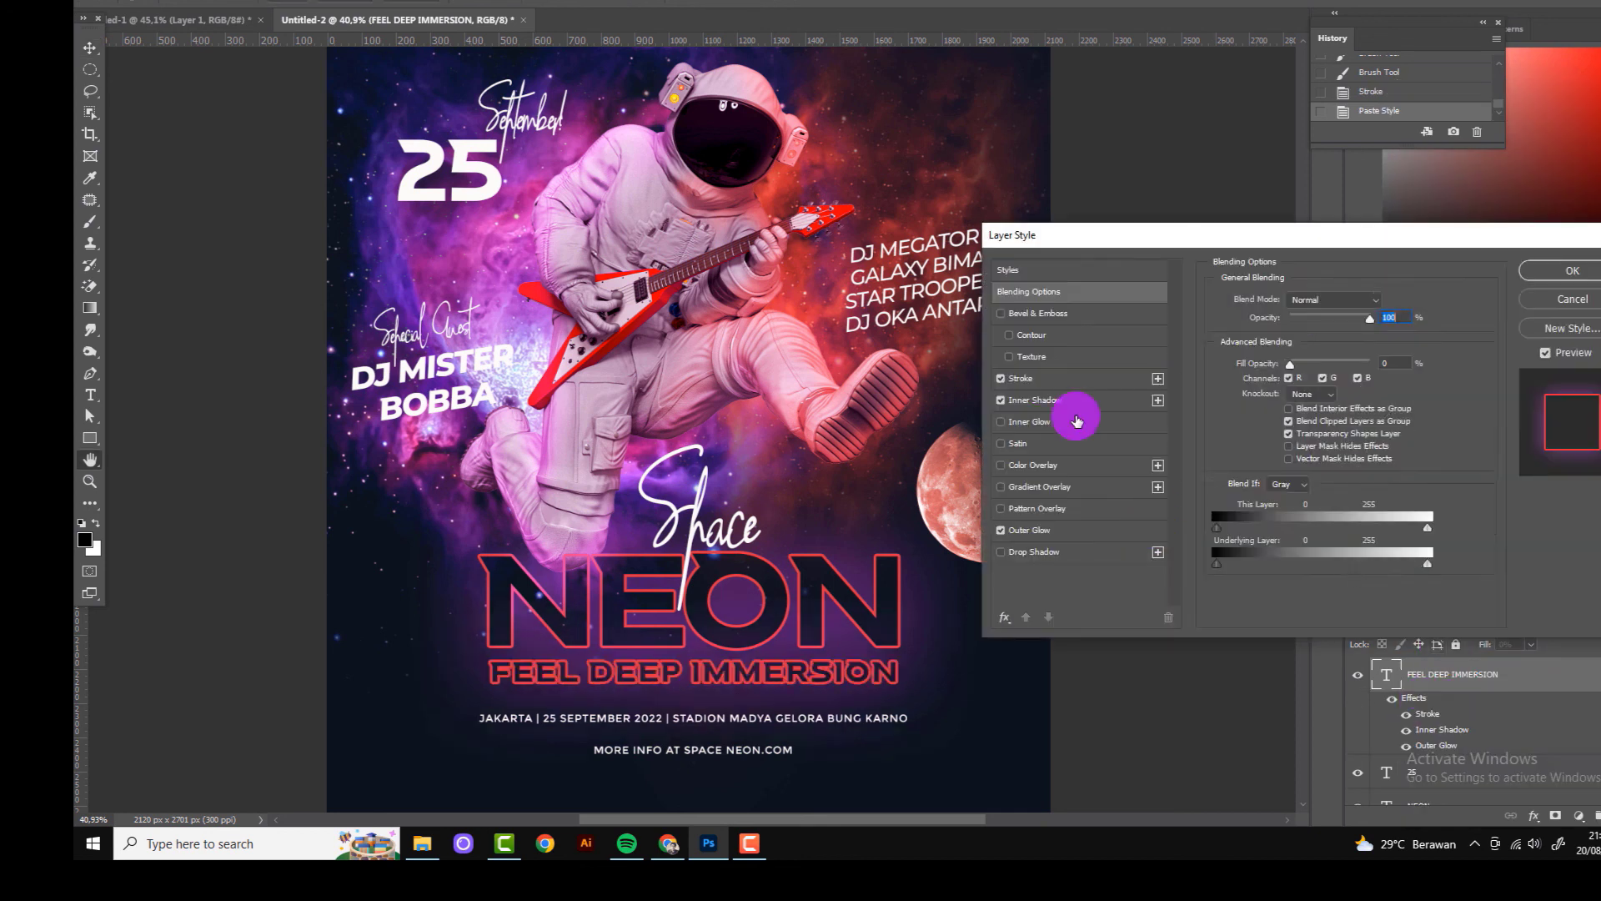
{"action": "left_click", "coordinate": [1030, 379]}
{"action": "left_click", "coordinate": [1278, 307]}
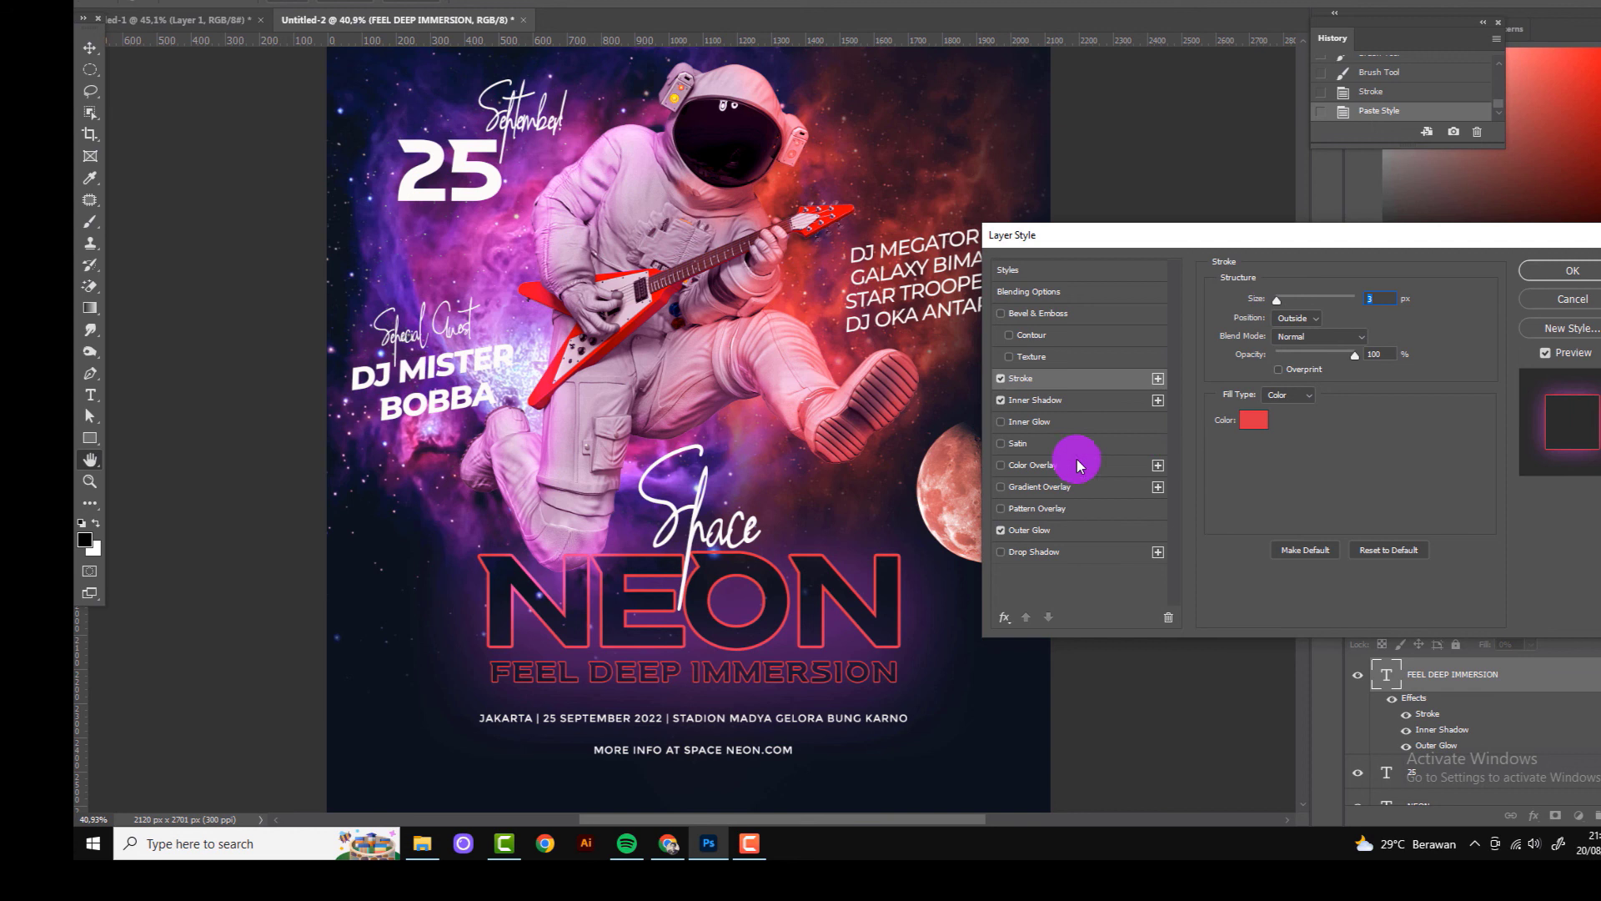
{"action": "left_click", "coordinate": [1001, 378]}
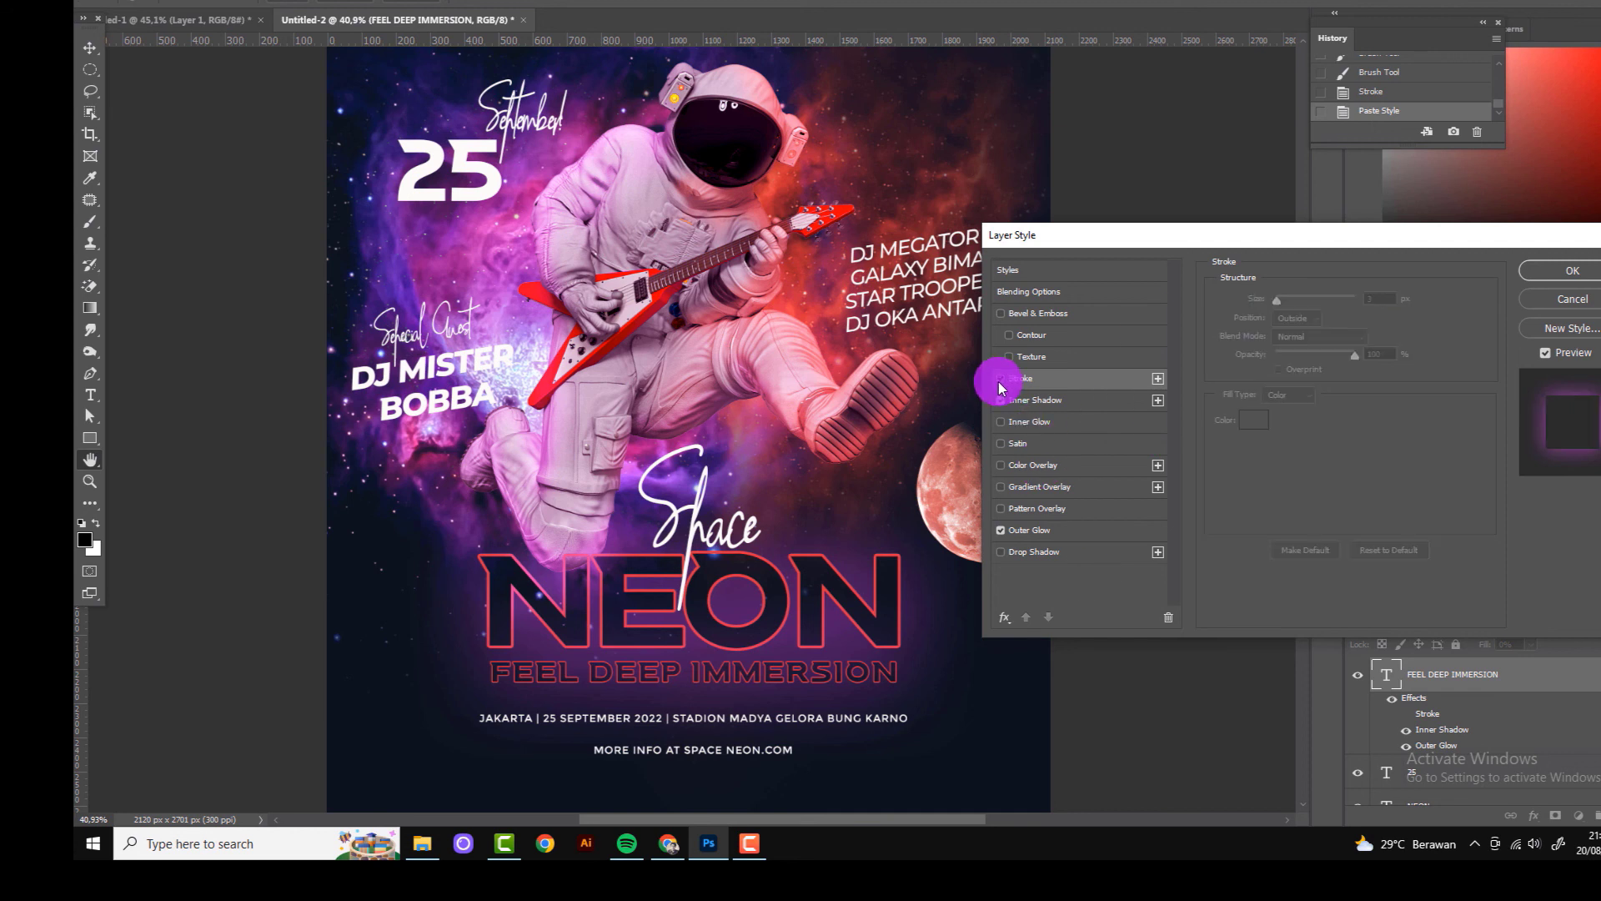
{"action": "left_click", "coordinate": [1030, 465]}
{"action": "left_click", "coordinate": [1386, 301]}
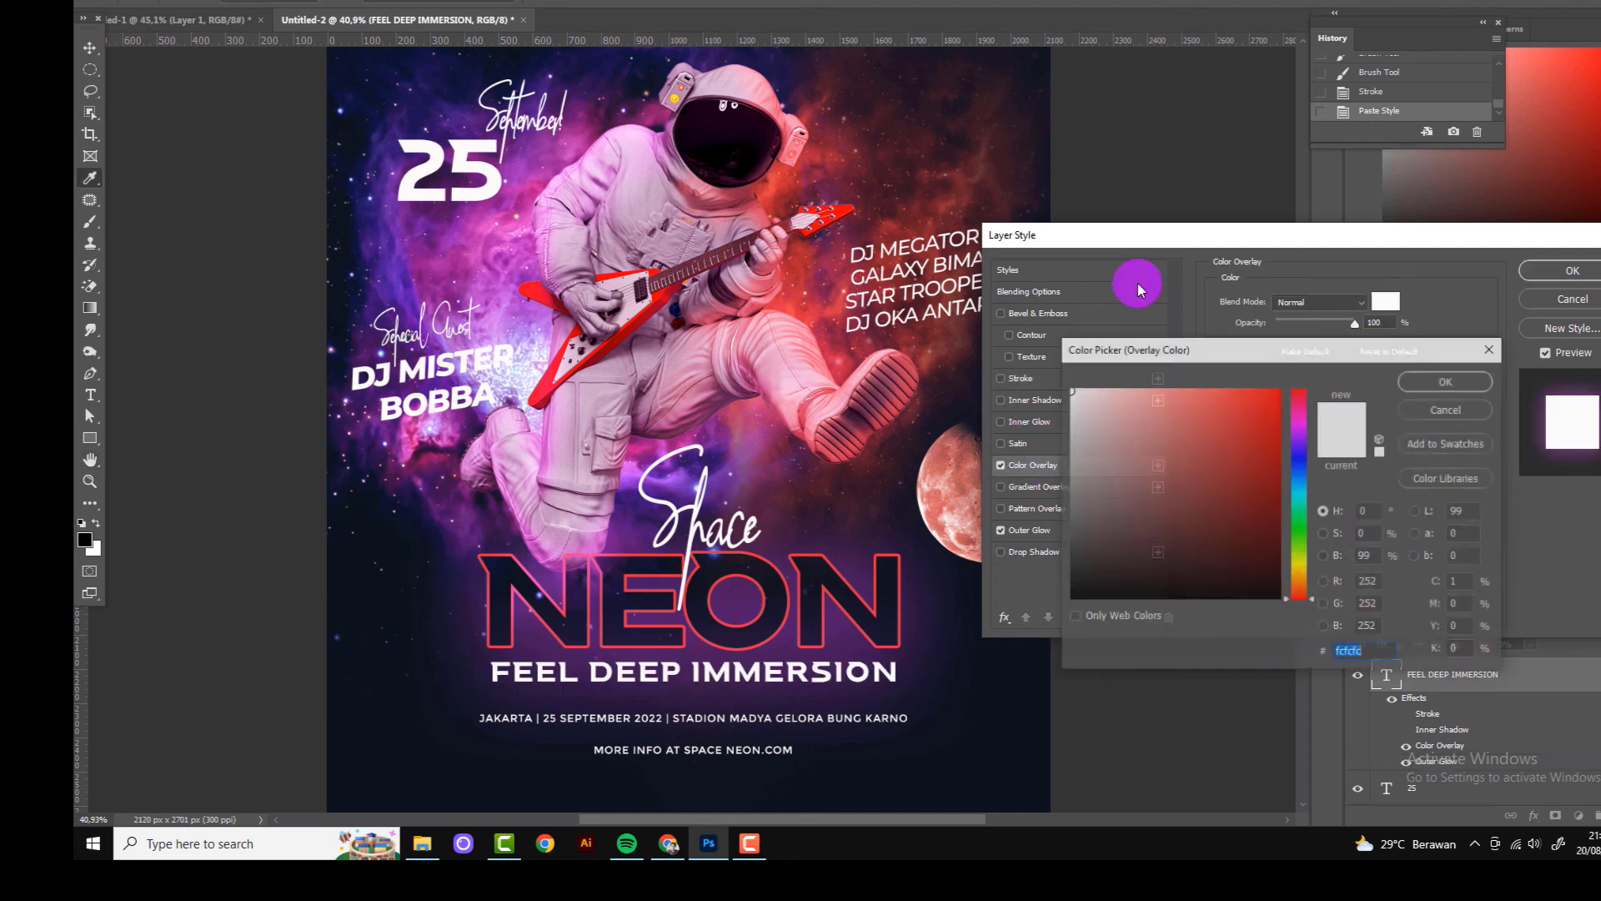
{"action": "left_click", "coordinate": [1232, 418]}
{"action": "left_click", "coordinate": [1247, 419]}
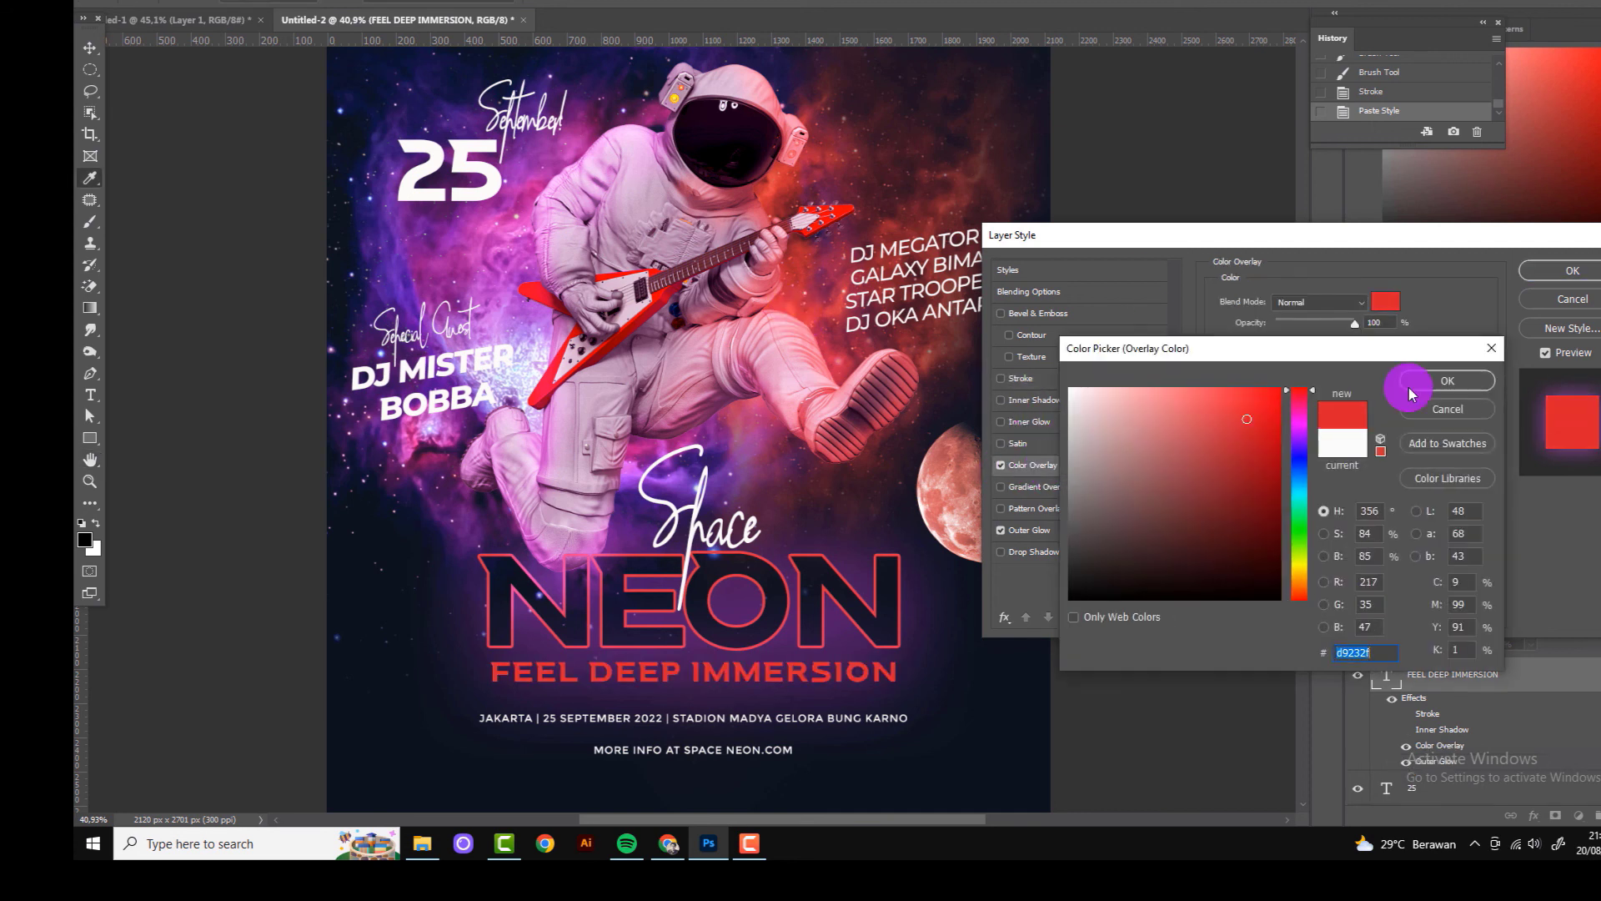
{"action": "left_click", "coordinate": [1448, 389]}
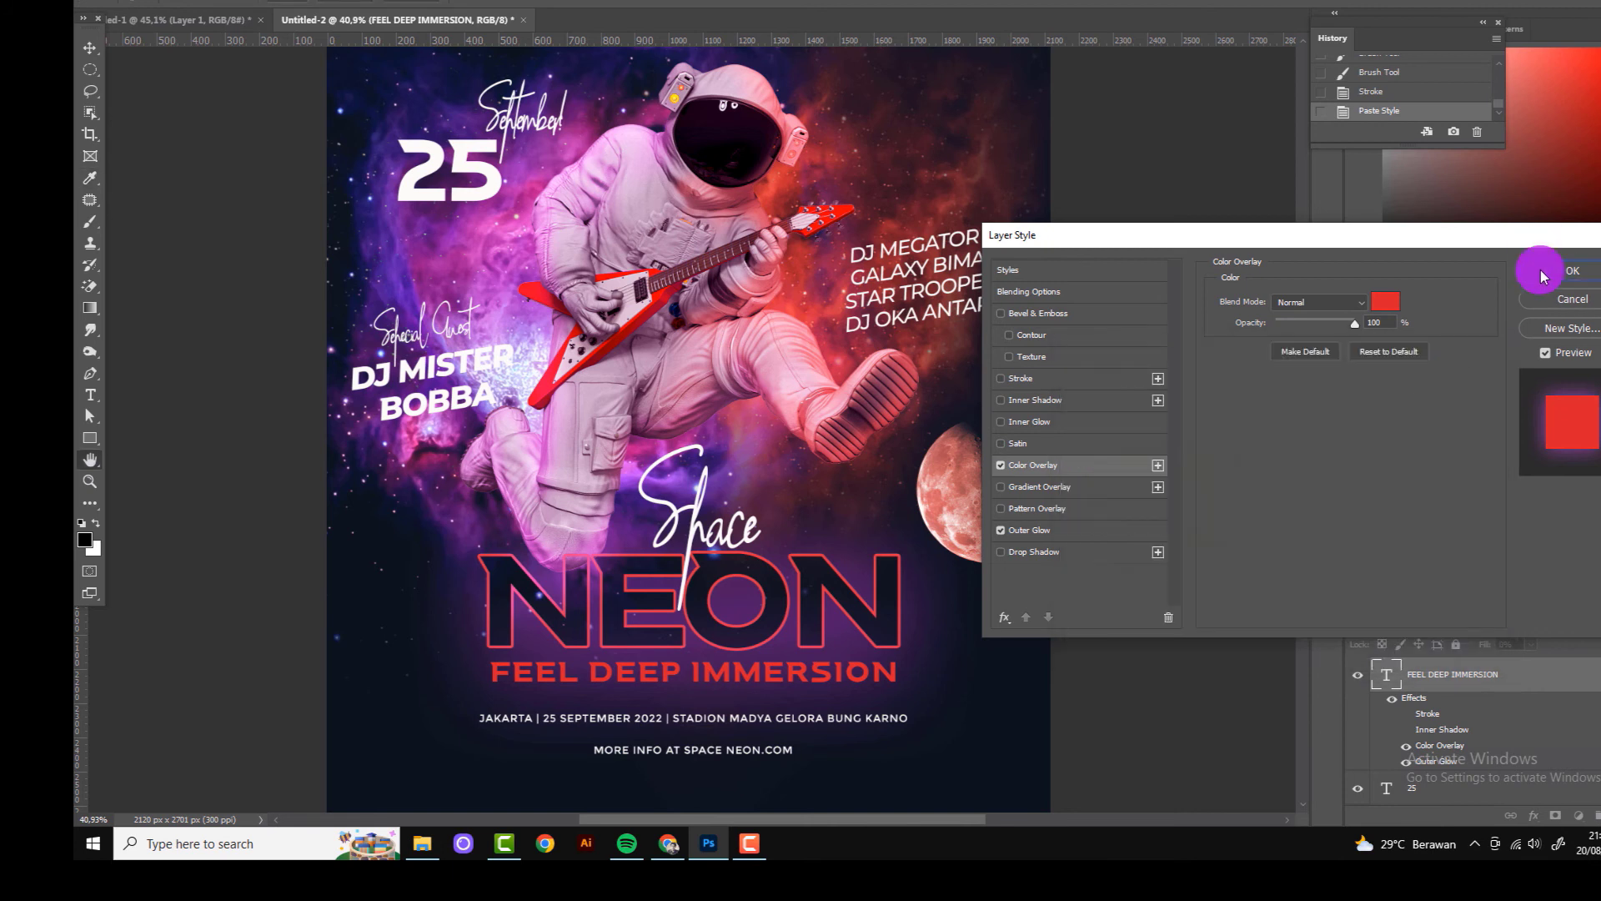
{"action": "left_click", "coordinate": [1573, 271]}
{"action": "scroll", "coordinate": [922, 536], "scroll_direction": "down", "scroll_amount": 2}
{"action": "scroll", "coordinate": [680, 686], "scroll_direction": "up", "scroll_amount": 2}
{"action": "scroll", "coordinate": [1418, 755], "scroll_direction": "down", "scroll_amount": 2}
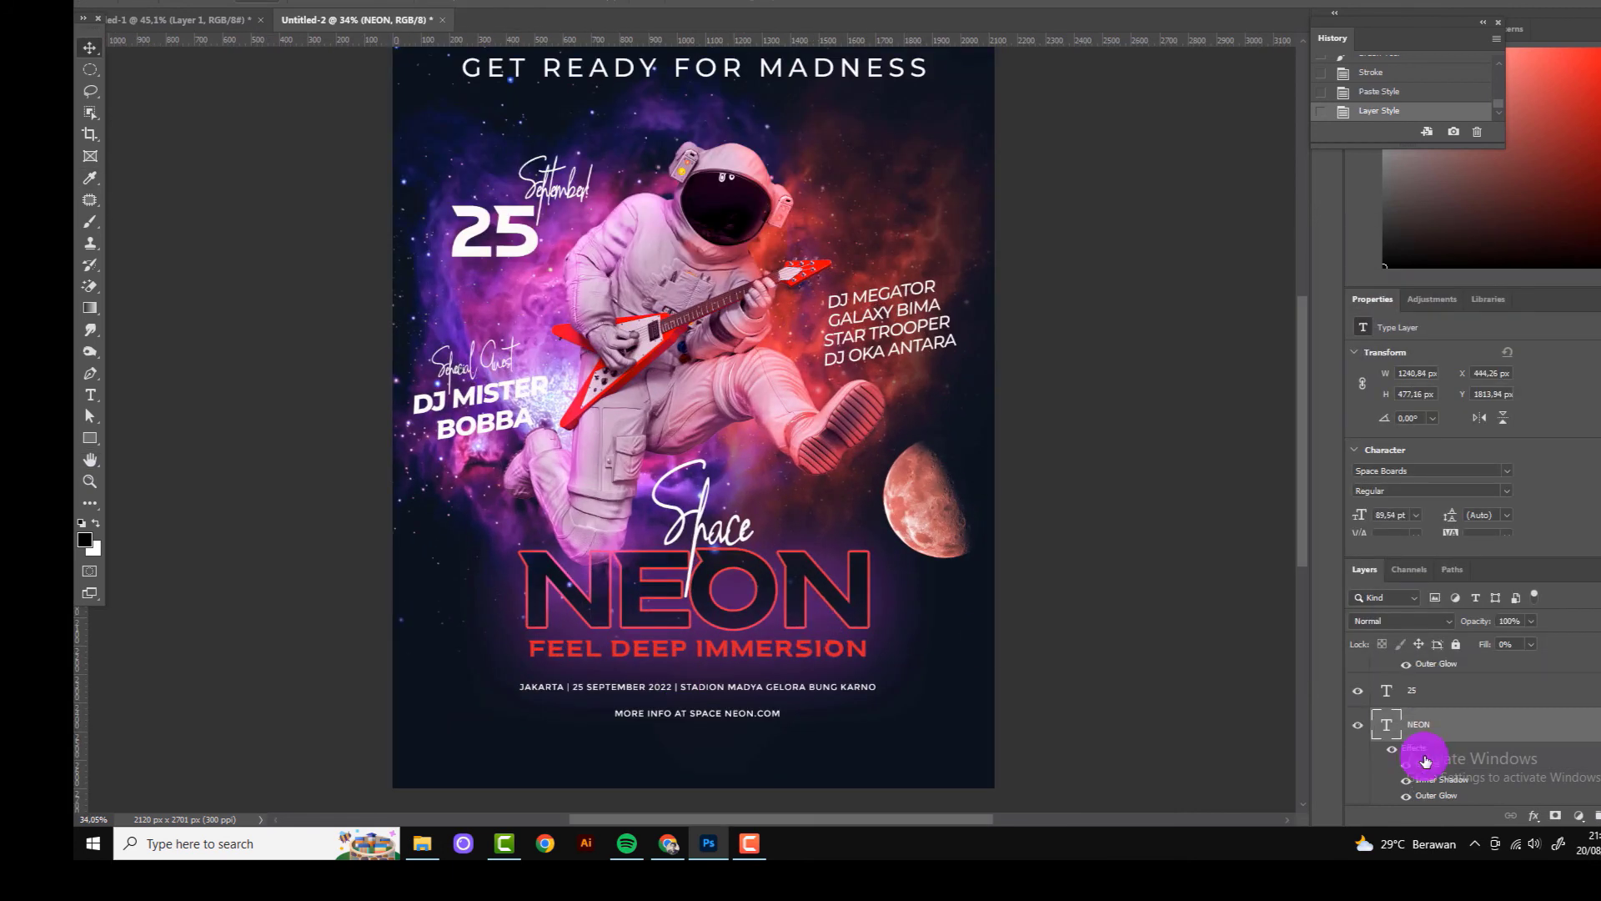
Step: Set the NEON title's Outer Glow to a sampled red and adjust its Blend If blending
{"action": "double_click", "coordinate": [1418, 749]}
{"action": "left_click", "coordinate": [1034, 530]}
{"action": "left_click", "coordinate": [1254, 358]}
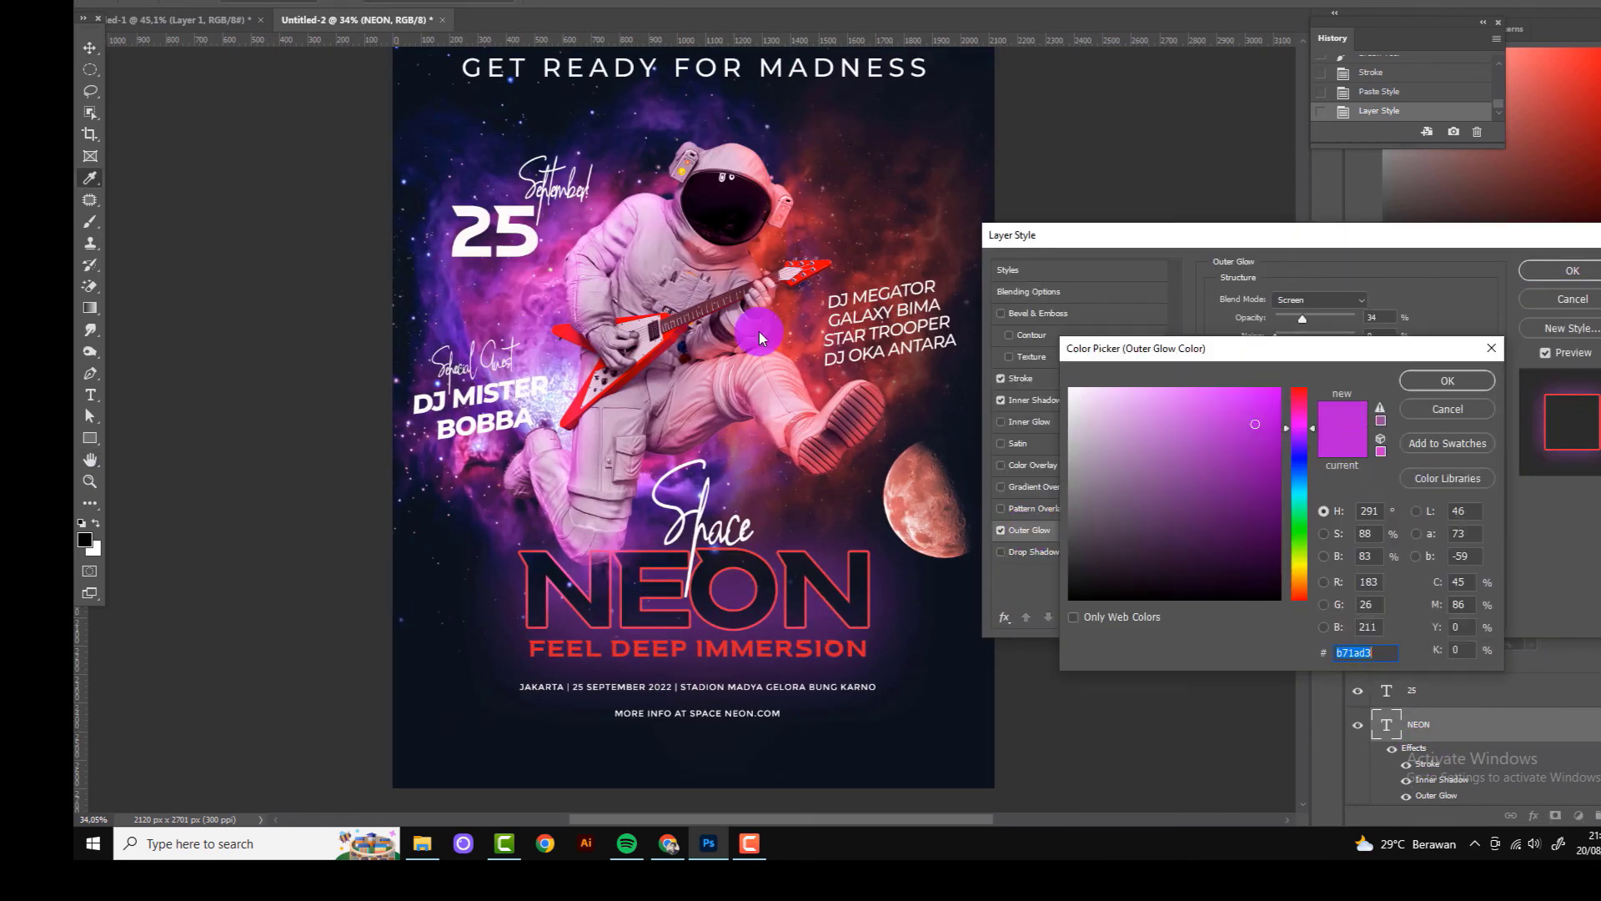
{"action": "left_click", "coordinate": [782, 334]}
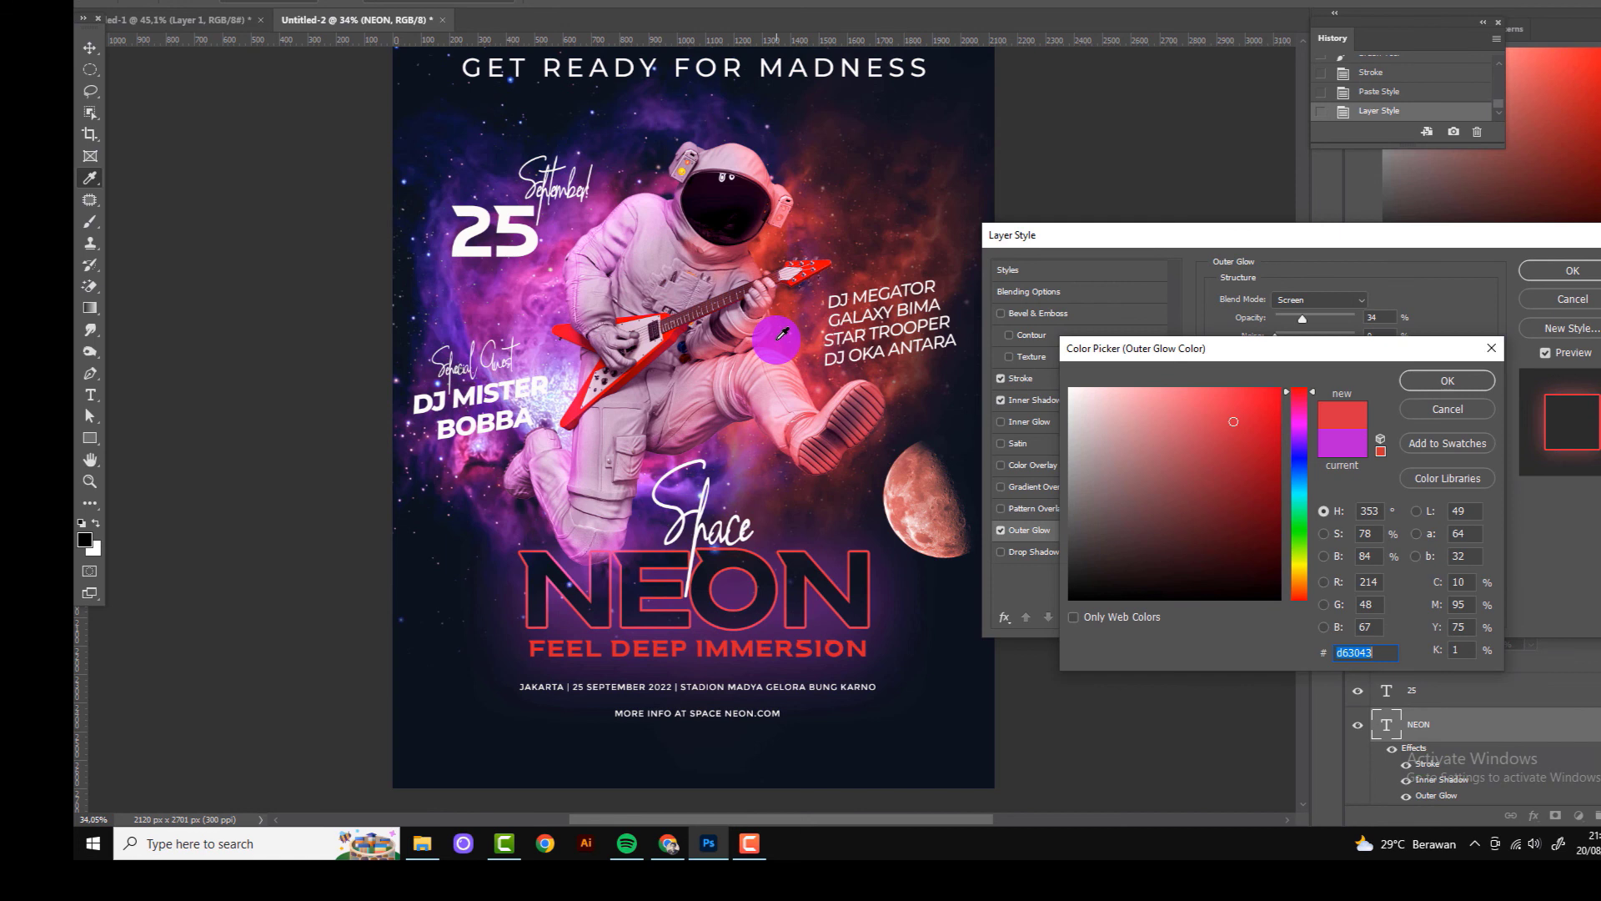
{"action": "left_click", "coordinate": [1433, 383]}
{"action": "left_click", "coordinate": [1554, 276]}
{"action": "double_click", "coordinate": [1568, 724]}
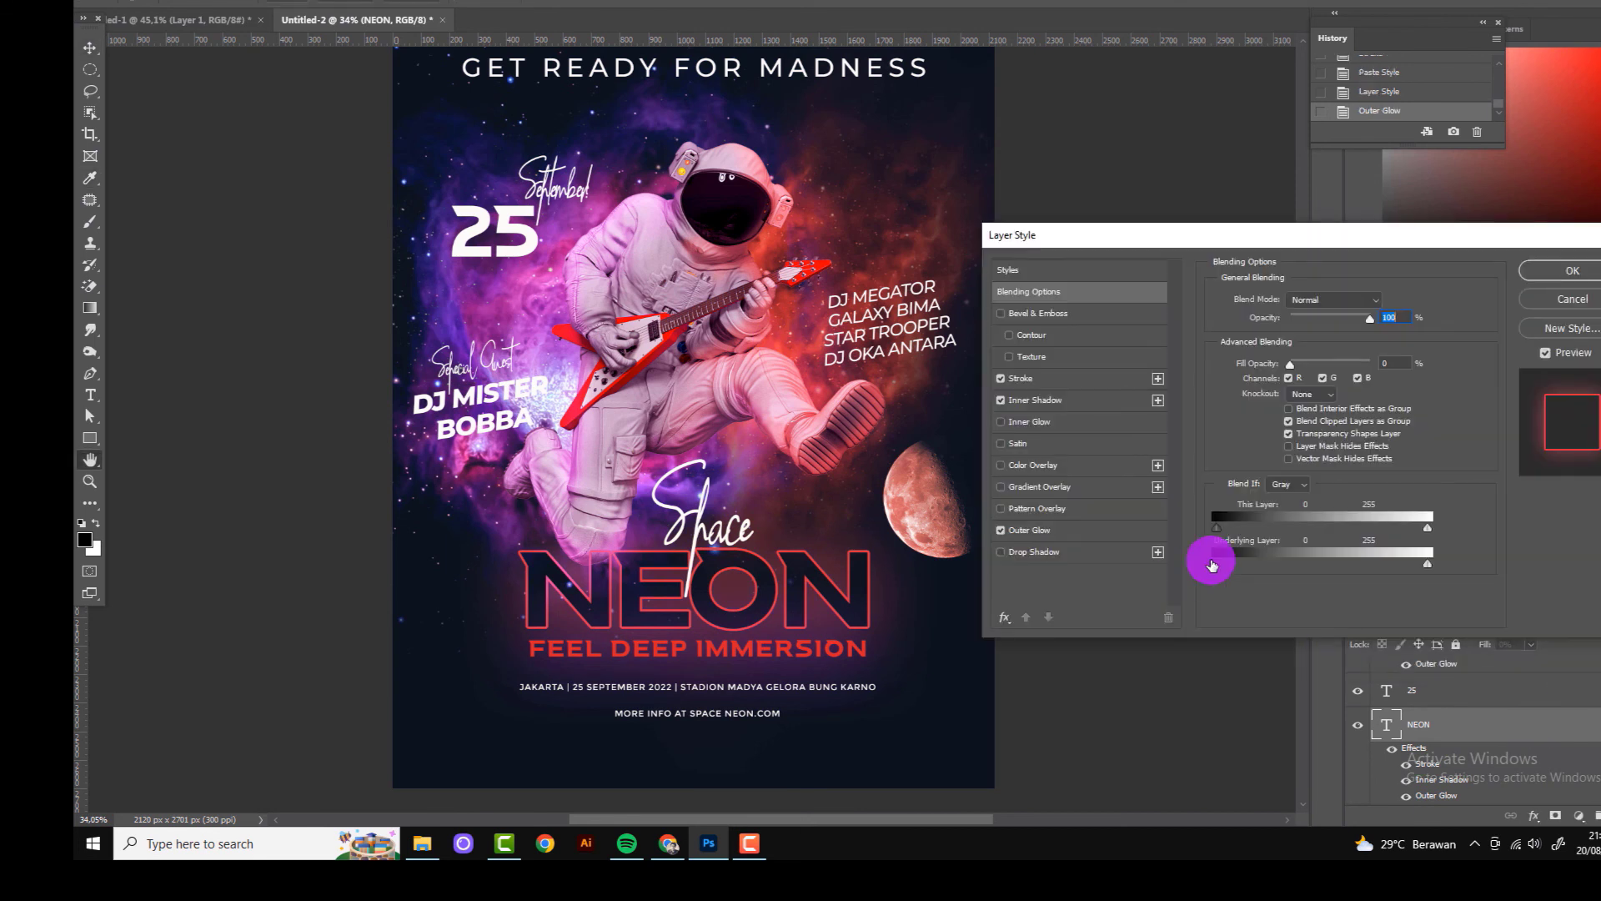
{"action": "left_click_drag", "start_coordinate": [1238, 566], "coordinate": [1243, 571]}
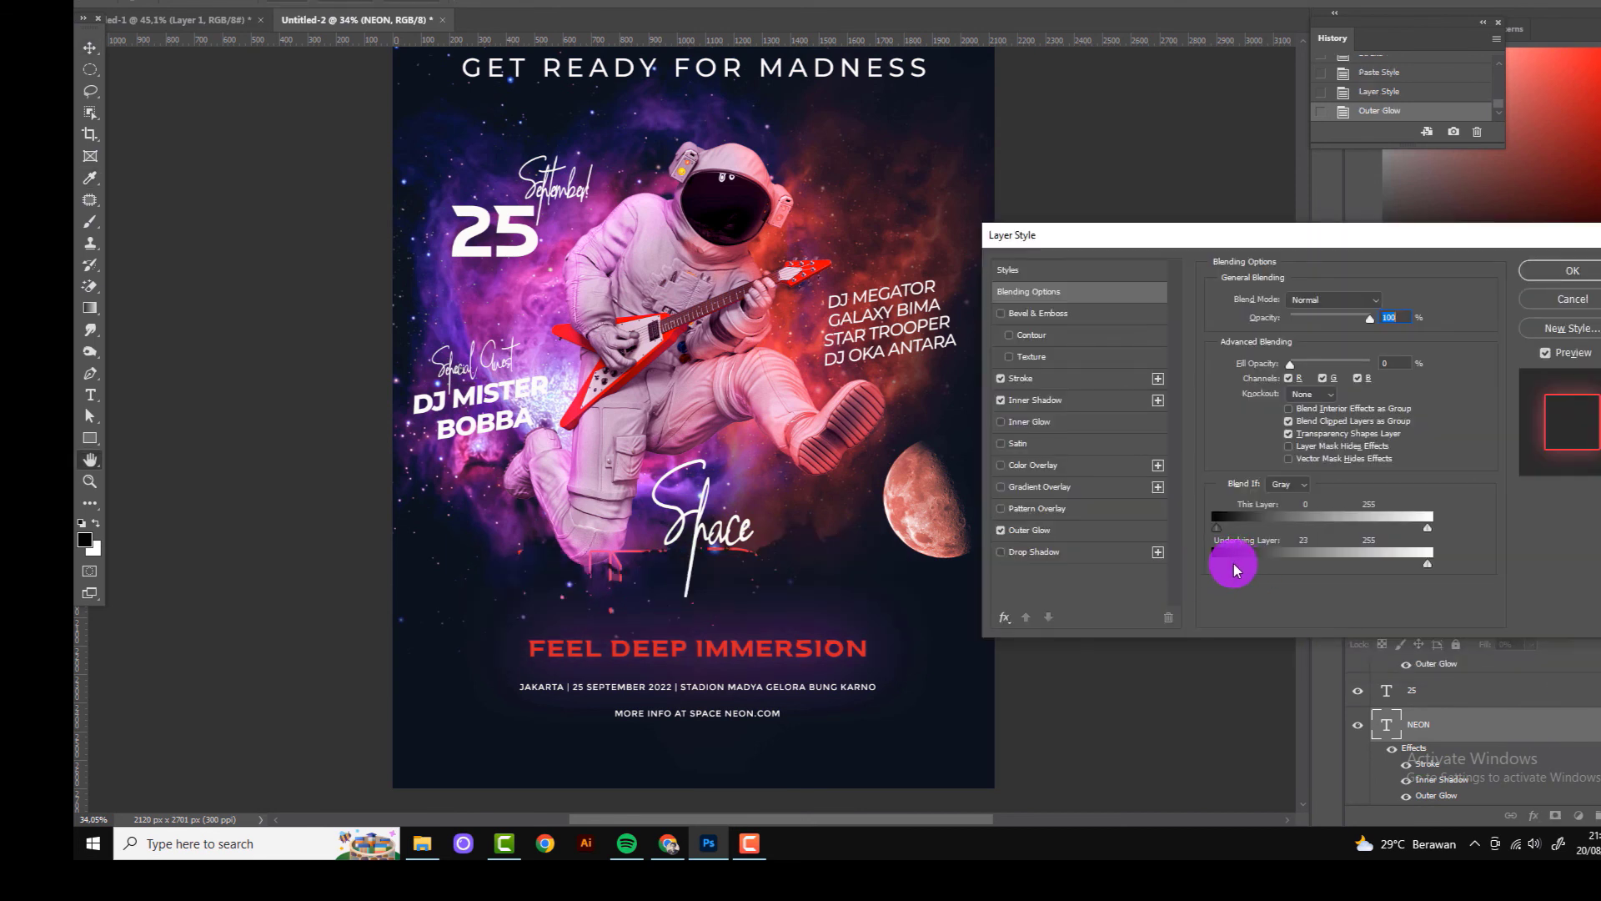
{"action": "left_click", "coordinate": [1512, 284]}
{"action": "scroll", "coordinate": [916, 496], "scroll_direction": "down", "scroll_amount": 2}
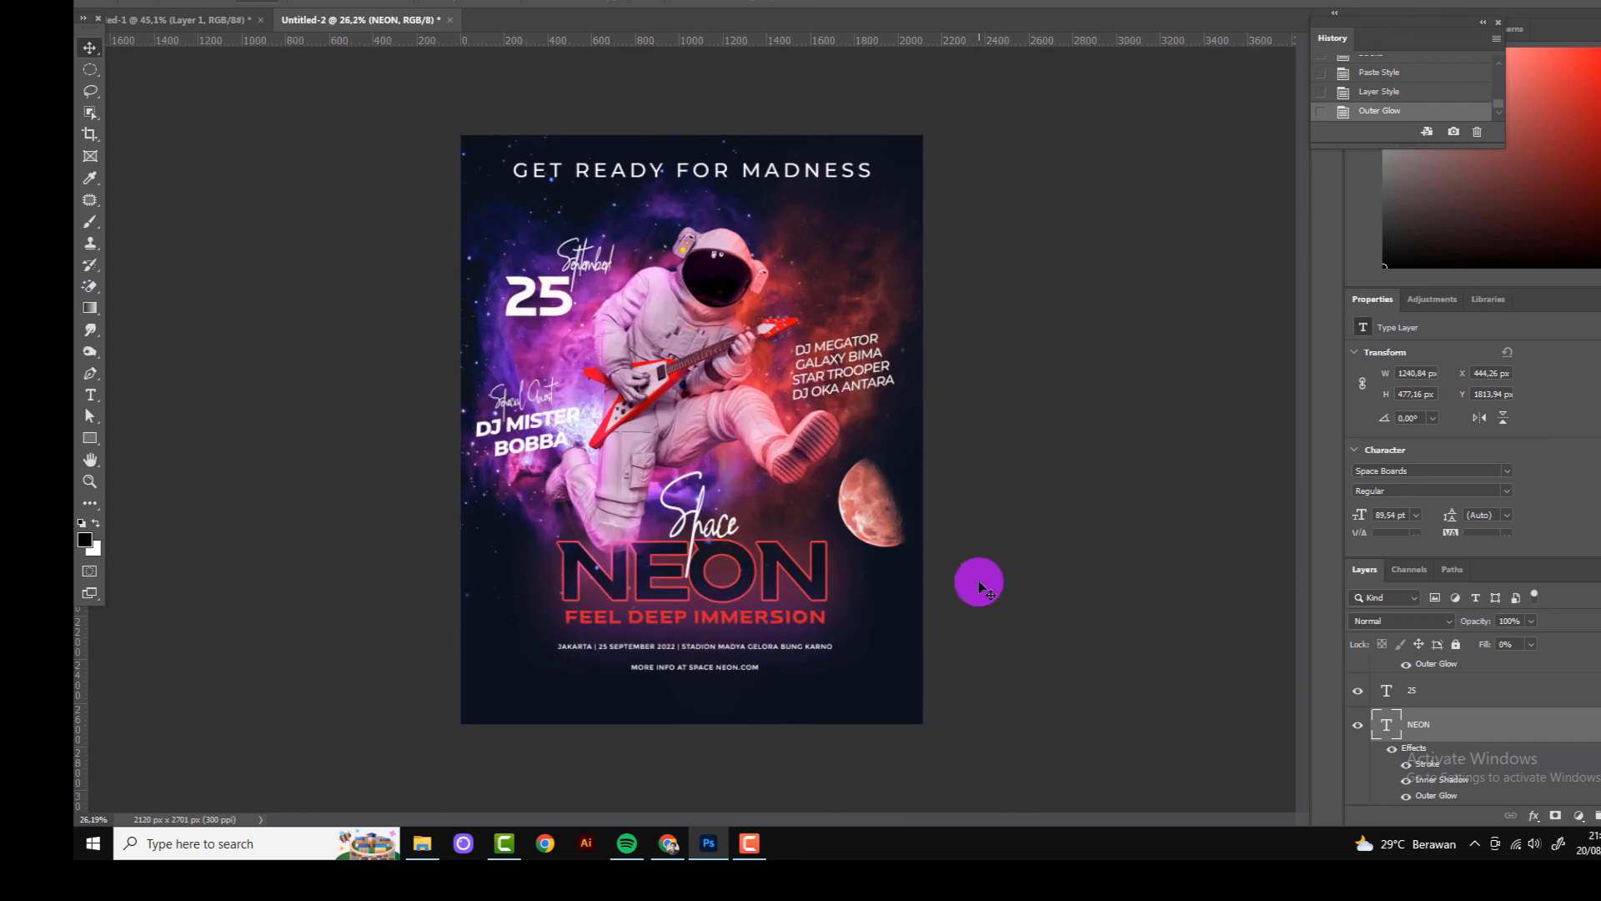
Step: Paste the red neon layer style onto the 25 date layer
{"action": "scroll", "coordinate": [536, 529], "scroll_direction": "up", "scroll_amount": 2}
{"action": "left_click", "coordinate": [1418, 689]}
{"action": "right_click", "coordinate": [1418, 689]}
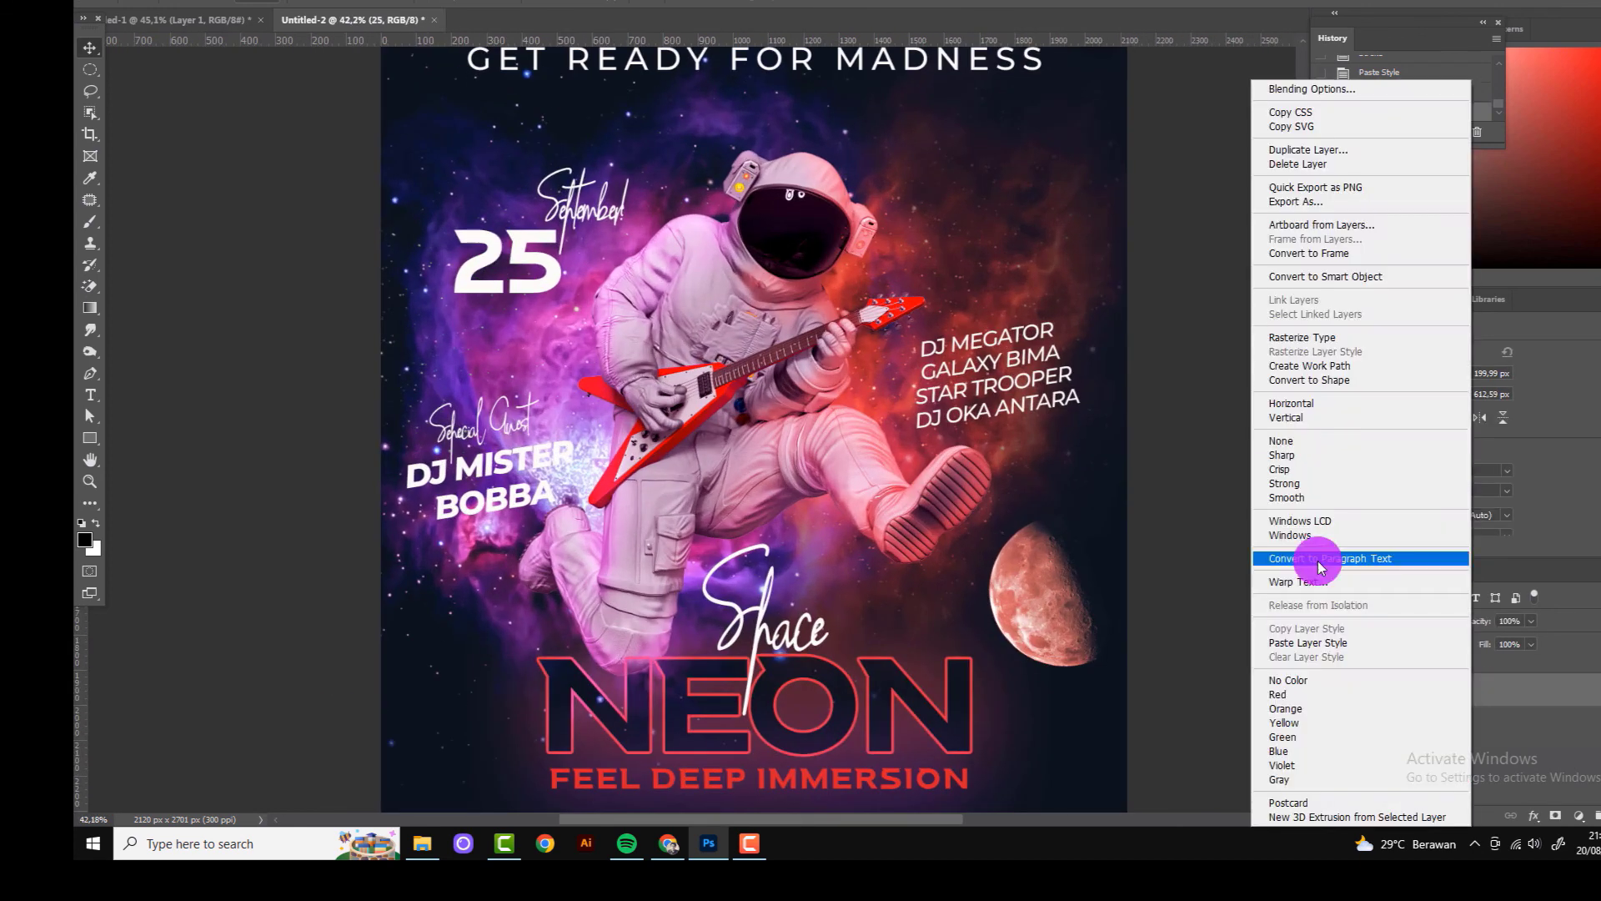
{"action": "left_click", "coordinate": [1311, 643]}
Step: Move the September! script beneath the 25 and commit the transform
{"action": "scroll", "coordinate": [712, 266], "scroll_direction": "down", "scroll_amount": 1}
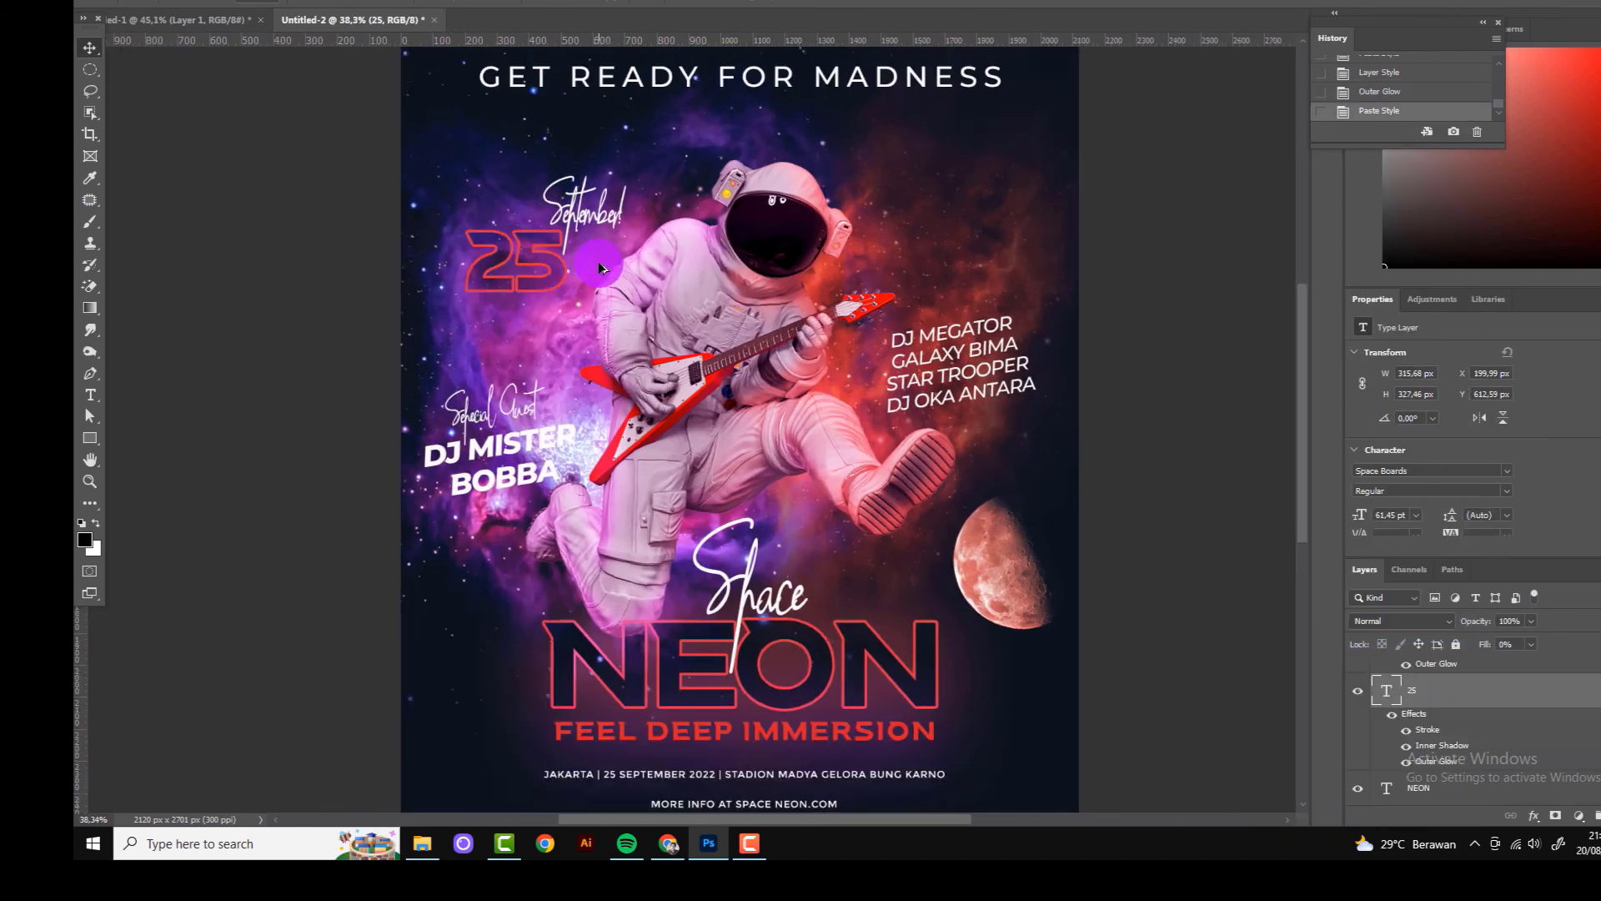
{"action": "scroll", "coordinate": [712, 265], "scroll_direction": "down", "scroll_amount": 1}
{"action": "scroll", "coordinate": [593, 191], "scroll_direction": "up", "scroll_amount": 3}
{"action": "mouse_move", "coordinate": [592, 191]}
{"action": "left_mouse_down"}
{"action": "mouse_move", "coordinate": [552, 316]}
{"action": "mouse_move", "coordinate": [519, 323]}
{"action": "left_mouse_up"}
{"action": "key", "text": "Return"}
{"action": "scroll", "coordinate": [715, 268], "scroll_direction": "down", "scroll_amount": 2}
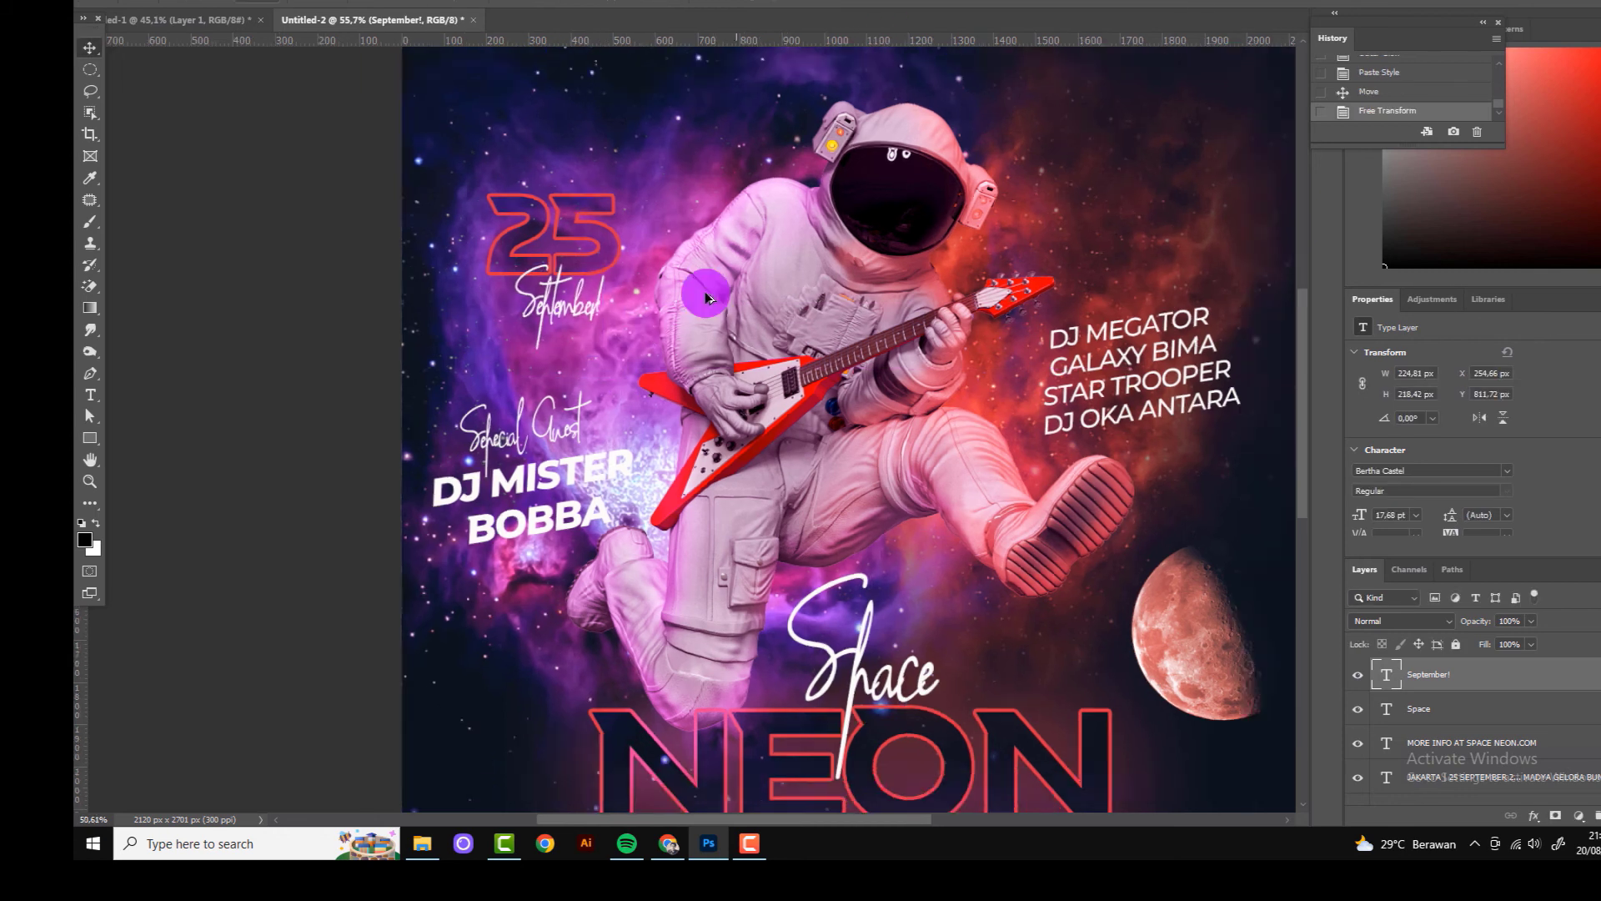
{"action": "scroll", "coordinate": [715, 268], "scroll_direction": "down", "scroll_amount": 5}
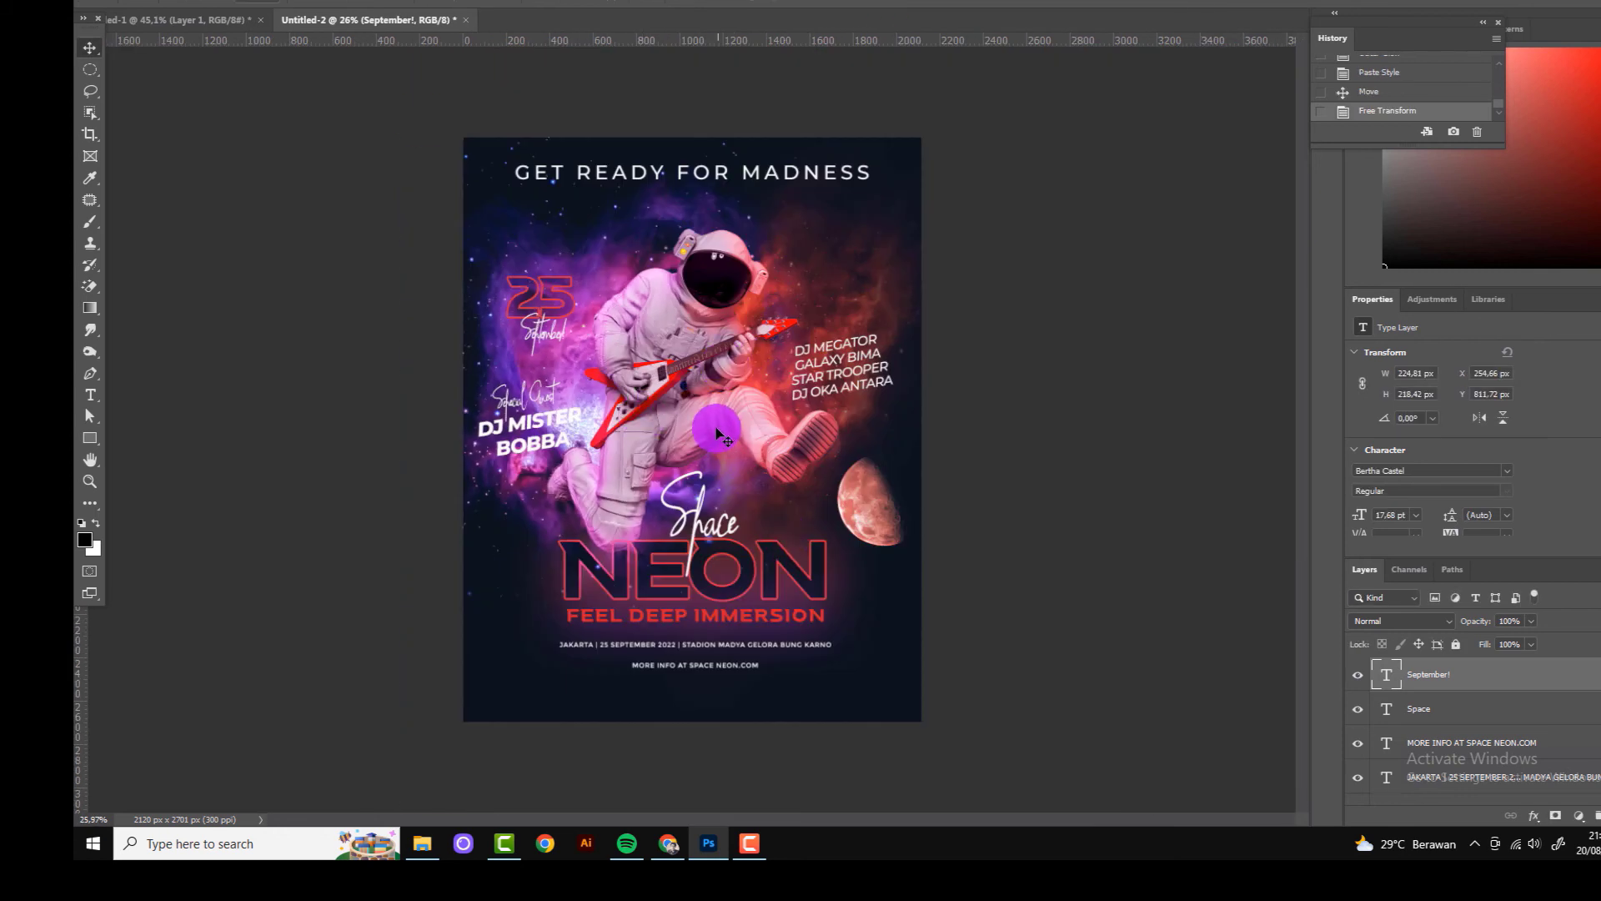
{"action": "scroll", "coordinate": [956, 388], "scroll_direction": "up", "scroll_amount": 1}
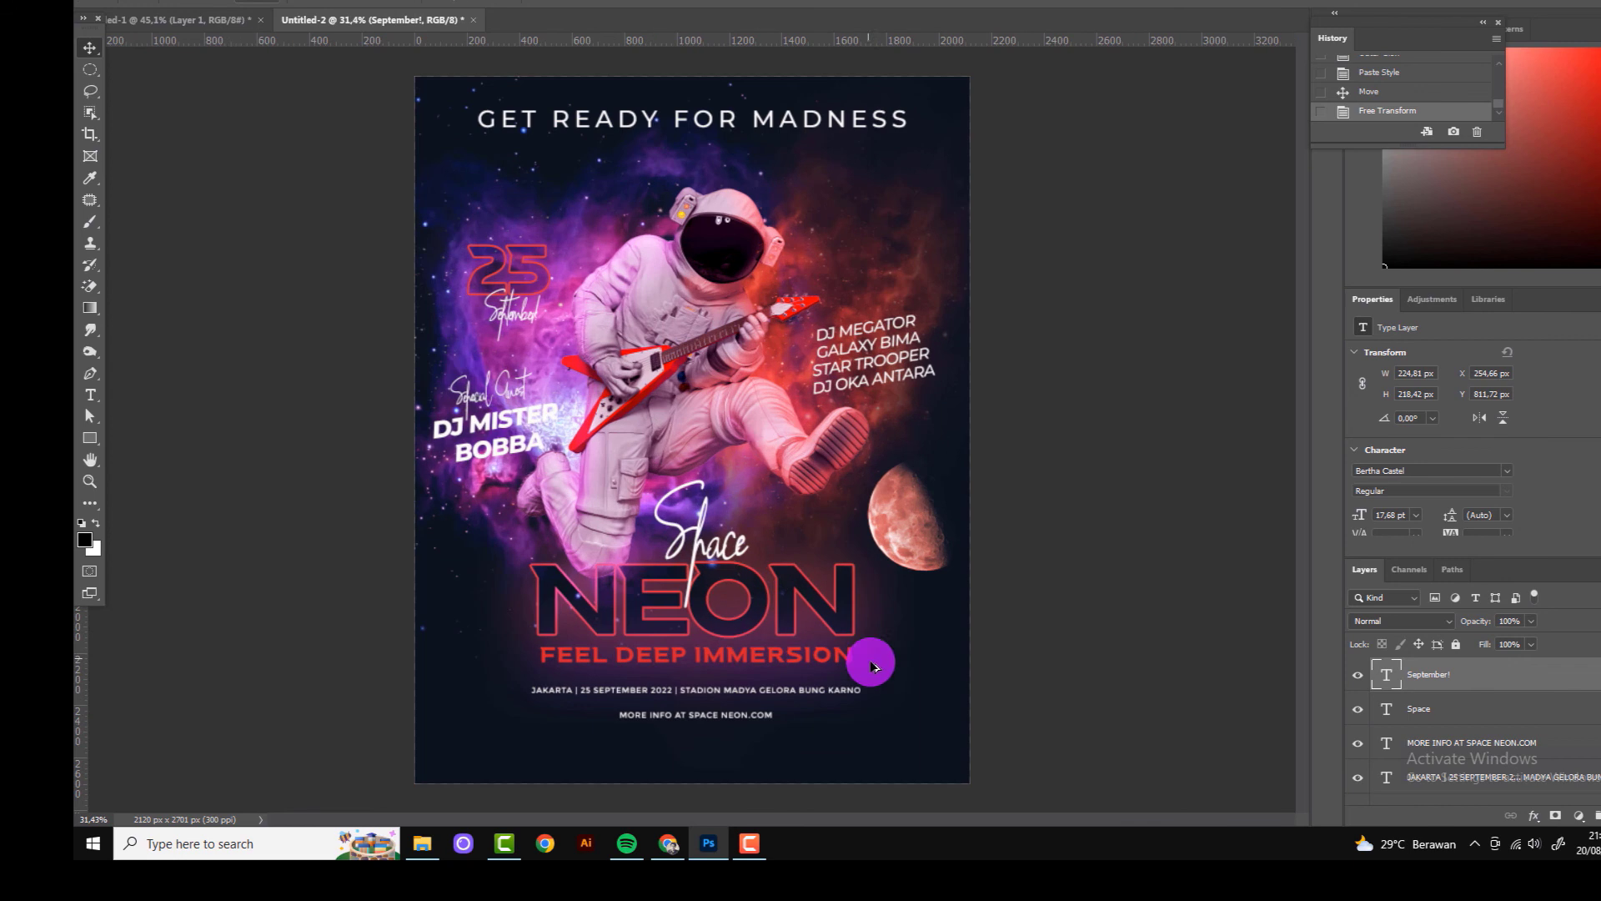
Step: Recolour the Color Fill 1 background layer to a dark purple, then zoom in to review the poster
{"action": "double_click", "coordinate": [1386, 786]}
{"action": "left_click", "coordinate": [1074, 596]}
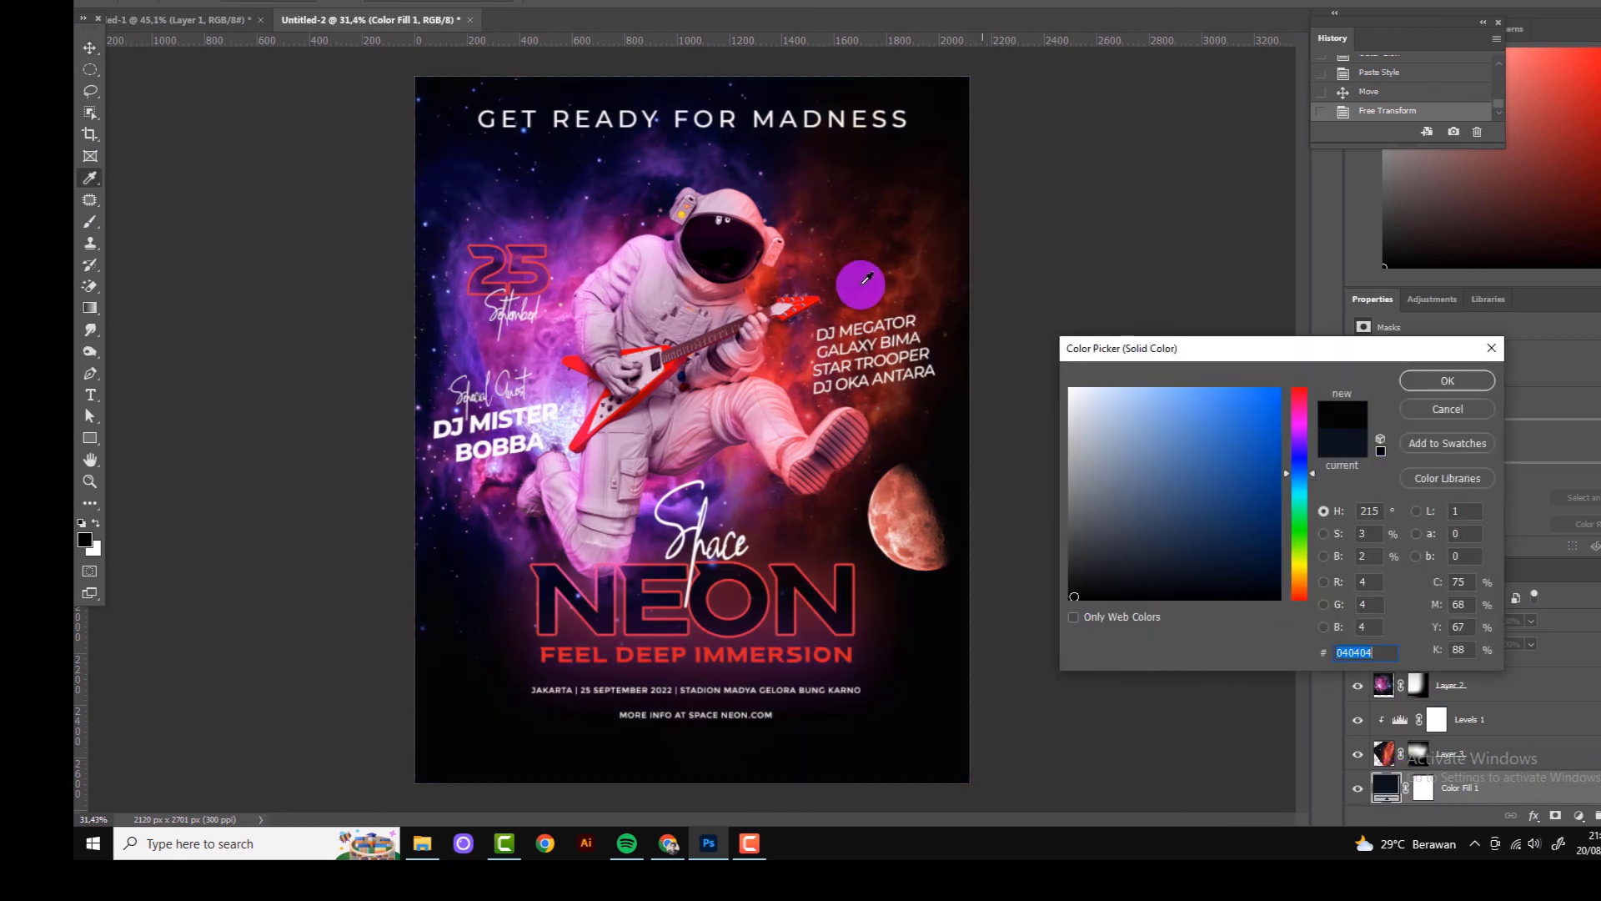
{"action": "left_click", "coordinate": [581, 214]}
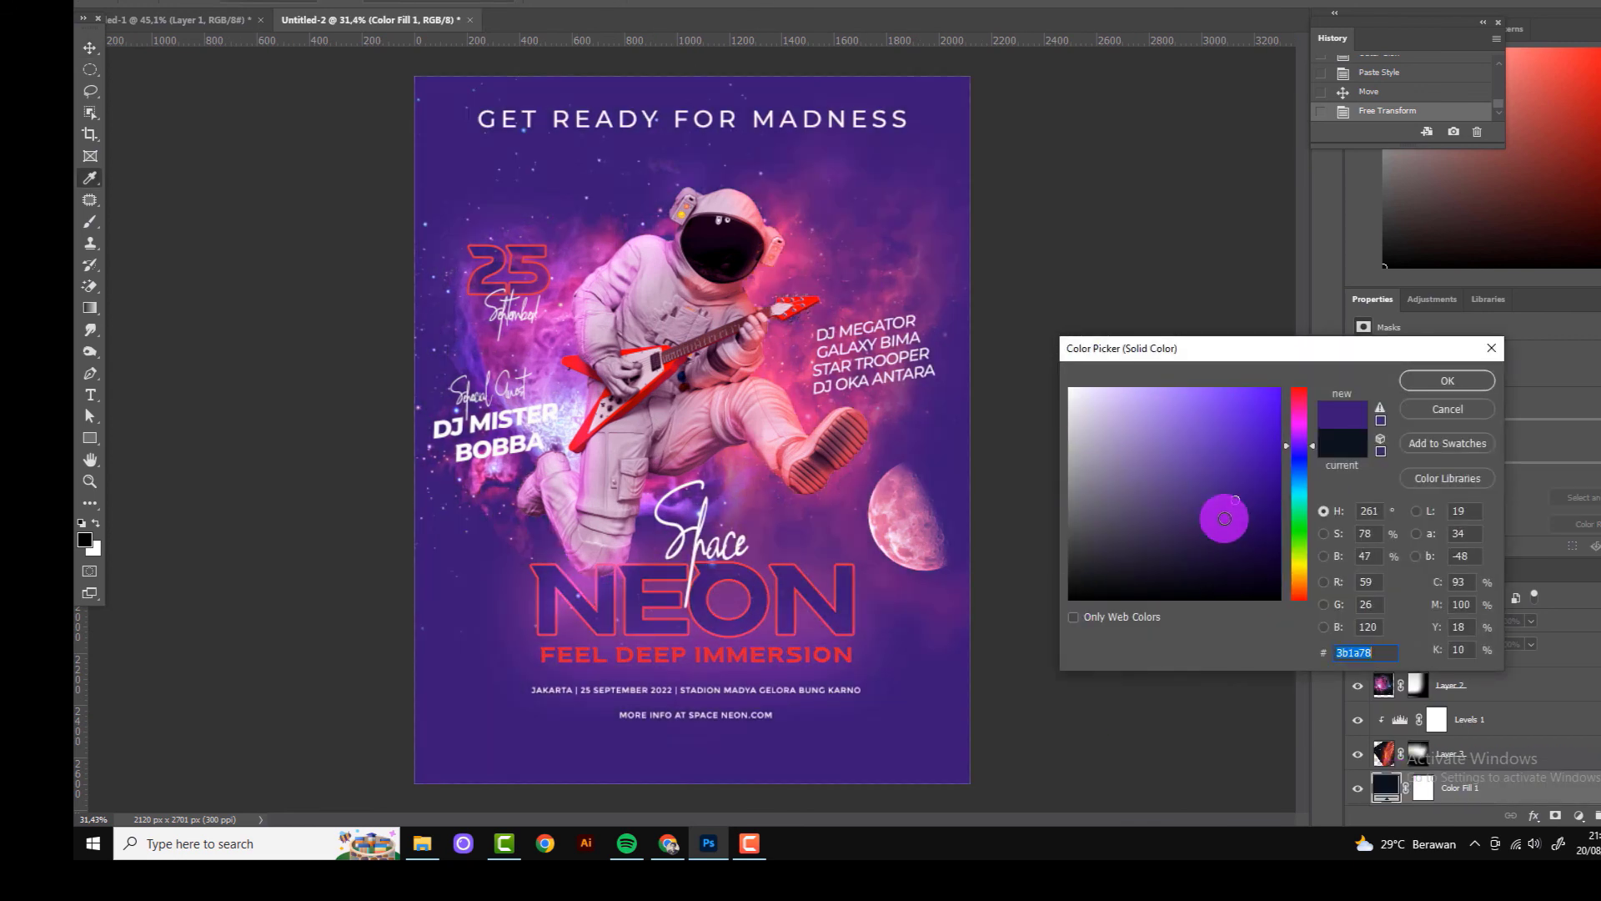
{"action": "left_click", "coordinate": [1235, 531]}
{"action": "left_click_drag", "start_coordinate": [1234, 532], "coordinate": [1239, 540]}
{"action": "left_click", "coordinate": [1448, 381]}
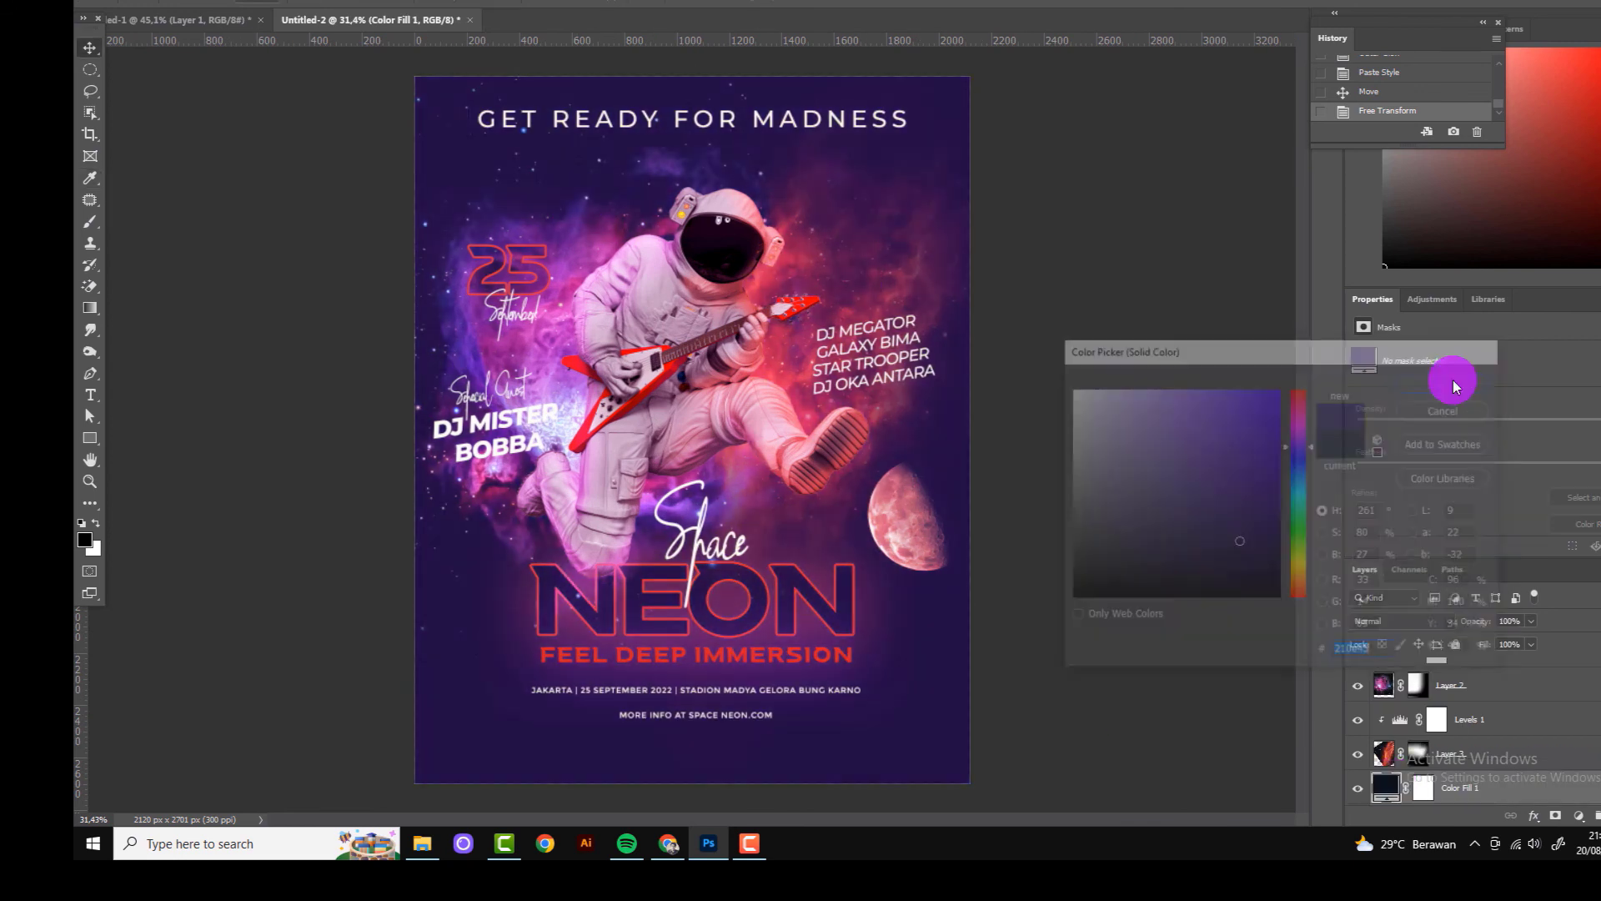
{"action": "key", "text": "ctrl+minus"}
{"action": "key", "text": "ctrl+minus"}
{"action": "key", "text": "ctrl+plus"}
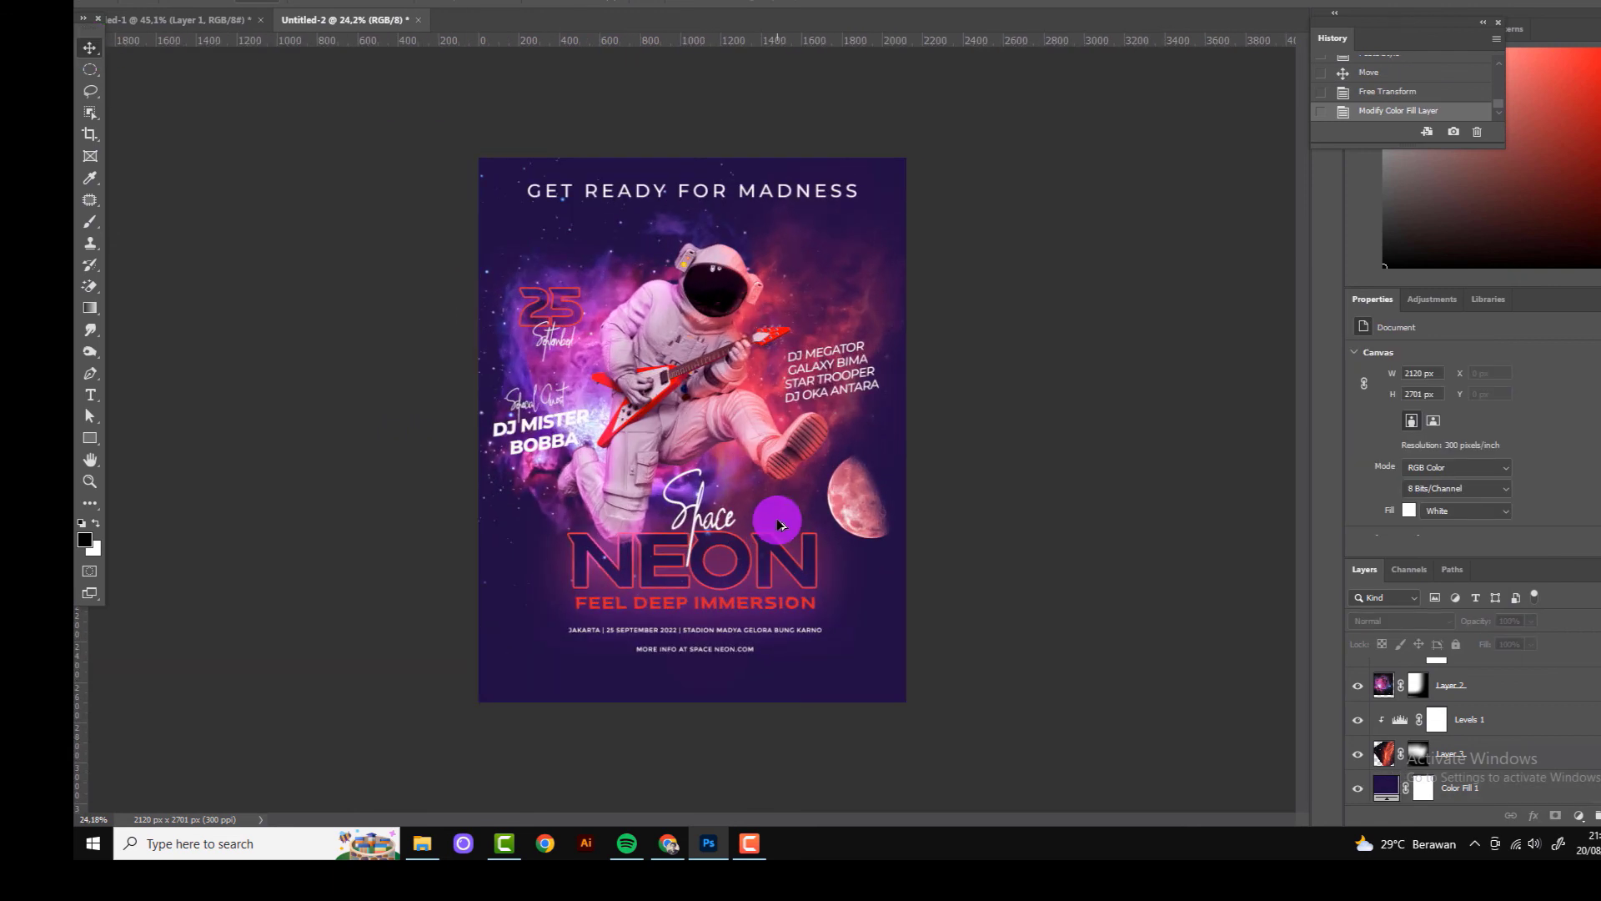
{"action": "key", "text": "ctrl+plus"}
{"action": "key", "text": "ctrl+plus"}
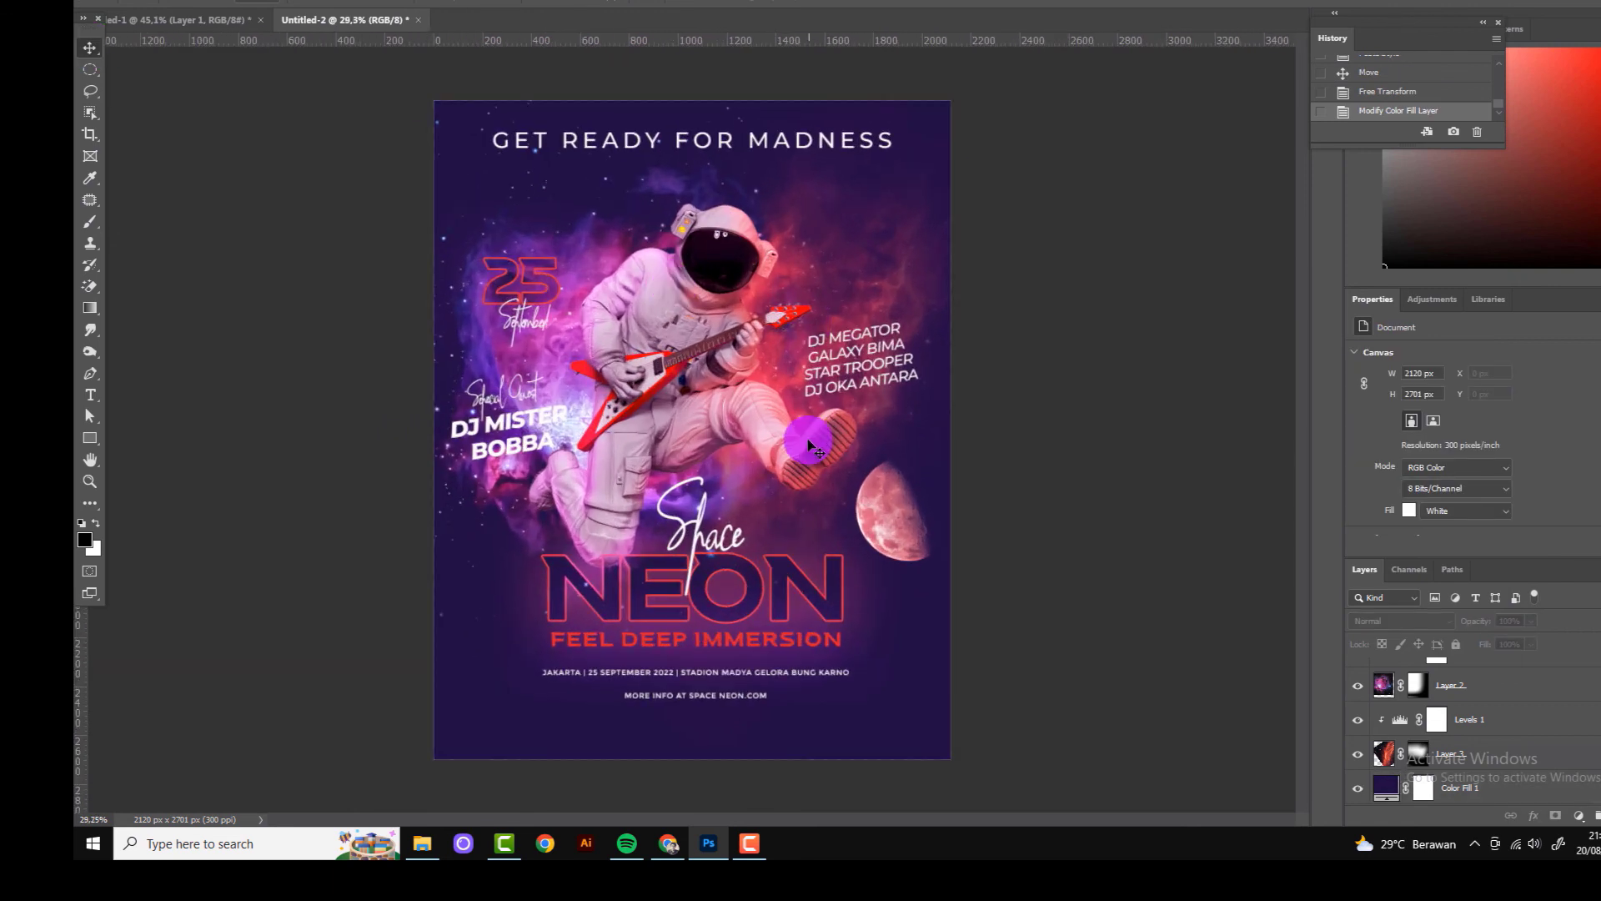
{"action": "key", "text": "ctrl+plus"}
{"action": "scroll", "coordinate": [969, 355], "scroll_direction": "up", "scroll_amount": 2}
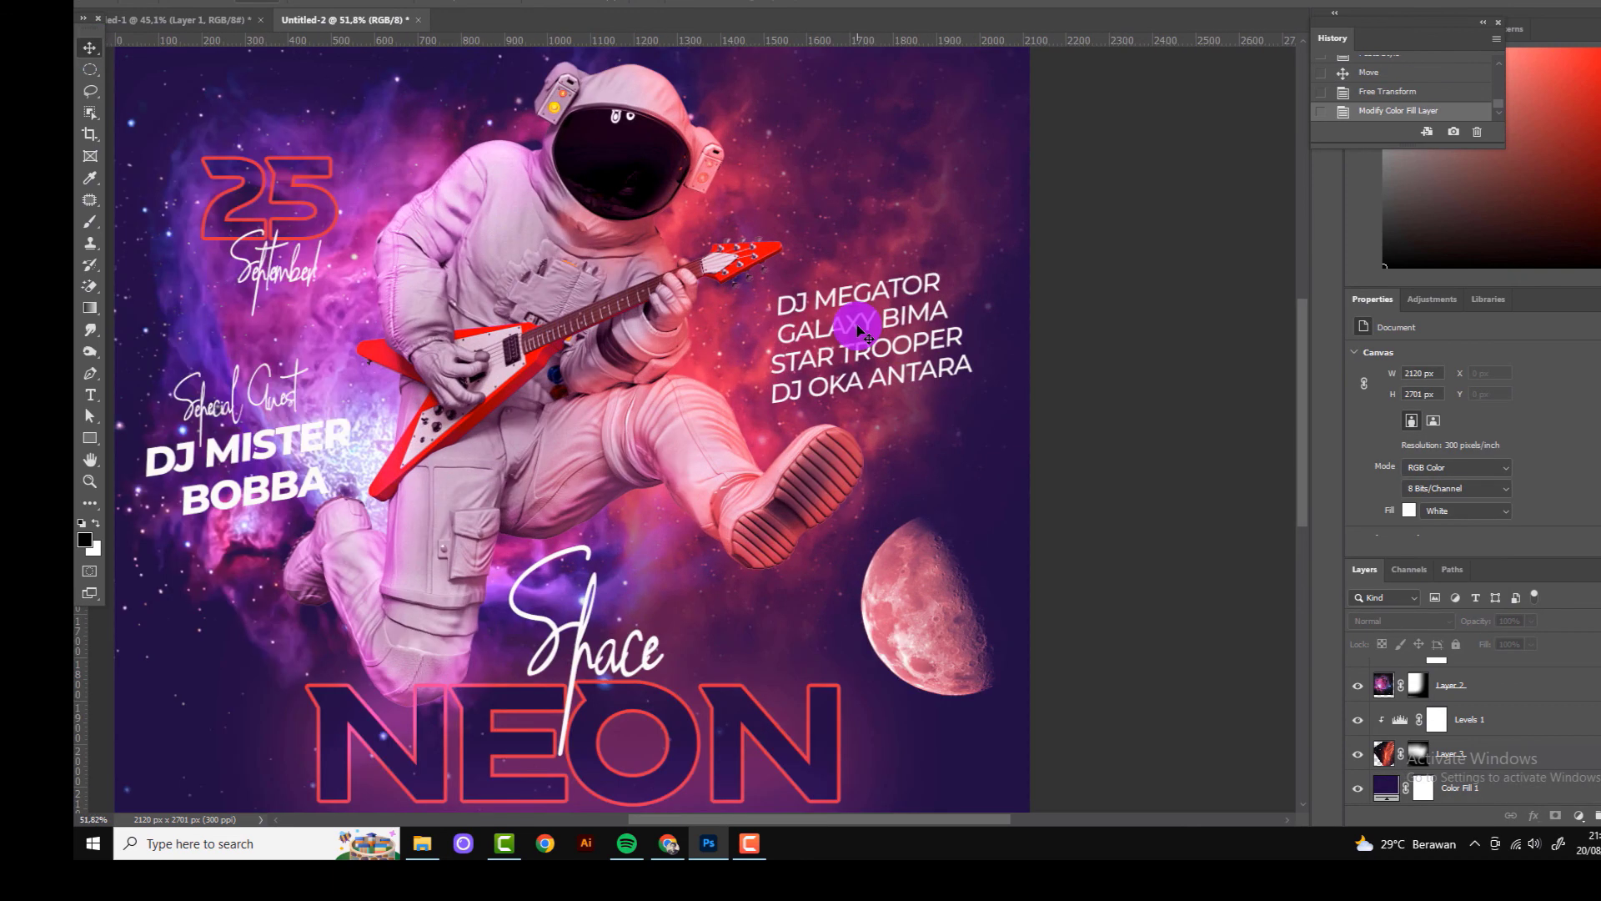
Step: Replace the lineup word BIMA with 'fire' so the line reads GALAXY FIRE
{"action": "left_click", "coordinate": [859, 332]}
{"action": "left_click", "coordinate": [90, 395]}
{"action": "scroll", "coordinate": [832, 368], "scroll_direction": "up", "scroll_amount": 1}
{"action": "double_click", "coordinate": [917, 314]}
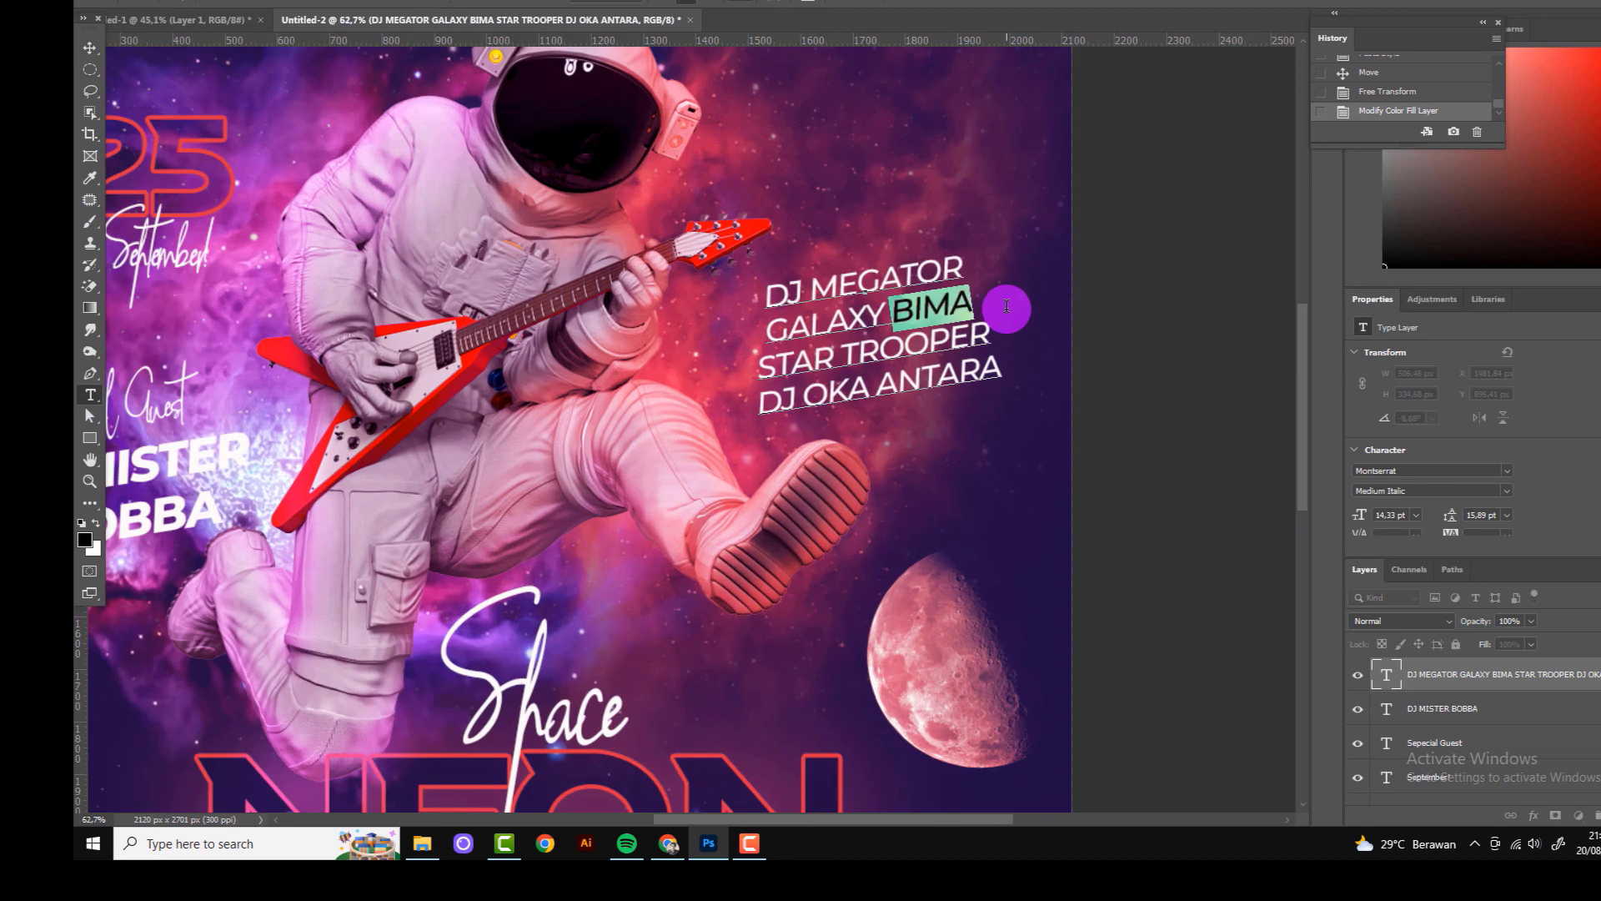
{"action": "type", "text": "fighter"}
{"action": "key", "text": "BackSpace"}
{"action": "key", "text": "BackSpace"}
{"action": "key", "text": "BackSpace"}
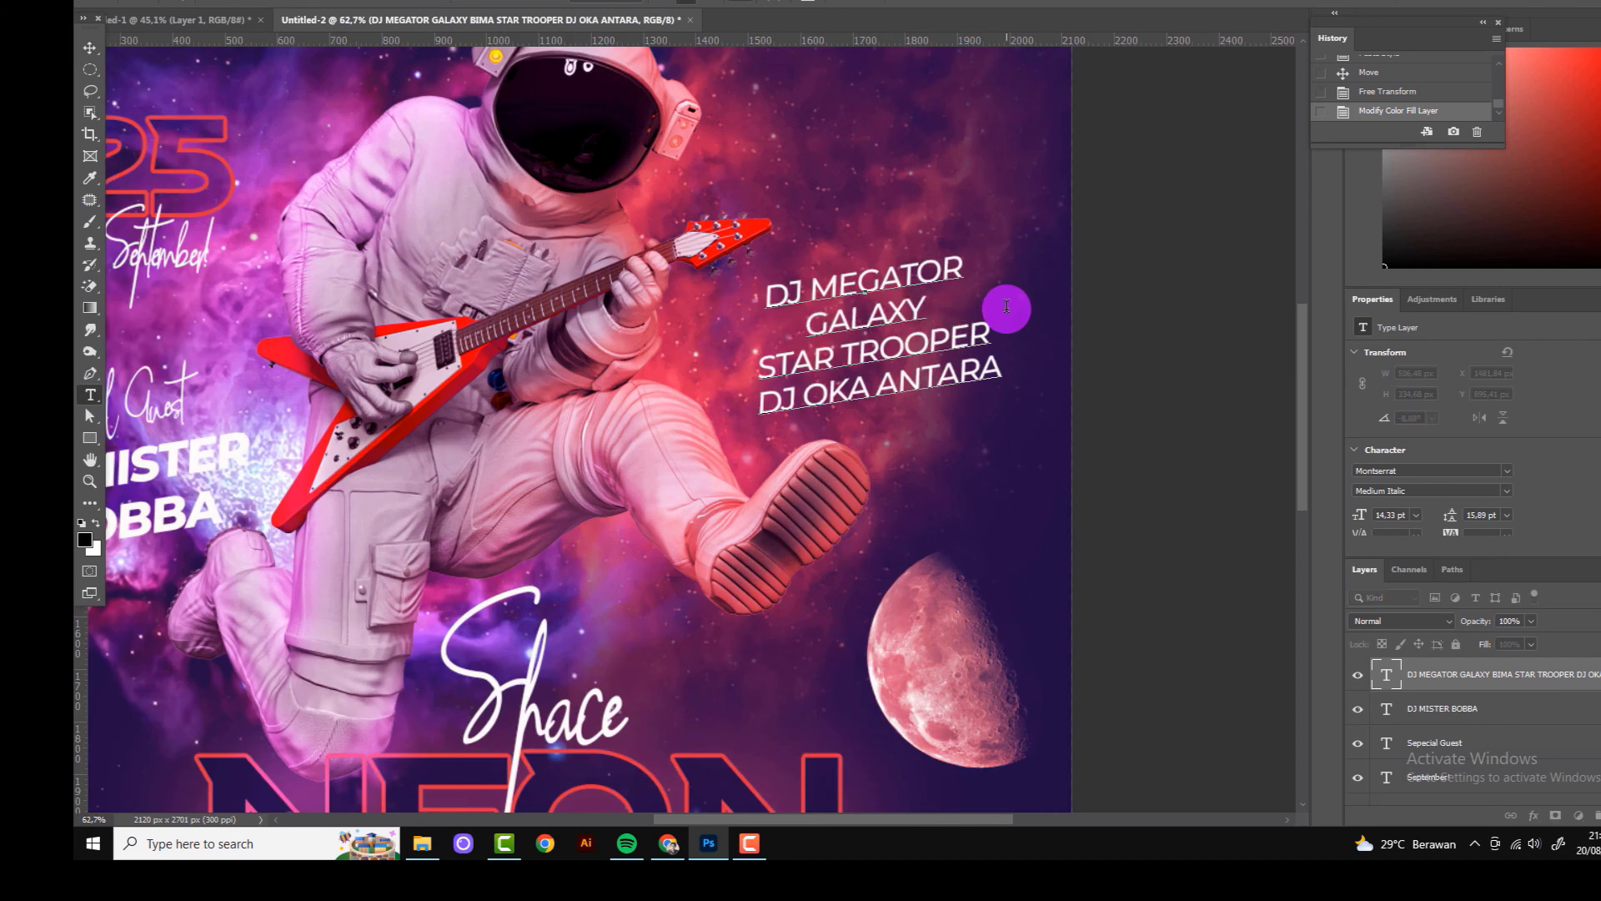
{"action": "type", "text": "fire"}
{"action": "left_click", "coordinate": [861, 5]}
{"action": "scroll", "coordinate": [922, 308], "scroll_direction": "up", "scroll_amount": 1}
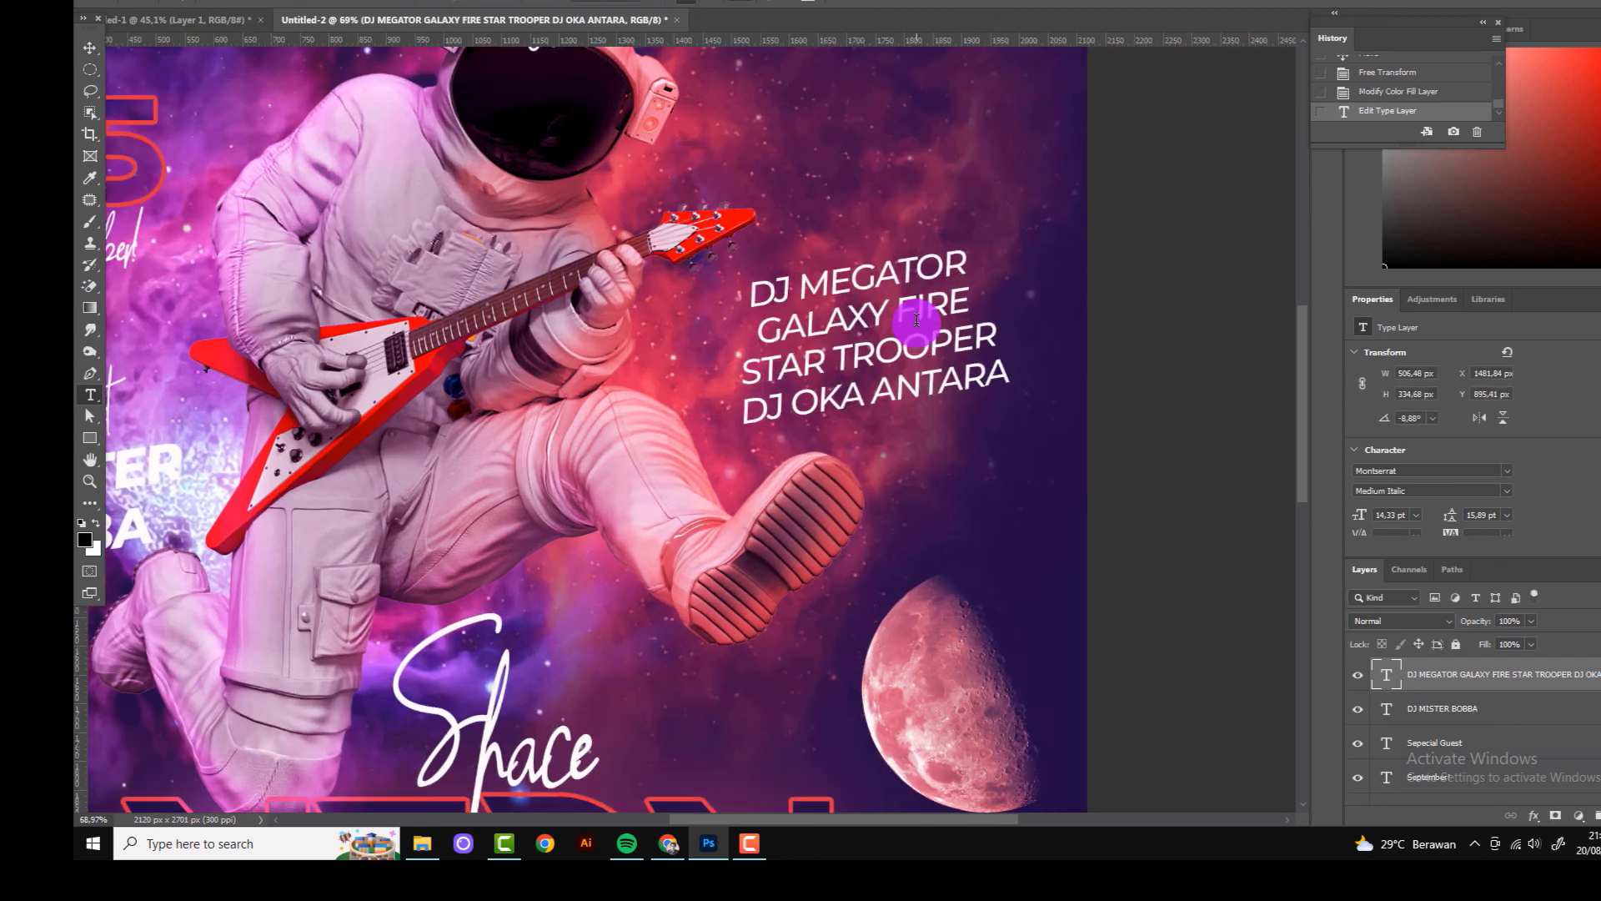
{"action": "key", "text": "v"}
Step: Trace a pen outline around the GALAXY FIRE line
{"action": "left_click", "coordinate": [1423, 711]}
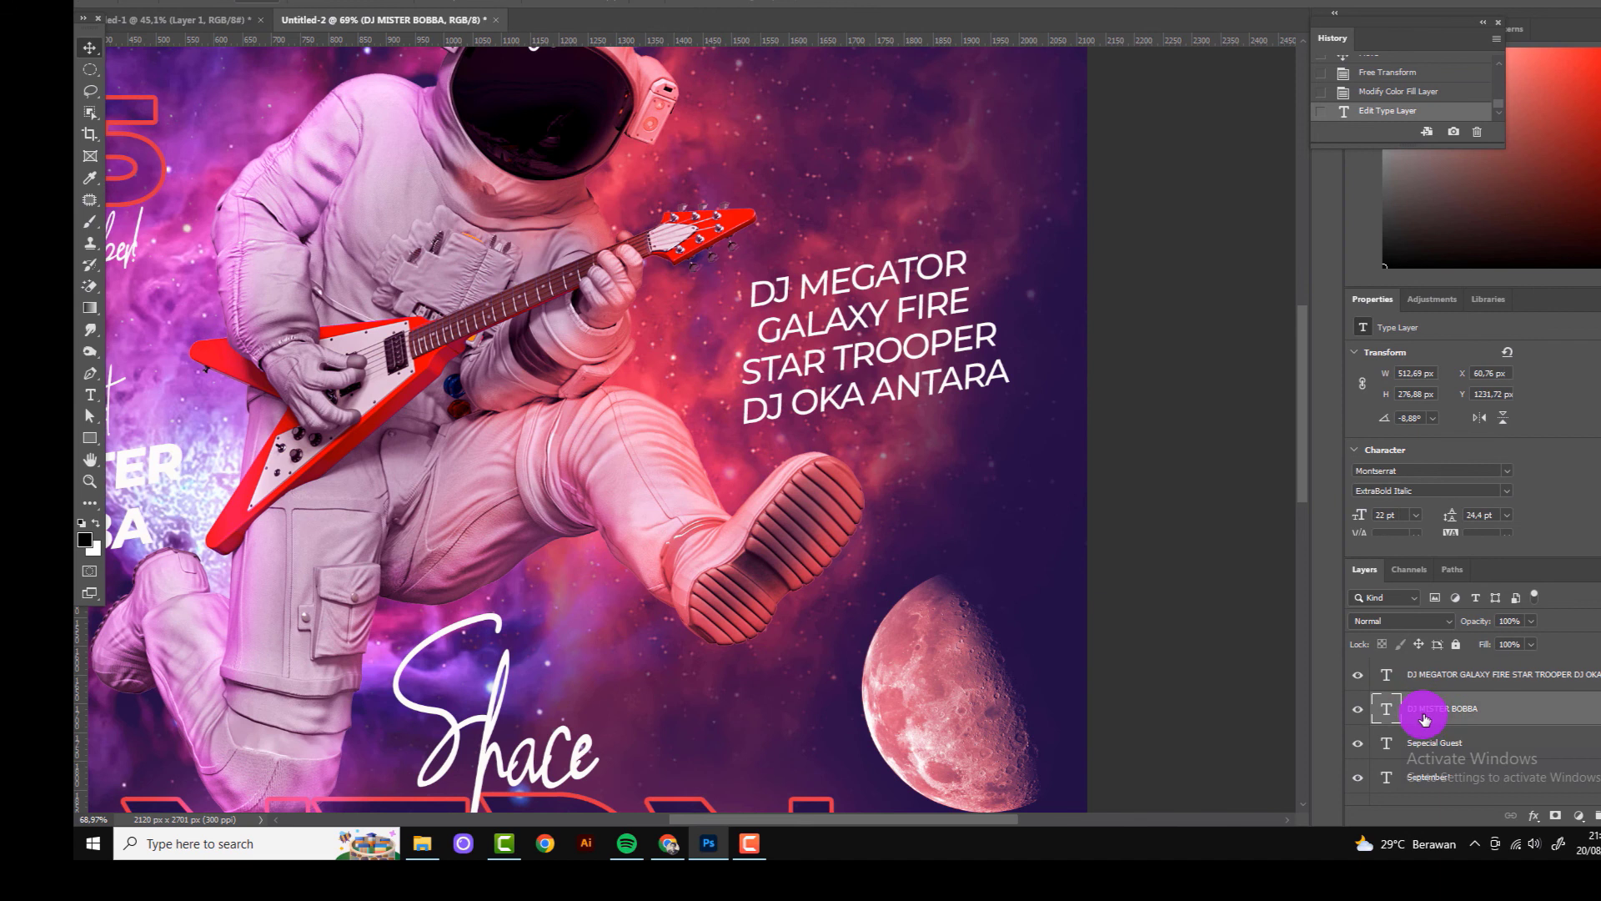
{"action": "left_click", "coordinate": [90, 373]}
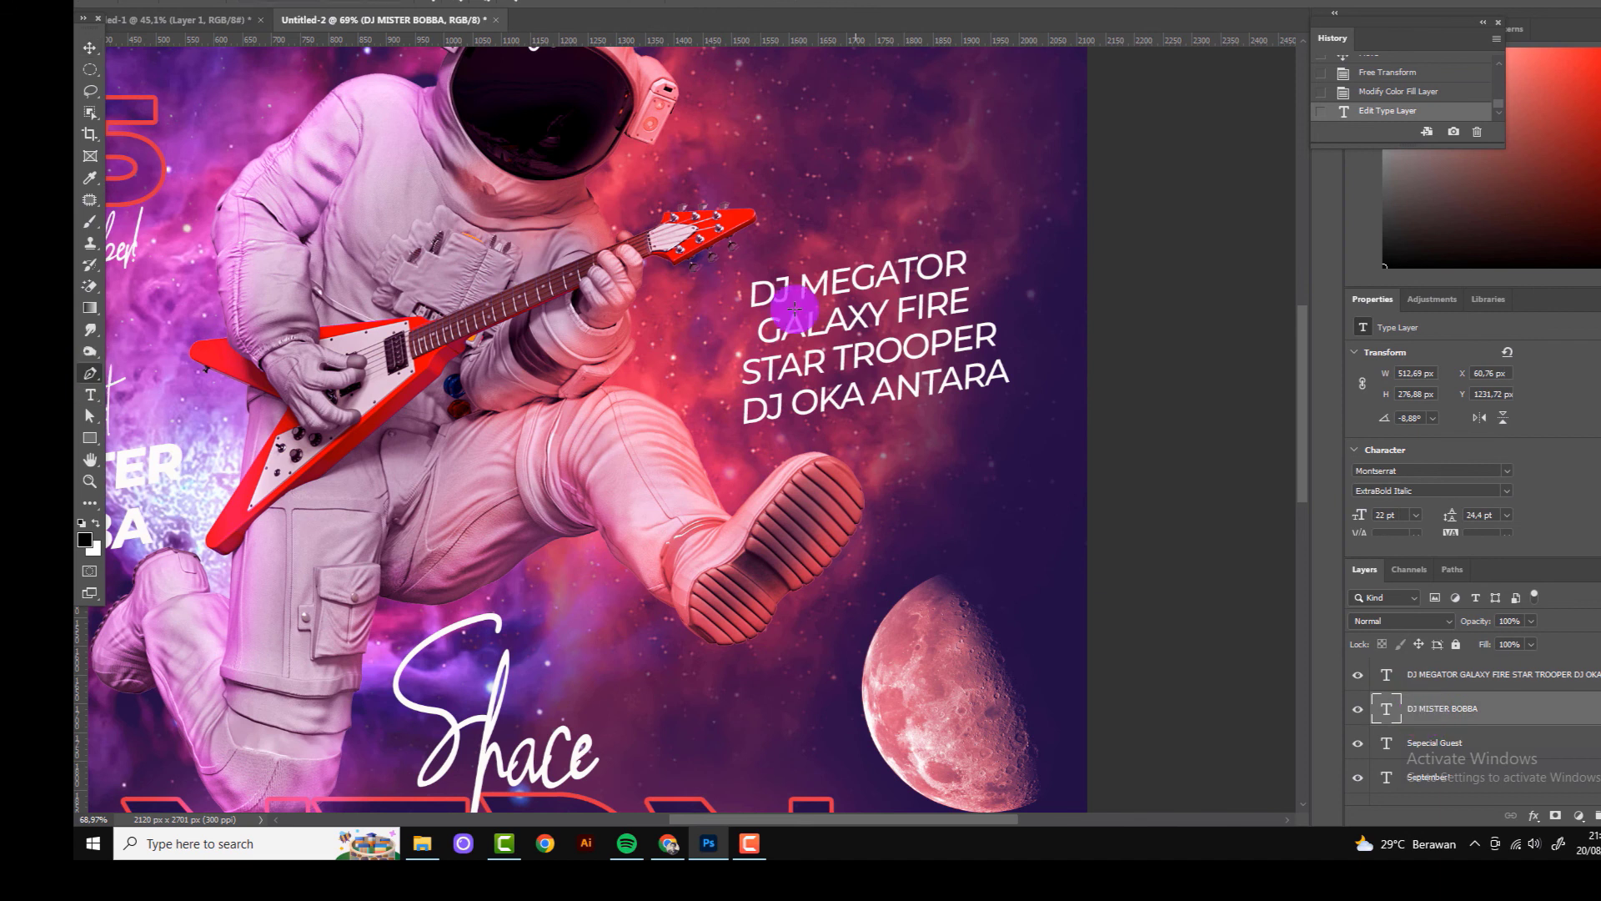
{"action": "left_click", "coordinate": [742, 321]}
{"action": "left_click", "coordinate": [984, 273]}
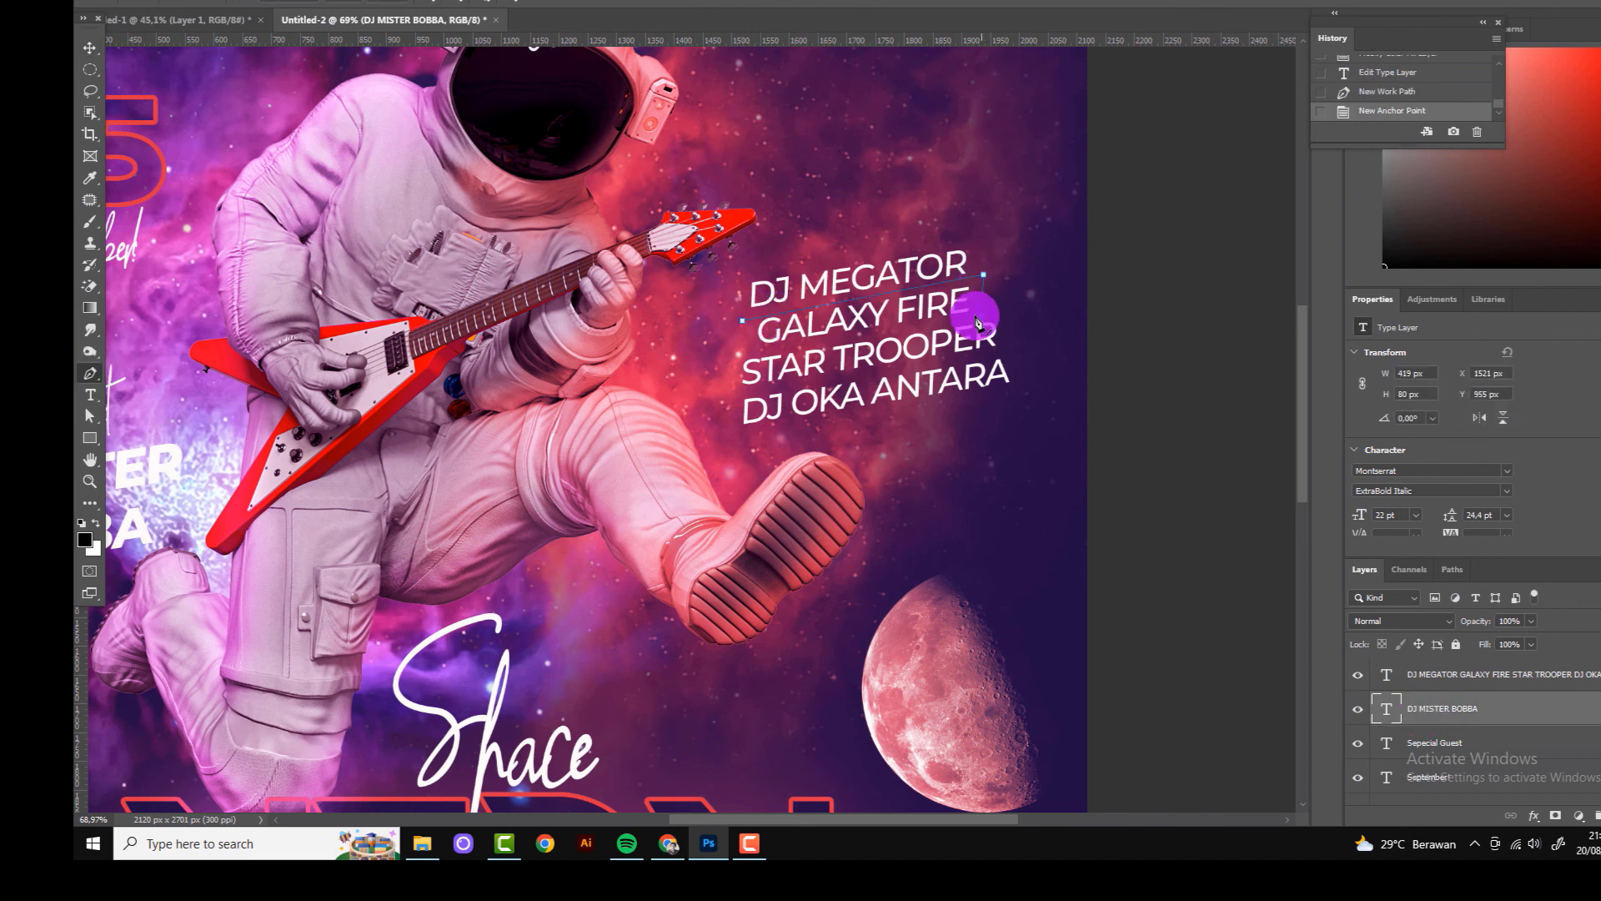
{"action": "left_click", "coordinate": [978, 319]}
{"action": "left_click", "coordinate": [743, 360]}
{"action": "key", "text": "ctrl+z"}
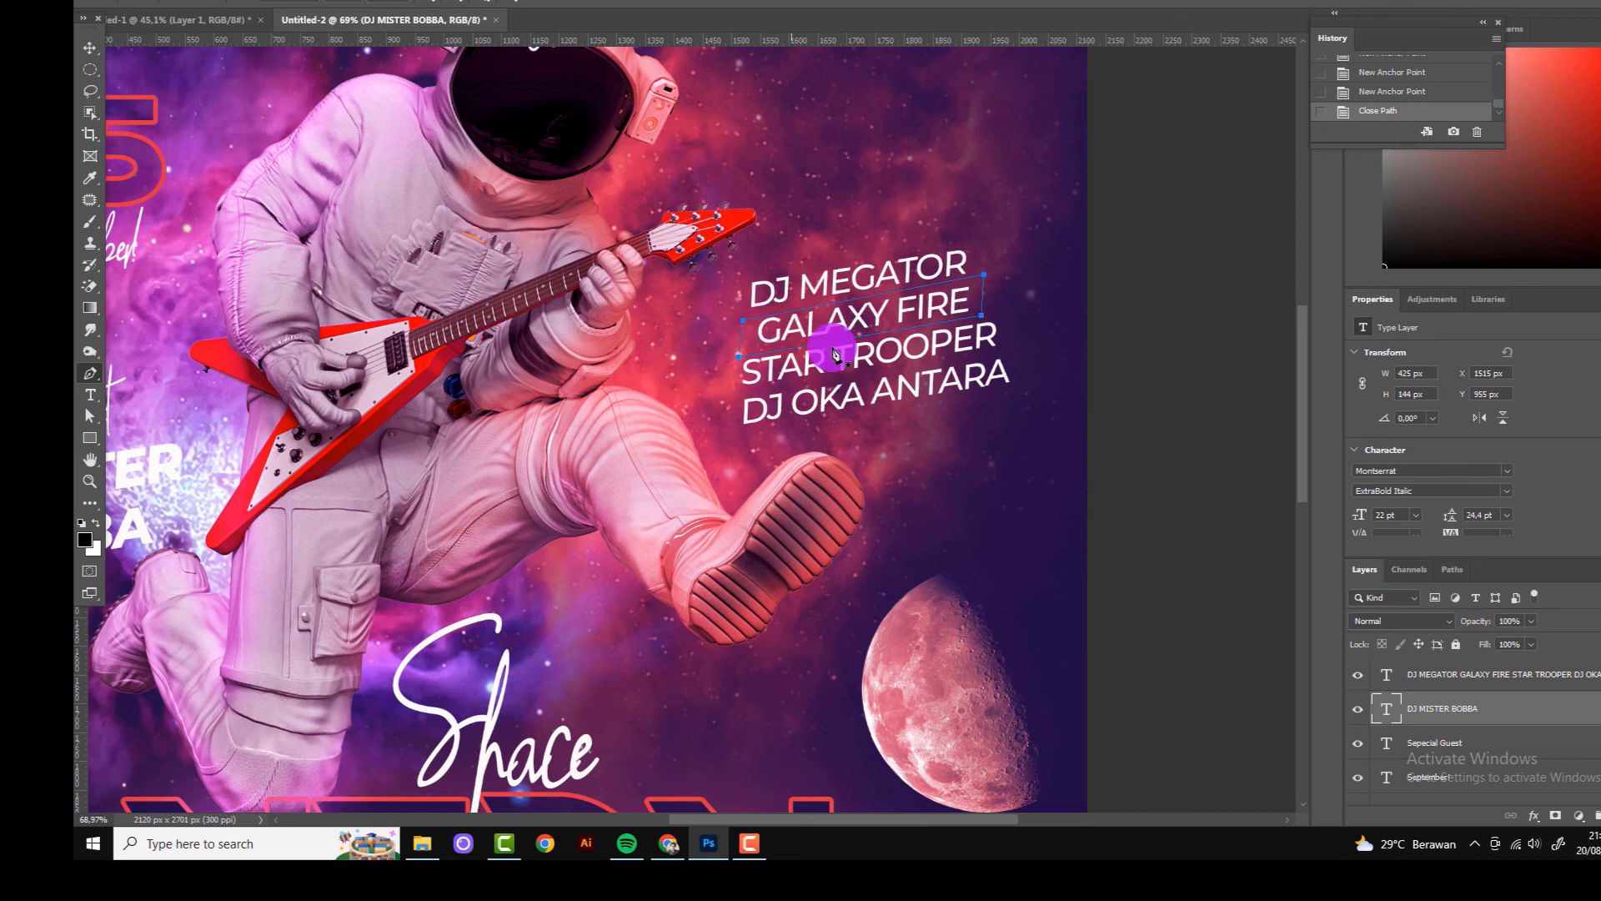
Step: Sample magenta from the poster and fill the selection on a new layer
{"action": "key", "text": "i"}
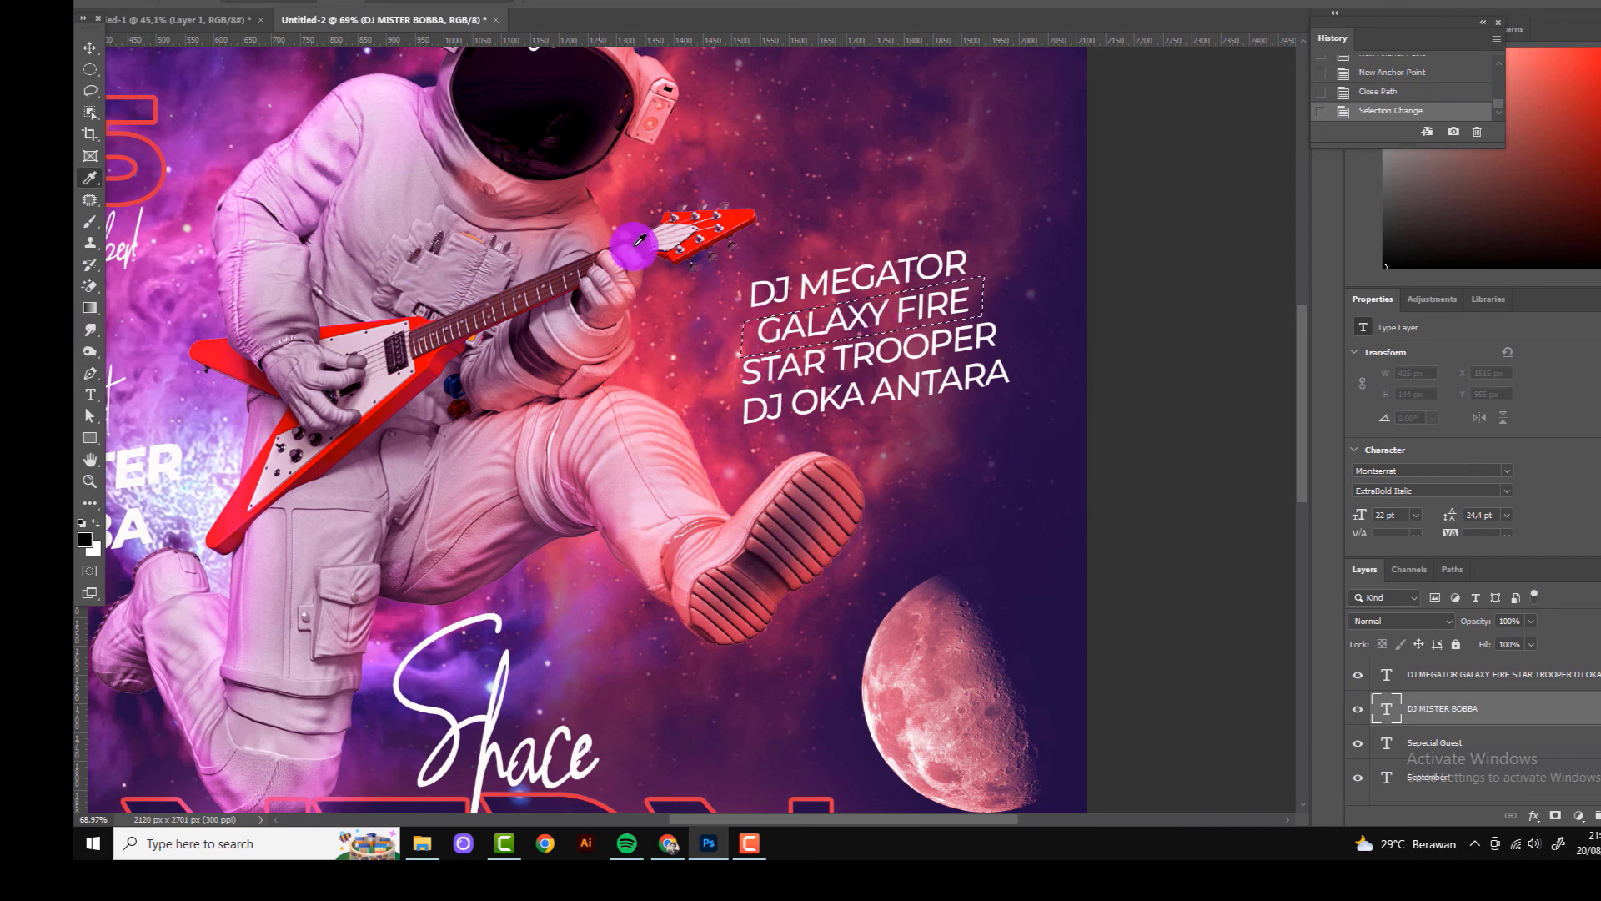
{"action": "left_click_drag", "start_coordinate": [186, 169], "coordinate": [198, 171]}
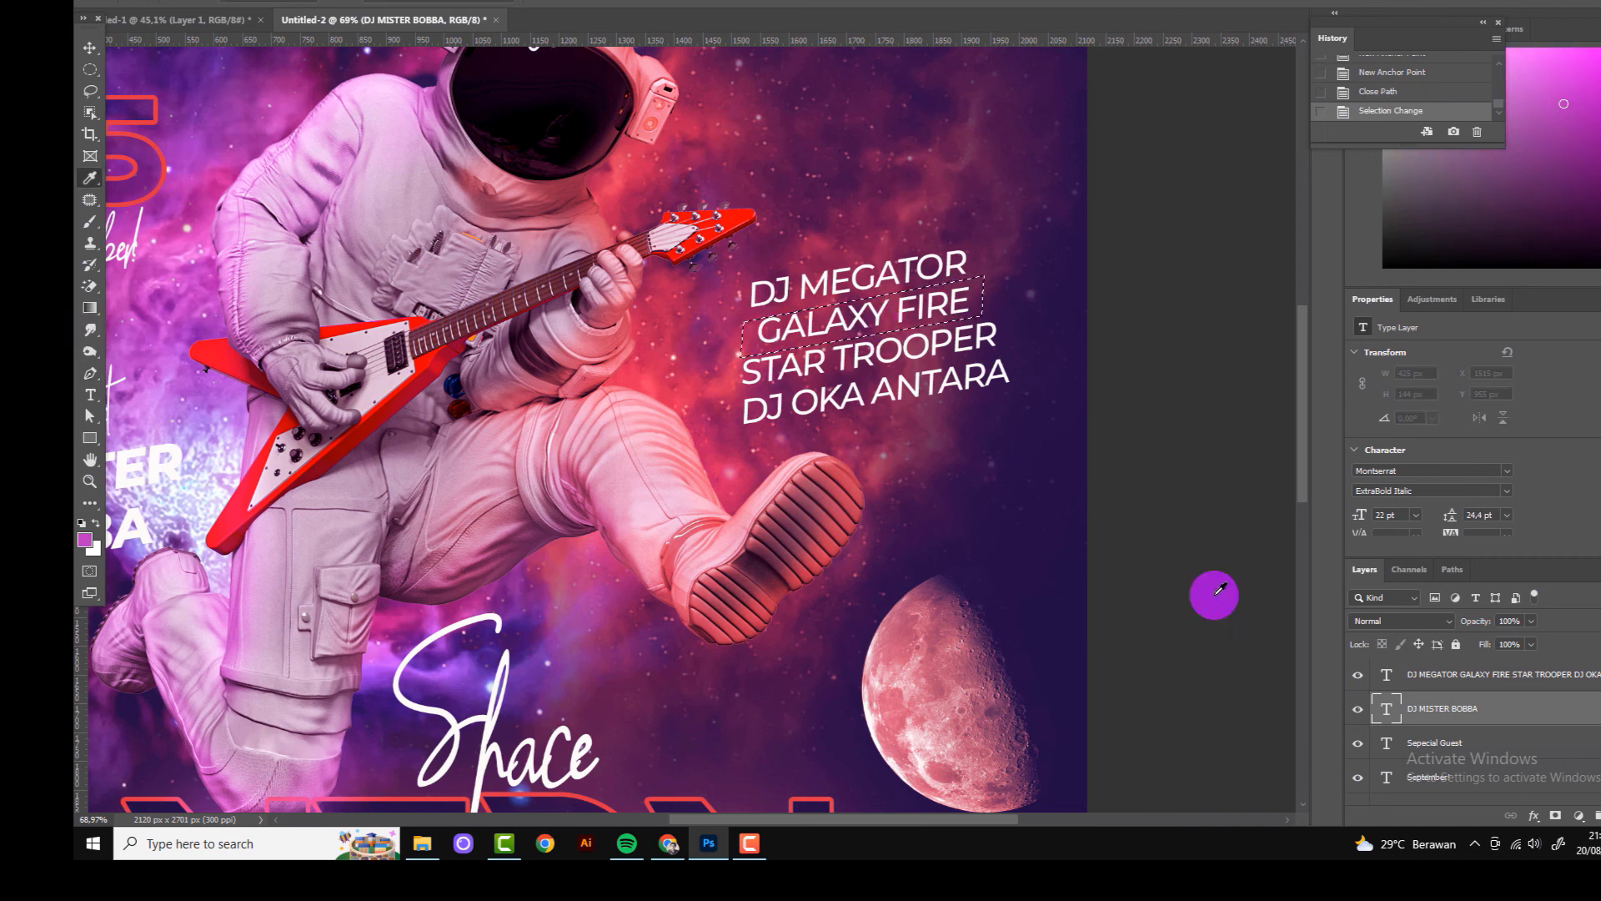
{"action": "key", "text": "ctrl+shift+alt+n"}
{"action": "key", "text": "alt+BackSpace"}
{"action": "key", "text": "ctrl+d"}
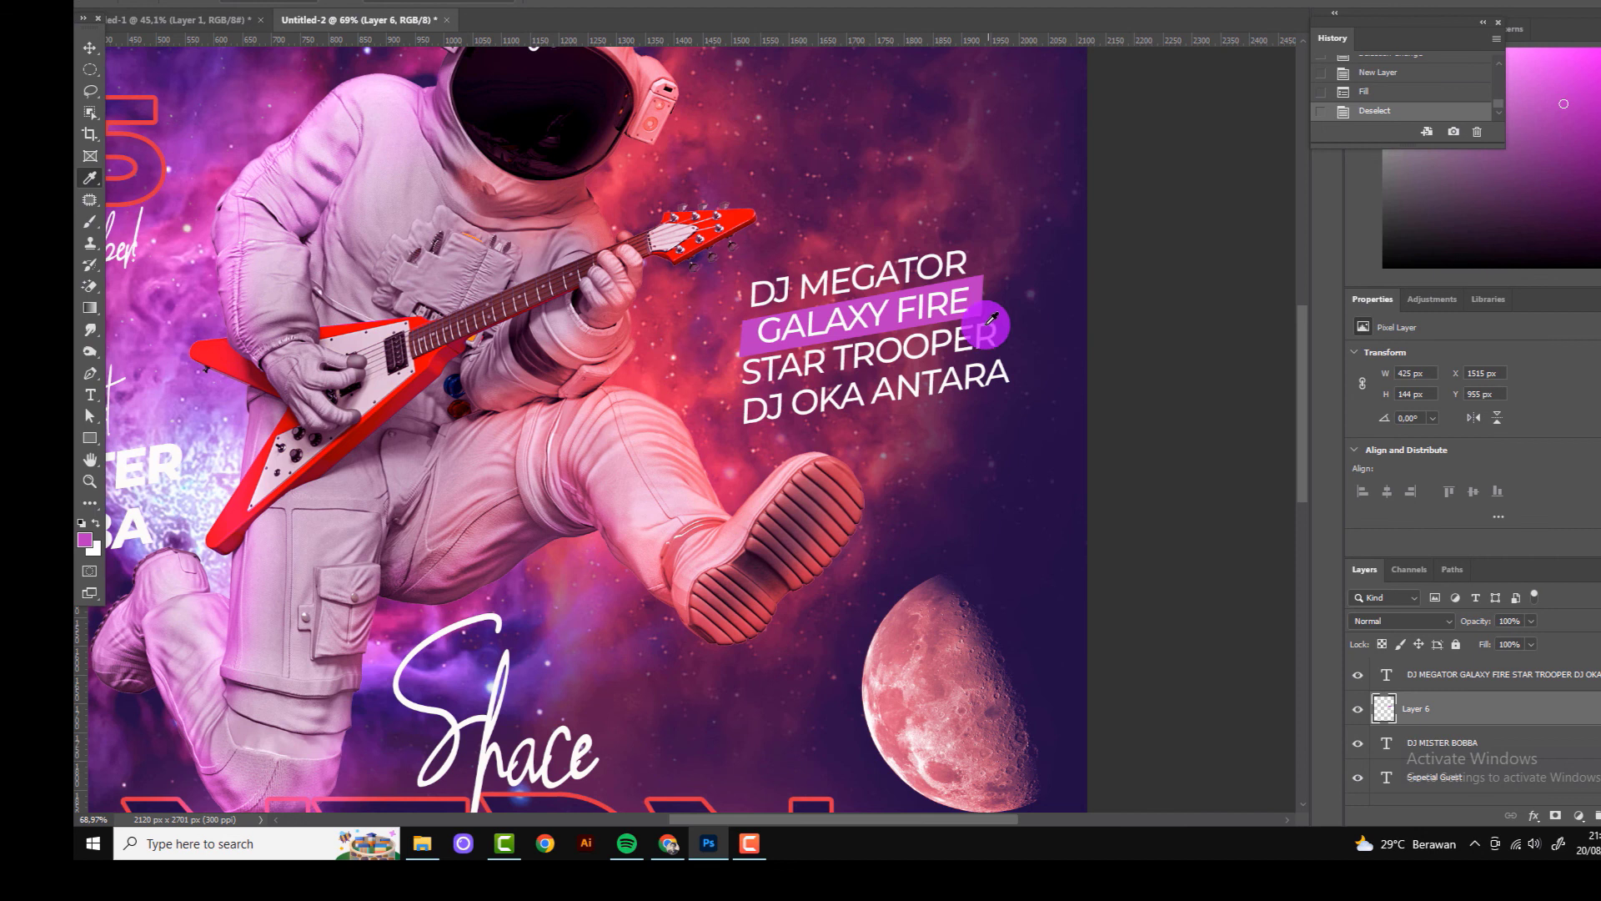
{"action": "scroll", "coordinate": [993, 317], "scroll_direction": "down", "scroll_amount": 5}
{"action": "scroll", "coordinate": [703, 358], "scroll_direction": "up", "scroll_amount": 6}
Step: Slant the magenta band (Layer 6) with Distort and nudge the lineup text down 7 px
{"action": "key", "text": "v"}
{"action": "left_click", "coordinate": [951, 254]}
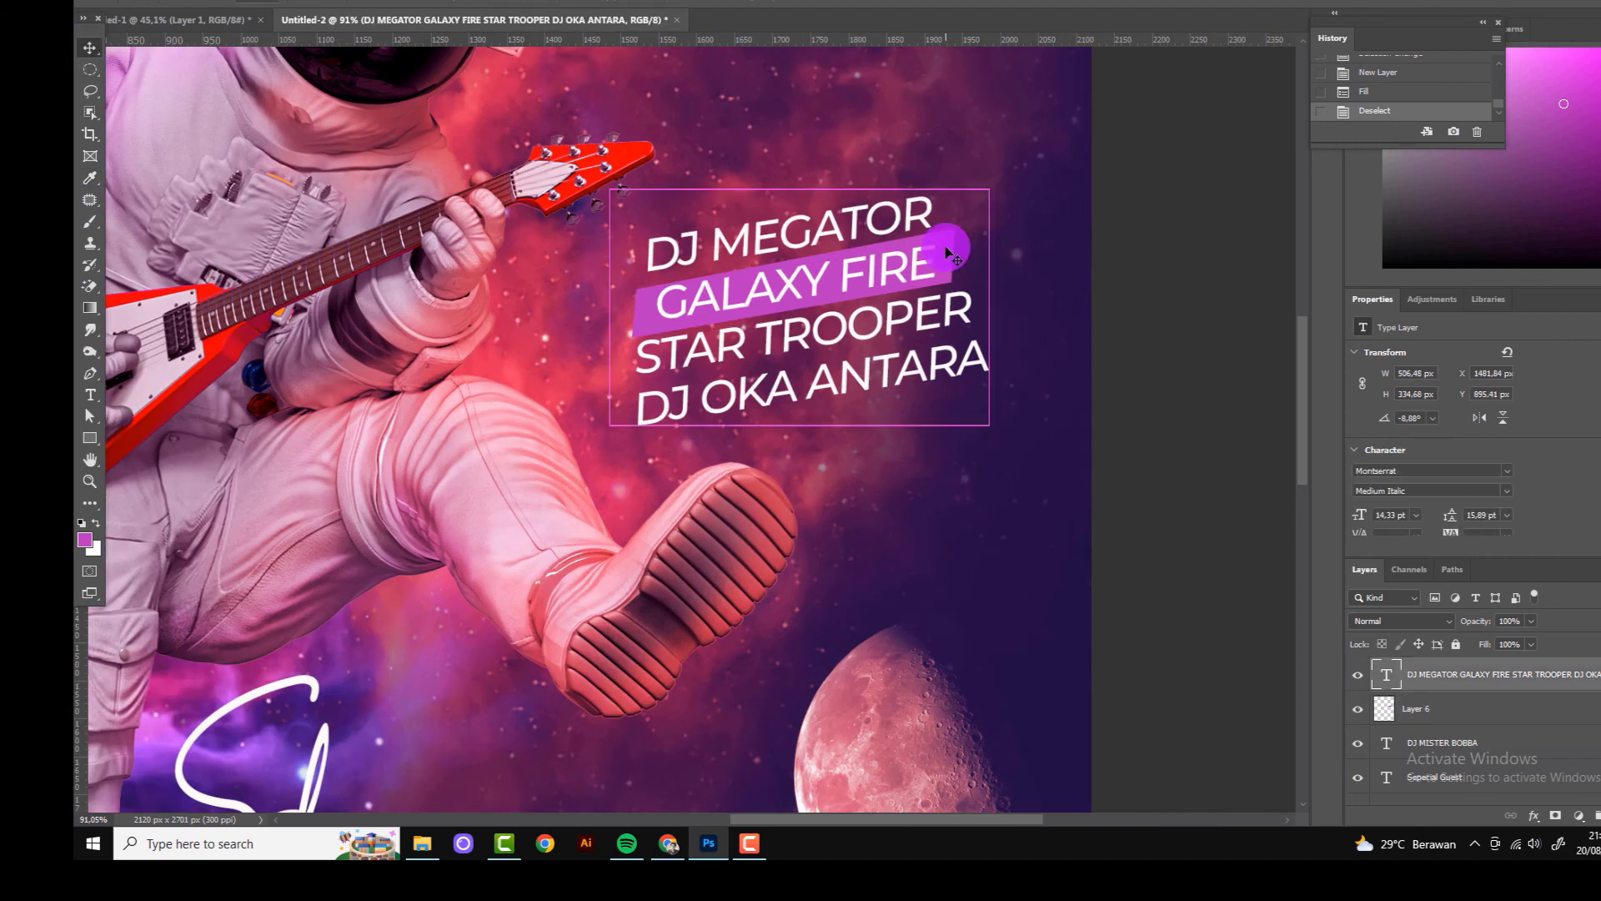
{"action": "right_click", "coordinate": [949, 252]}
{"action": "left_click", "coordinate": [1418, 708]}
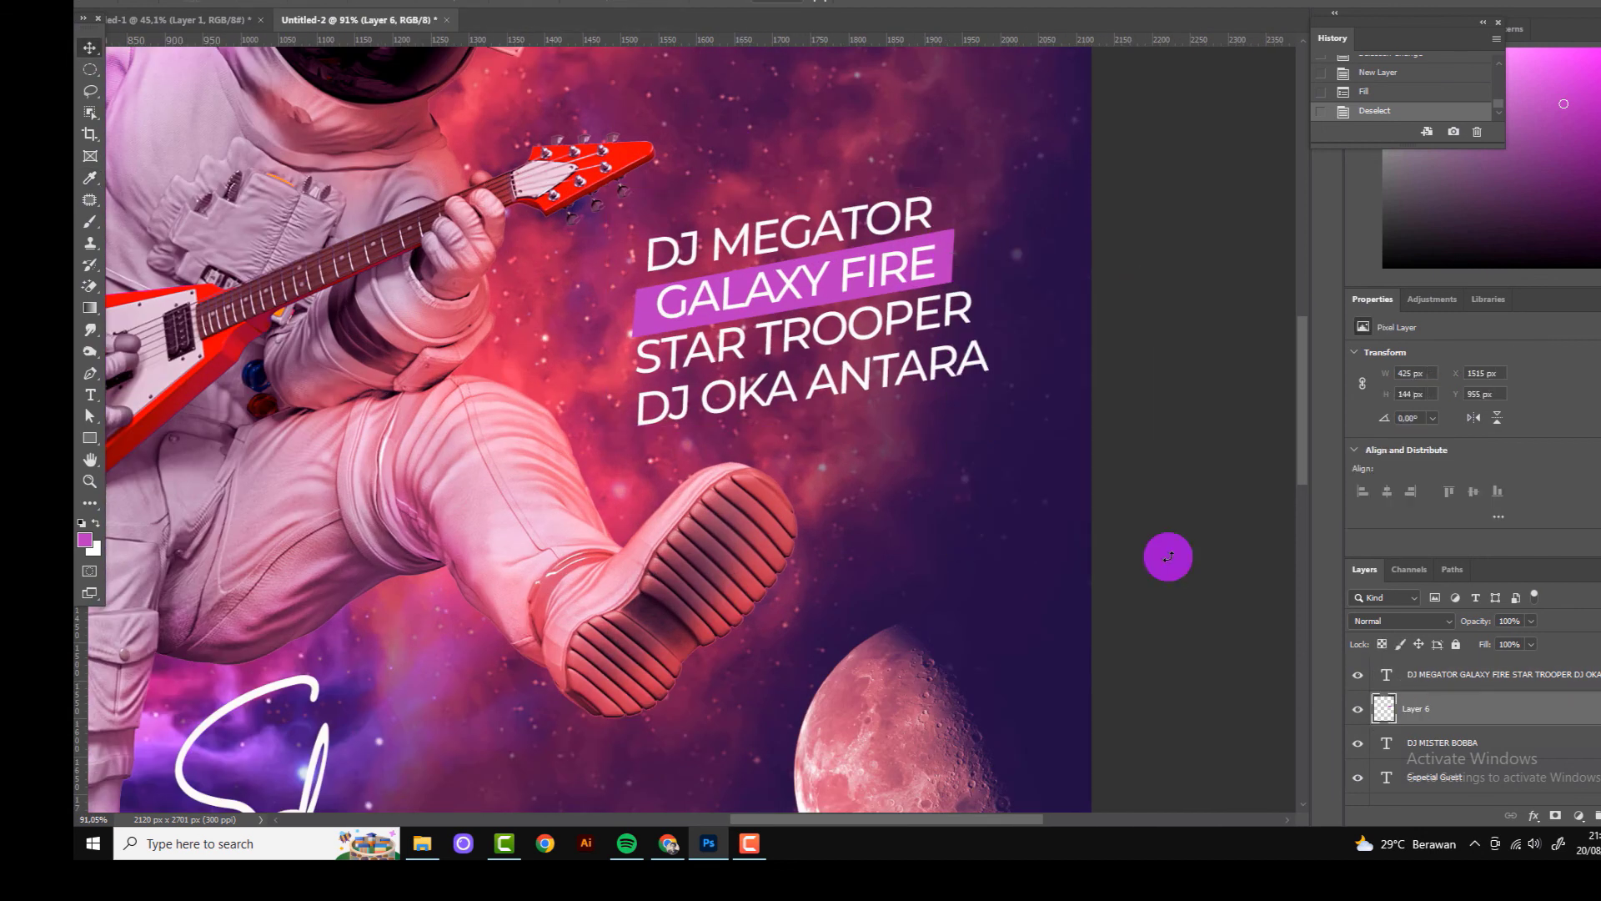
{"action": "key", "text": "ctrl+t"}
{"action": "right_click", "coordinate": [655, 275]}
{"action": "left_click", "coordinate": [680, 367]}
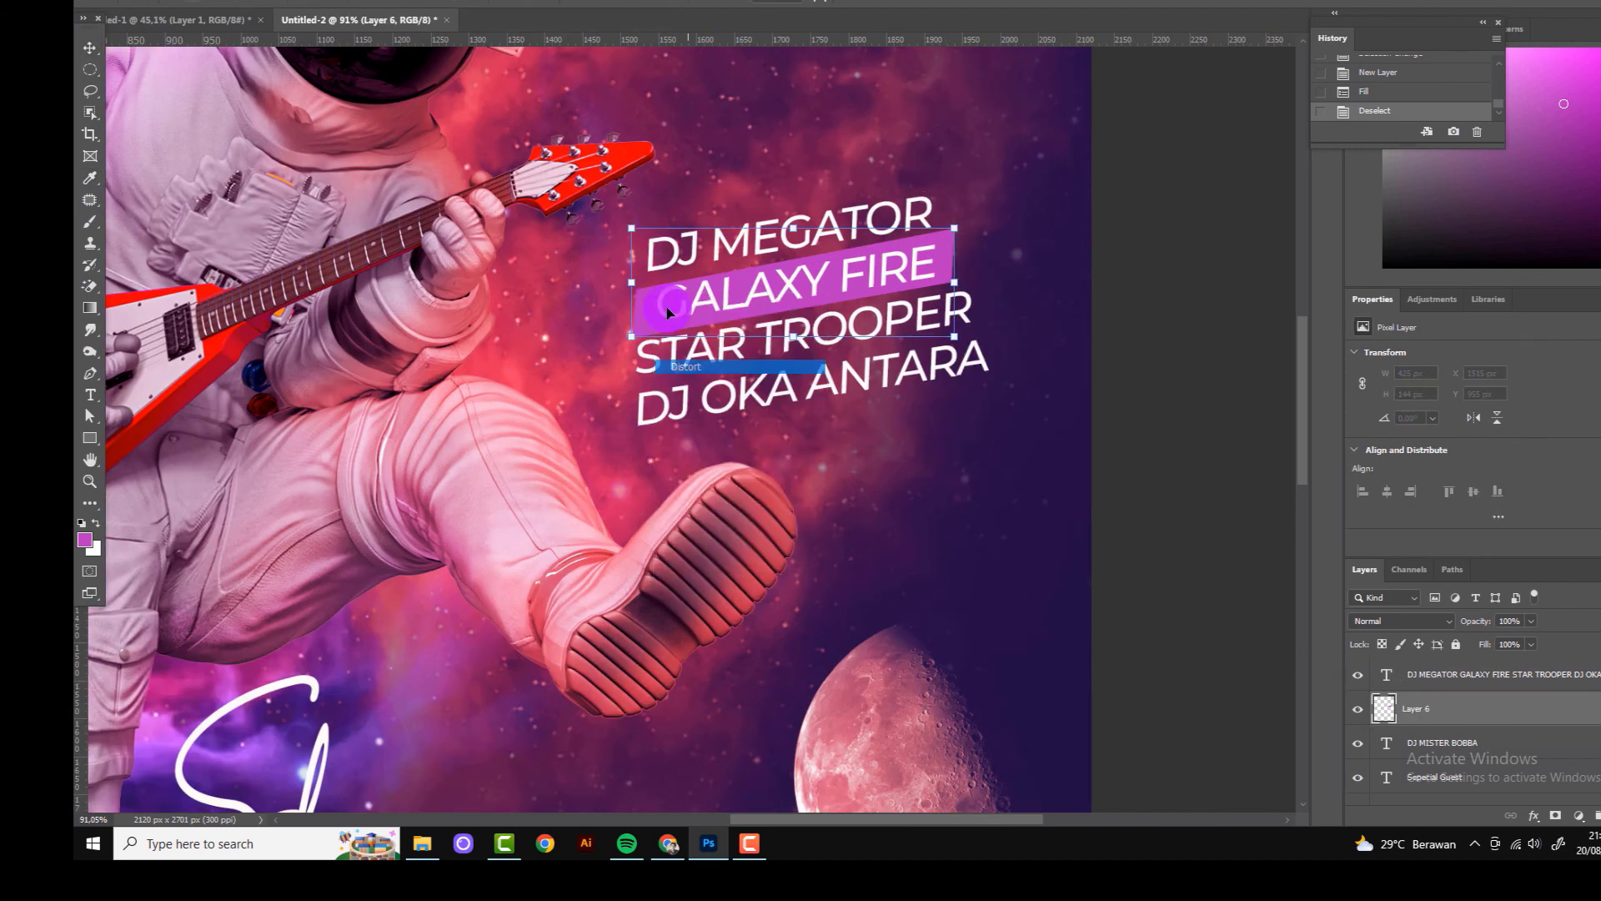
{"action": "left_click_drag", "start_coordinate": [631, 228], "coordinate": [638, 220]}
{"action": "left_click_drag", "start_coordinate": [958, 234], "coordinate": [953, 219]}
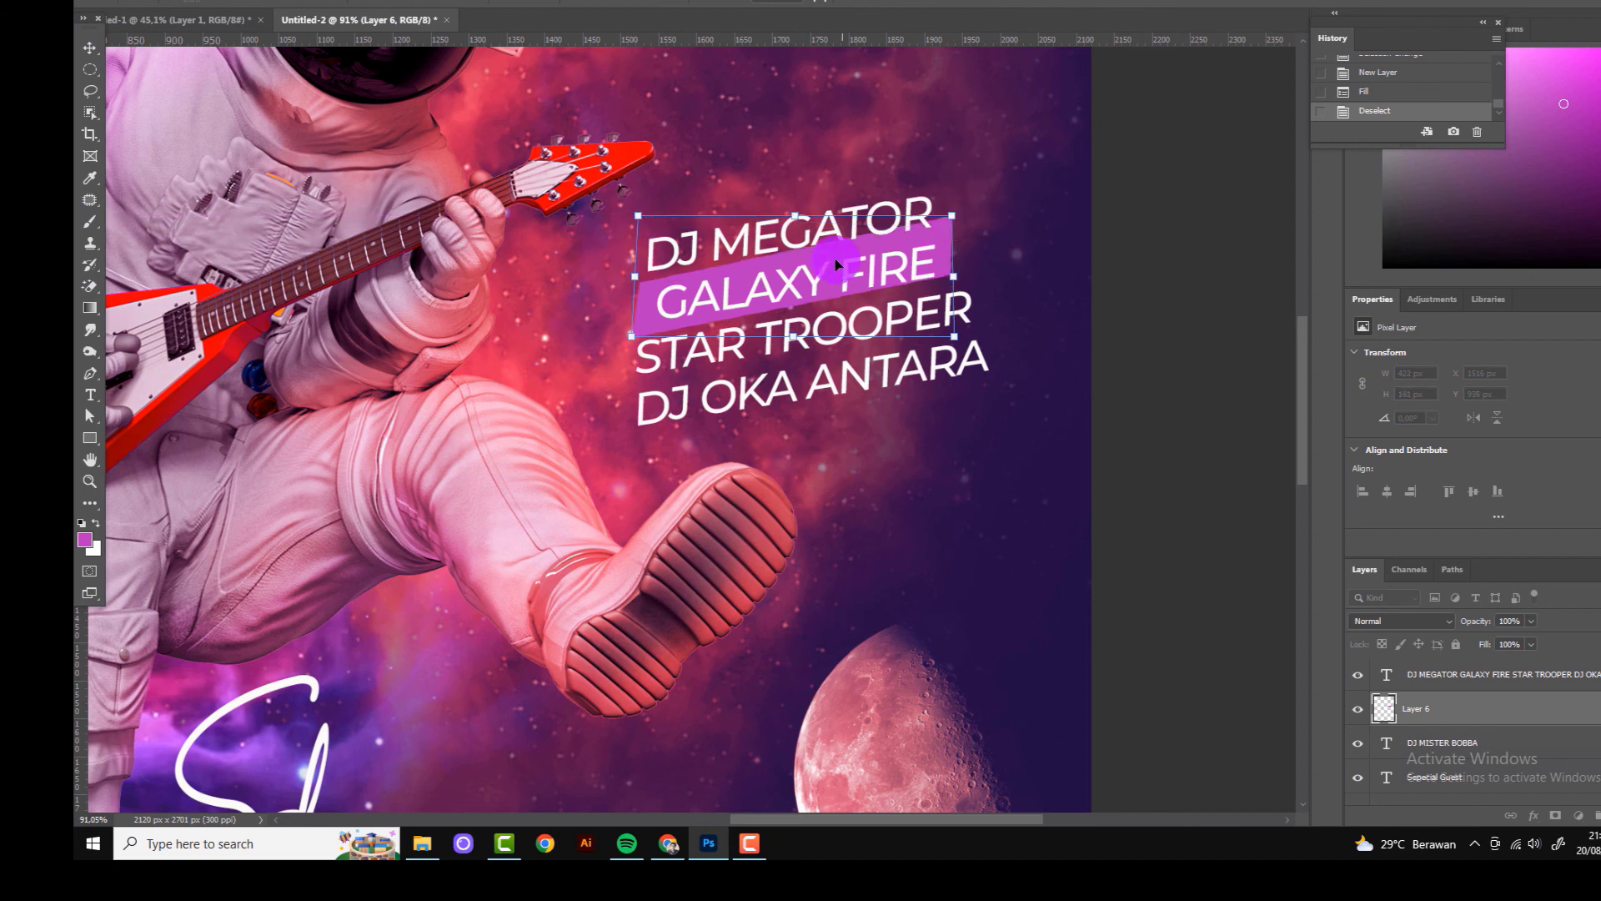
{"action": "key", "text": "Return"}
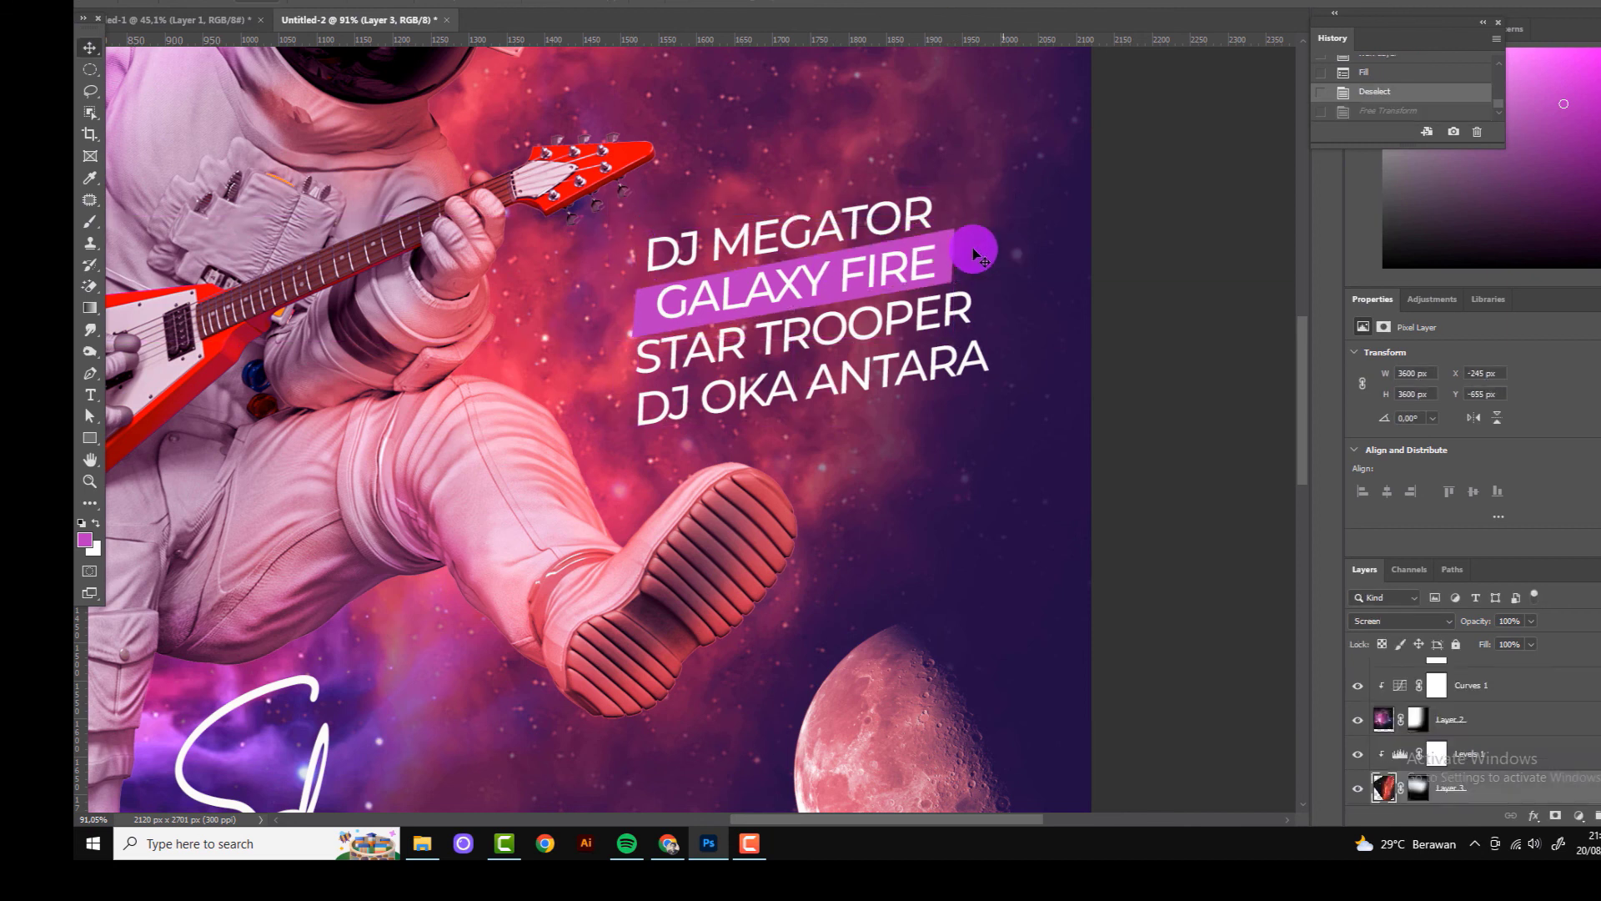
{"action": "left_click_drag", "start_coordinate": [815, 292], "coordinate": [815, 288]}
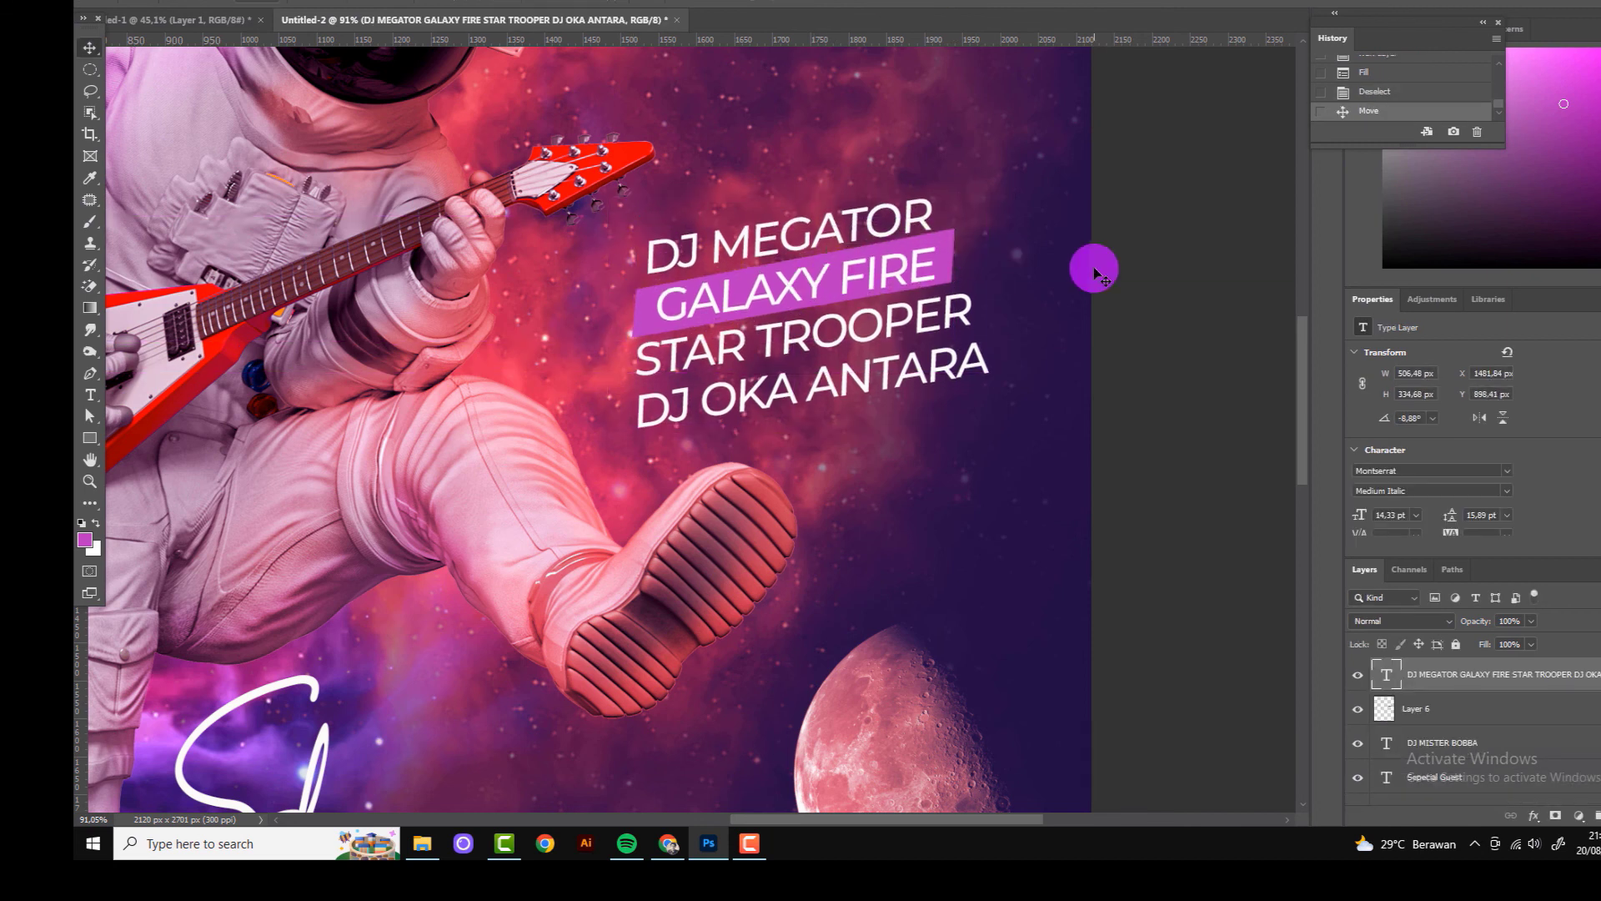
{"action": "scroll", "coordinate": [1083, 315], "scroll_direction": "down", "scroll_amount": 5}
{"action": "scroll", "coordinate": [1084, 314], "scroll_direction": "up", "scroll_amount": 3}
Step: Set the GALAXY FIRE line to ExtraBold Italic
{"action": "key", "text": "t"}
{"action": "left_click", "coordinate": [781, 265]}
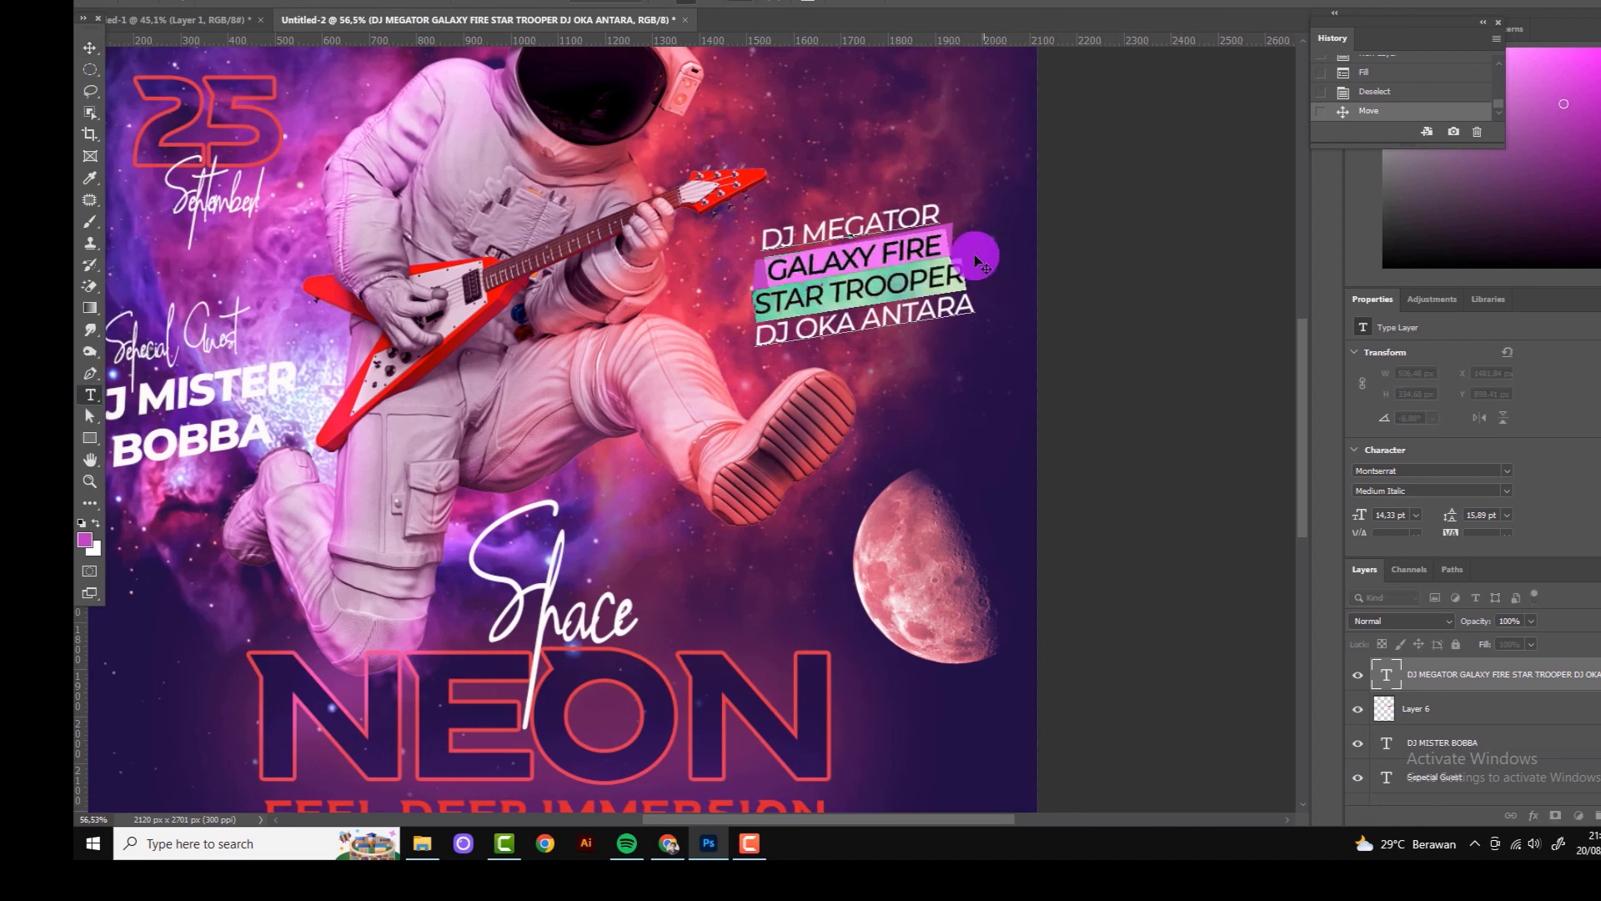
{"action": "left_click_drag", "start_coordinate": [976, 250], "coordinate": [736, 271]}
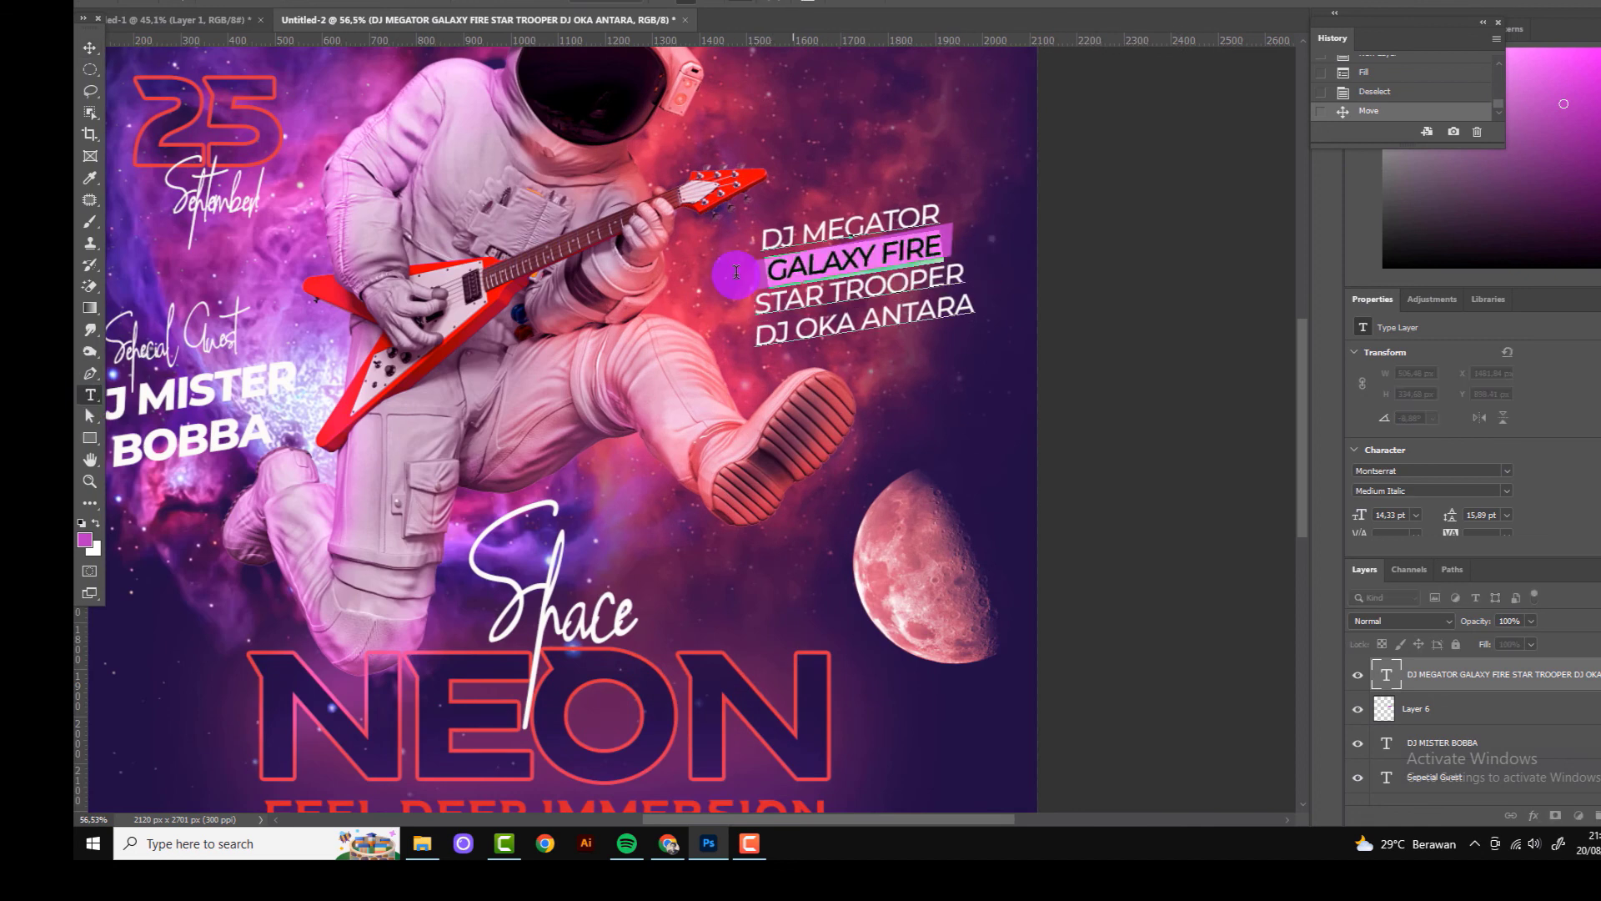
{"action": "left_click", "coordinate": [438, 7]}
{"action": "left_click", "coordinate": [404, 211]}
{"action": "scroll", "coordinate": [1098, 167], "scroll_direction": "down", "scroll_amount": 2}
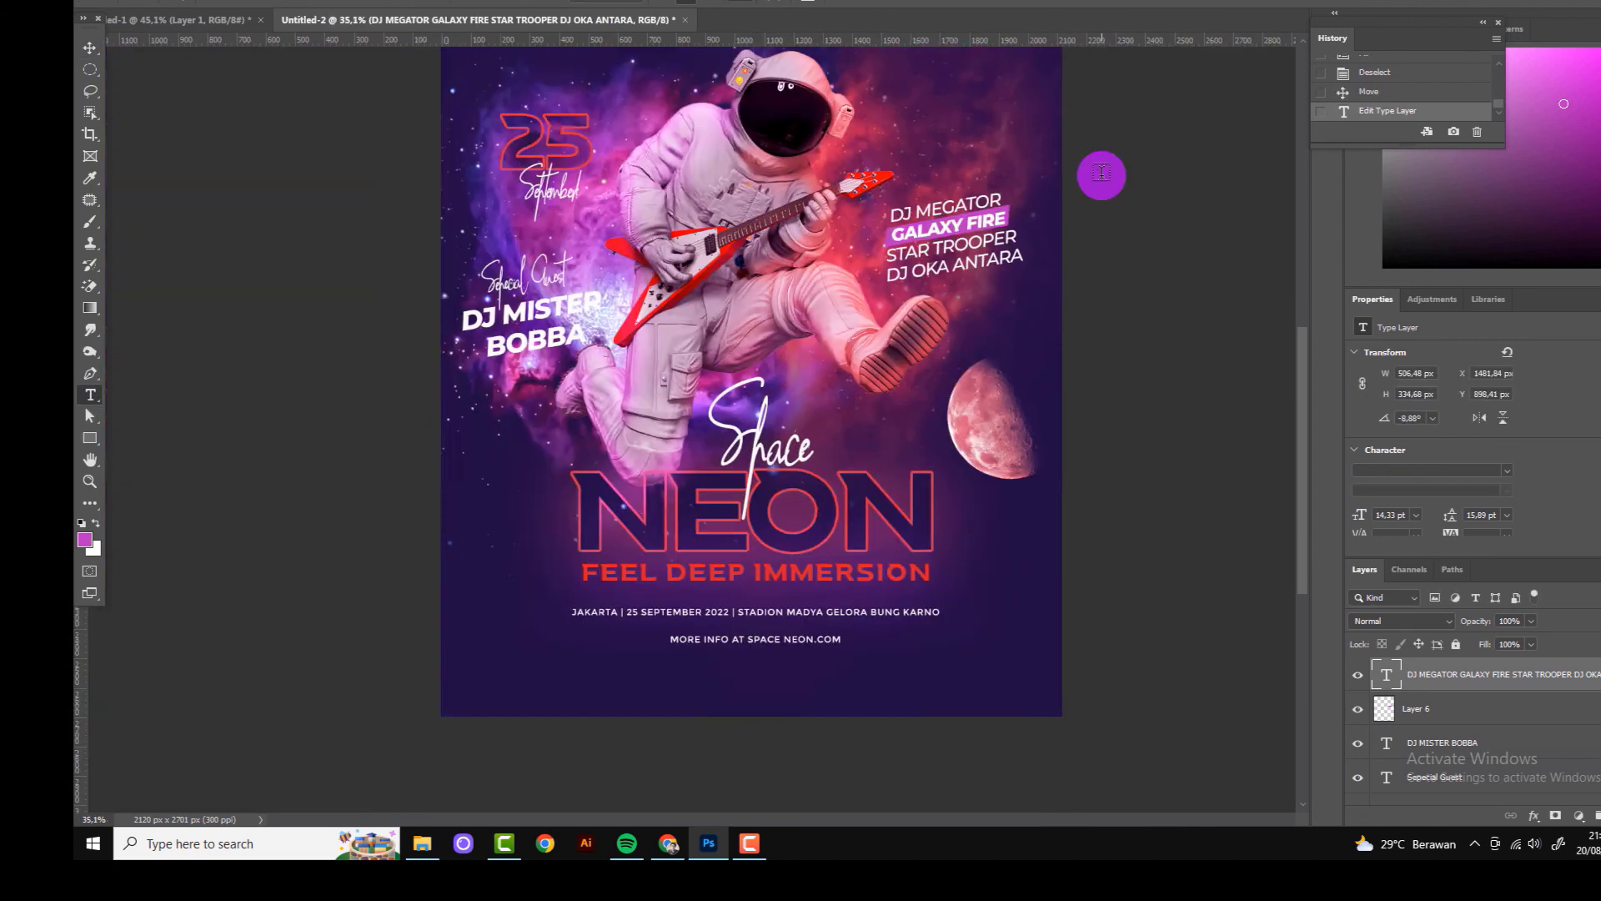
{"action": "scroll", "coordinate": [1097, 168], "scroll_direction": "down", "scroll_amount": 1}
{"action": "scroll", "coordinate": [723, 356], "scroll_direction": "down", "scroll_amount": 1}
{"action": "scroll", "coordinate": [455, 583], "scroll_direction": "up", "scroll_amount": 2}
{"action": "scroll", "coordinate": [455, 583], "scroll_direction": "up", "scroll_amount": 1}
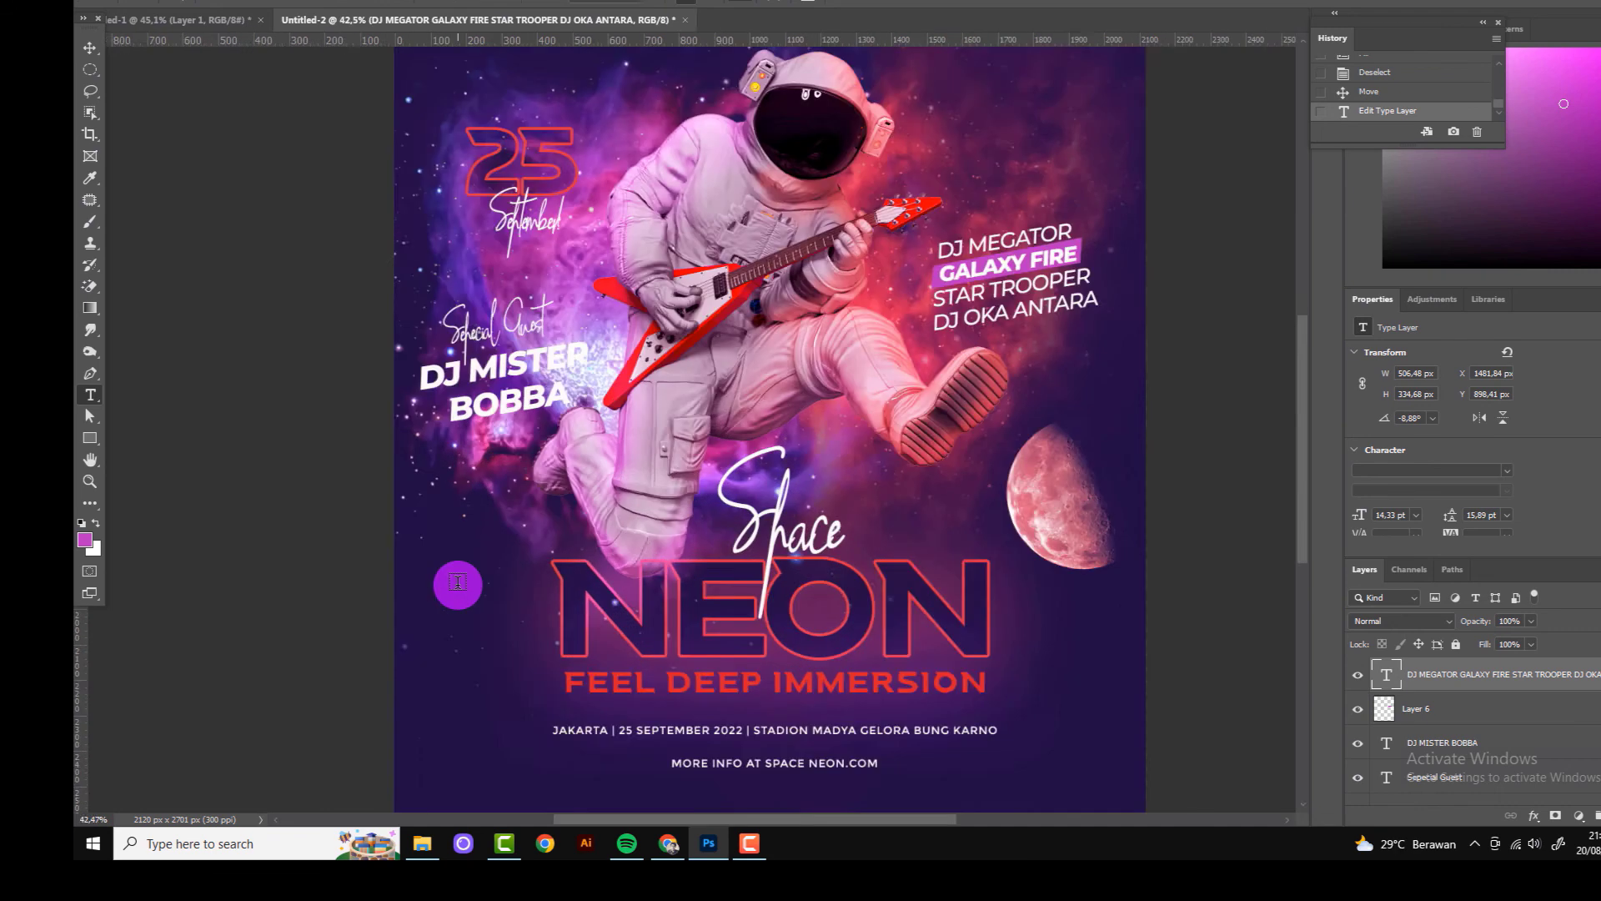
{"action": "left_click", "coordinate": [91, 48]}
Step: Add a new empty layer for the frame with the DJ MISTER BOBBA layer selected
{"action": "scroll", "coordinate": [495, 414], "scroll_direction": "up", "scroll_amount": 1}
{"action": "scroll", "coordinate": [496, 415], "scroll_direction": "up", "scroll_amount": 1}
{"action": "left_click", "coordinate": [1401, 776]}
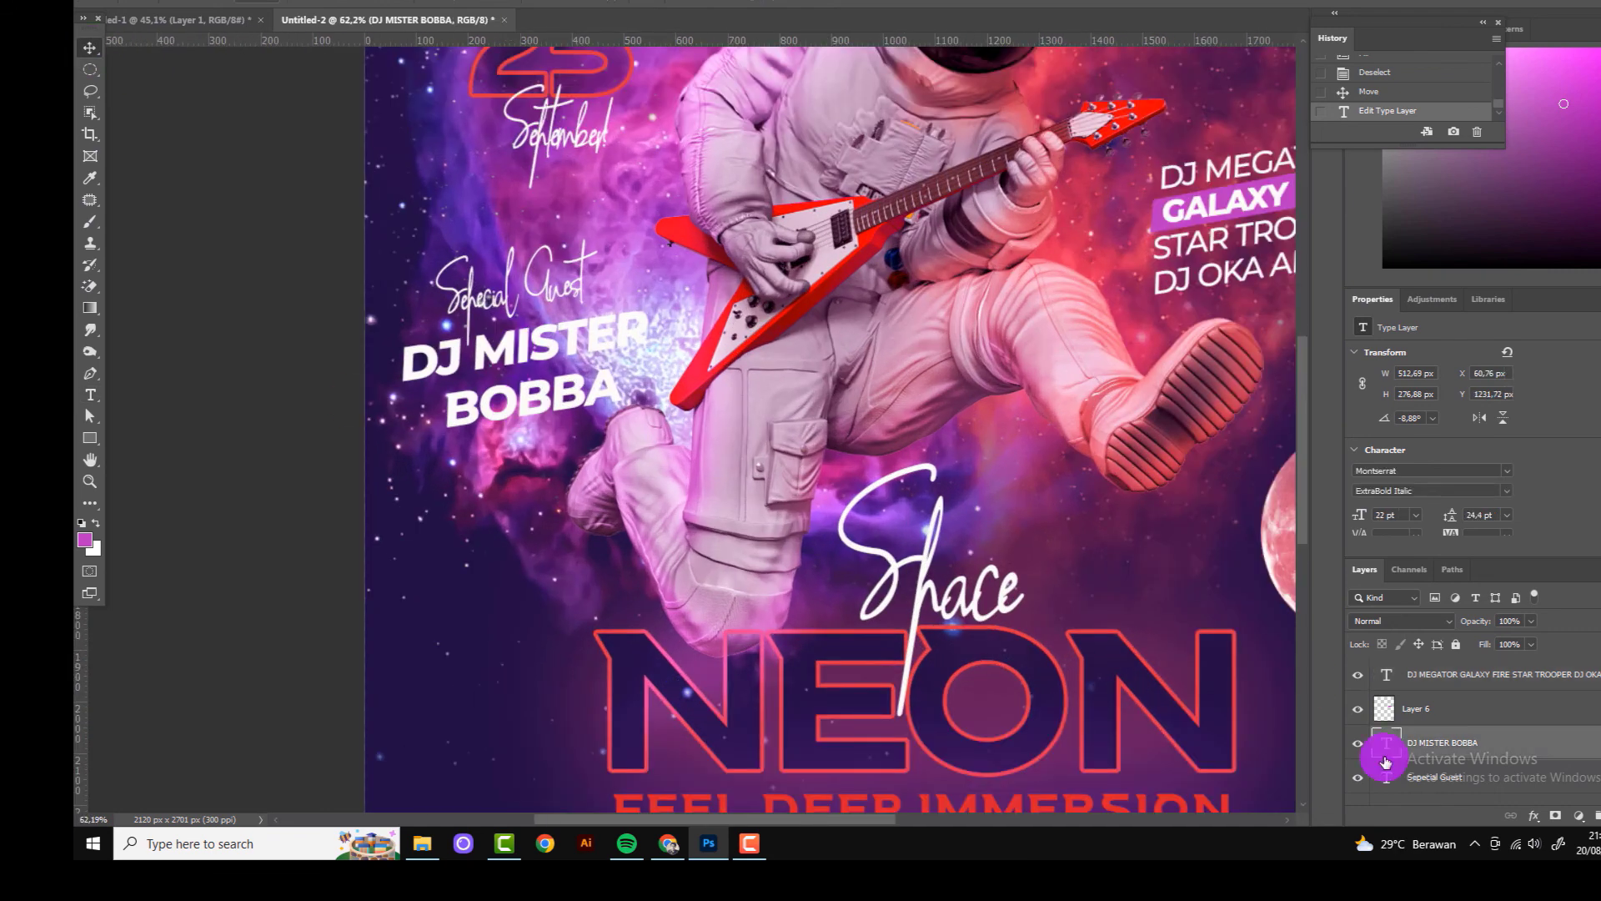
{"action": "left_click", "coordinate": [1596, 815]}
Step: Trace a closed pen outline around the DJ MISTER BOBBA guest name
{"action": "left_click", "coordinate": [90, 372]}
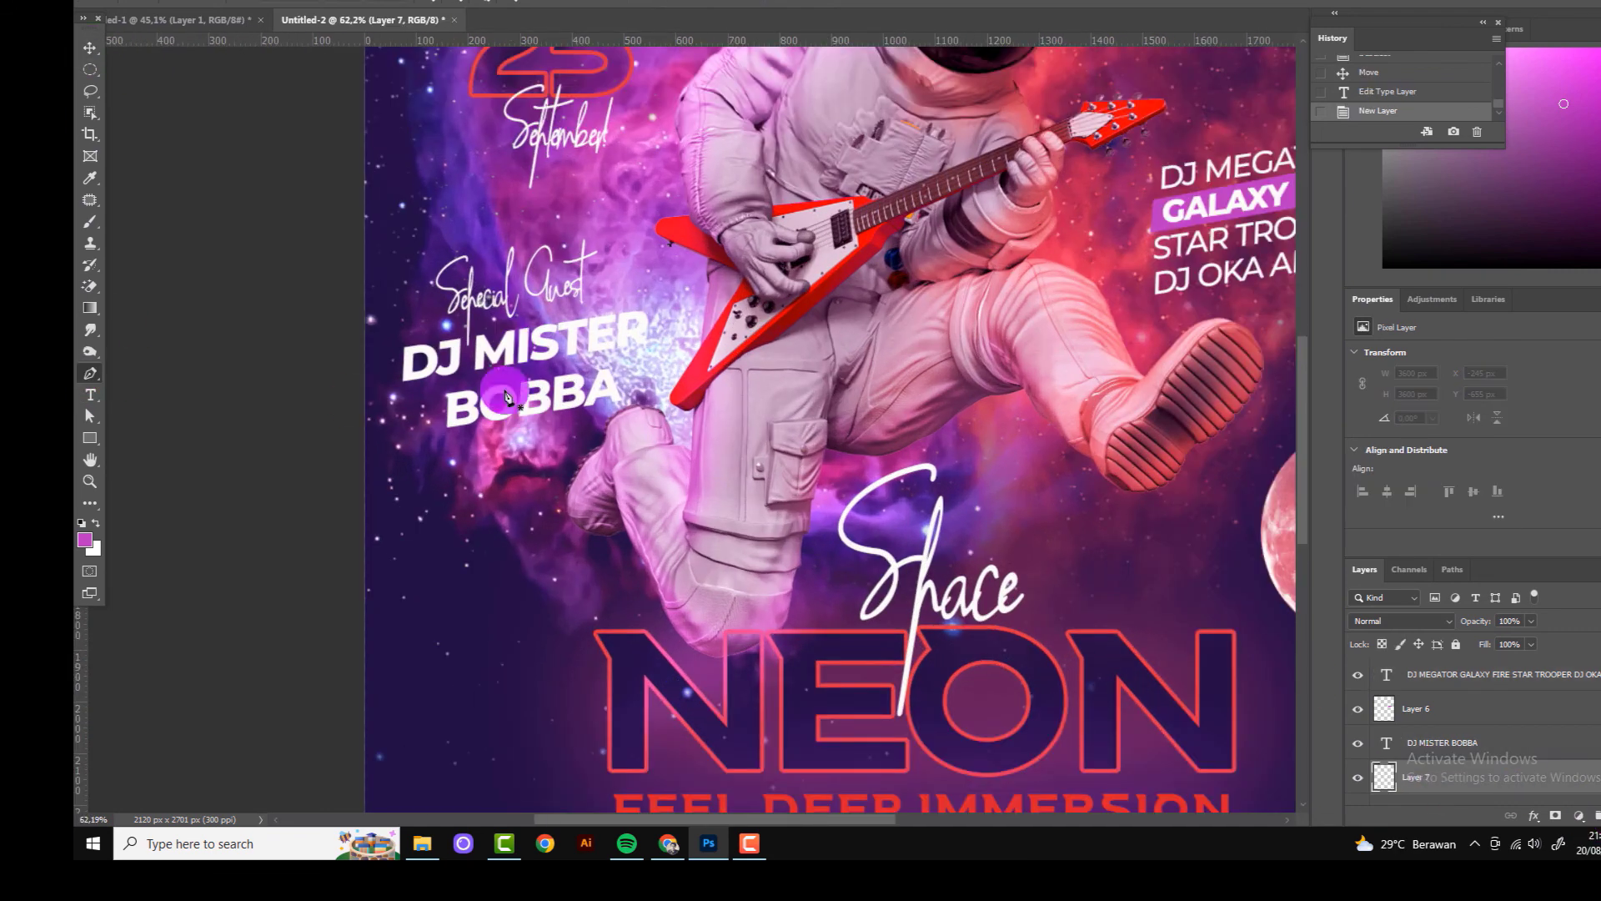
{"action": "left_click", "coordinate": [395, 347]}
{"action": "left_click", "coordinate": [392, 399]}
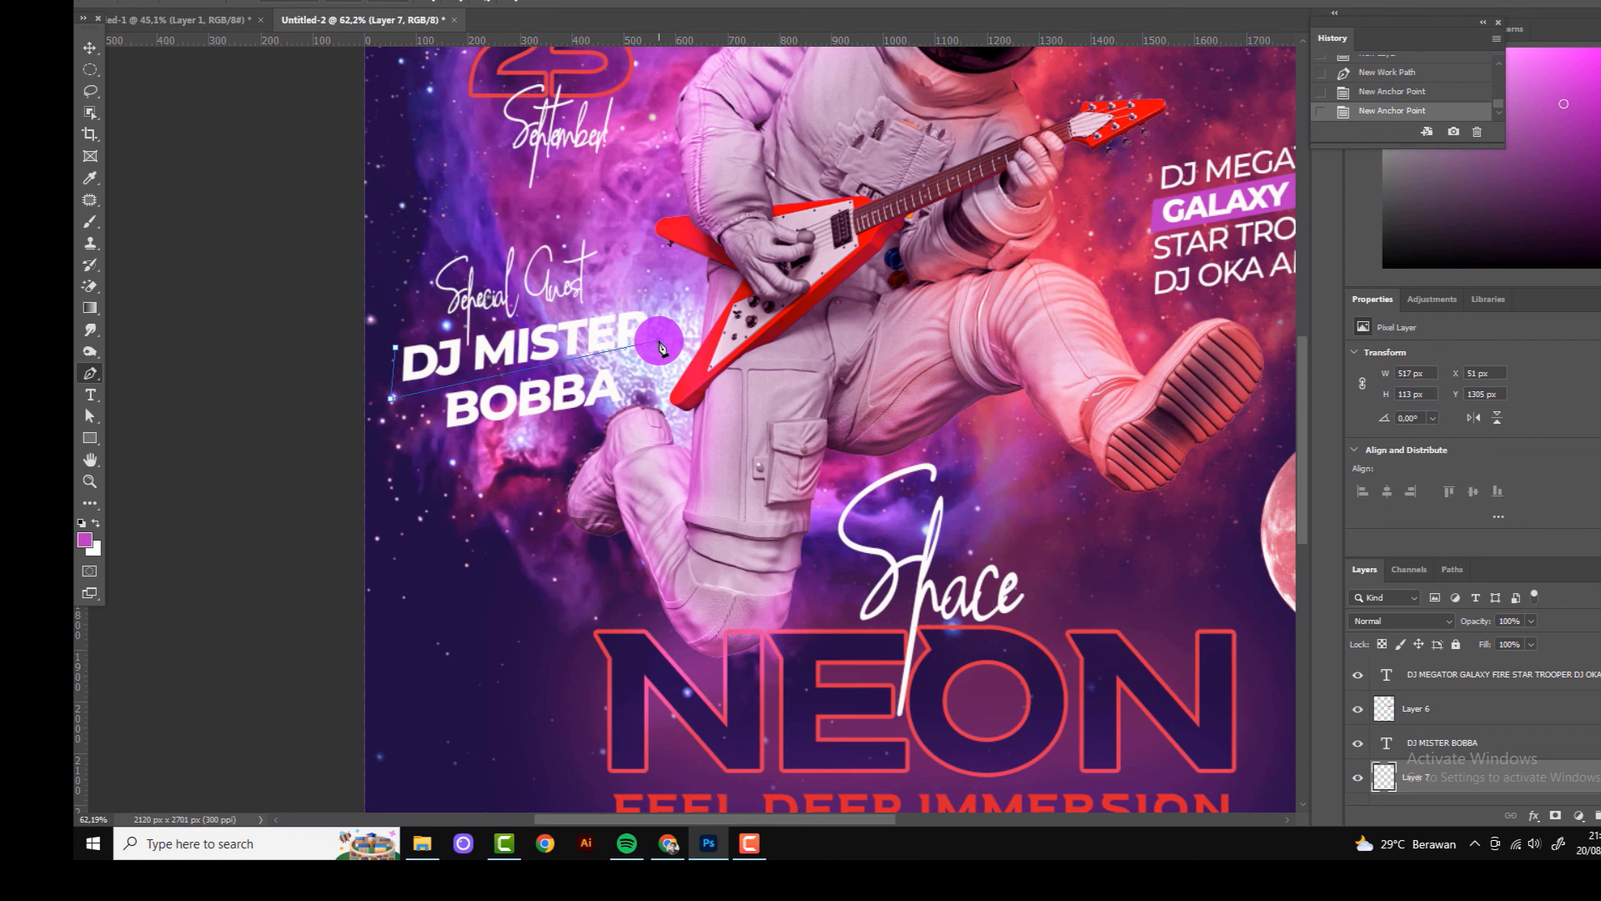
{"action": "key", "text": "ctrl+z"}
{"action": "left_click", "coordinate": [664, 346]}
{"action": "left_click", "coordinate": [662, 287]}
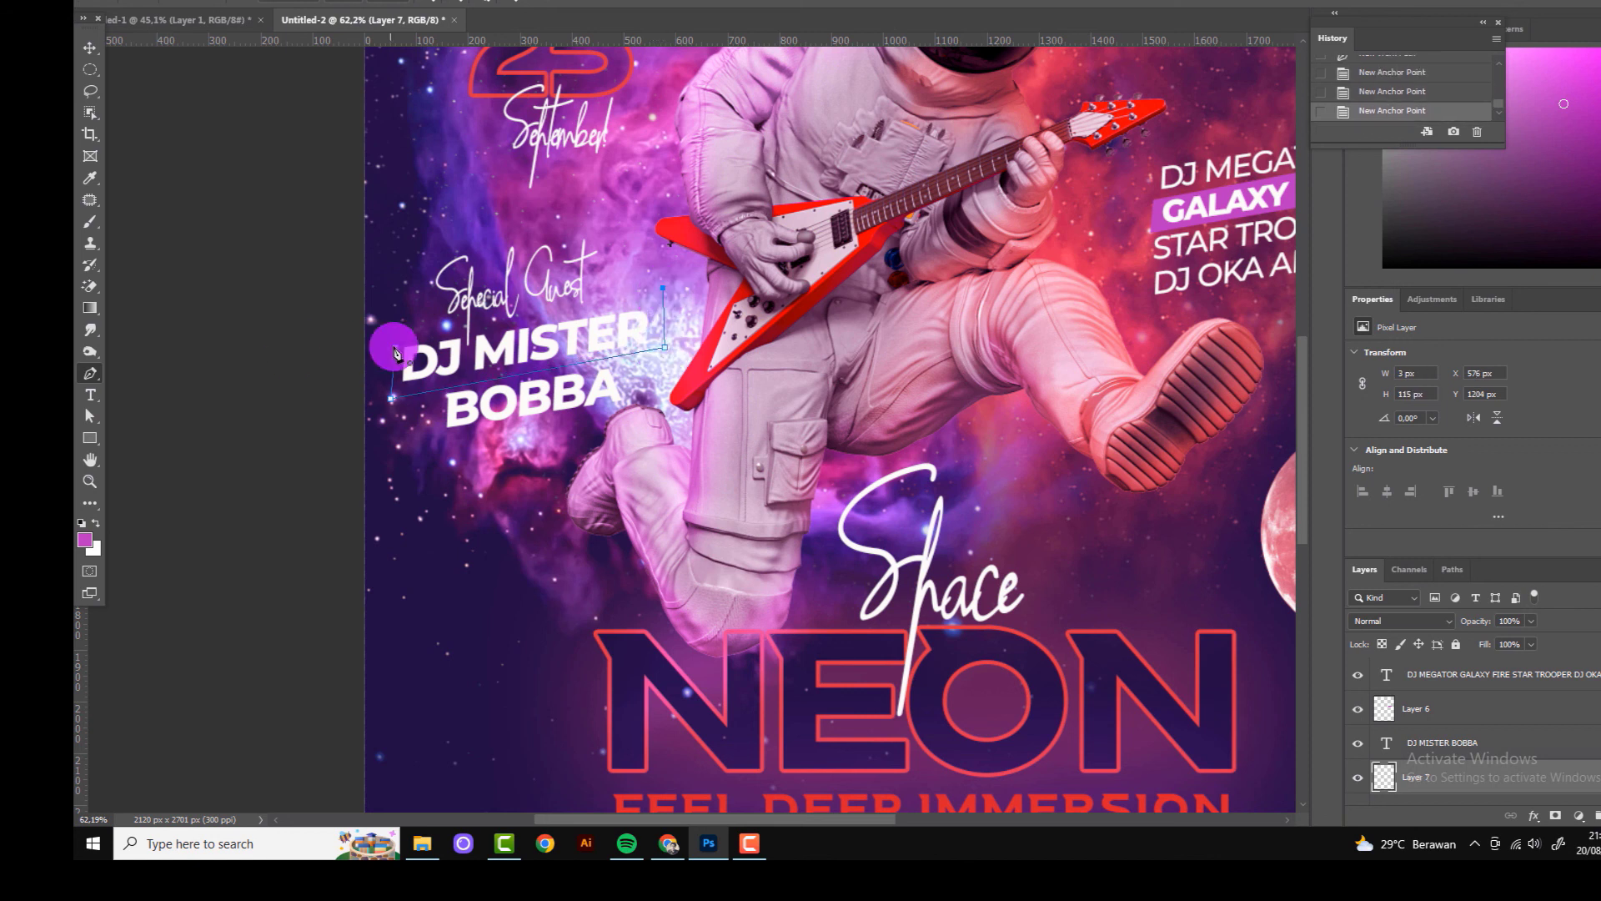
{"action": "left_click", "coordinate": [395, 347]}
Step: Stroke the guest-name outline with the pencil
{"action": "right_click", "coordinate": [637, 317]}
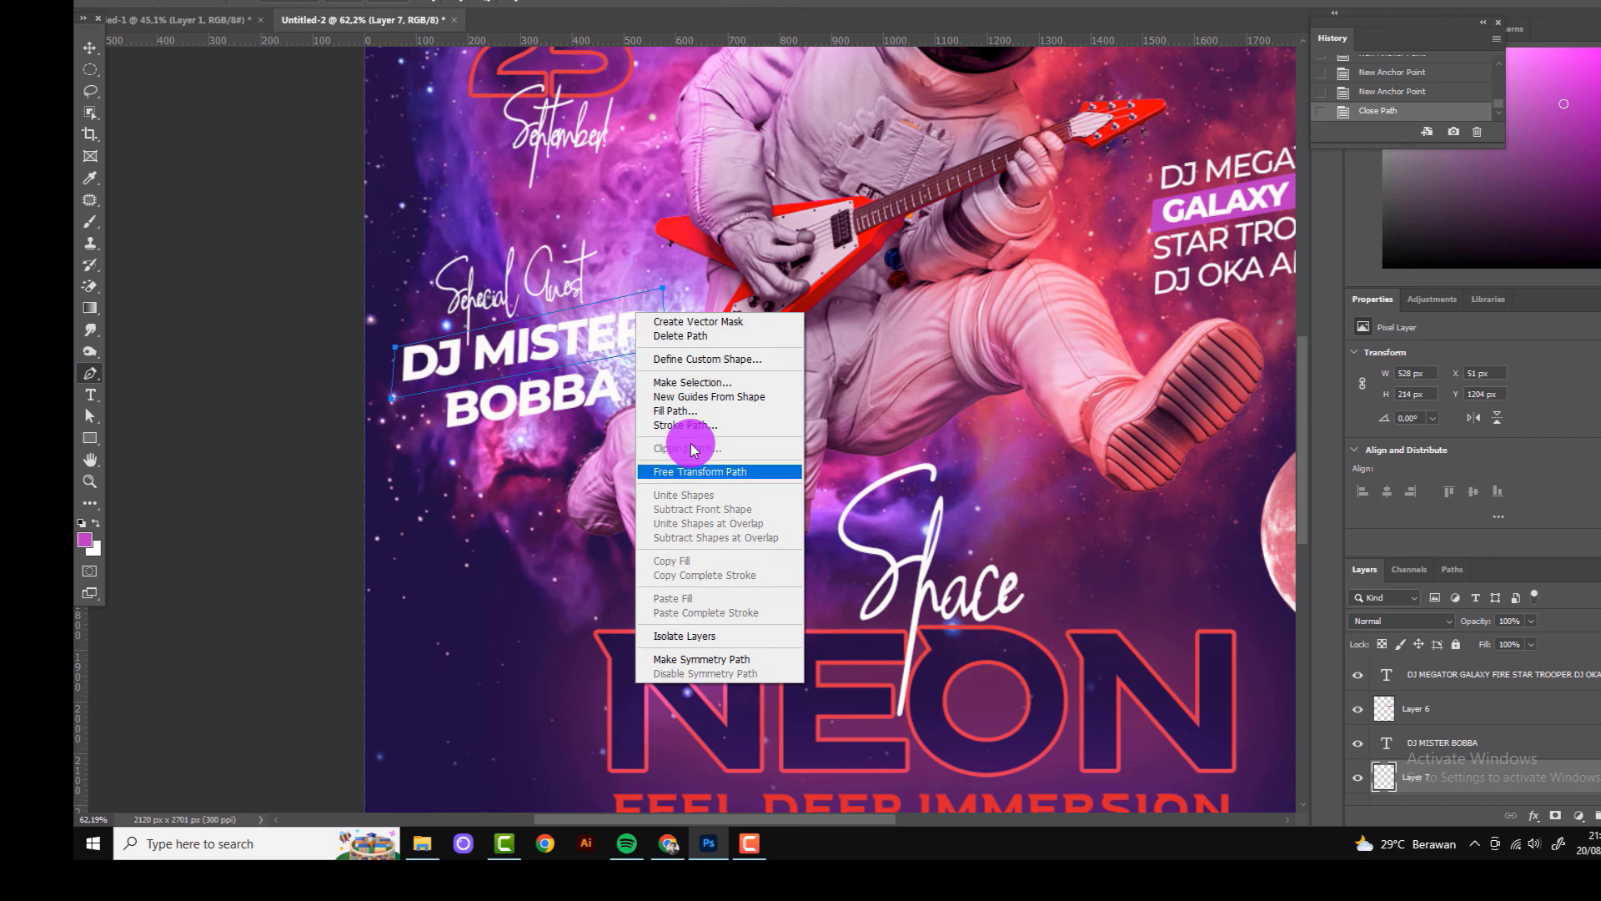
{"action": "left_click", "coordinate": [718, 465]}
{"action": "left_click", "coordinate": [968, 234]}
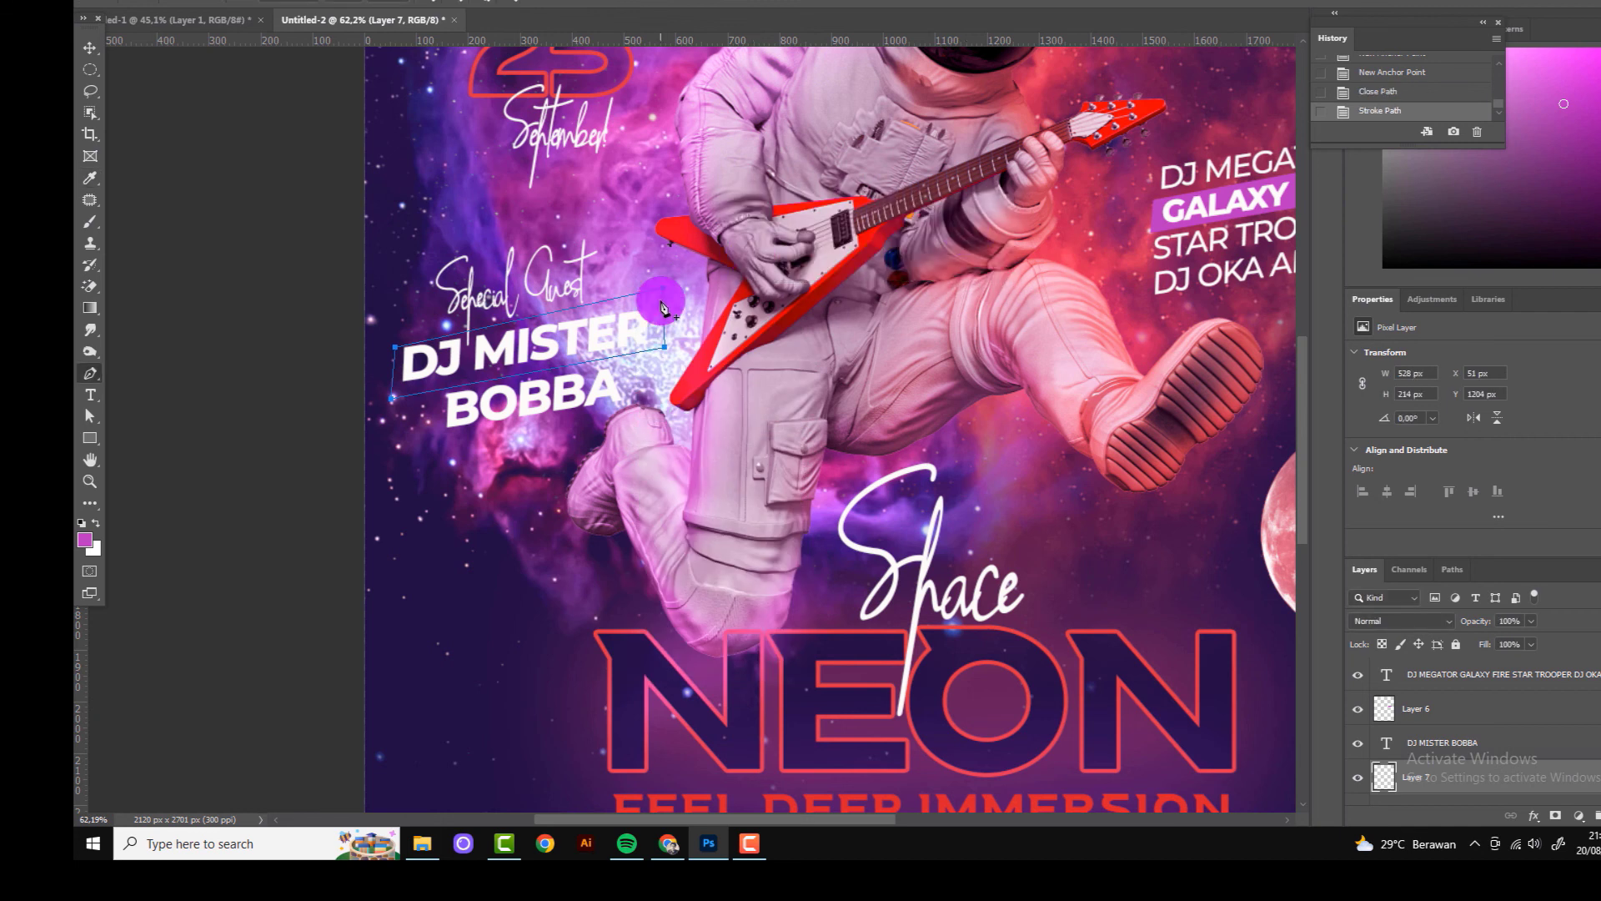
{"action": "right_click", "coordinate": [613, 308]}
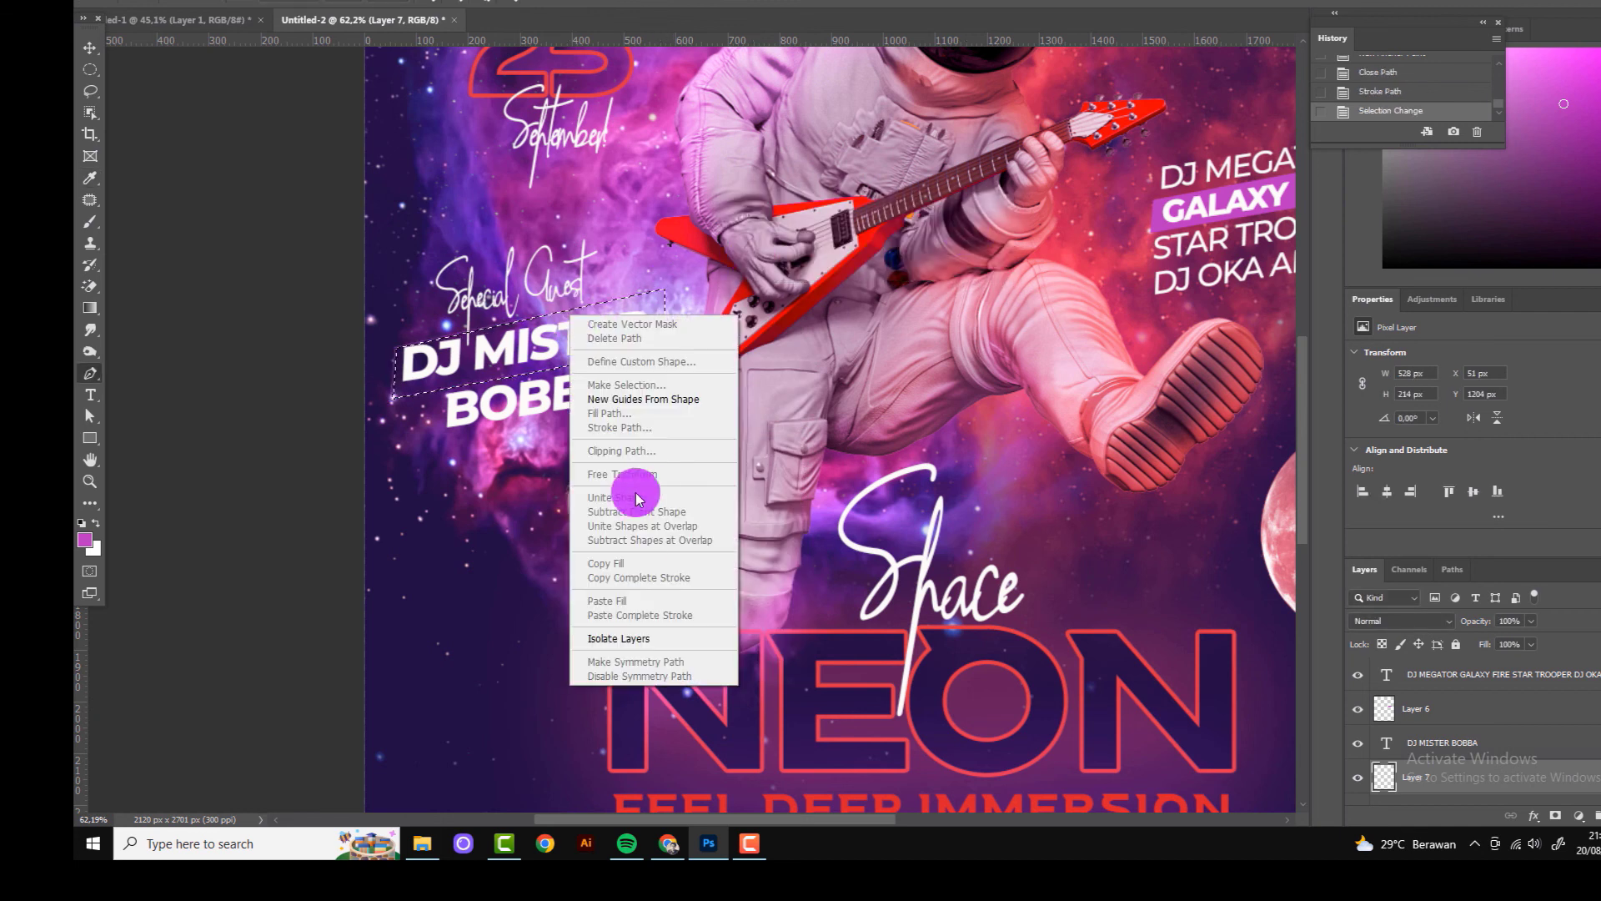
{"action": "key", "text": "Escape"}
{"action": "key", "text": "ctrl+z"}
{"action": "right_click", "coordinate": [652, 329]}
{"action": "left_click", "coordinate": [733, 442]}
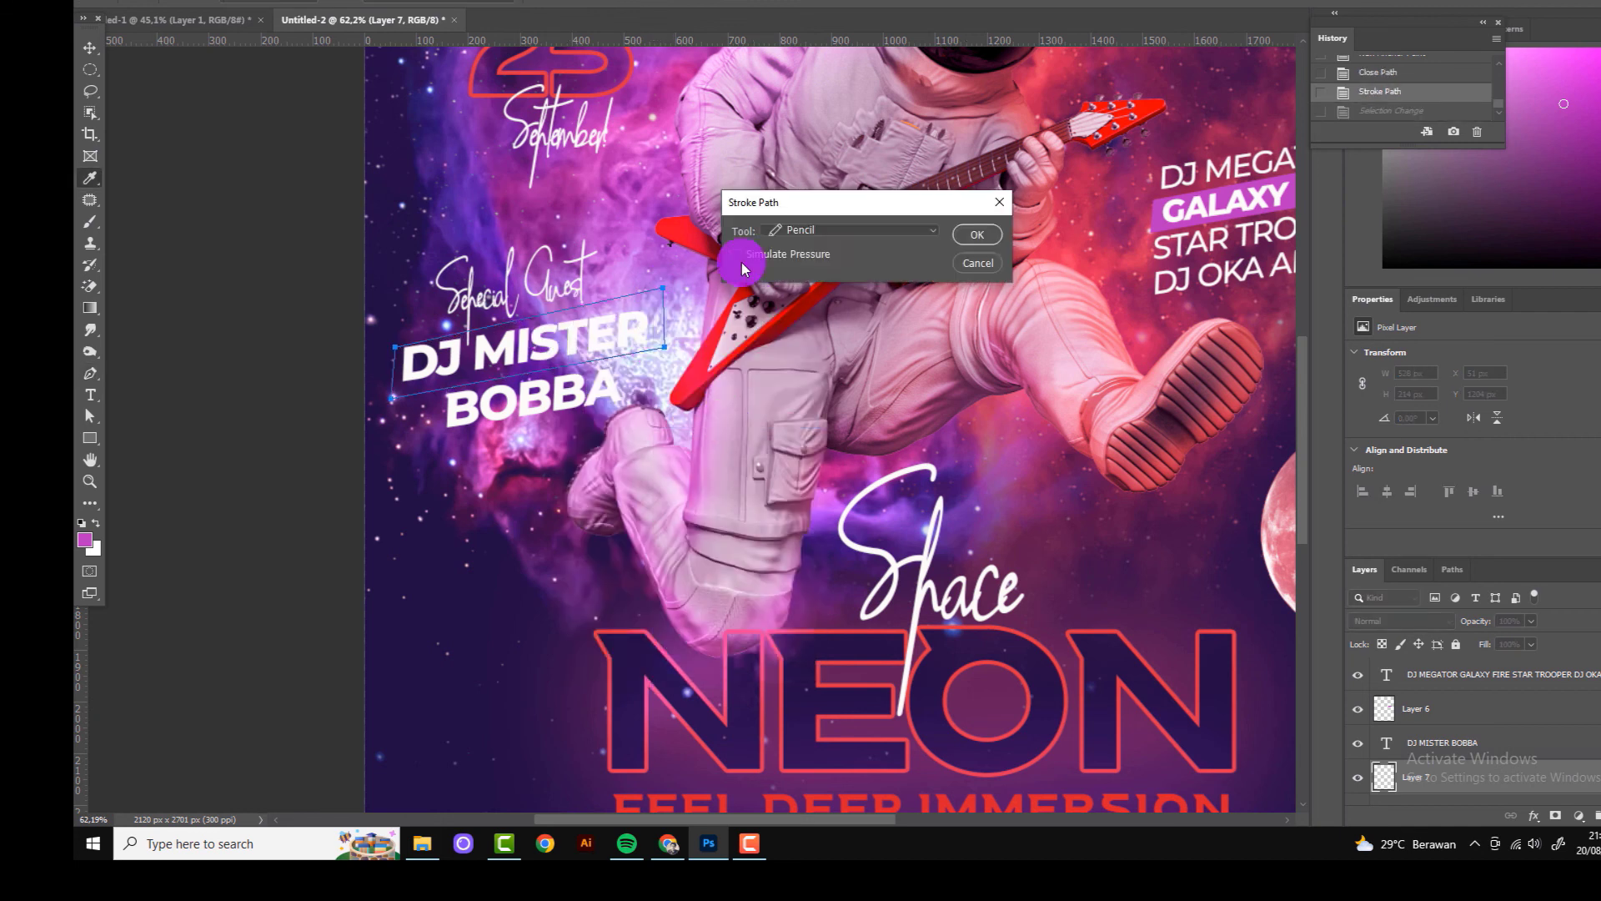
{"action": "left_click", "coordinate": [905, 231]}
{"action": "left_click", "coordinate": [977, 234]}
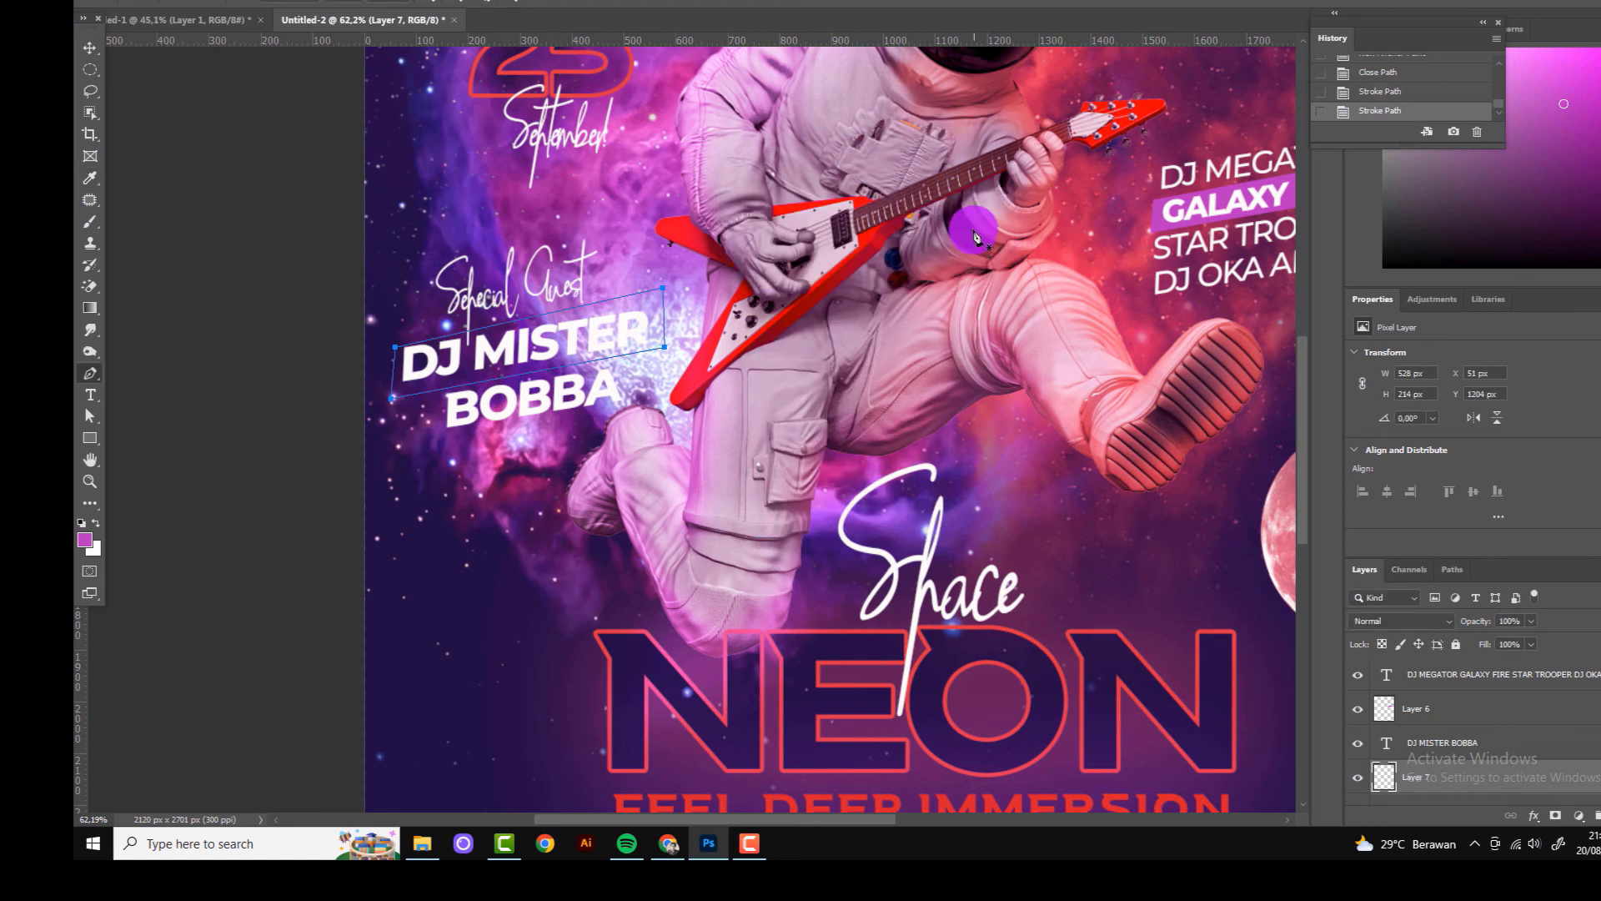
Step: Re-stroke the outline with the brush instead of the pencil and clear the path
{"action": "right_click", "coordinate": [659, 300]}
{"action": "left_click", "coordinate": [715, 454]}
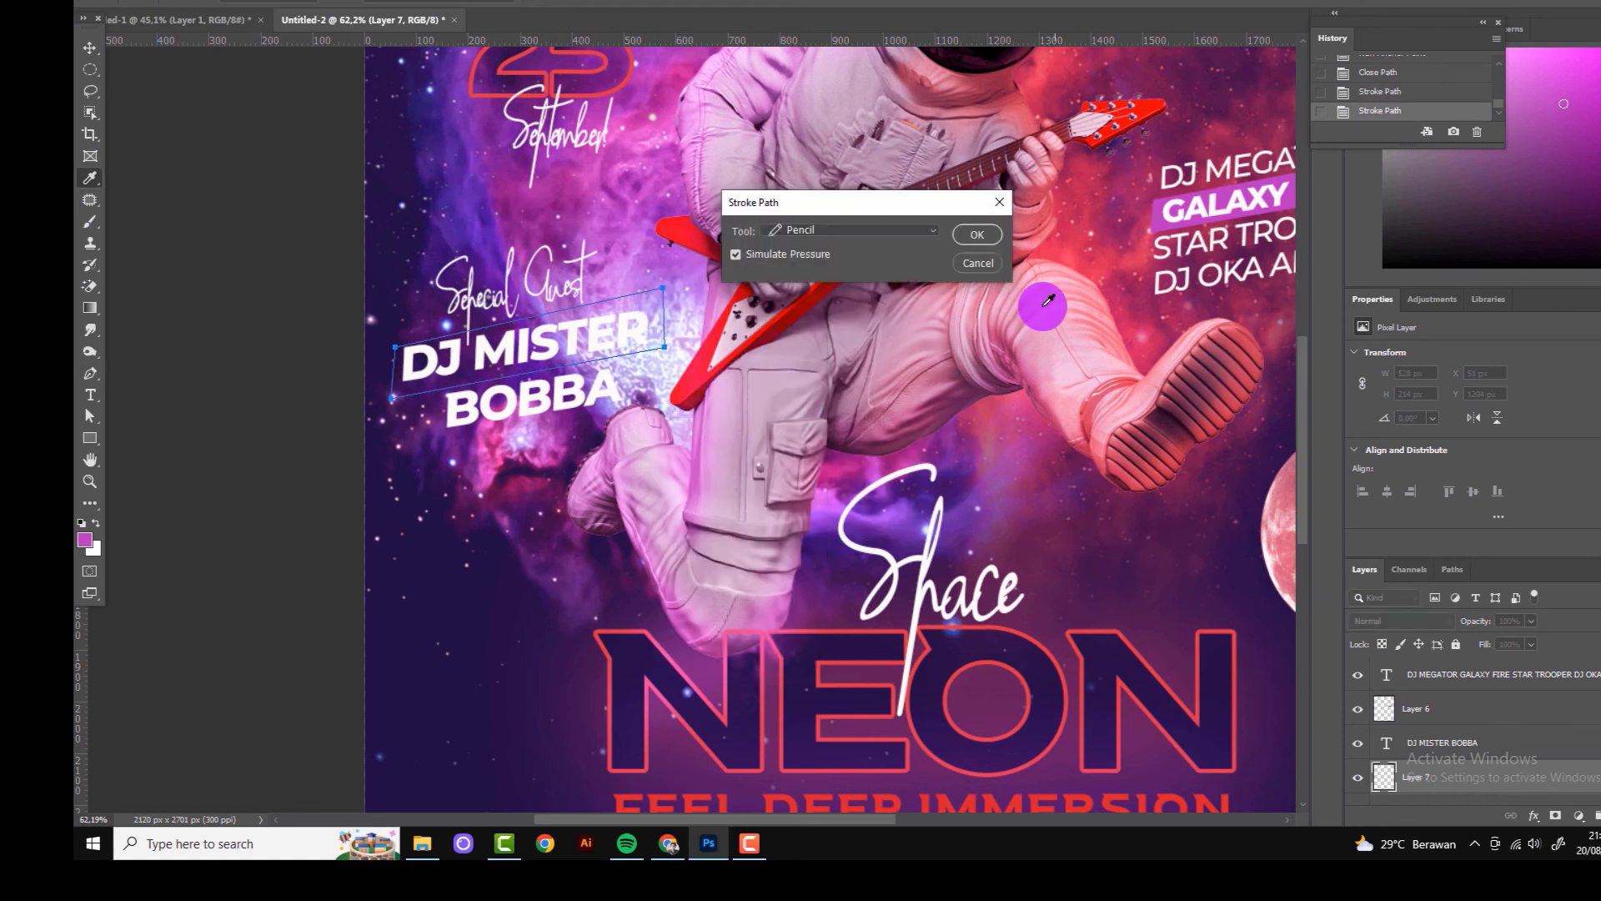
{"action": "left_click", "coordinate": [883, 229]}
{"action": "left_click", "coordinate": [863, 261]}
{"action": "left_click", "coordinate": [974, 236]}
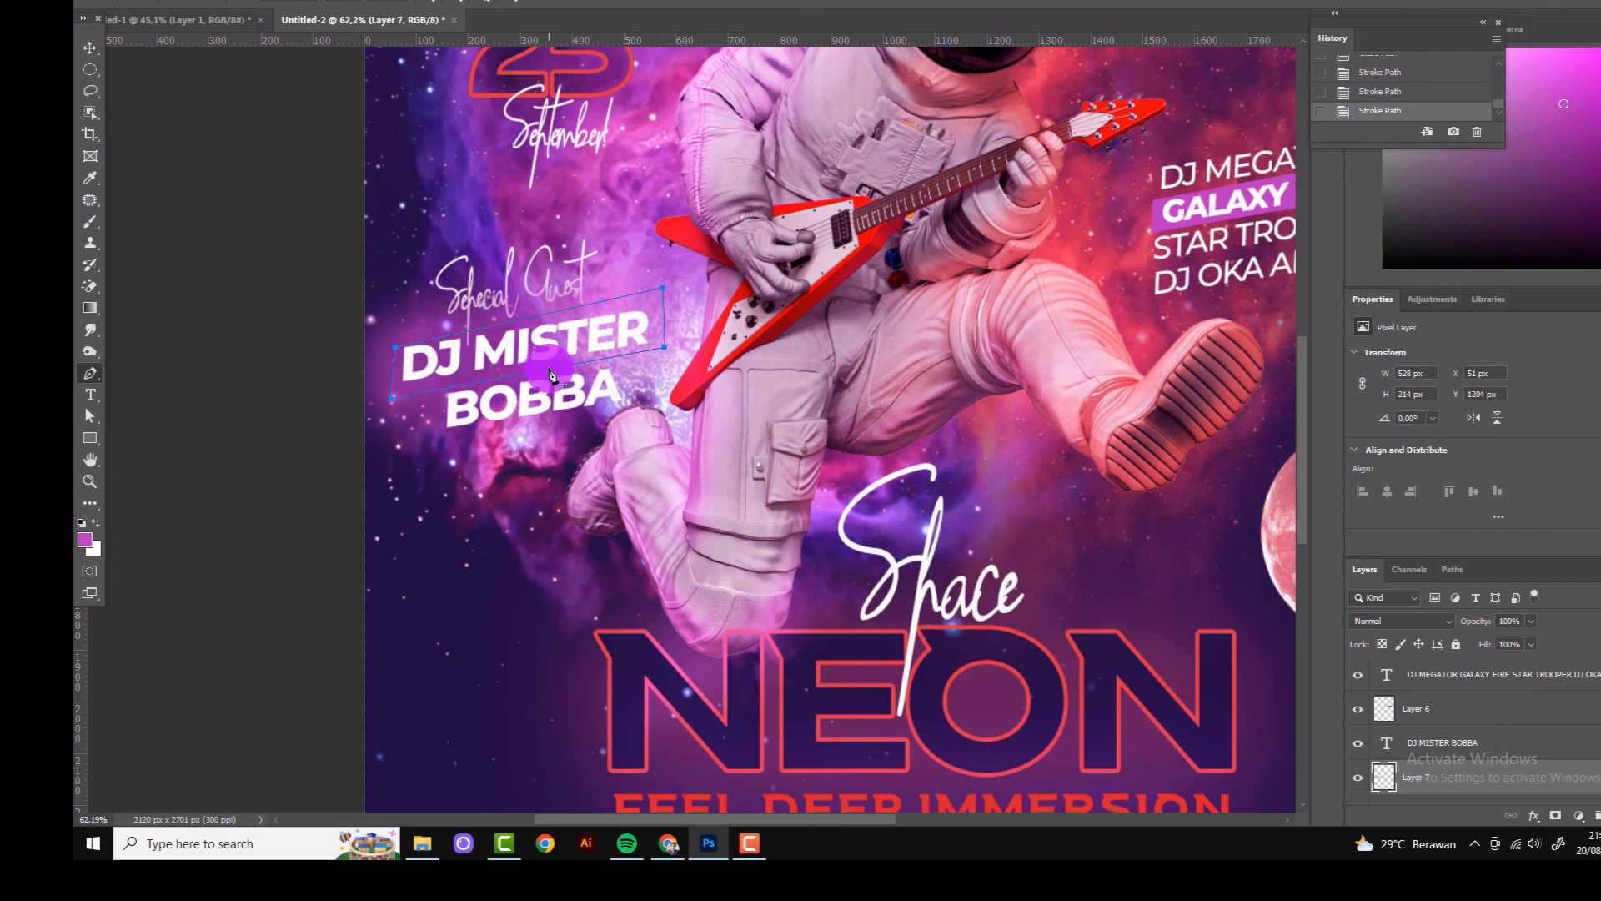
{"action": "key", "text": "ctrl+d"}
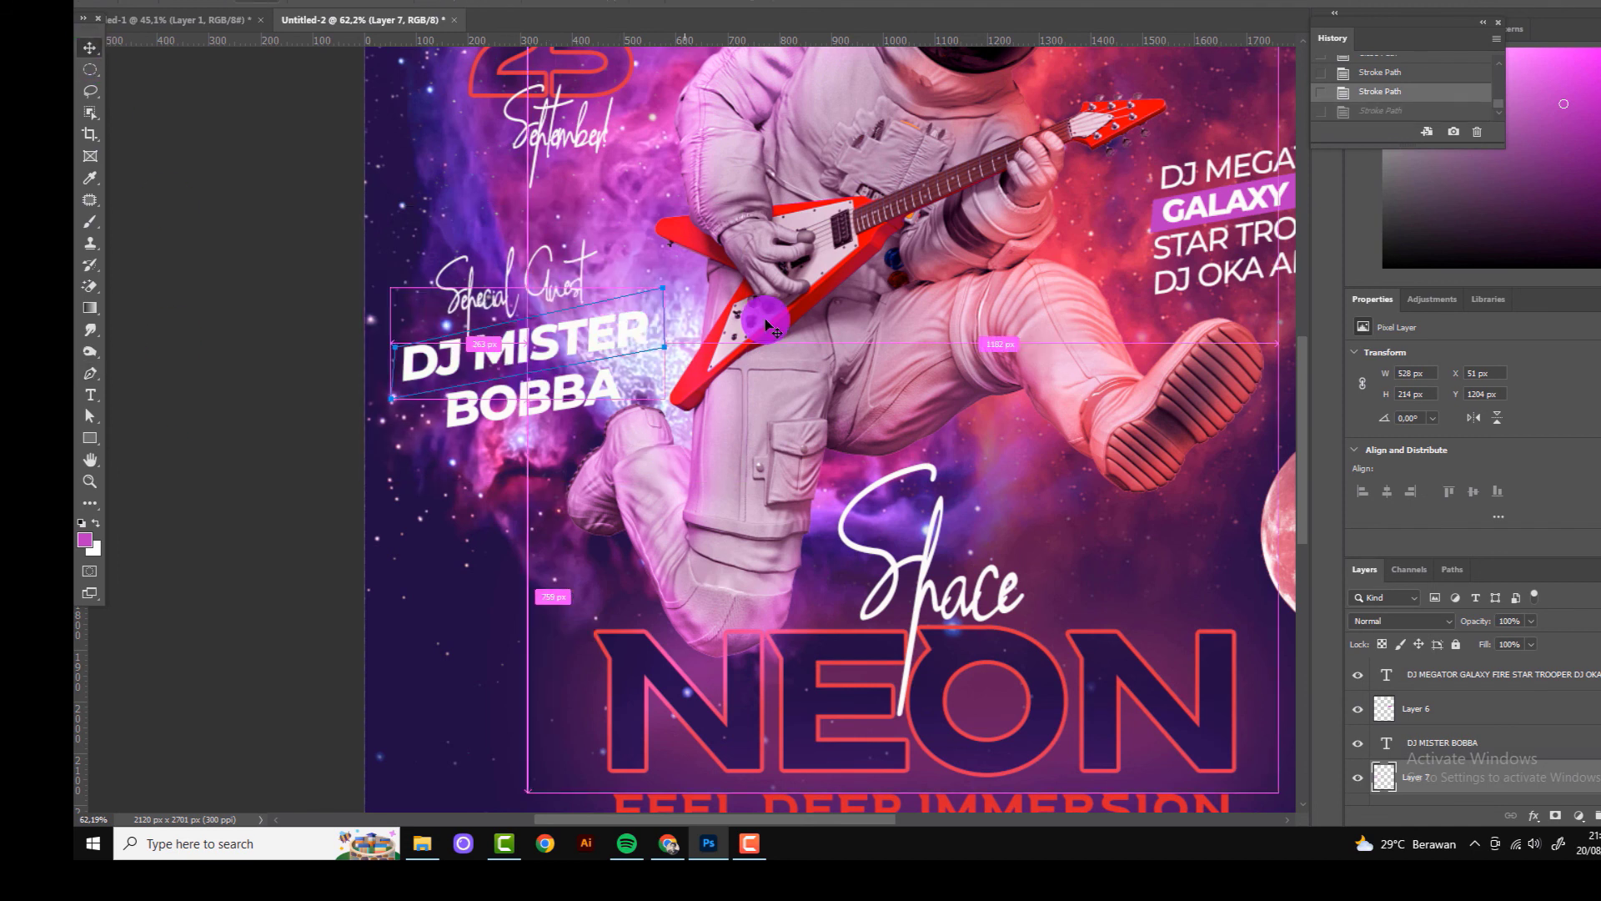
Step: Toggle the frame and DJ MISTER BOBBA layers' visibility to compare, then reselect Layer 7
{"action": "scroll", "coordinate": [691, 310], "scroll_direction": "up", "scroll_amount": 3}
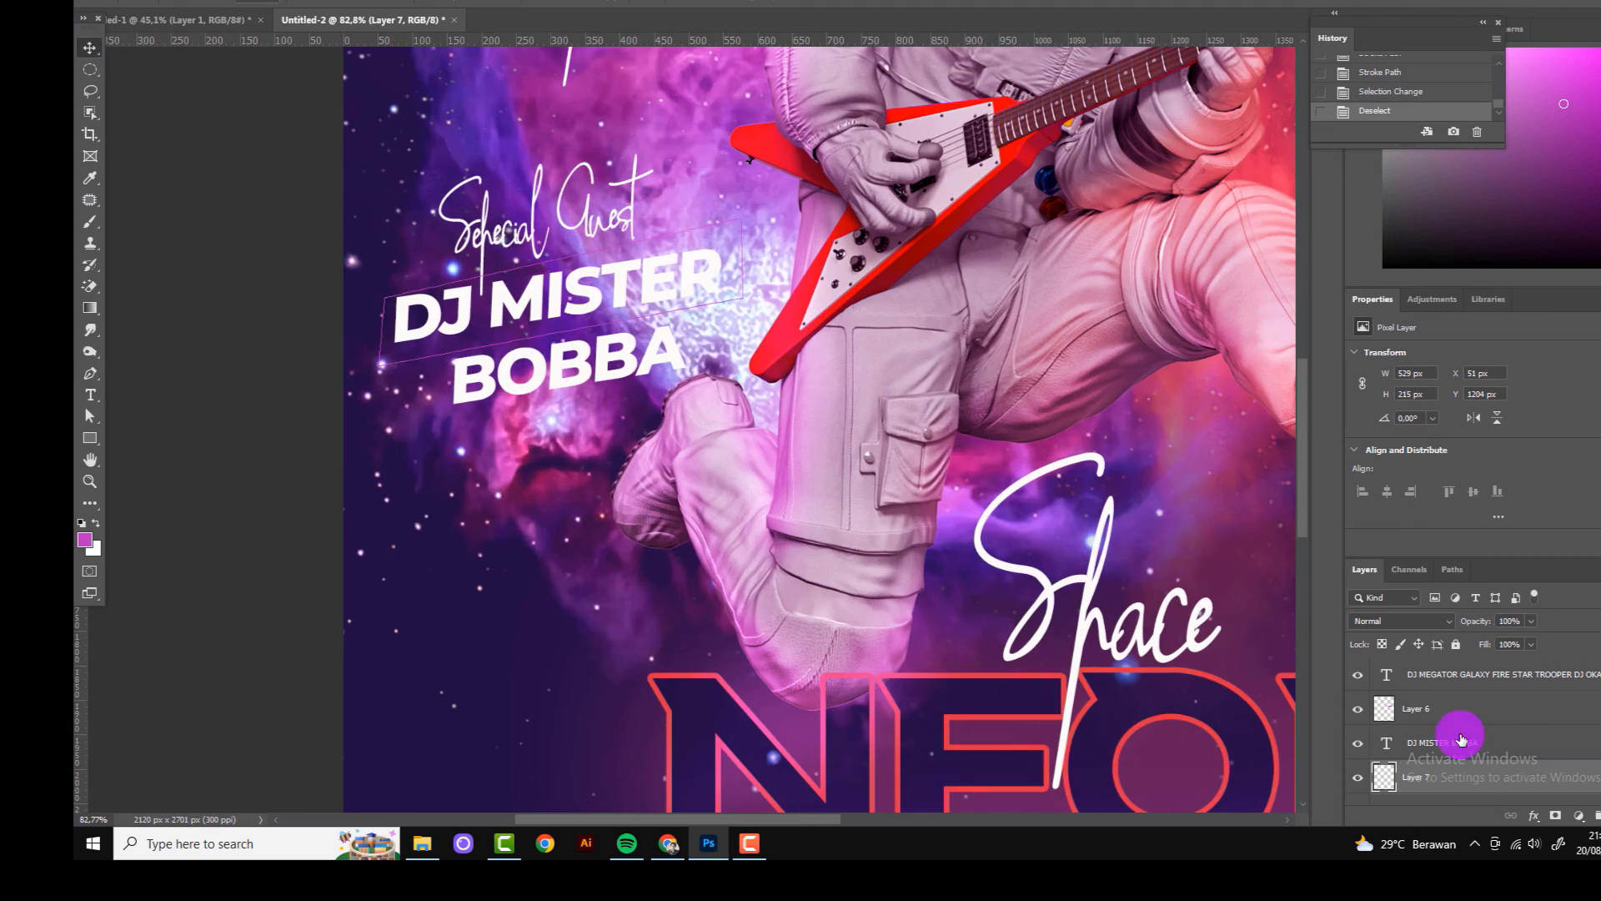
{"action": "left_click", "coordinate": [1357, 778]}
{"action": "left_click_drag", "start_coordinate": [1359, 784], "coordinate": [1383, 717]}
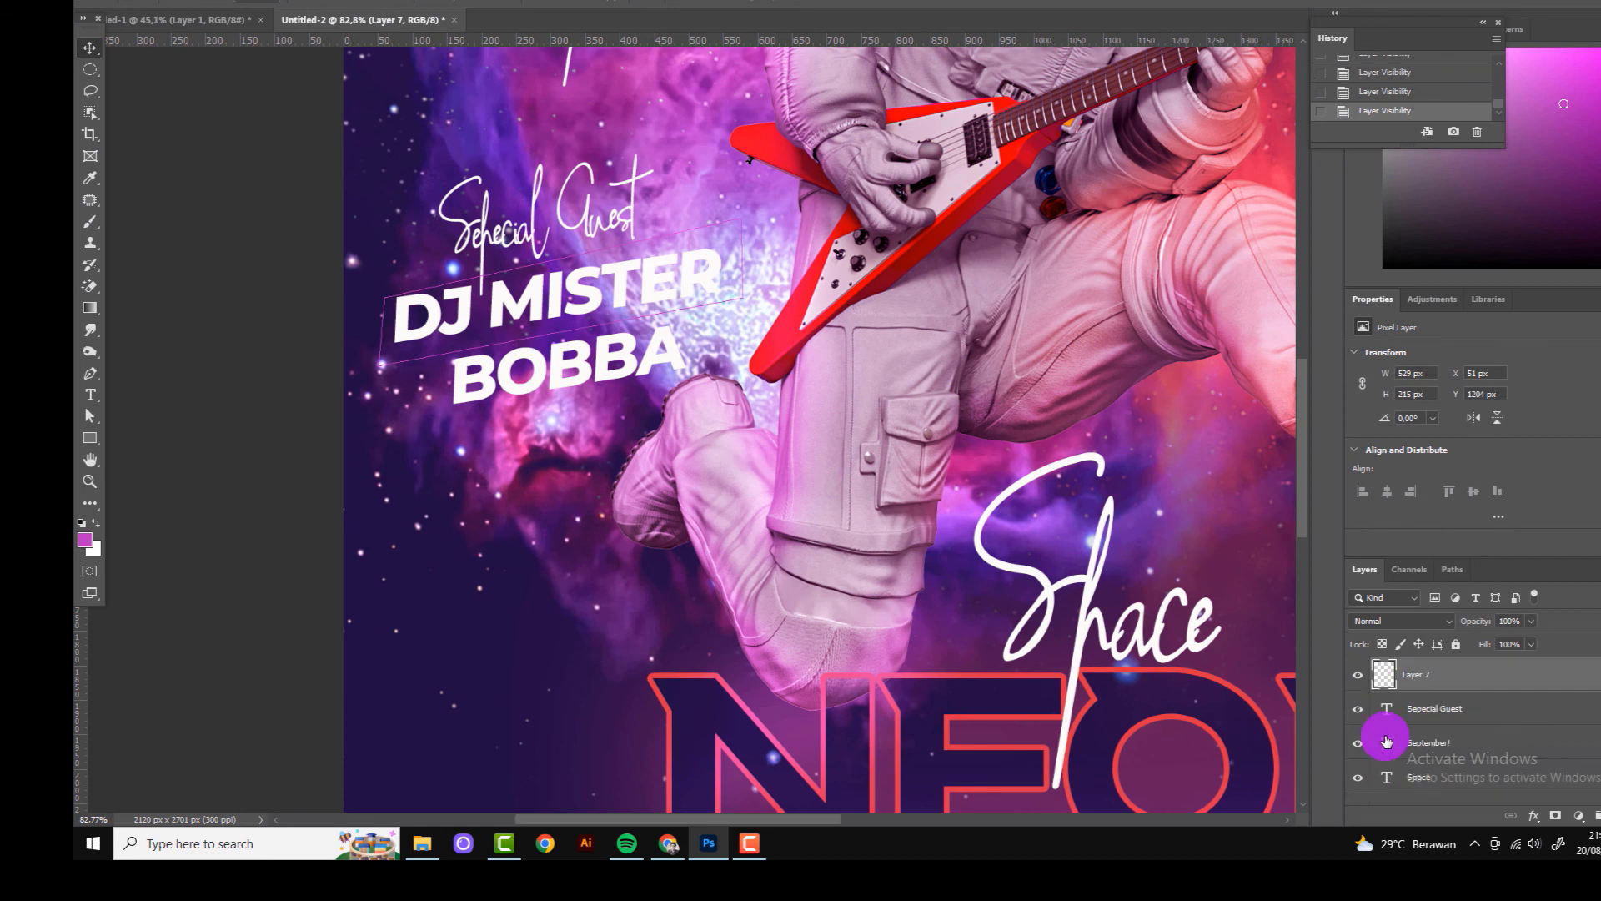
{"action": "left_click_drag", "start_coordinate": [1368, 777], "coordinate": [1367, 754]}
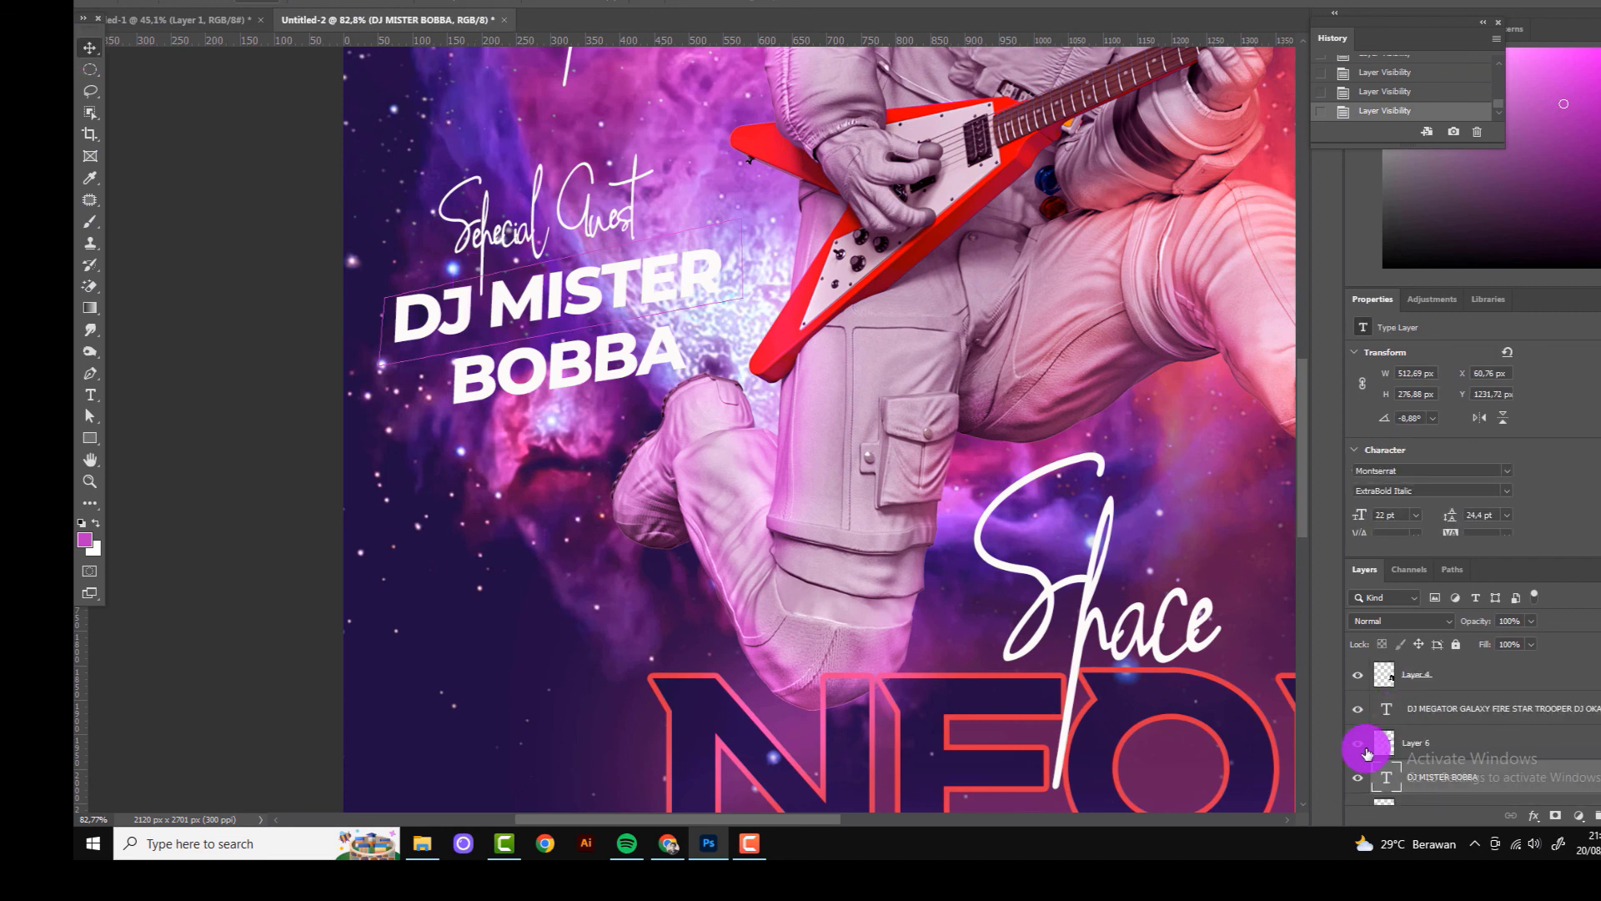
{"action": "left_click", "coordinate": [1359, 780]}
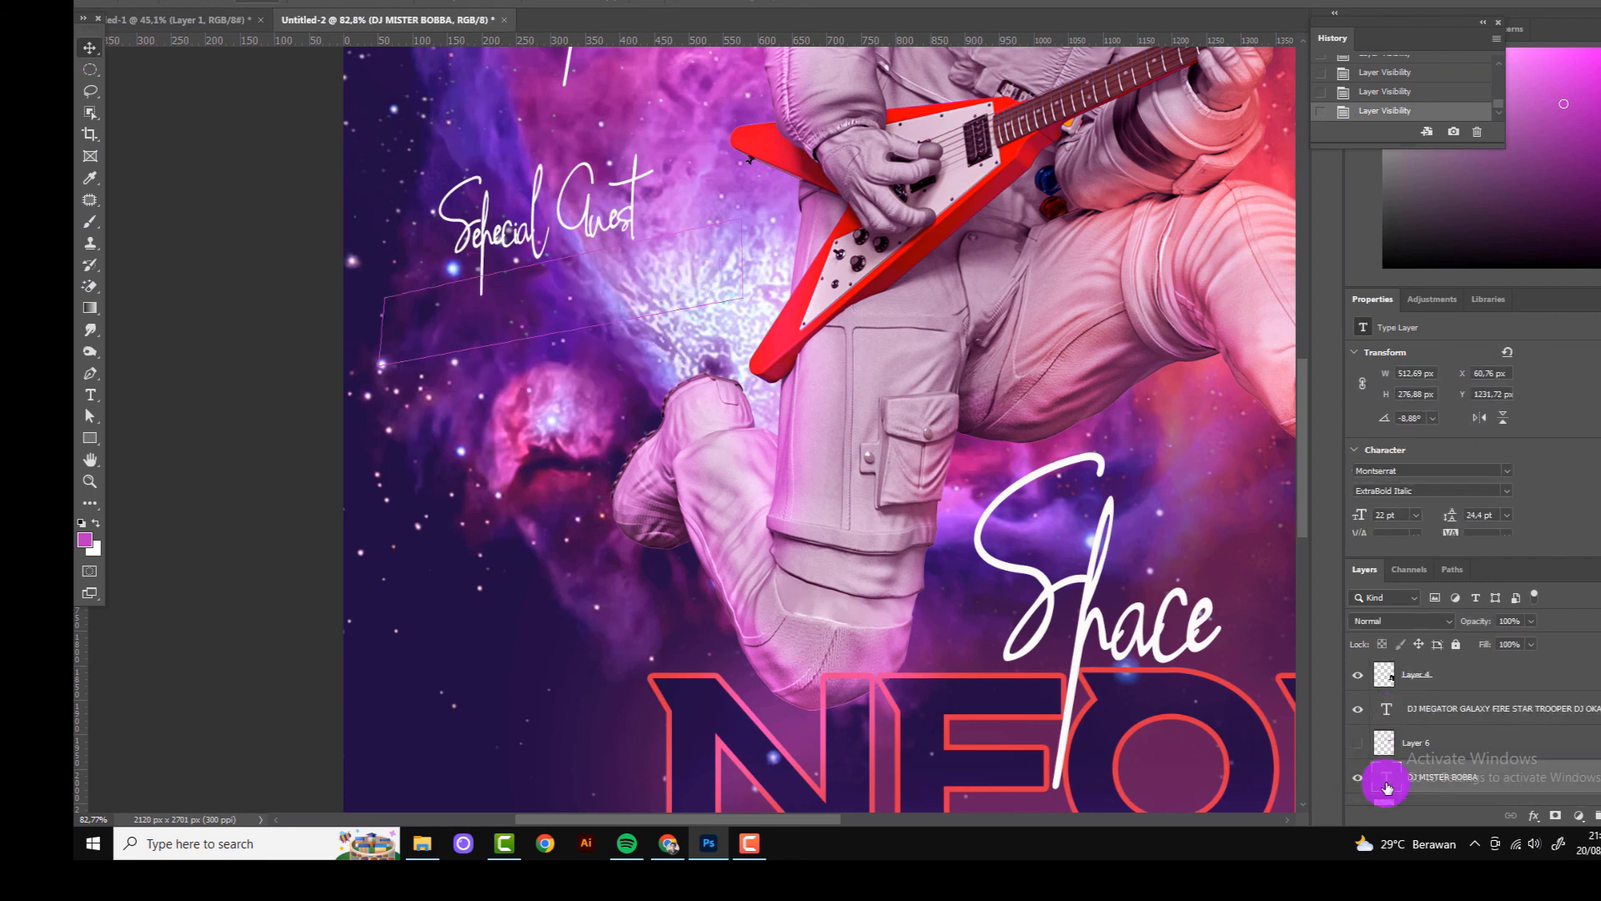
{"action": "left_click", "coordinate": [1359, 778]}
{"action": "left_click", "coordinate": [1368, 711]}
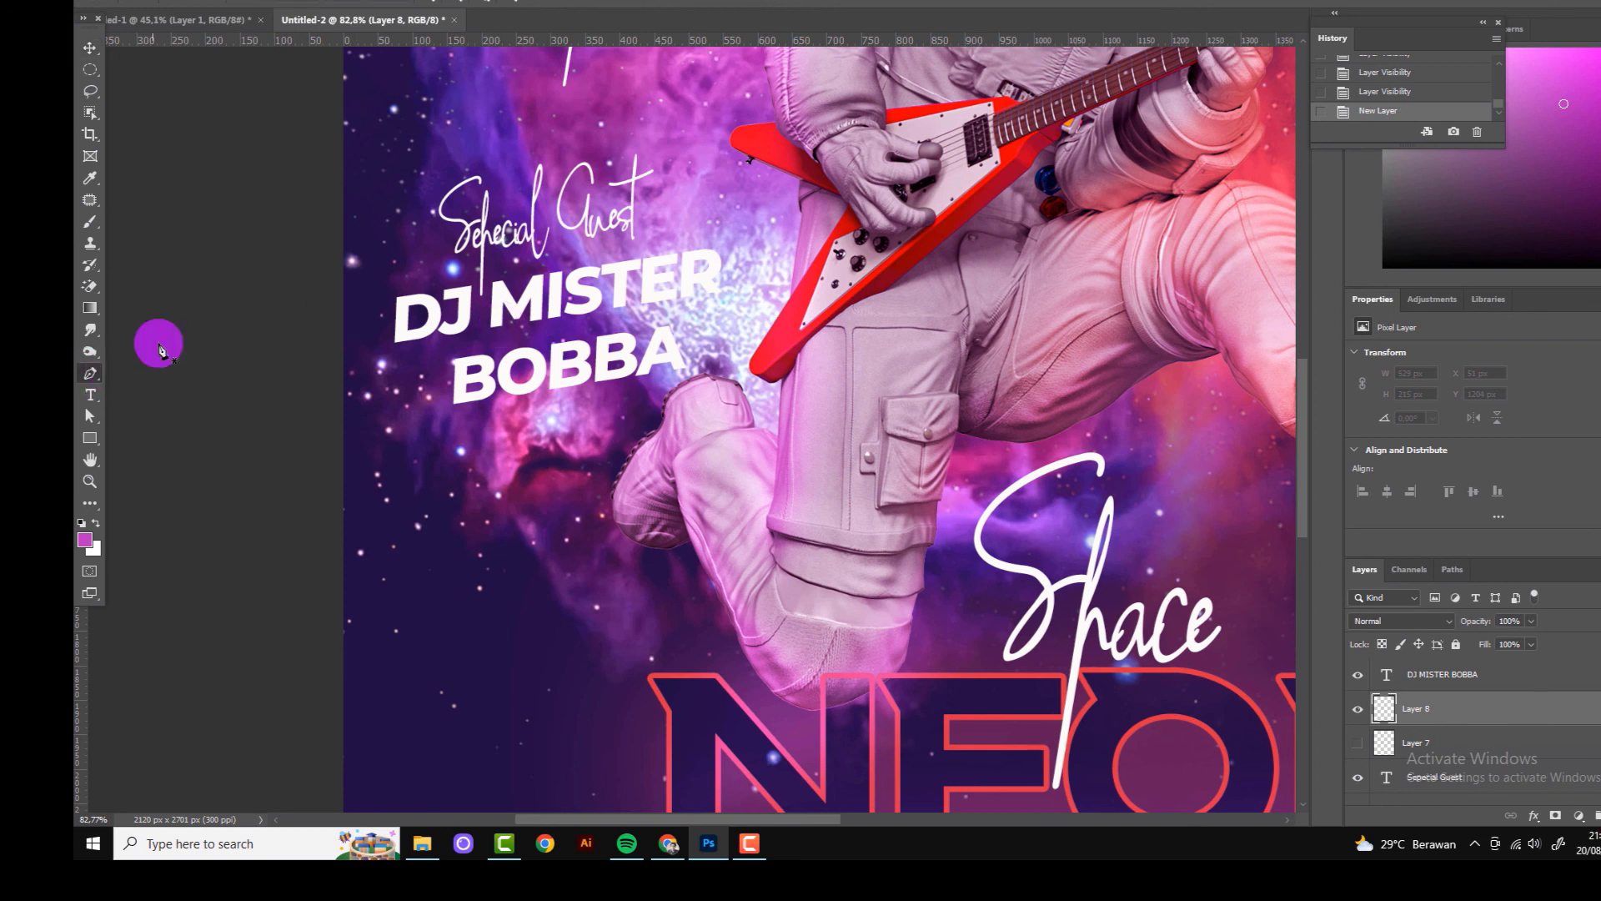
Step: Draw a rectangle over DJ MISTER BOBBA with no fill and a solid magenta 1.78 pt stroke
{"action": "right_click", "coordinate": [90, 438]}
{"action": "left_click", "coordinate": [167, 440]}
{"action": "left_click_drag", "start_coordinate": [390, 256], "coordinate": [757, 346]}
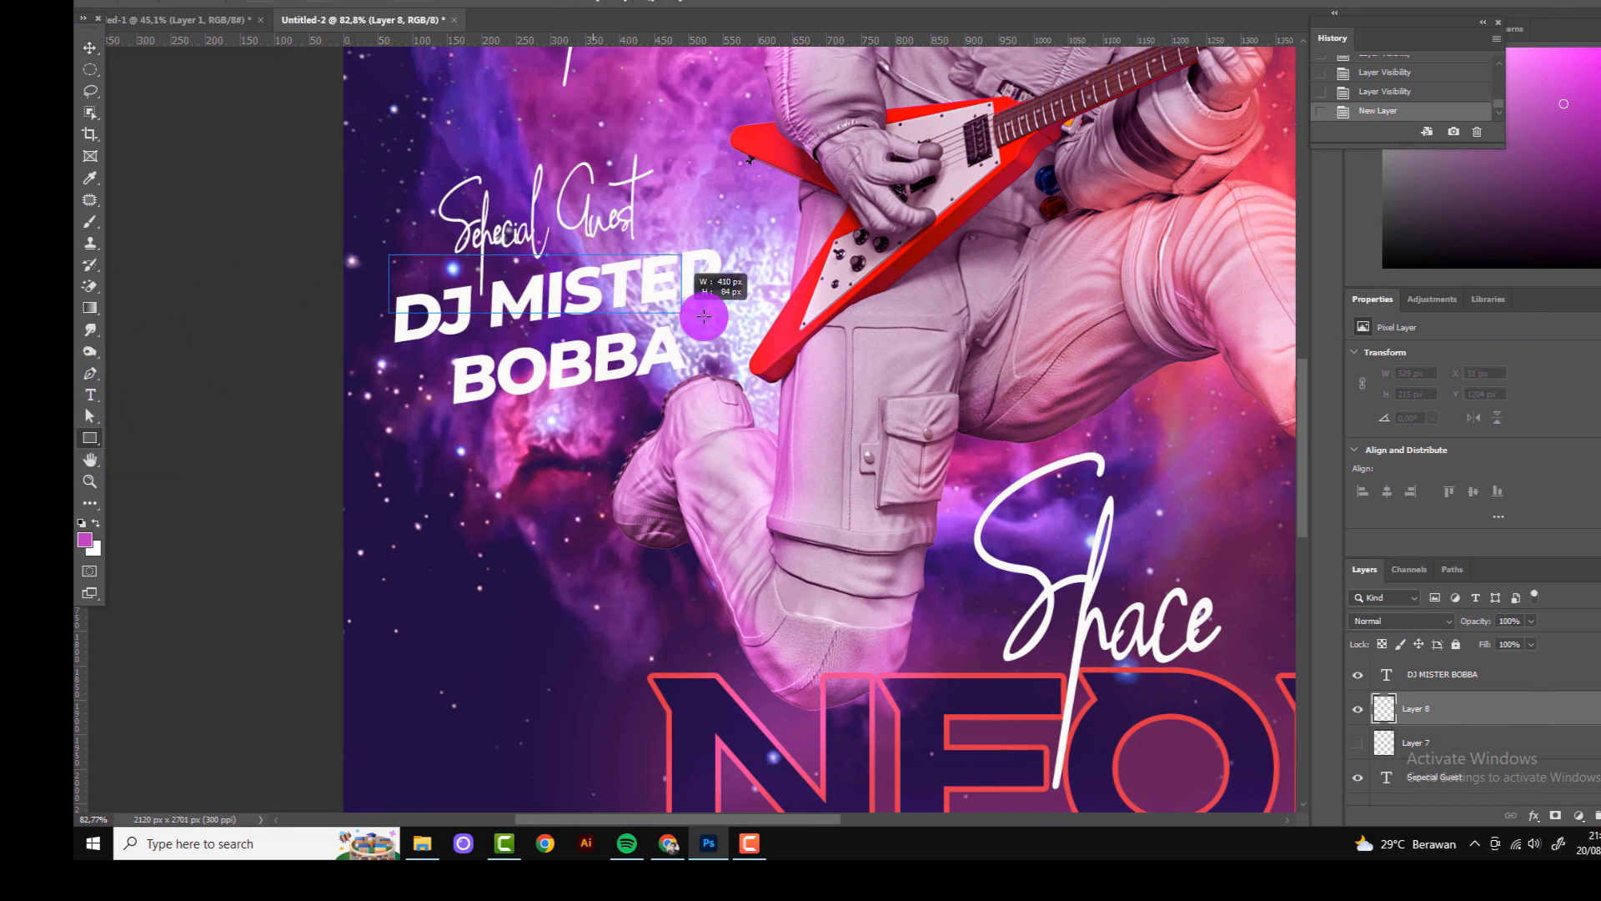
{"action": "left_click", "coordinate": [90, 438]}
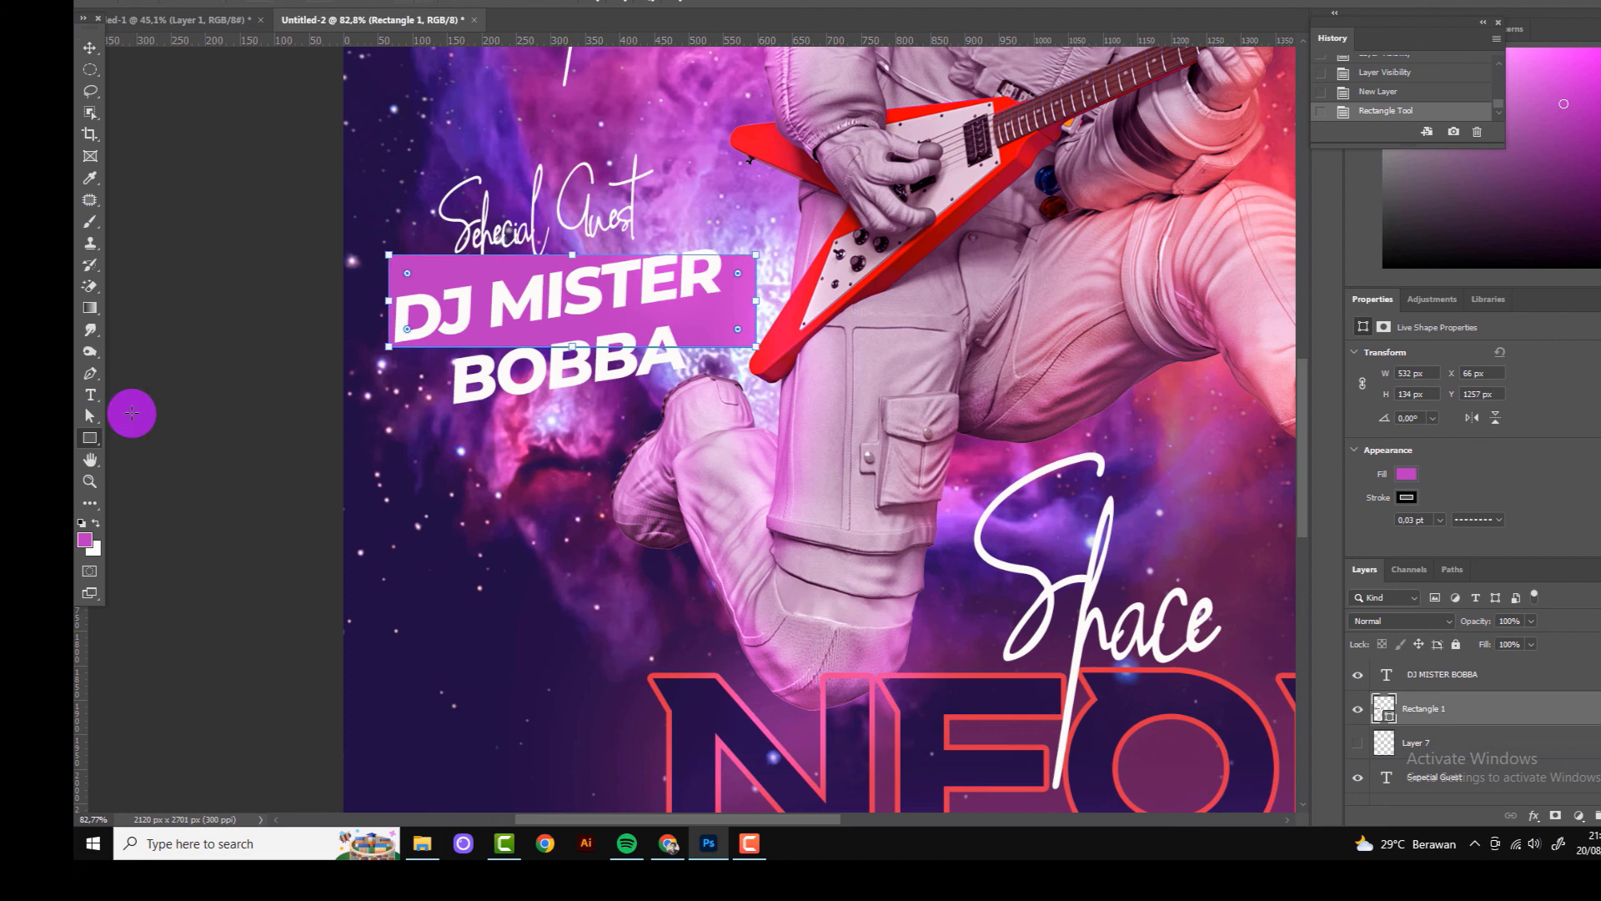
{"action": "left_click", "coordinate": [315, 4]}
{"action": "left_click", "coordinate": [214, 82]}
{"action": "left_click", "coordinate": [255, 4]}
{"action": "left_click", "coordinate": [162, 26]}
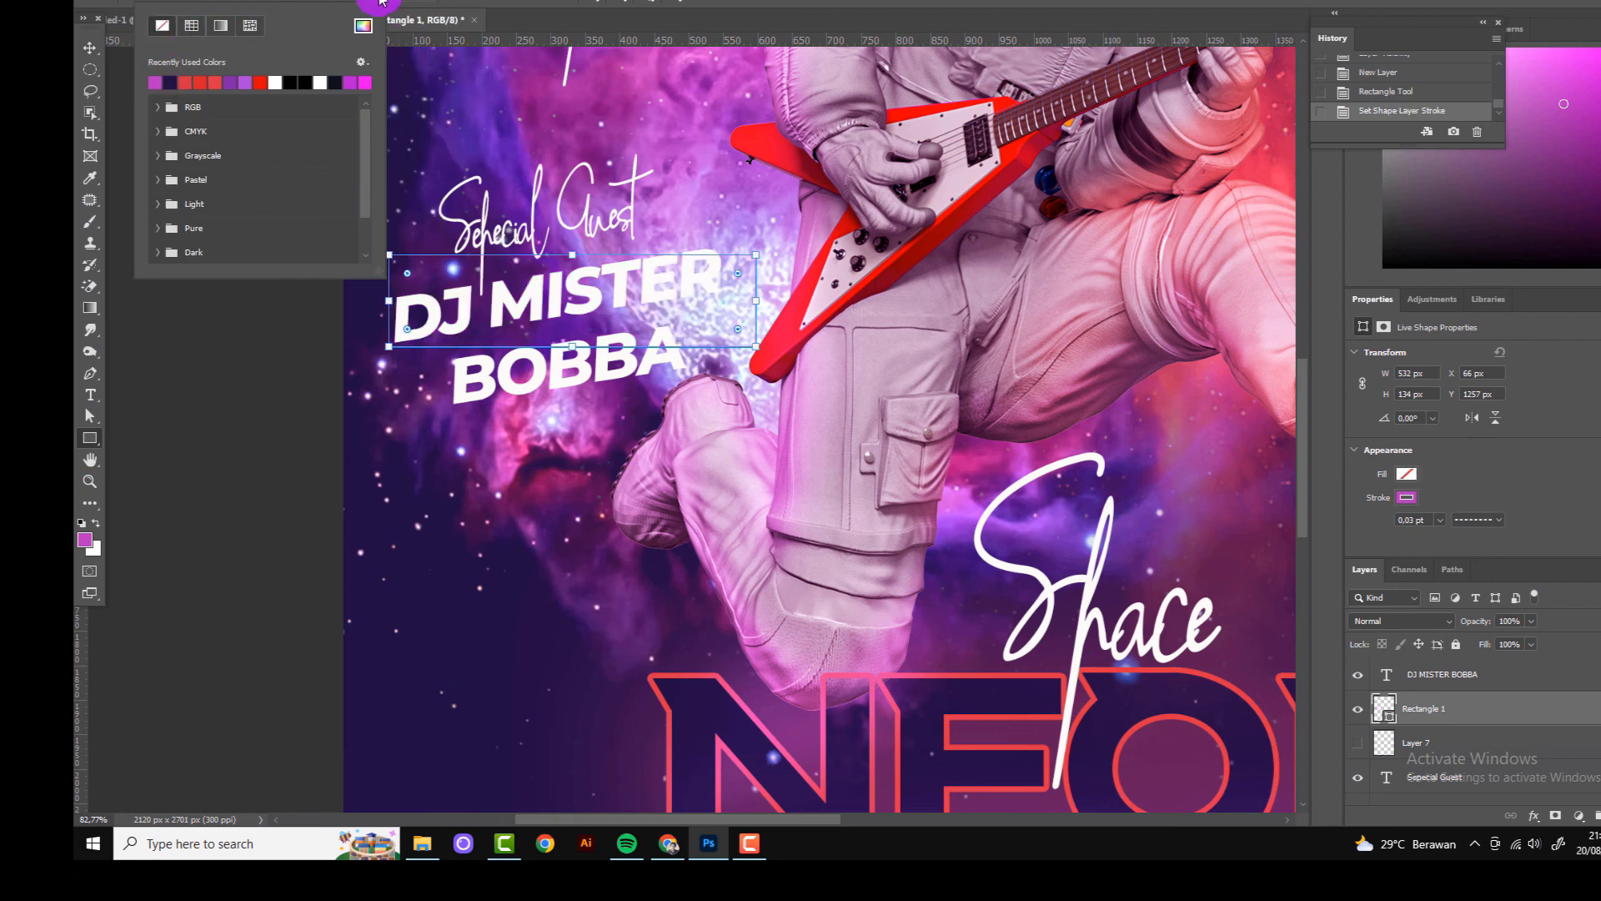
{"action": "left_click", "coordinate": [396, 16]}
{"action": "left_click", "coordinate": [420, 4]}
{"action": "left_click", "coordinate": [381, 48]}
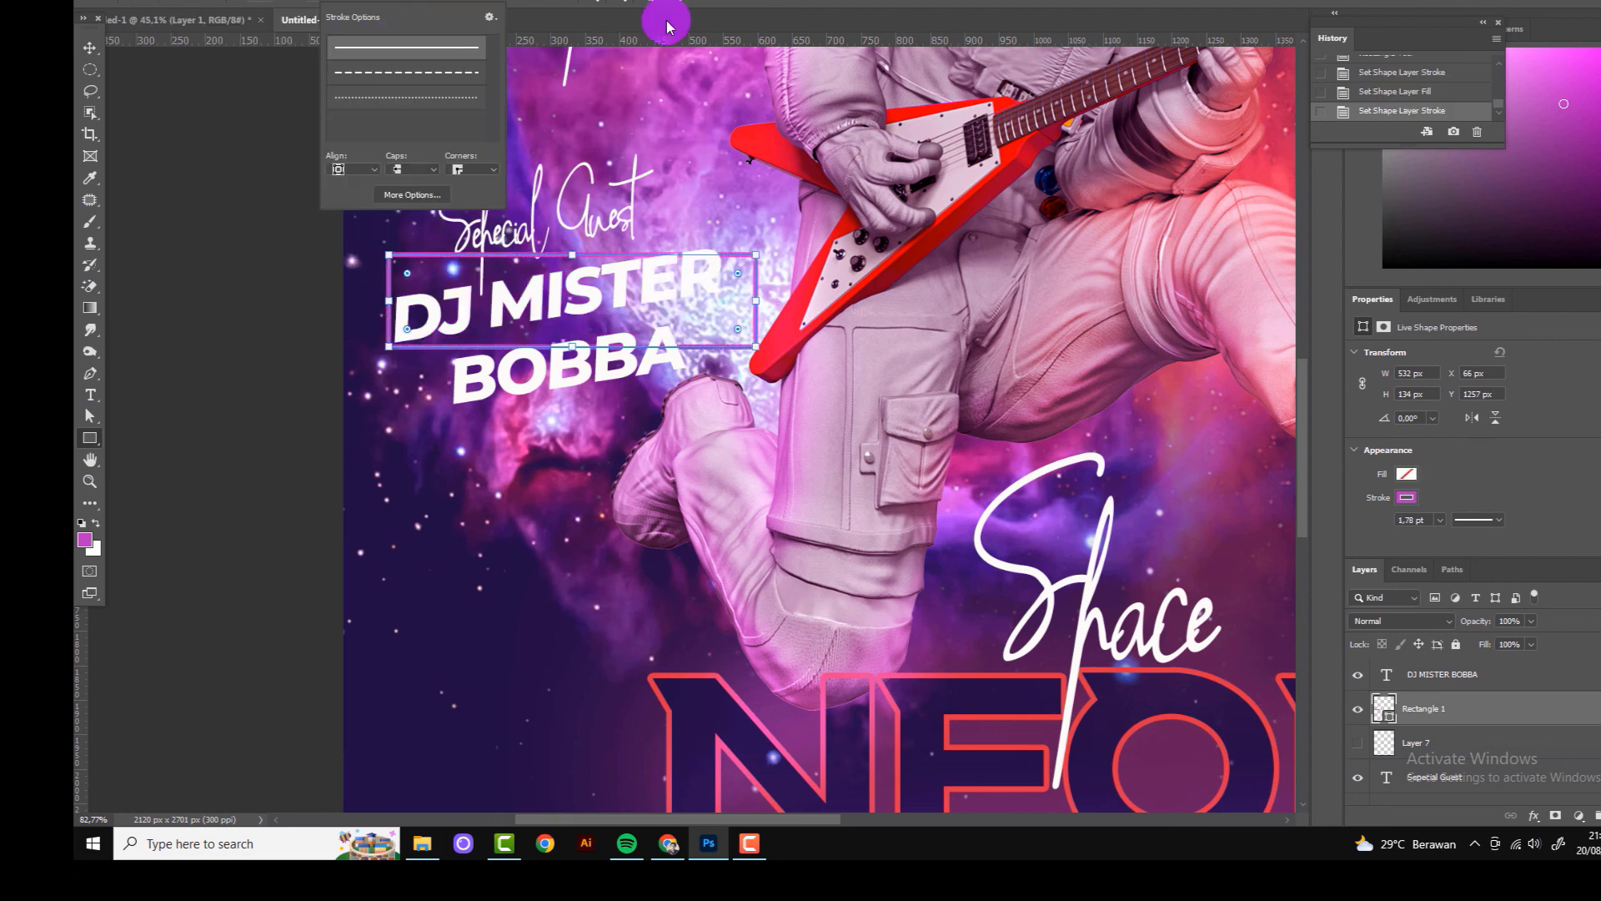
{"action": "left_click", "coordinate": [90, 50]}
Step: Rotate and reshape the rectangle to fit the slanted DJ MISTER BOBBA name
{"action": "mouse_move", "coordinate": [763, 355]}
{"action": "left_mouse_down"}
{"action": "mouse_move", "coordinate": [745, 317]}
{"action": "mouse_move", "coordinate": [737, 338]}
{"action": "left_mouse_up"}
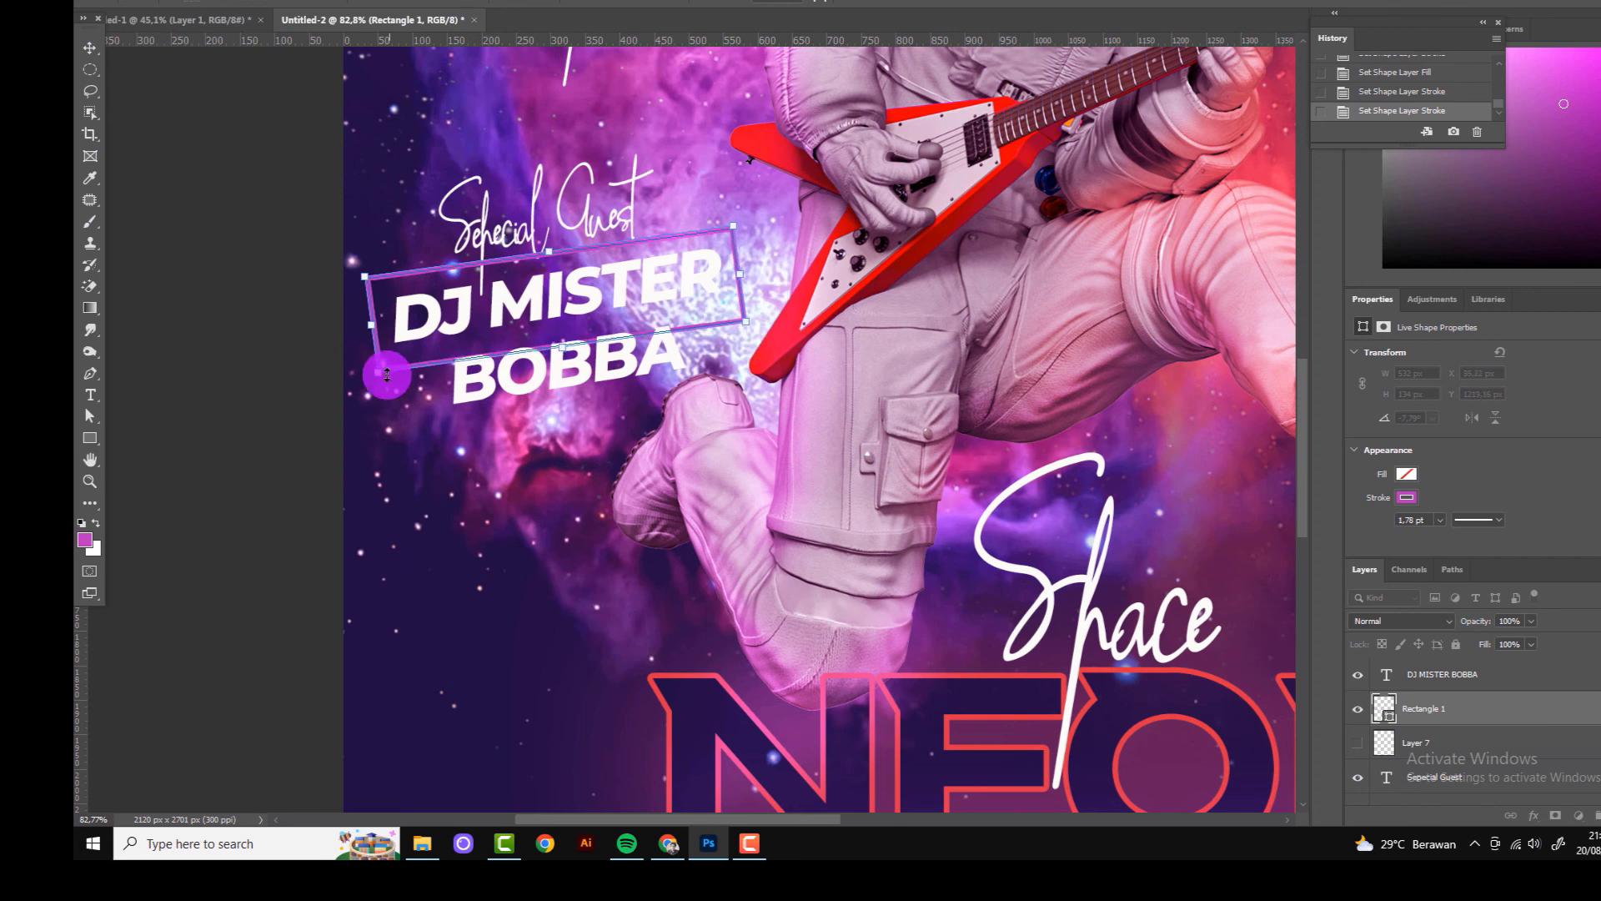
{"action": "left_click_drag", "start_coordinate": [386, 287], "coordinate": [724, 312]}
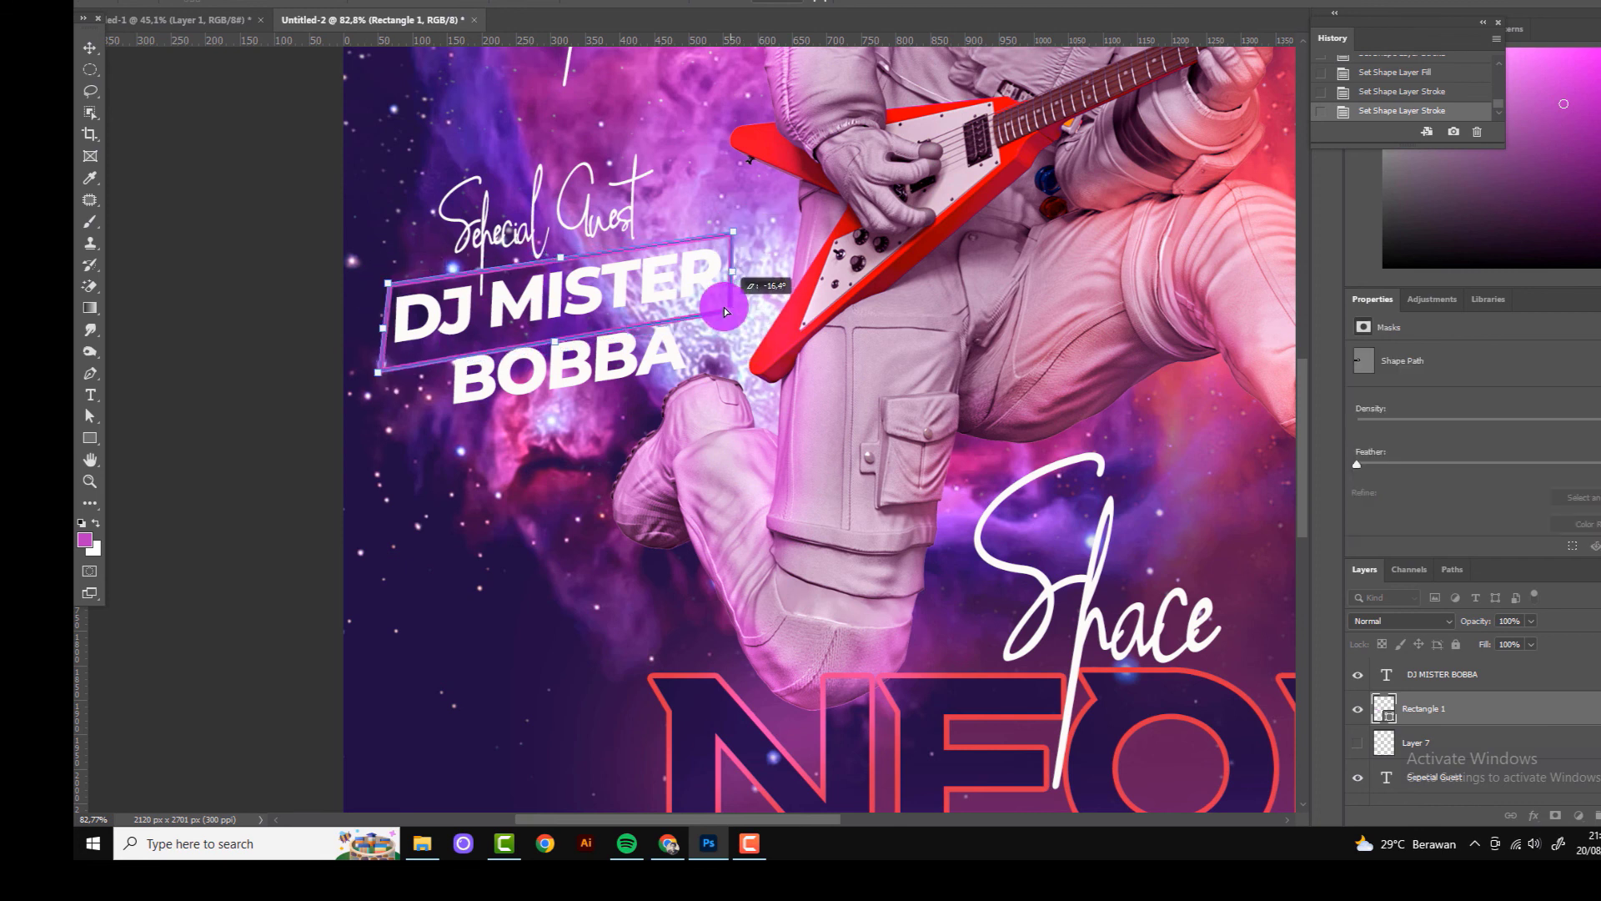
{"action": "left_click_drag", "start_coordinate": [378, 372], "coordinate": [382, 363]}
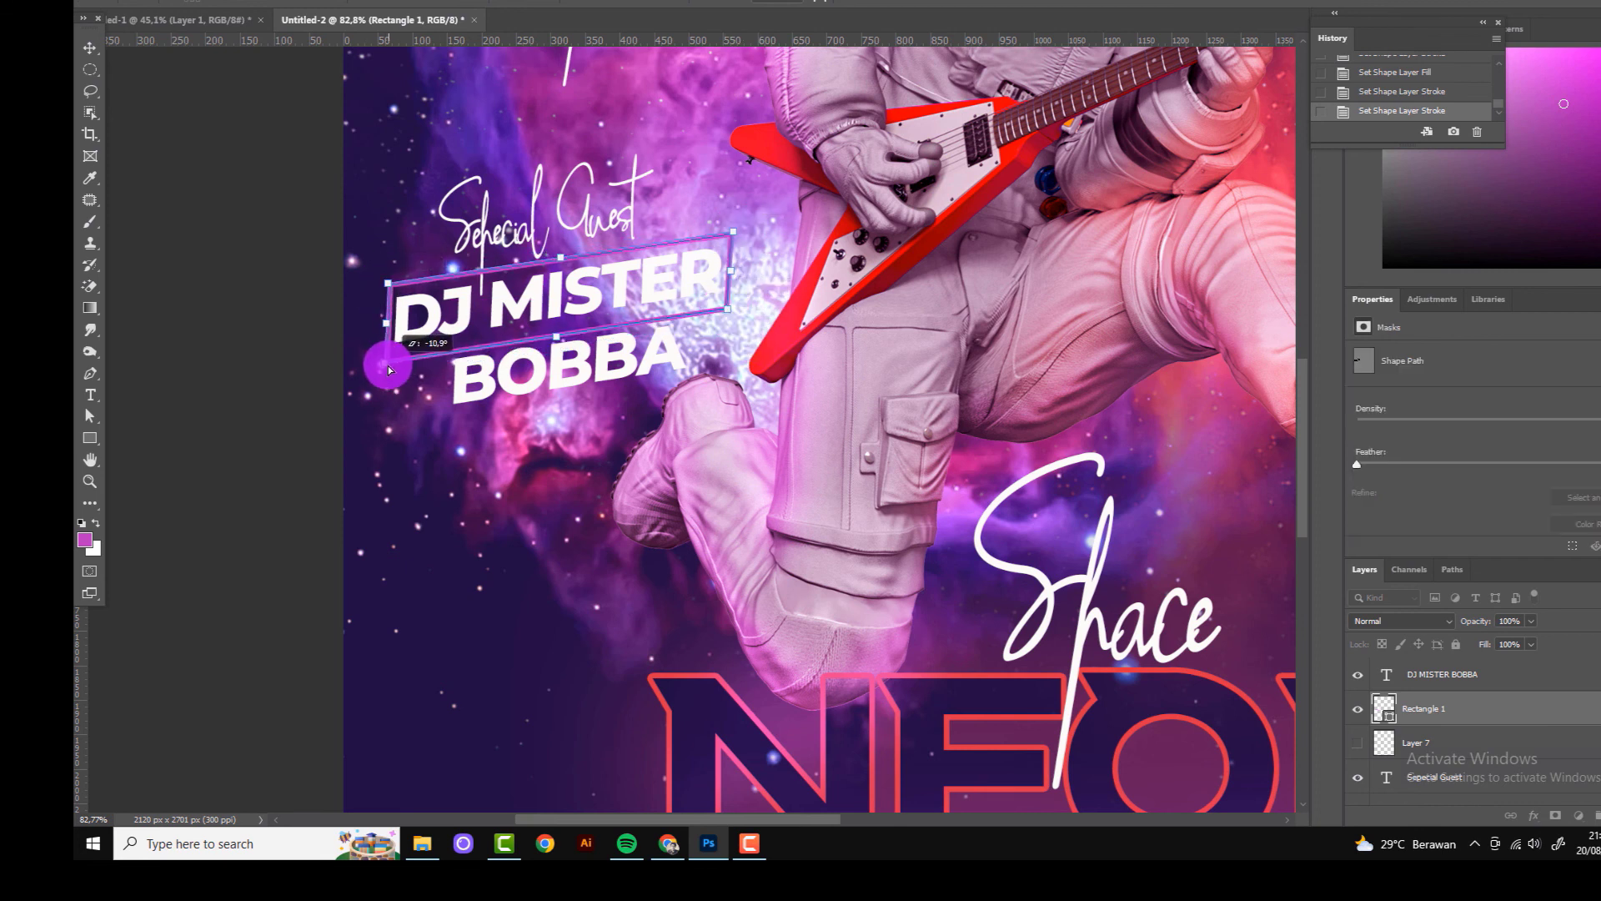
{"action": "left_click_drag", "start_coordinate": [732, 233], "coordinate": [733, 229]}
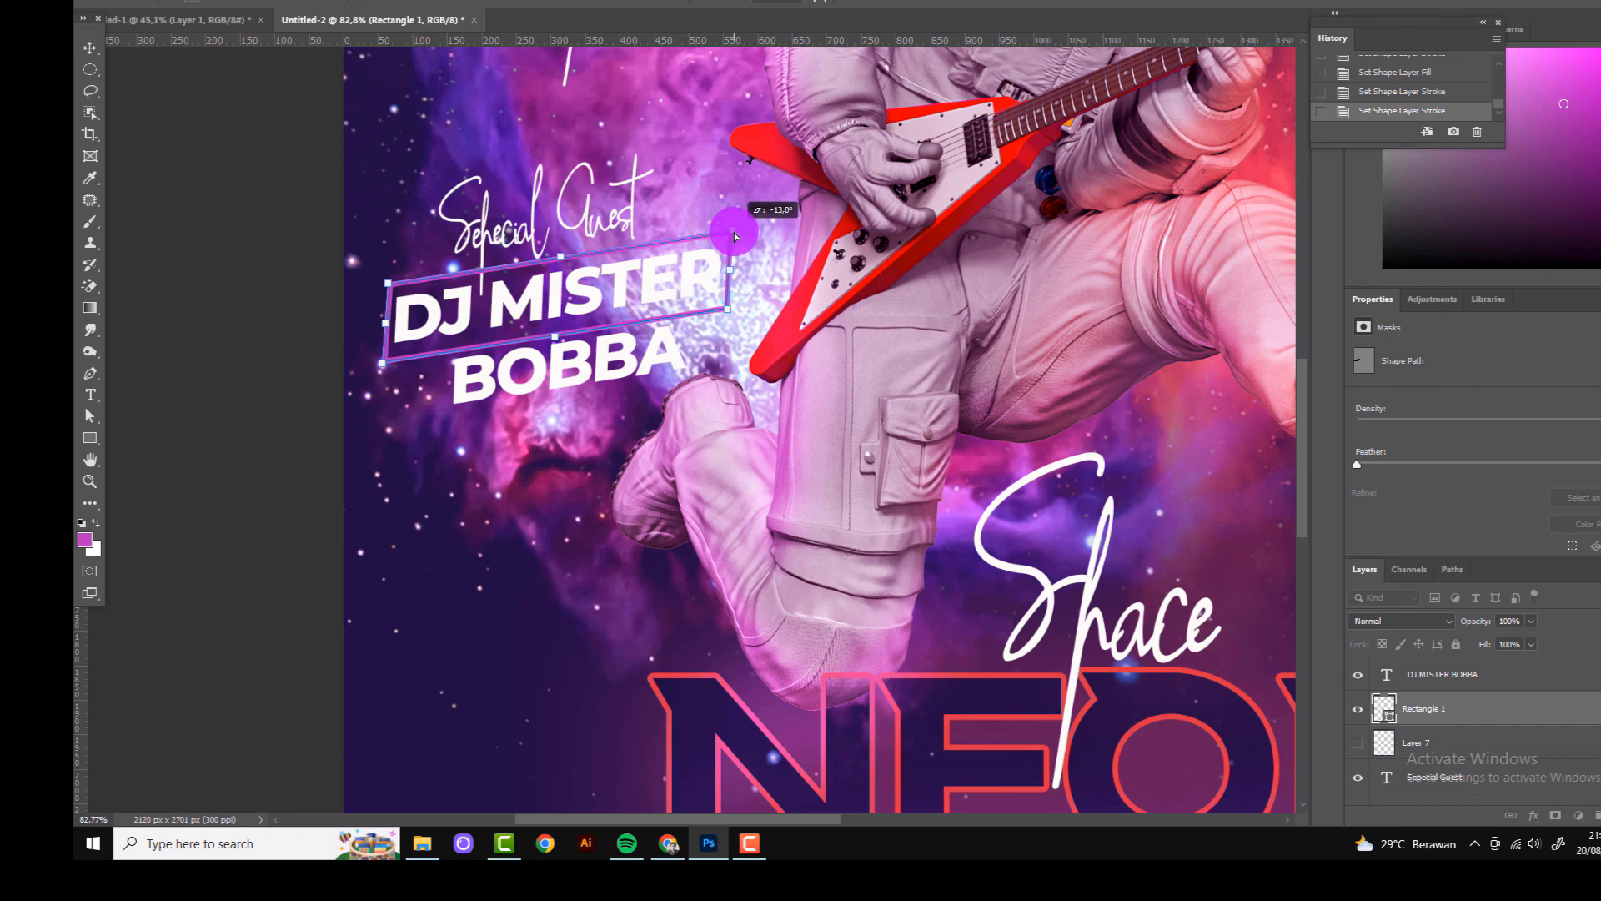
{"action": "key", "text": "Return"}
{"action": "scroll", "coordinate": [884, 409], "scroll_direction": "down", "scroll_amount": 3}
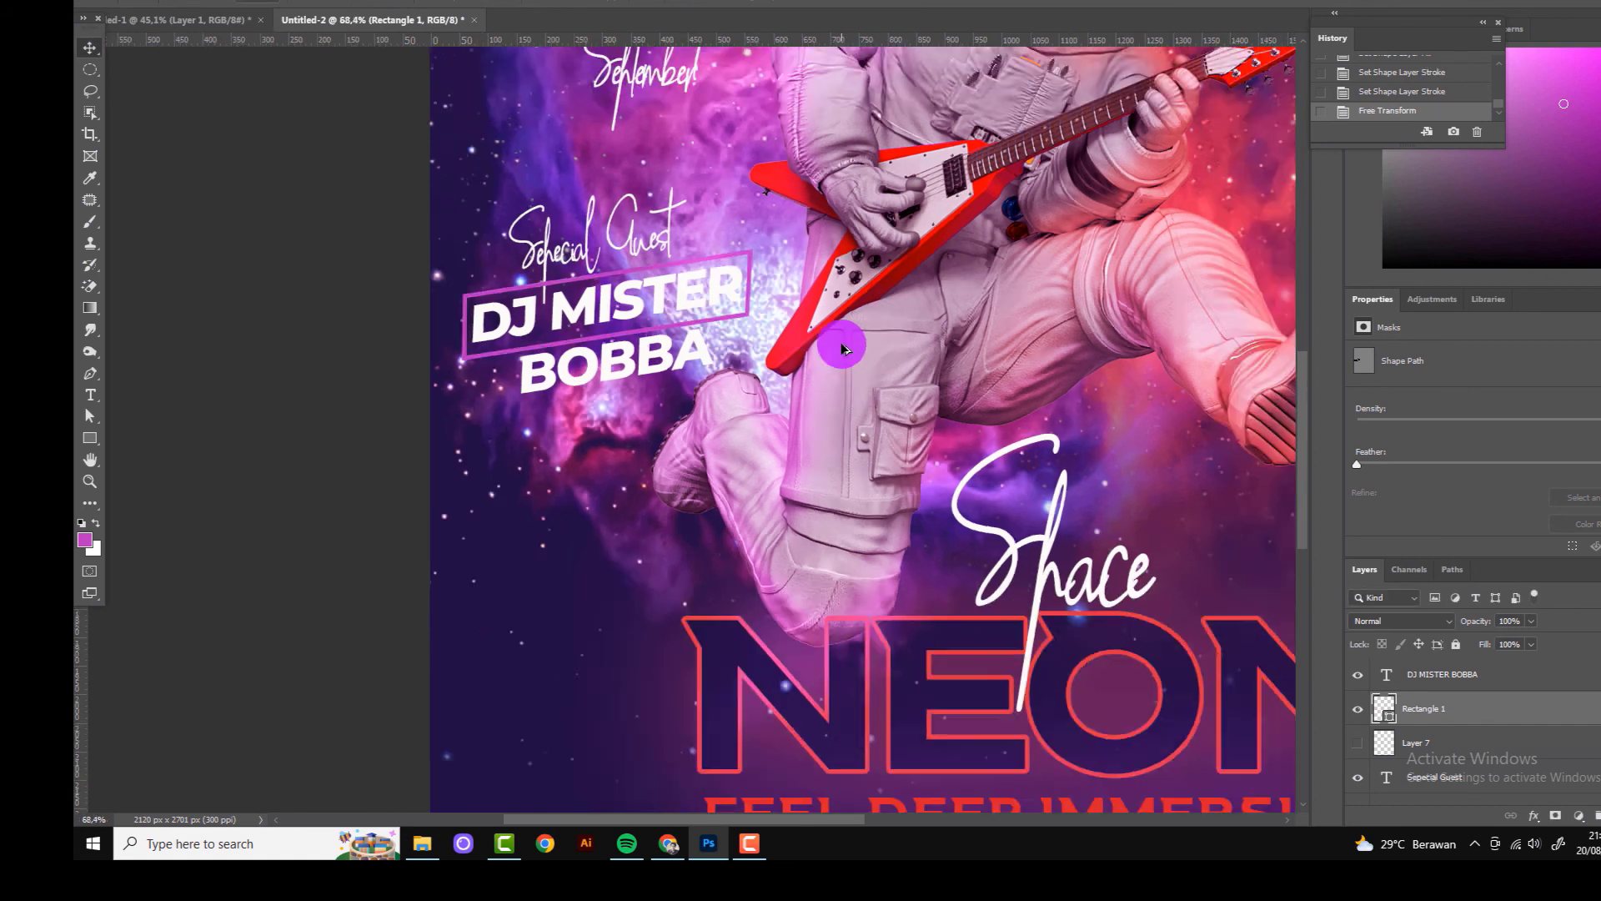
{"action": "scroll", "coordinate": [775, 451], "scroll_direction": "down", "scroll_amount": 3}
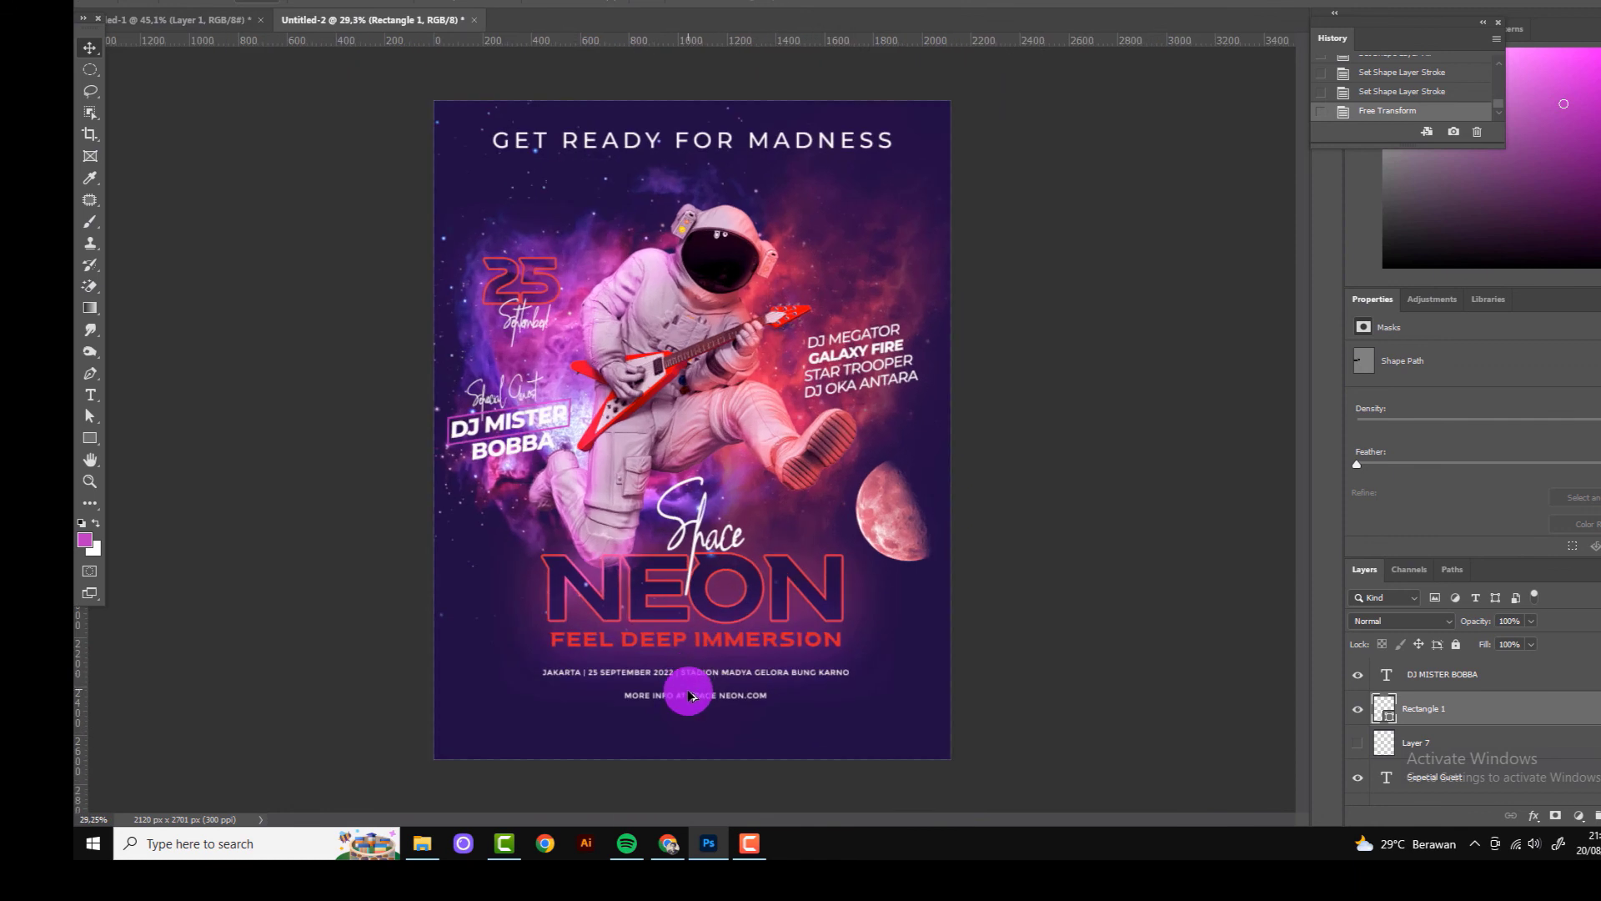
{"action": "scroll", "coordinate": [692, 696], "scroll_direction": "up", "scroll_amount": 1}
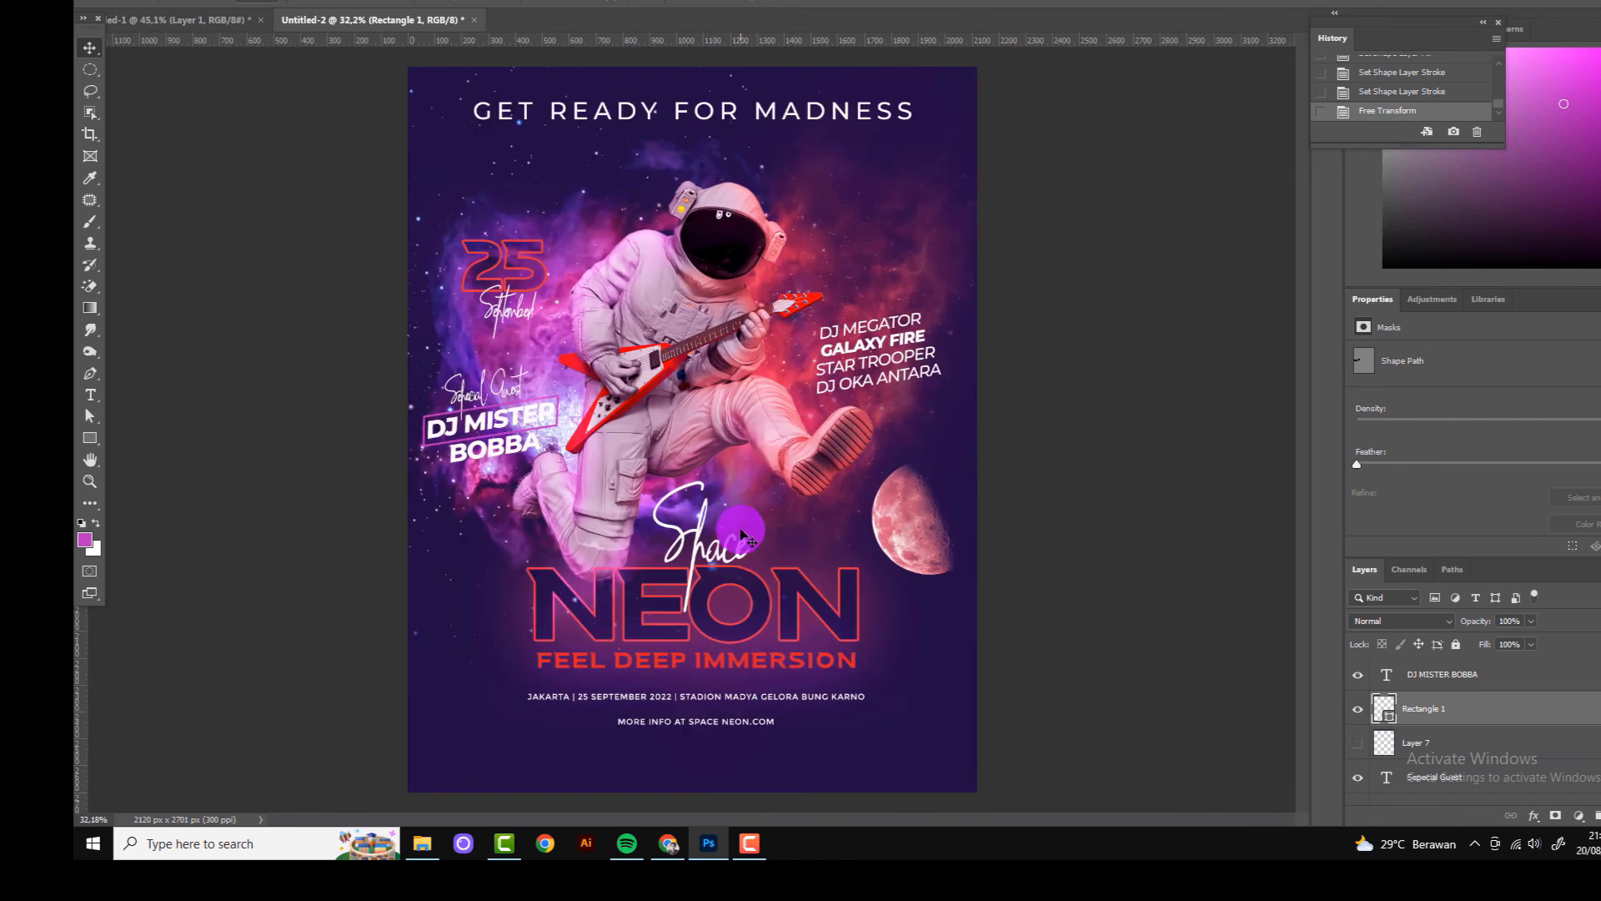
{"action": "scroll", "coordinate": [744, 534], "scroll_direction": "down", "scroll_amount": 1}
{"action": "scroll", "coordinate": [1510, 726], "scroll_direction": "up", "scroll_amount": 3}
Step: Paint a thin white streak near the top on a new layer with the Brush tool
{"action": "scroll", "coordinate": [1510, 692], "scroll_direction": "up", "scroll_amount": 2}
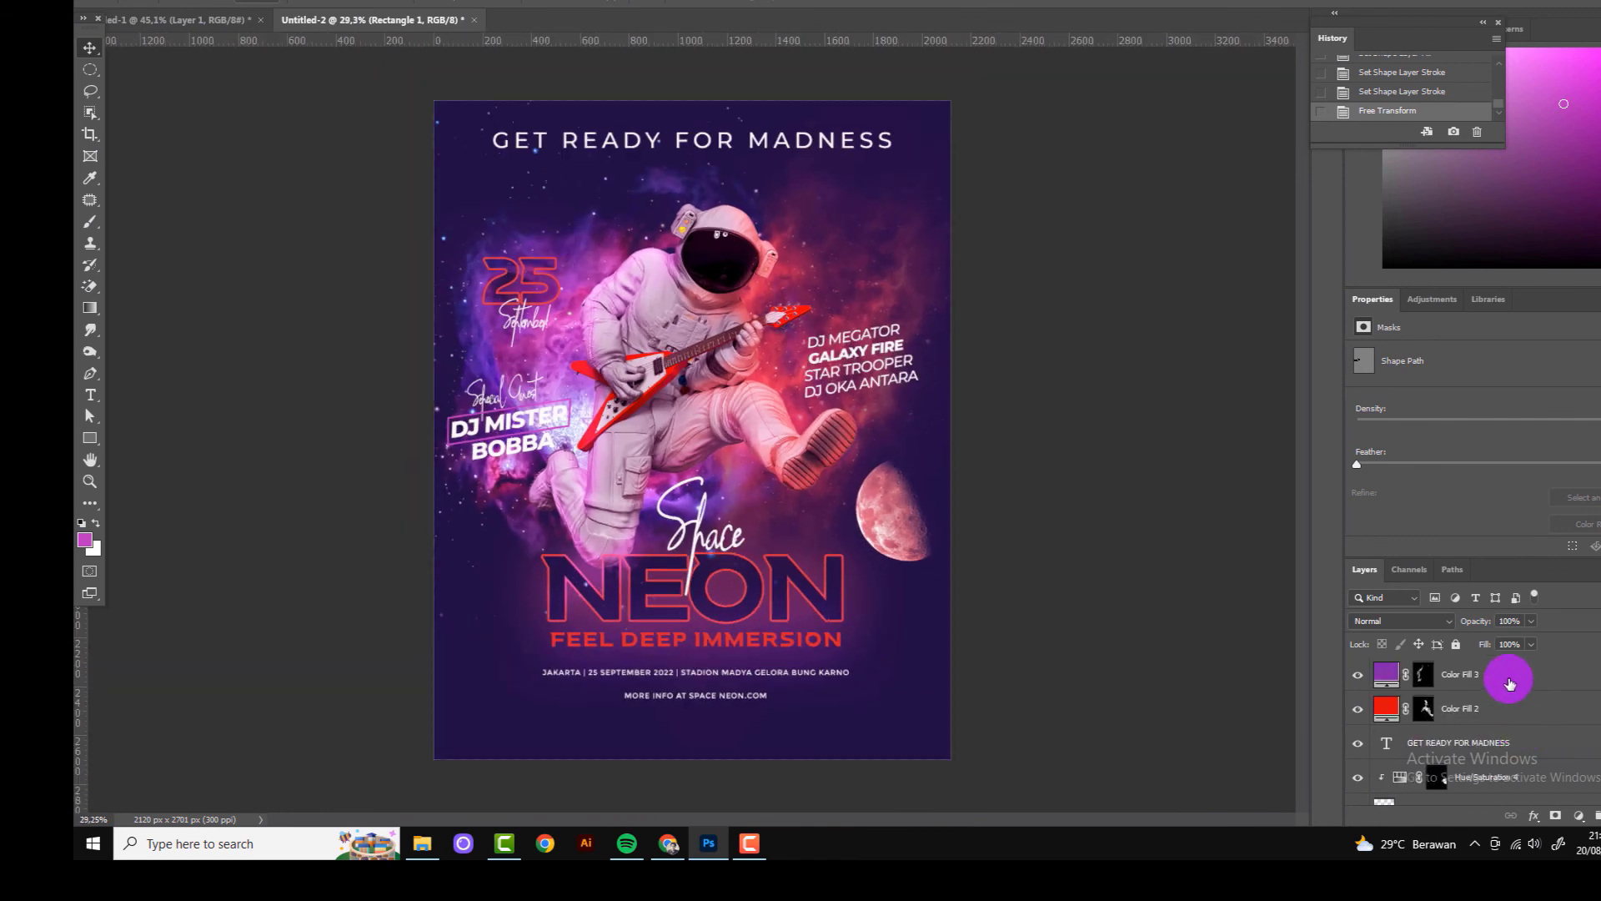
{"action": "key", "text": "ctrl+shift+alt+n"}
{"action": "left_click", "coordinate": [90, 221]}
{"action": "left_click", "coordinate": [81, 523]}
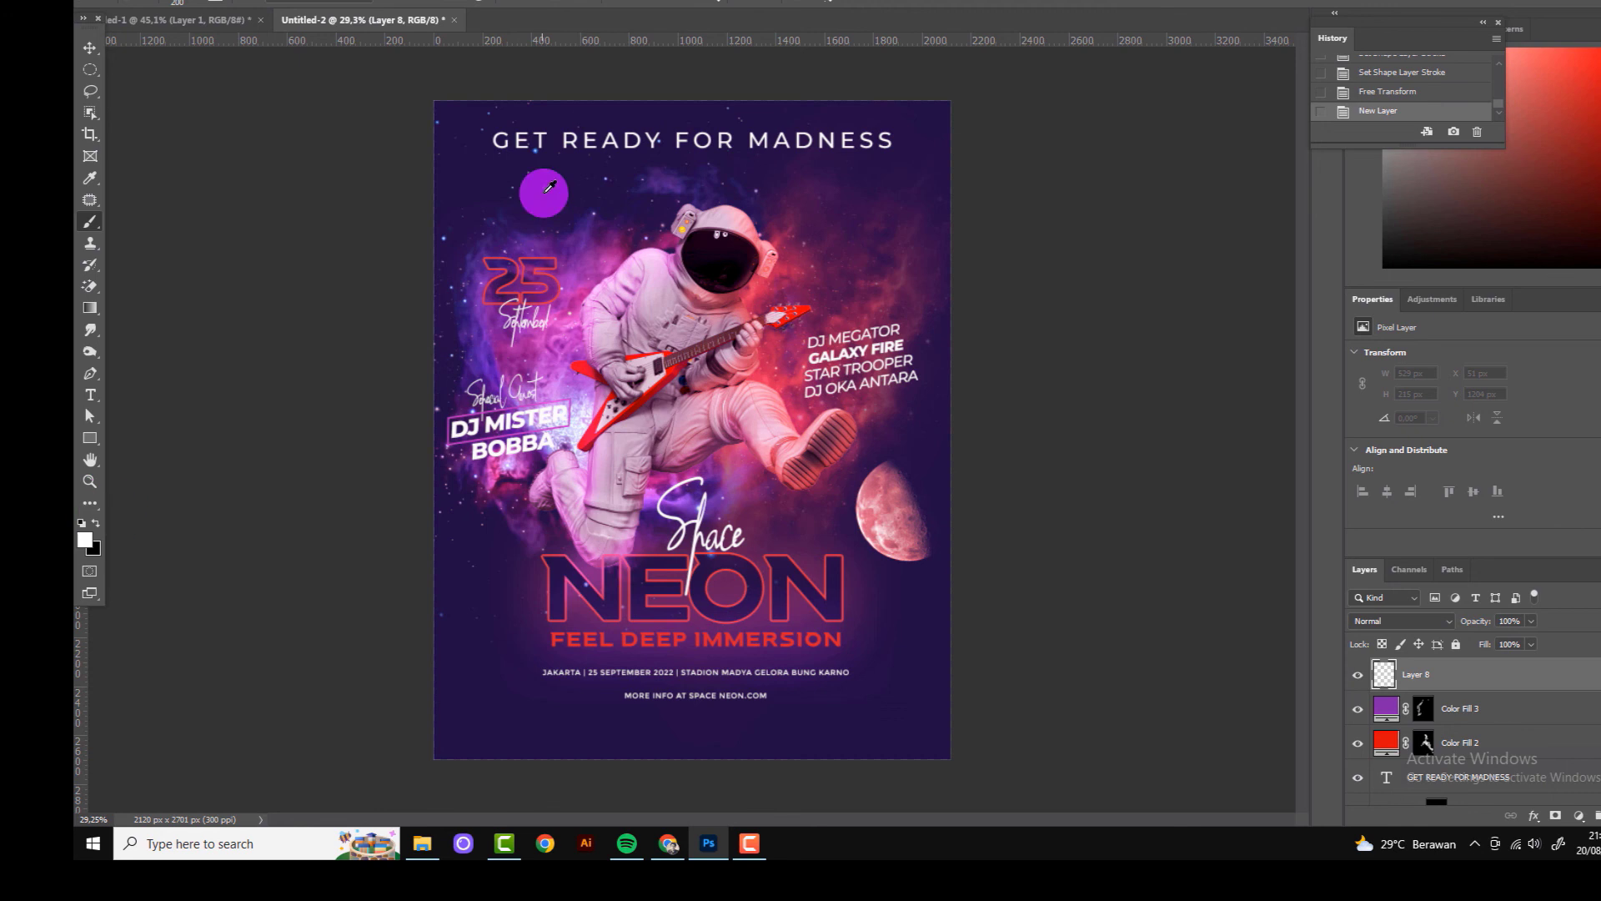
{"action": "scroll", "coordinate": [598, 266], "scroll_direction": "up", "scroll_amount": 3}
{"action": "right_click", "coordinate": [576, 180]}
{"action": "mouse_move", "coordinate": [388, 200]}
{"action": "left_mouse_down"}
{"action": "mouse_move", "coordinate": [455, 198]}
{"action": "mouse_move", "coordinate": [570, 62]}
{"action": "left_mouse_up"}
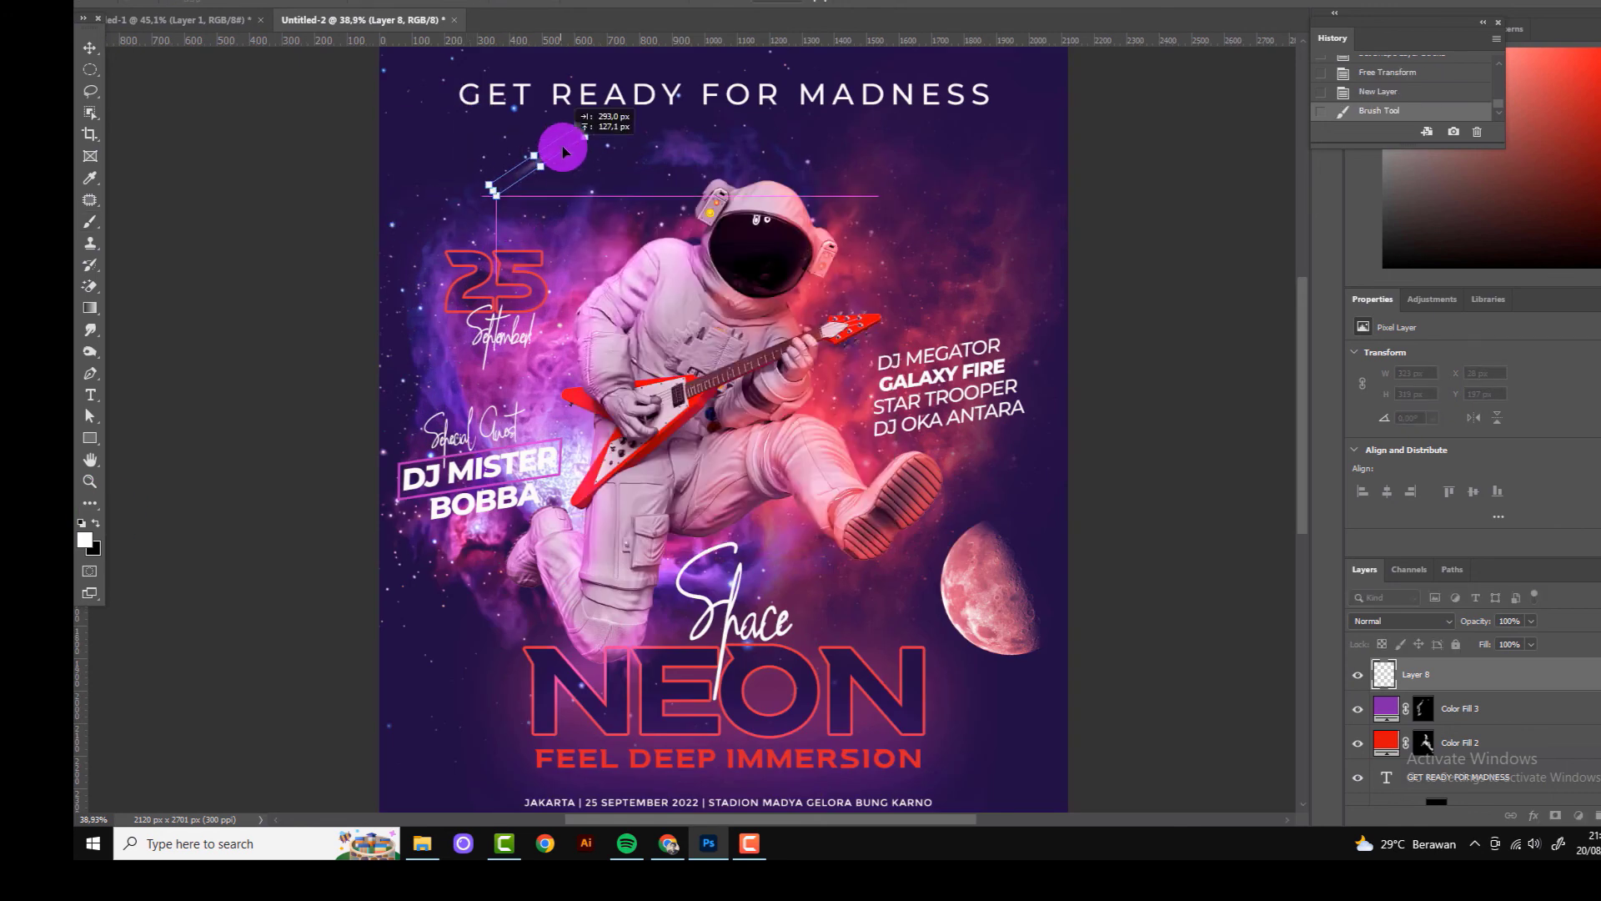
{"action": "key", "text": "Return"}
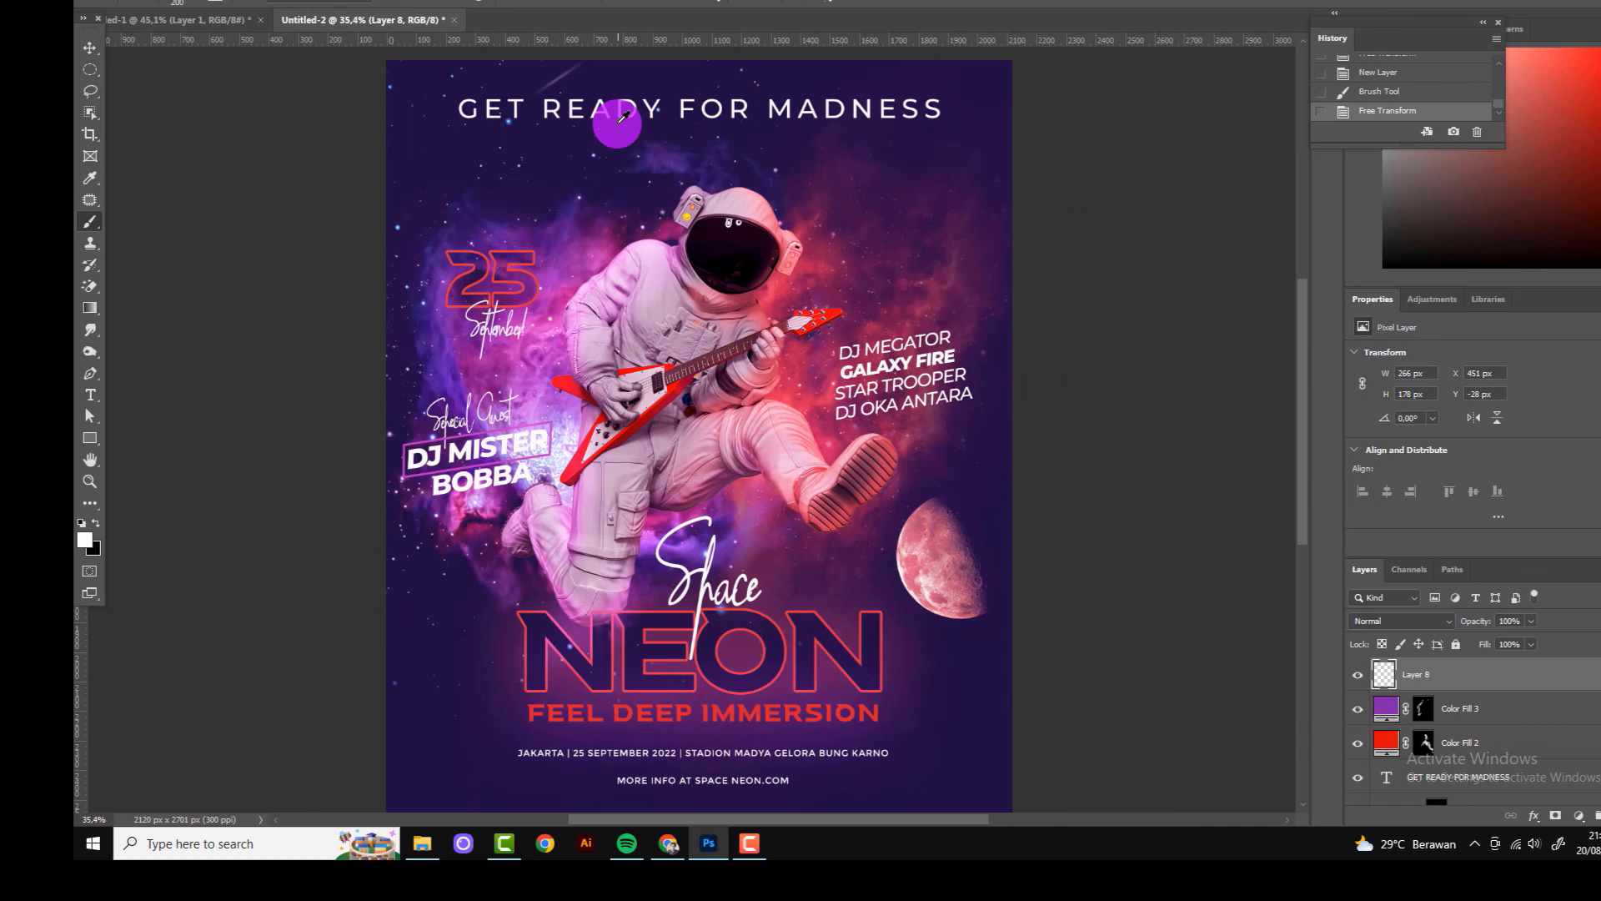
Step: Place the streak beside the GET READY FOR MADNESS title and merge in a duplicate to brighten it
{"action": "scroll", "coordinate": [628, 43], "scroll_direction": "up", "scroll_amount": 2}
{"action": "left_click_drag", "start_coordinate": [548, 76], "coordinate": [561, 66]}
{"action": "key", "text": "ctrl+j"}
{"action": "key", "text": "ctrl+j"}
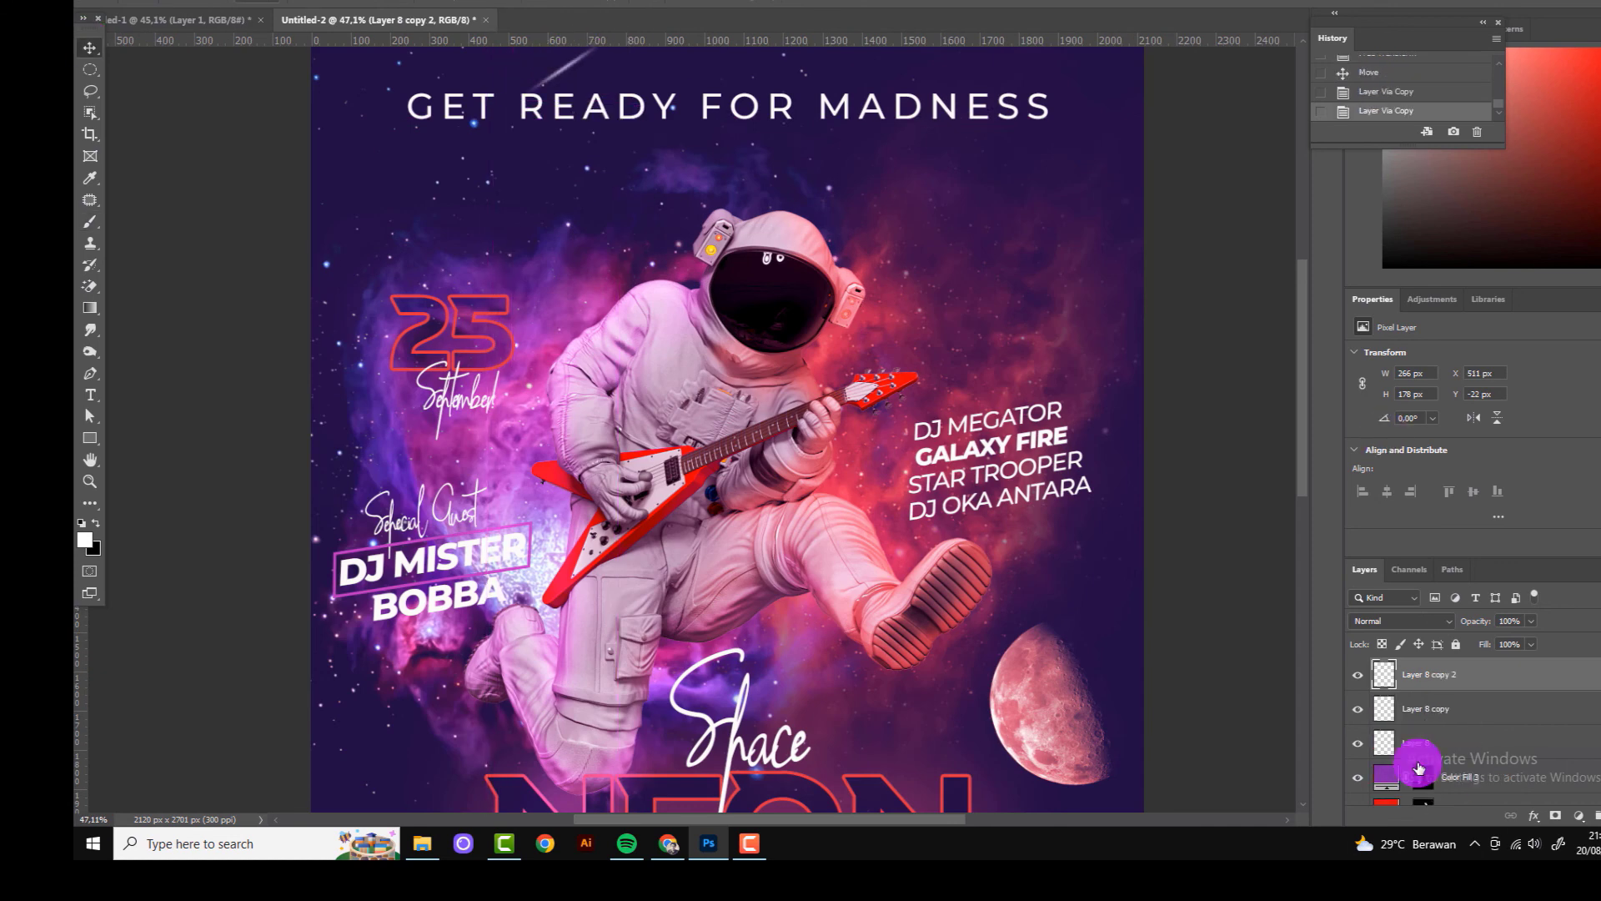
{"action": "left_click", "coordinate": [1418, 747], "text": "shift"}
{"action": "key", "text": "ctrl+e"}
Step: Shrink the streak slightly and add an enlarged copy beside the helmet
{"action": "key", "text": "ctrl+t"}
{"action": "scroll", "coordinate": [632, 150], "scroll_direction": "down", "scroll_amount": 2}
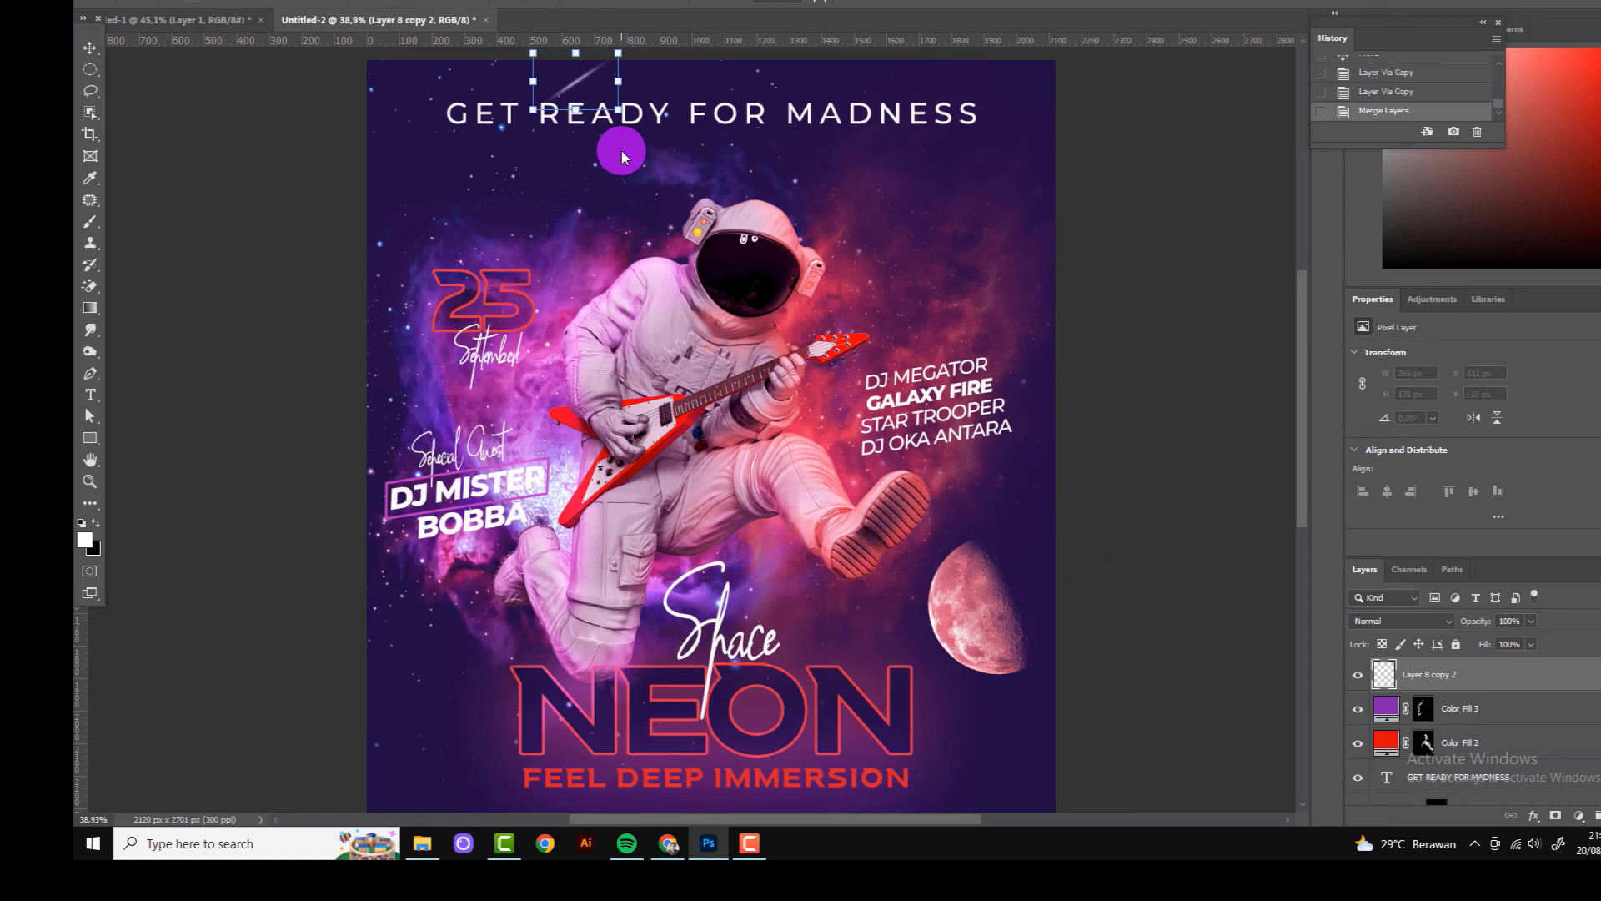
{"action": "mouse_move", "coordinate": [623, 110]}
{"action": "left_mouse_down"}
{"action": "mouse_move", "coordinate": [612, 103]}
{"action": "mouse_move", "coordinate": [926, 291]}
{"action": "mouse_move", "coordinate": [1068, 197]}
{"action": "left_mouse_up"}
{"action": "key", "text": "Return"}
{"action": "key", "text": "ctrl+j"}
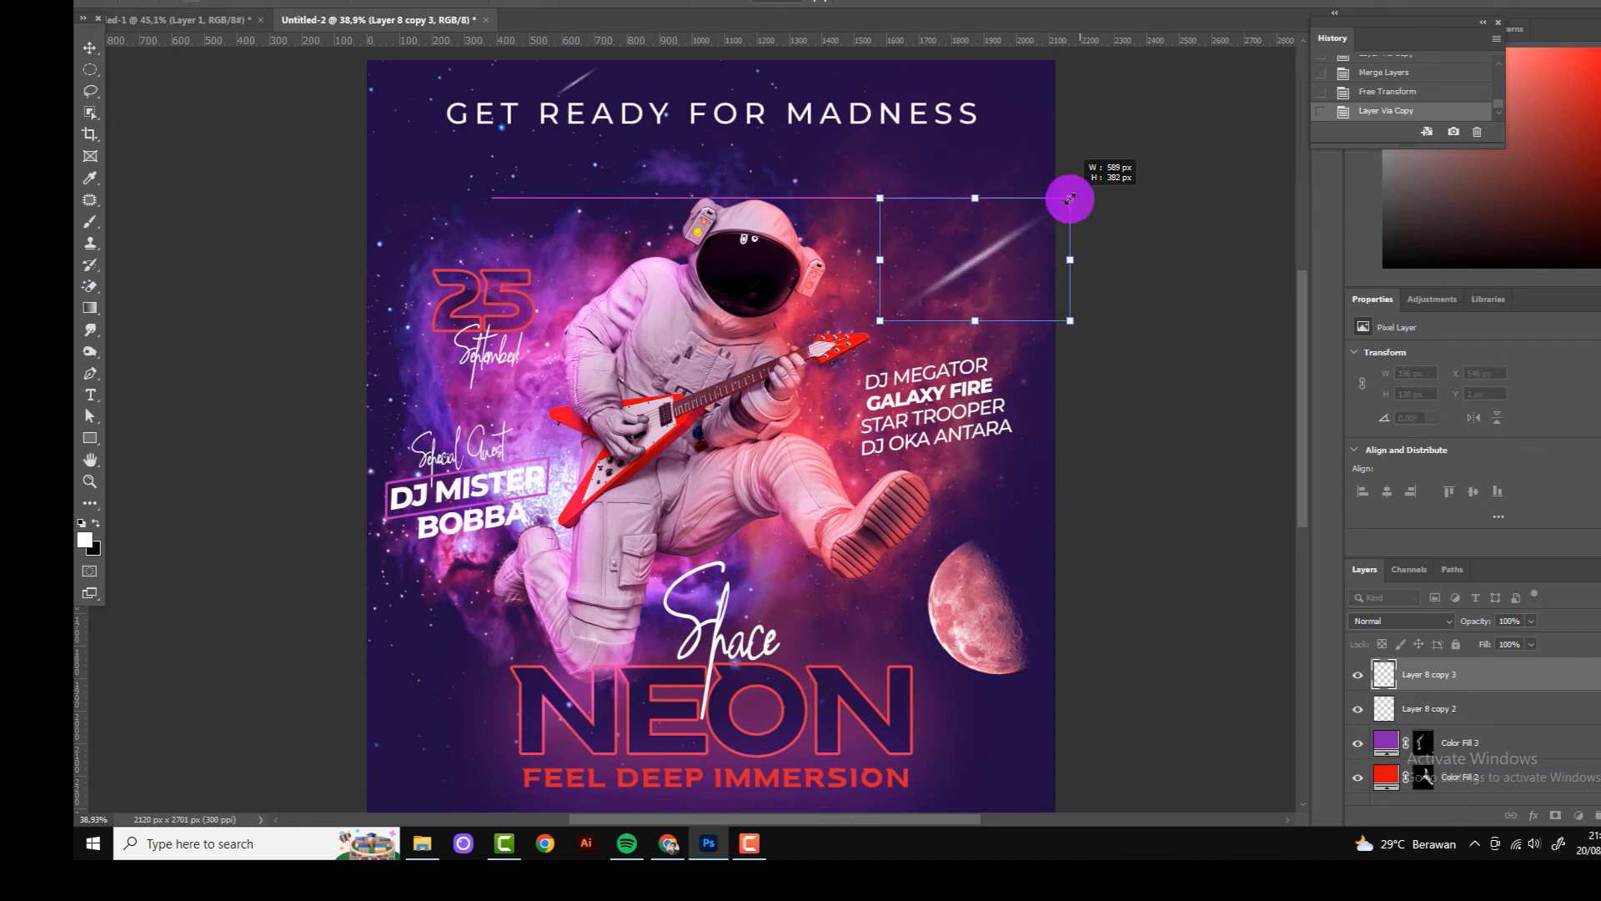
{"action": "key", "text": "Return"}
Step: Add streak copies at lower left beside NEON and a smaller one beside the moon
{"action": "scroll", "coordinate": [907, 242], "scroll_direction": "down", "scroll_amount": 2}
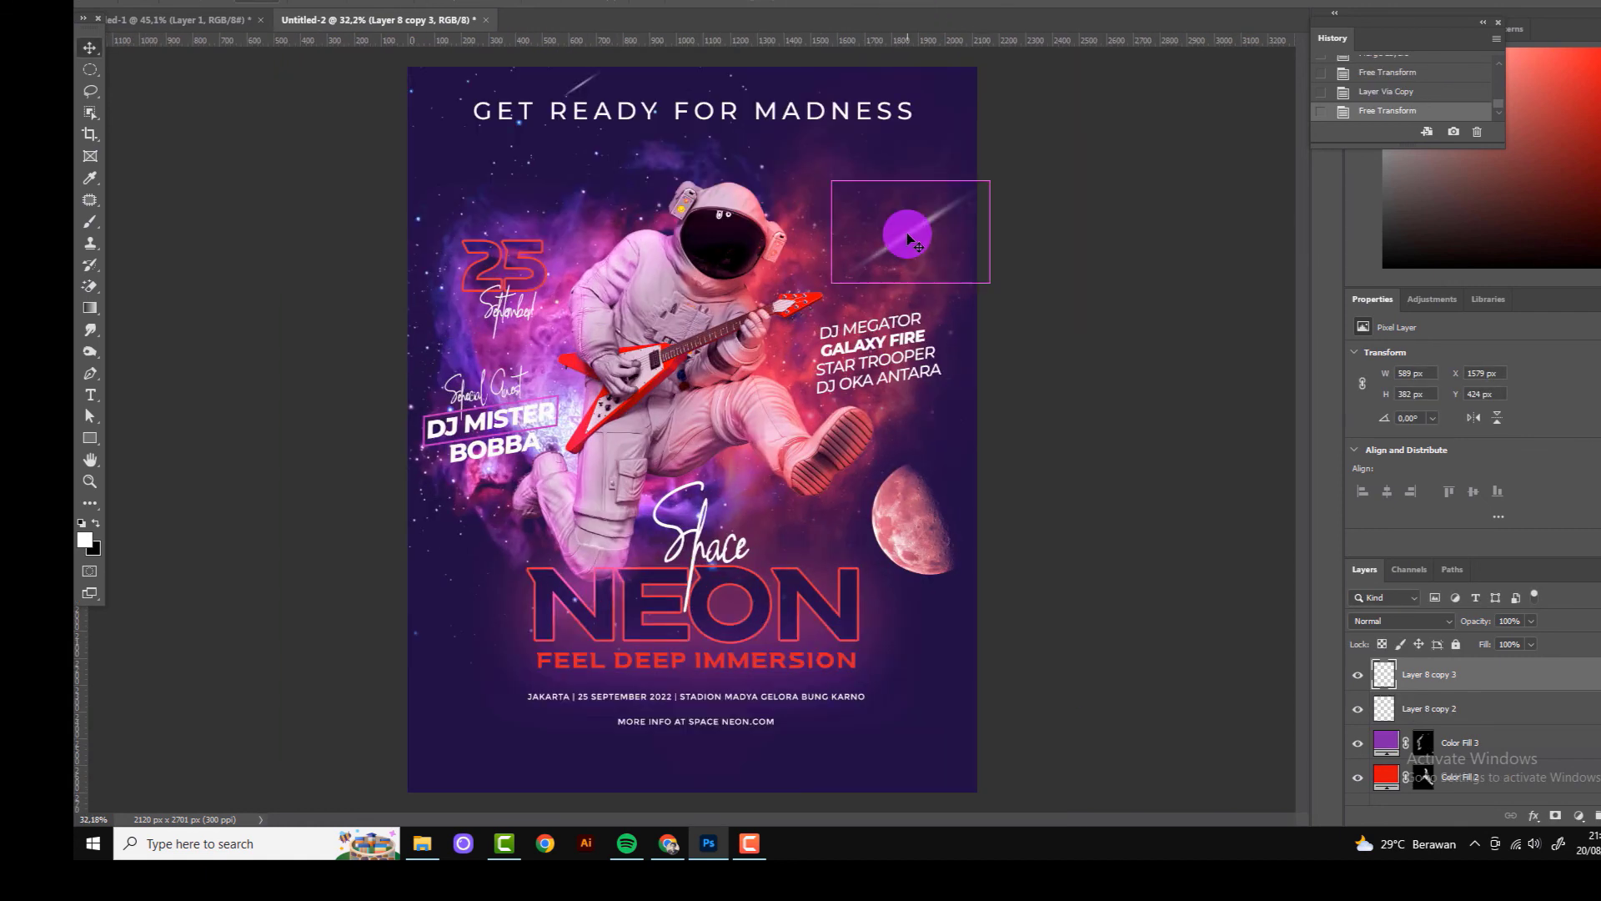
{"action": "key", "text": "ctrl+j"}
{"action": "mouse_move", "coordinate": [911, 242]}
{"action": "left_mouse_down"}
{"action": "mouse_move", "coordinate": [465, 601]}
{"action": "mouse_move", "coordinate": [455, 635]}
{"action": "left_mouse_up"}
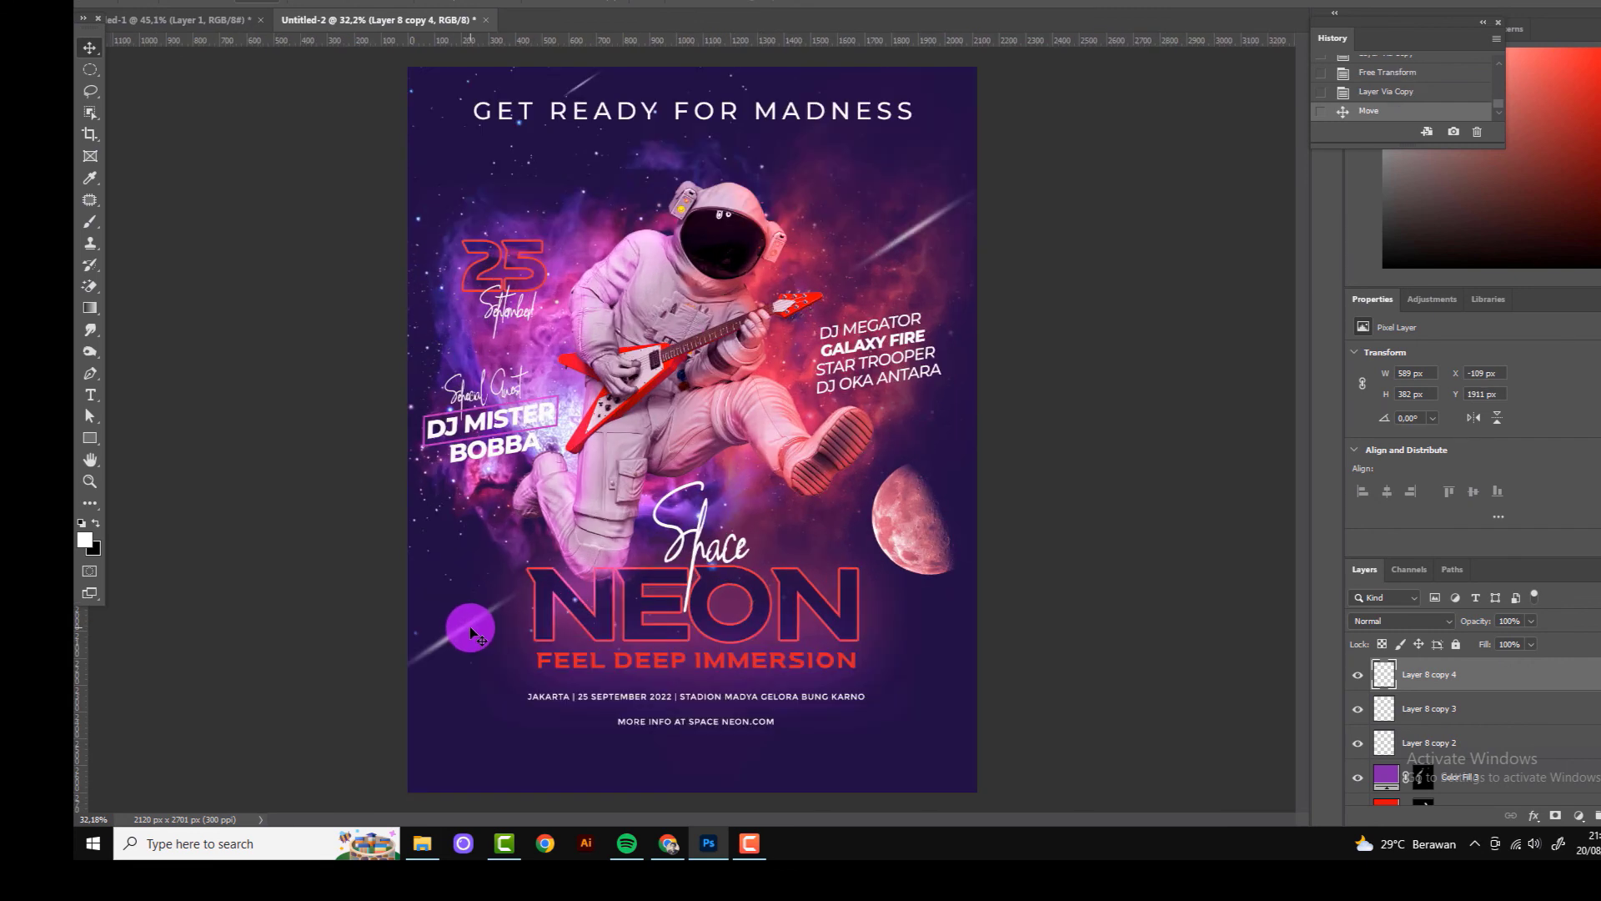
{"action": "key", "text": "ctrl+j"}
{"action": "left_click_drag", "start_coordinate": [471, 631], "coordinate": [826, 517]}
{"action": "key", "text": "ctrl+t"}
{"action": "mouse_move", "coordinate": [896, 463]}
{"action": "left_mouse_down"}
{"action": "mouse_move", "coordinate": [814, 517]}
{"action": "mouse_move", "coordinate": [764, 519]}
{"action": "left_mouse_up"}
{"action": "key", "text": "Return"}
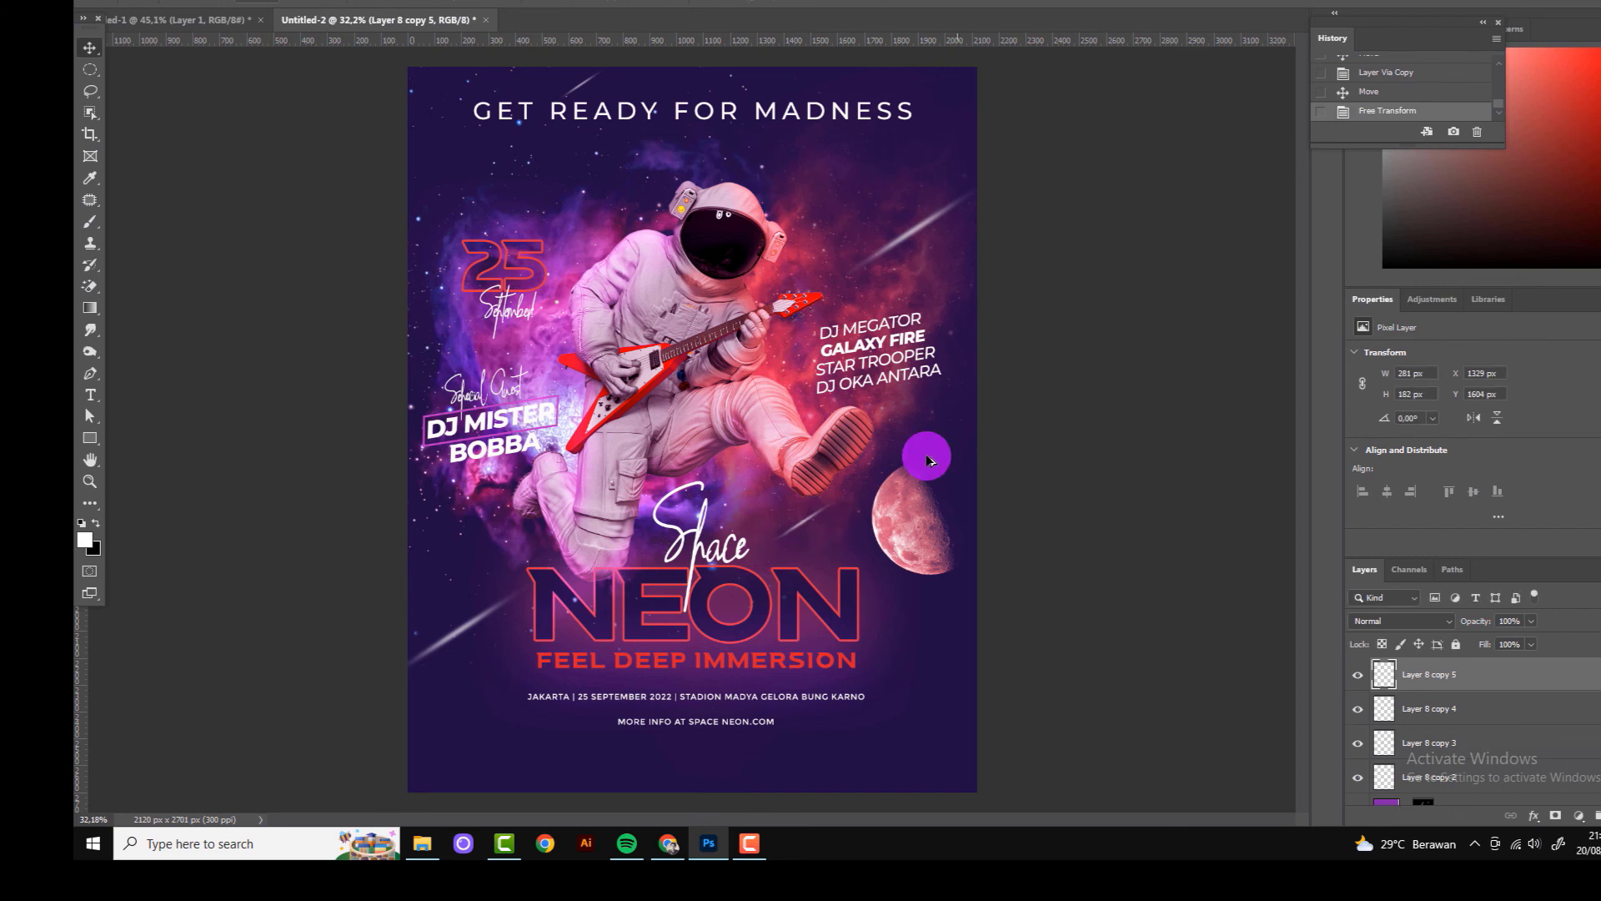
Step: Move another streak copy toward the upper left, then delete the extra copy
{"action": "scroll", "coordinate": [928, 460], "scroll_direction": "down", "scroll_amount": 2}
{"action": "scroll", "coordinate": [753, 705], "scroll_direction": "up", "scroll_amount": 1}
{"action": "scroll", "coordinate": [840, 565], "scroll_direction": "up", "scroll_amount": 1}
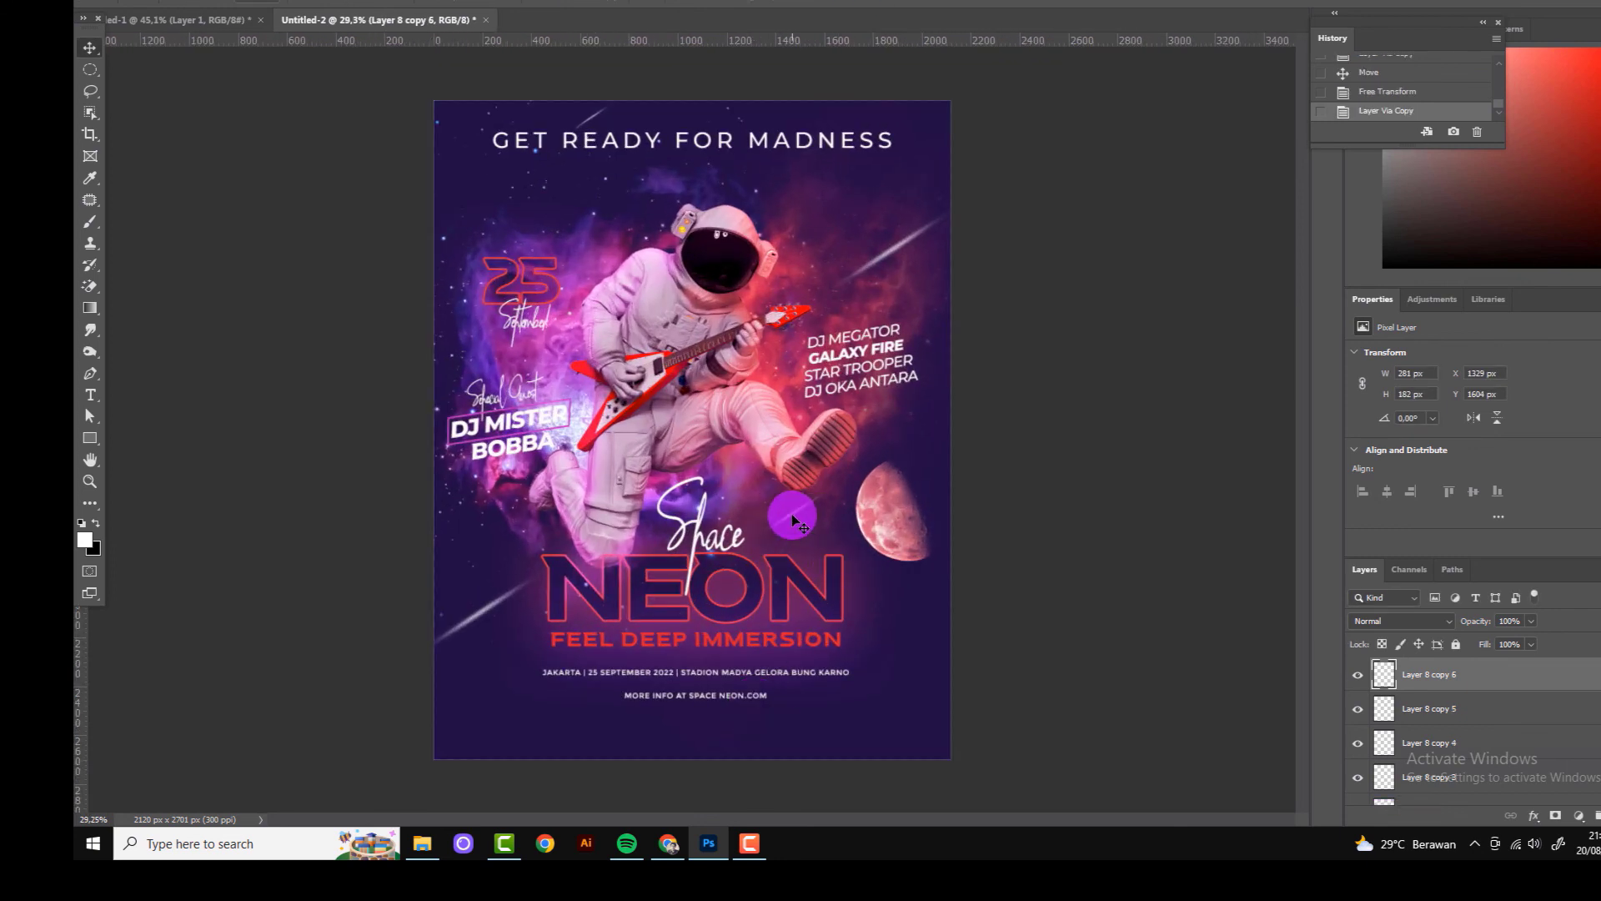
{"action": "left_click_drag", "start_coordinate": [794, 522], "coordinate": [790, 635]}
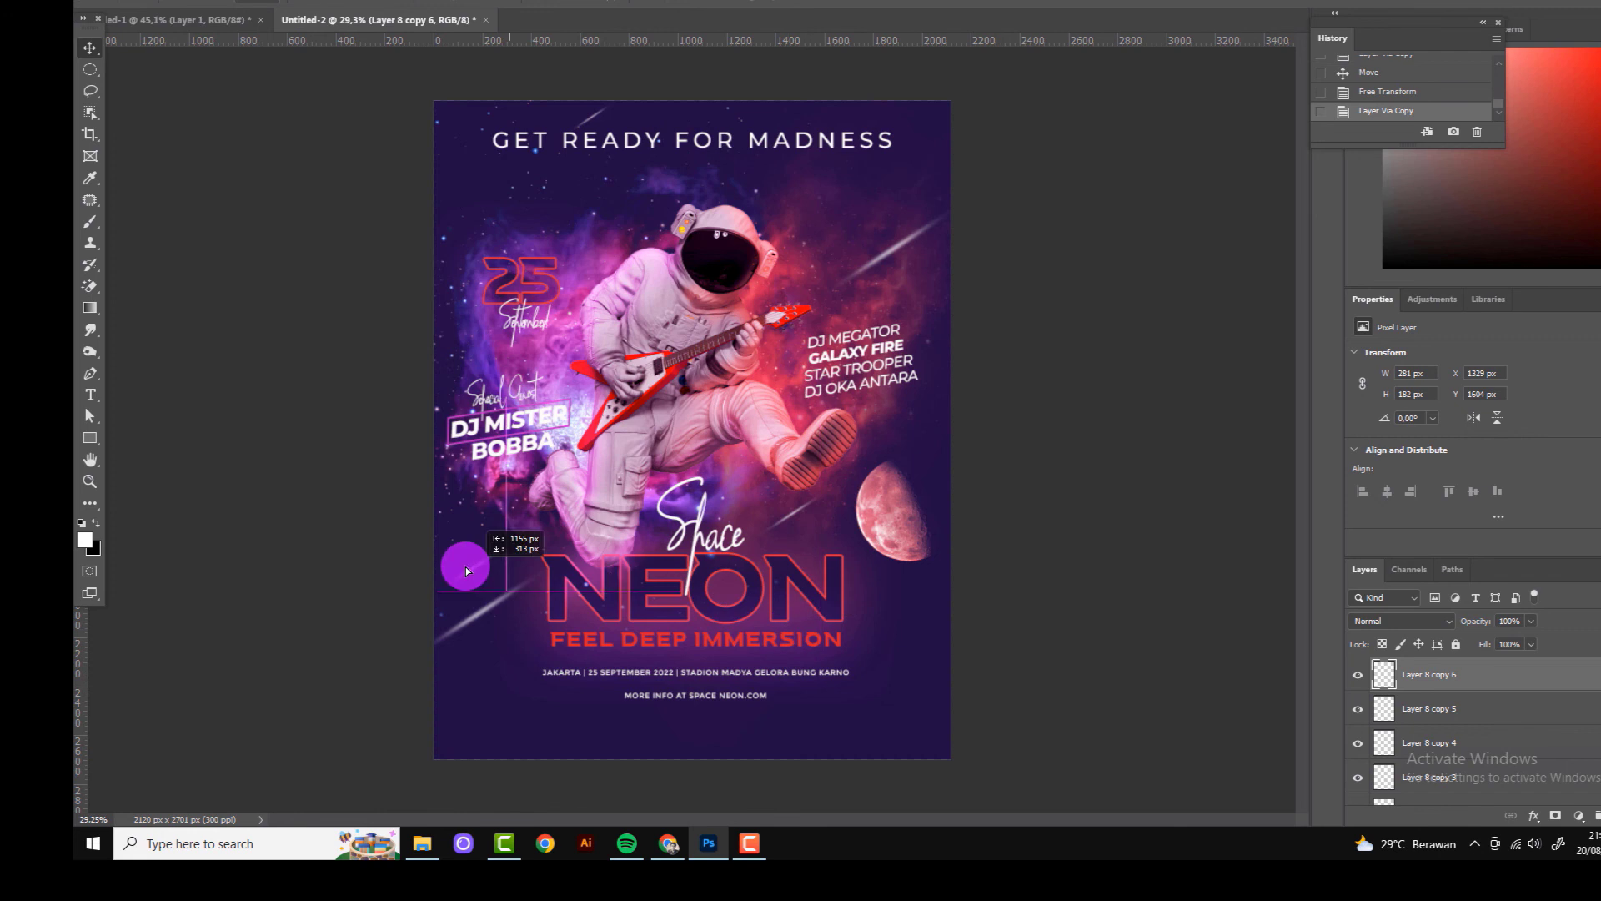
{"action": "mouse_move", "coordinate": [790, 635]}
{"action": "left_mouse_down"}
{"action": "mouse_move", "coordinate": [605, 215]}
{"action": "mouse_move", "coordinate": [625, 161]}
{"action": "mouse_move", "coordinate": [912, 117]}
{"action": "mouse_move", "coordinate": [498, 373]}
{"action": "left_mouse_up"}
{"action": "key", "text": "Return"}
{"action": "key", "text": "Delete"}
Step: Nudge the lower-left streak upward and adjust its size
{"action": "scroll", "coordinate": [1105, 279], "scroll_direction": "down", "scroll_amount": 1}
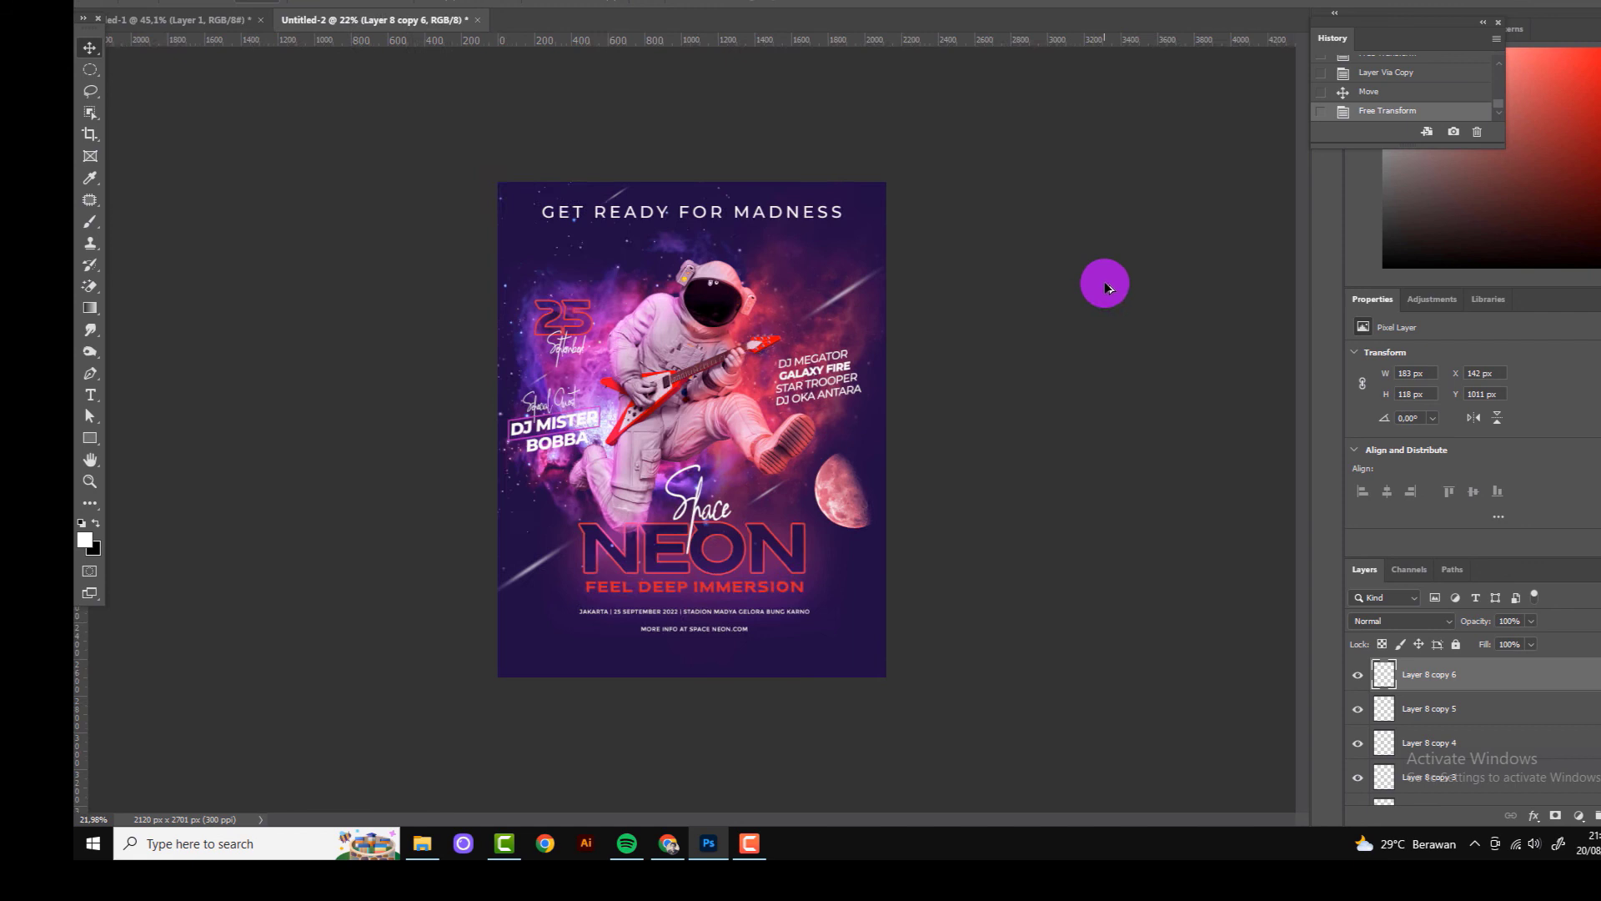
{"action": "left_click_drag", "start_coordinate": [542, 632], "coordinate": [510, 572]}
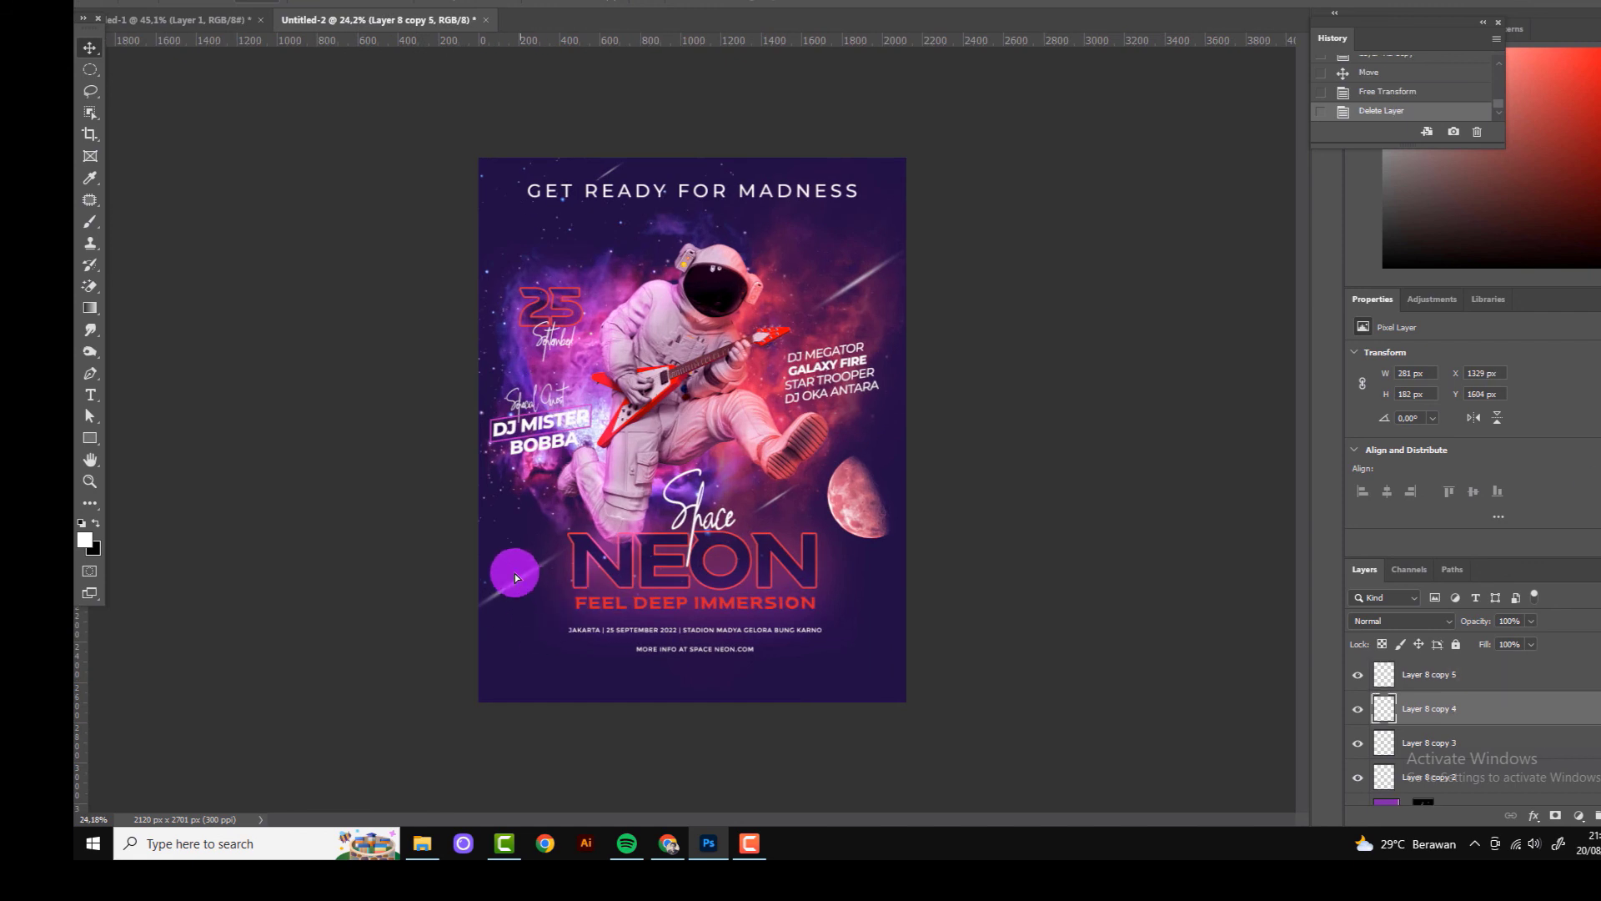
{"action": "key", "text": "ctrl+t"}
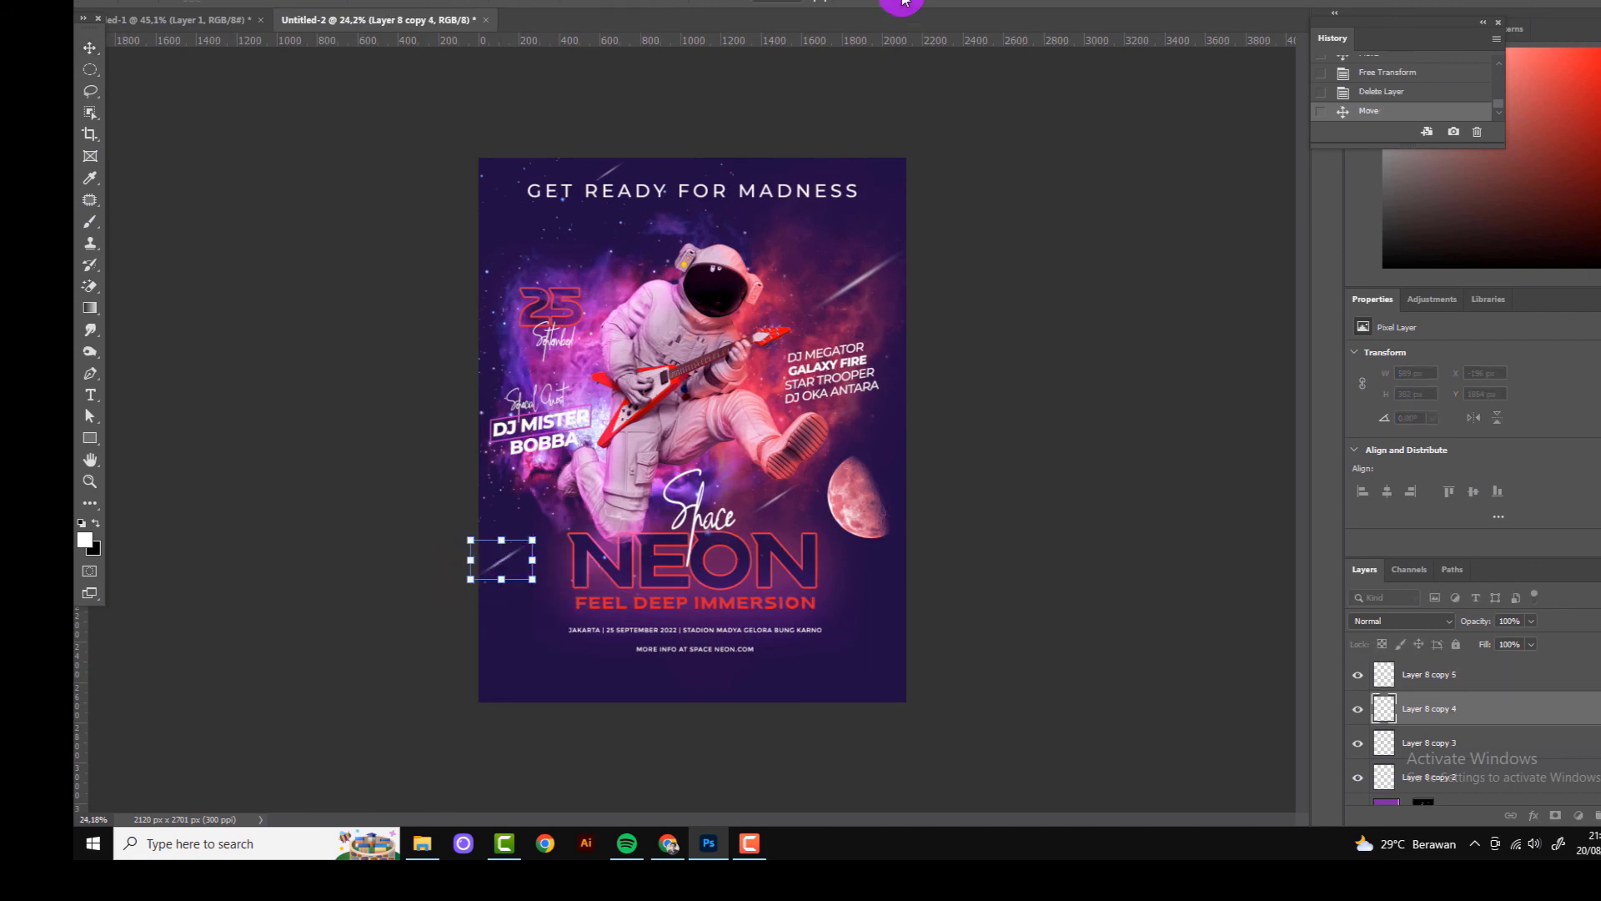
{"action": "left_click", "coordinate": [1036, 429]}
{"action": "scroll", "coordinate": [855, 194], "scroll_direction": "up", "scroll_amount": 1}
Step: Try the Anton font on the GET READY FOR MADNESS headline, then undo it
{"action": "left_click", "coordinate": [90, 395]}
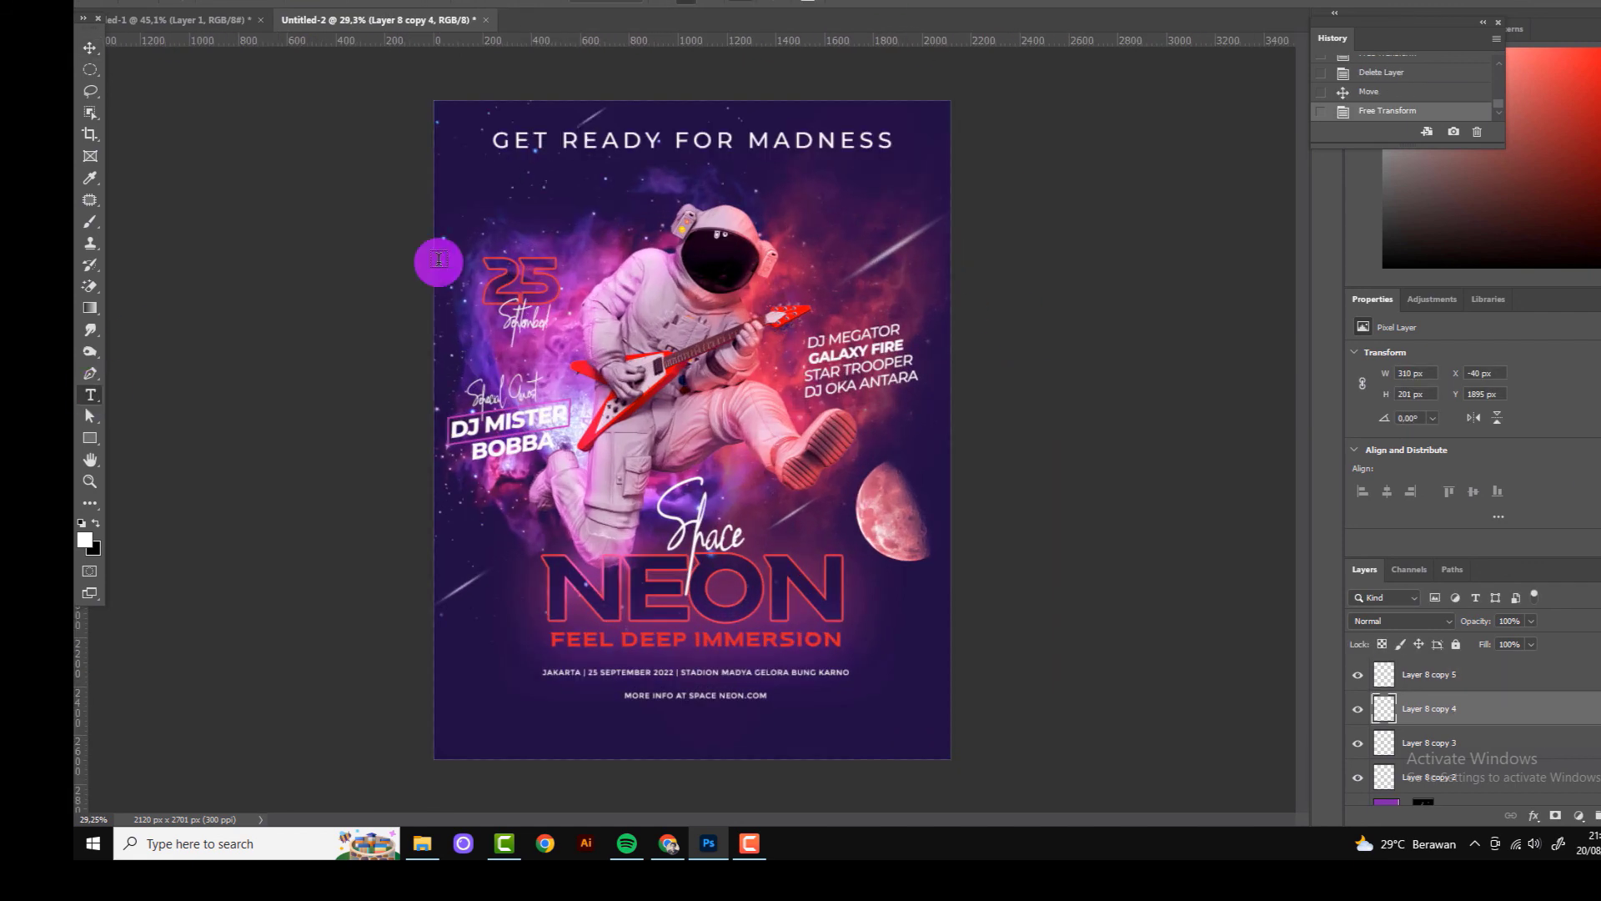
{"action": "left_click_drag", "start_coordinate": [492, 142], "coordinate": [1030, 143]}
{"action": "left_click", "coordinate": [284, 8]}
{"action": "left_click", "coordinate": [275, 92]}
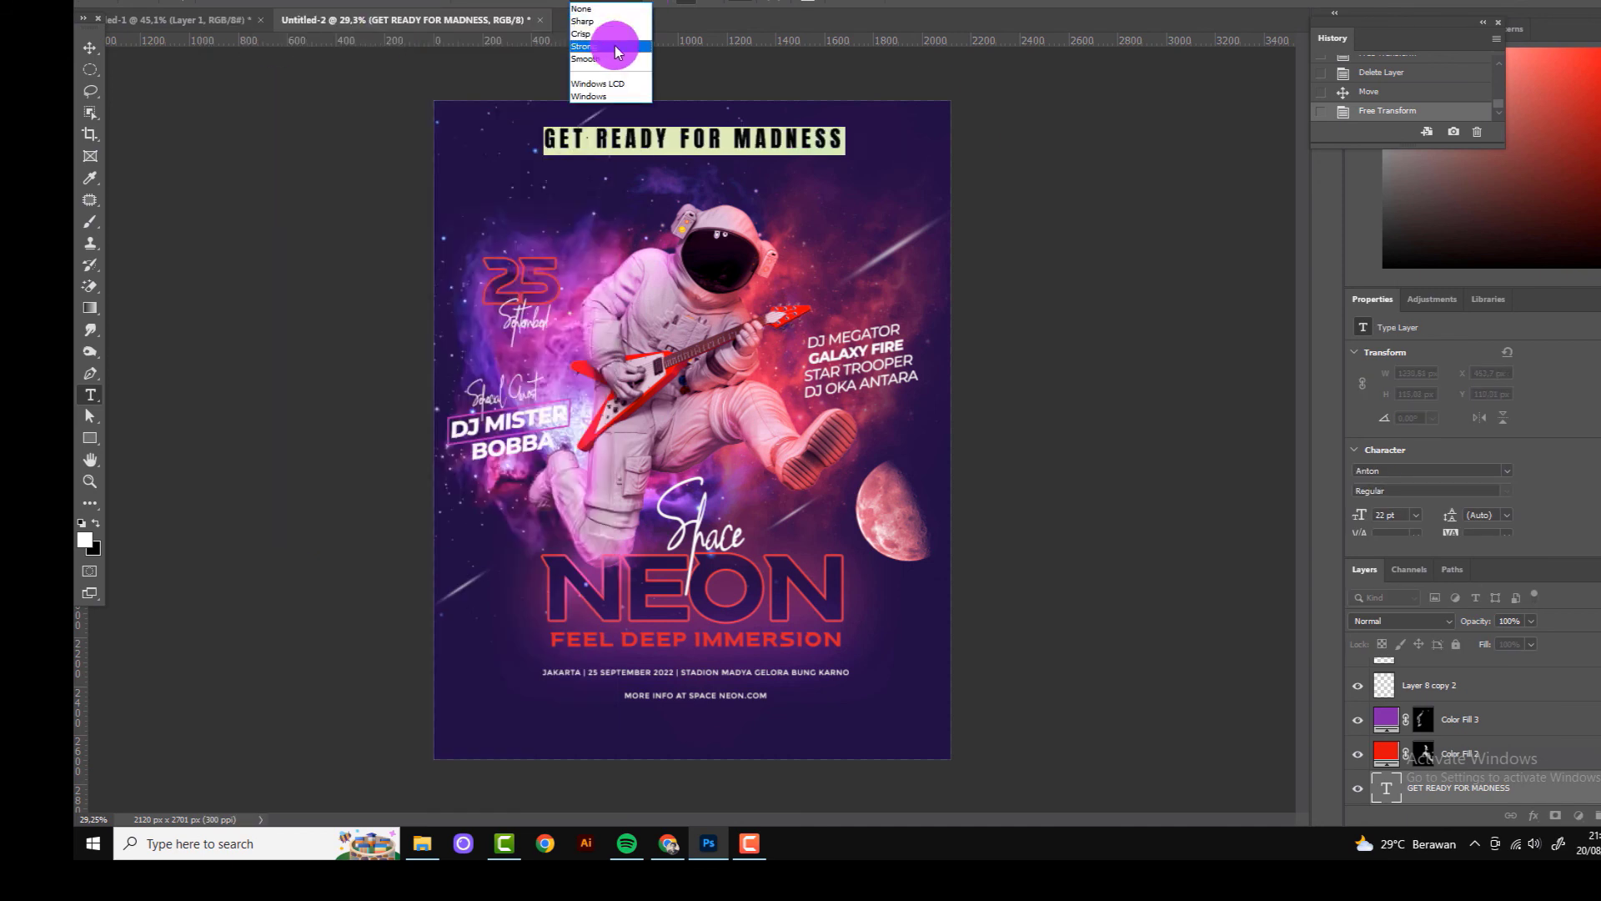
{"action": "left_click", "coordinate": [865, 1]}
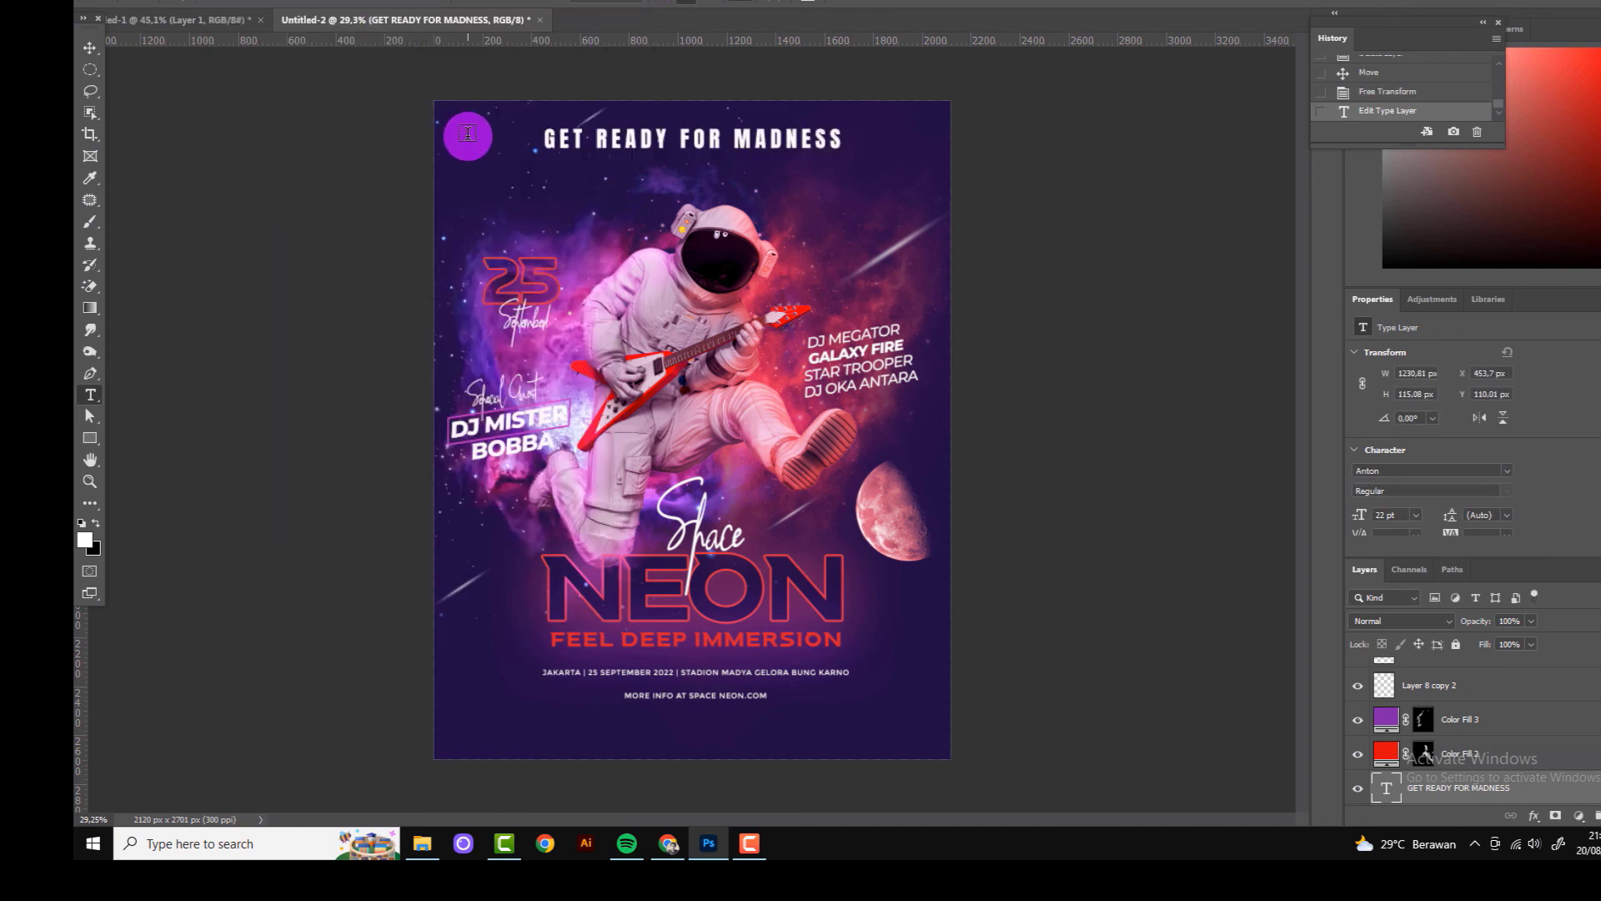
{"action": "key", "text": "ctrl+z"}
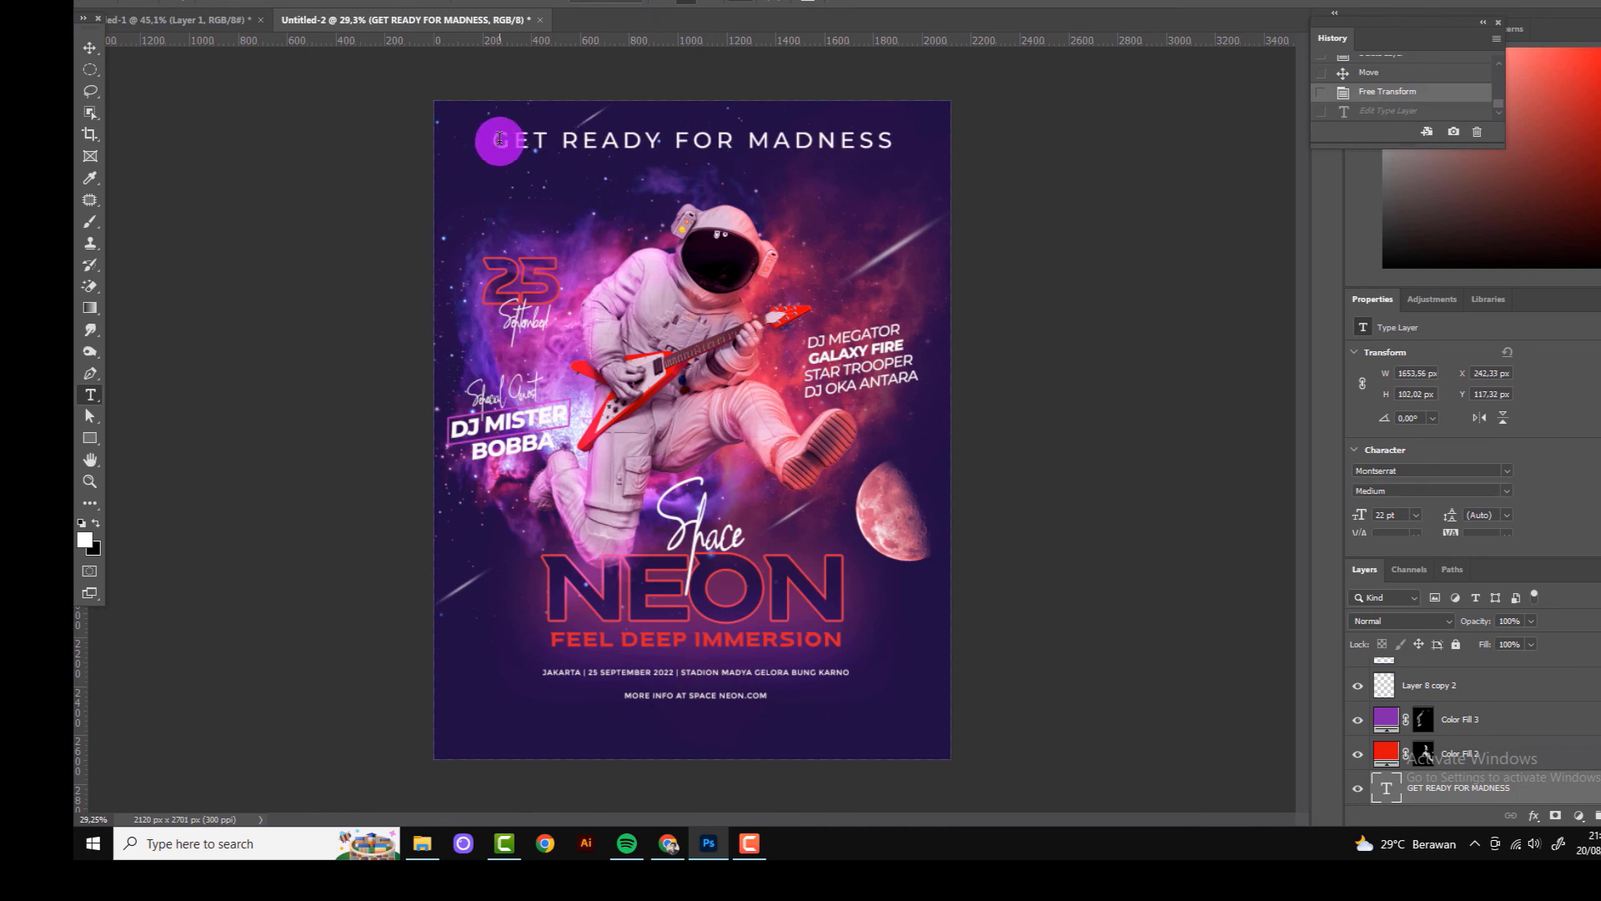
Step: Set the headline's font weight to Montserrat Light
{"action": "triple_click", "coordinate": [501, 138]}
{"action": "left_click", "coordinate": [483, 9]}
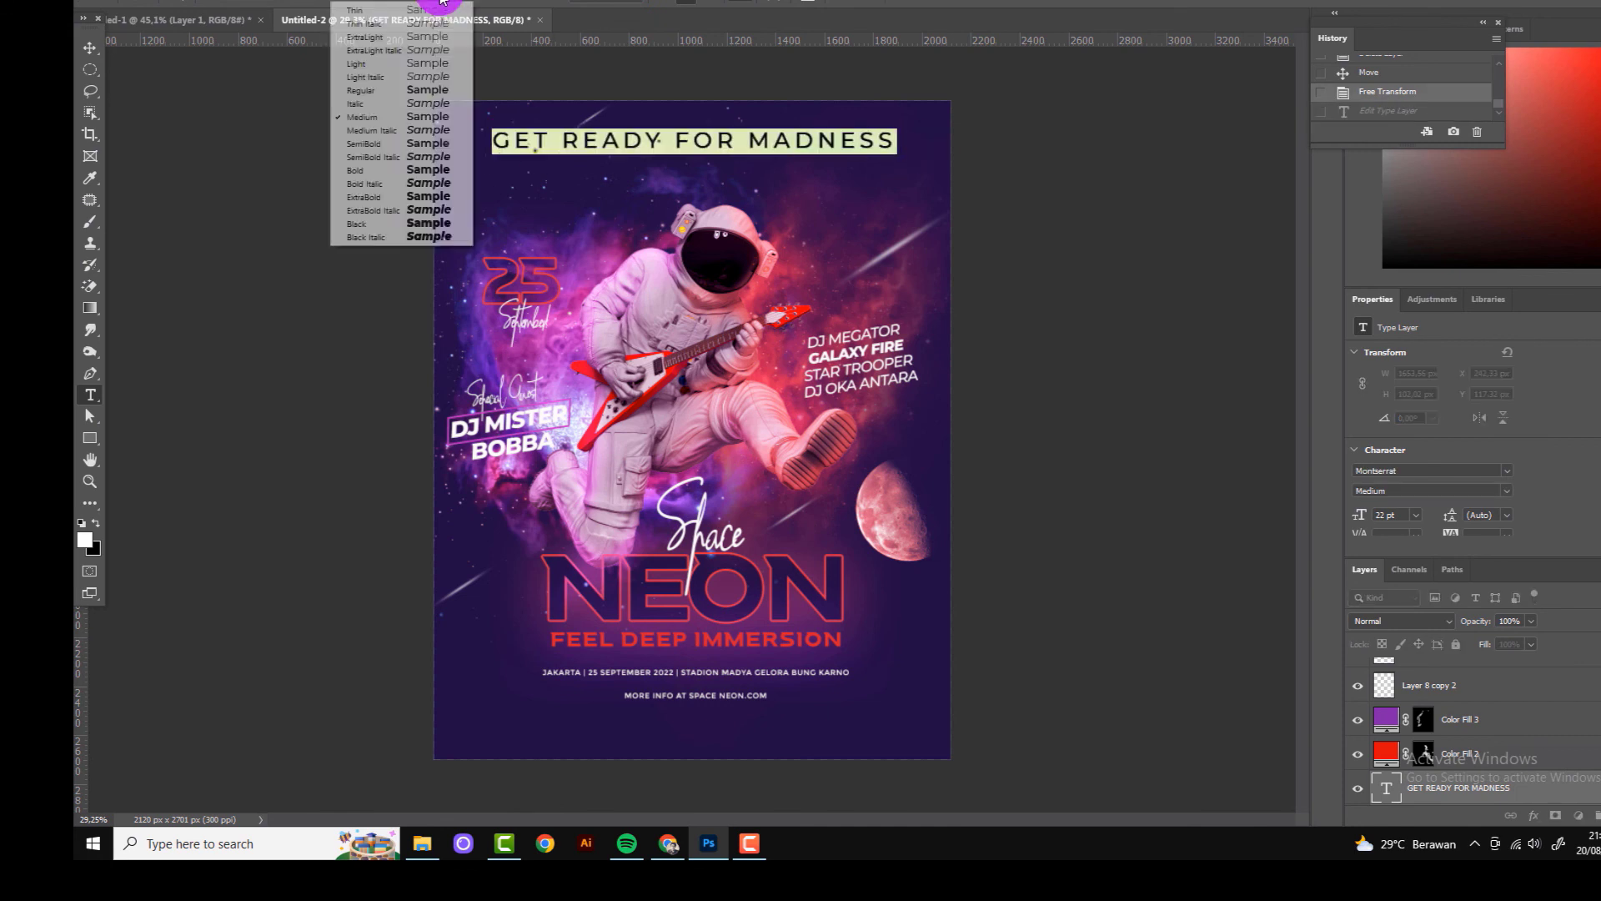
{"action": "left_click", "coordinate": [416, 66]}
{"action": "left_click", "coordinate": [869, 7]}
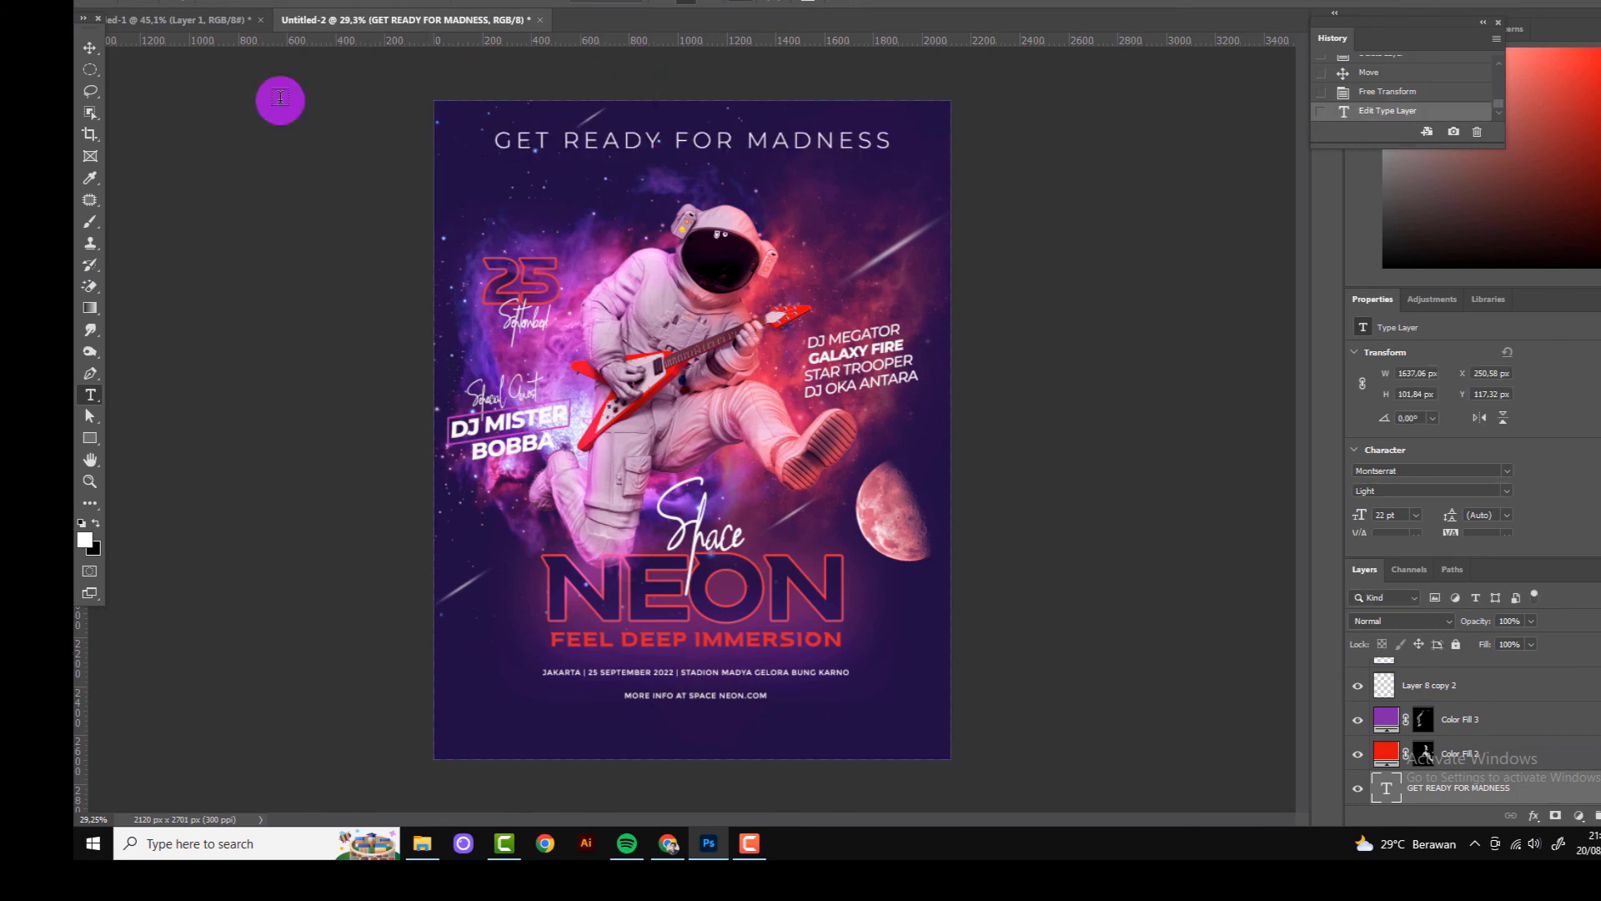
Step: Centre the headline horizontally on the poster and fit the whole poster in view
{"action": "scroll", "coordinate": [1429, 750], "scroll_direction": "down", "scroll_amount": 3}
{"action": "left_click", "coordinate": [1430, 779], "text": "shift"}
{"action": "left_click", "coordinate": [454, 4]}
{"action": "left_click", "coordinate": [454, 4]}
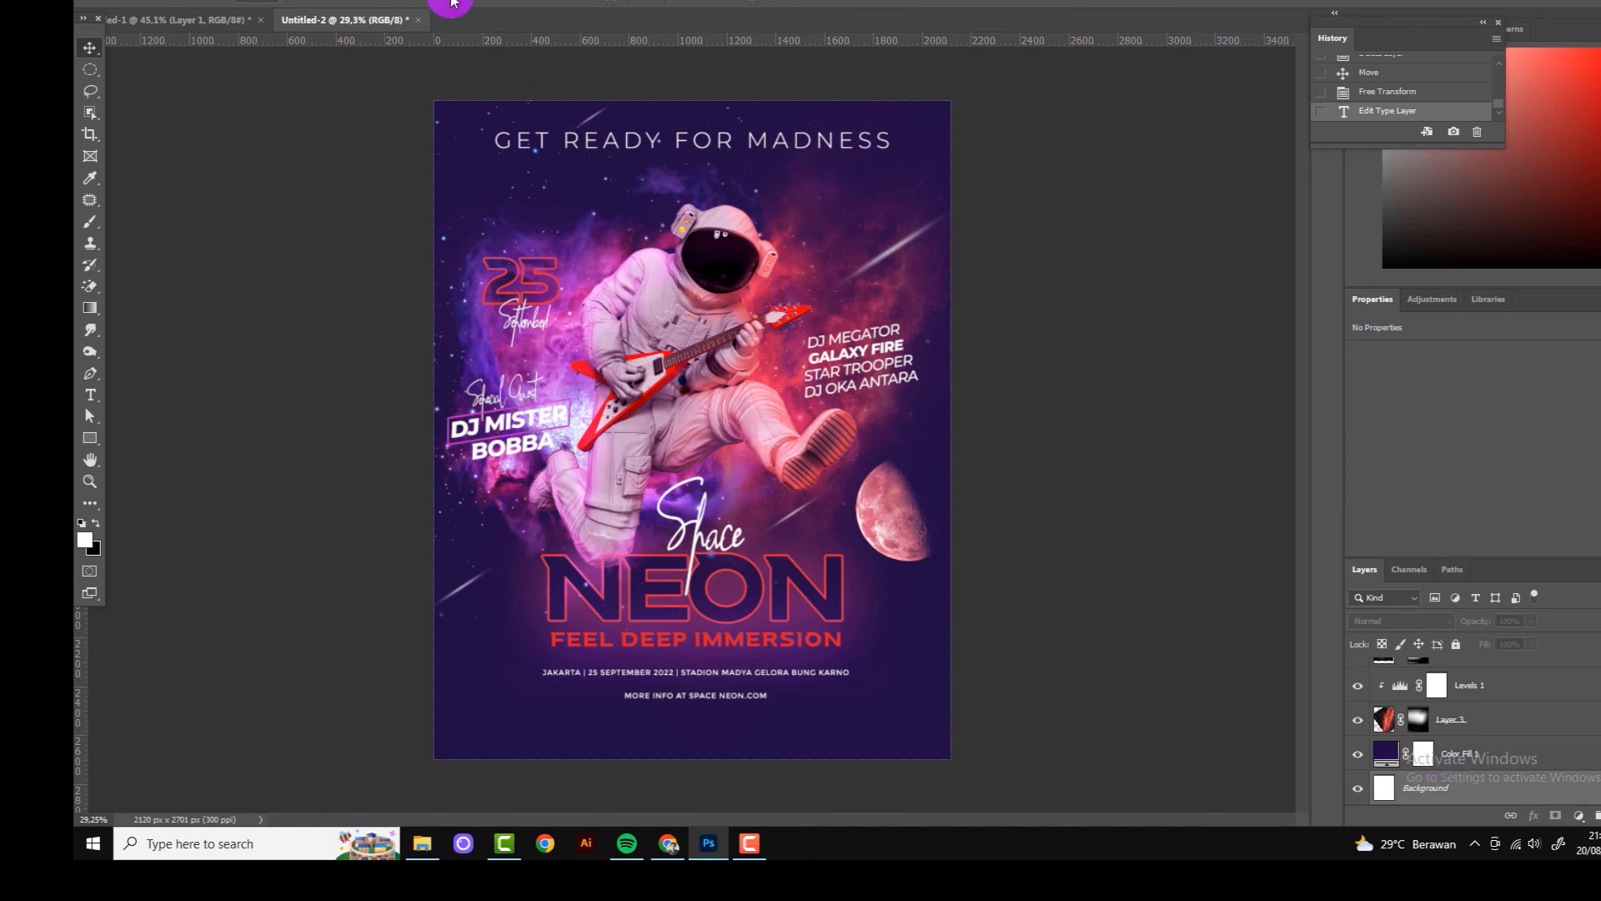
{"action": "left_click", "coordinate": [1118, 241]}
{"action": "key", "text": "ctrl+minus"}
{"action": "key", "text": "ctrl+minus"}
{"action": "key", "text": "ctrl+0"}
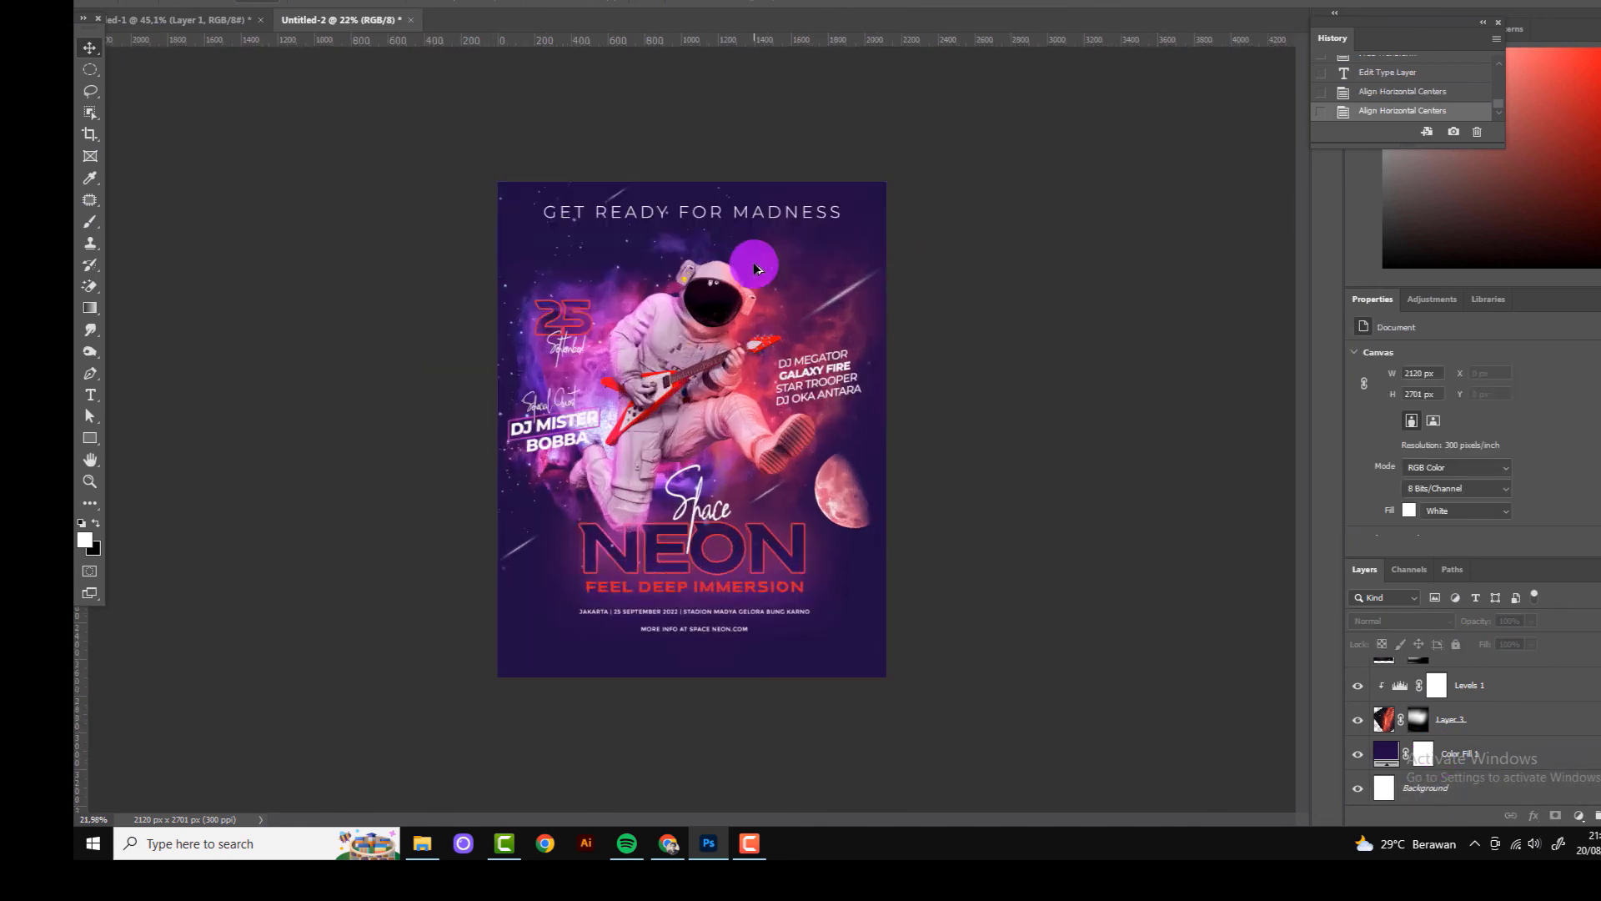
Step: Scale the headline down slightly and deselect it
{"action": "left_click", "coordinate": [775, 174]}
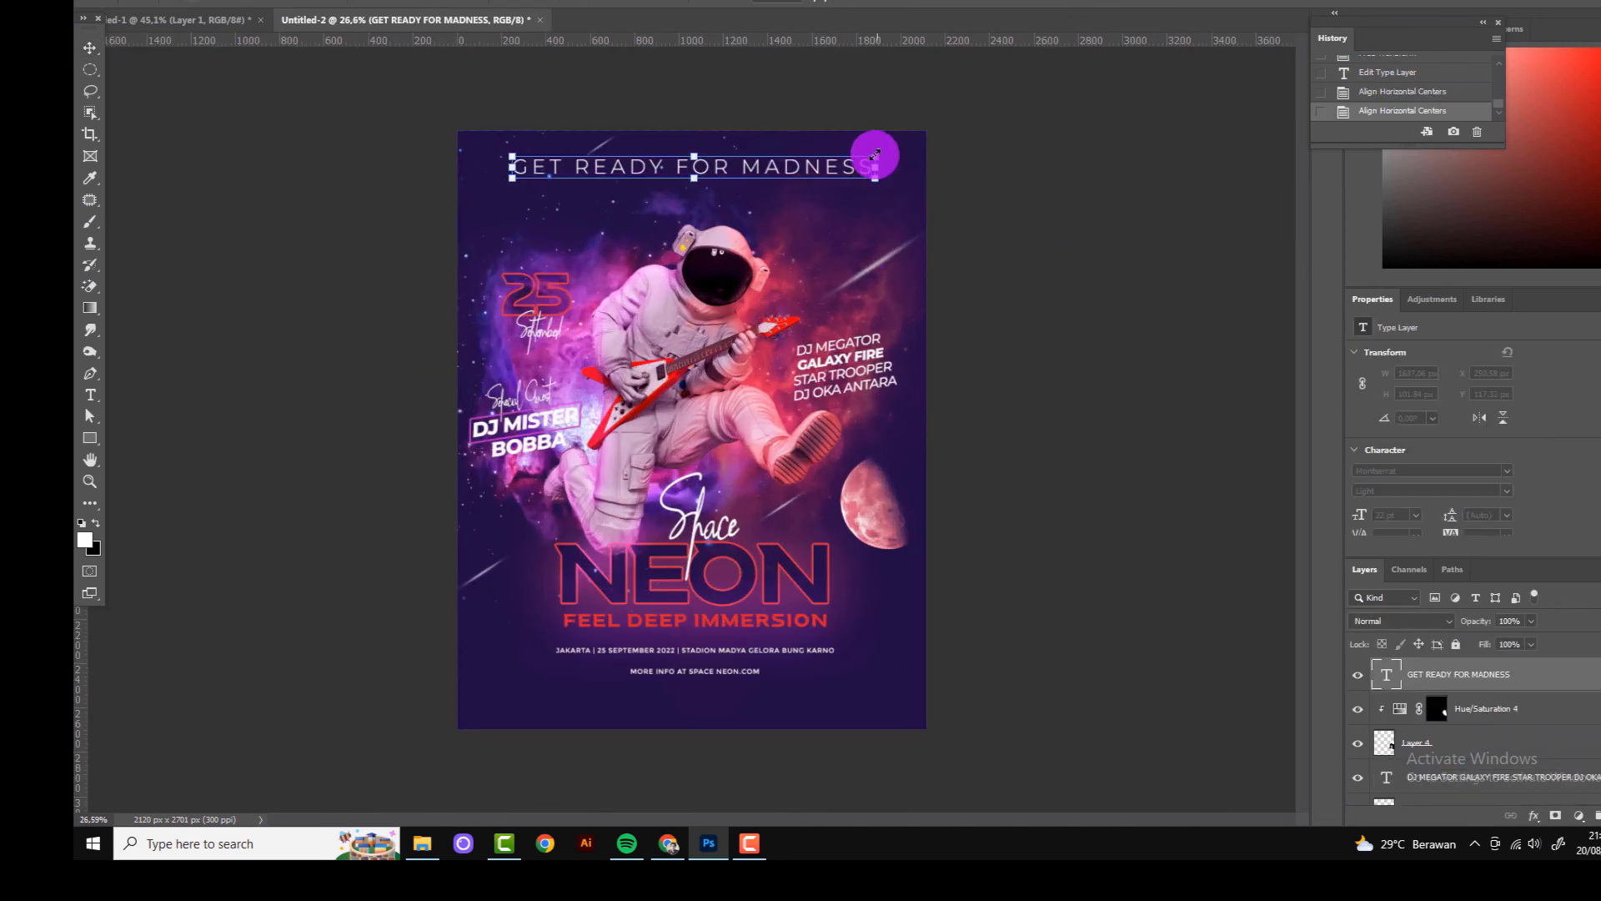
{"action": "left_click_drag", "start_coordinate": [876, 154], "coordinate": [819, 158]}
{"action": "key", "text": "Return"}
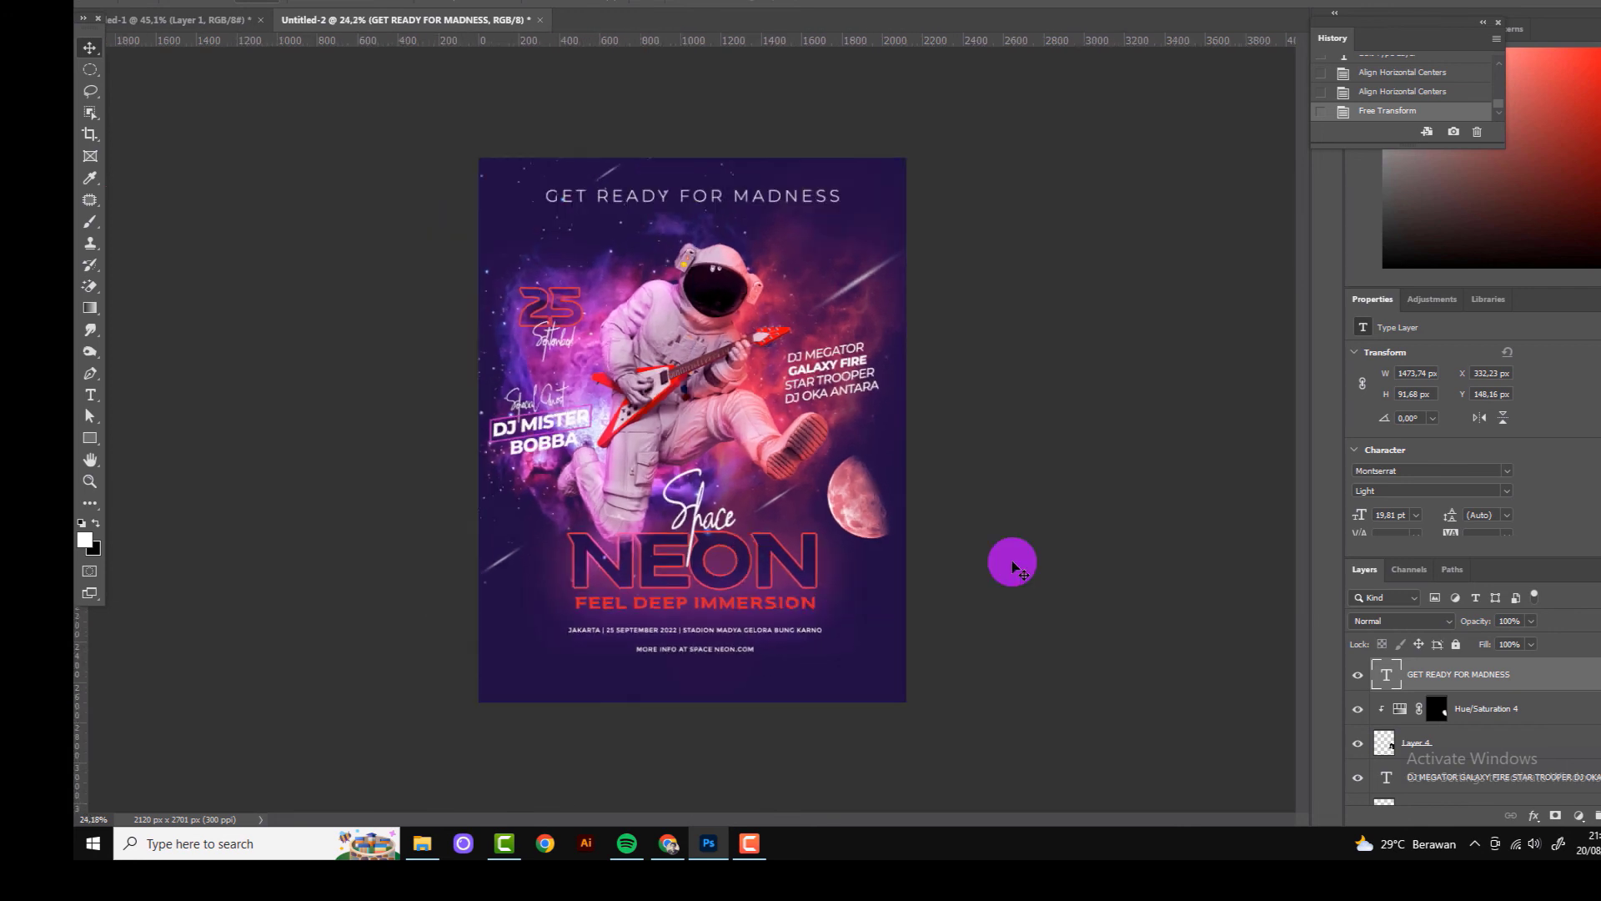
{"action": "left_click", "coordinate": [1012, 567]}
{"action": "scroll", "coordinate": [718, 457], "scroll_direction": "down", "scroll_amount": 1}
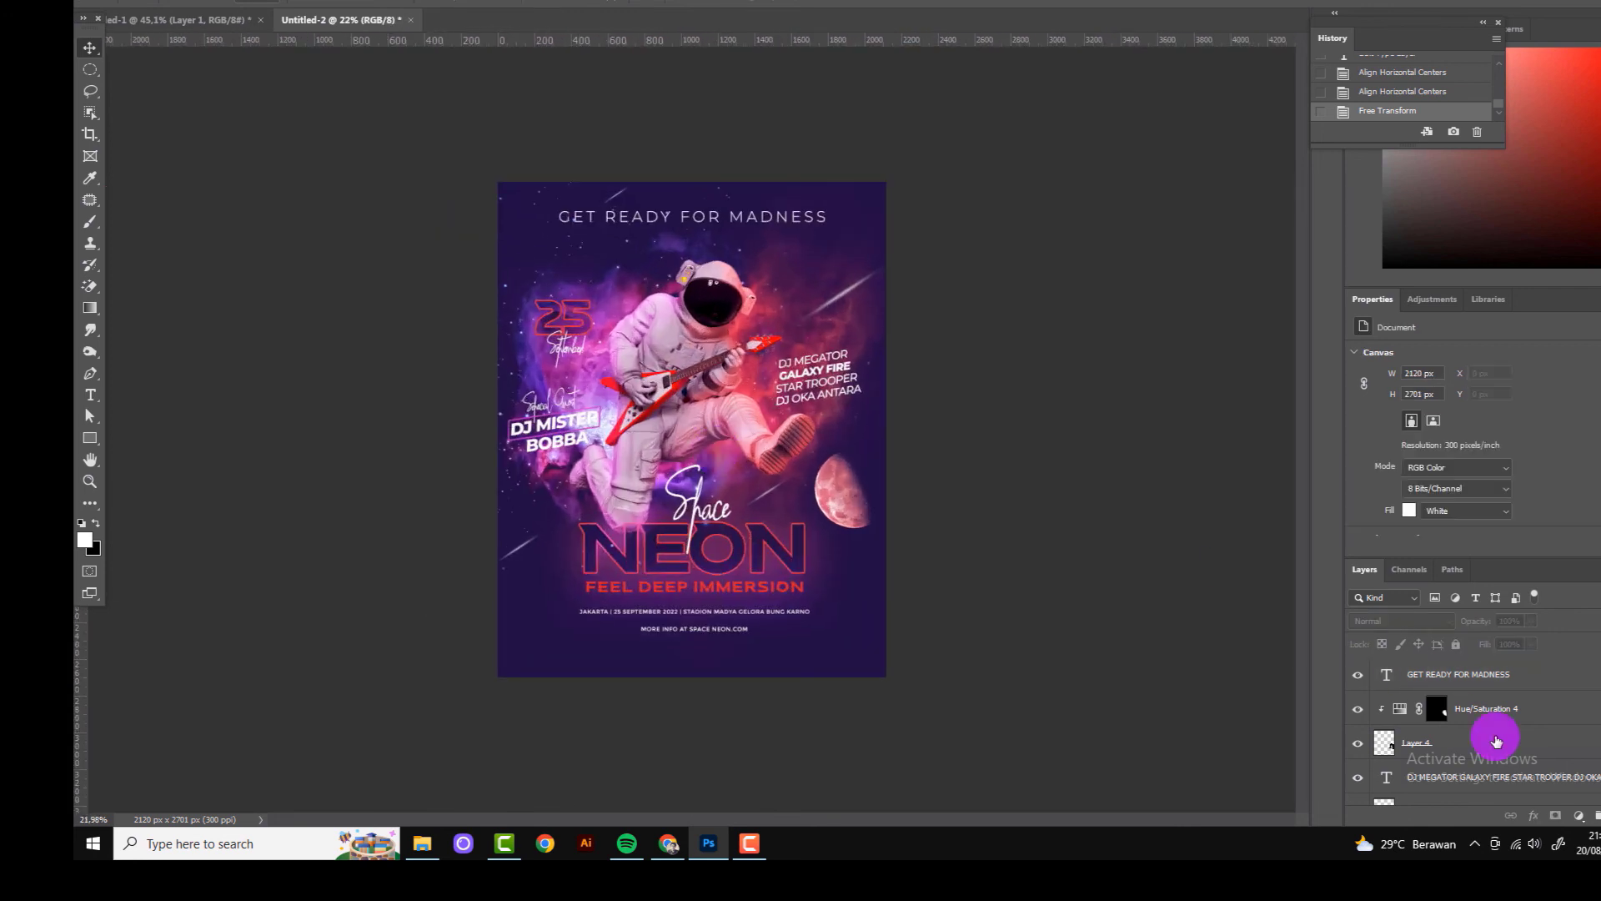
{"action": "scroll", "coordinate": [1496, 741], "scroll_direction": "down", "scroll_amount": 3}
Step: Add a Color Lookup adjustment layer above Layer 8 copy 5
{"action": "left_click", "coordinate": [1562, 674]}
{"action": "left_click", "coordinate": [1579, 816]}
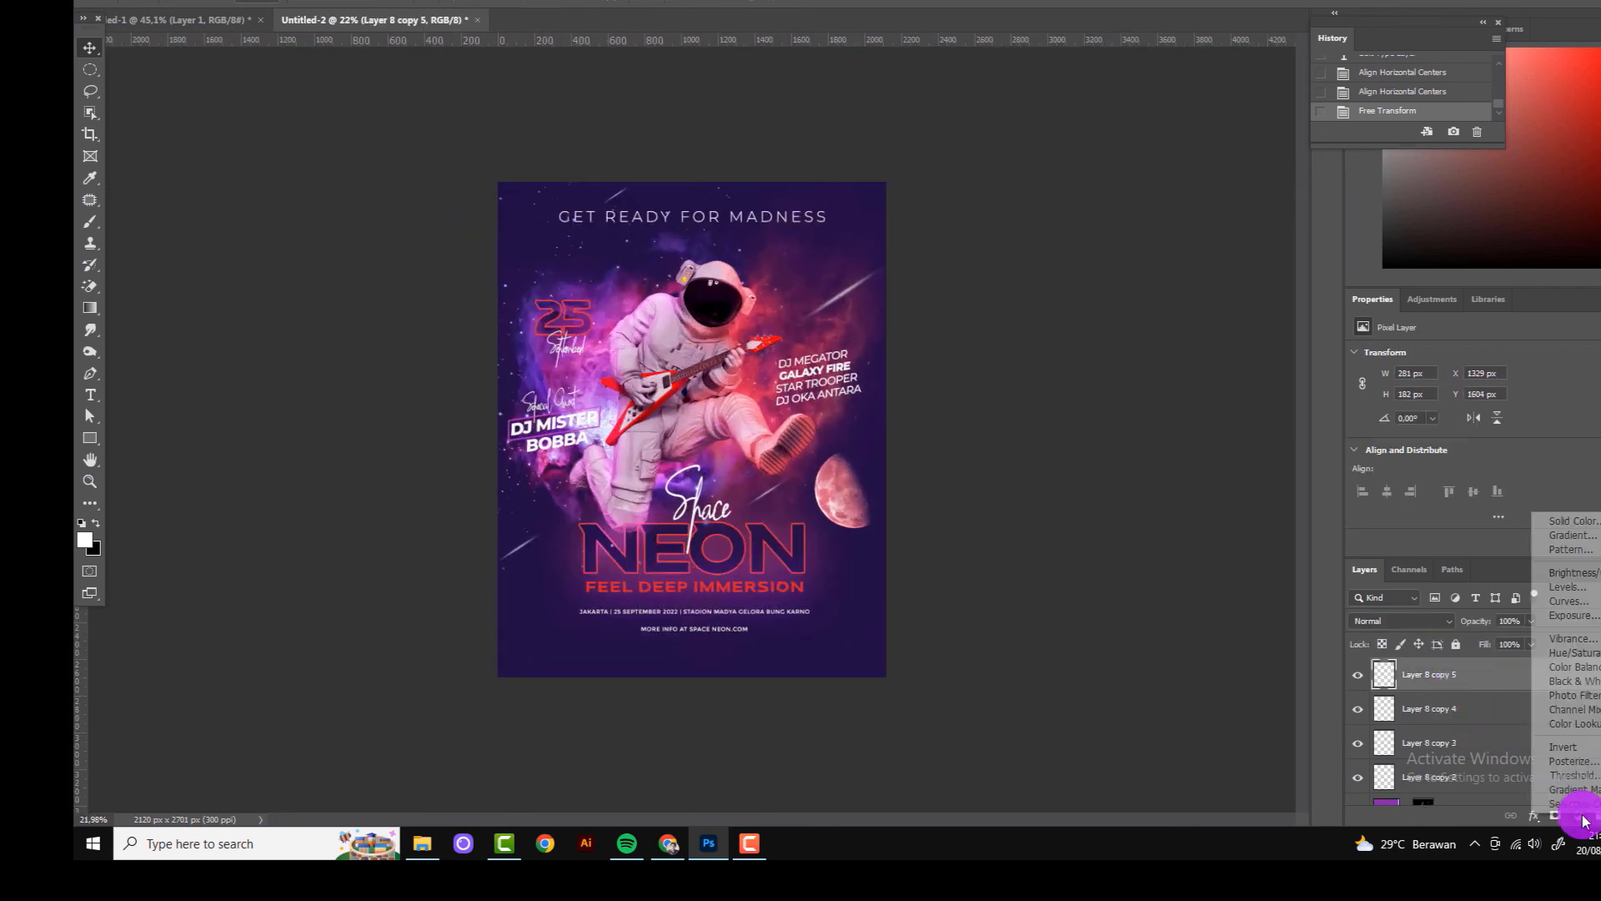
{"action": "left_click", "coordinate": [1576, 724]}
{"action": "left_click", "coordinate": [1451, 356]}
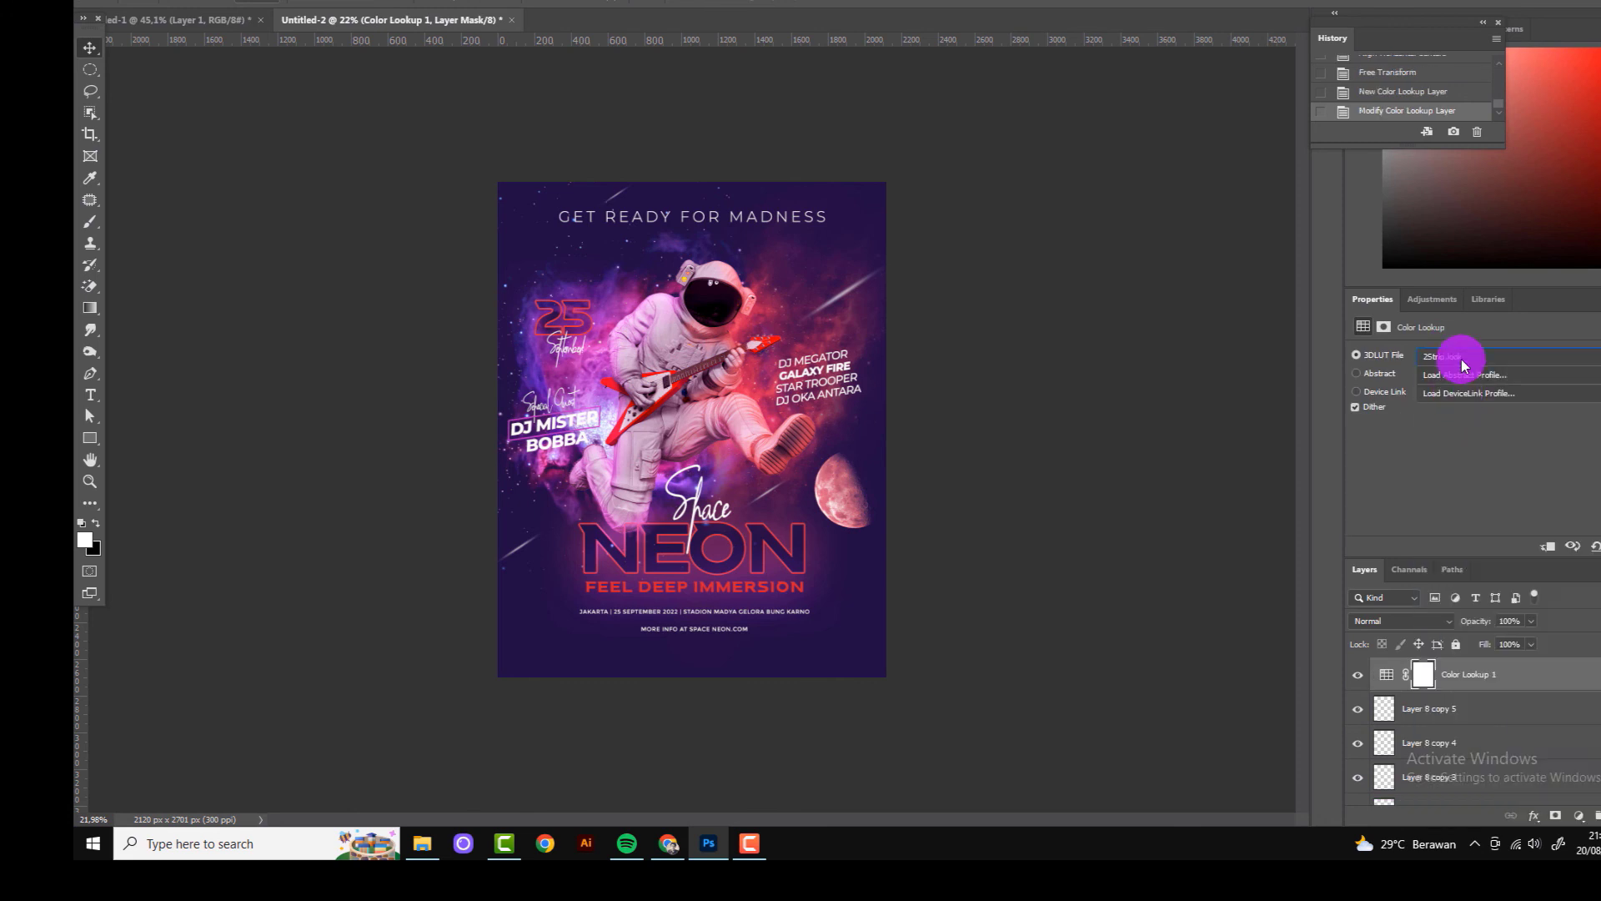
Step: Cycle the 3DLUT presets to Kodak 5218 Kodak 2383 and toggle visibility to compare
{"action": "key", "text": "Down"}
{"action": "key", "text": "Down"}
{"action": "key", "text": "Down"}
{"action": "key", "text": "Down"}
{"action": "key", "text": "Down"}
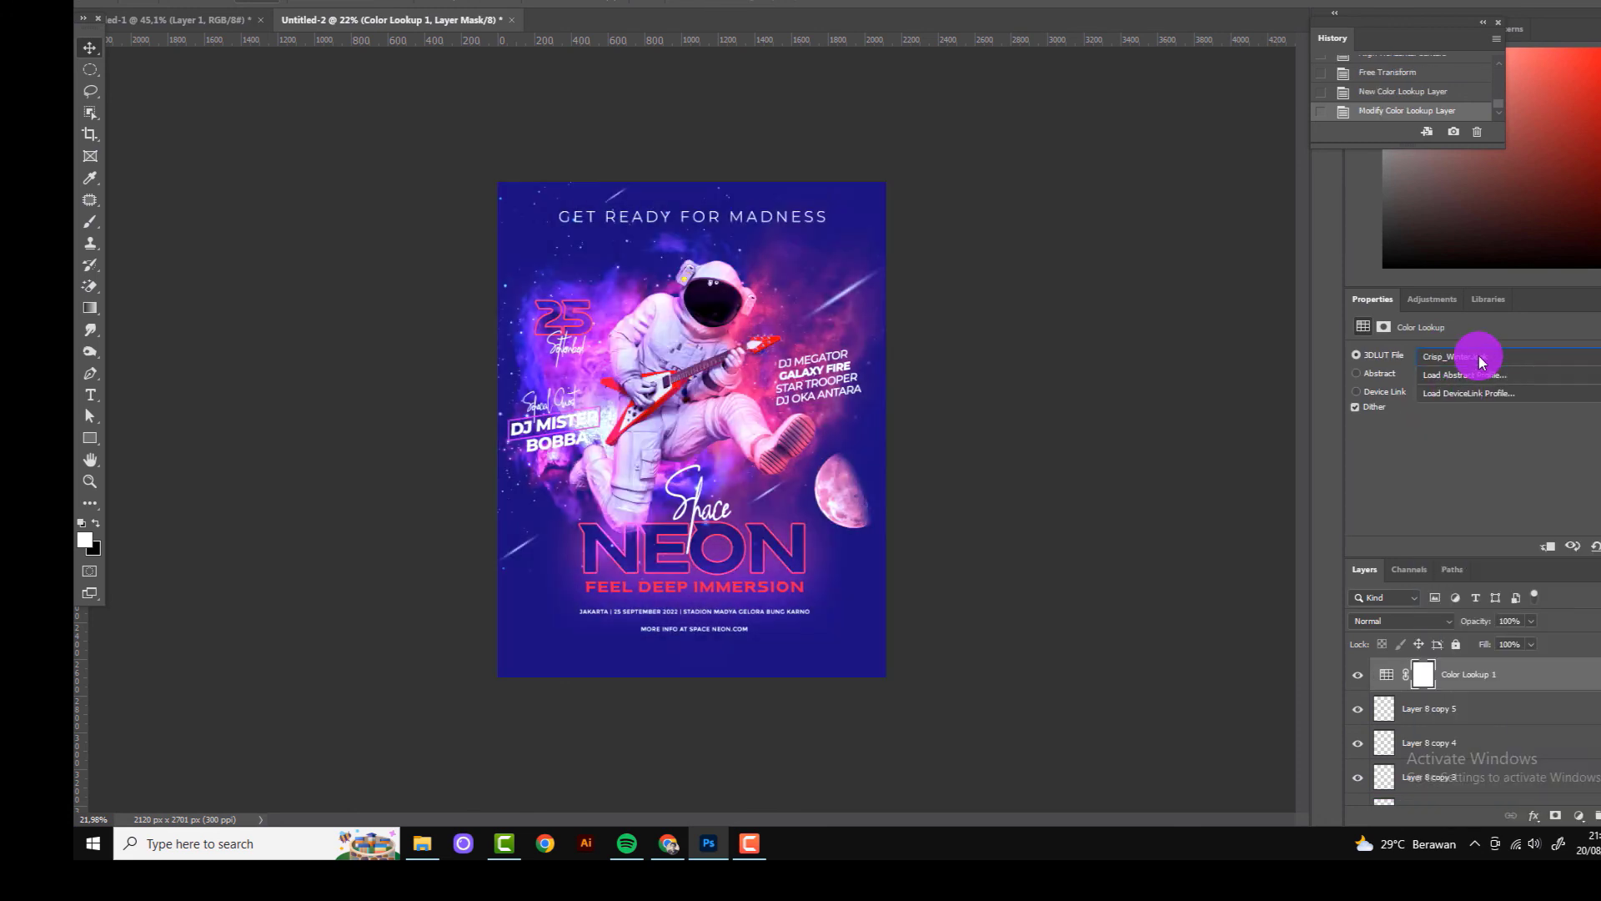
{"action": "key", "text": "Down"}
{"action": "key", "text": "Down"}
{"action": "key", "text": "Down"}
{"action": "key", "text": "Down"}
{"action": "key", "text": "Down"}
{"action": "key", "text": "Down"}
{"action": "key", "text": "Down"}
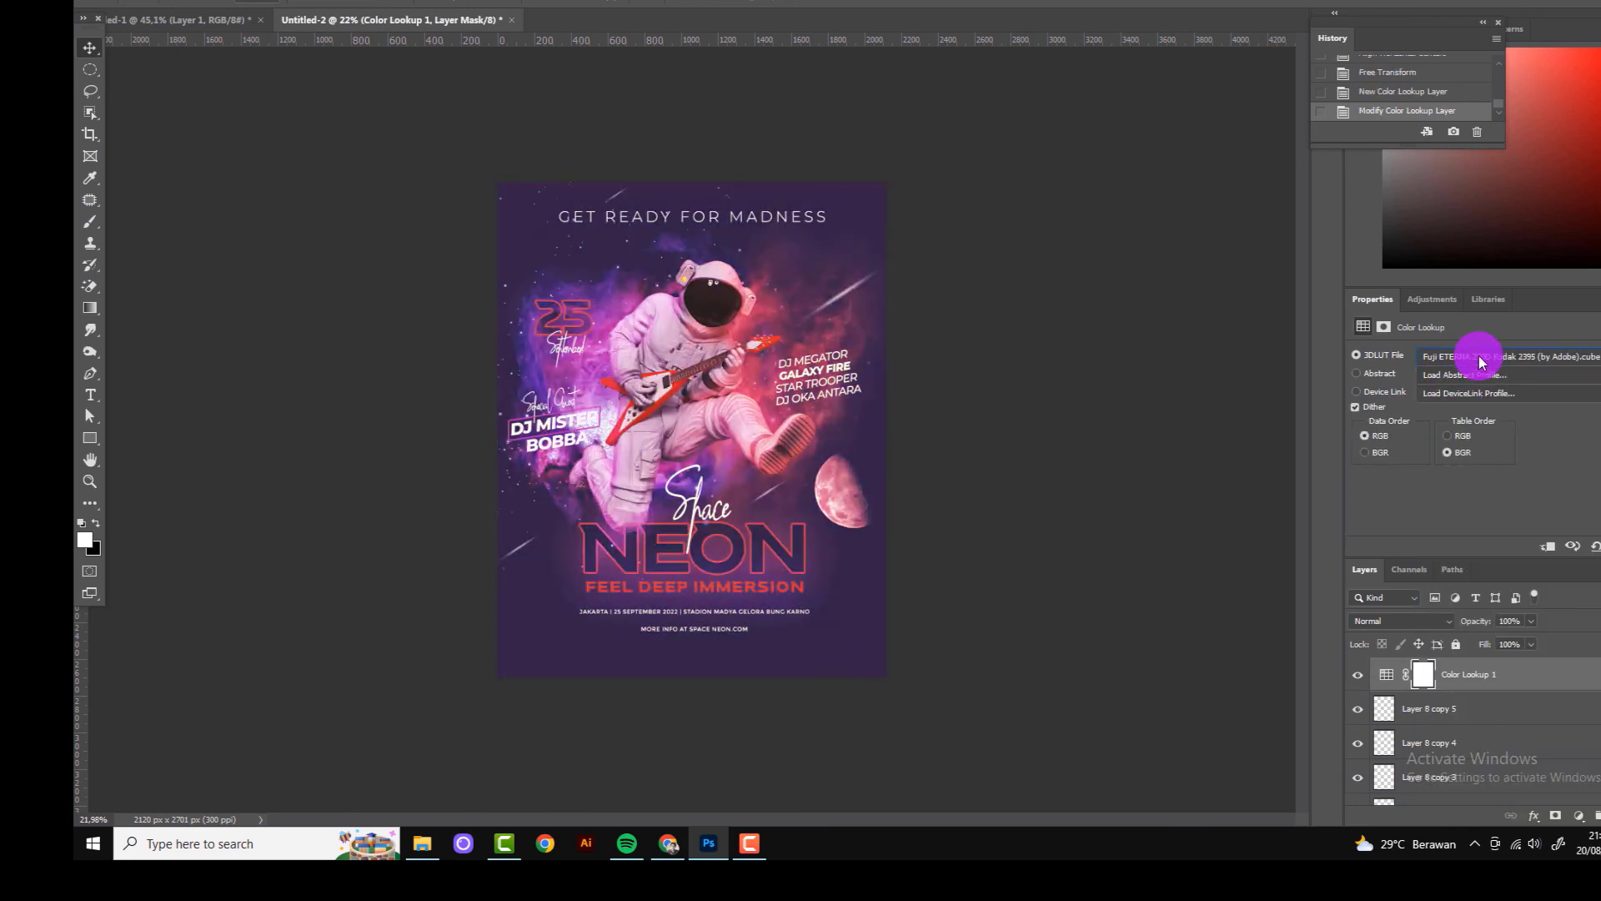
{"action": "key", "text": "Down"}
{"action": "key", "text": "Down"}
{"action": "key", "text": "Down"}
{"action": "key", "text": "Down"}
{"action": "key", "text": "Down"}
{"action": "key", "text": "Down"}
{"action": "key", "text": "Down"}
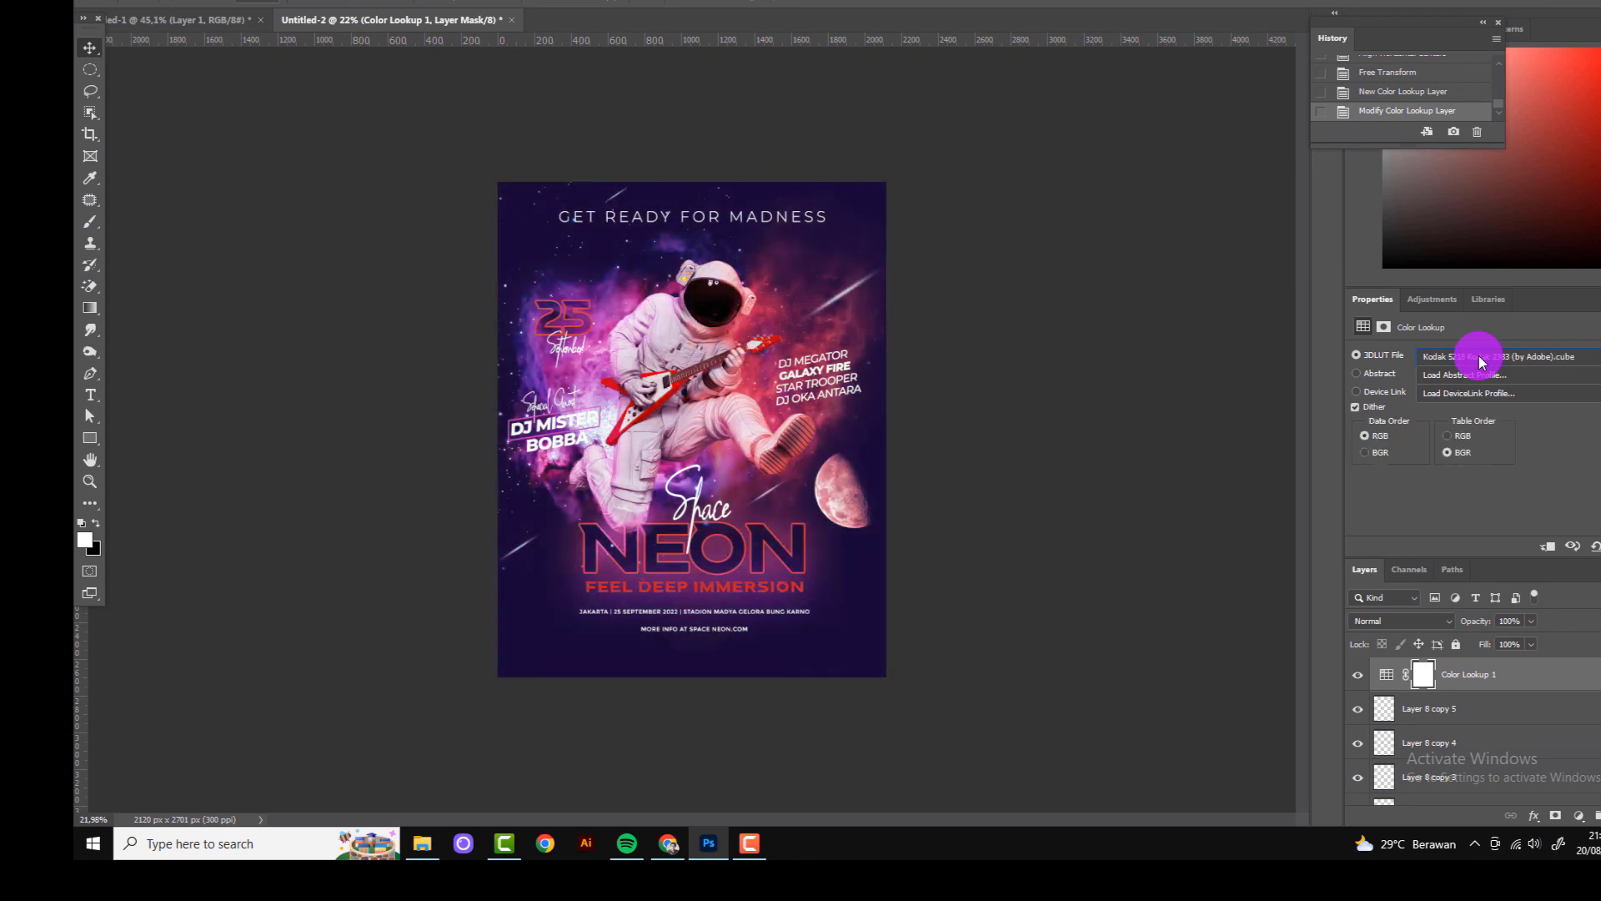
{"action": "left_click", "coordinate": [1358, 674]}
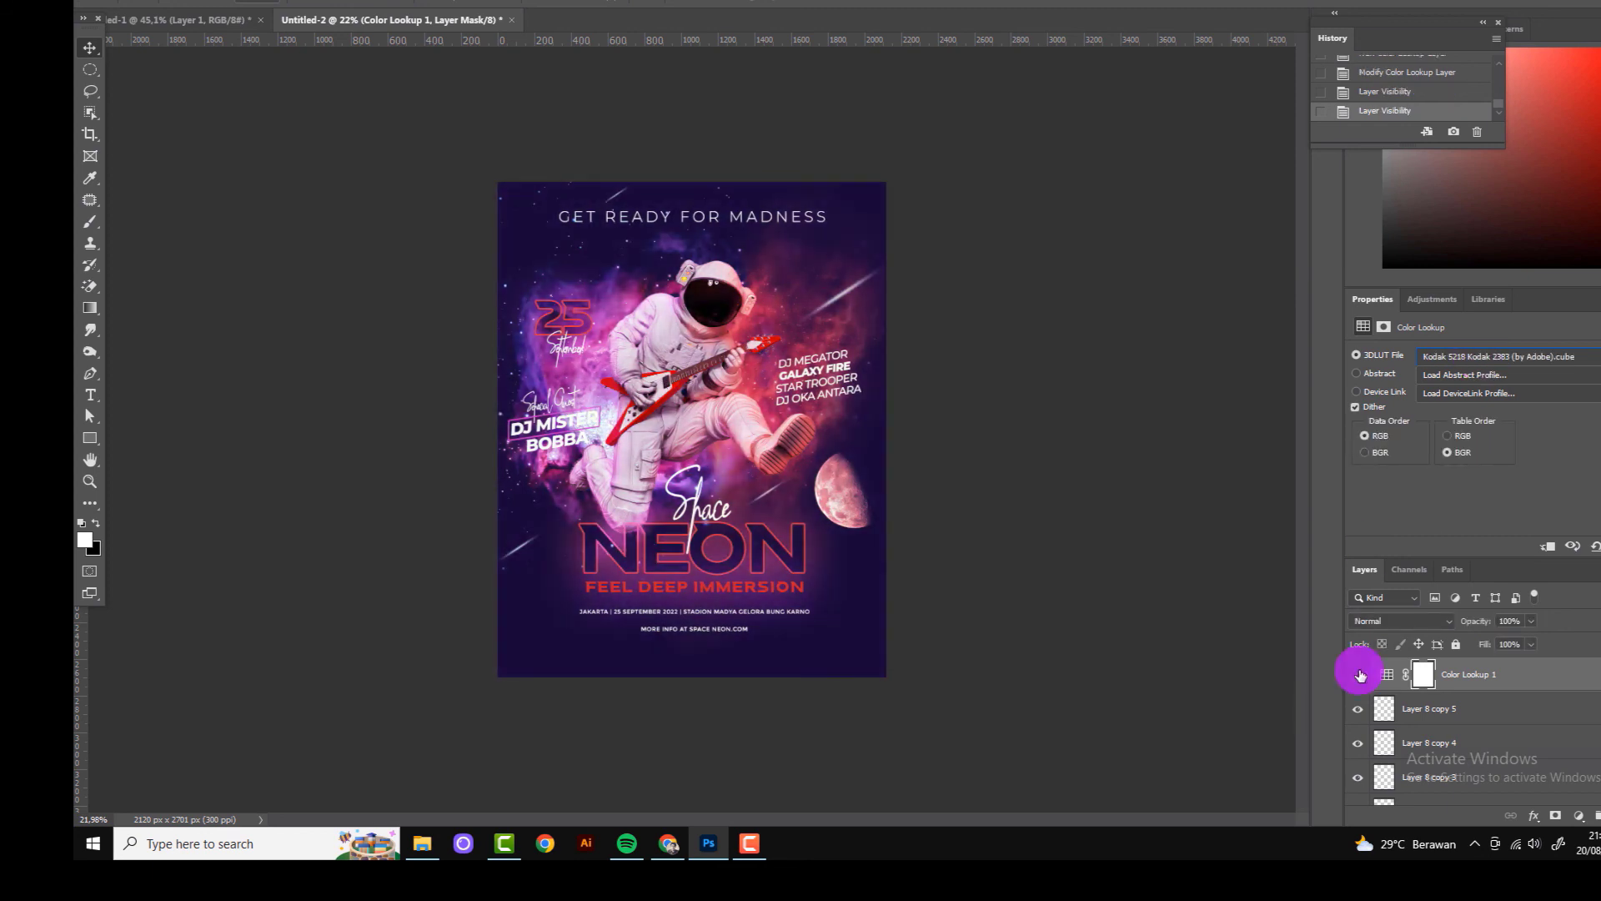
{"action": "left_click", "coordinate": [1358, 674]}
{"action": "left_click", "coordinate": [1358, 674]}
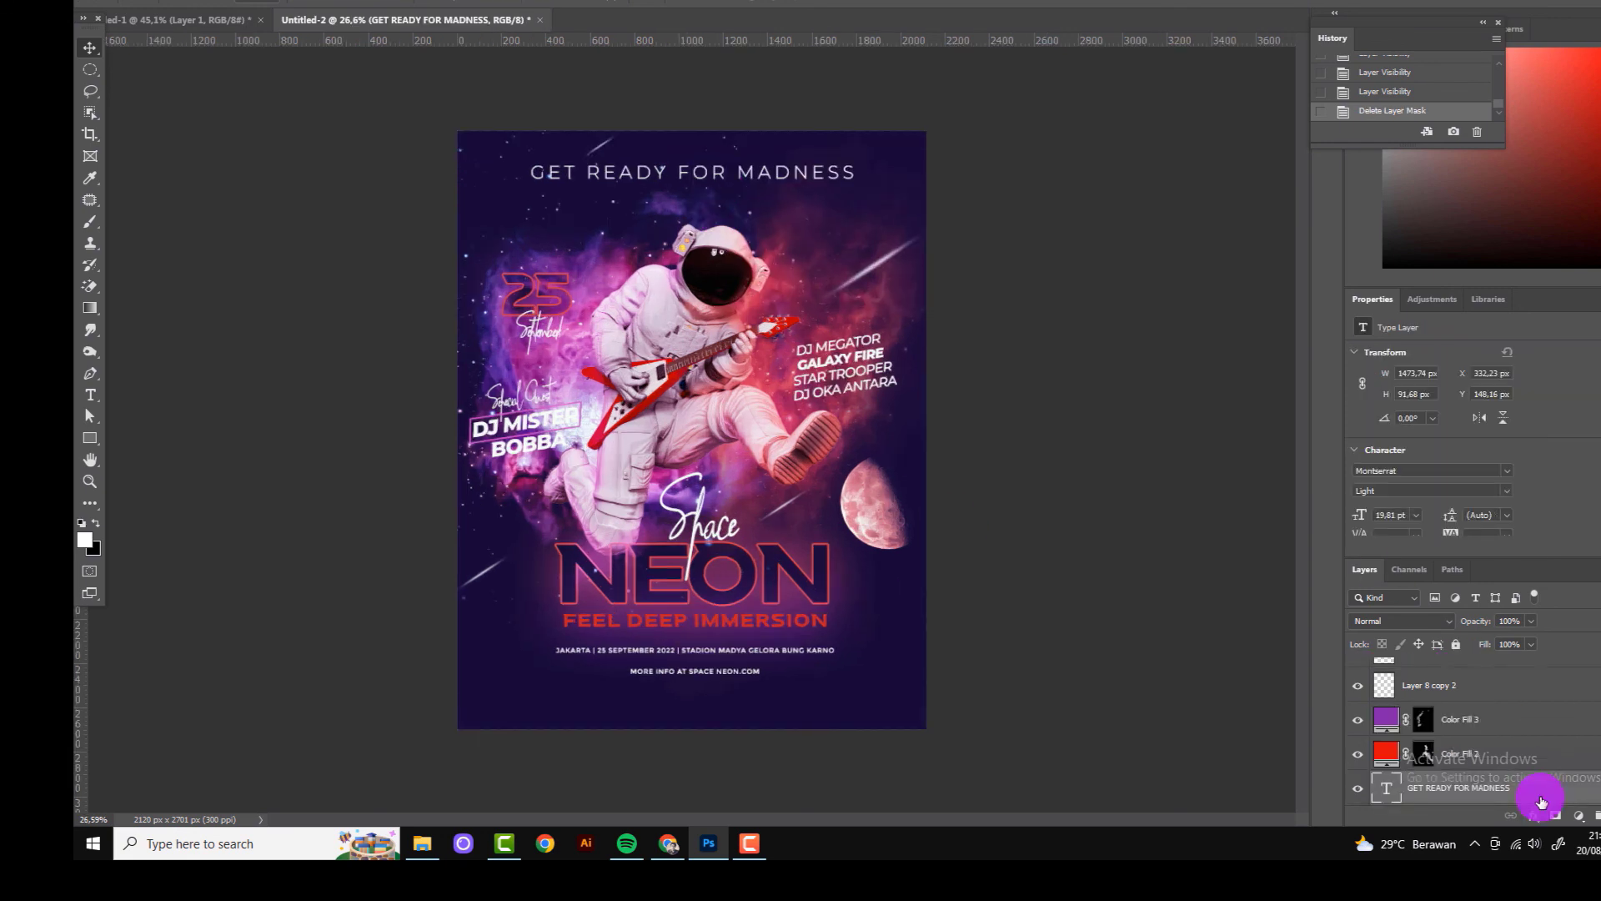
Step: Tag the GET READY FOR MADNESS headline and DJ MEGATOR lineup yellow and hide them
{"action": "right_click", "coordinate": [1537, 793]}
{"action": "left_click", "coordinate": [1493, 719]}
{"action": "left_click", "coordinate": [1358, 788]}
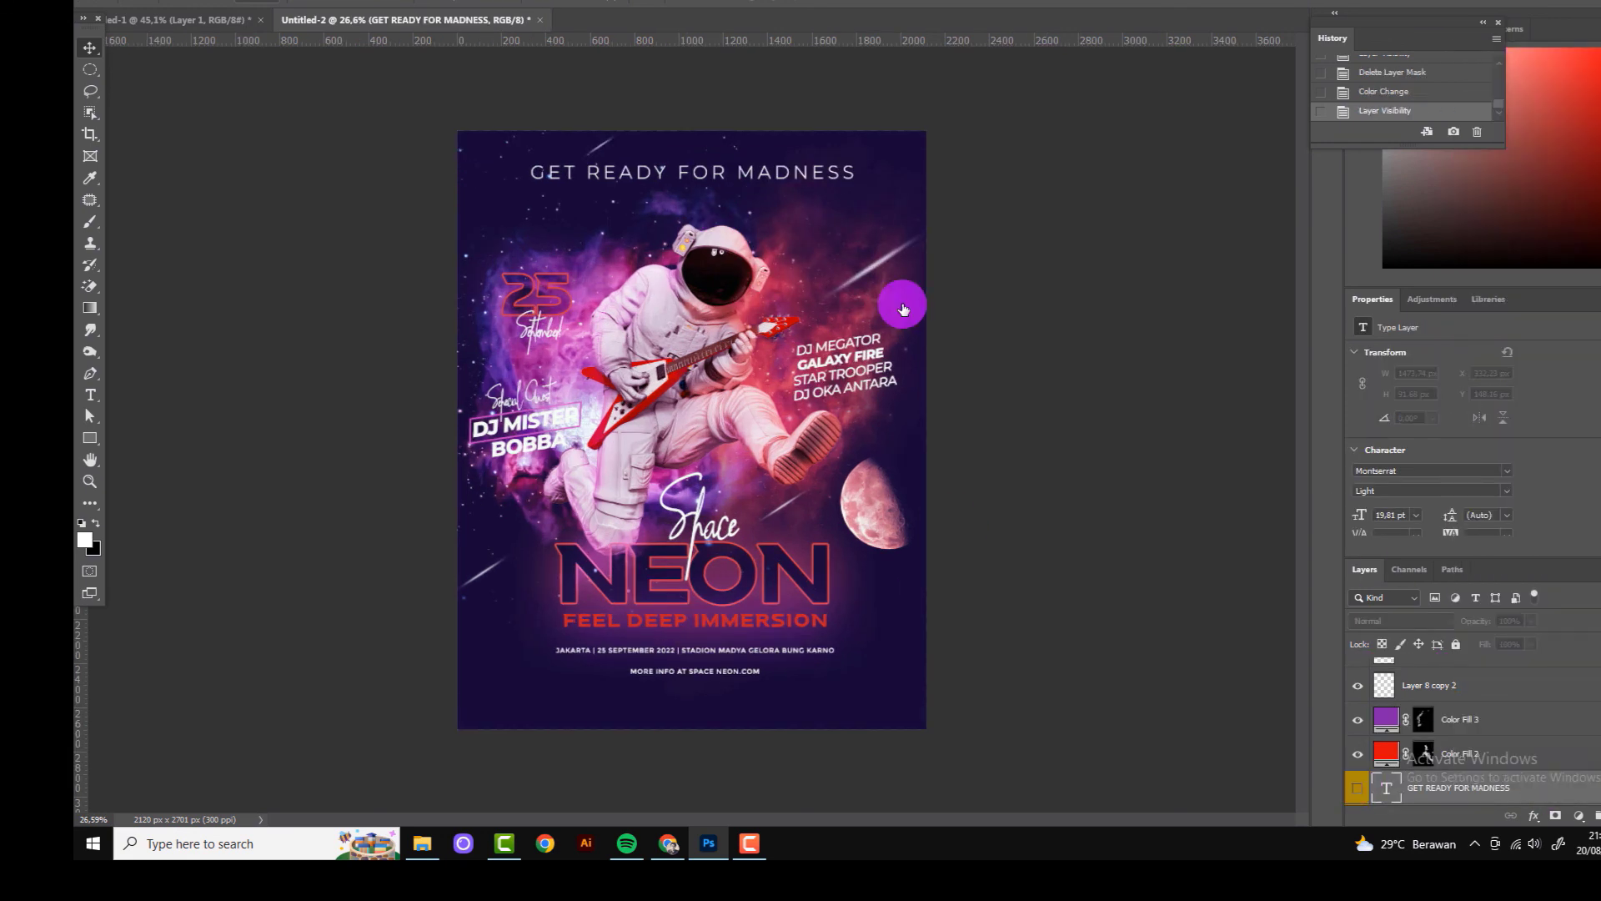
{"action": "scroll", "coordinate": [867, 342], "scroll_direction": "up", "scroll_amount": 2}
{"action": "left_click", "coordinate": [867, 342]}
{"action": "right_click", "coordinate": [1380, 784]}
{"action": "left_click", "coordinate": [1480, 697]}
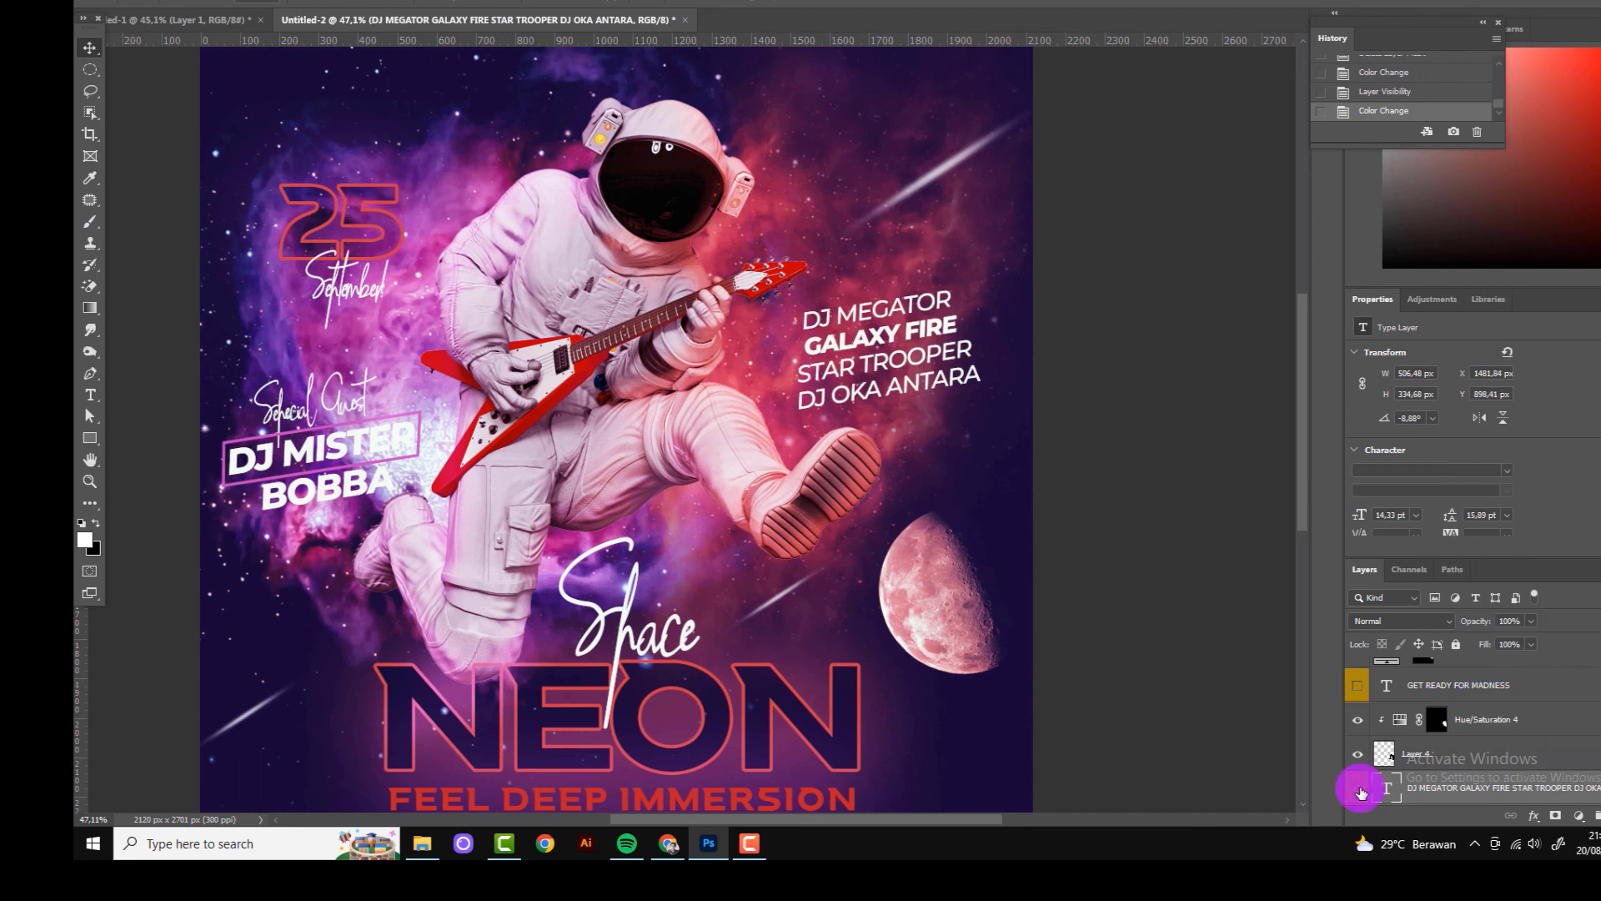
{"action": "left_click", "coordinate": [1358, 787]}
Step: Tag the DJ MISTER BOBBA and September! layers yellow and hide them
{"action": "left_click", "coordinate": [705, 449]}
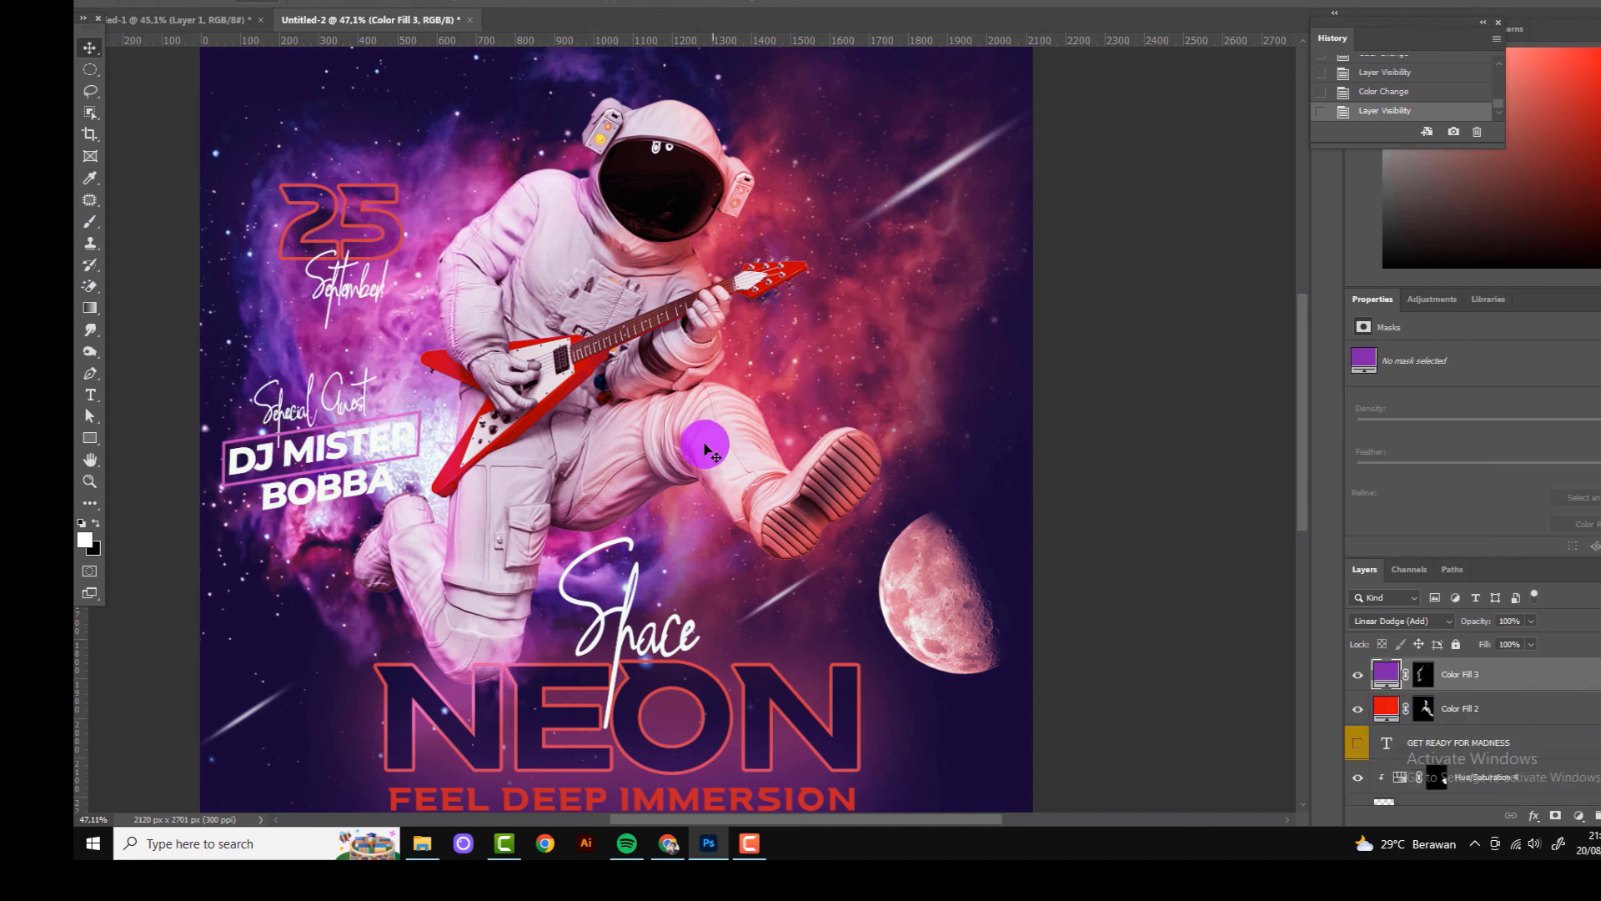
{"action": "left_click", "coordinate": [359, 446]}
{"action": "right_click", "coordinate": [1510, 788]}
{"action": "left_click", "coordinate": [1508, 701]}
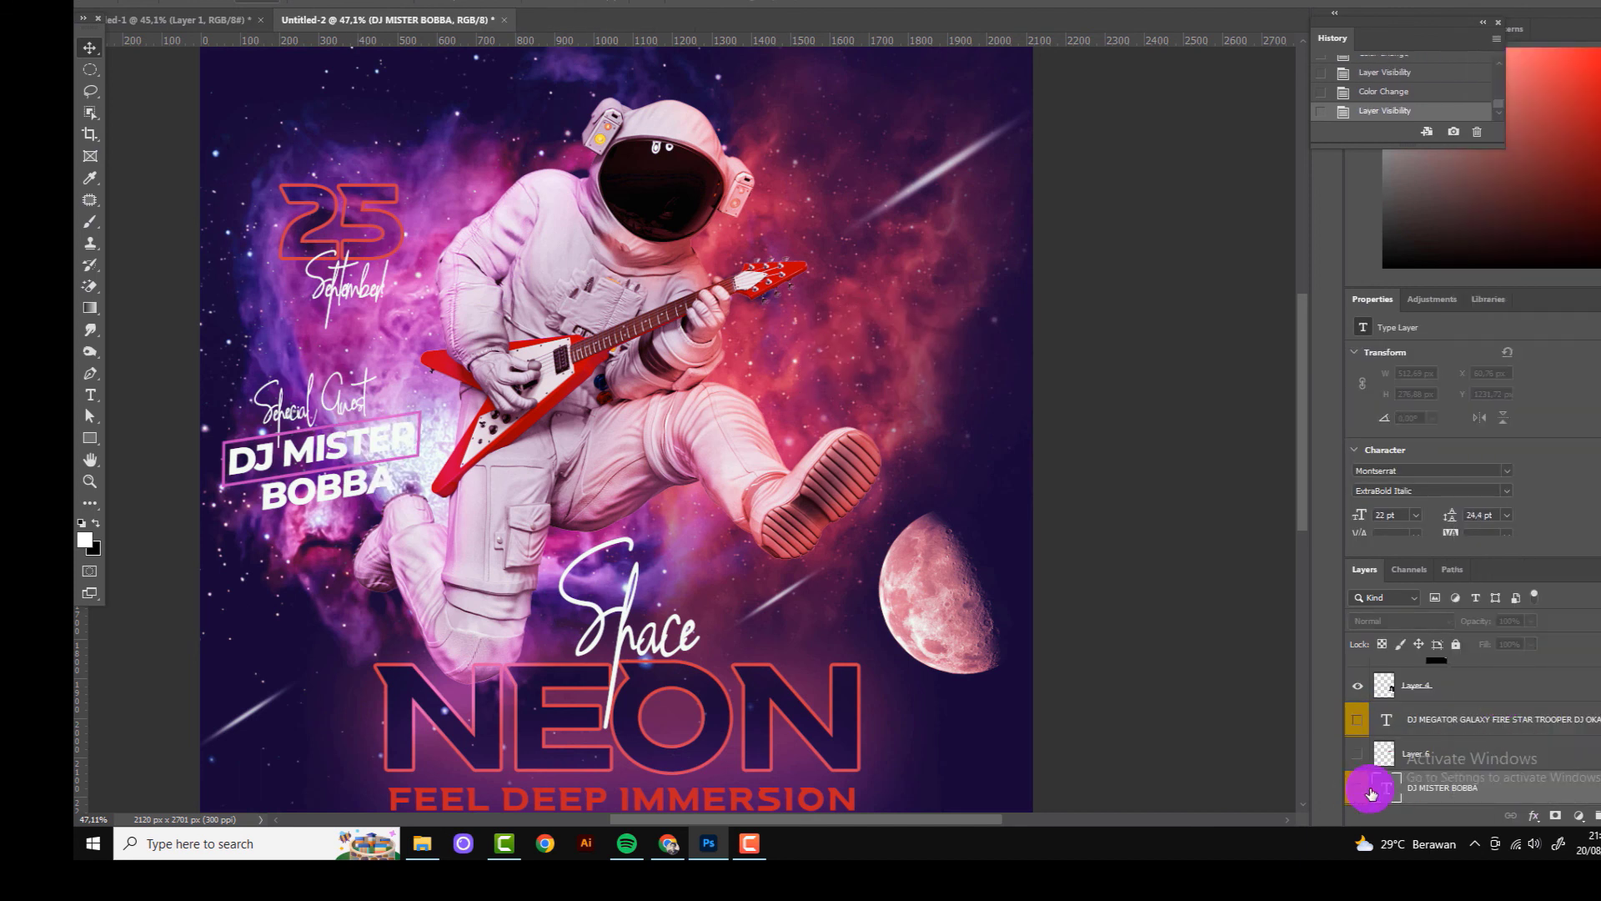
{"action": "left_click", "coordinate": [1371, 792]}
{"action": "scroll", "coordinate": [1369, 654], "scroll_direction": "down", "scroll_amount": 2}
{"action": "right_click", "coordinate": [1452, 788]}
{"action": "left_click", "coordinate": [1486, 684]}
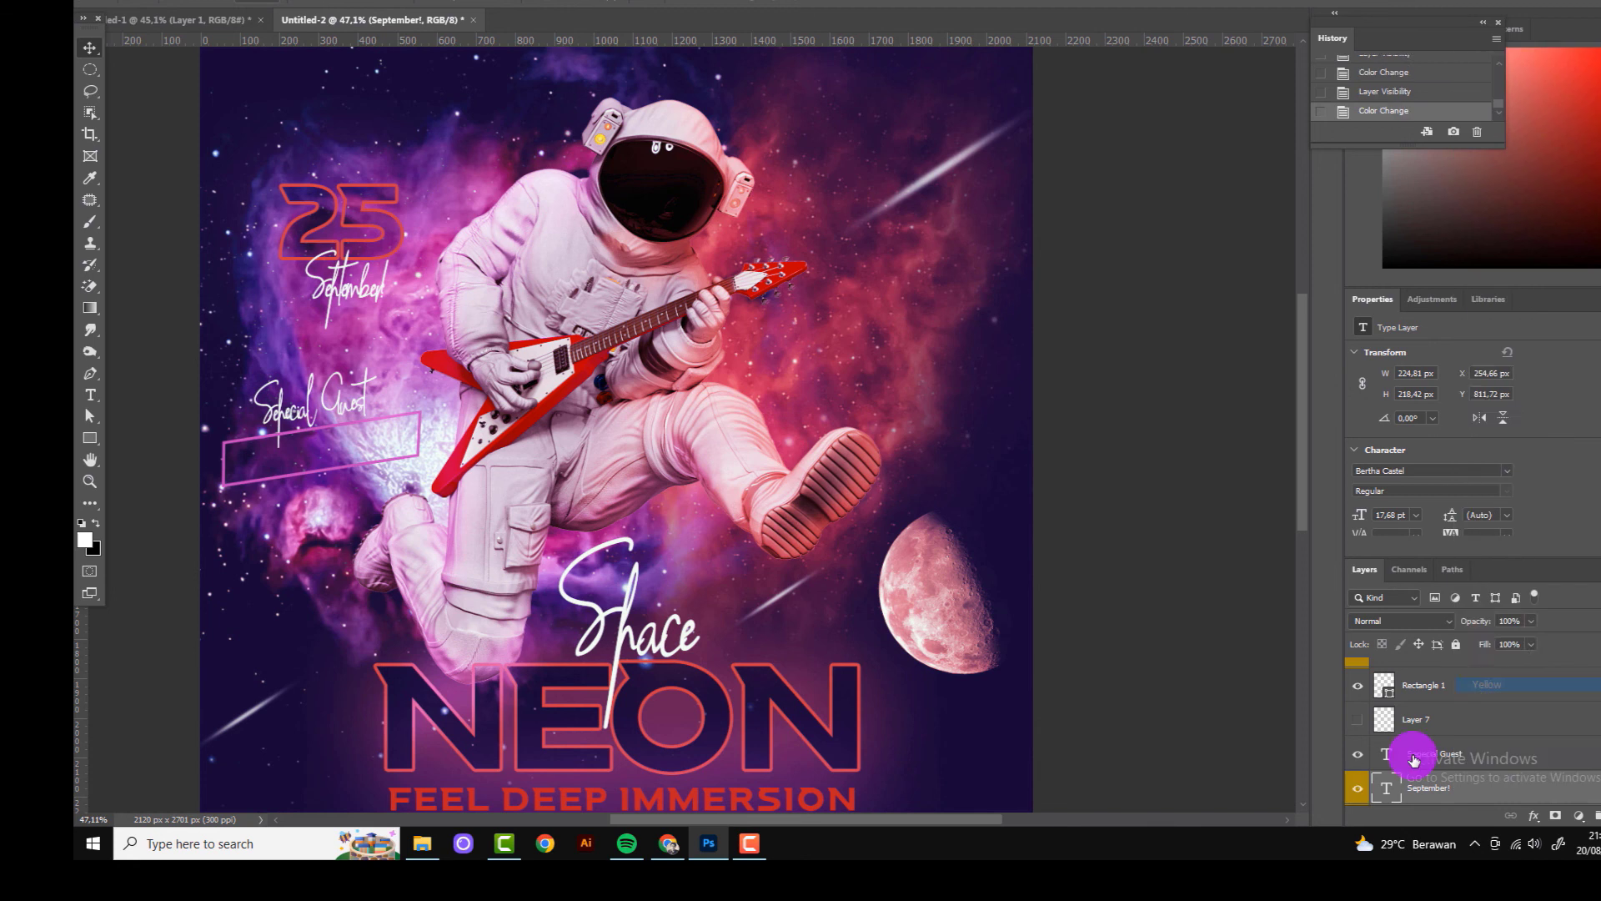
{"action": "left_click", "coordinate": [1358, 788]}
Step: Tag the 25 date and Sepecial Guest layers yellow and hide them
{"action": "left_click", "coordinate": [357, 226]}
{"action": "right_click", "coordinate": [1462, 727]}
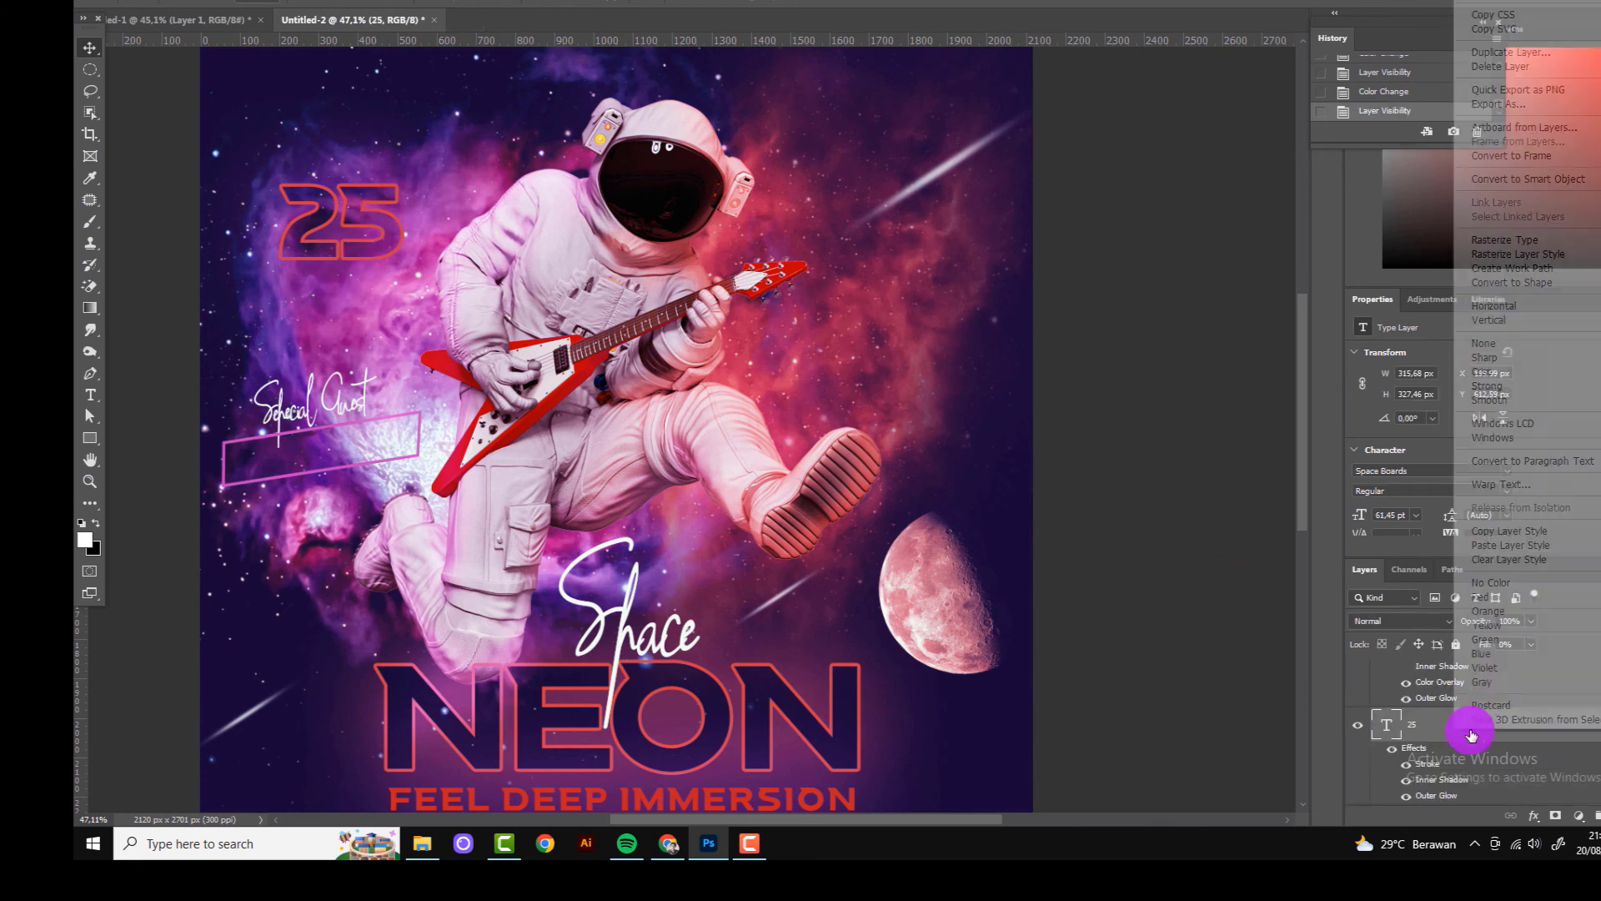
{"action": "left_click", "coordinate": [1489, 626]}
{"action": "left_click", "coordinate": [1358, 705]}
{"action": "left_click", "coordinate": [1459, 679]}
{"action": "right_click", "coordinate": [1459, 679]}
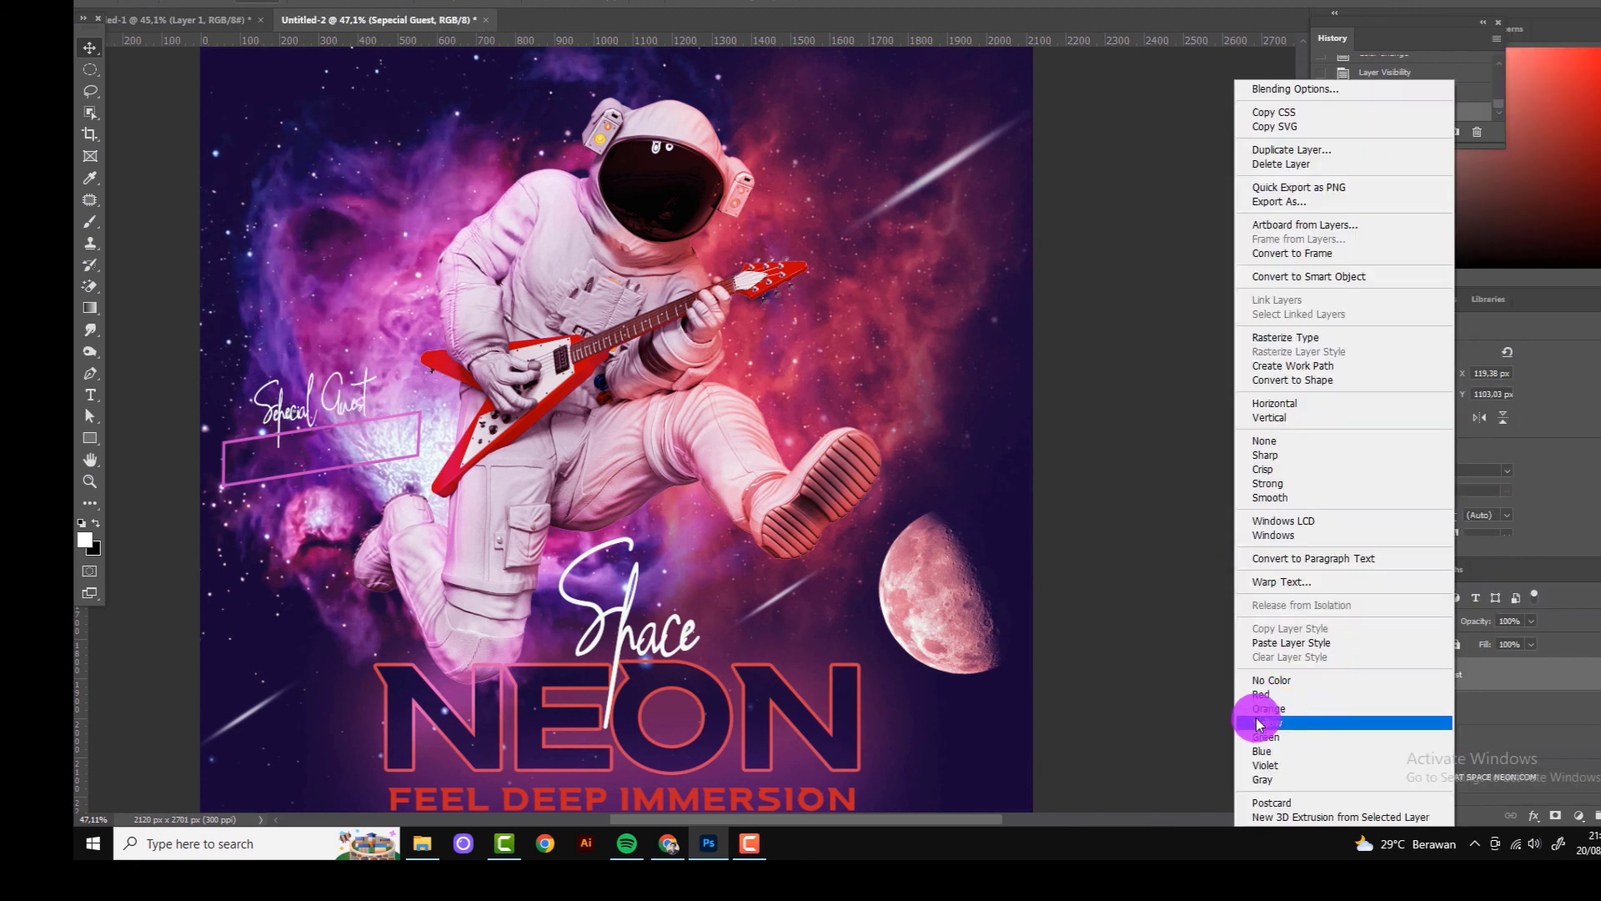
{"action": "left_click", "coordinate": [1260, 724]}
{"action": "left_click", "coordinate": [1357, 681]}
Step: Tag the Rectangle 1 guest-name frame and Space script yellow and hide them
{"action": "left_click", "coordinate": [360, 427]}
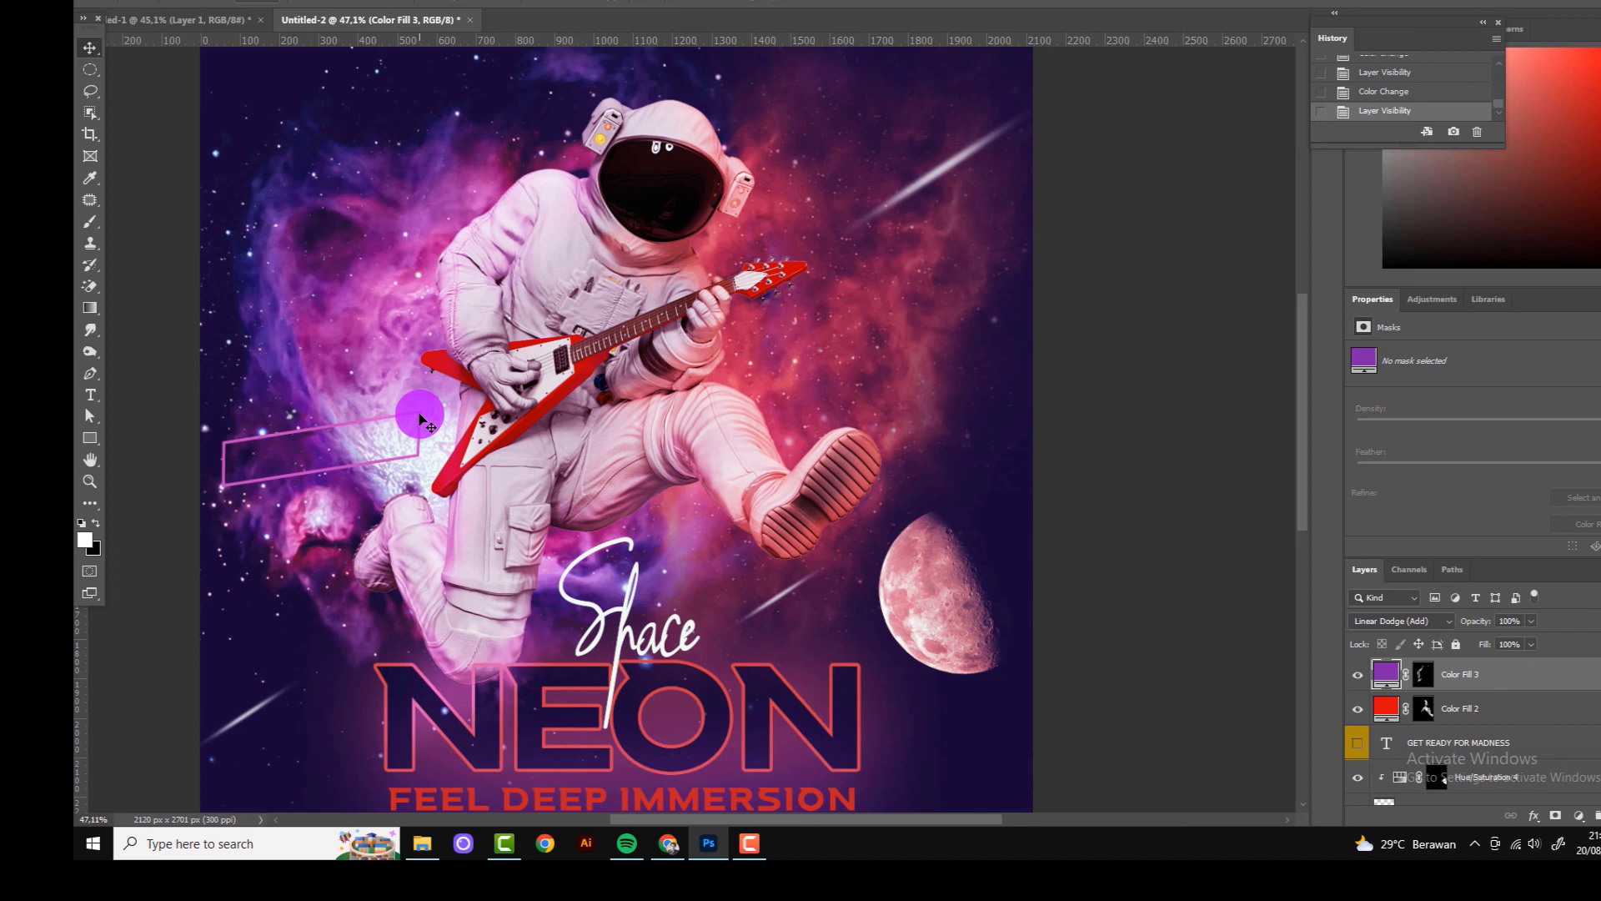
{"action": "left_click", "coordinate": [227, 443]}
{"action": "right_click", "coordinate": [1463, 771]}
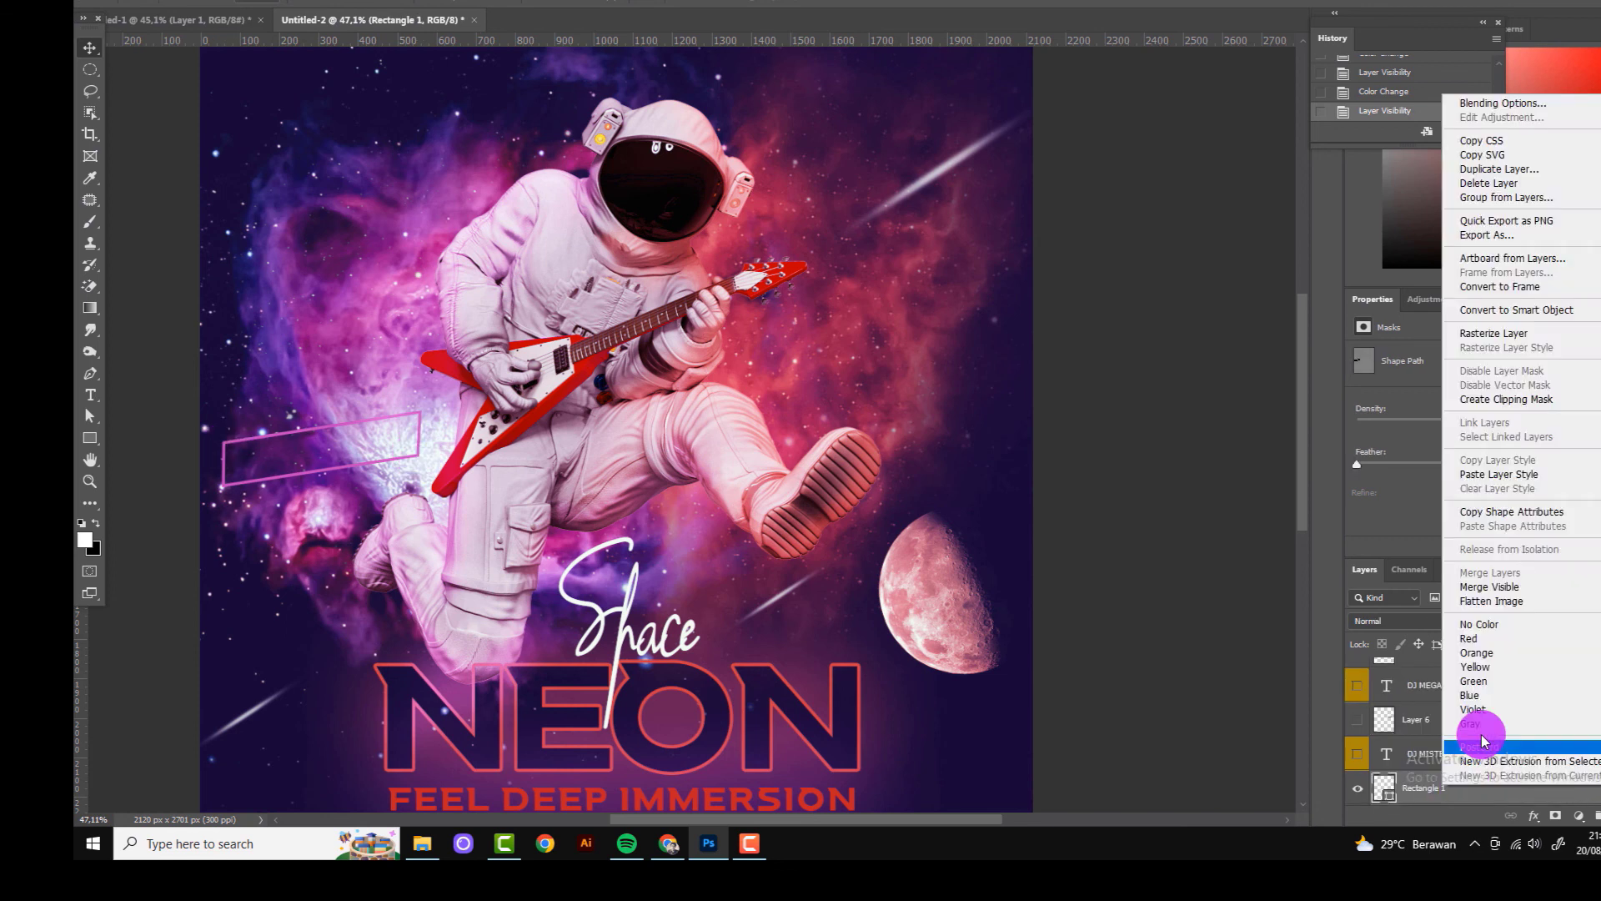
{"action": "left_click", "coordinate": [1468, 672]}
{"action": "left_click", "coordinate": [1358, 788]}
{"action": "scroll", "coordinate": [722, 543], "scroll_direction": "down", "scroll_amount": 3}
{"action": "left_click", "coordinate": [722, 543]}
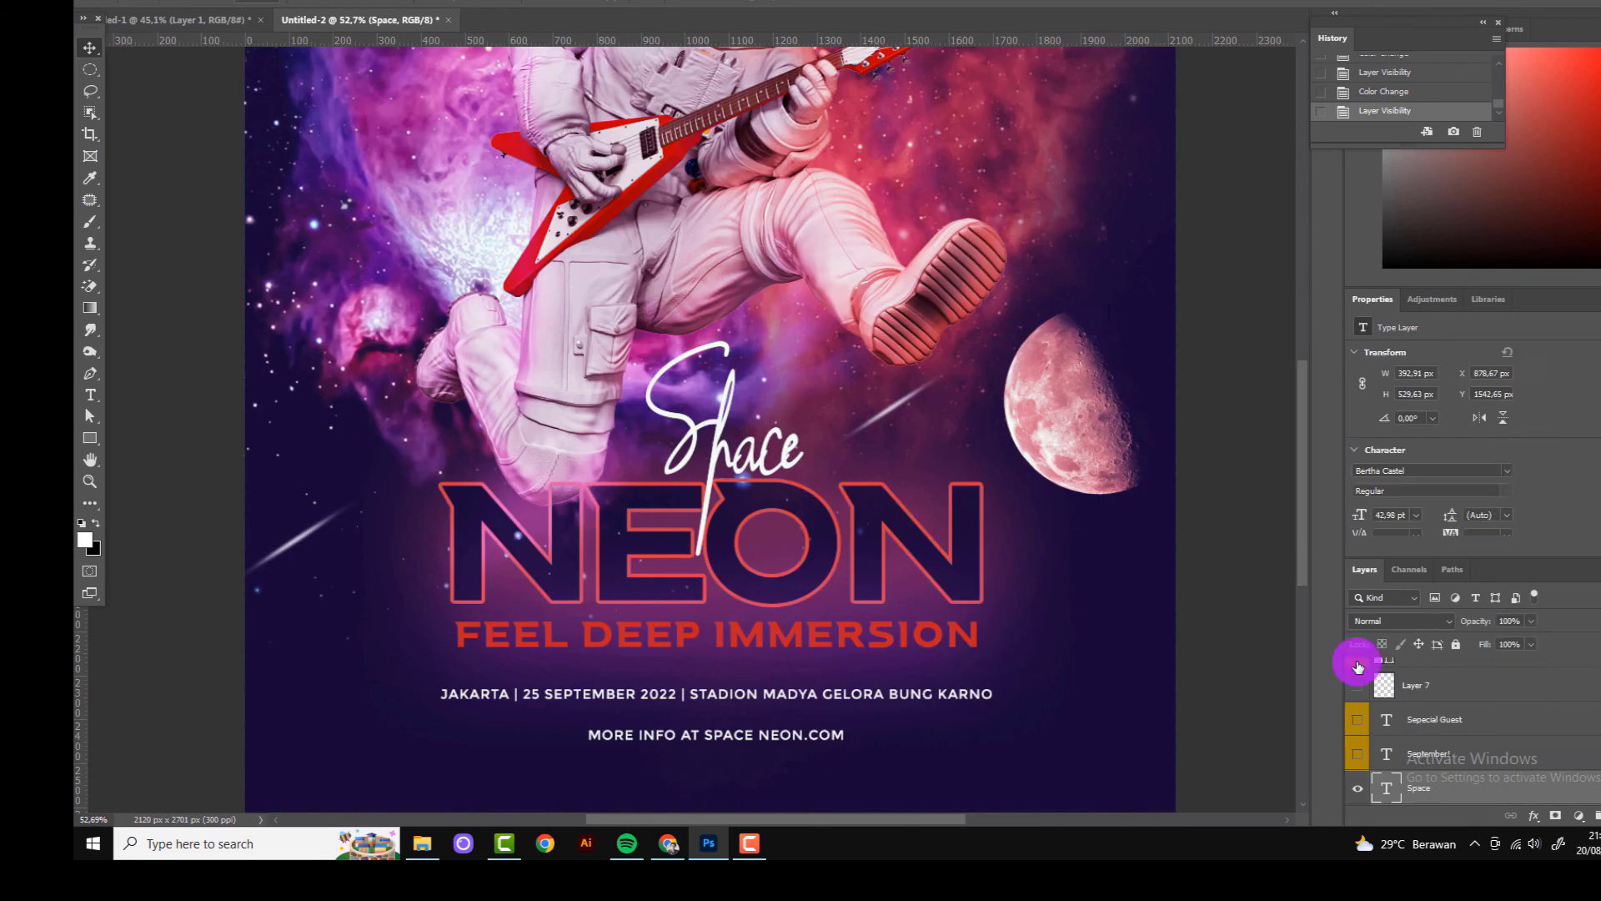
{"action": "right_click", "coordinate": [1435, 788]}
{"action": "left_click", "coordinate": [1466, 683]}
{"action": "left_click", "coordinate": [1358, 788]}
Step: Tag the NEON title and FEEL DEEP IMMERSION tagline yellow and hide them
{"action": "left_click", "coordinate": [762, 491]}
{"action": "right_click", "coordinate": [1448, 724]}
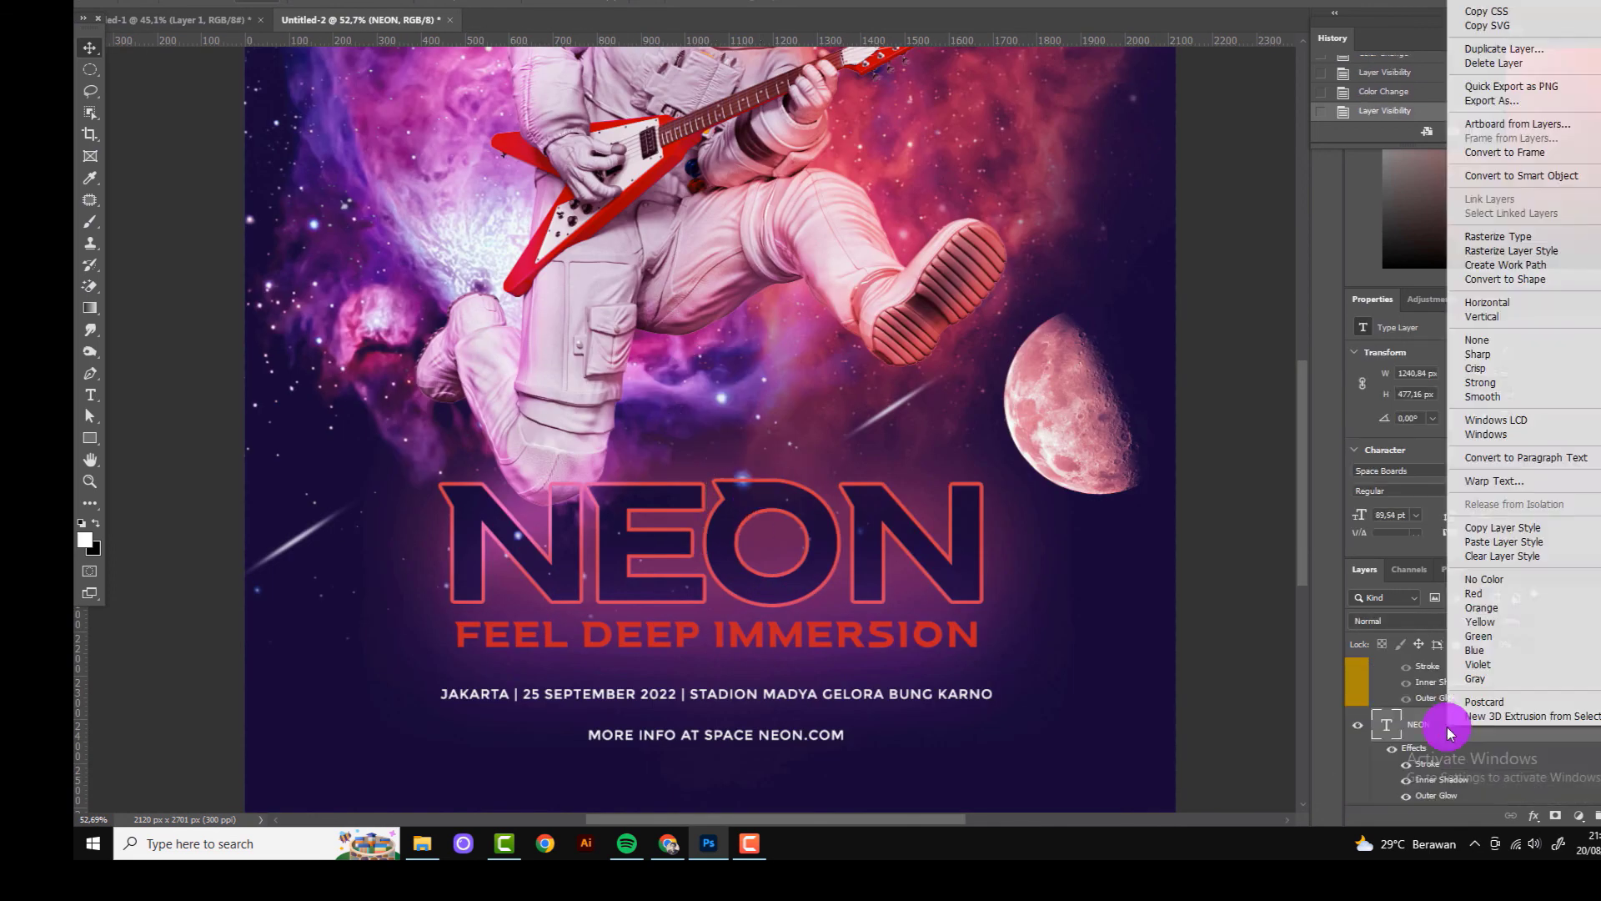
{"action": "left_click", "coordinate": [1465, 682]}
{"action": "left_click", "coordinate": [1358, 724]}
{"action": "left_click", "coordinate": [735, 634]}
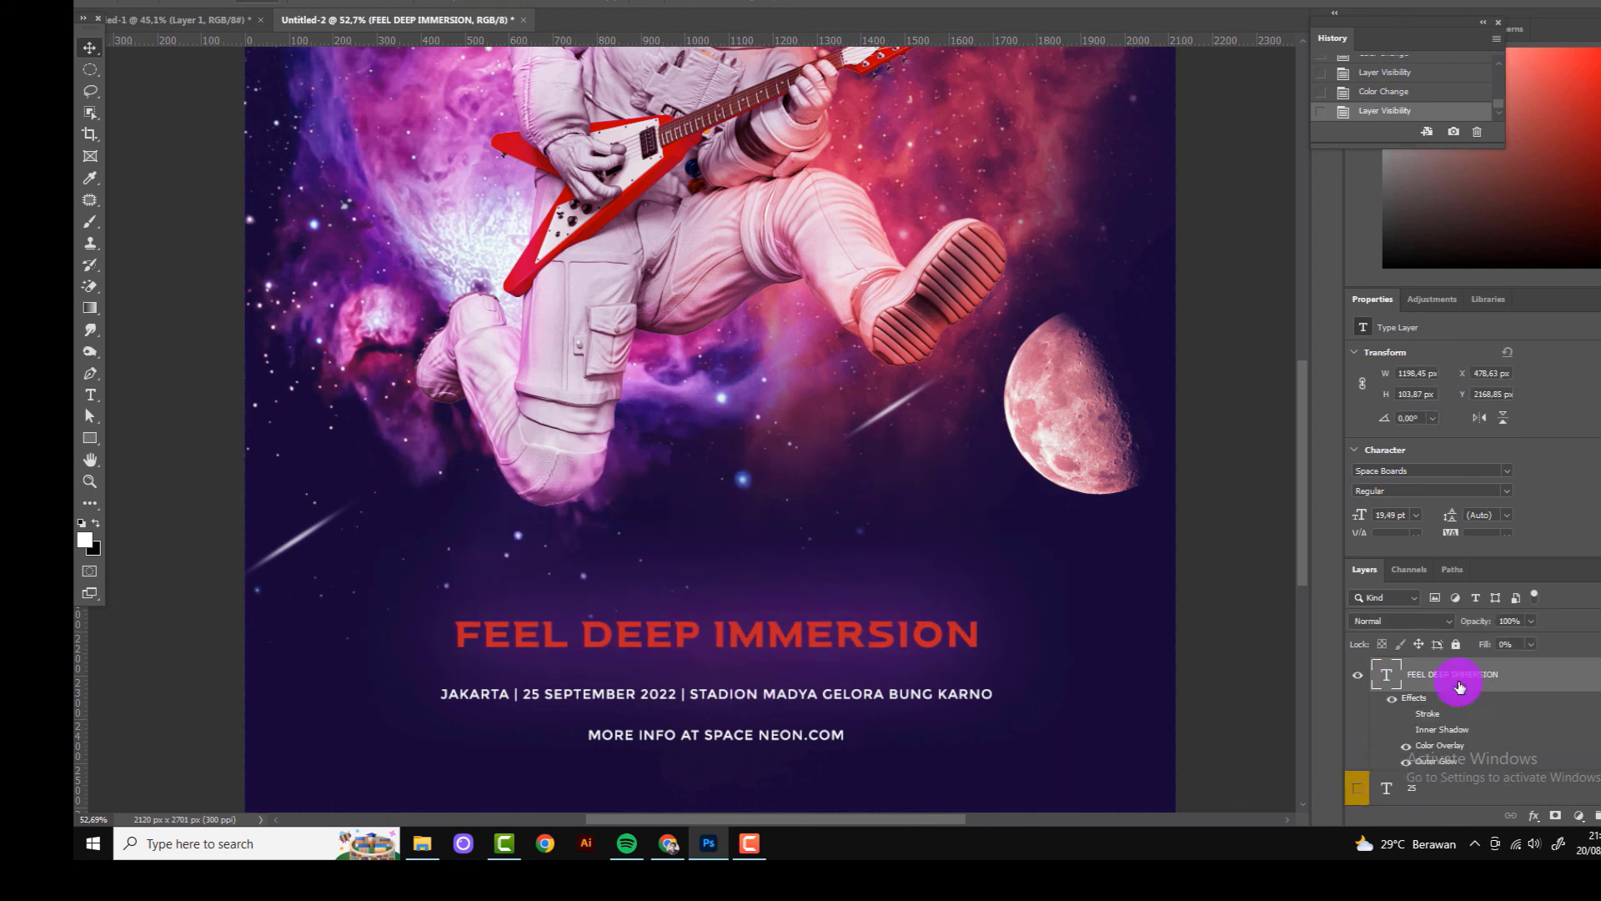
{"action": "right_click", "coordinate": [1454, 672]}
{"action": "left_click", "coordinate": [1284, 723]}
{"action": "left_click", "coordinate": [1358, 668]}
Step: Tag the JAKARTA event line and MORE INFO line red, hiding the JAKARTA details
{"action": "right_click", "coordinate": [1418, 677]}
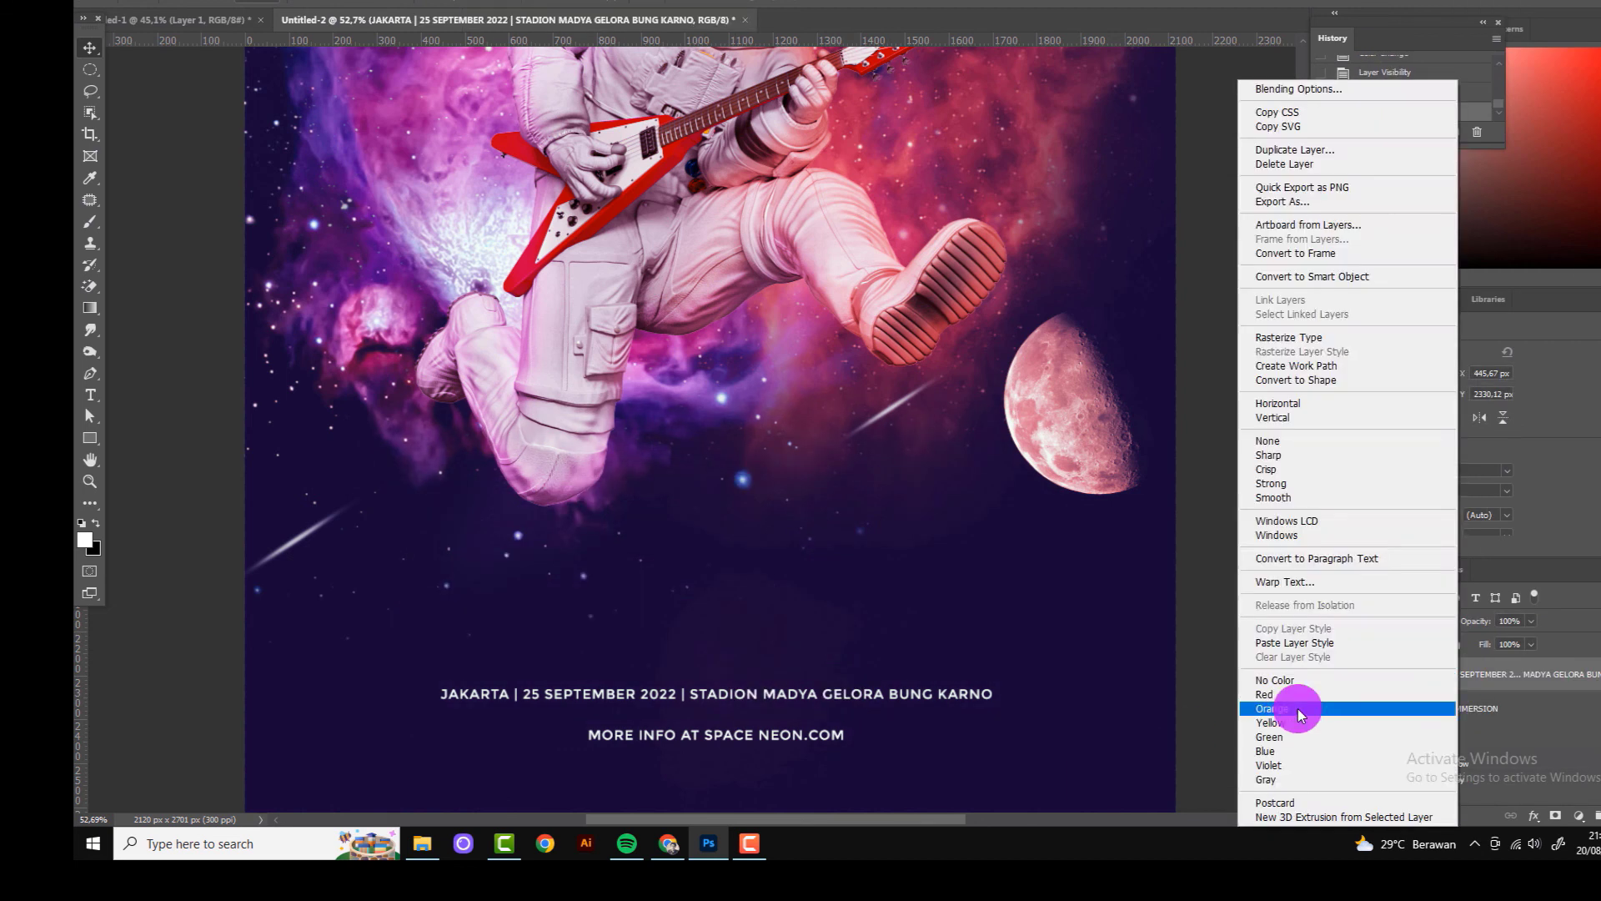
{"action": "left_click", "coordinate": [1298, 700]}
{"action": "left_click", "coordinate": [1358, 674]}
{"action": "right_click", "coordinate": [1454, 678]}
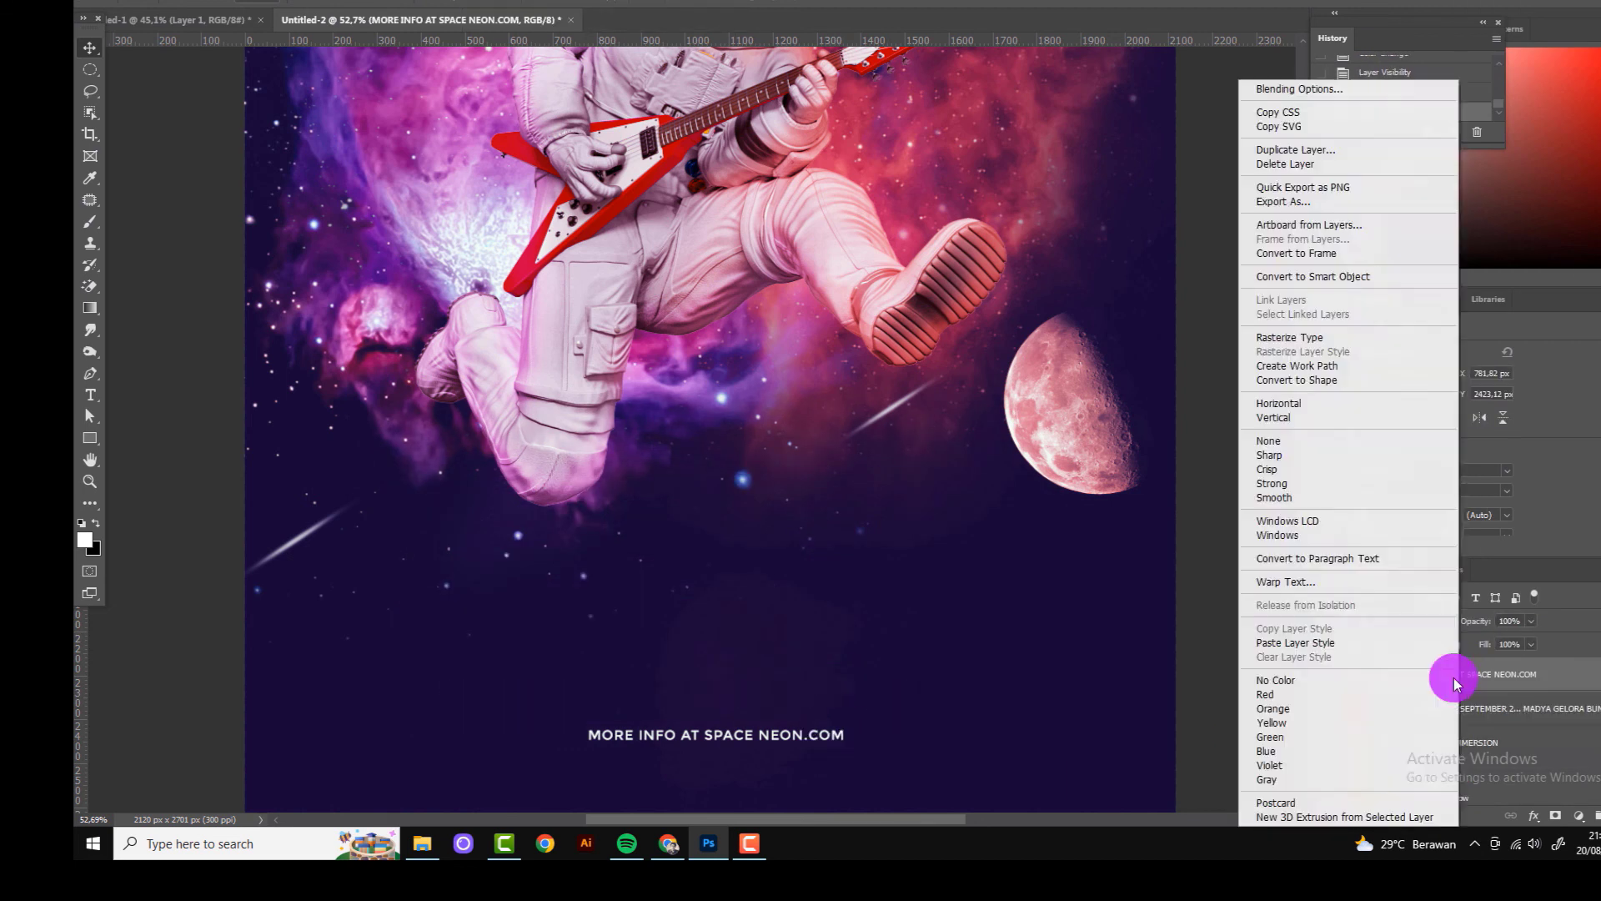
{"action": "left_click", "coordinate": [1334, 684]}
Step: Delete the hidden text layers and stamp the visible poster into a new Layer 8
{"action": "key", "text": "ctrl+minus"}
{"action": "key", "text": "ctrl+minus"}
{"action": "key", "text": "ctrl+minus"}
{"action": "key", "text": "Delete"}
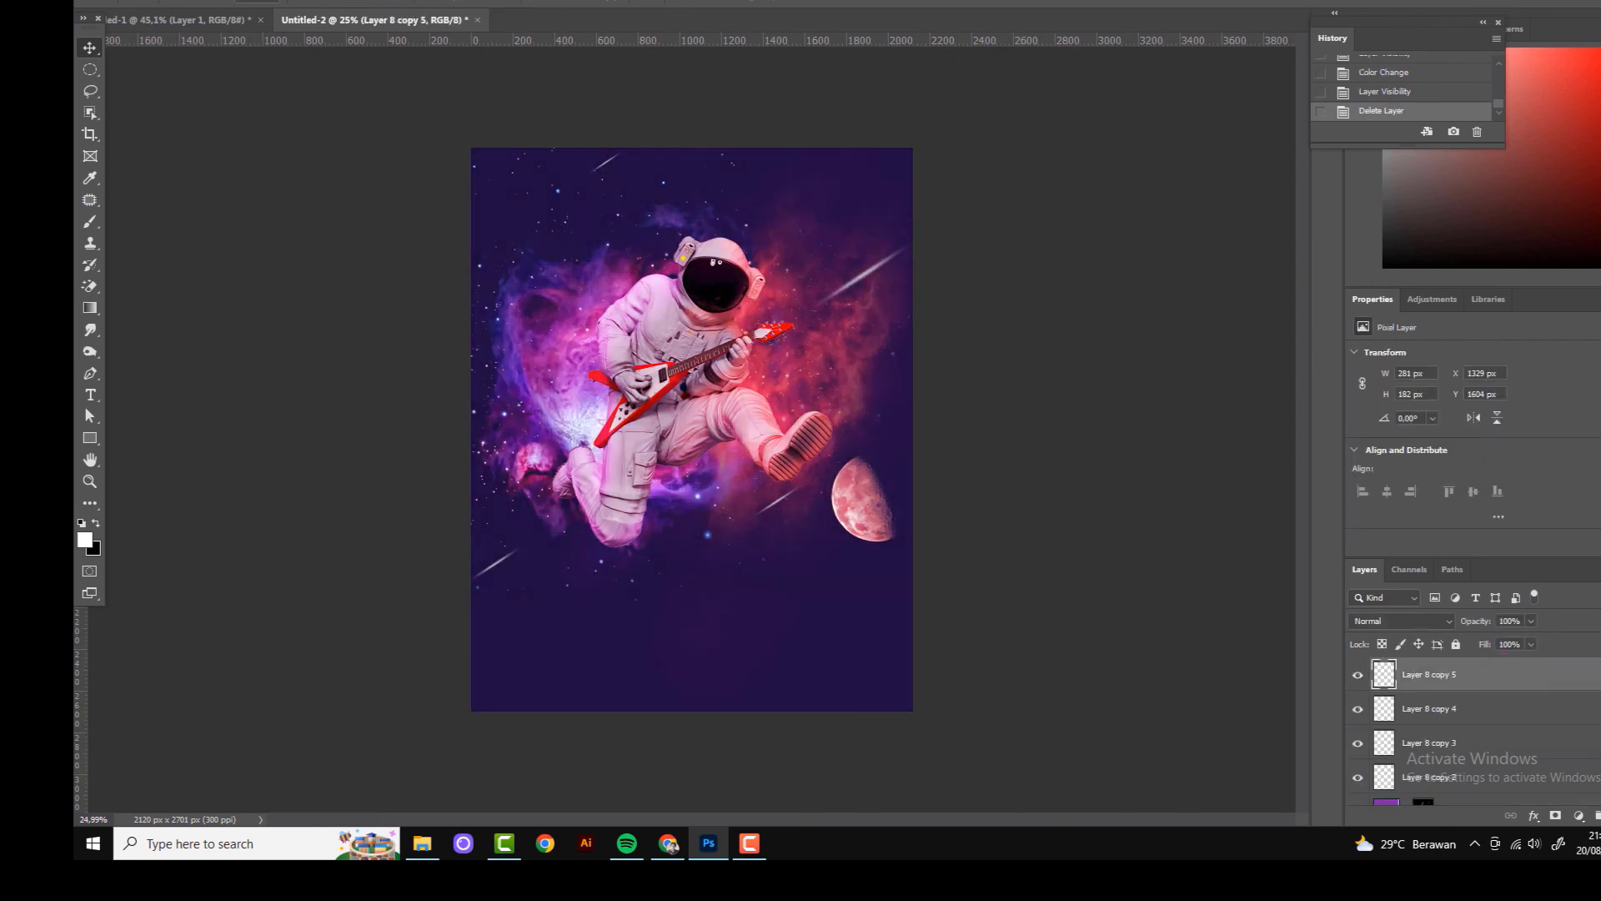
{"action": "key", "text": "ctrl+shift+alt+n"}
{"action": "key", "text": "ctrl+shift+alt+e"}
{"action": "key", "text": "ctrl+0"}
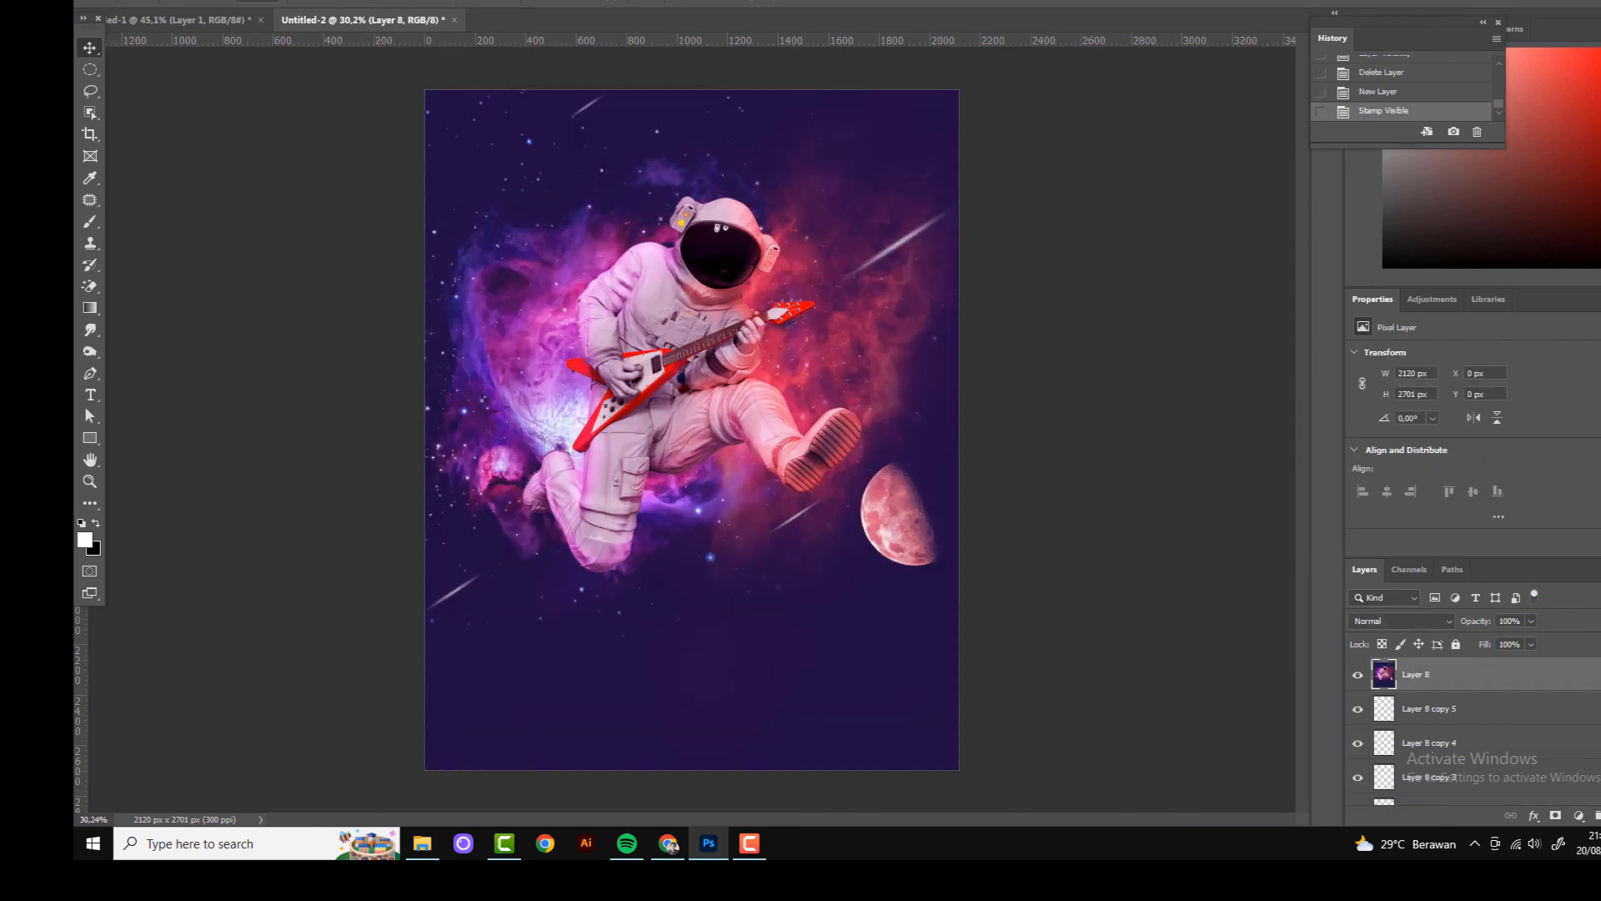
Step: In the Camera Raw Filter, raise Exposure, lift Blacks and add Texture
{"action": "left_click", "coordinate": [314, 1]}
{"action": "left_click", "coordinate": [322, 93]}
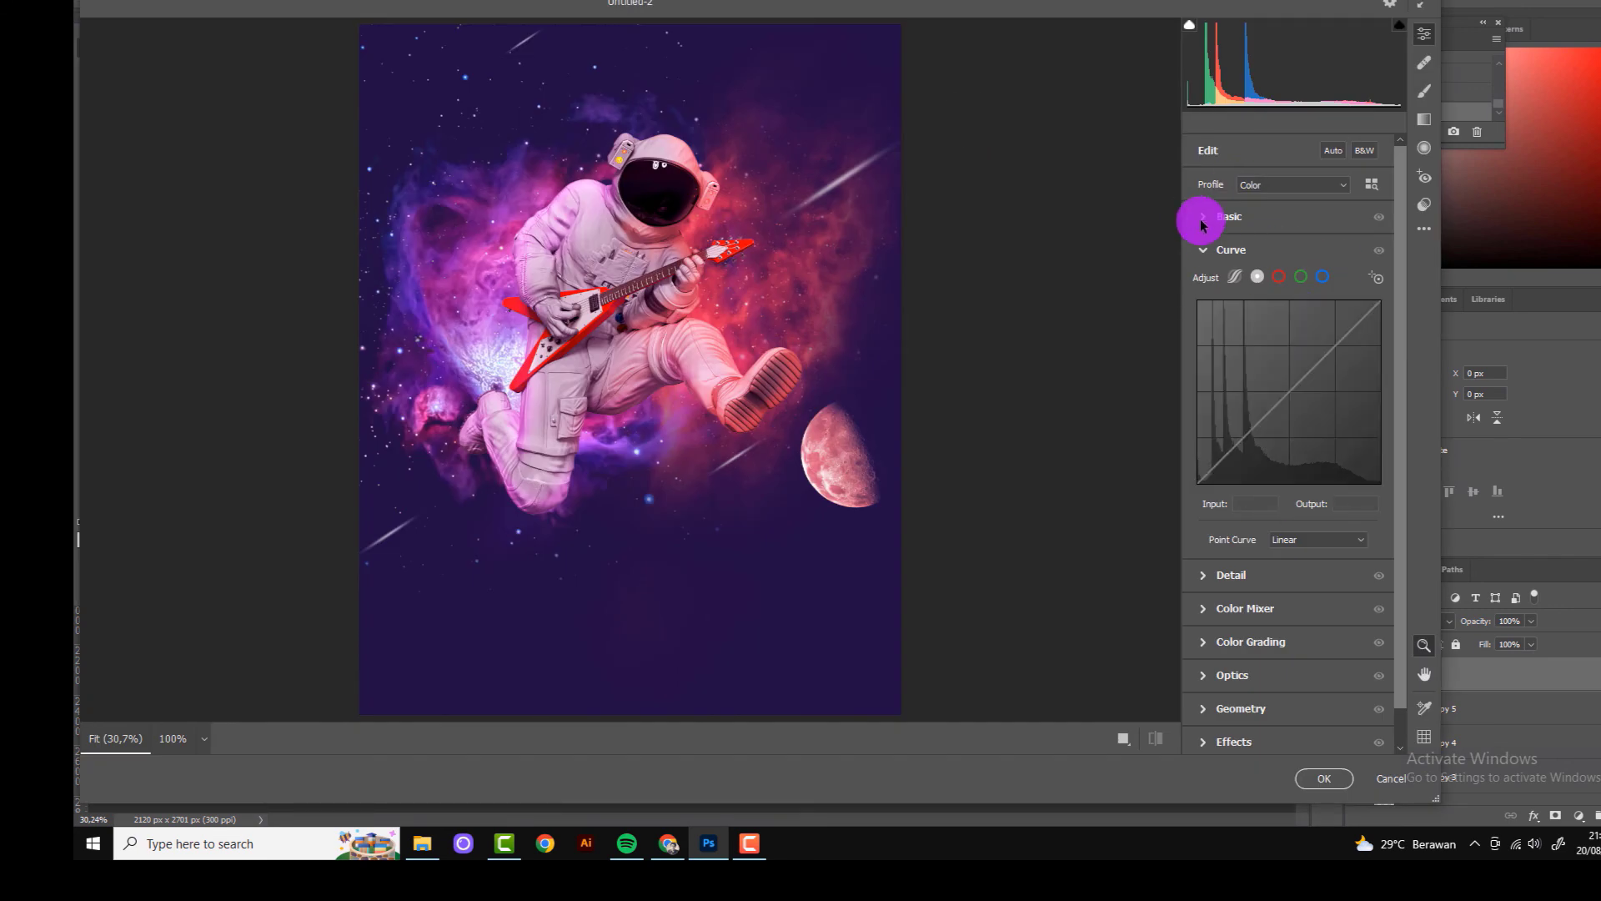
{"action": "left_click", "coordinate": [1203, 216]}
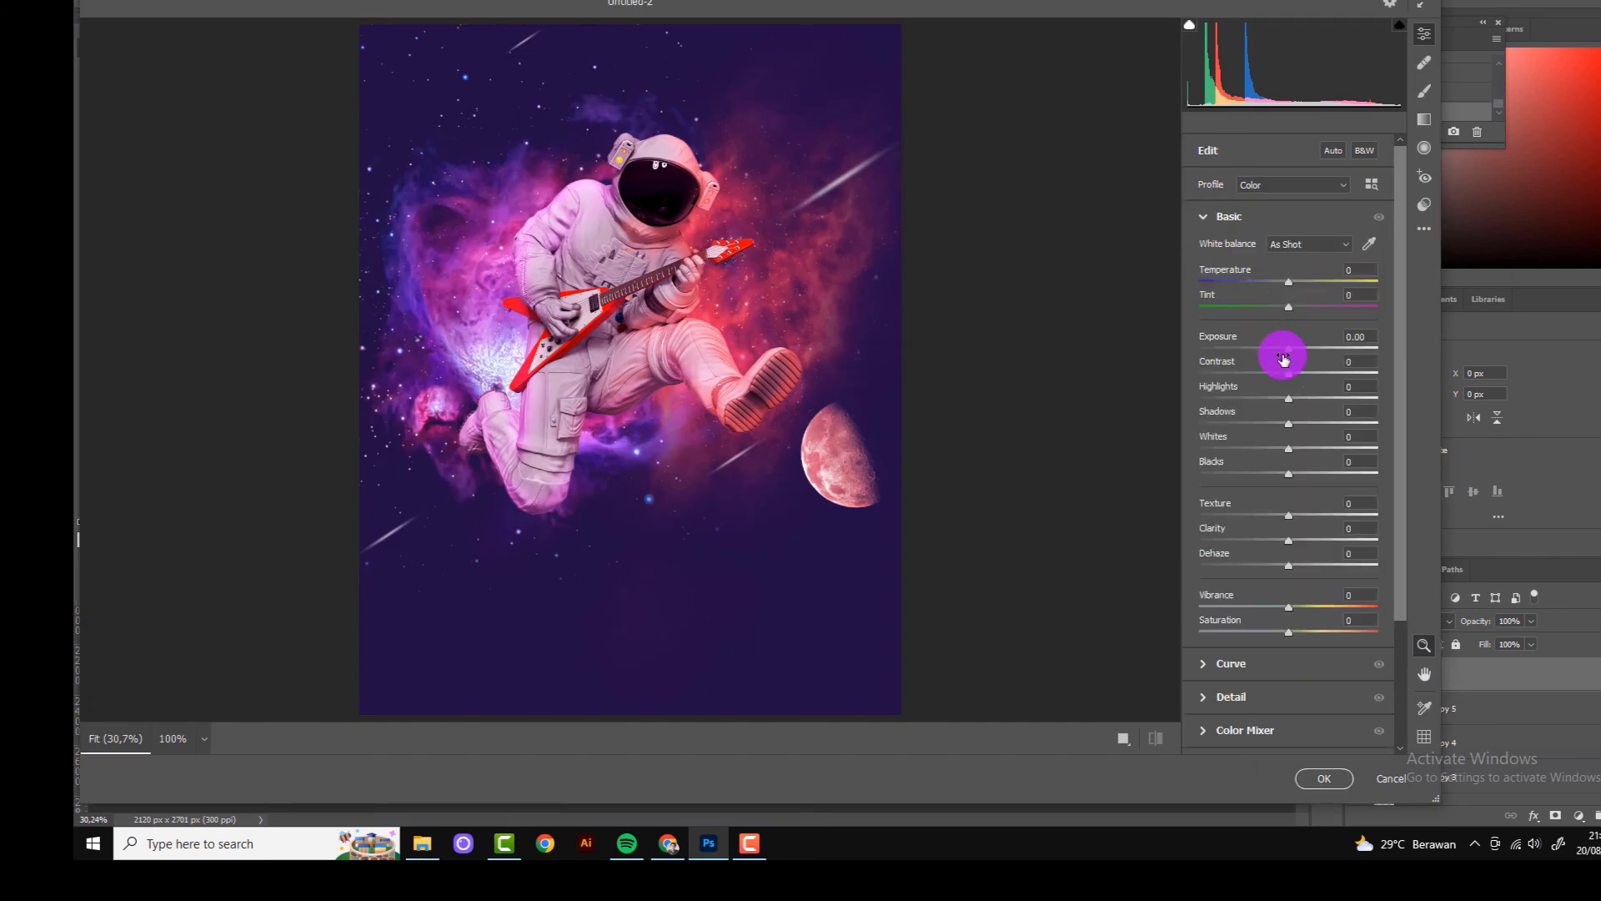
{"action": "left_click_drag", "start_coordinate": [1289, 348], "coordinate": [1299, 401]}
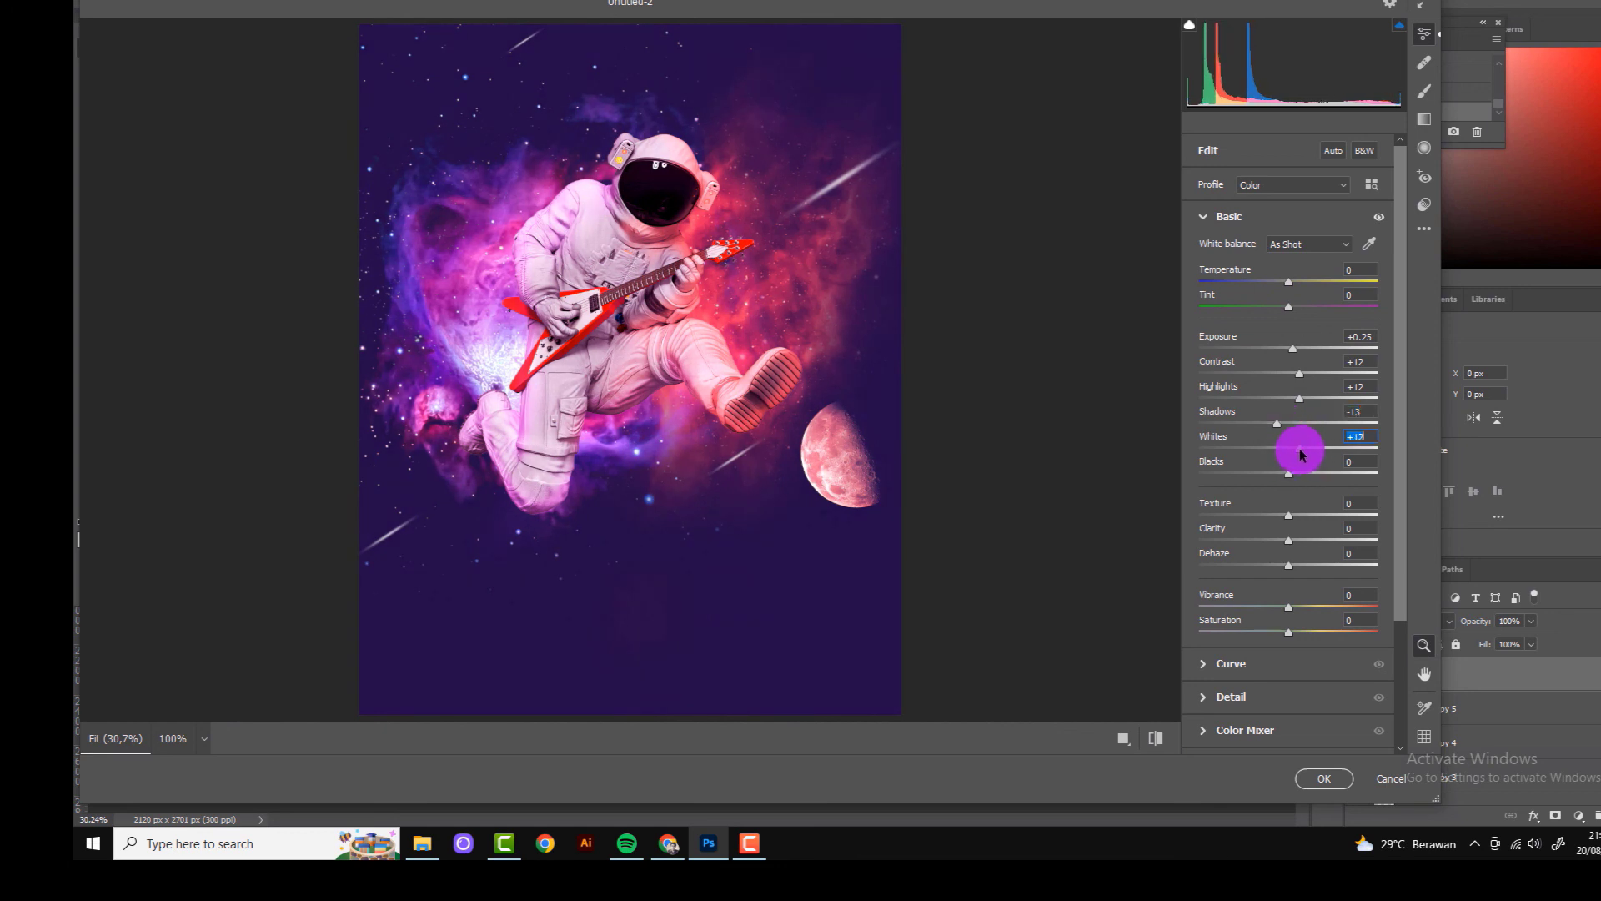
{"action": "mouse_move", "coordinate": [1291, 474]}
{"action": "left_mouse_down"}
{"action": "mouse_move", "coordinate": [1309, 474]}
{"action": "mouse_move", "coordinate": [1326, 517]}
{"action": "mouse_move", "coordinate": [1301, 631]}
{"action": "left_mouse_up"}
Step: Add a corner-darkening vignette and apply the Camera Raw adjustments
{"action": "left_click", "coordinate": [1231, 663]}
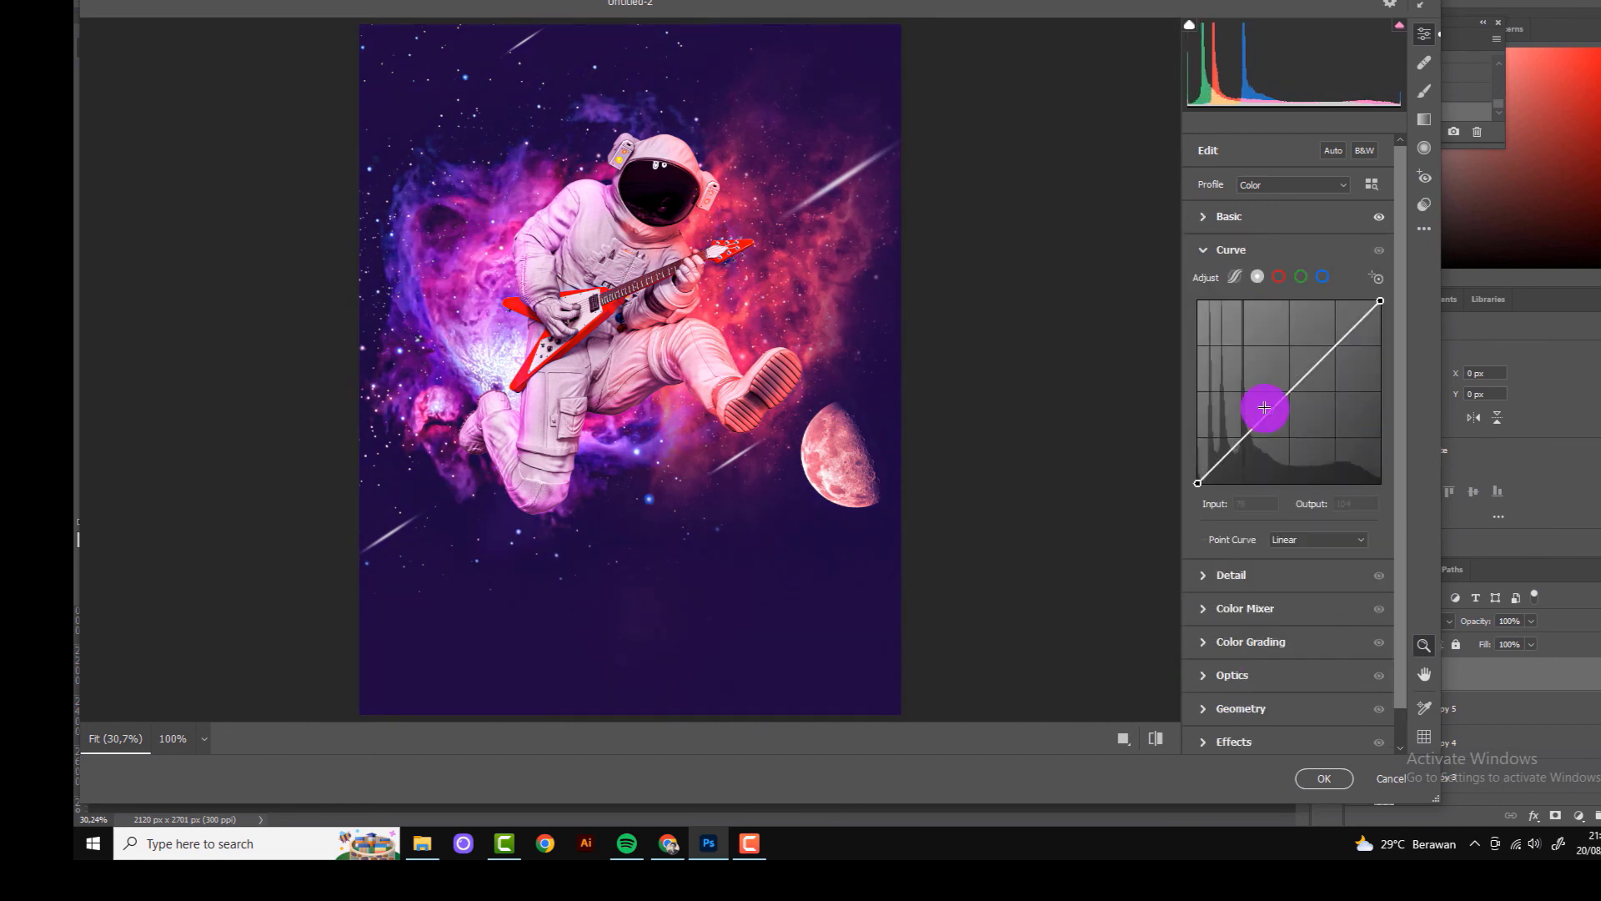
{"action": "scroll", "coordinate": [1265, 701], "scroll_direction": "down", "scroll_amount": 1}
{"action": "left_click", "coordinate": [1216, 704]}
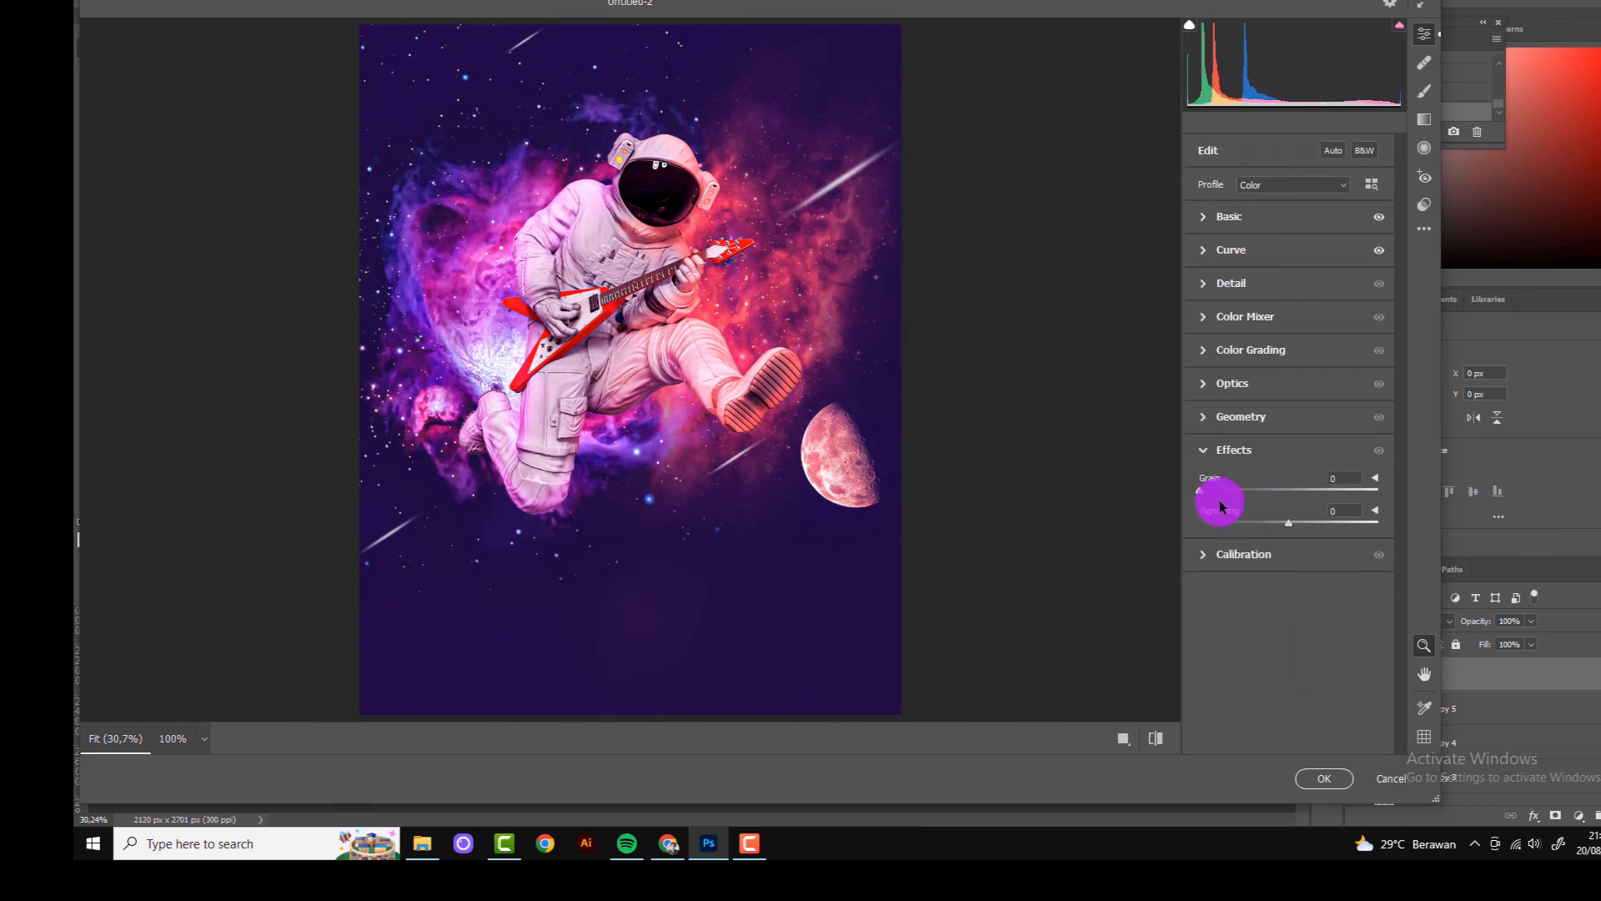
{"action": "left_click_drag", "start_coordinate": [1289, 523], "coordinate": [1268, 525]}
{"action": "left_click", "coordinate": [1323, 779]}
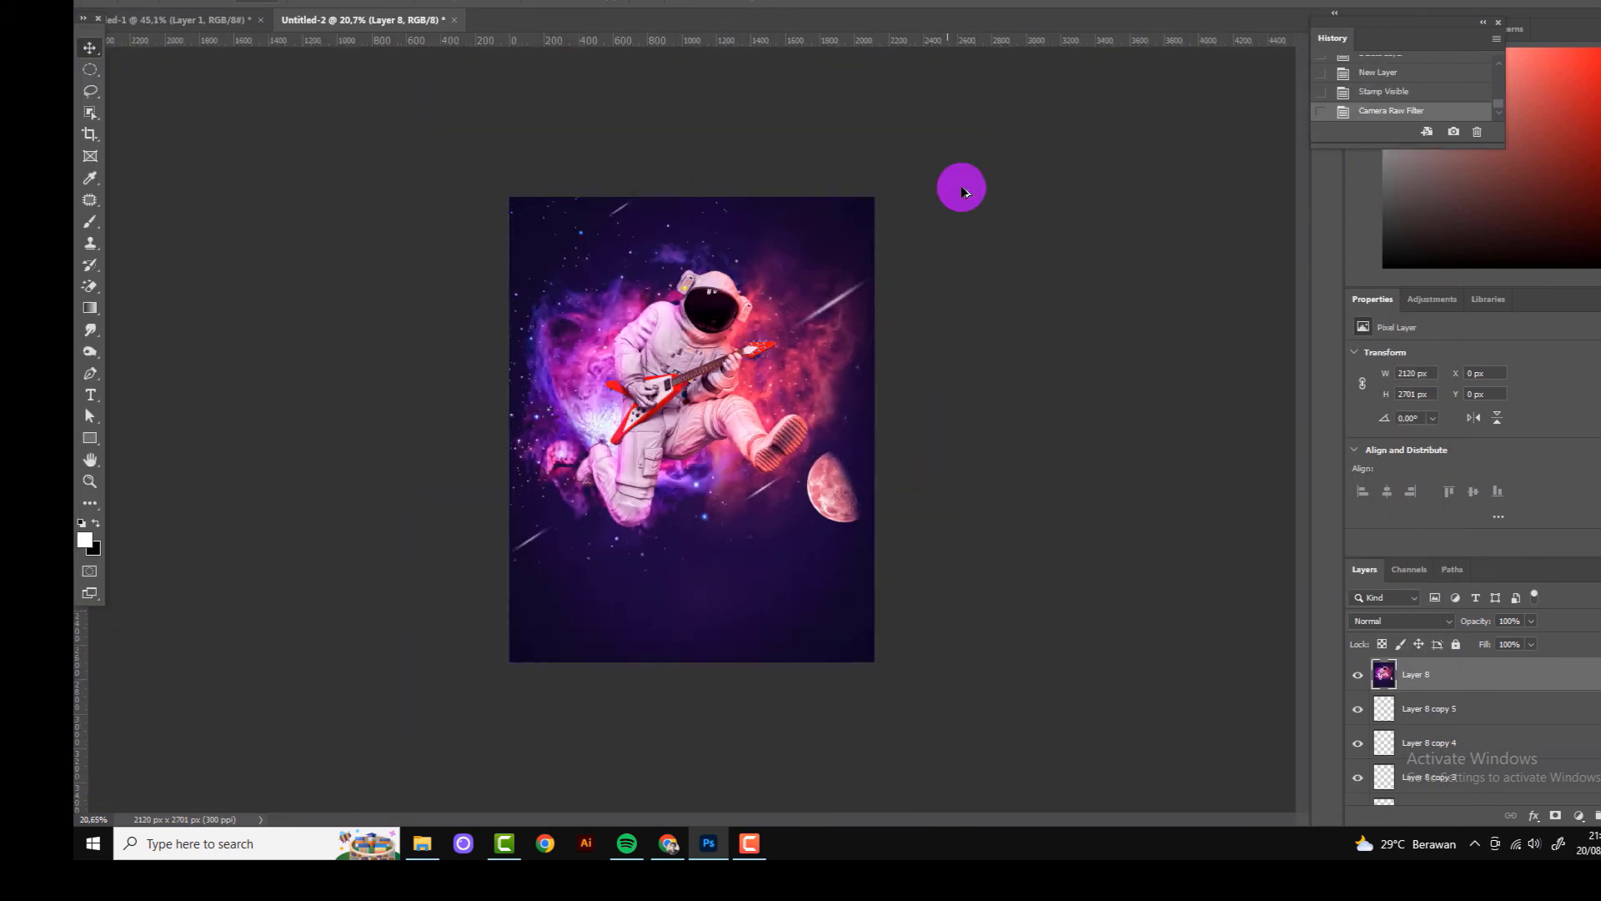
Step: Try Channel Mixer and clipped Color Balance adjustments on Layer 8, then remove both
{"action": "left_click", "coordinate": [1579, 815]}
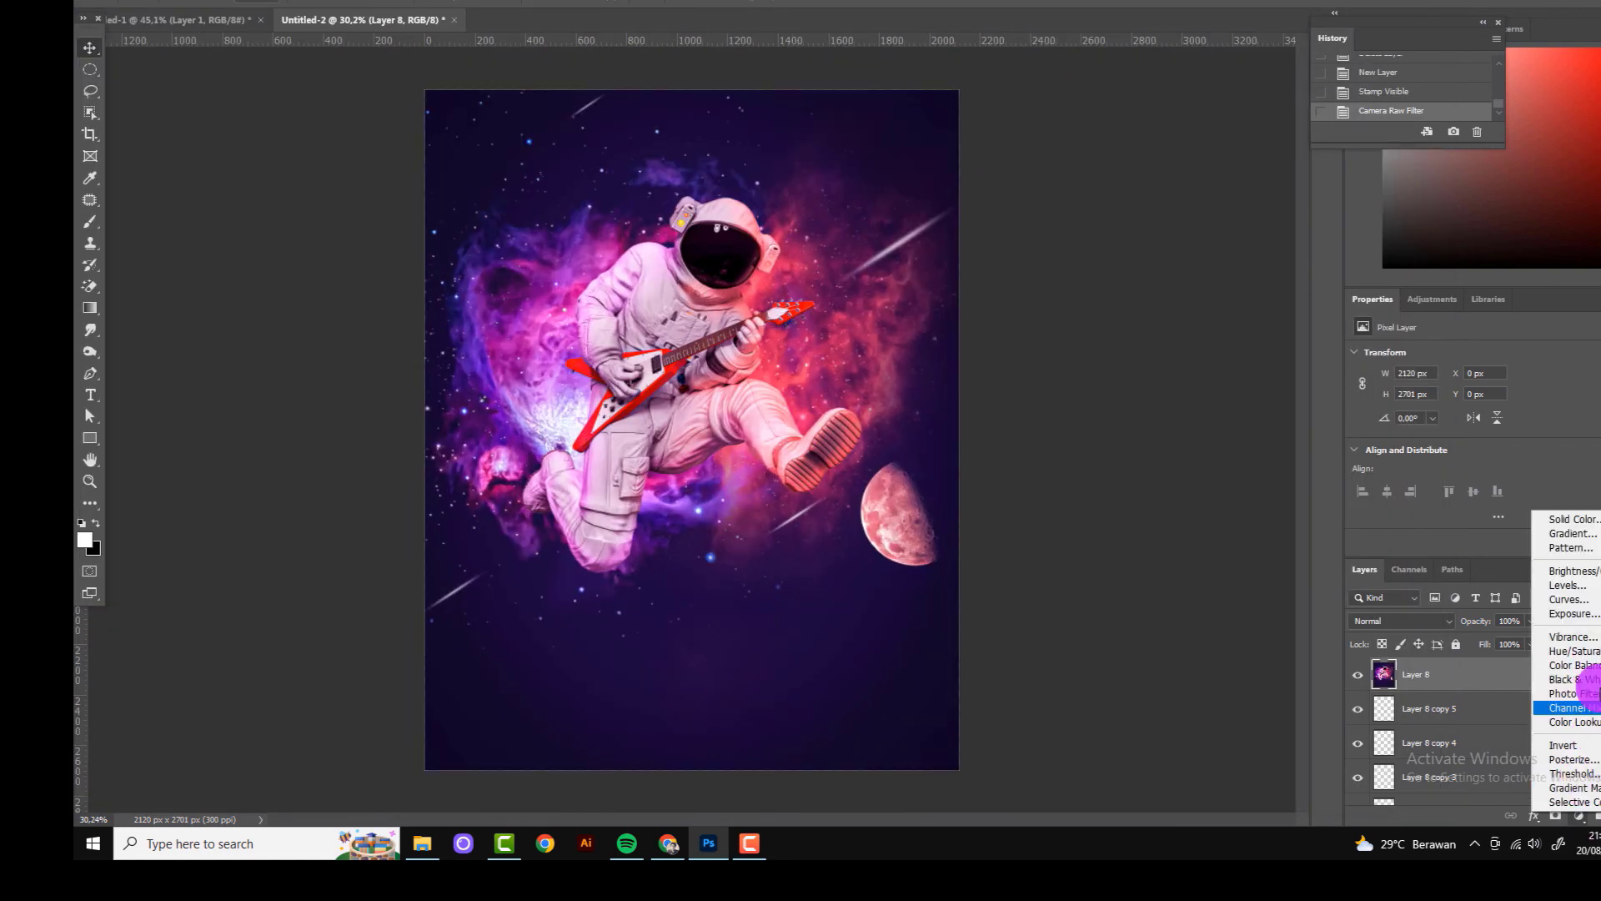
{"action": "left_click", "coordinate": [1568, 707]}
{"action": "key", "text": "ctrl+z"}
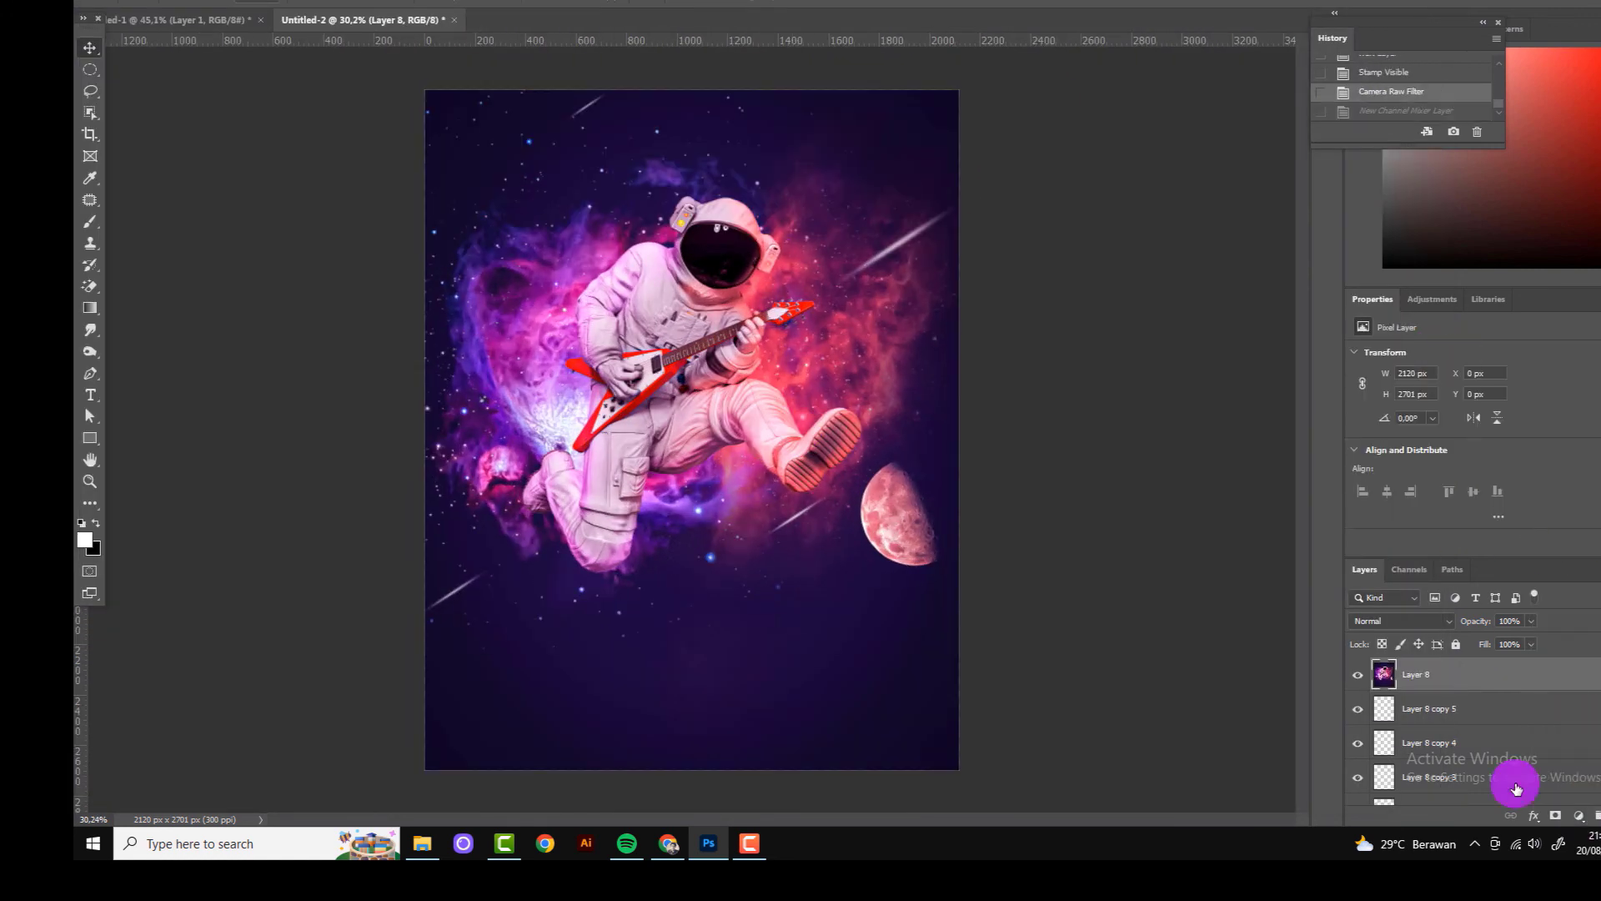
{"action": "left_click", "coordinate": [1579, 815]}
{"action": "left_click", "coordinate": [1581, 667]}
{"action": "left_click", "coordinate": [1547, 546]}
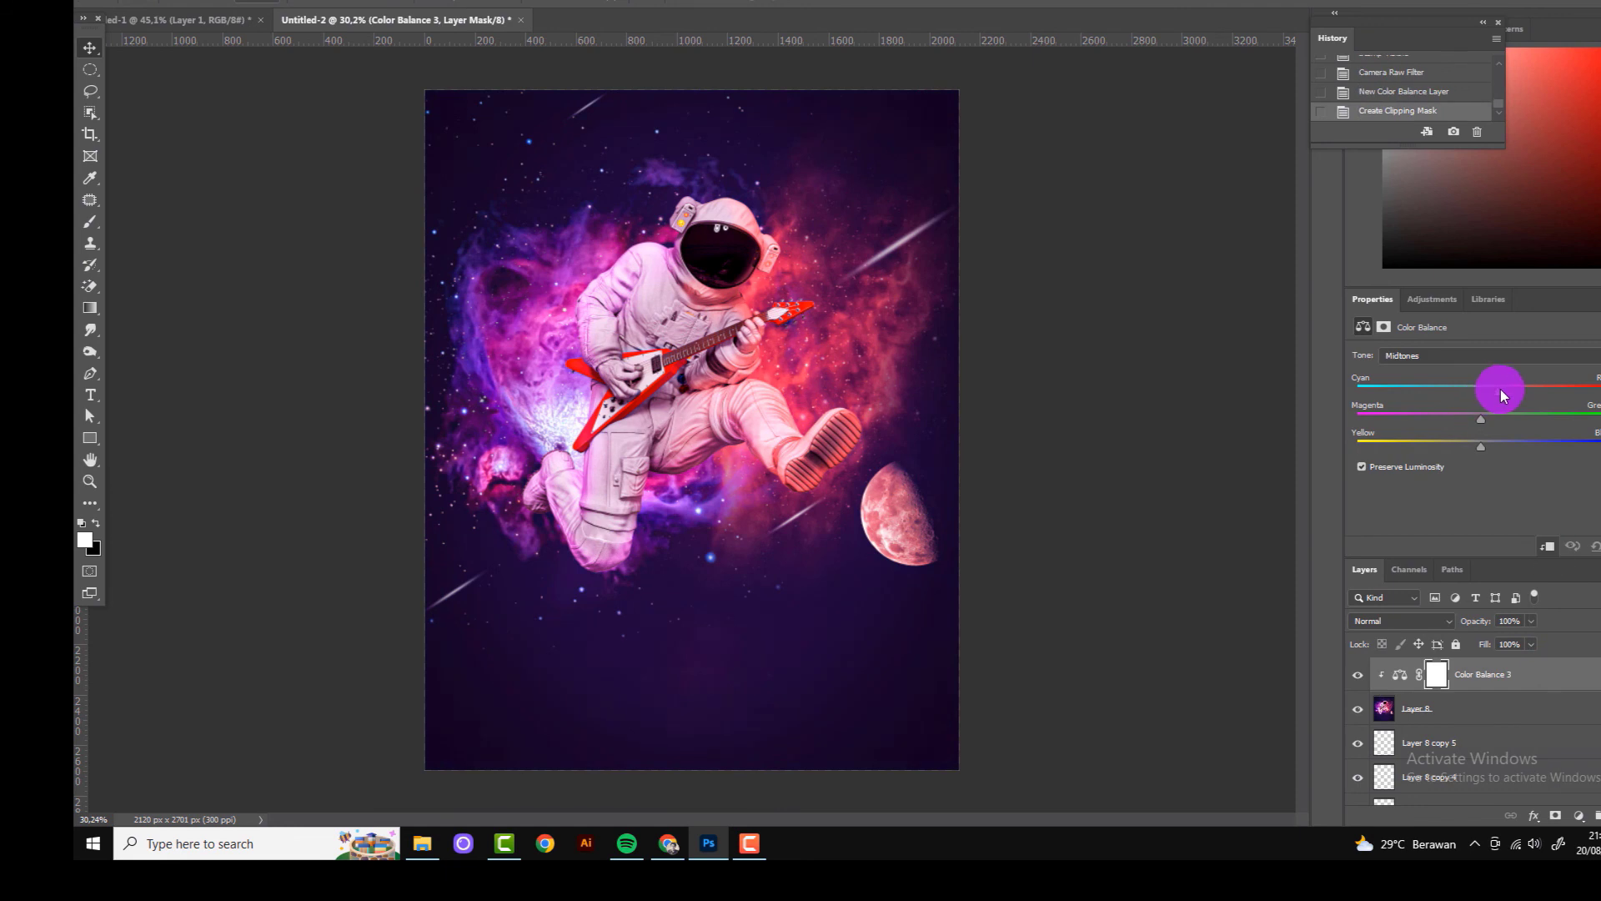
{"action": "left_click", "coordinate": [1499, 389]}
{"action": "left_click", "coordinate": [1355, 682]}
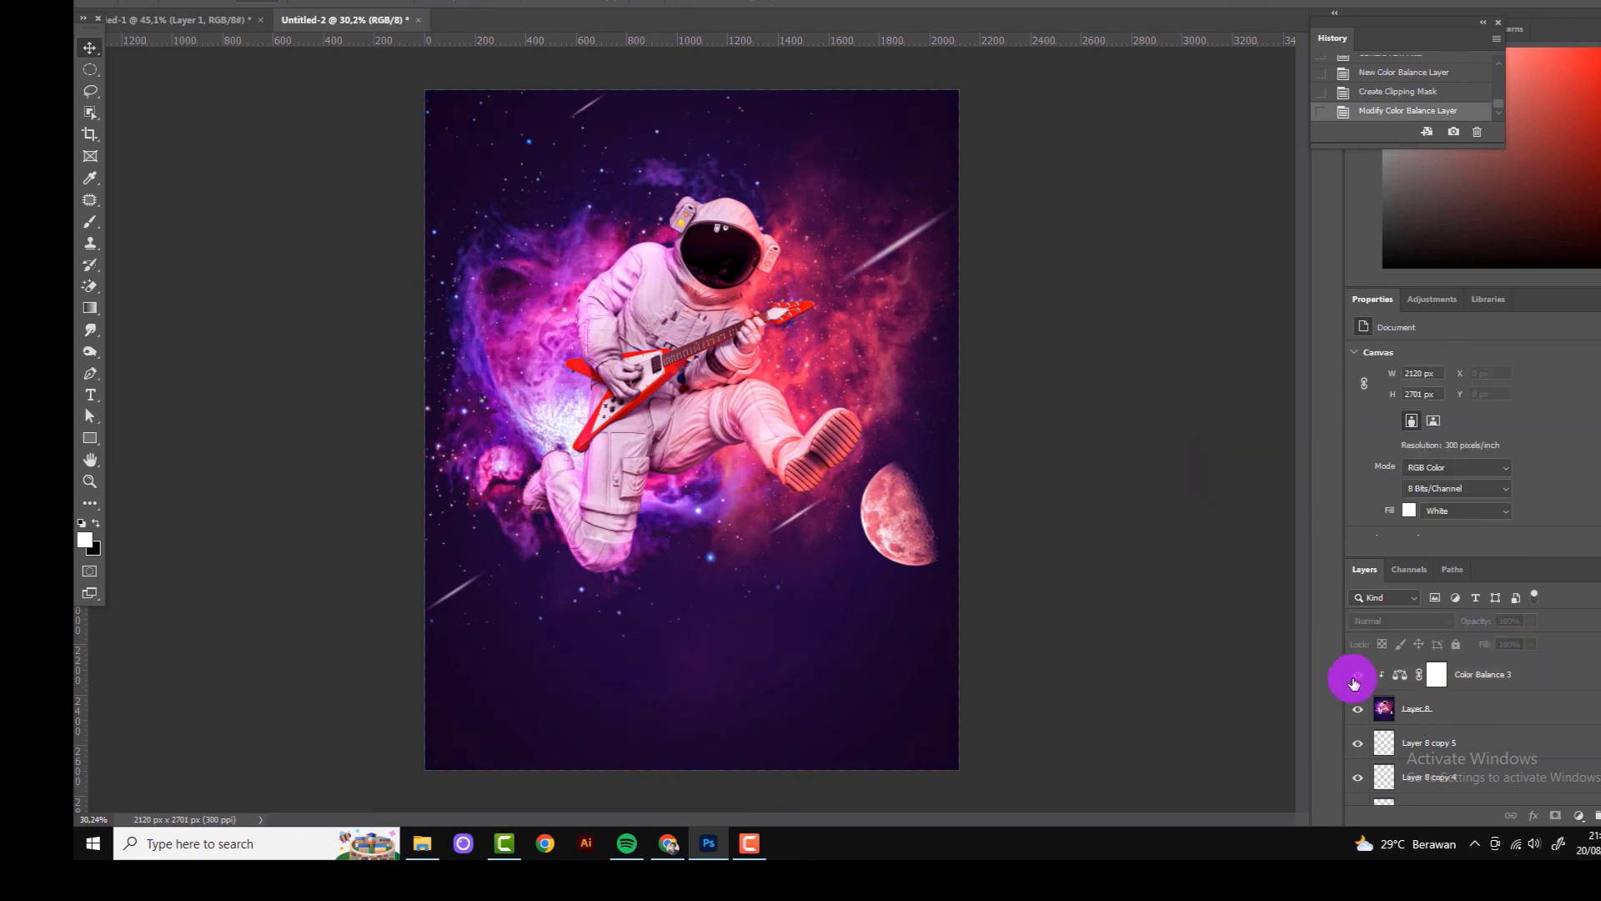
{"action": "left_click", "coordinate": [1514, 677]}
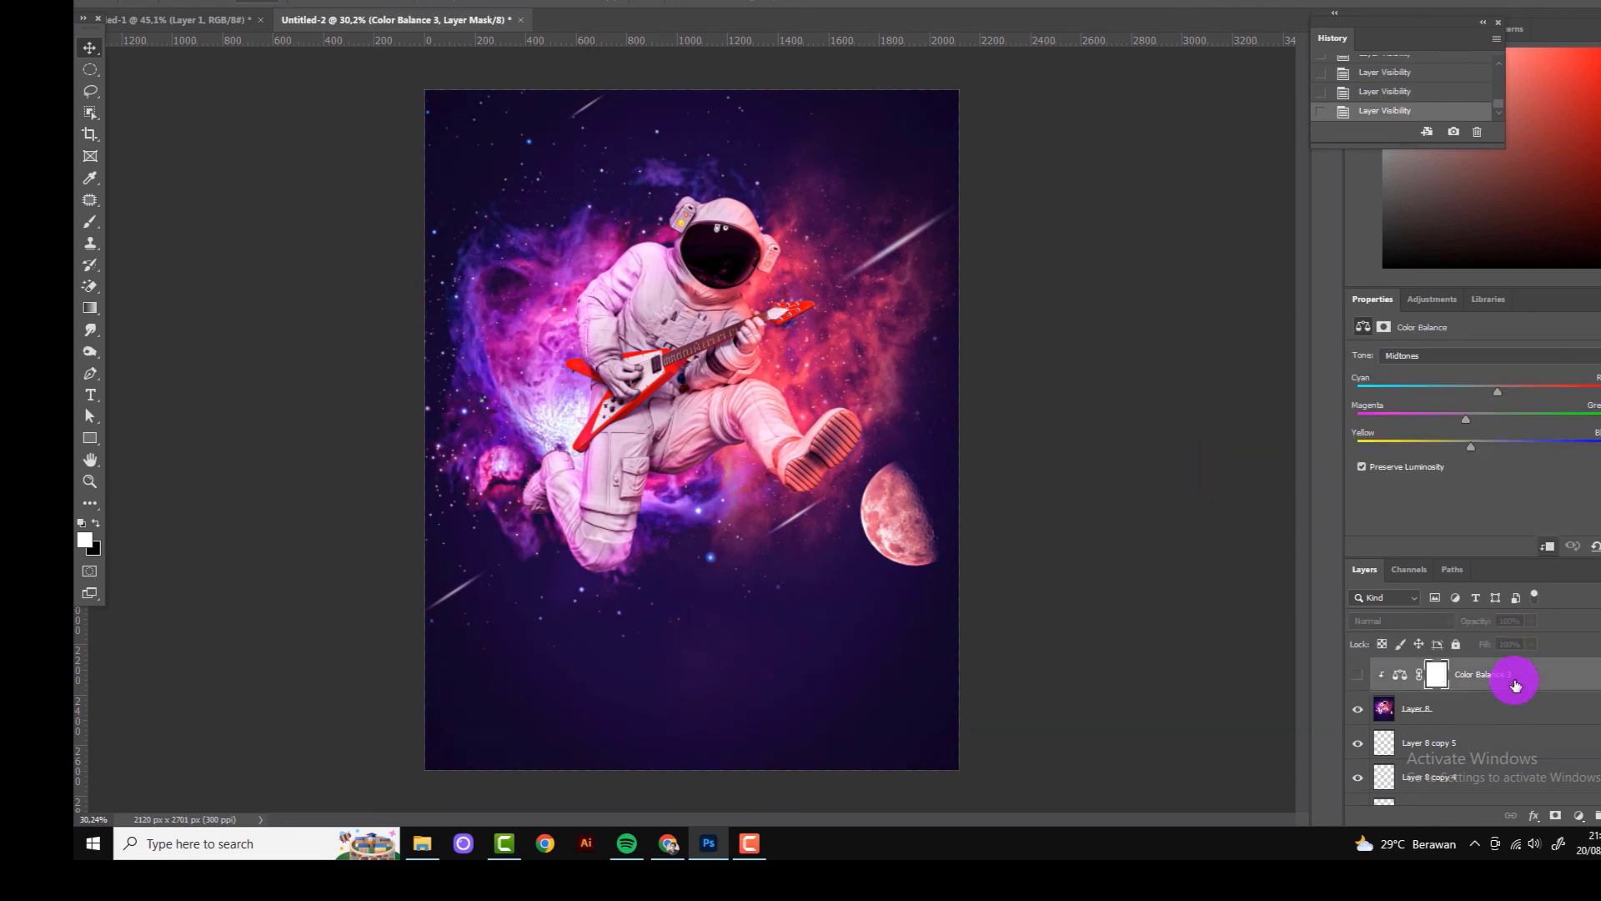
{"action": "key", "text": "Delete"}
{"action": "key", "text": "Delete"}
{"action": "key", "text": "ctrl+minus"}
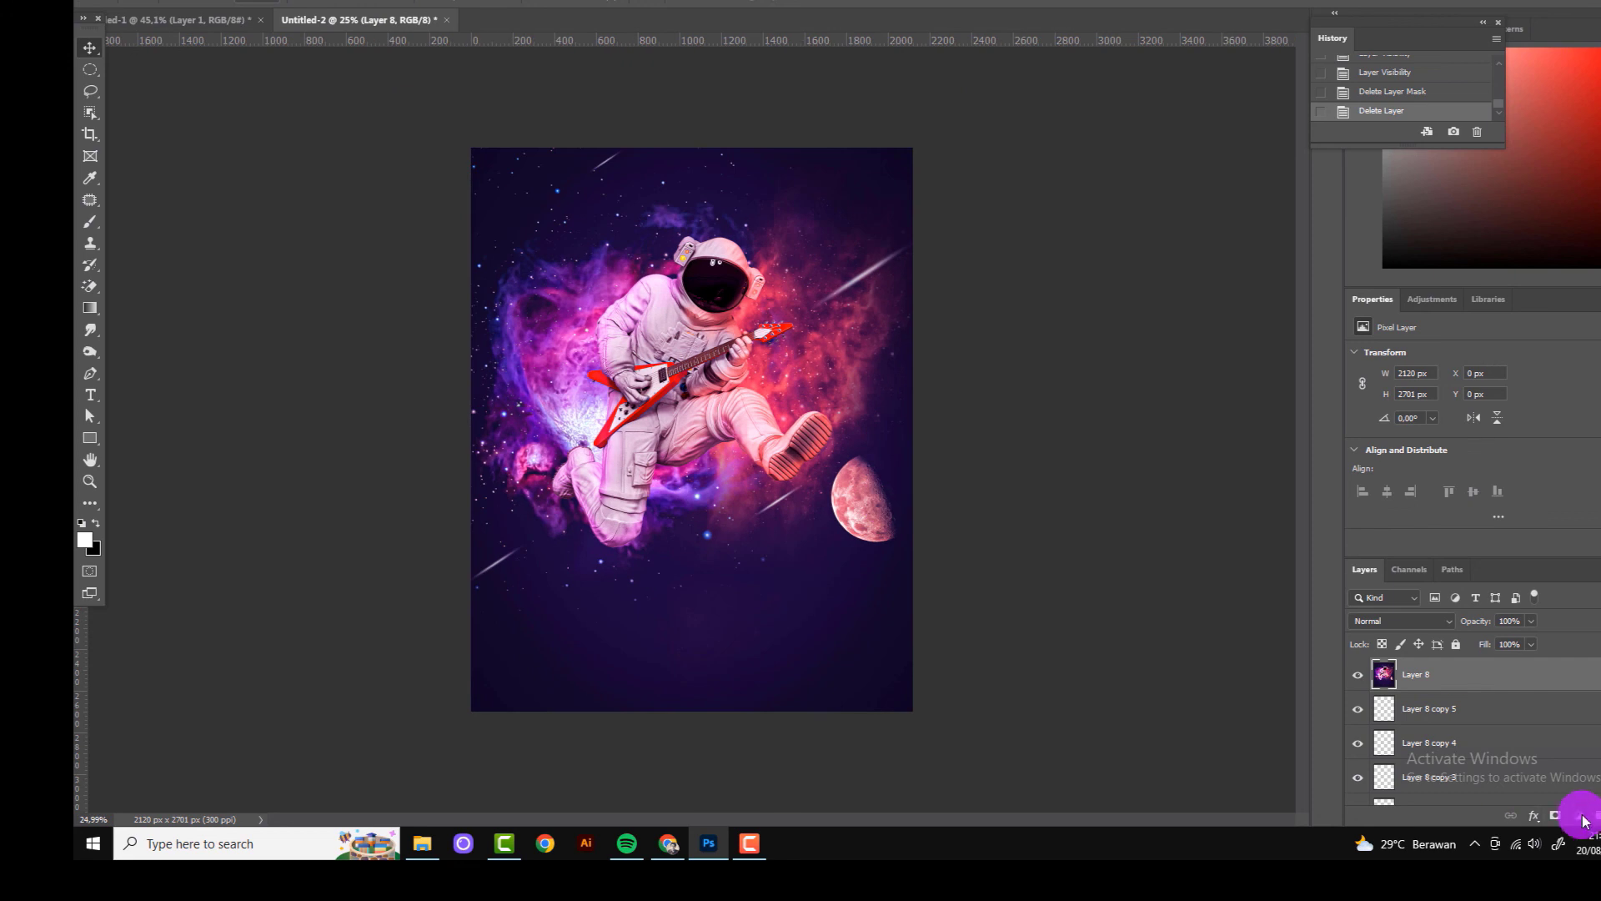
Step: Add a Color Lookup adjustment set to 3Strip.look and toggle it to compare
{"action": "left_click", "coordinate": [1585, 821]}
{"action": "left_click", "coordinate": [1576, 724]}
{"action": "left_click", "coordinate": [1439, 357]}
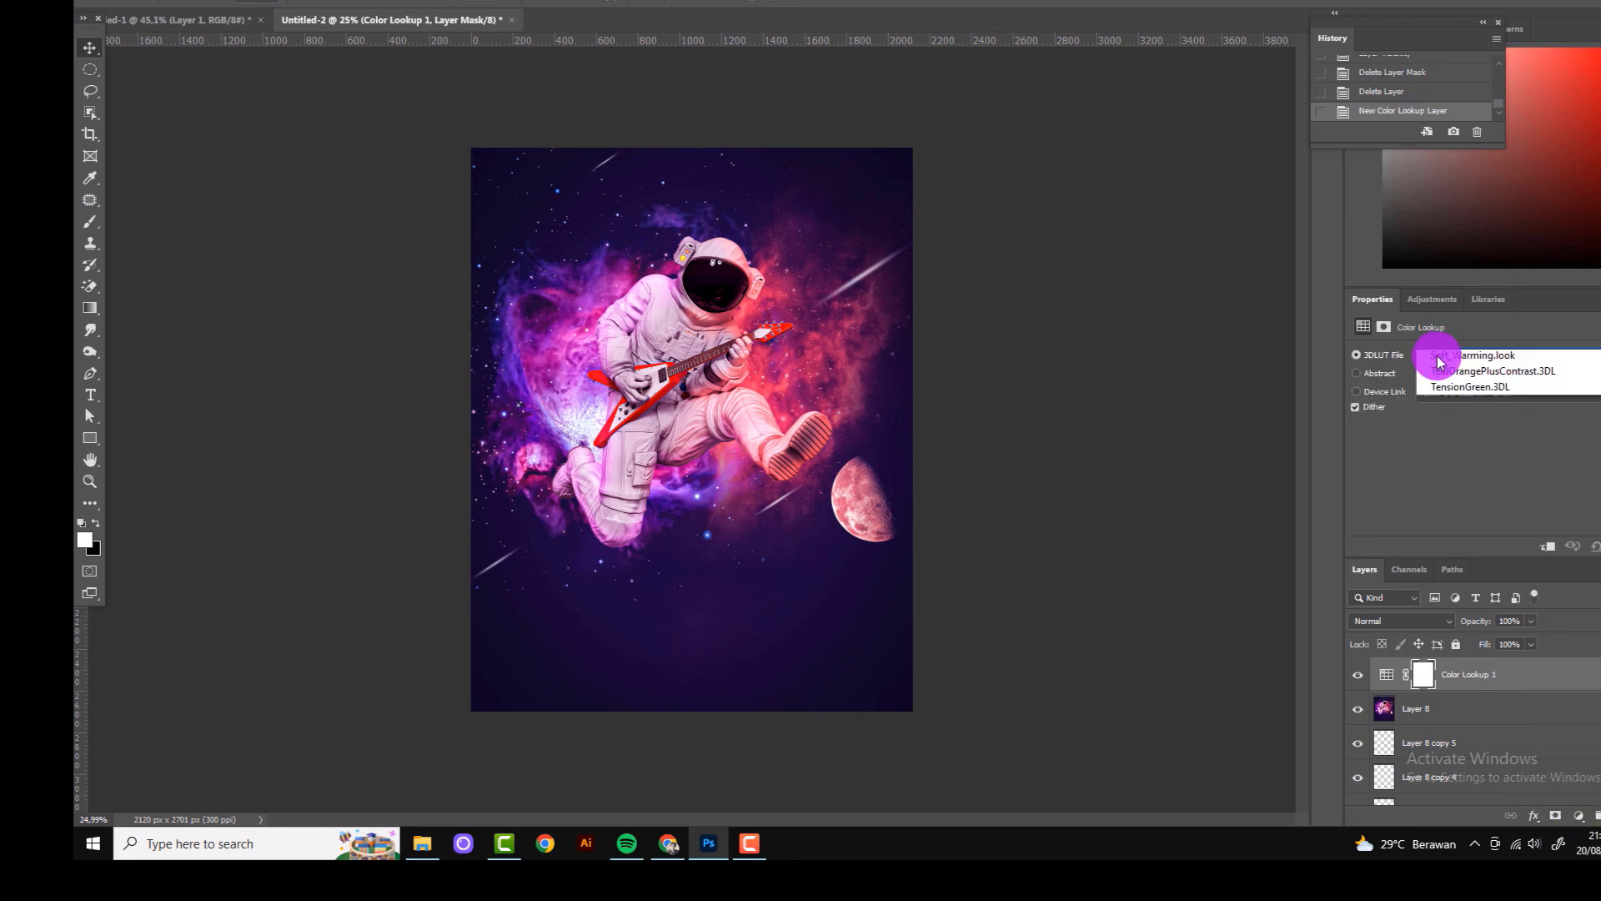
{"action": "left_click", "coordinate": [1358, 676]}
{"action": "left_click", "coordinate": [1358, 678]}
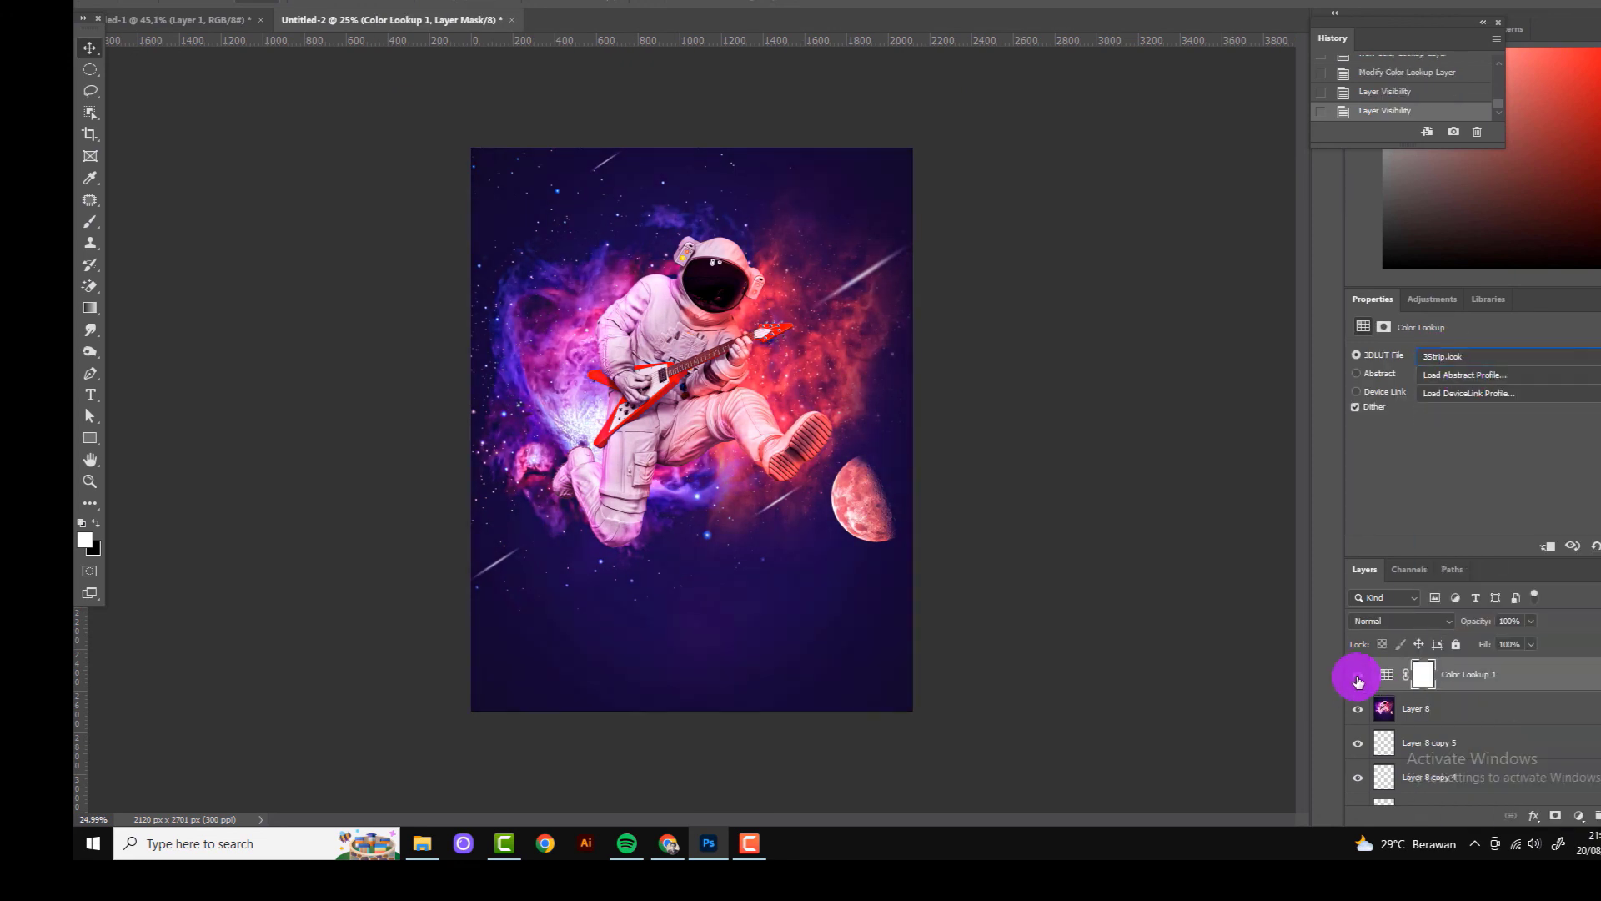
{"action": "scroll", "coordinate": [1376, 751], "scroll_direction": "down", "scroll_amount": 5}
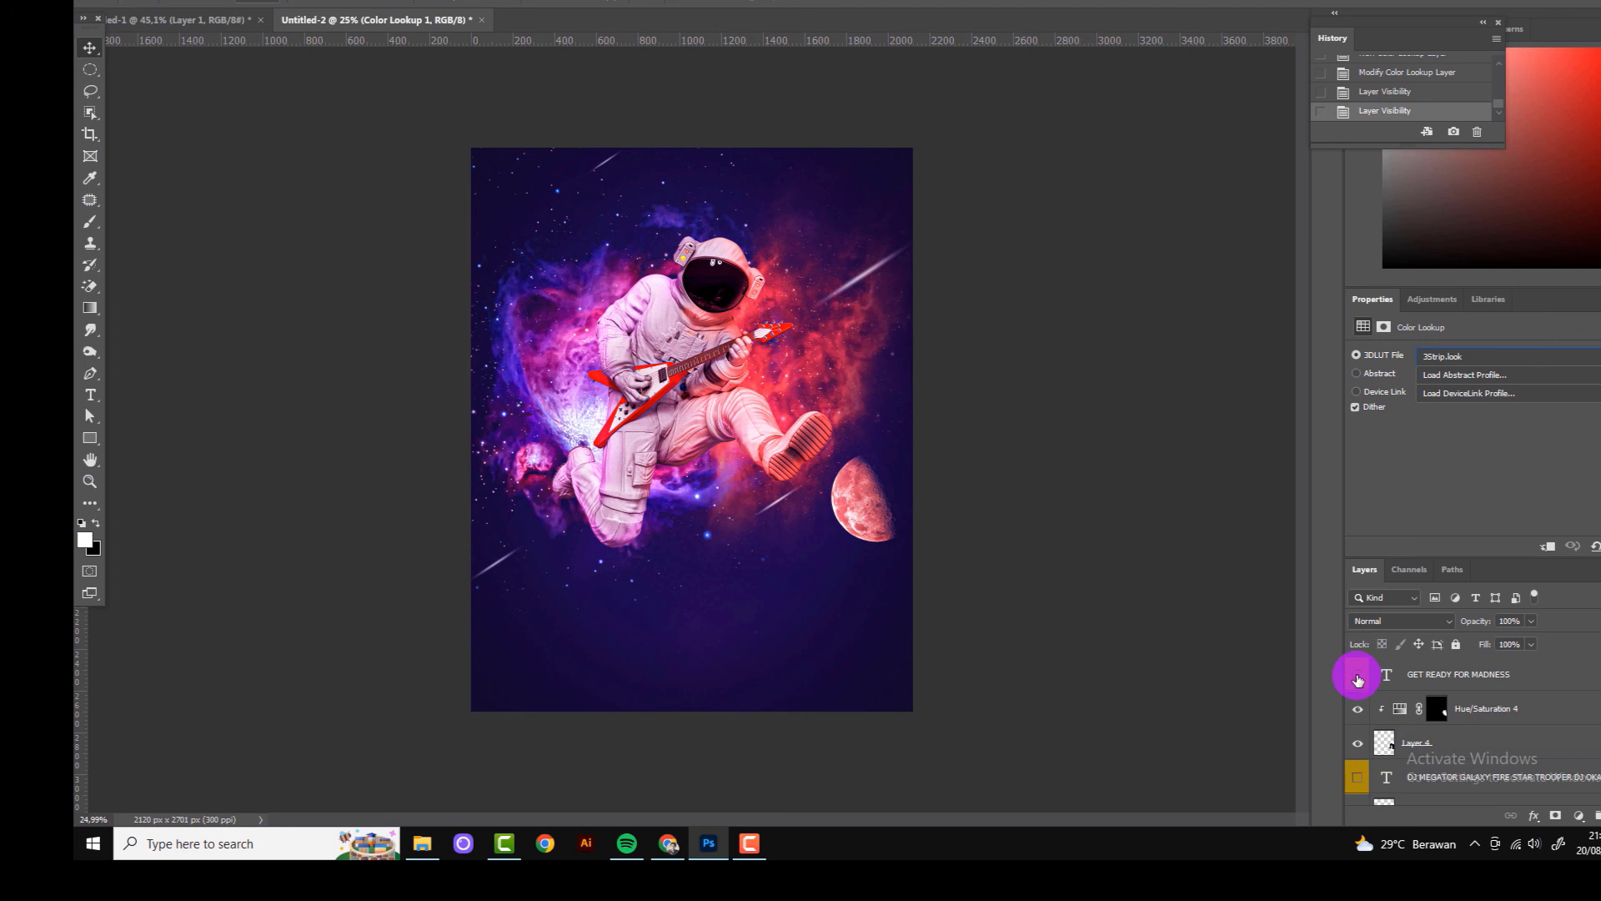
Step: Move the GET READY FOR MADNESS text layer to the top of the stack
{"action": "scroll", "coordinate": [1389, 689], "scroll_direction": "up", "scroll_amount": 2}
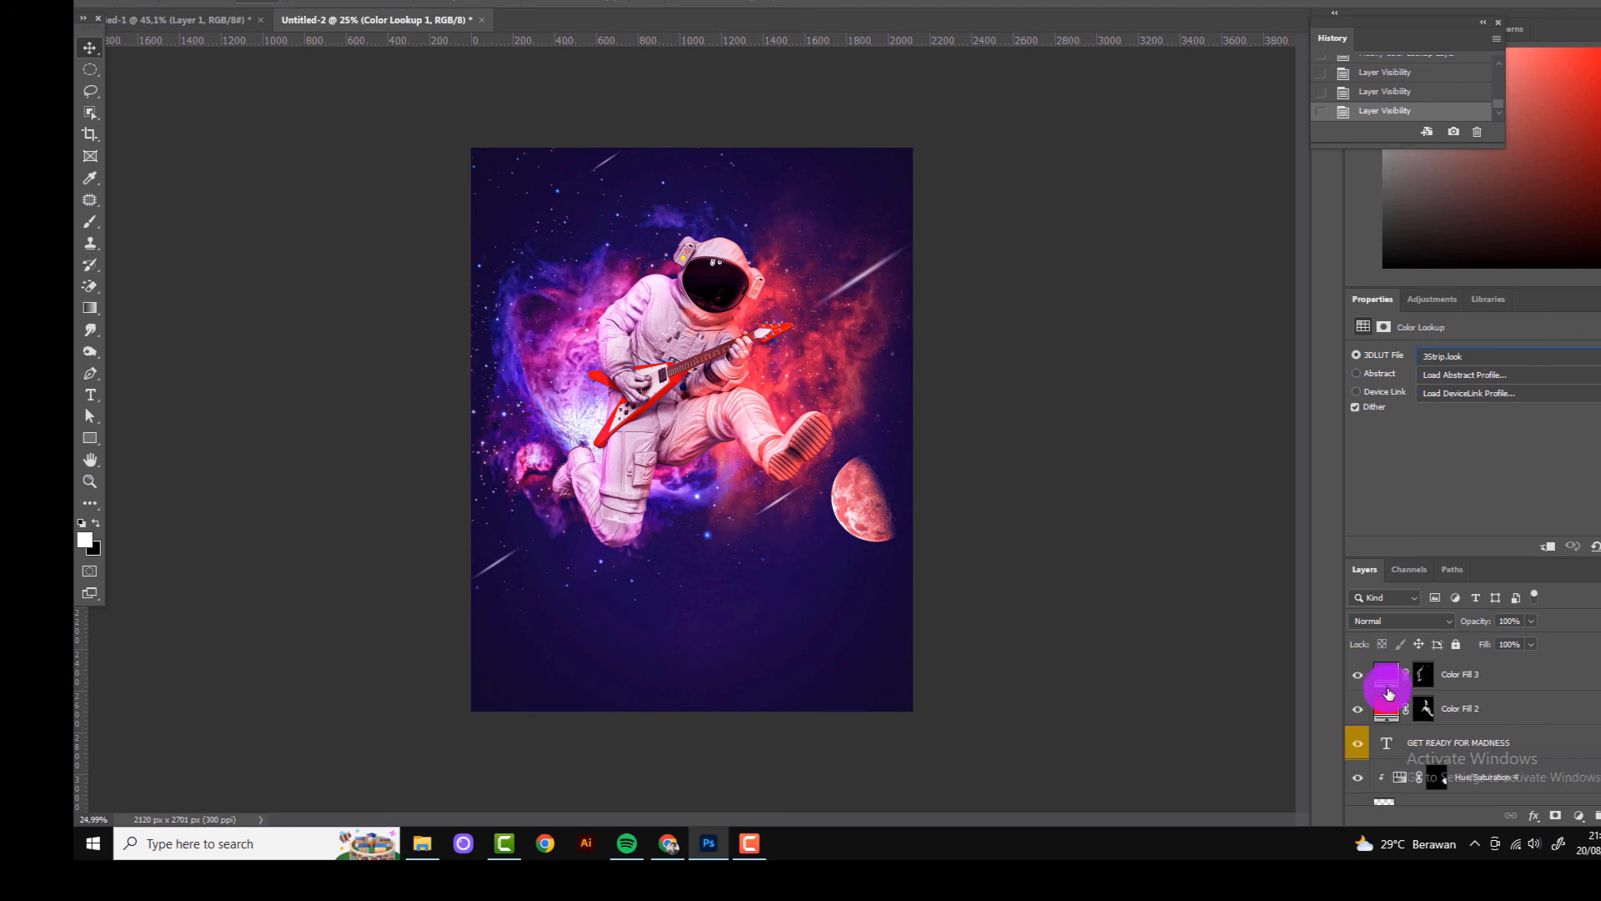
{"action": "scroll", "coordinate": [1389, 689], "scroll_direction": "up", "scroll_amount": 3}
{"action": "scroll", "coordinate": [1396, 718], "scroll_direction": "down", "scroll_amount": 3}
{"action": "scroll", "coordinate": [1402, 718], "scroll_direction": "down", "scroll_amount": 2}
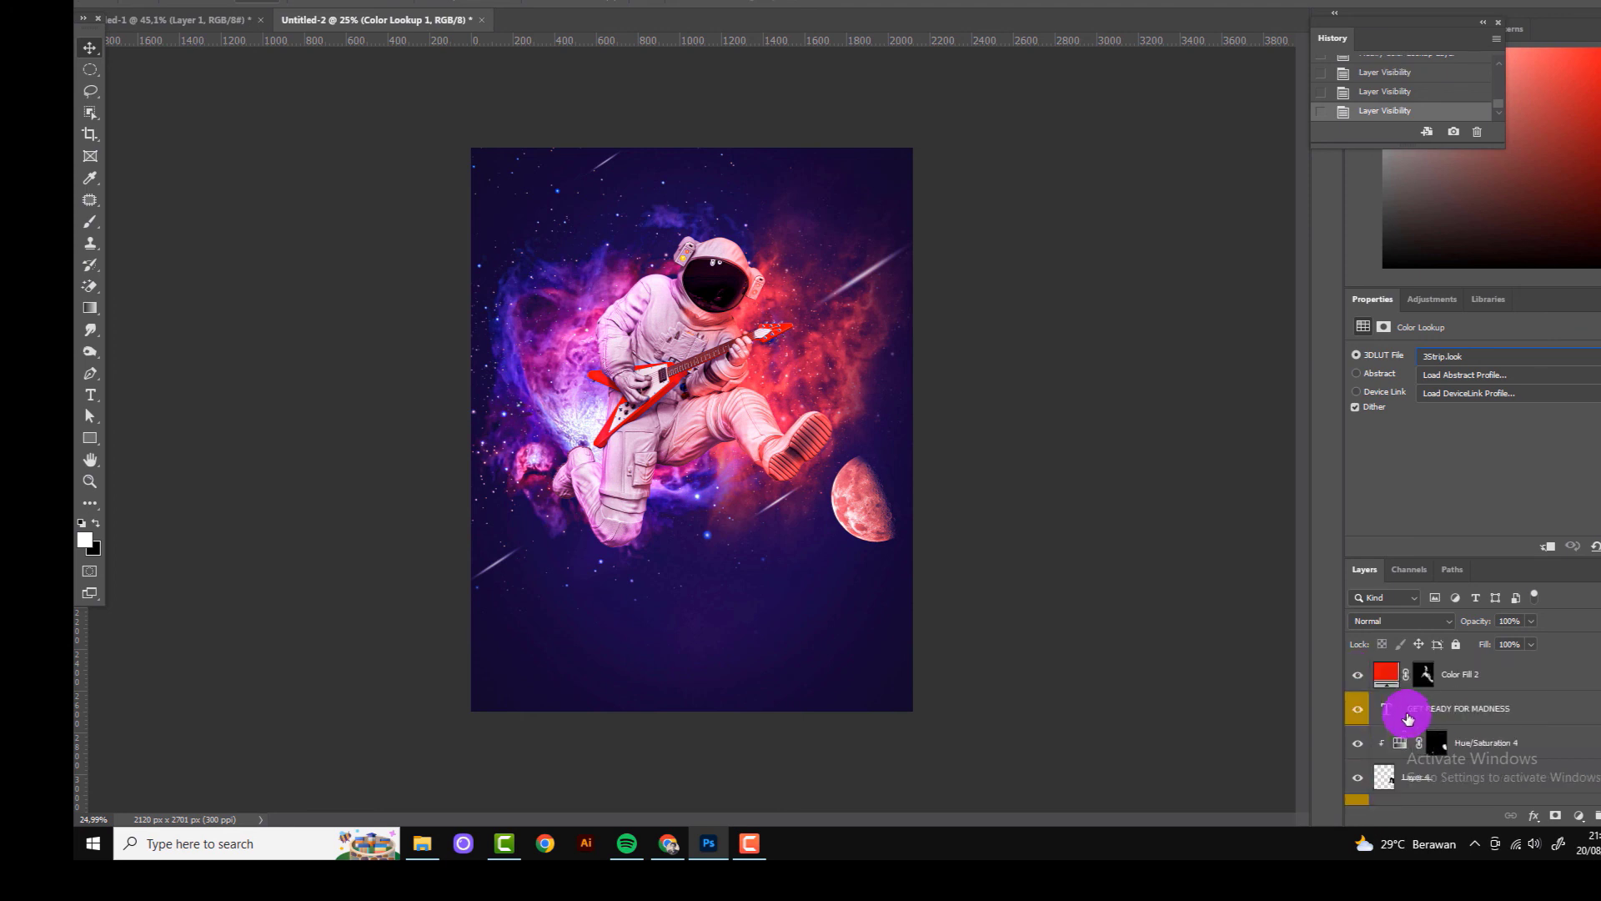
{"action": "left_click", "coordinate": [1414, 716]}
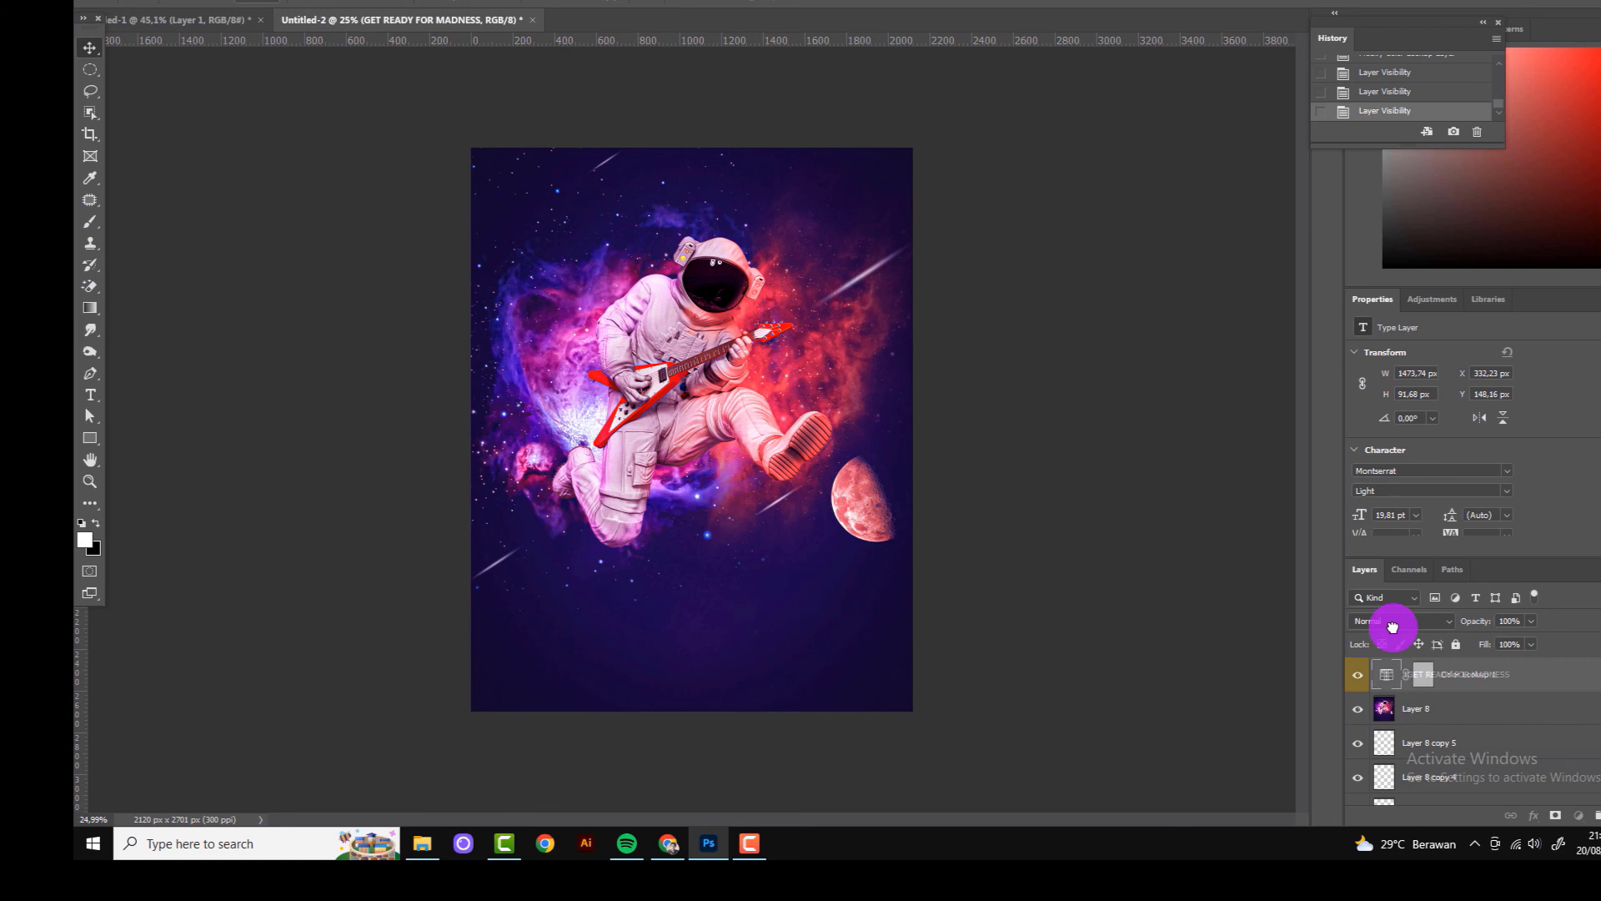
{"action": "left_click_drag", "start_coordinate": [1394, 715], "coordinate": [1393, 663]}
Step: Make the DJ MISTER BOBBA layers visible and move the DJ MEGATOR lineup to the top
{"action": "scroll", "coordinate": [899, 391], "scroll_direction": "up", "scroll_amount": 2, "text": "alt"}
{"action": "scroll", "coordinate": [1387, 726], "scroll_direction": "down", "scroll_amount": 3}
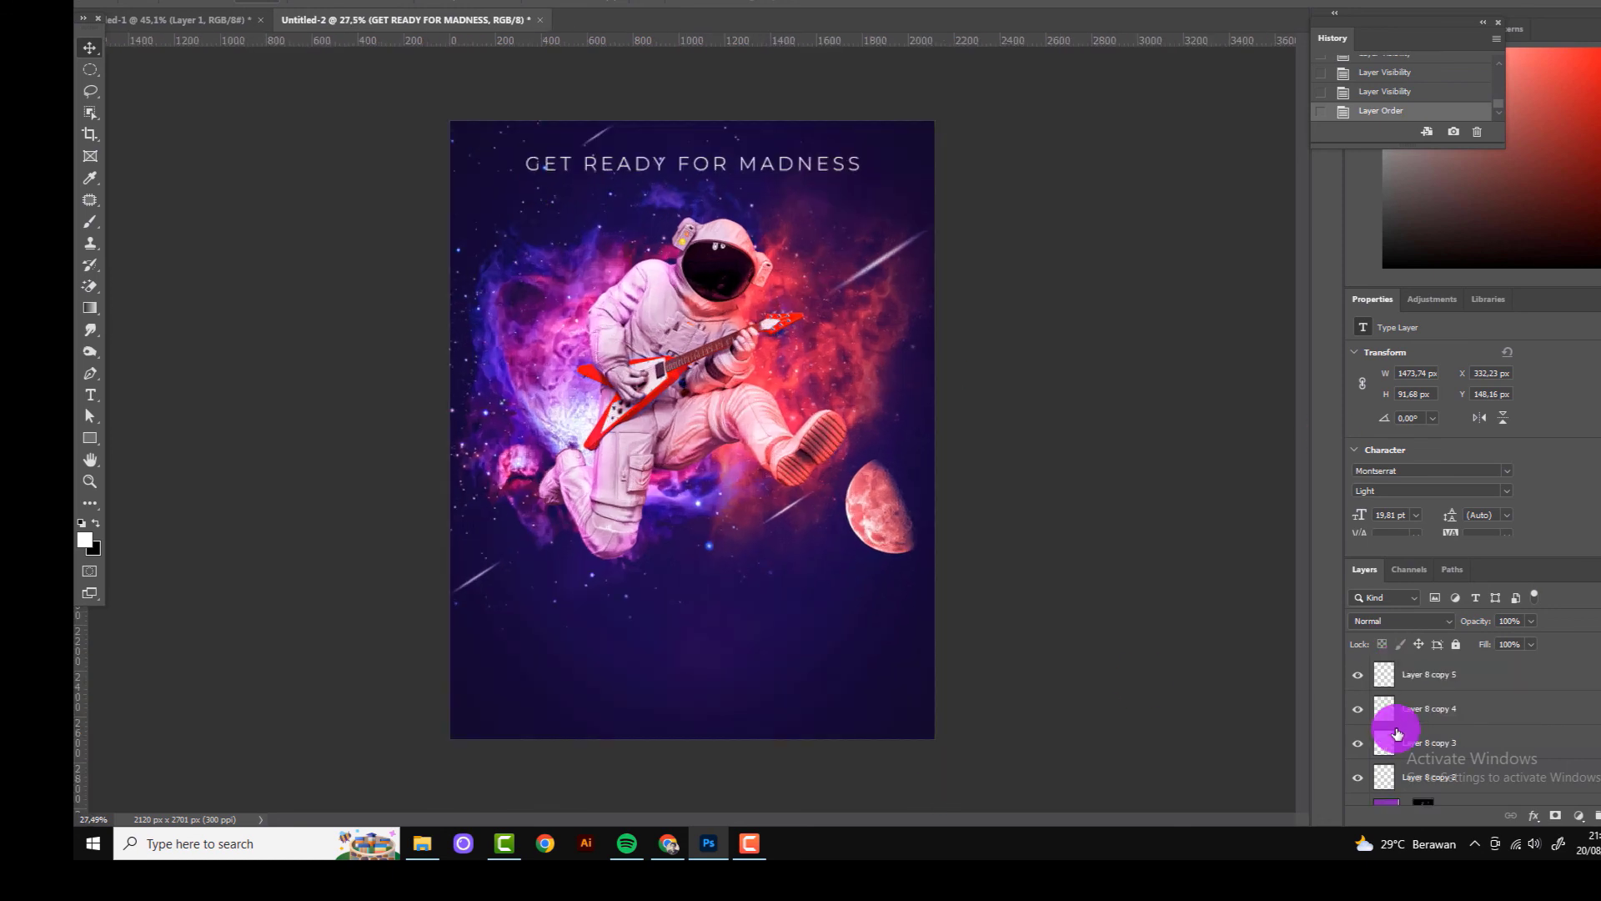
{"action": "scroll", "coordinate": [1376, 742], "scroll_direction": "up", "scroll_amount": 1}
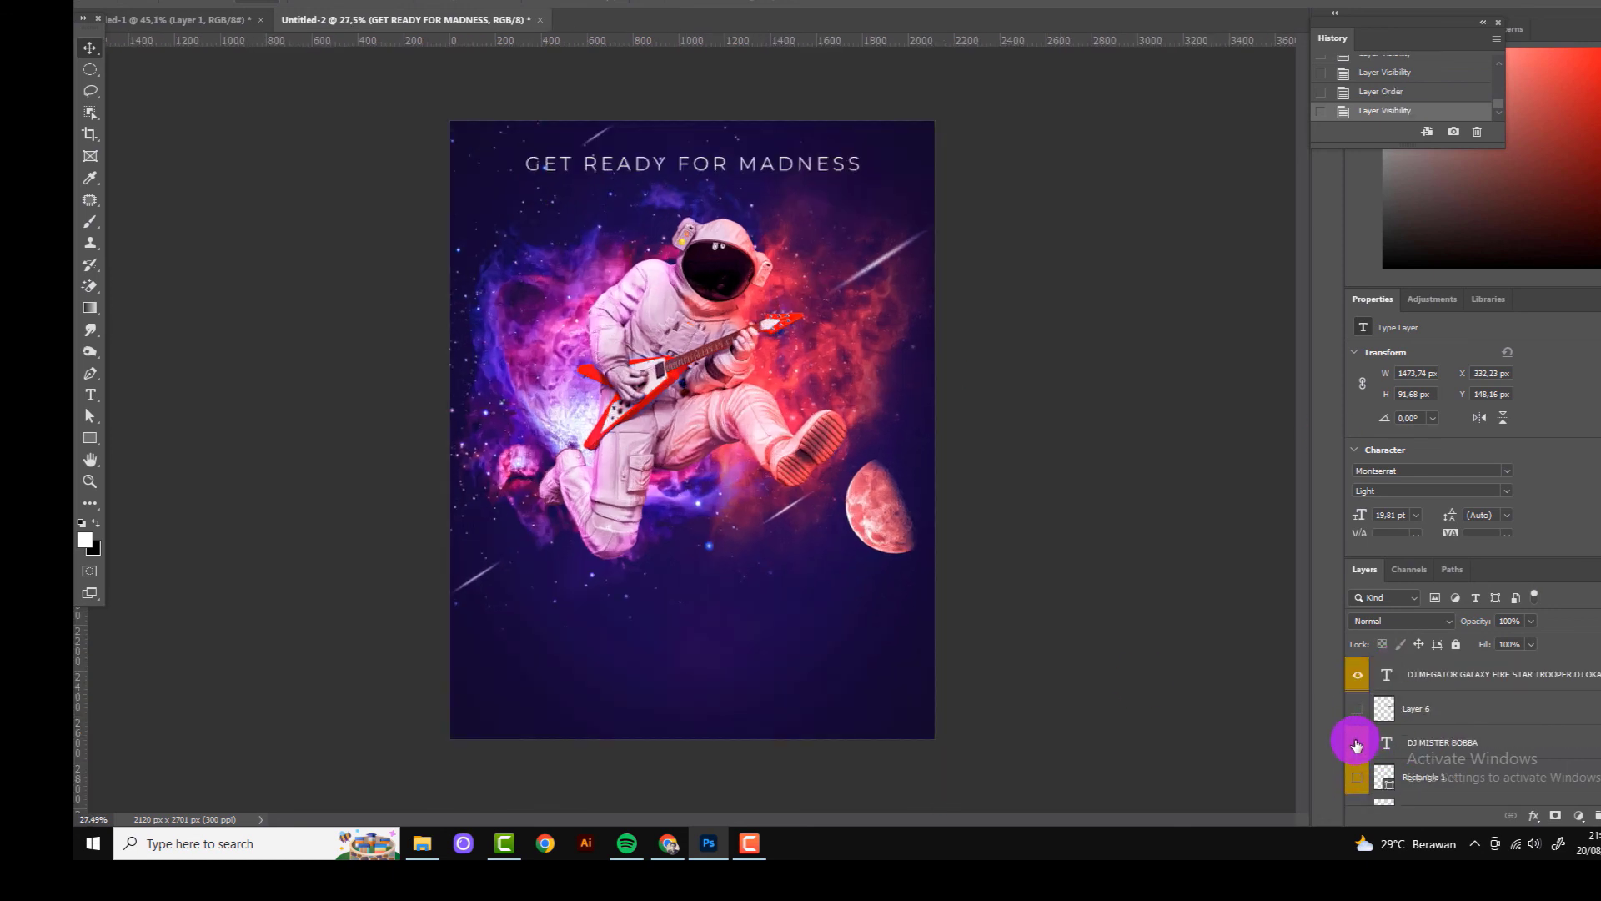
{"action": "mouse_move", "coordinate": [1360, 745]}
{"action": "left_mouse_down"}
{"action": "mouse_move", "coordinate": [1365, 773]}
{"action": "mouse_move", "coordinate": [1419, 678]}
{"action": "left_mouse_up"}
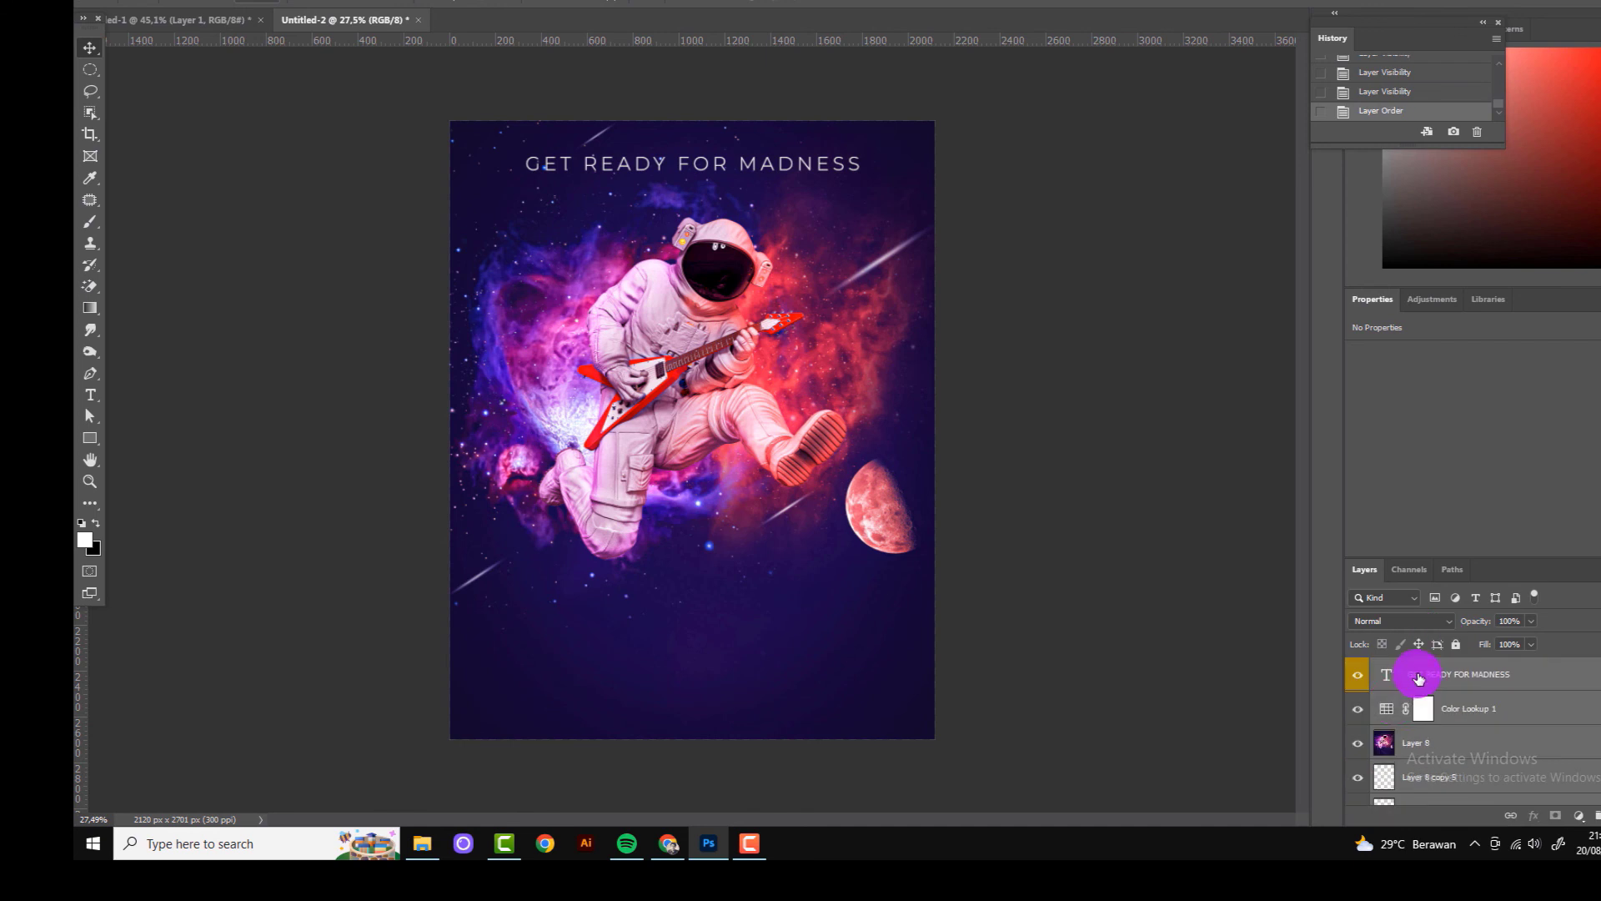
{"action": "left_click", "coordinate": [1432, 713]}
{"action": "scroll", "coordinate": [1437, 744], "scroll_direction": "down", "scroll_amount": 1}
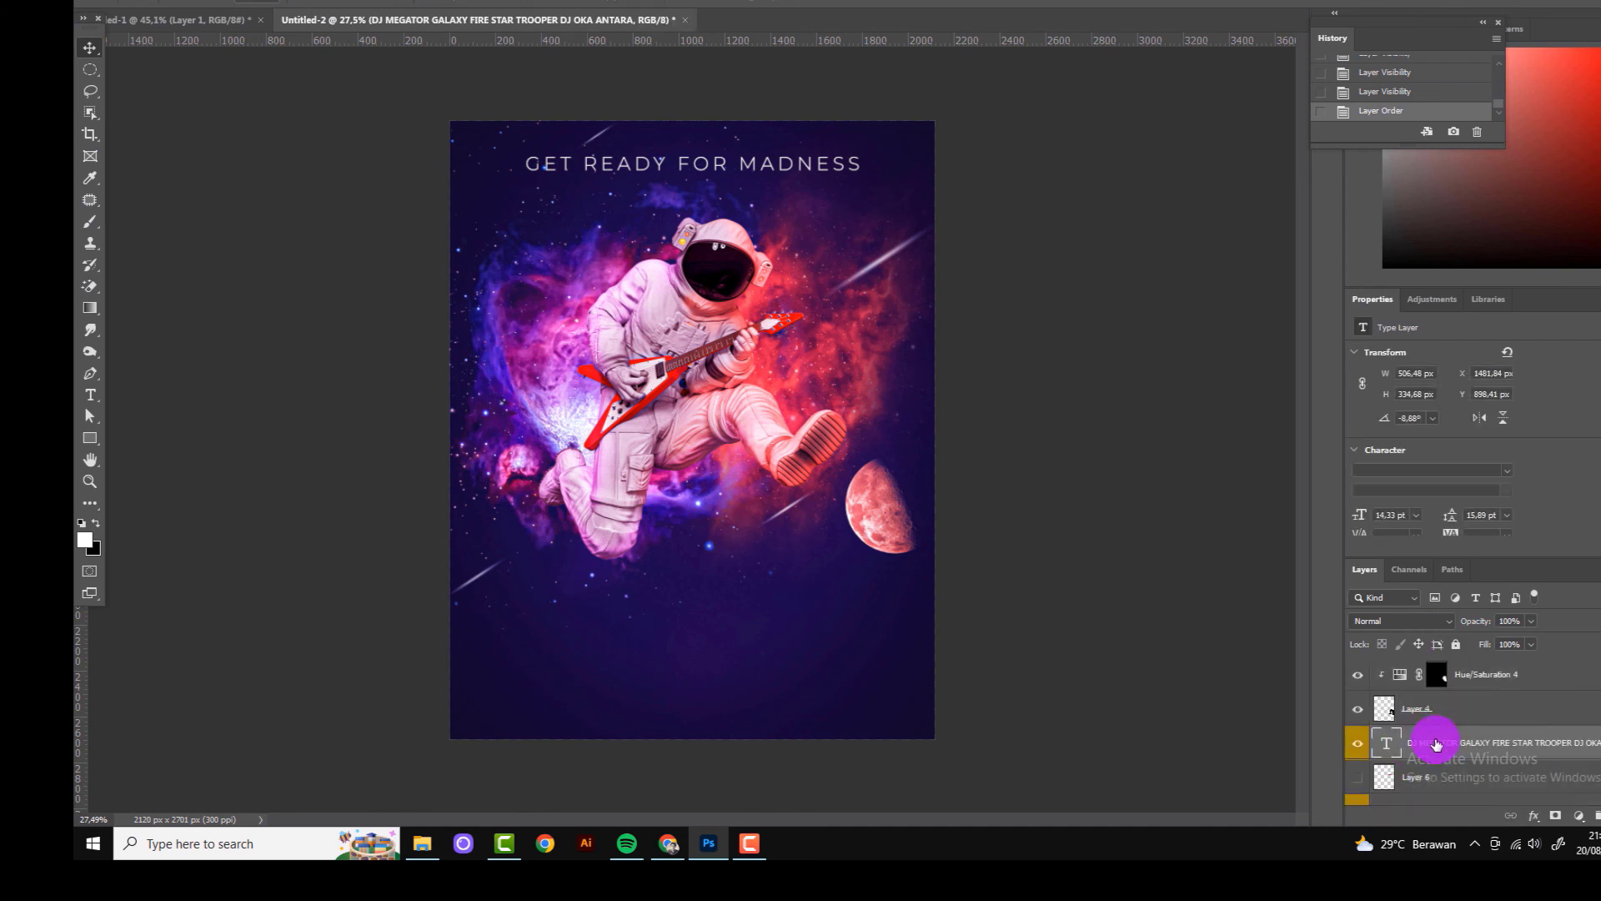
{"action": "left_click_drag", "start_coordinate": [1435, 744], "coordinate": [1405, 667]}
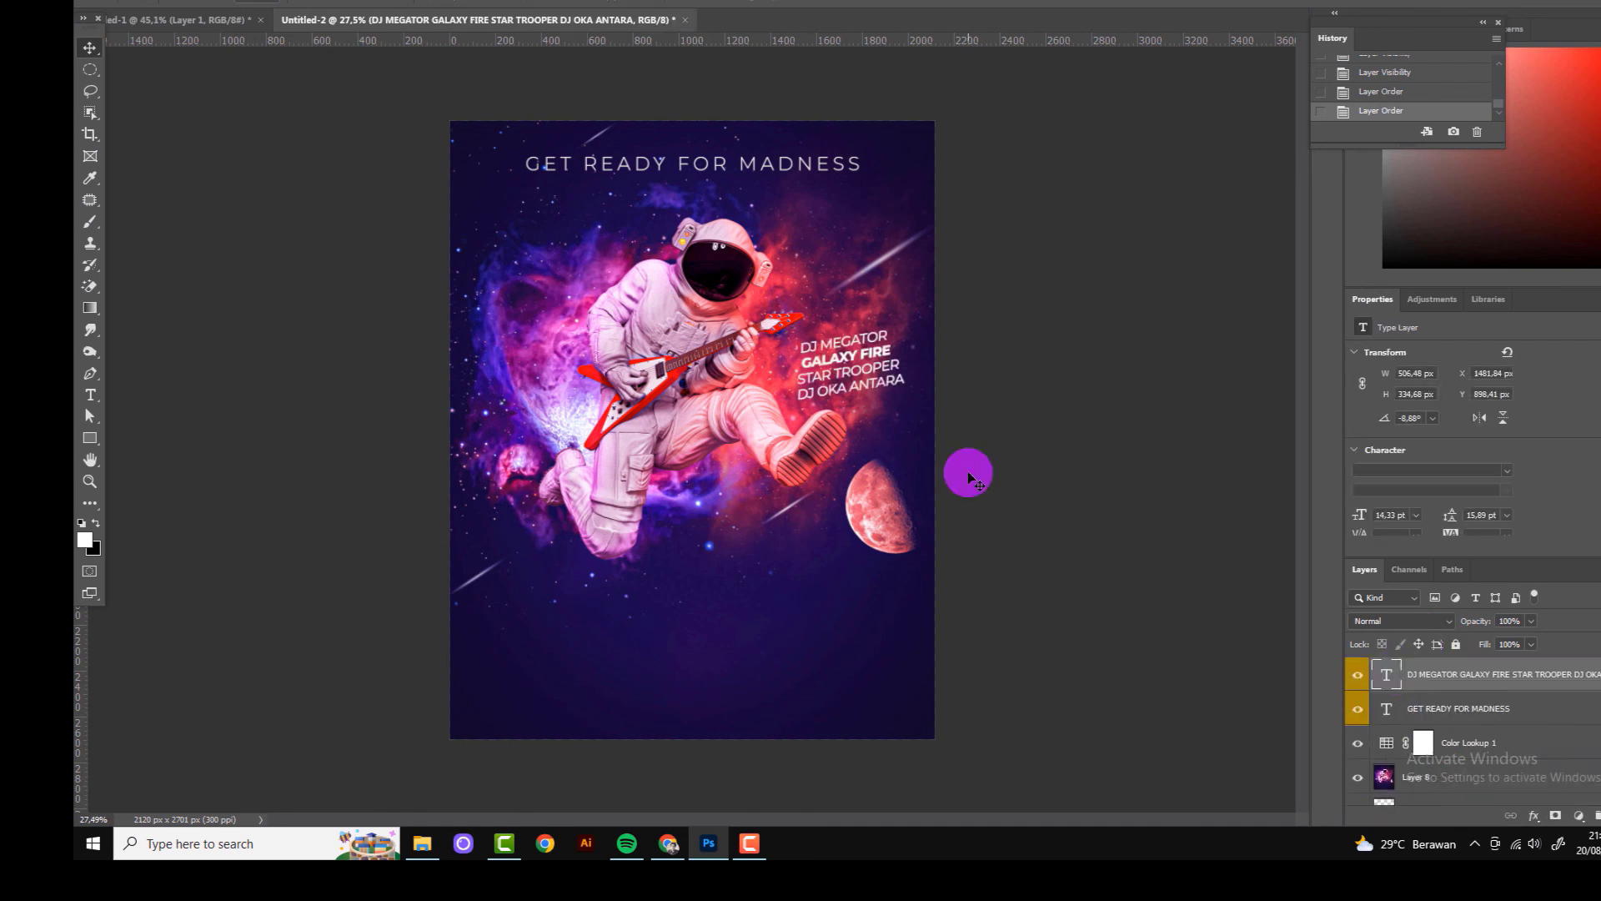
Step: Move the guest name layers together above the artwork
{"action": "scroll", "coordinate": [1412, 733], "scroll_direction": "down", "scroll_amount": 3}
{"action": "scroll", "coordinate": [1418, 734], "scroll_direction": "down", "scroll_amount": 2}
{"action": "left_click", "coordinate": [1433, 709]}
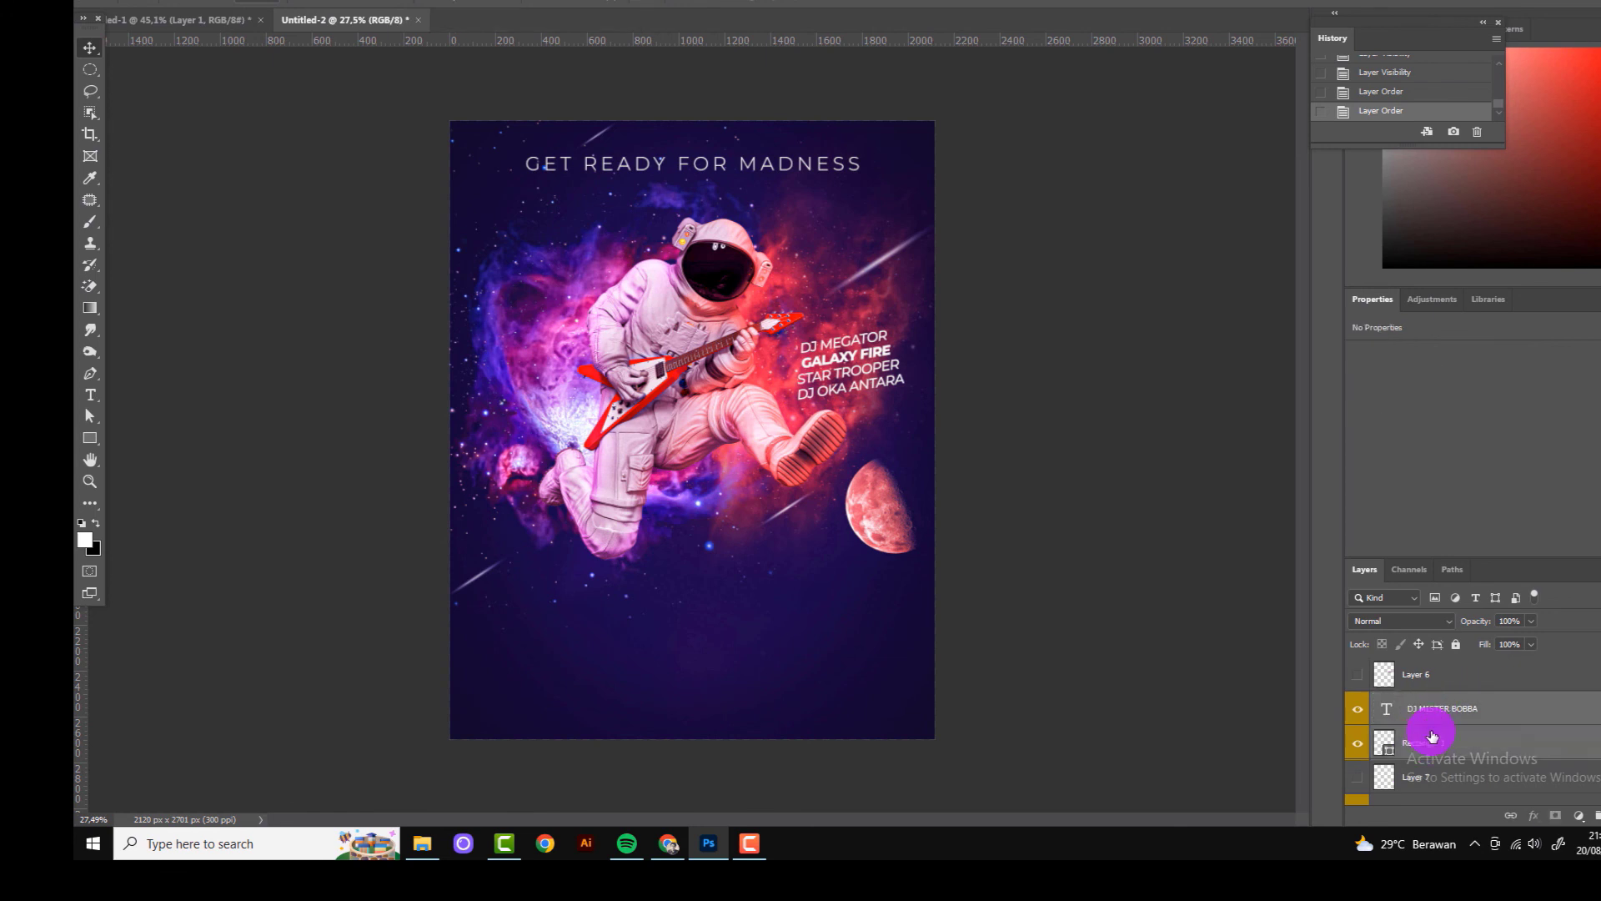
{"action": "mouse_move", "coordinate": [1432, 736]}
{"action": "left_mouse_down"}
{"action": "mouse_move", "coordinate": [1428, 626]}
{"action": "mouse_move", "coordinate": [1415, 672]}
{"action": "left_mouse_up"}
{"action": "scroll", "coordinate": [1430, 734], "scroll_direction": "down", "scroll_amount": 3}
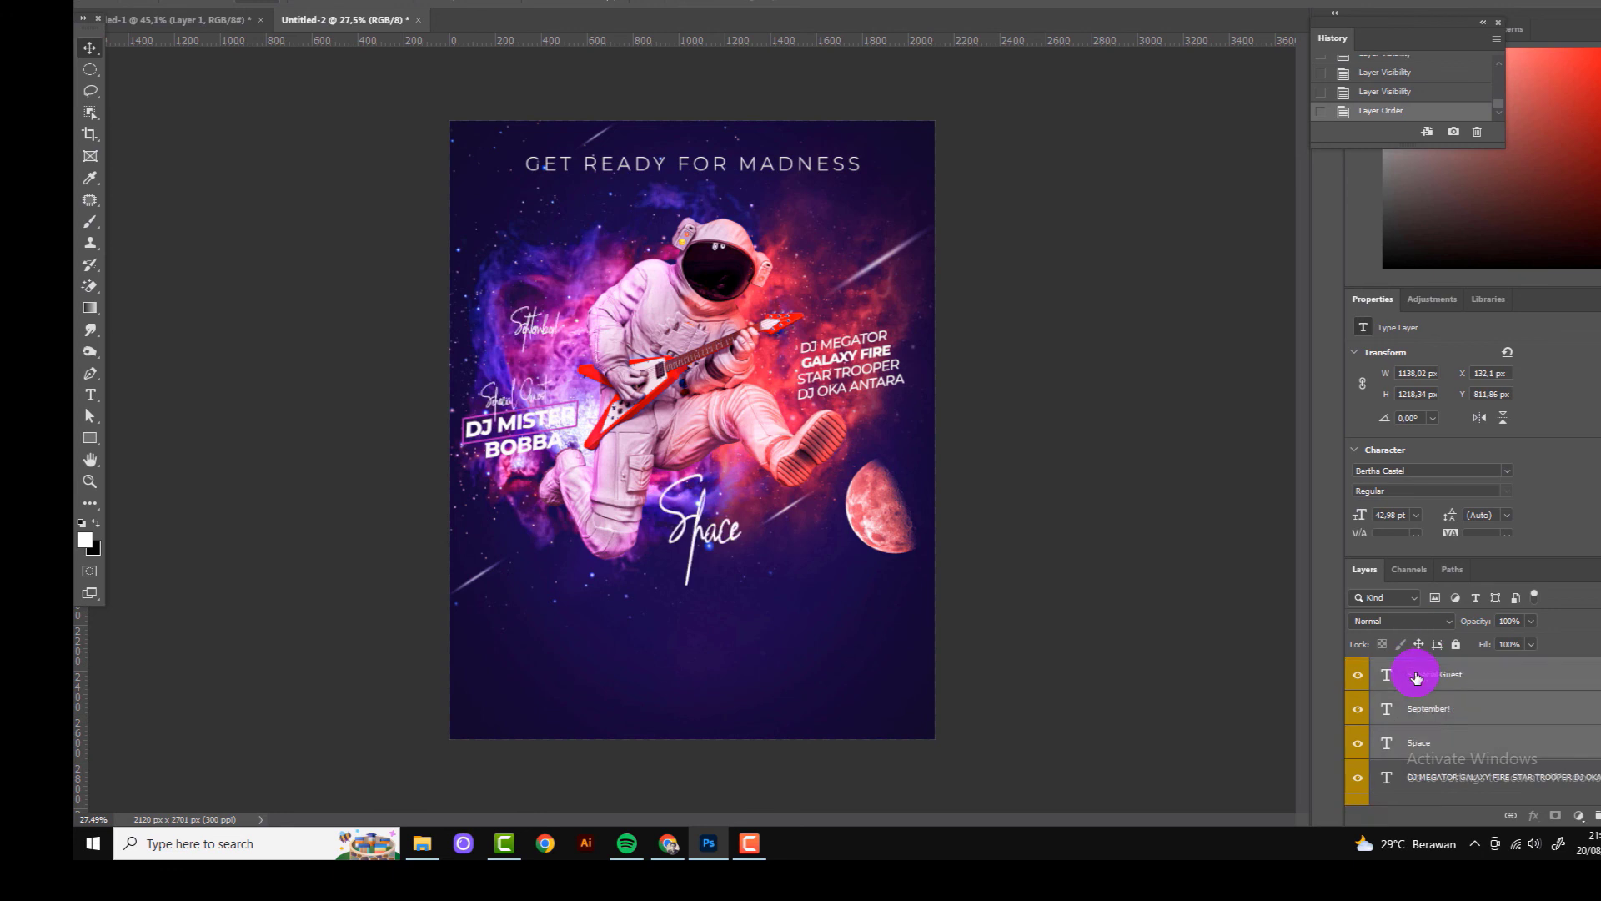
{"action": "scroll", "coordinate": [1405, 709], "scroll_direction": "up", "scroll_amount": 3}
Step: Show the hidden title layers and move FEEL DEEP IMMERSION and the NEON titles above the artwork
{"action": "left_click", "coordinate": [1400, 720]}
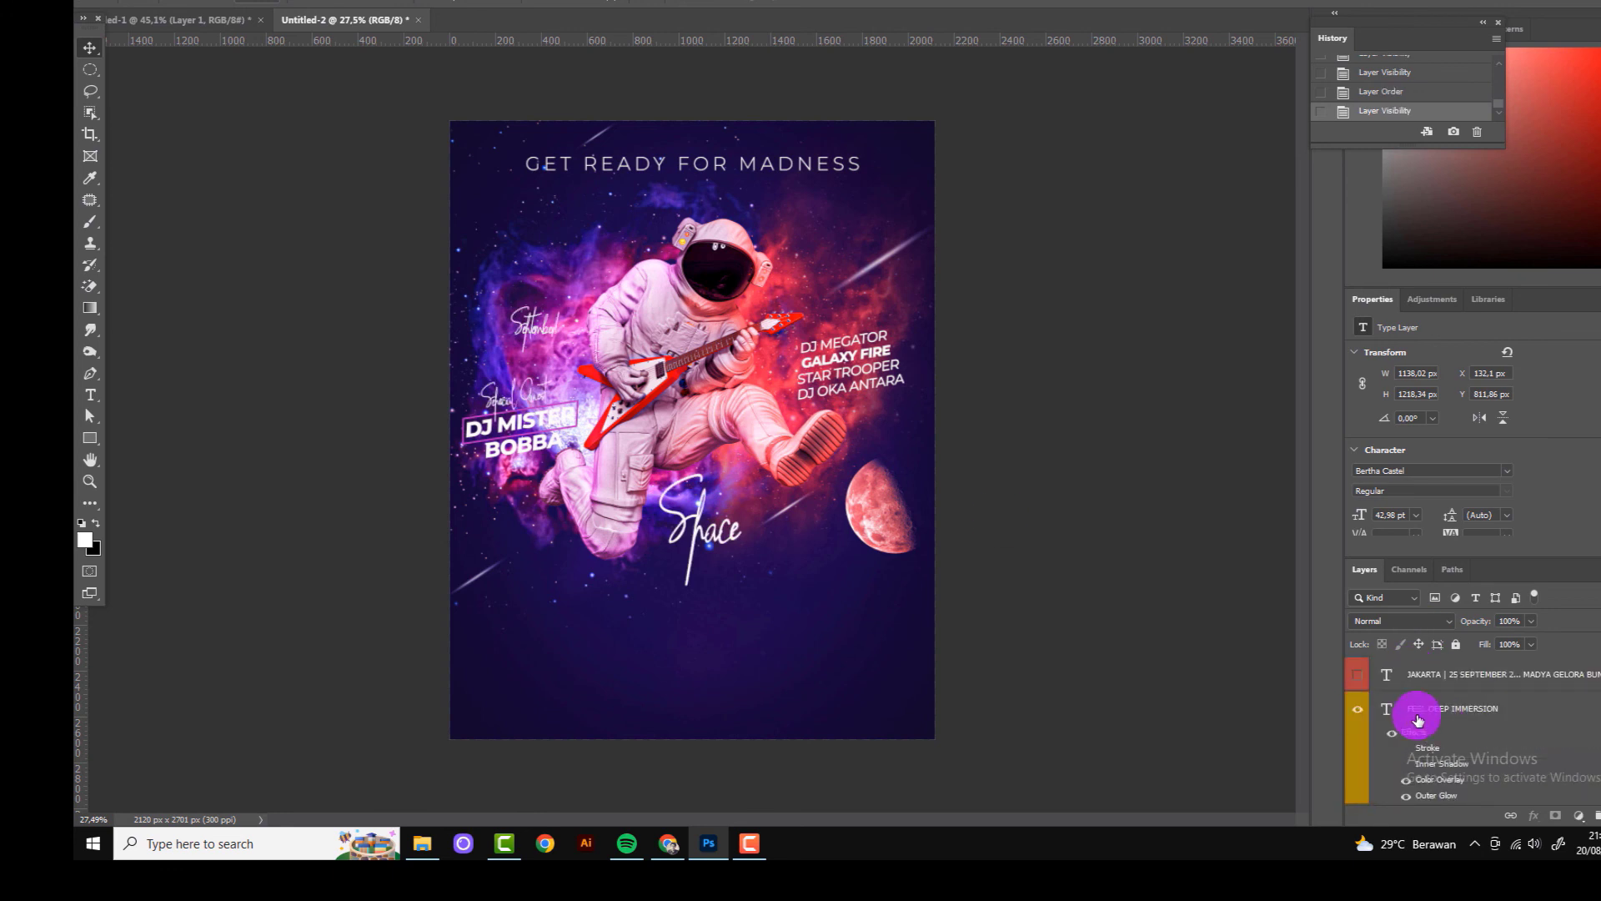
{"action": "scroll", "coordinate": [1410, 751], "scroll_direction": "down", "scroll_amount": 2}
{"action": "left_click", "coordinate": [1358, 685]}
{"action": "left_click", "coordinate": [1358, 785]}
{"action": "left_click", "coordinate": [1435, 728], "text": "ctrl"}
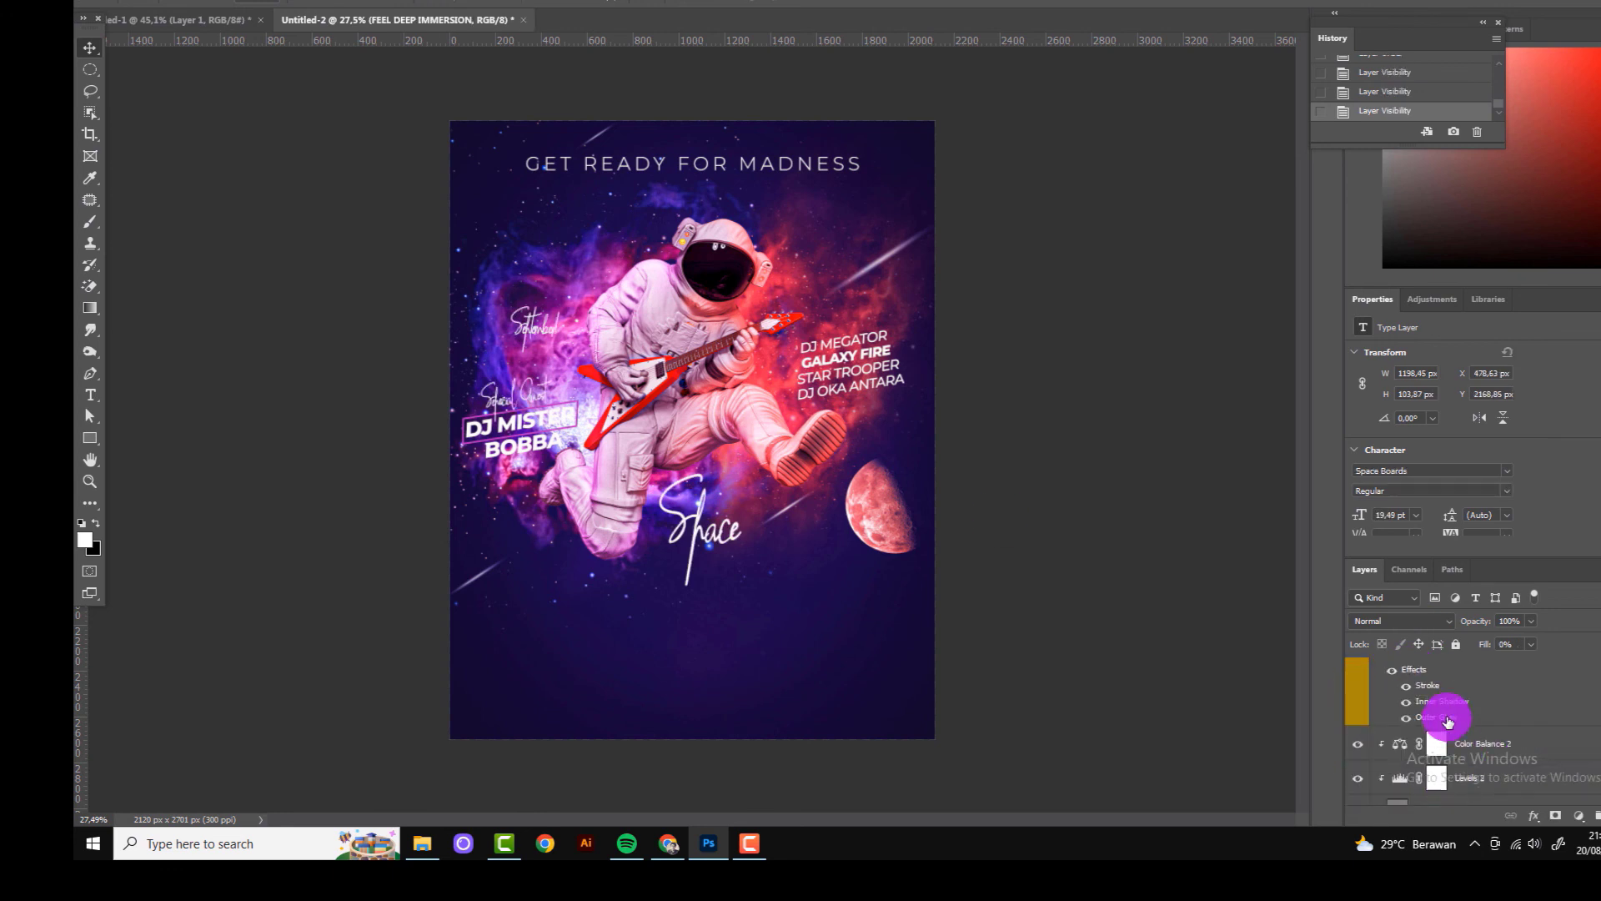
{"action": "scroll", "coordinate": [1428, 709], "scroll_direction": "up", "scroll_amount": 2}
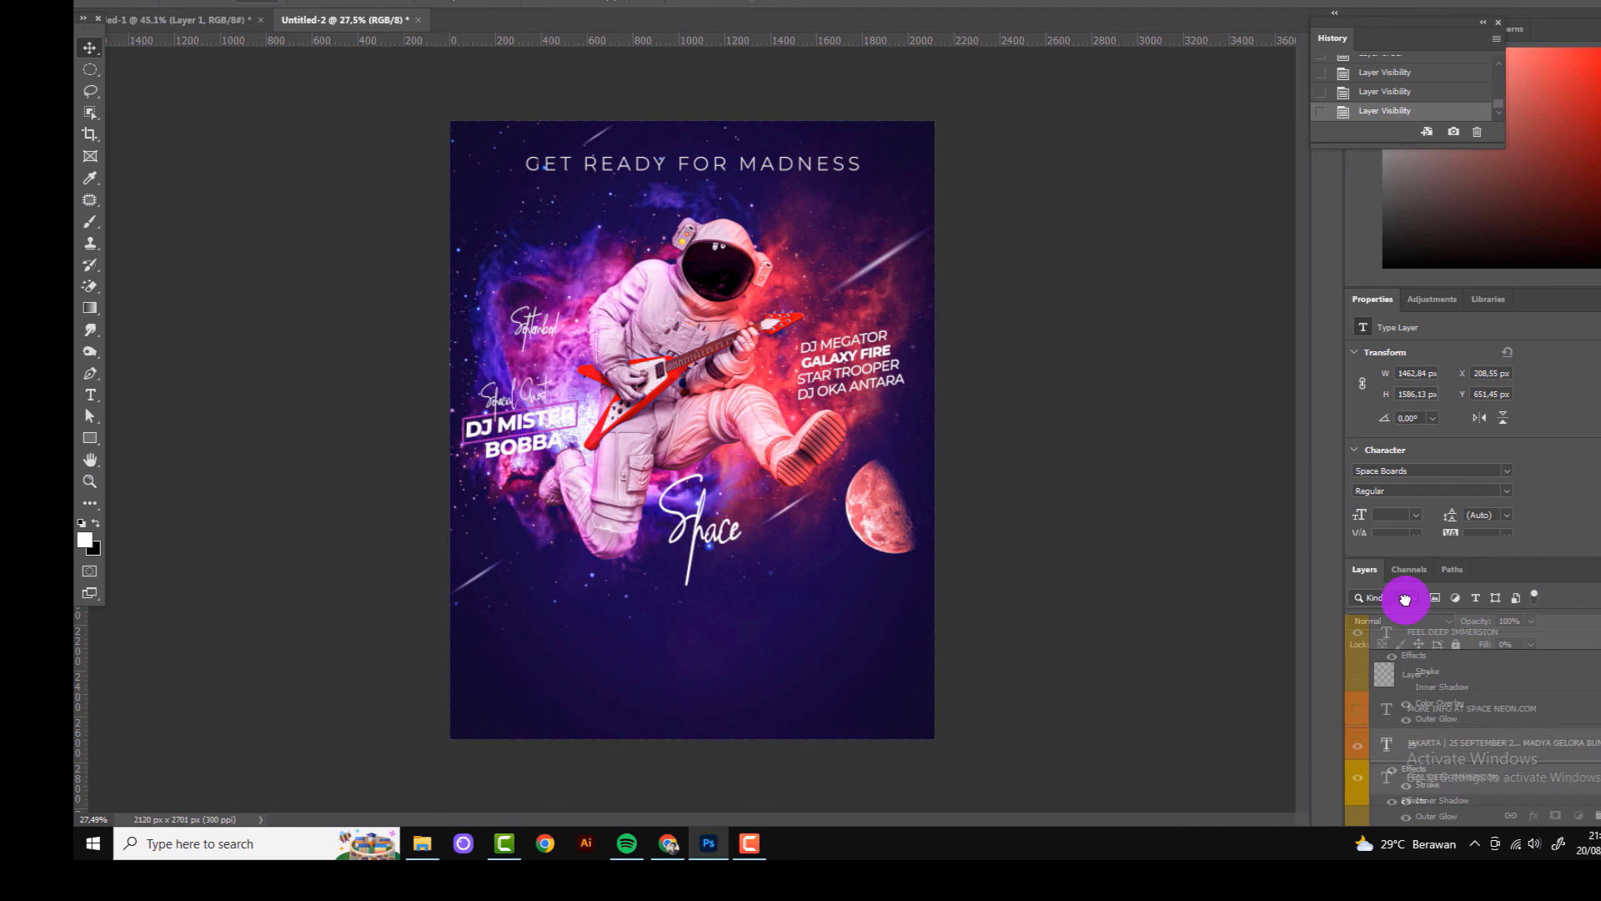
{"action": "left_click_drag", "start_coordinate": [1428, 681], "coordinate": [1409, 661]}
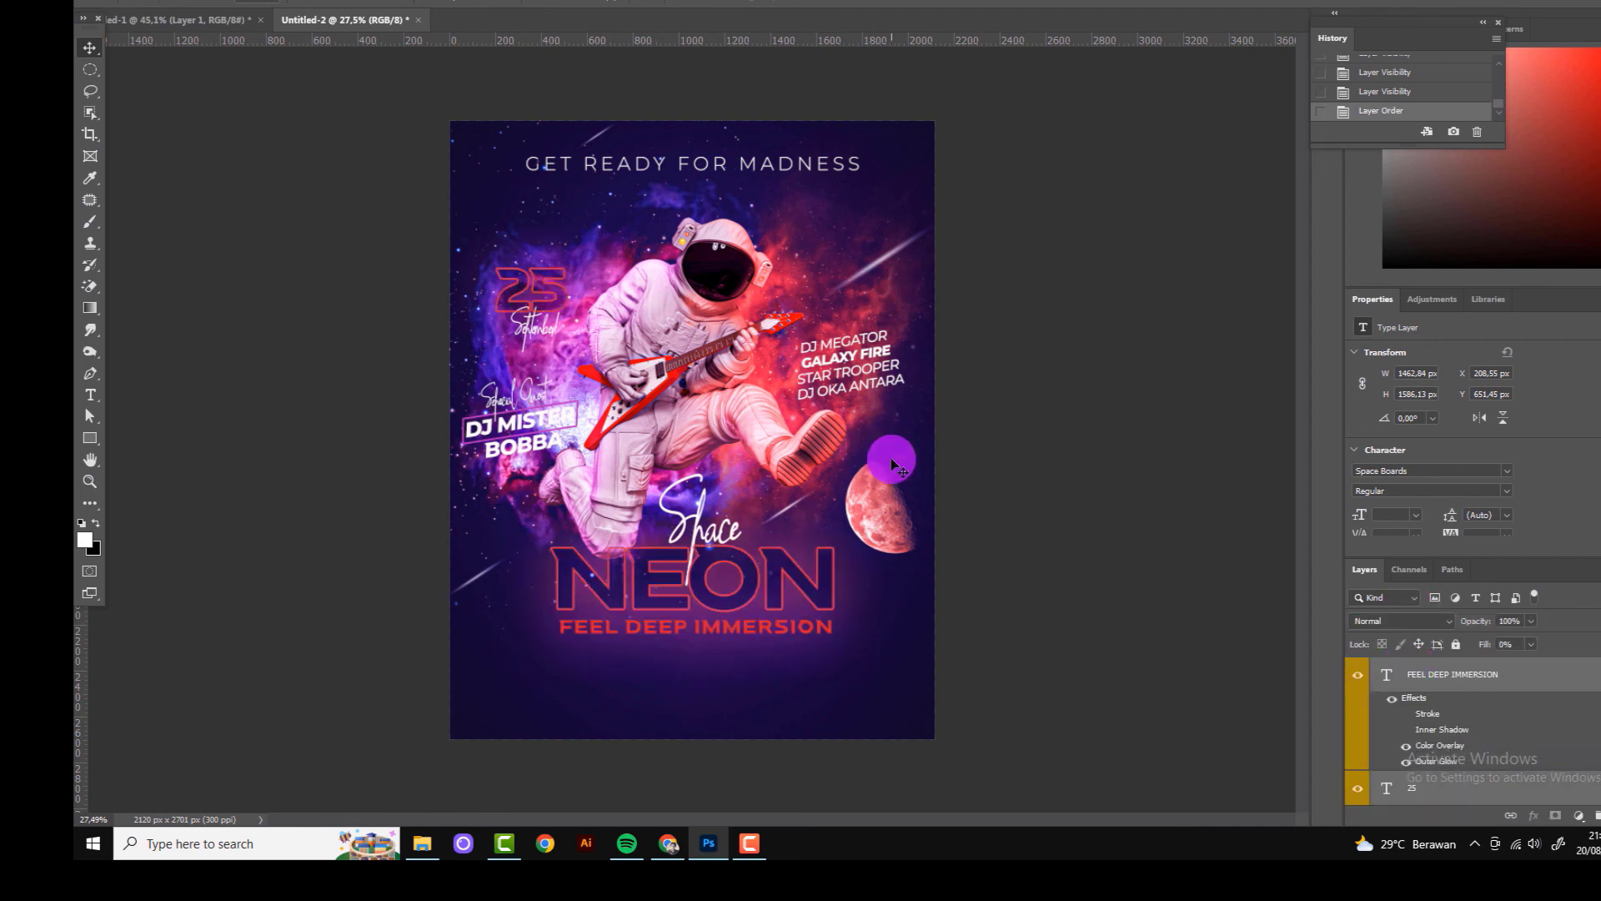
Step: Move the event details text above the covering layers
{"action": "scroll", "coordinate": [1403, 755], "scroll_direction": "down", "scroll_amount": 3}
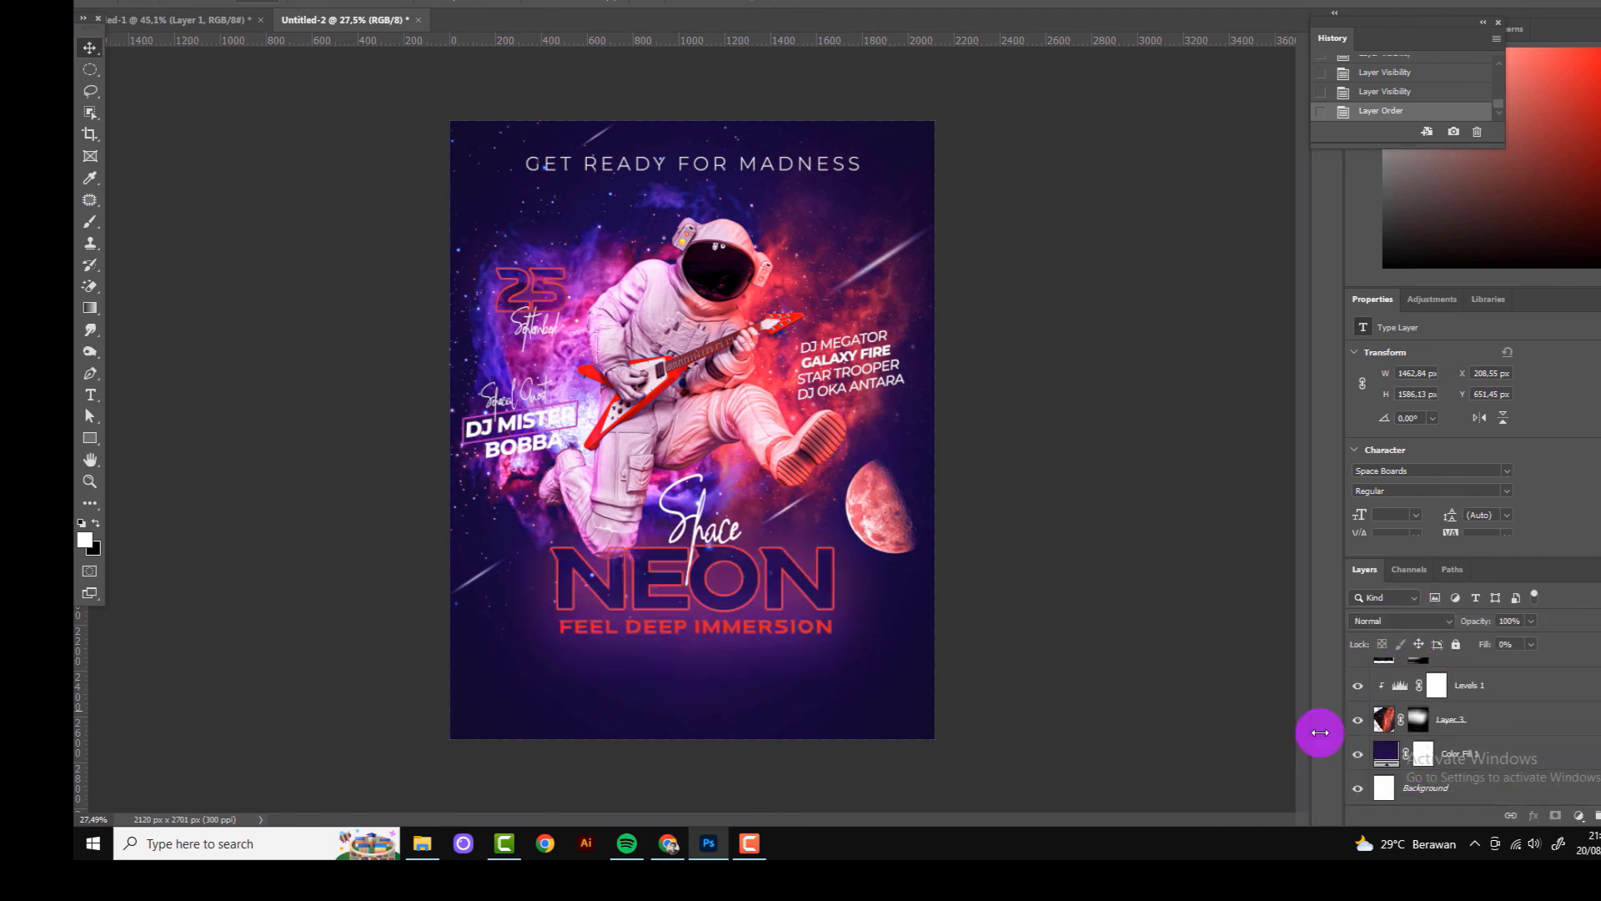
{"action": "scroll", "coordinate": [1424, 766], "scroll_direction": "down", "scroll_amount": 2}
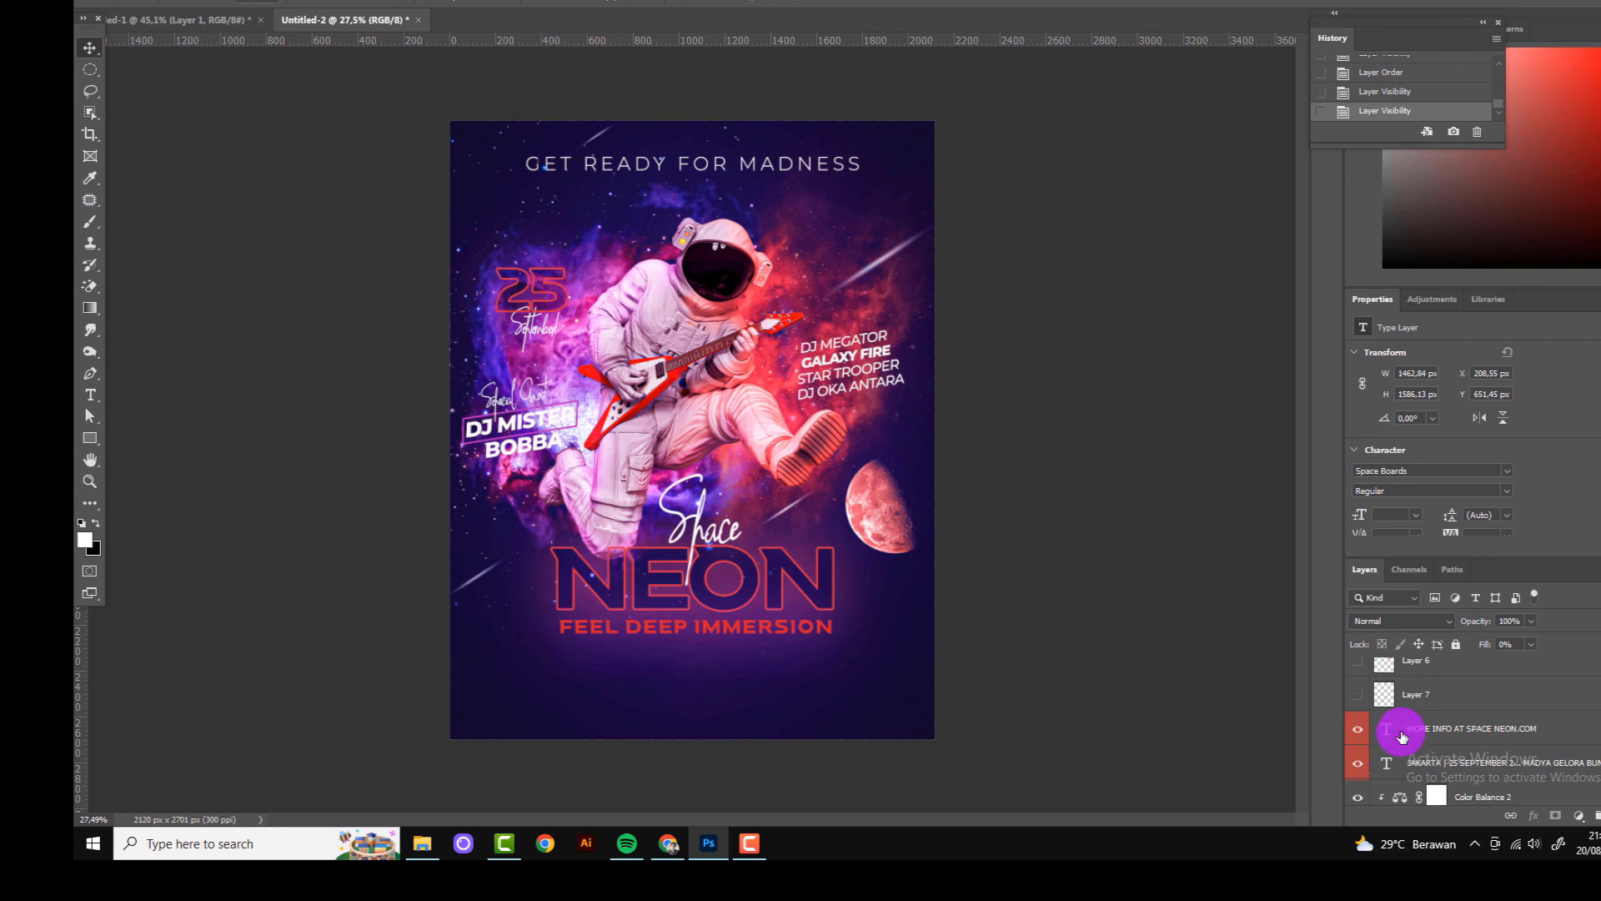
{"action": "mouse_move", "coordinate": [1403, 736]}
{"action": "left_mouse_down"}
{"action": "mouse_move", "coordinate": [1371, 598]}
{"action": "mouse_move", "coordinate": [1365, 675]}
{"action": "left_mouse_up"}
Step: Add a new empty layer above the DJ MISTER BOBBA layer
{"action": "left_click", "coordinate": [1043, 734]}
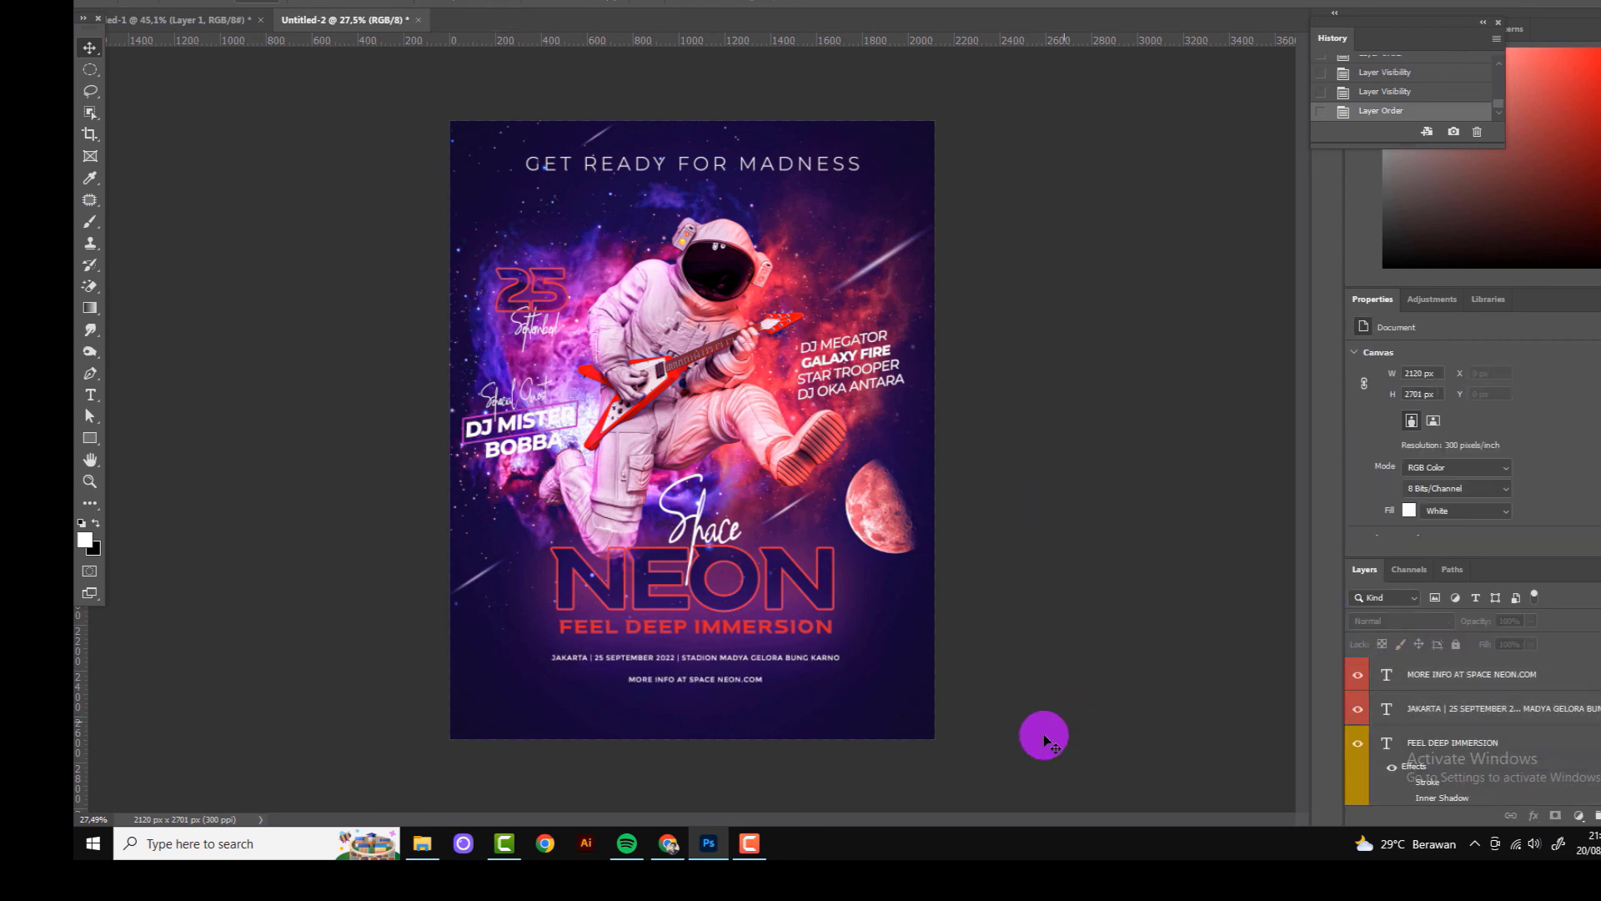
{"action": "scroll", "coordinate": [850, 725], "scroll_direction": "down", "scroll_amount": 1}
{"action": "scroll", "coordinate": [942, 711], "scroll_direction": "up", "scroll_amount": 1}
{"action": "scroll", "coordinate": [1061, 684], "scroll_direction": "up", "scroll_amount": 1}
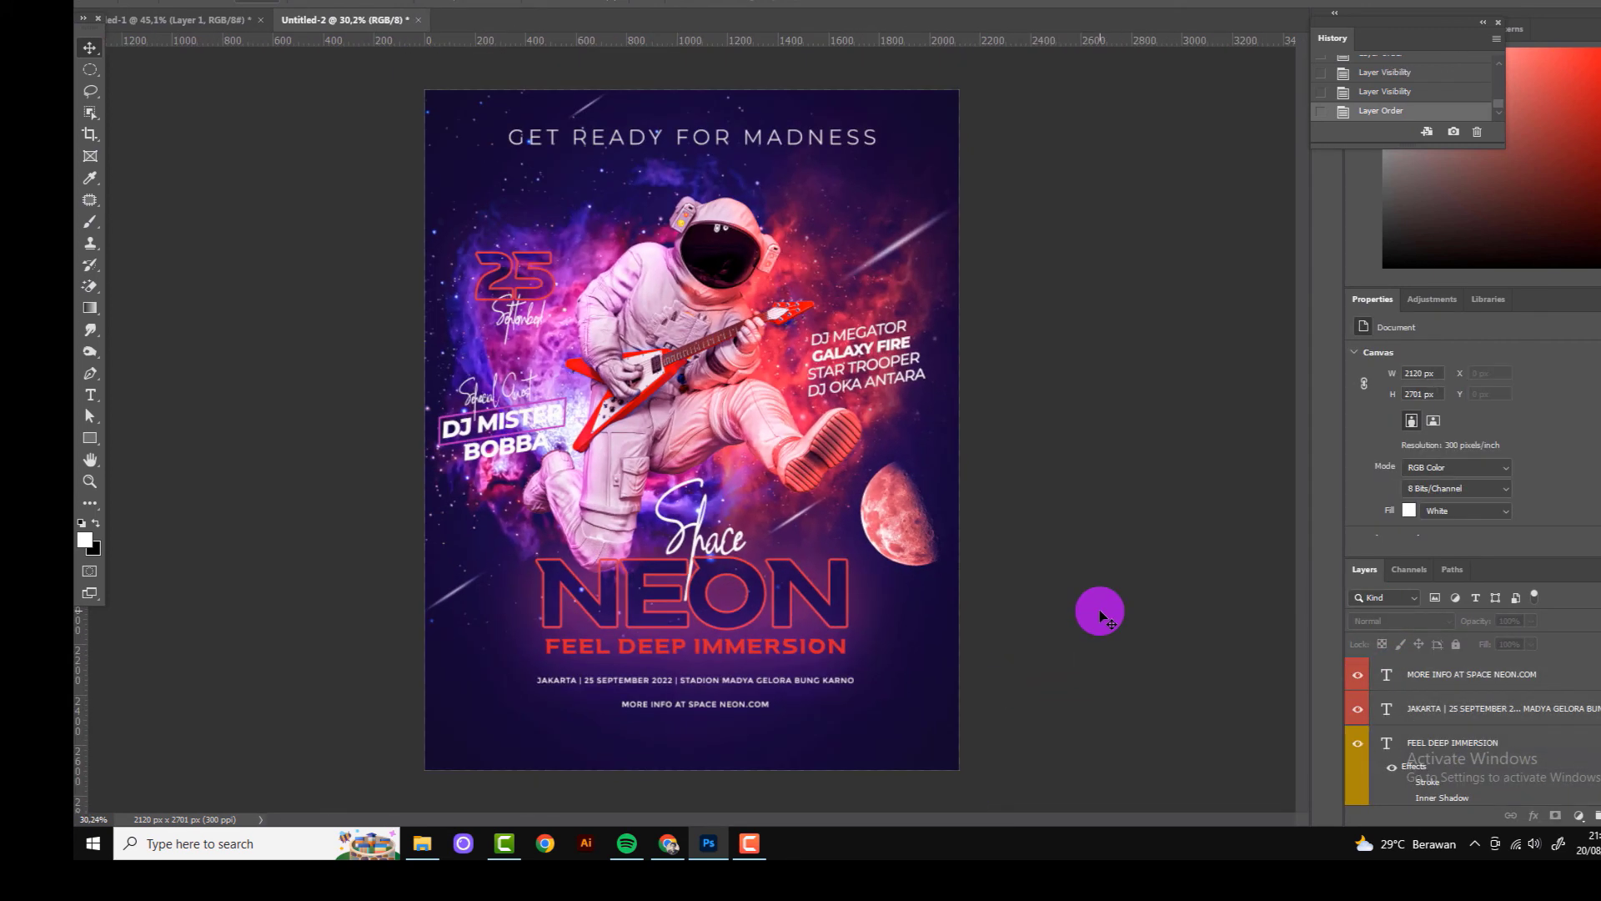
{"action": "scroll", "coordinate": [1061, 684], "scroll_direction": "up", "scroll_amount": 2}
{"action": "scroll", "coordinate": [1415, 734], "scroll_direction": "down", "scroll_amount": 3}
{"action": "scroll", "coordinate": [1416, 716], "scroll_direction": "up", "scroll_amount": 3}
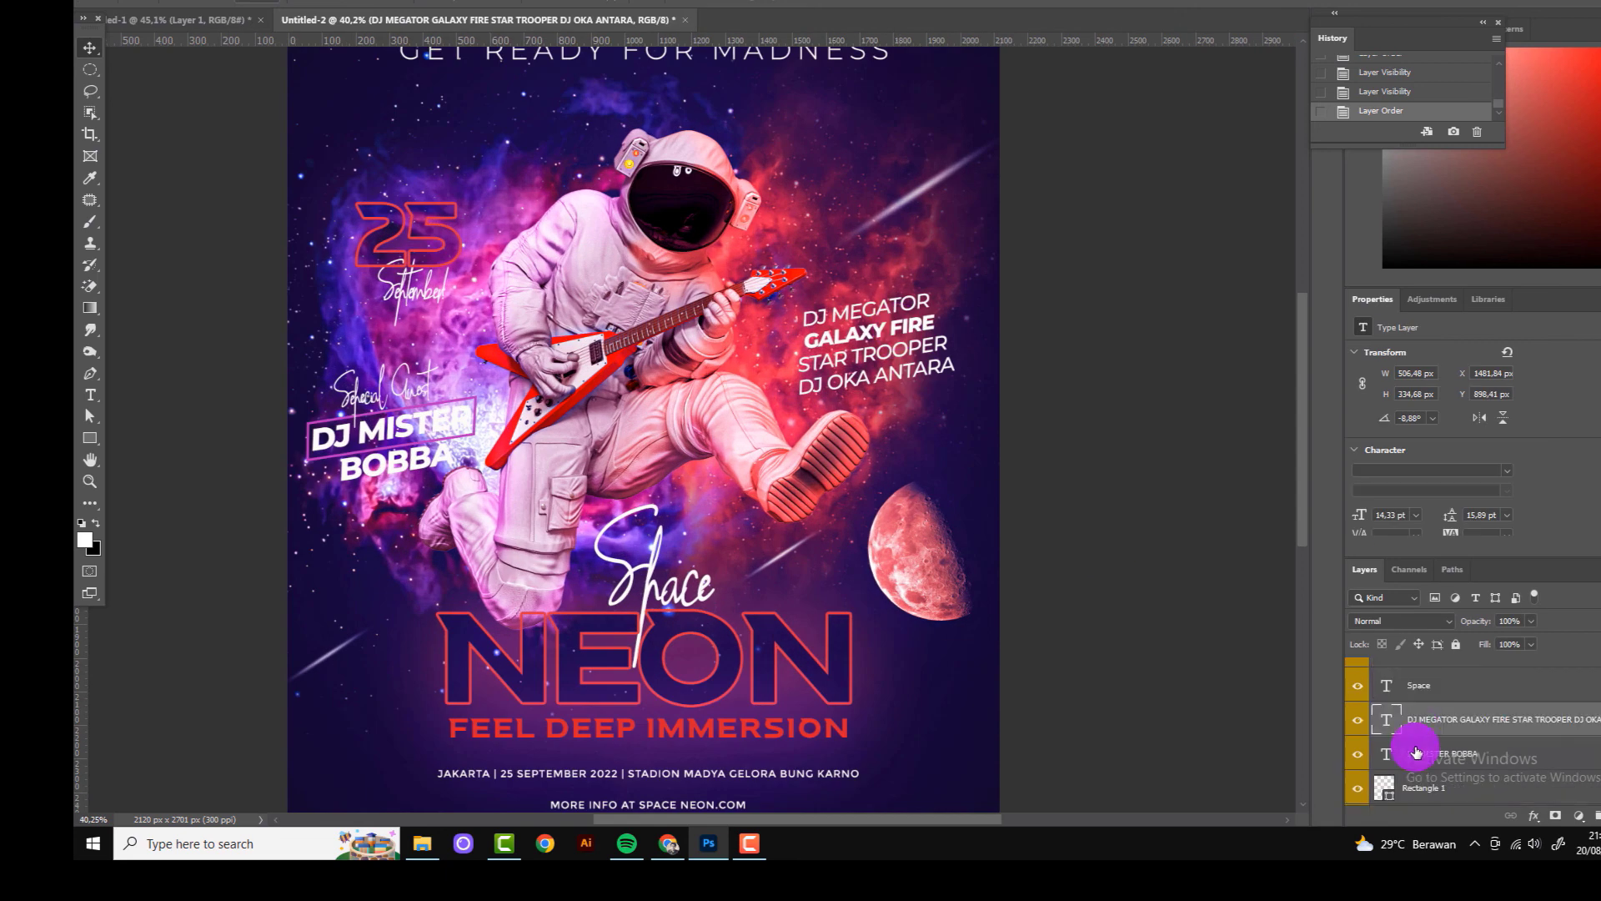
{"action": "left_click", "coordinate": [1423, 755]}
{"action": "key", "text": "ctrl+shift+alt+n"}
Step: Draw a rectangle over the lineup text and fill it bright pink
{"action": "scroll", "coordinate": [846, 337], "scroll_direction": "up", "scroll_amount": 1}
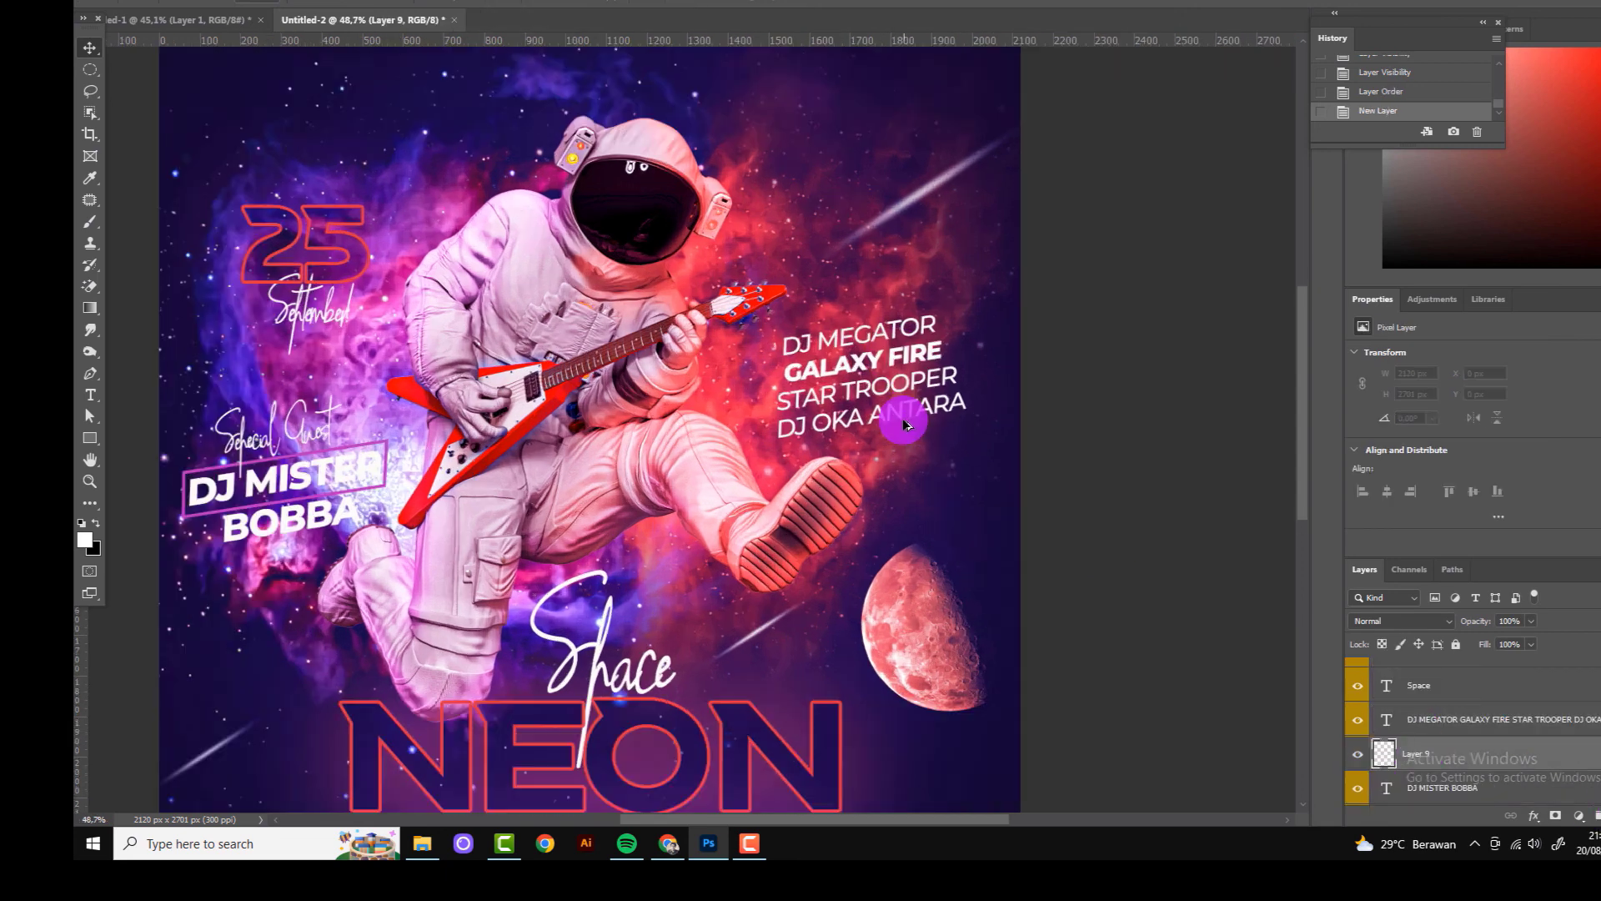
{"action": "scroll", "coordinate": [846, 338], "scroll_direction": "up", "scroll_amount": 1}
{"action": "left_click_drag", "start_coordinate": [747, 342], "coordinate": [964, 384]}
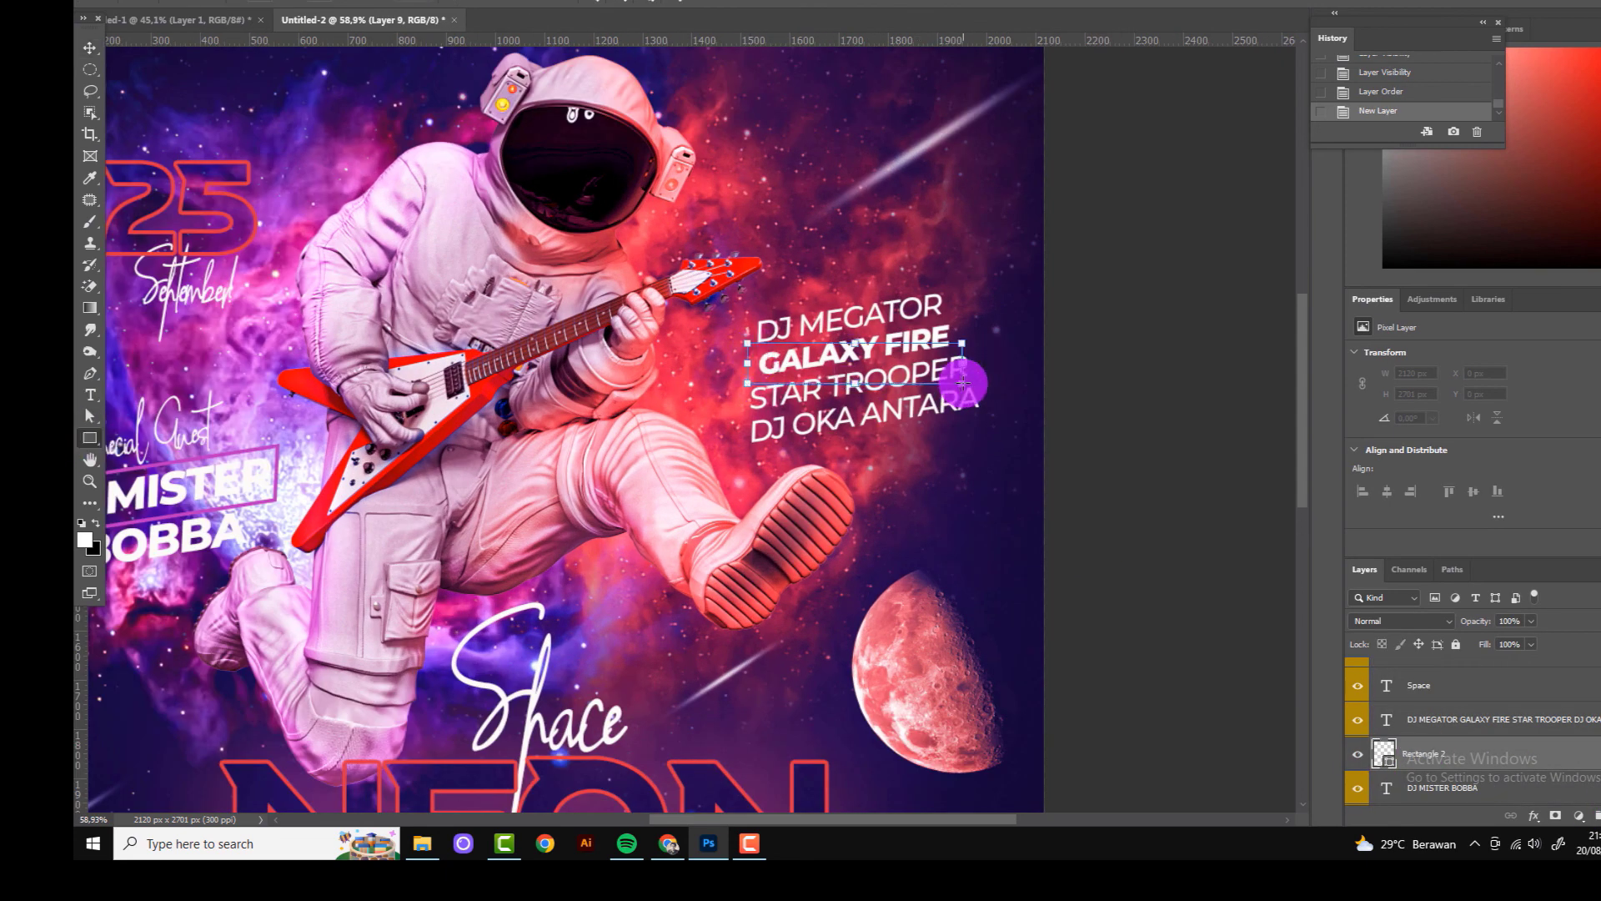
{"action": "double_click", "coordinate": [1385, 761]}
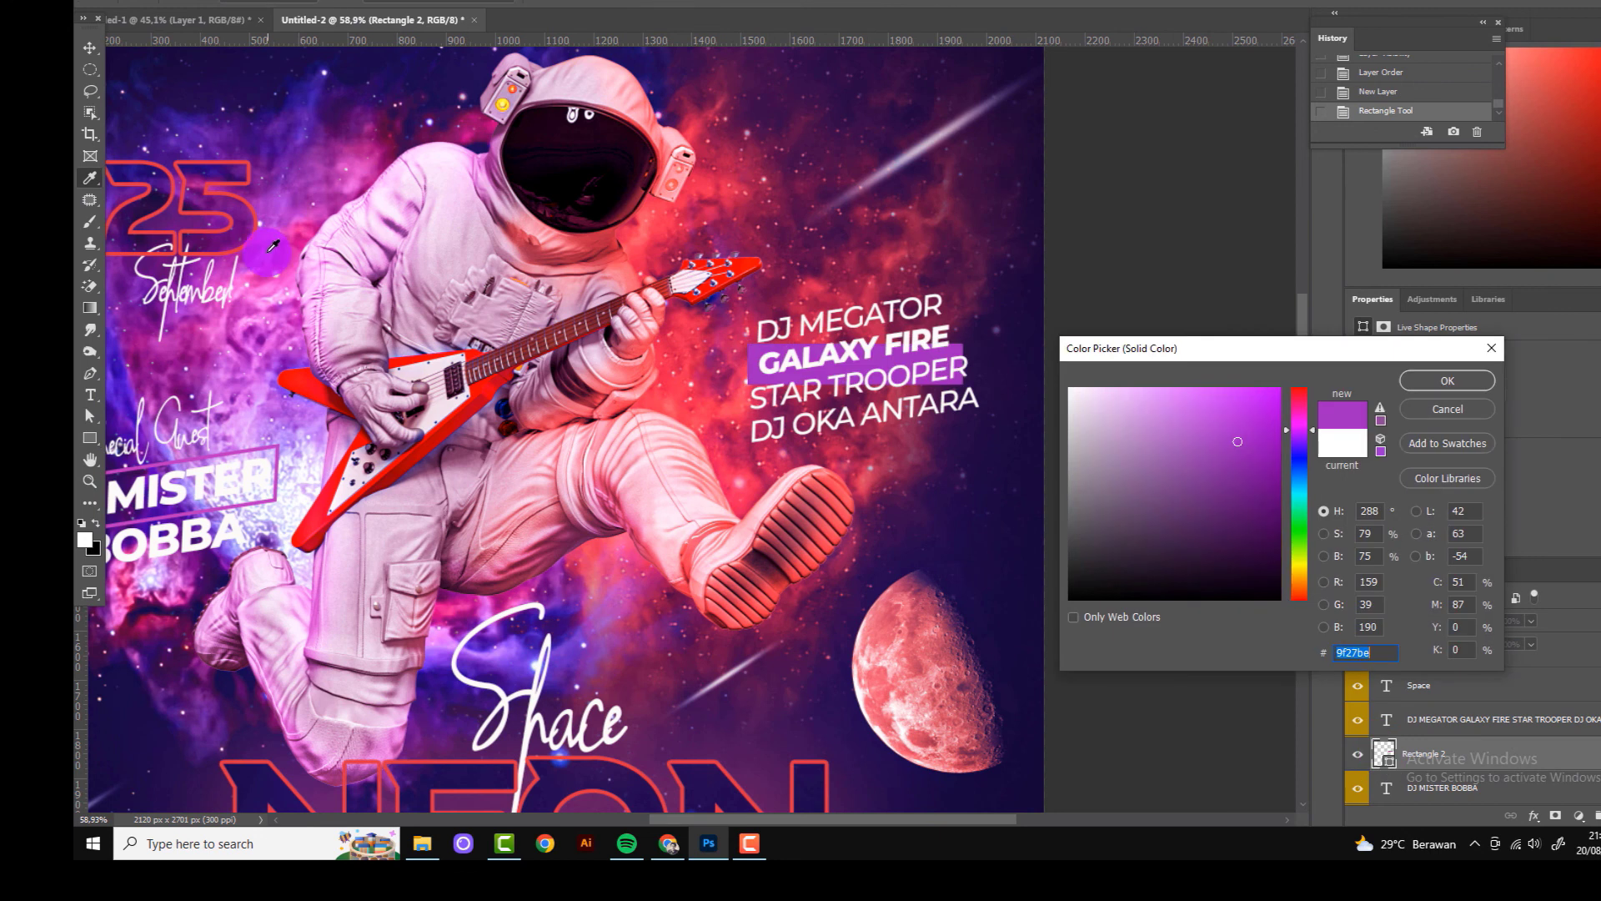
{"action": "left_click", "coordinate": [283, 256]}
{"action": "left_click", "coordinate": [265, 287]}
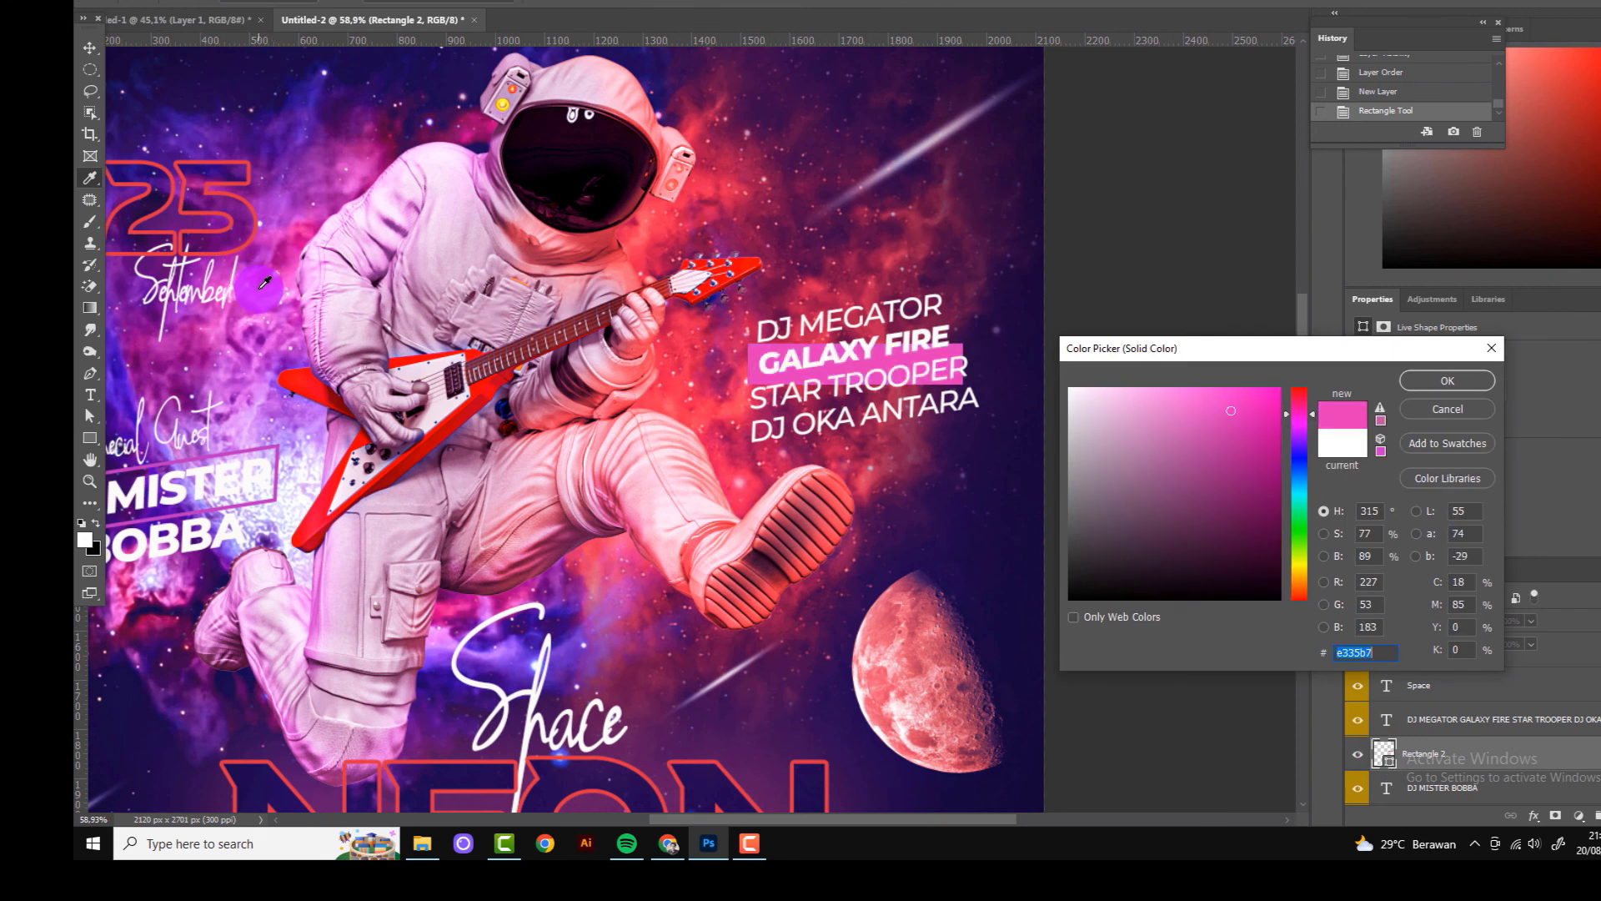
{"action": "left_click", "coordinate": [1214, 402]}
{"action": "left_click", "coordinate": [1439, 381]}
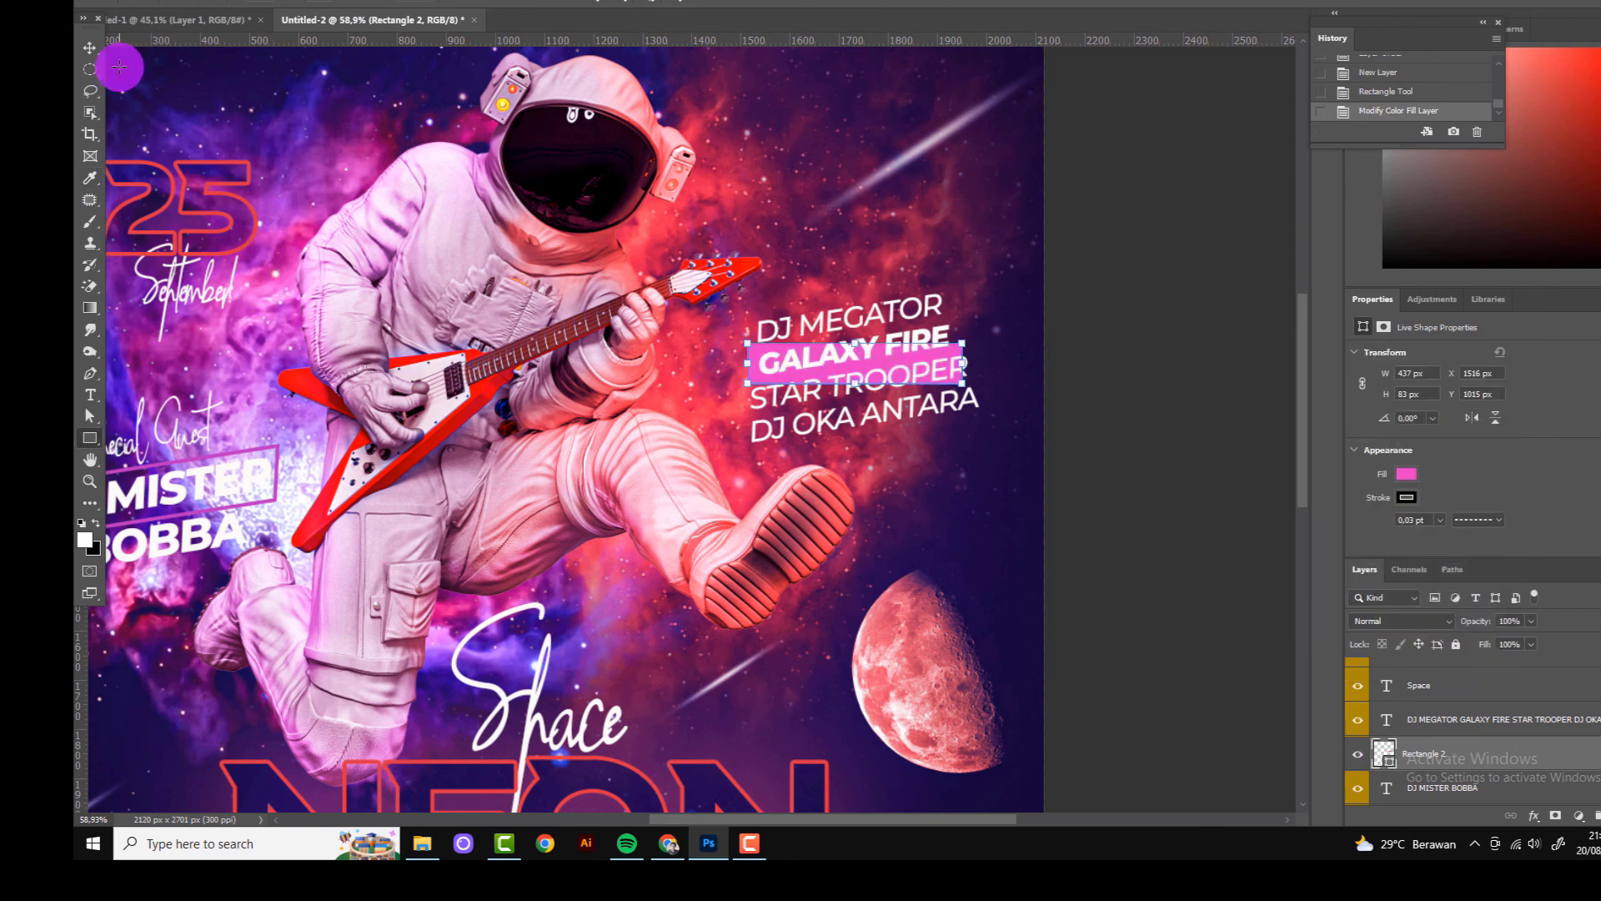
Step: Tilt the pink bar to the text angle and move it behind GALAXY FIRE
{"action": "left_click_drag", "start_coordinate": [968, 338], "coordinate": [986, 314]}
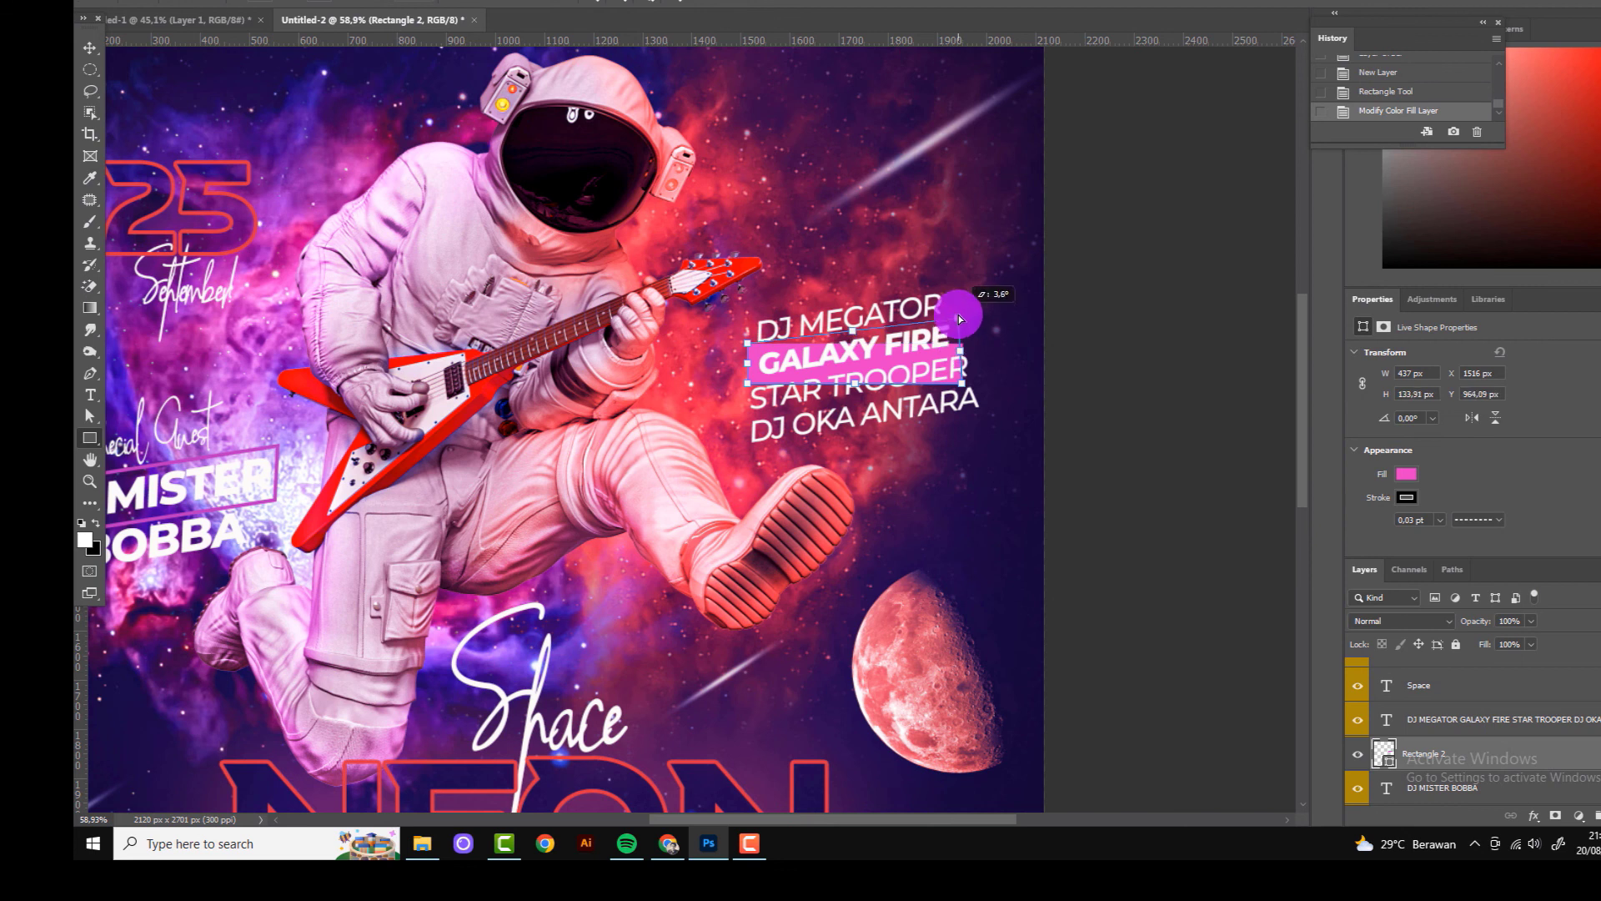
{"action": "left_click", "coordinate": [876, 369]}
{"action": "mouse_move", "coordinate": [941, 371]}
{"action": "left_mouse_down"}
{"action": "mouse_move", "coordinate": [941, 342]}
{"action": "mouse_move", "coordinate": [965, 397]}
{"action": "mouse_move", "coordinate": [950, 380]}
{"action": "left_mouse_up"}
{"action": "key", "text": "ctrl+z"}
{"action": "left_click", "coordinate": [90, 47]}
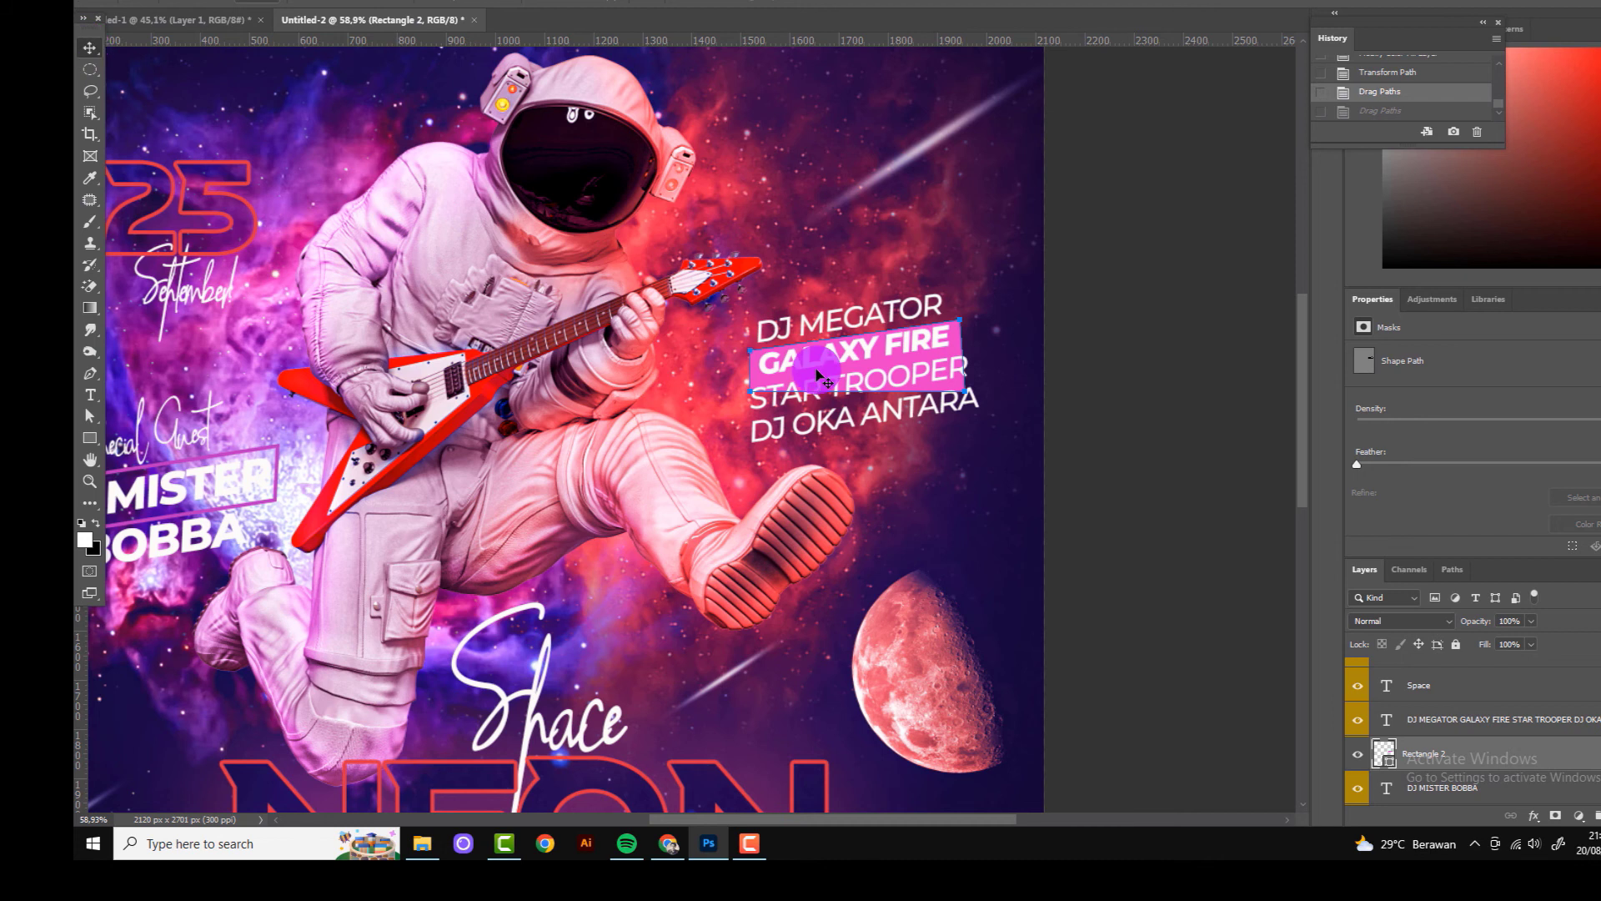
{"action": "scroll", "coordinate": [719, 407], "scroll_direction": "up", "scroll_amount": 3}
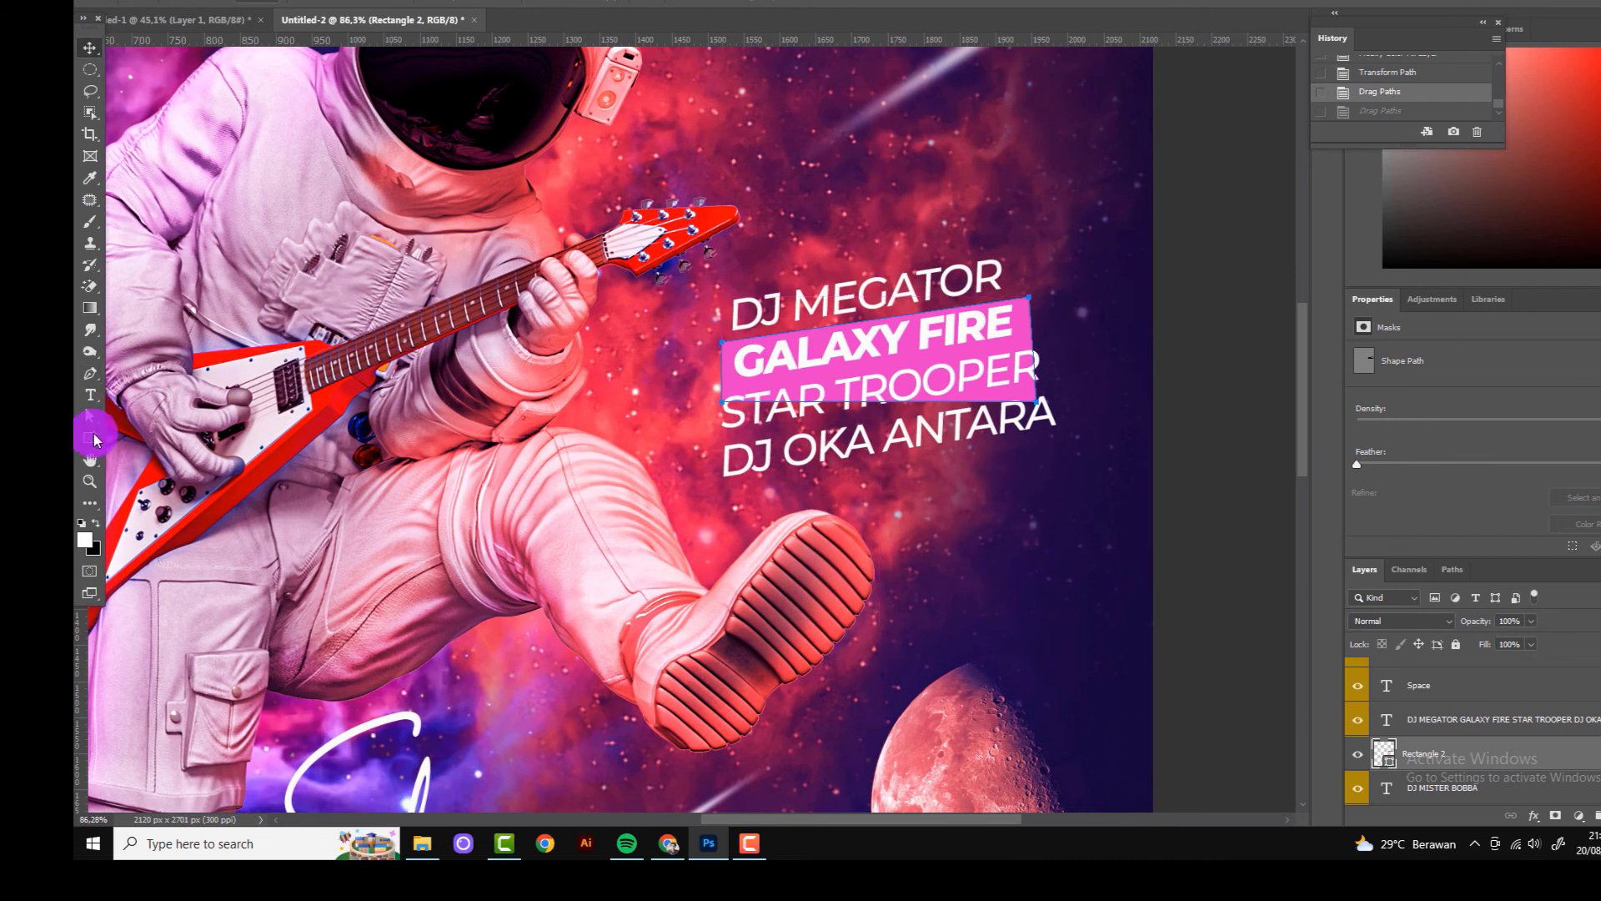
{"action": "left_click", "coordinate": [91, 416]}
{"action": "left_click_drag", "start_coordinate": [1040, 400], "coordinate": [1035, 348]}
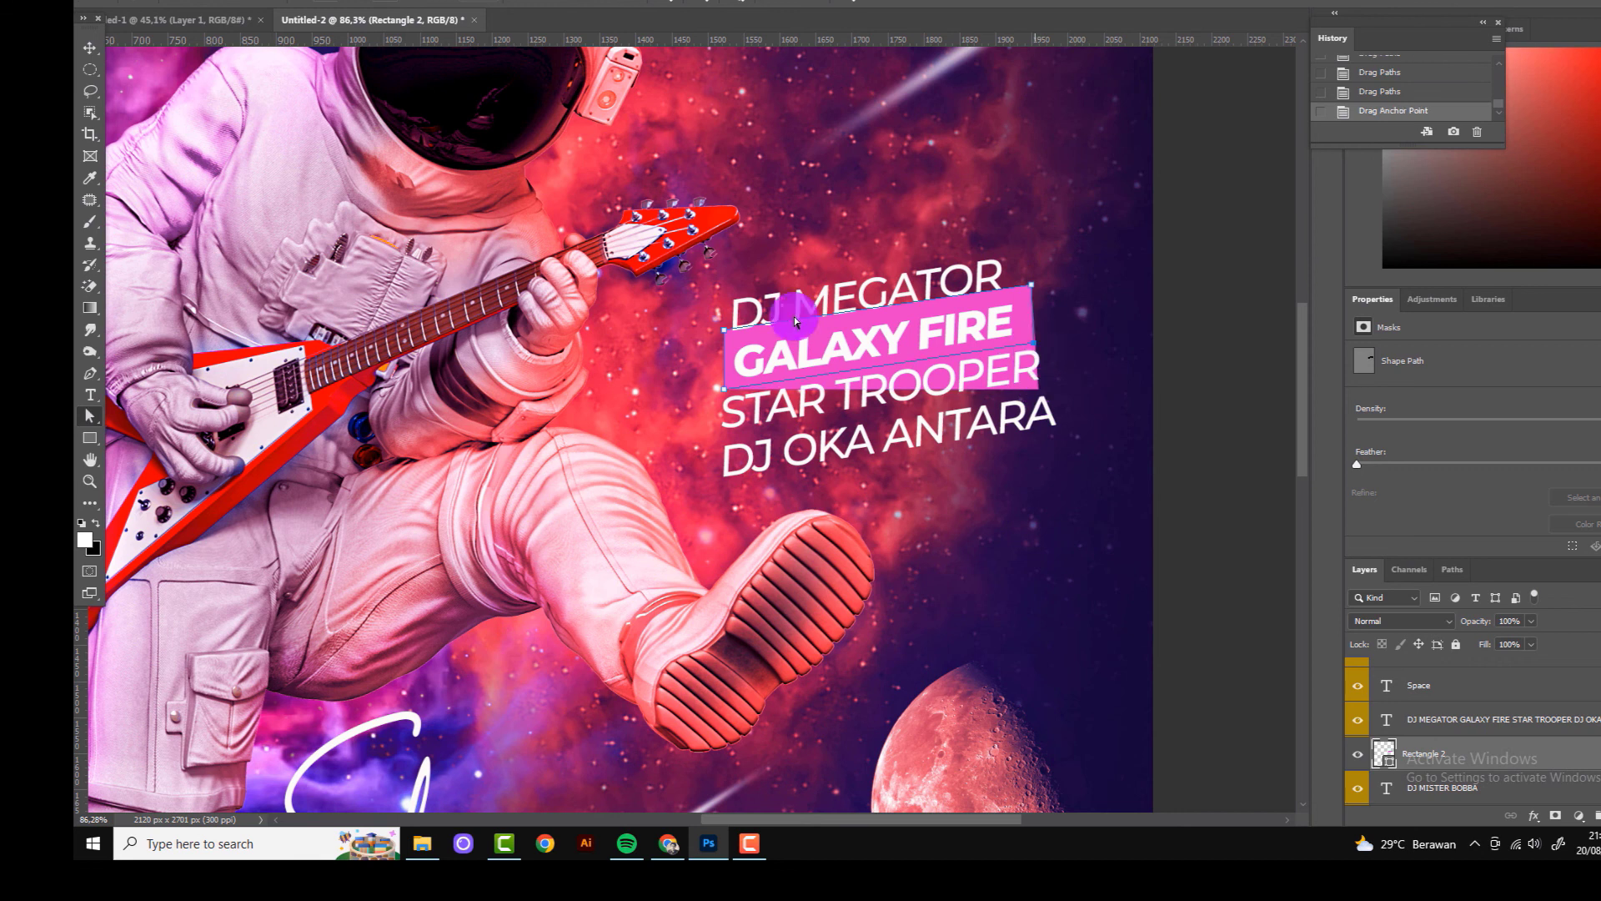
Step: Drag the pink bar's corner anchors so it hugs the slanted GALAXY FIRE line
{"action": "left_click_drag", "start_coordinate": [724, 330], "coordinate": [724, 341]}
{"action": "left_click_drag", "start_coordinate": [1032, 284], "coordinate": [1025, 292]}
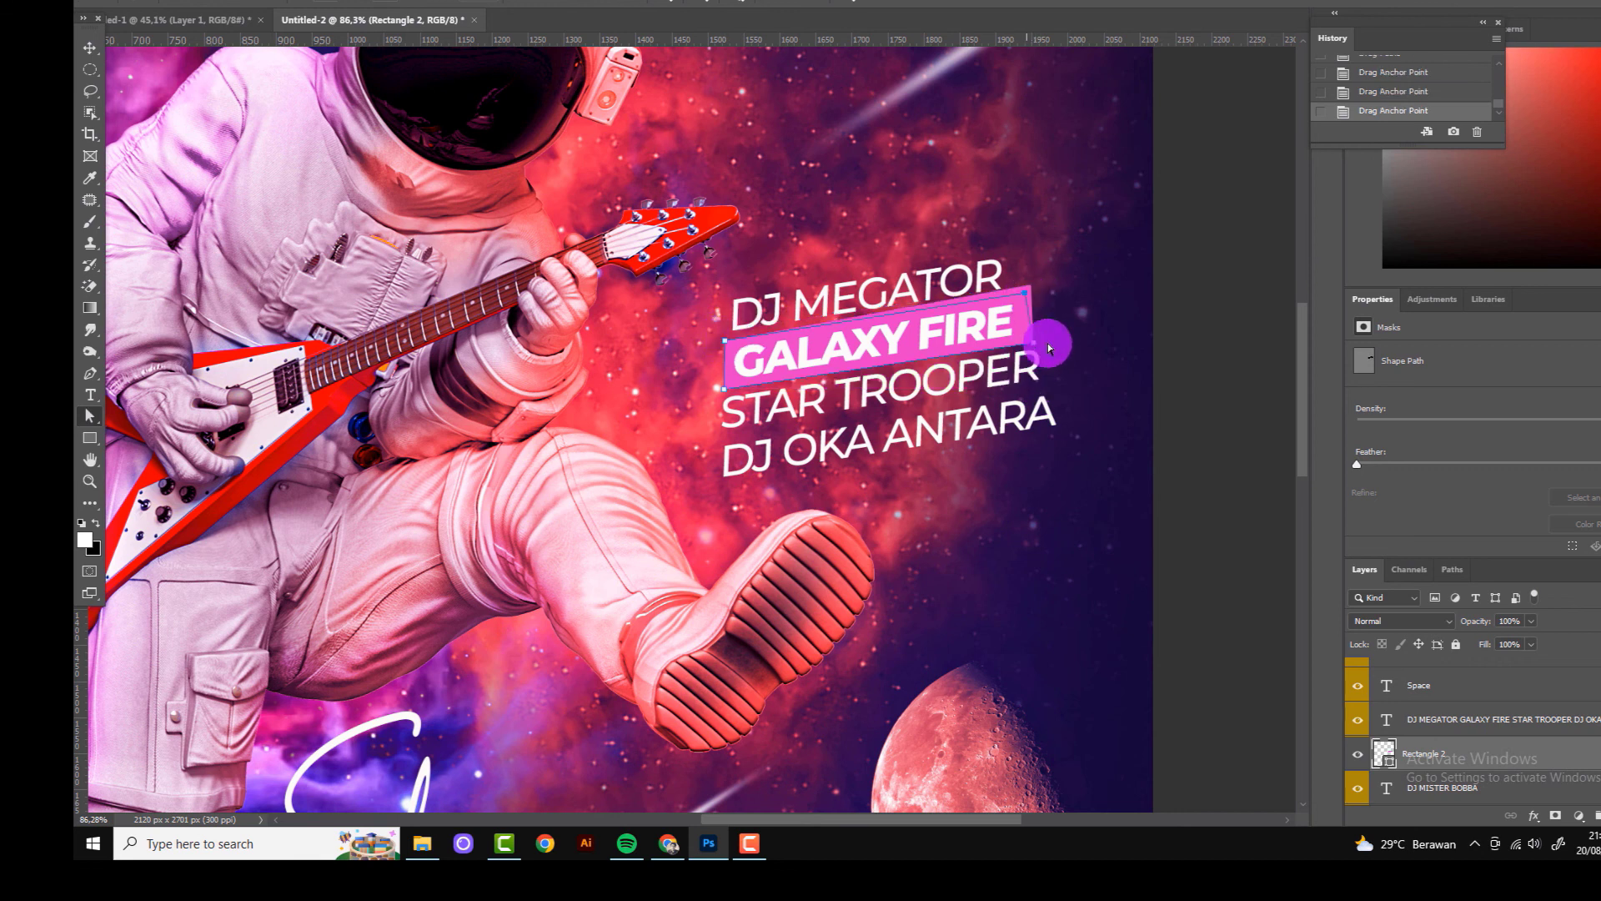
{"action": "left_click_drag", "start_coordinate": [1025, 349], "coordinate": [1022, 343]}
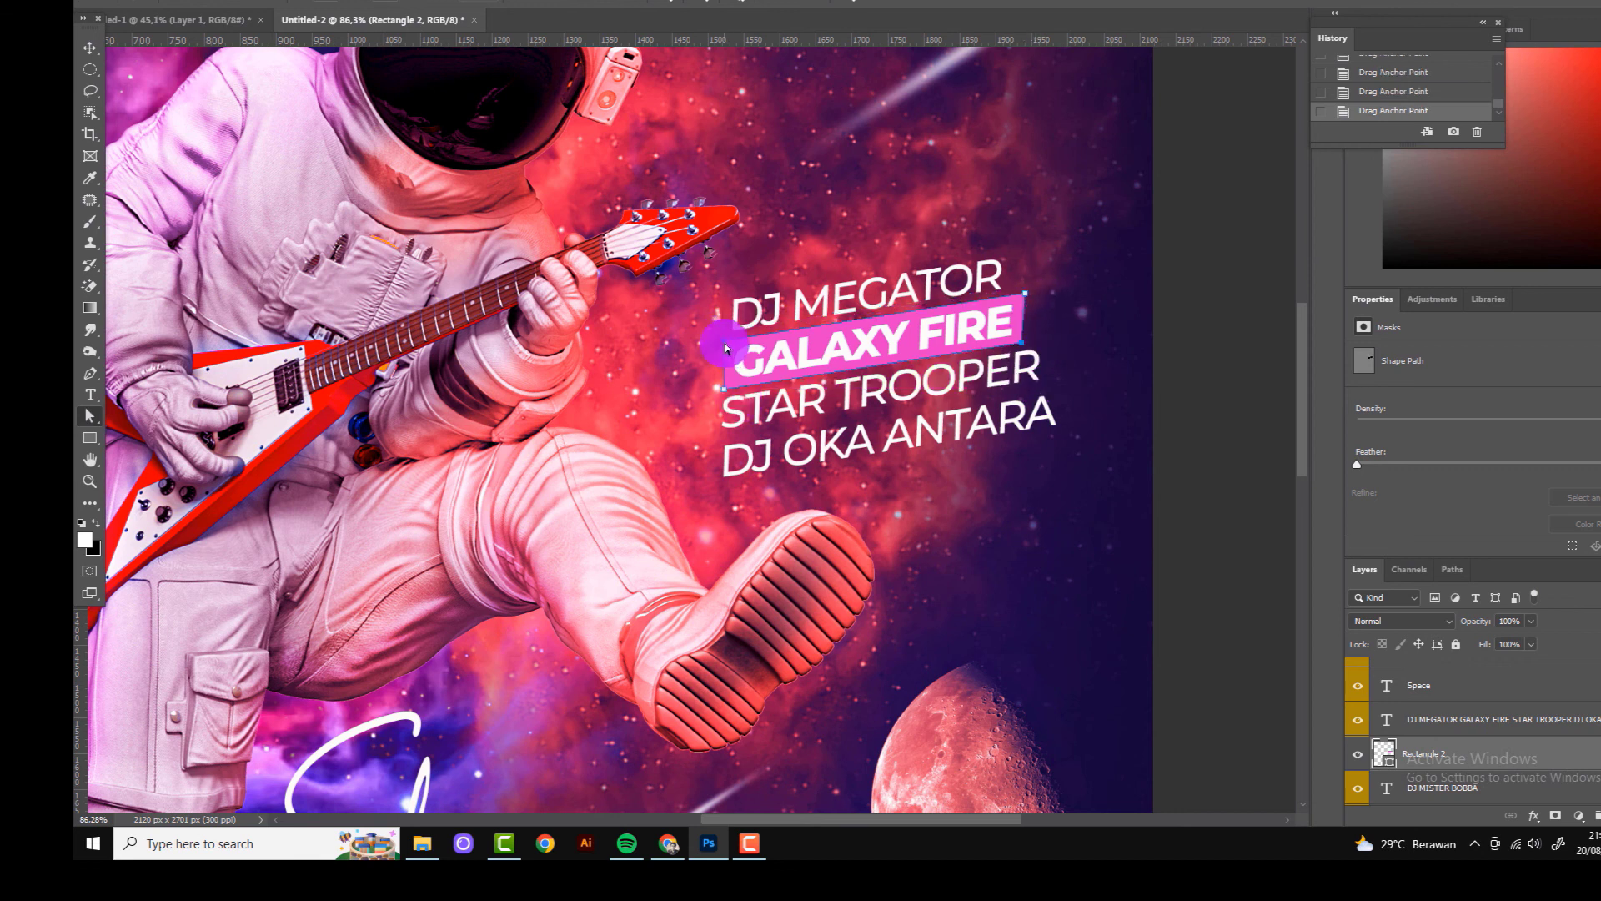
{"action": "left_click_drag", "start_coordinate": [737, 397], "coordinate": [724, 391]}
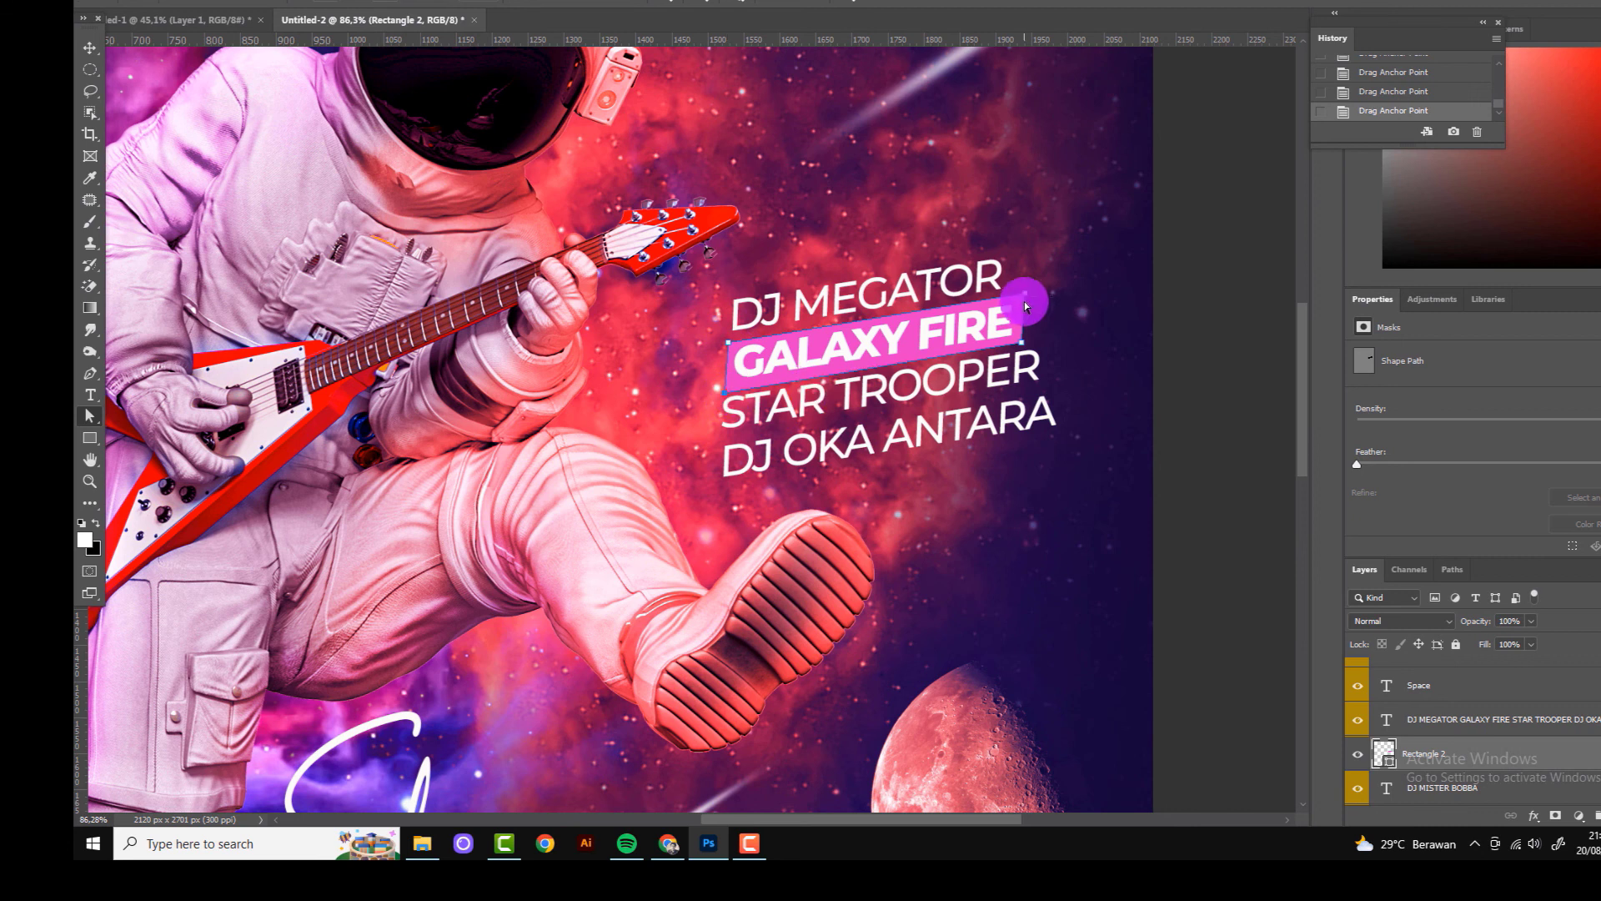
{"action": "key", "text": "ctrl+0"}
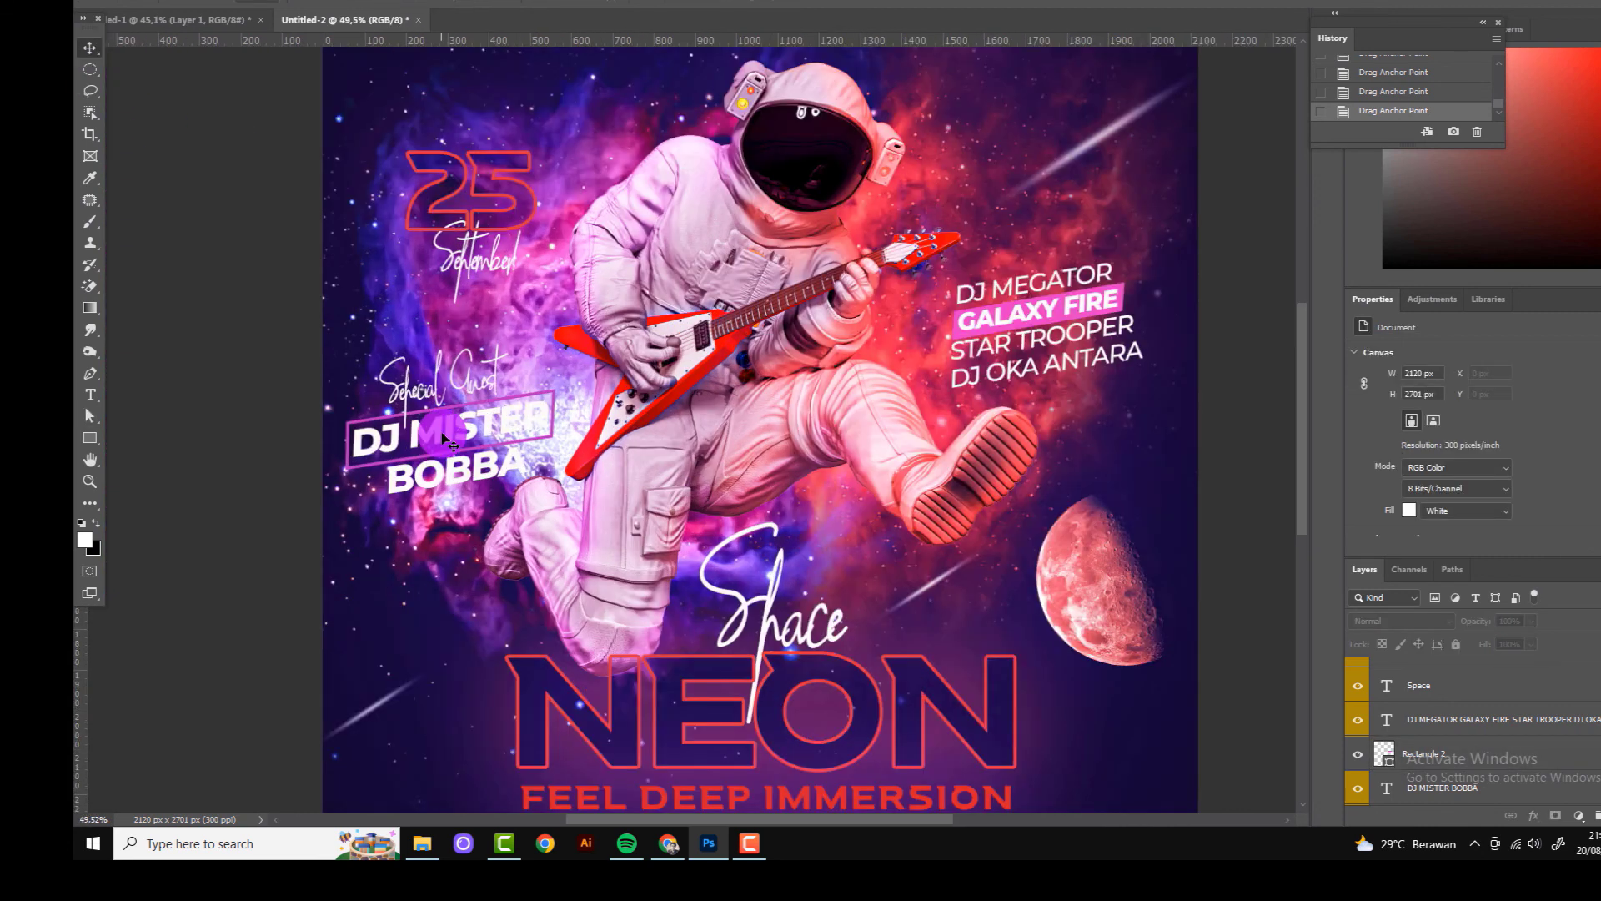
Step: Briefly open and close the drop shadow settings for the special guest text
{"action": "left_click", "coordinate": [1534, 815]}
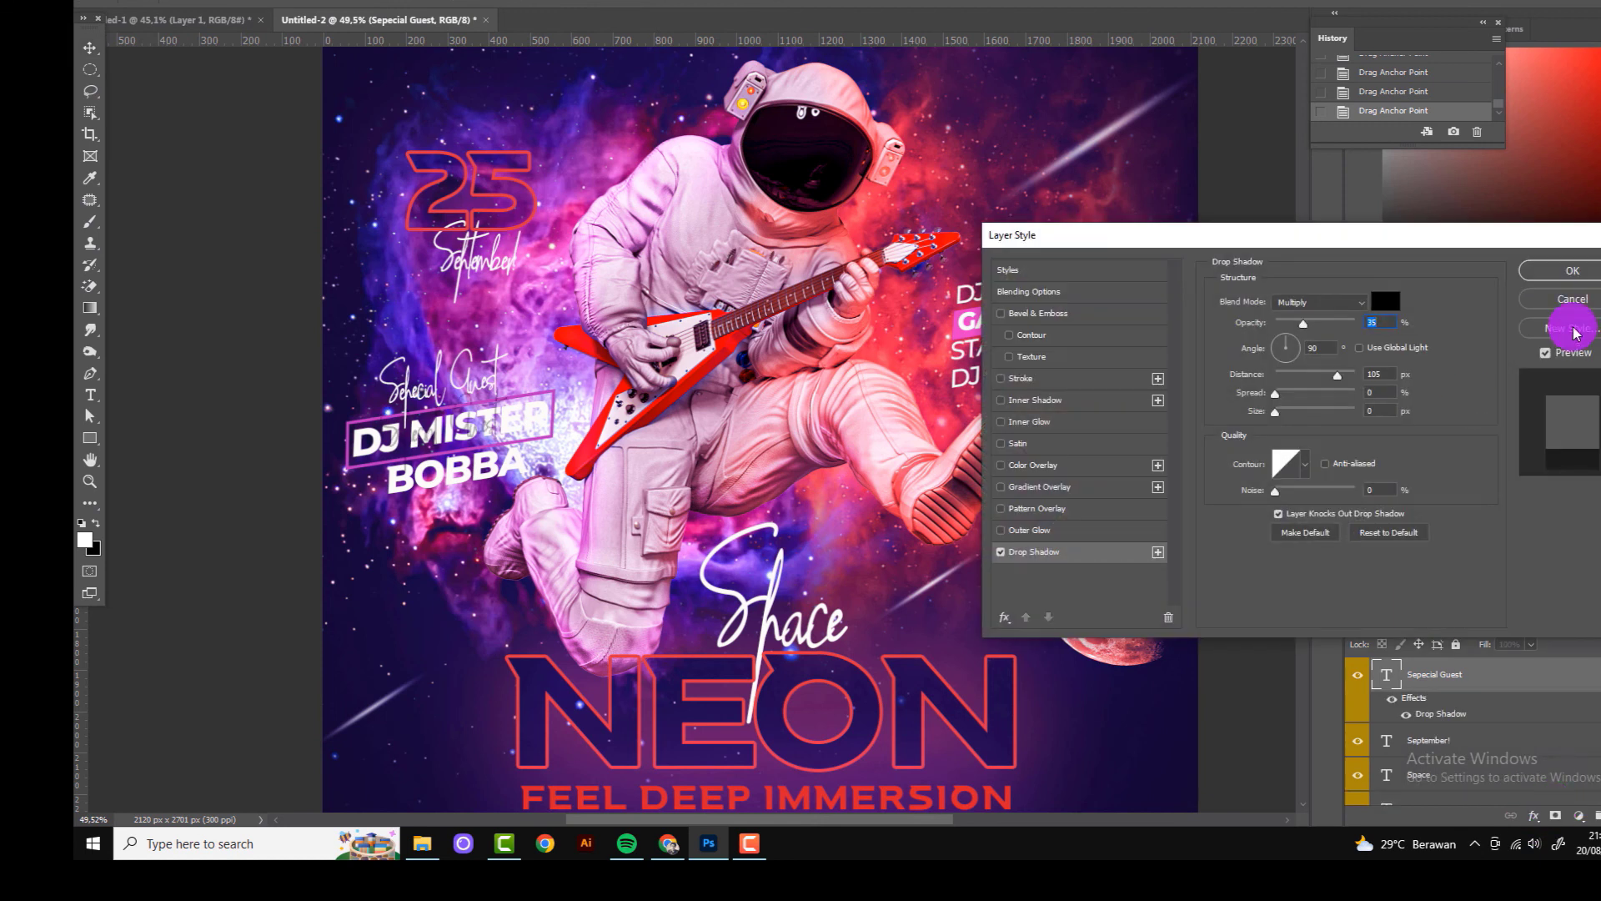
{"action": "left_click", "coordinate": [1566, 271]}
{"action": "scroll", "coordinate": [1433, 737], "scroll_direction": "down", "scroll_amount": 1}
{"action": "scroll", "coordinate": [1433, 737], "scroll_direction": "down", "scroll_amount": 1}
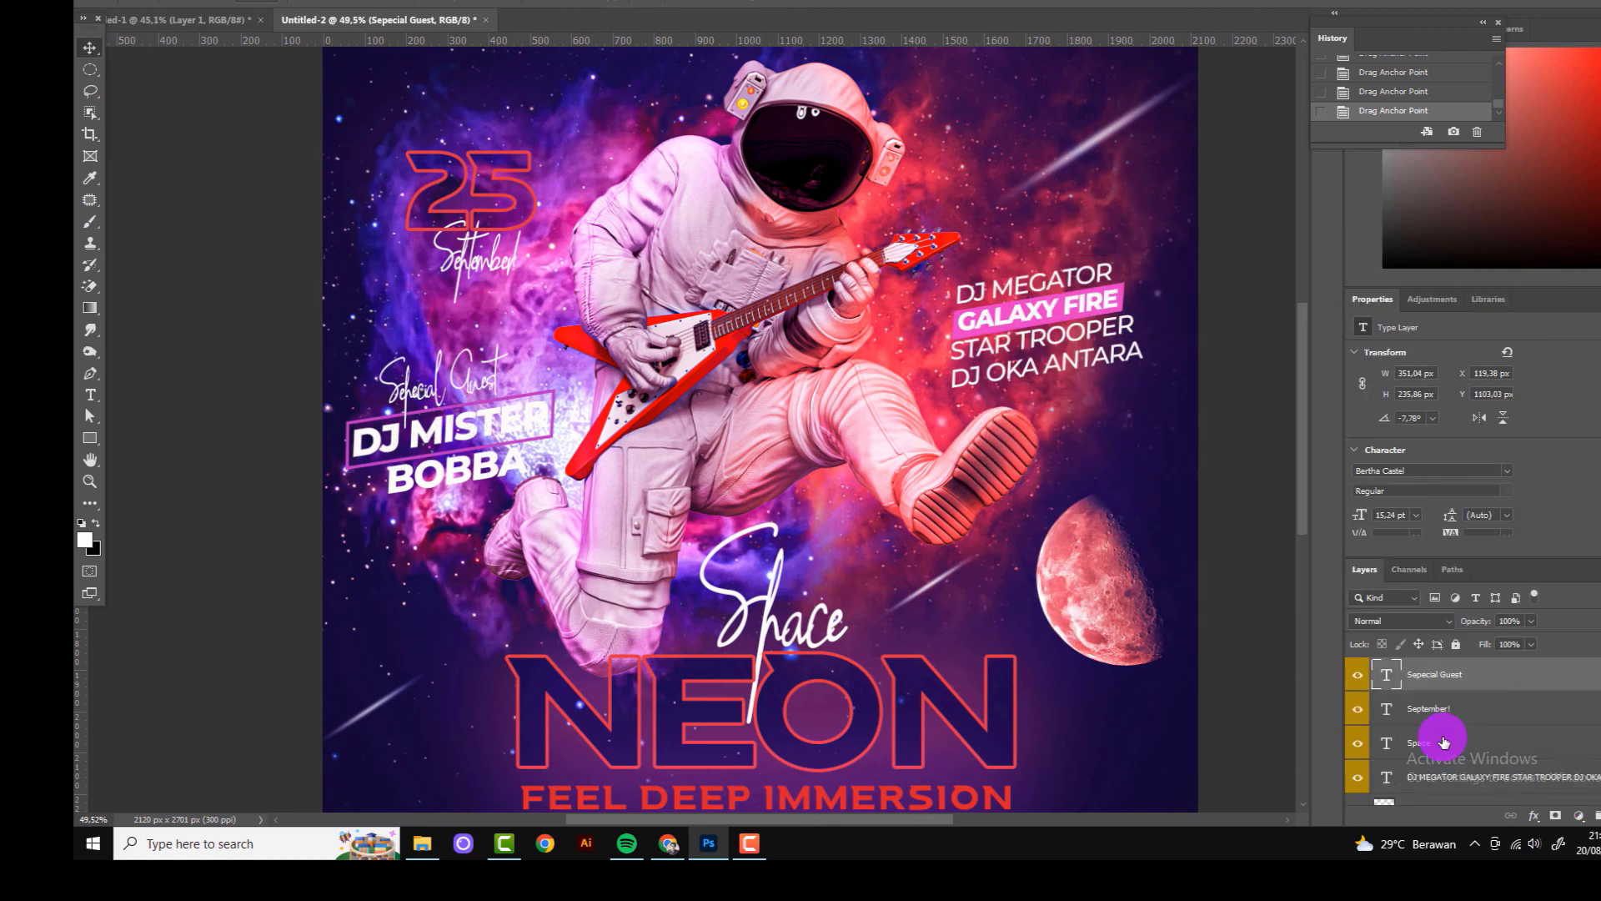
{"action": "scroll", "coordinate": [1433, 736], "scroll_direction": "down", "scroll_amount": 1}
Step: Give DJ MISTER BOBBA a Normal-blend drop shadow with adjusted opacity and shorter distance
{"action": "left_click", "coordinate": [1421, 758]}
{"action": "left_click", "coordinate": [1533, 816]}
{"action": "left_click", "coordinate": [1552, 806]}
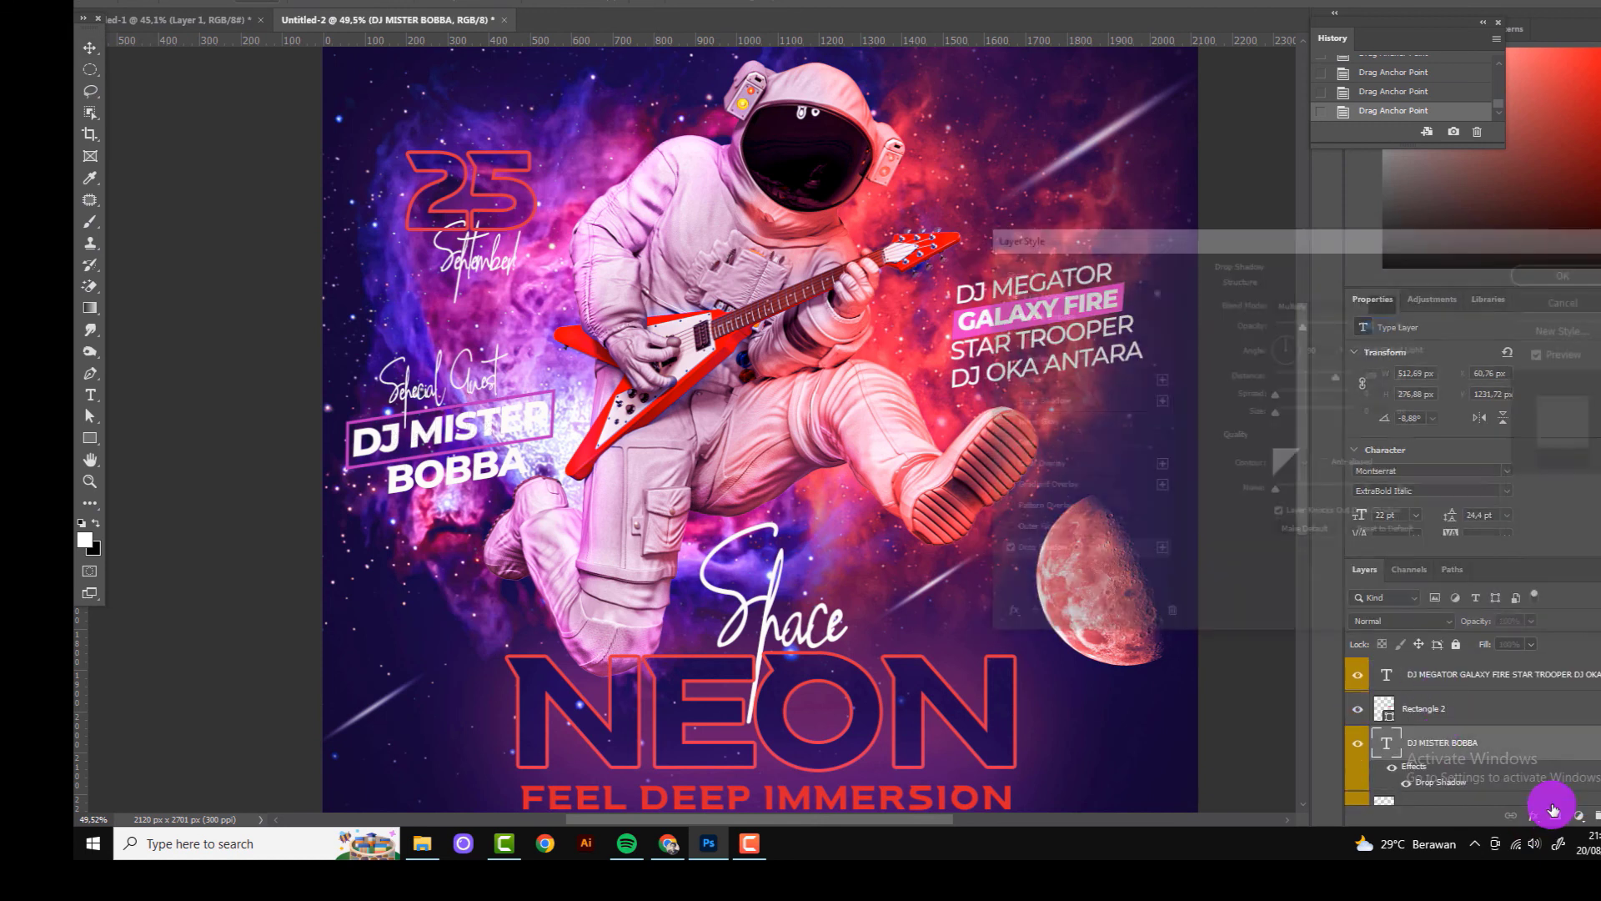
{"action": "type", "text": "3"}
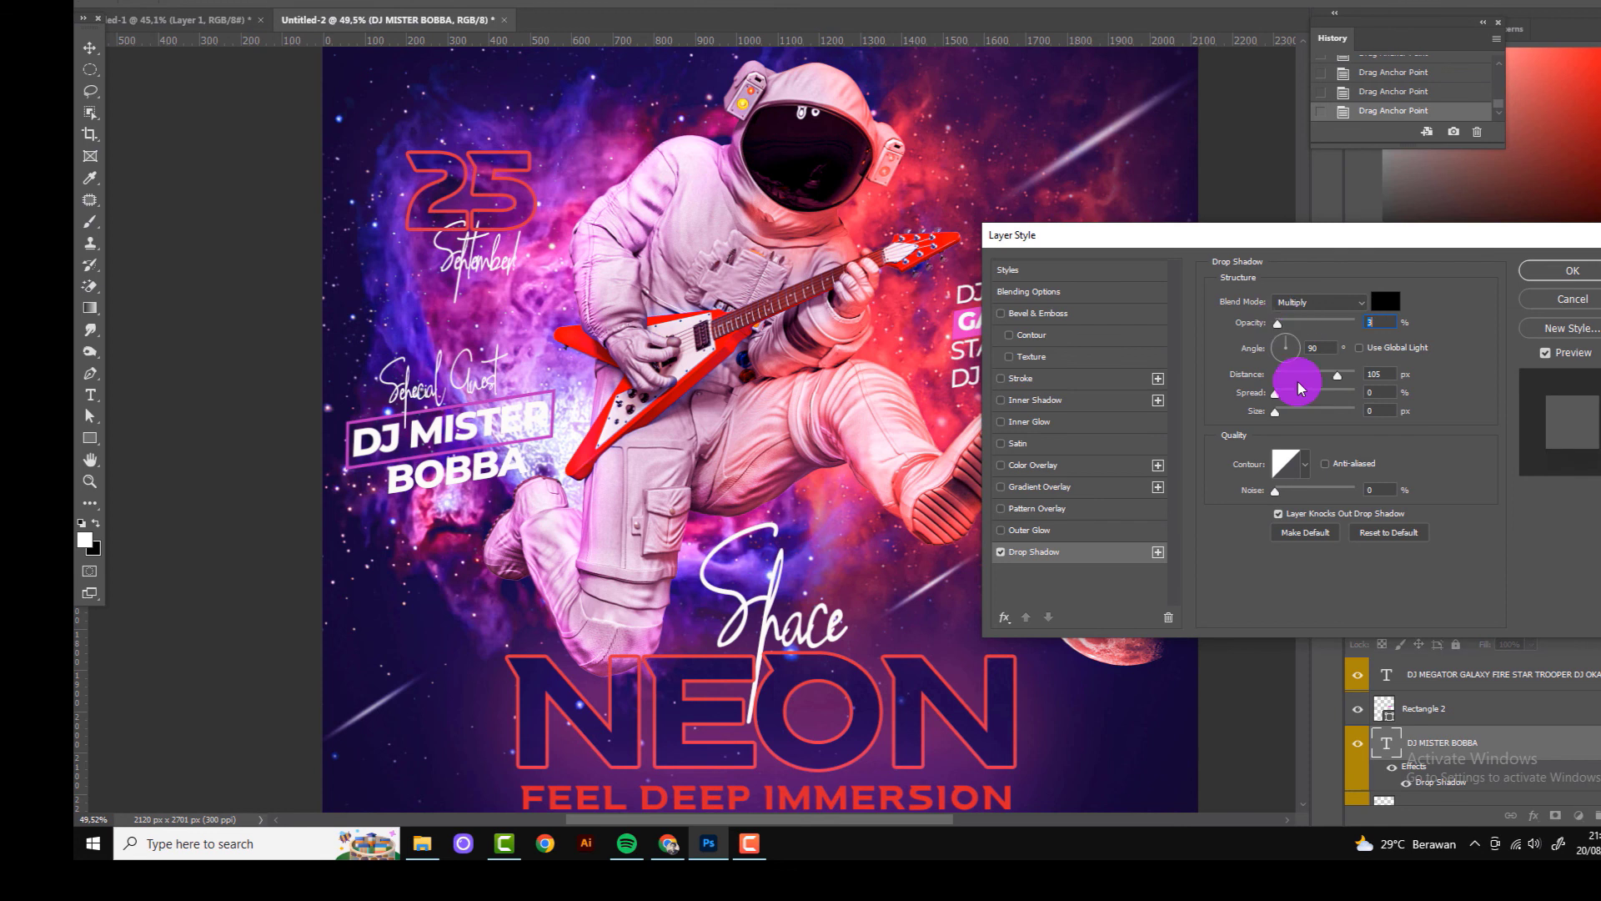
{"action": "left_click", "coordinate": [1318, 302]}
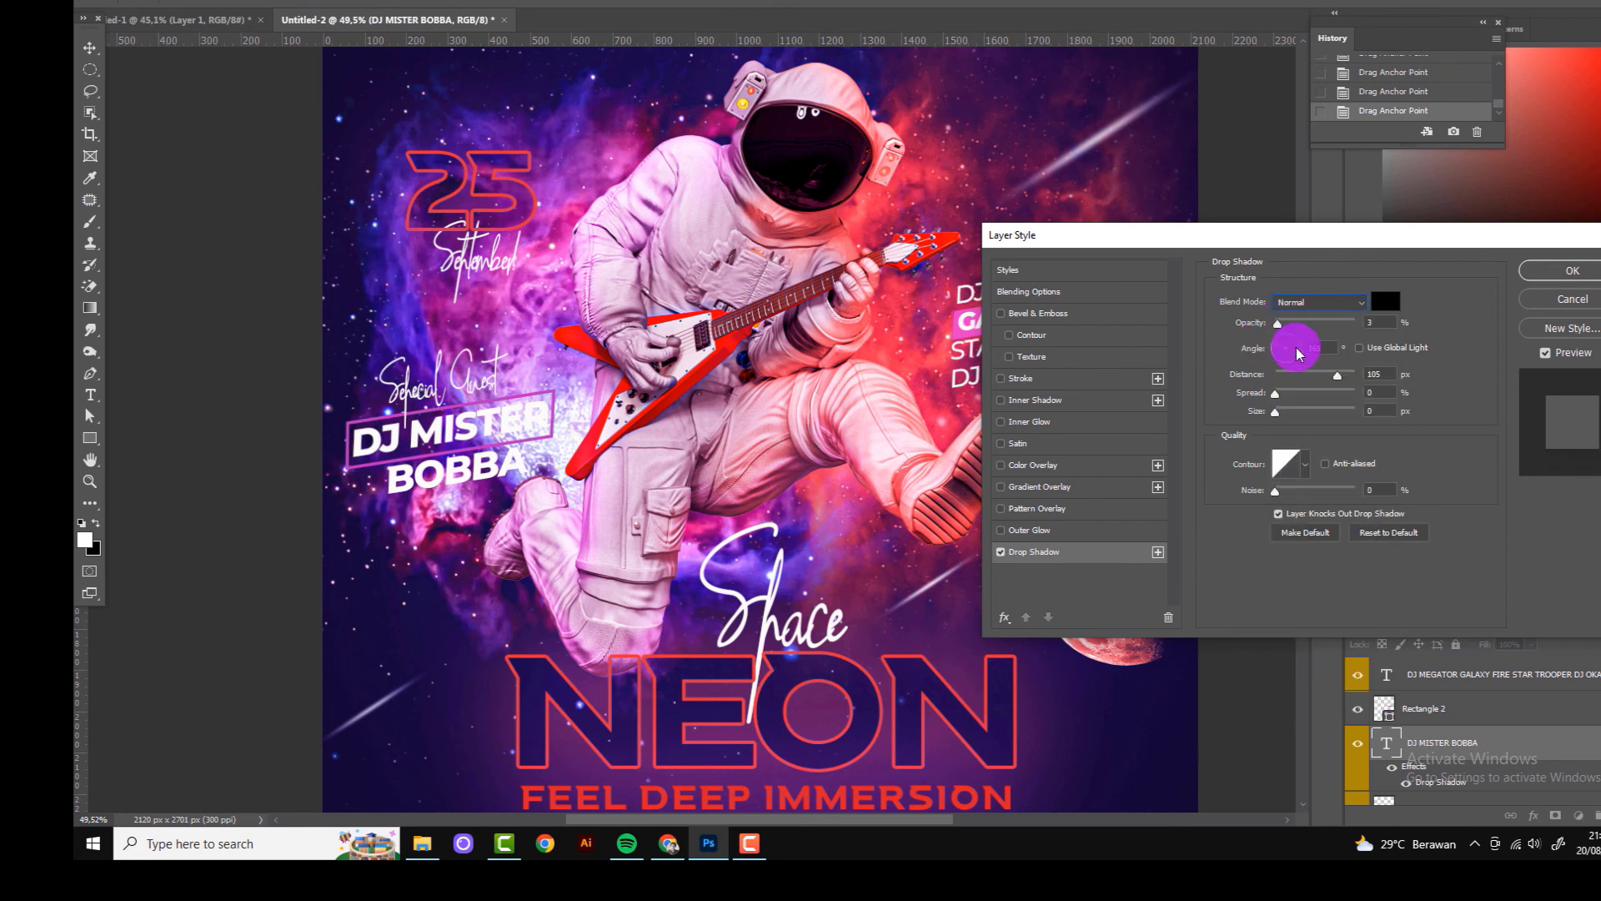
{"action": "left_click_drag", "start_coordinate": [1277, 323], "coordinate": [1283, 323]}
{"action": "left_click_drag", "start_coordinate": [1338, 377], "coordinate": [1285, 375]}
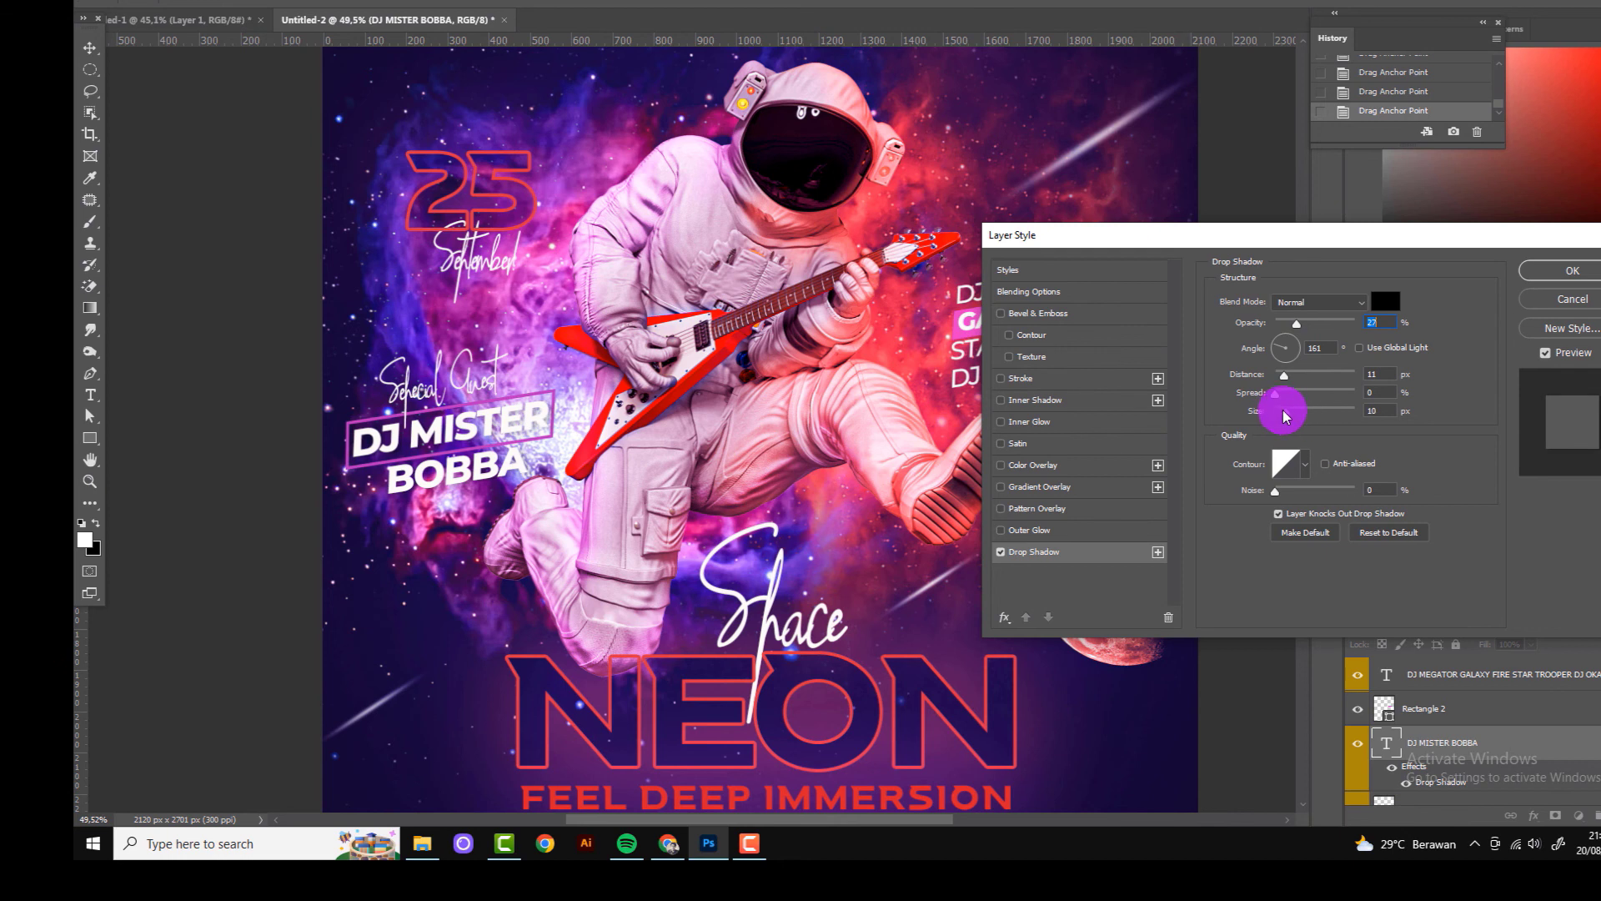
{"action": "left_click", "coordinate": [1572, 271]}
Step: Deselect and preview the finished poster in full-screen mode
{"action": "scroll", "coordinate": [1148, 518], "scroll_direction": "down", "scroll_amount": 3}
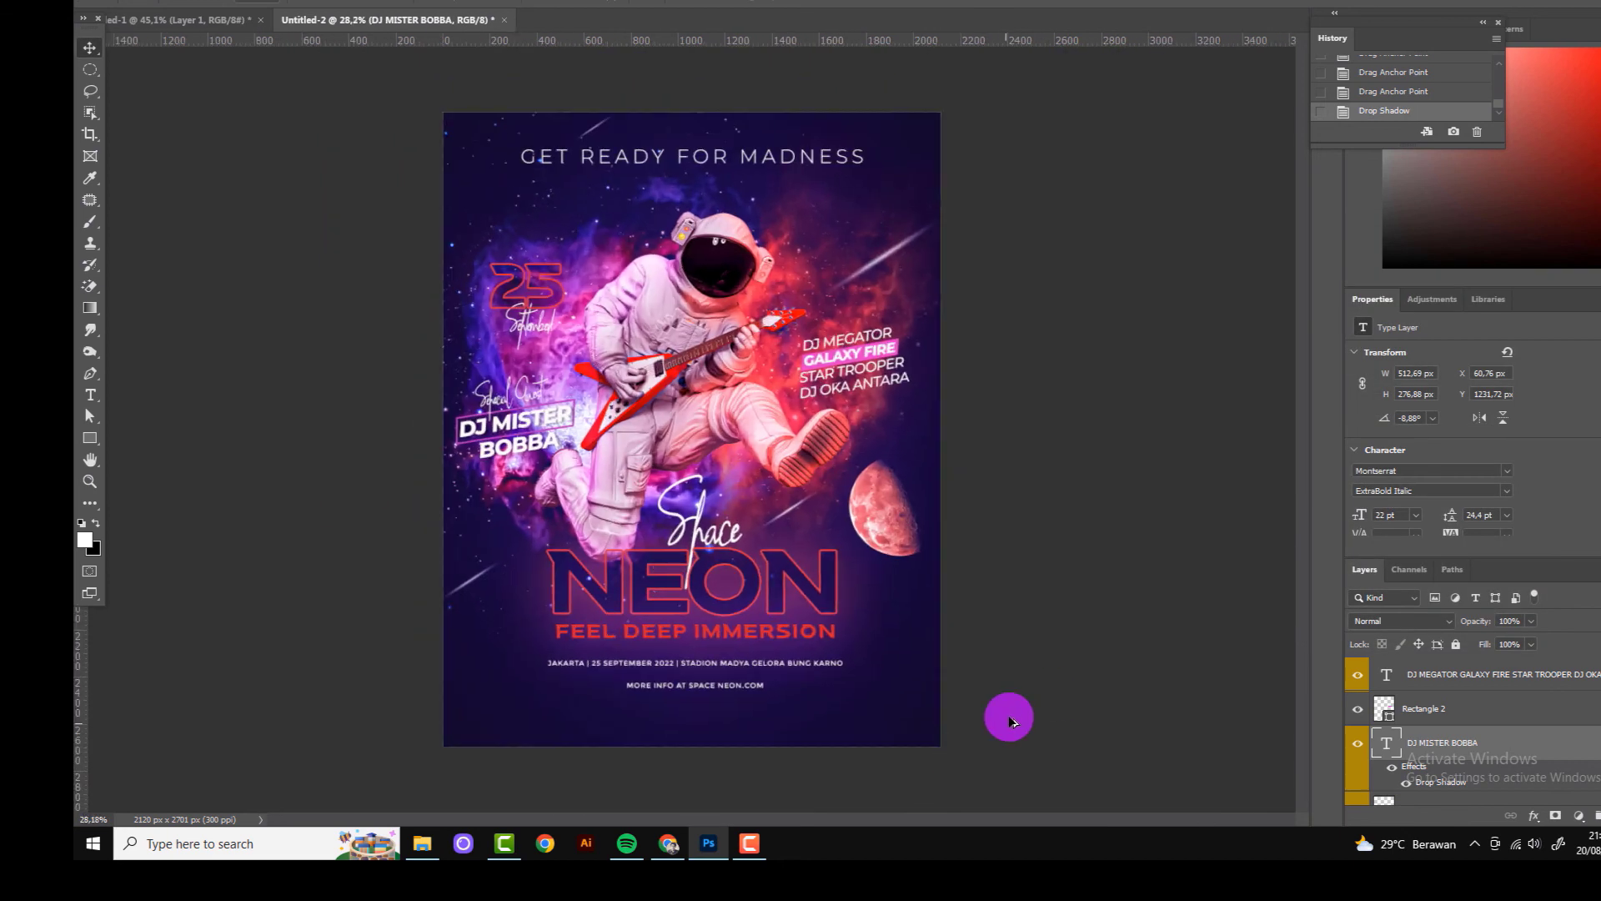
{"action": "left_click", "coordinate": [1010, 719]}
{"action": "key", "text": "f"}
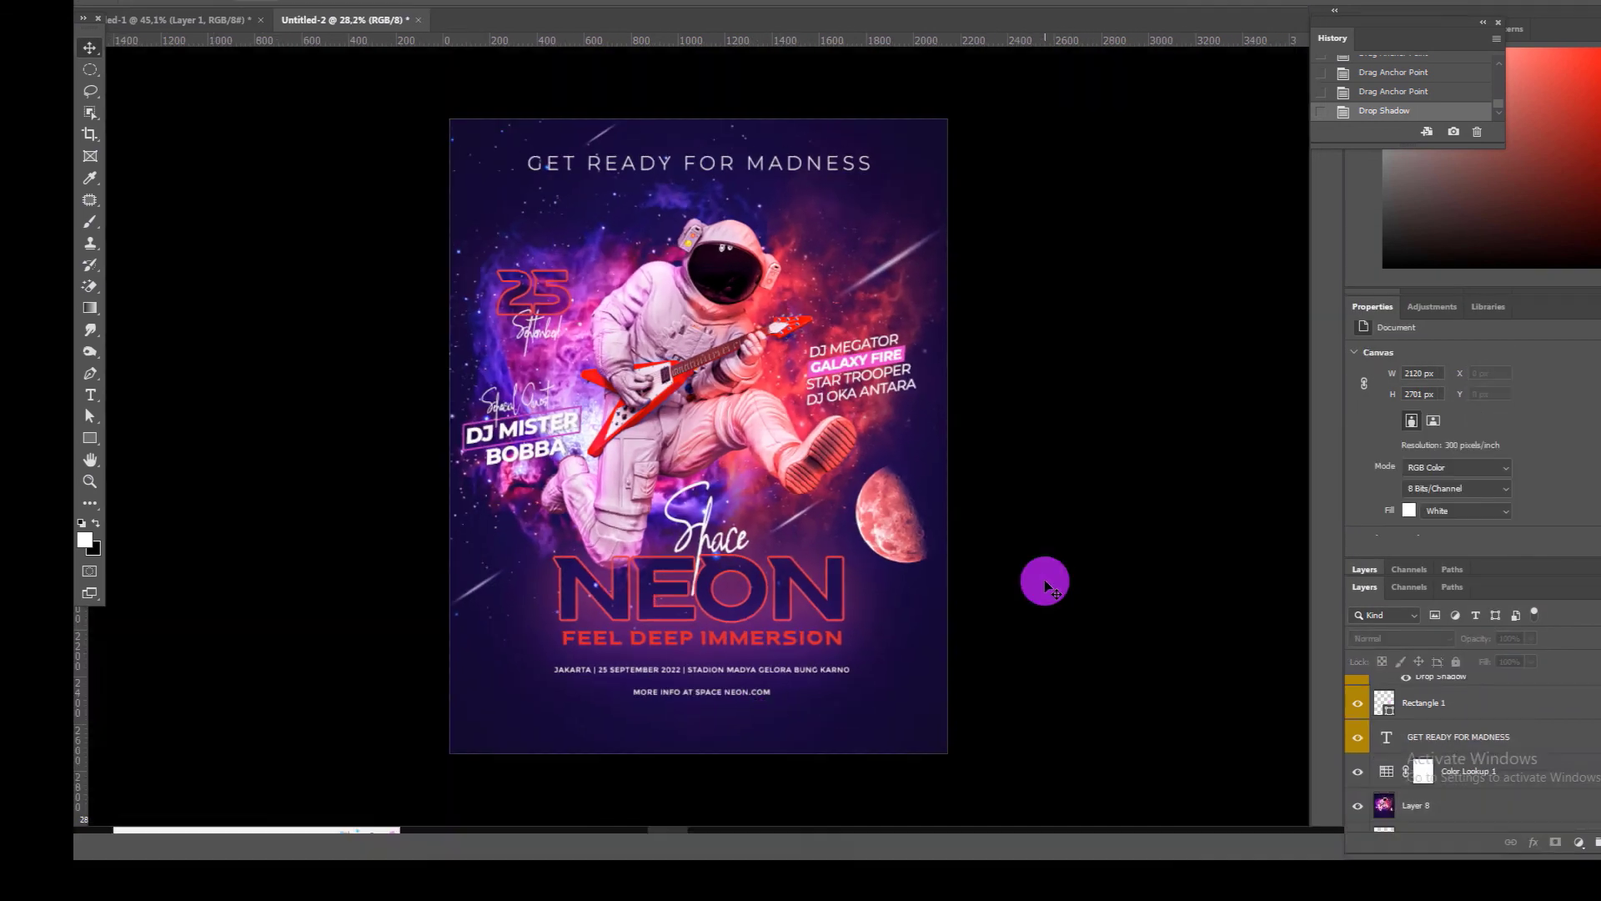
{"action": "key", "text": "f"}
{"action": "scroll", "coordinate": [1244, 615], "scroll_direction": "up", "scroll_amount": 3}
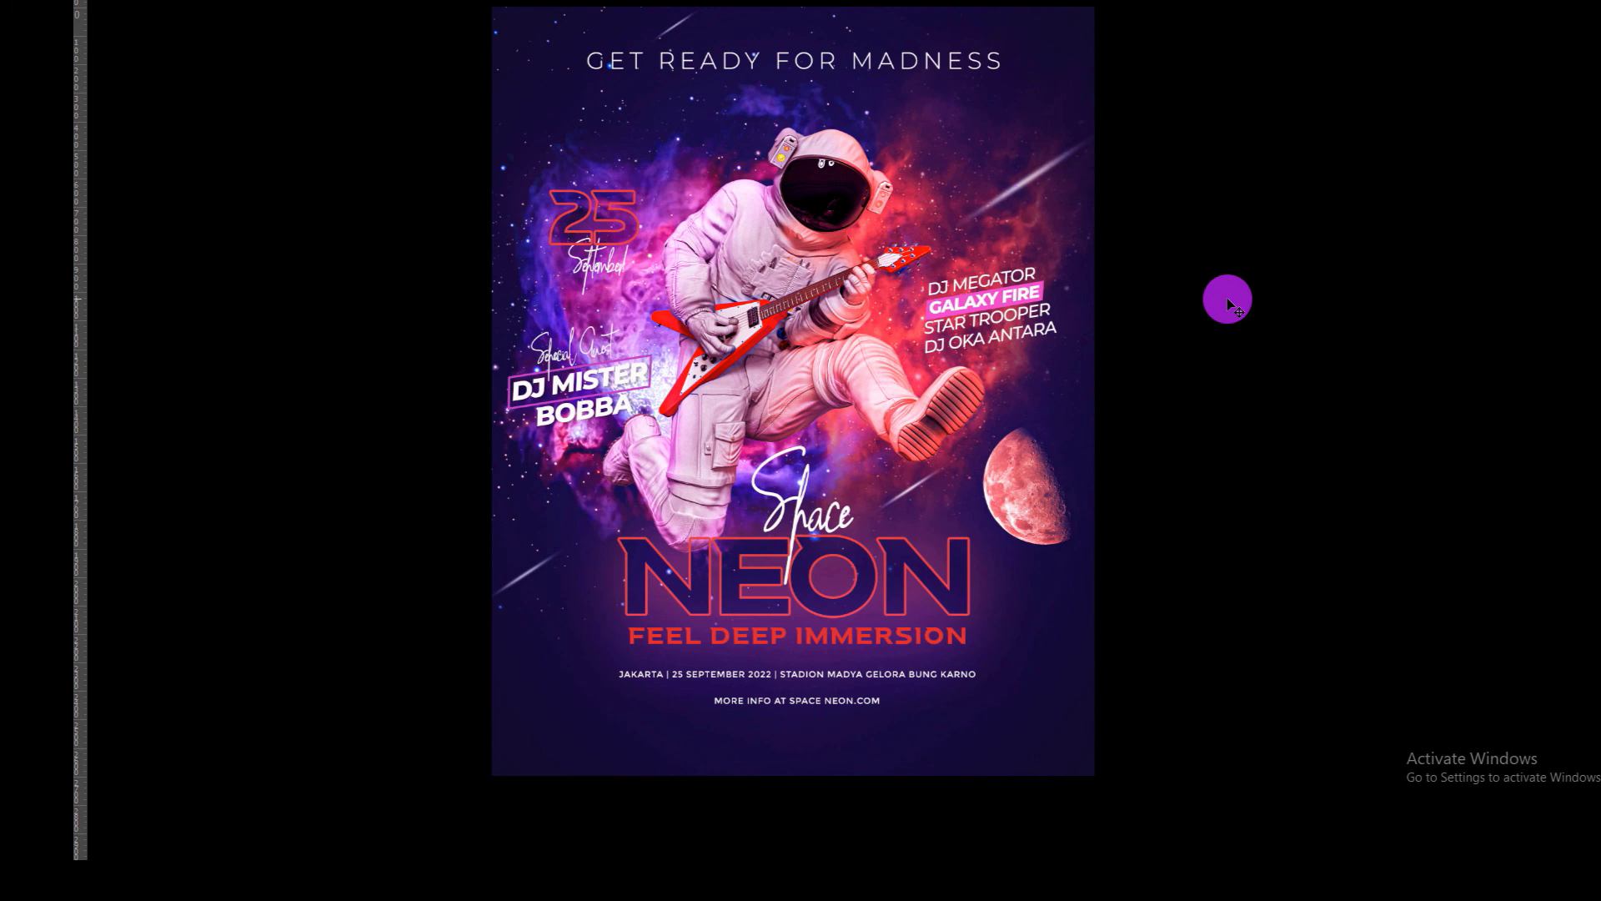